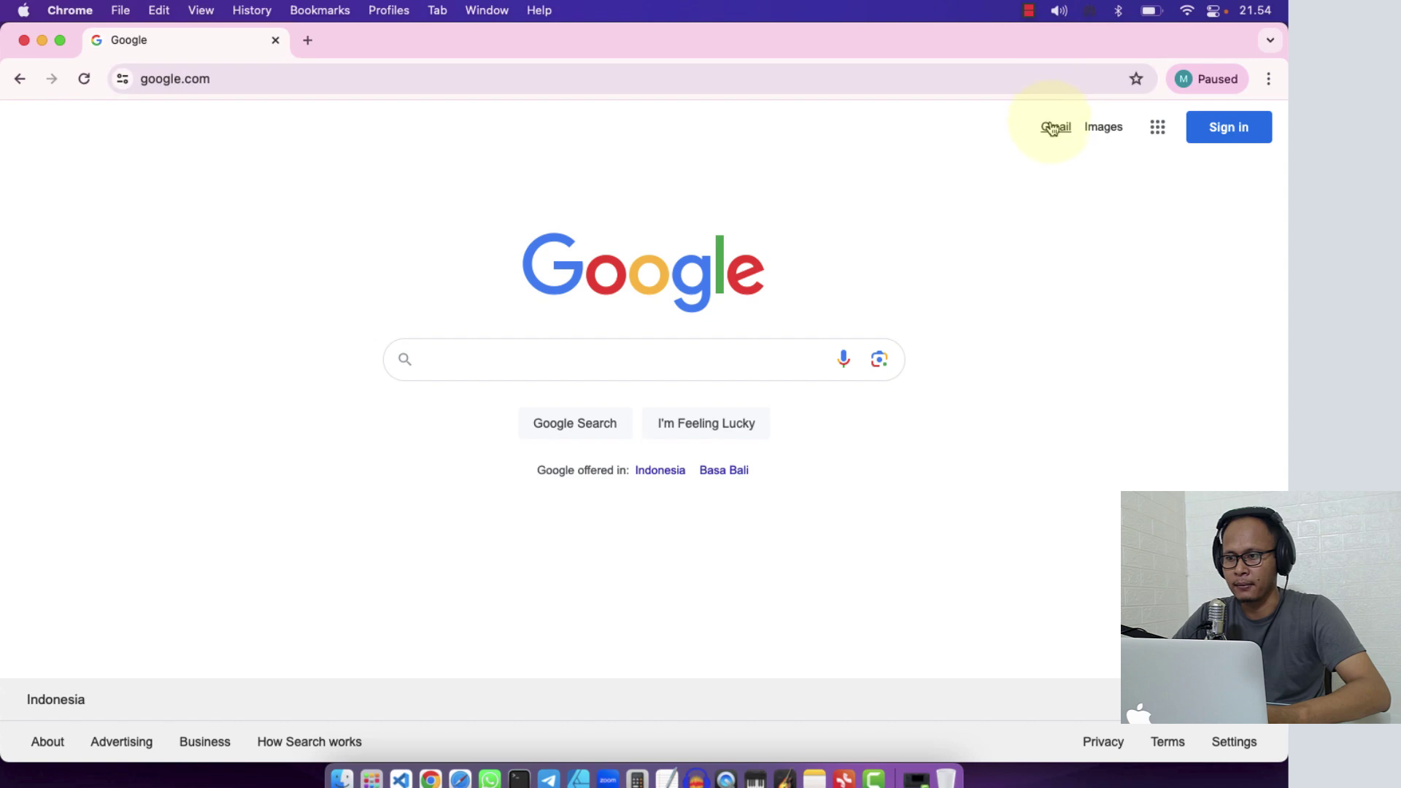
- Open Gmail's sign-in page and remove the saved signed-out account from this browser
left_click(1052, 128)
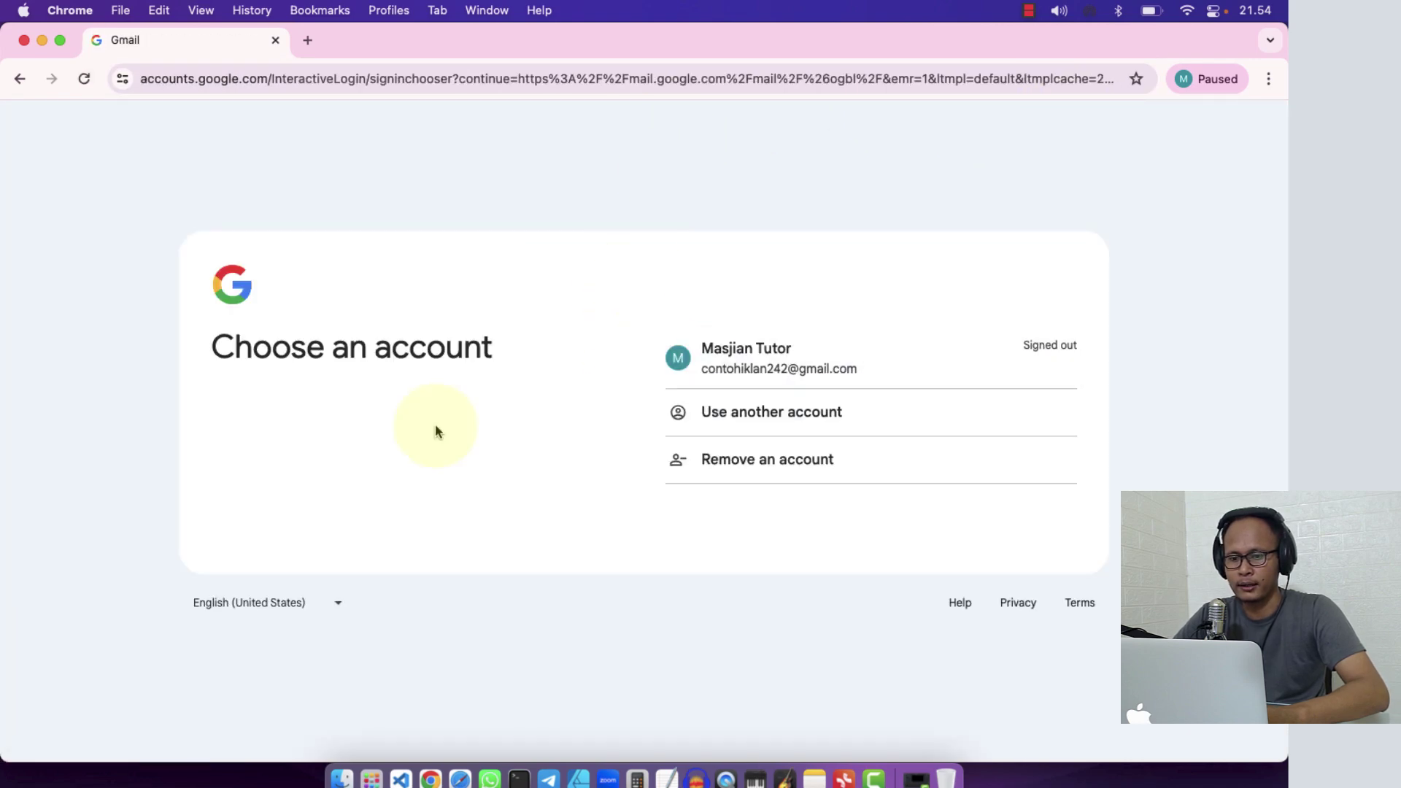
left_click(782, 461)
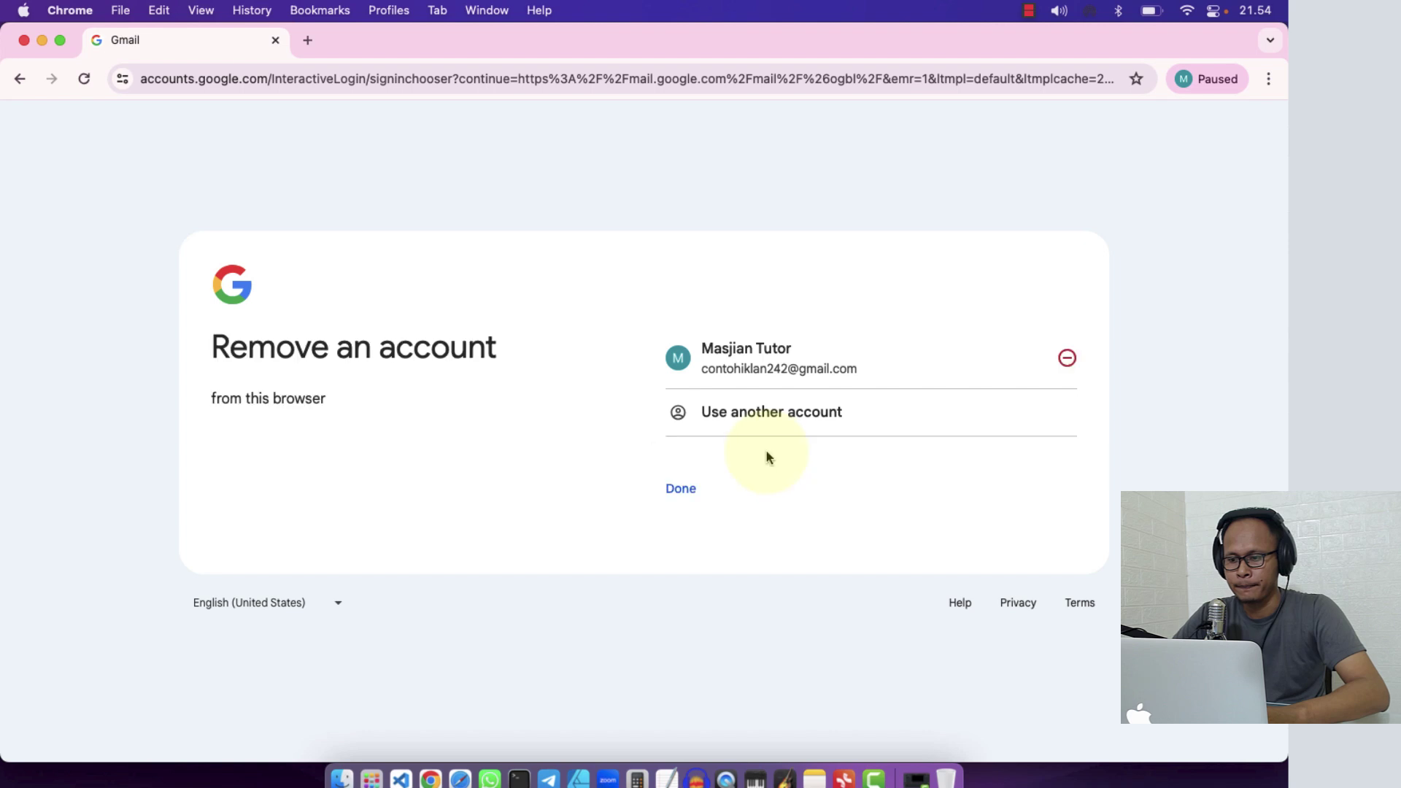
left_click(1067, 358)
left_click(730, 504)
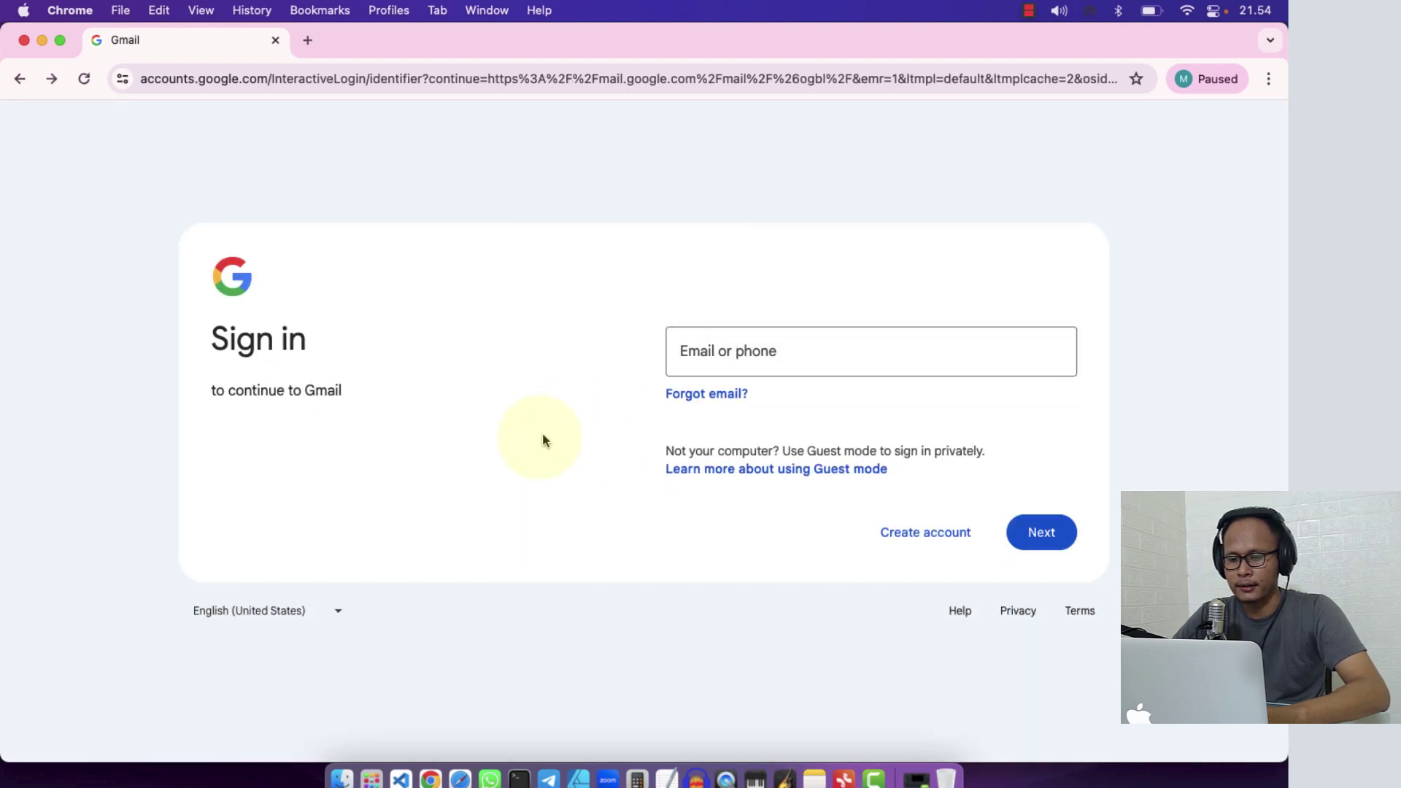
- Sign in to Gmail with the account's e-mail and password, declining the new Chrome profile and dismissing the Chat and Meet notice
left_click(751, 349)
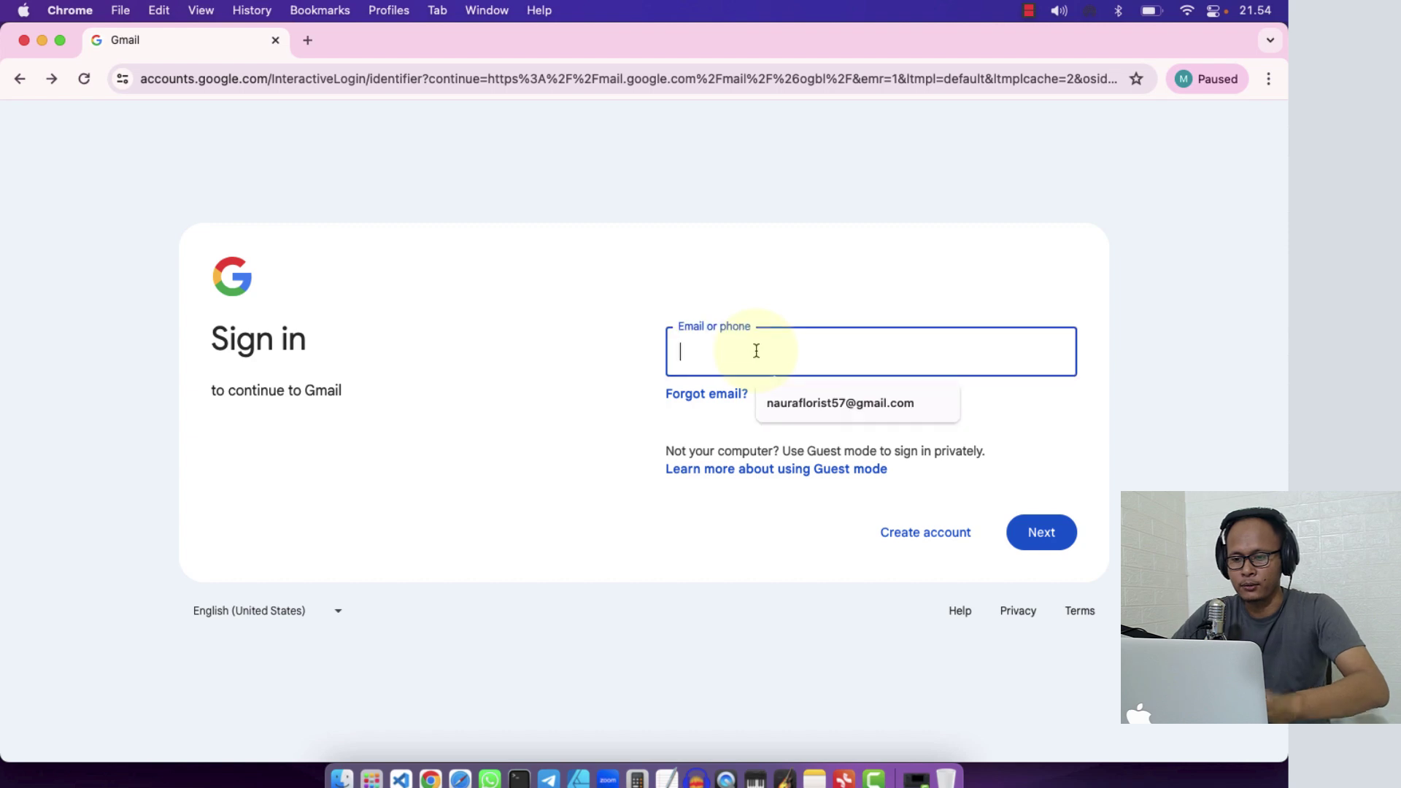
key("super+v")
left_click(1031, 531)
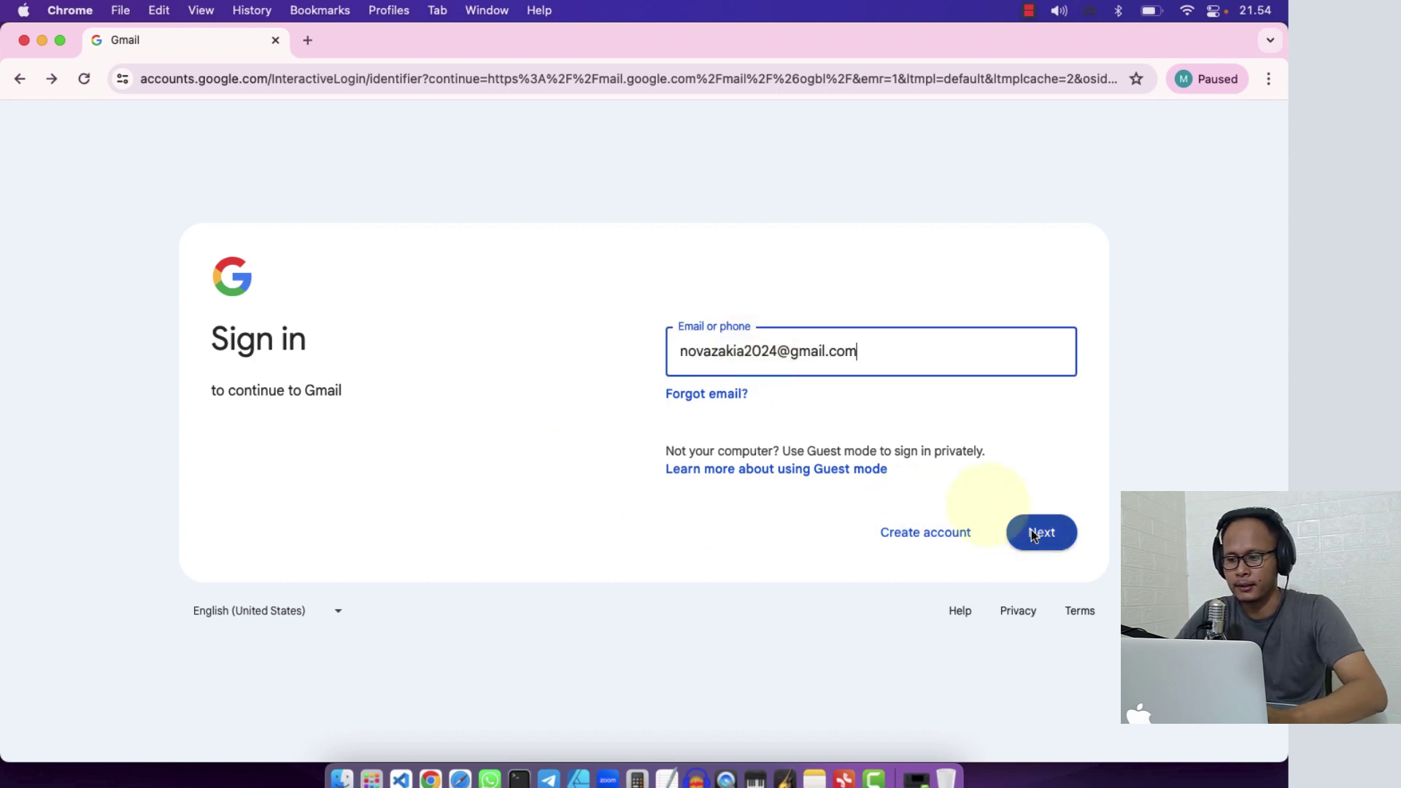
type("••••••••")
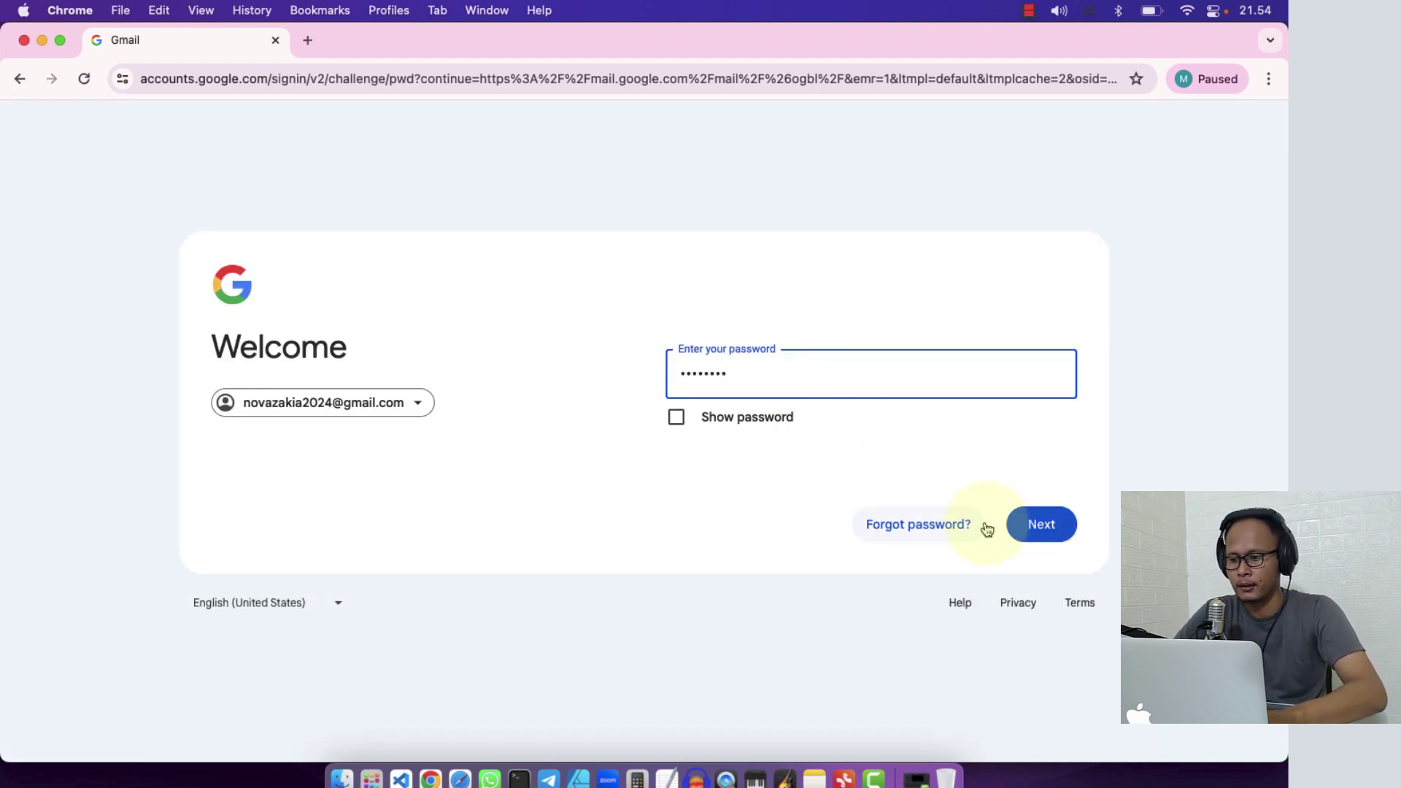
left_click(1053, 526)
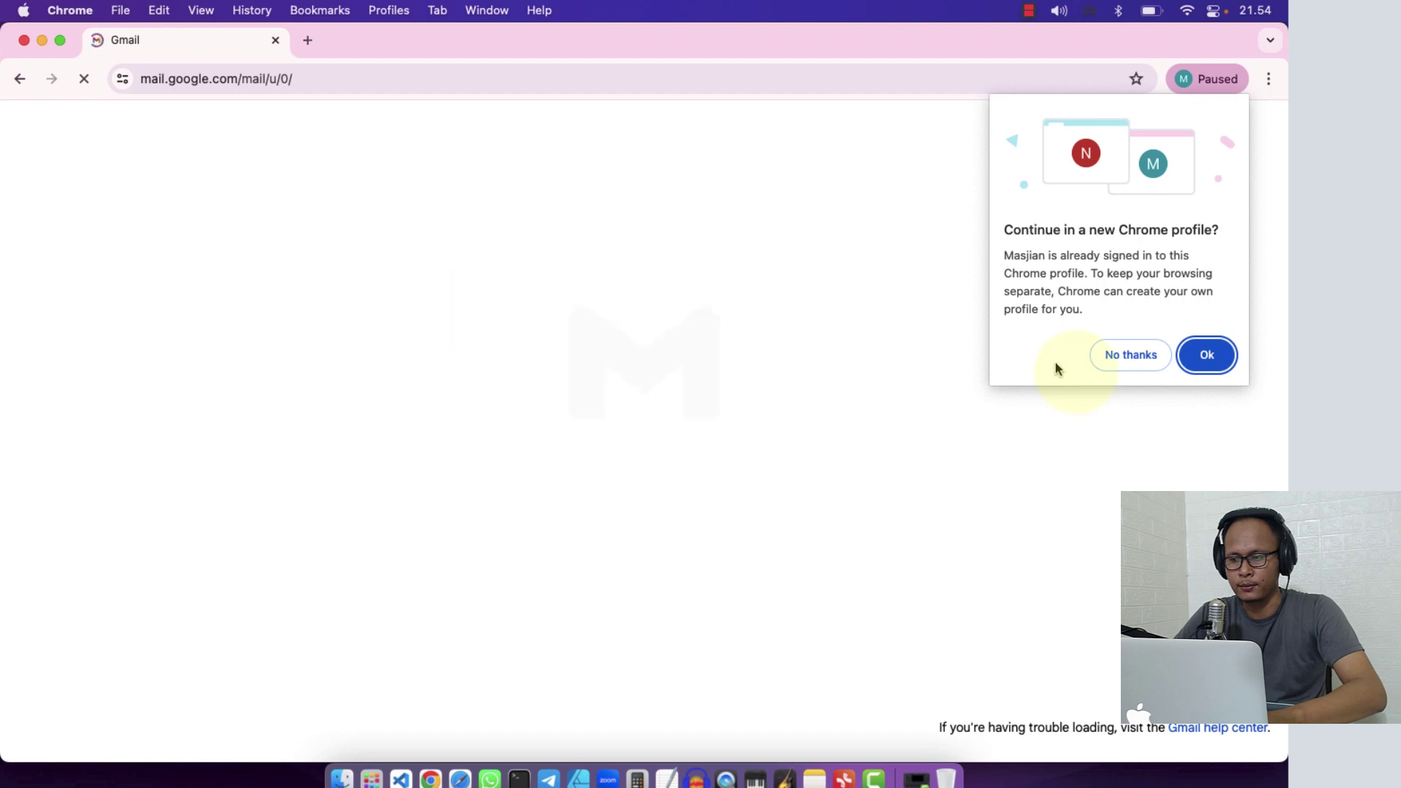
left_click(1120, 354)
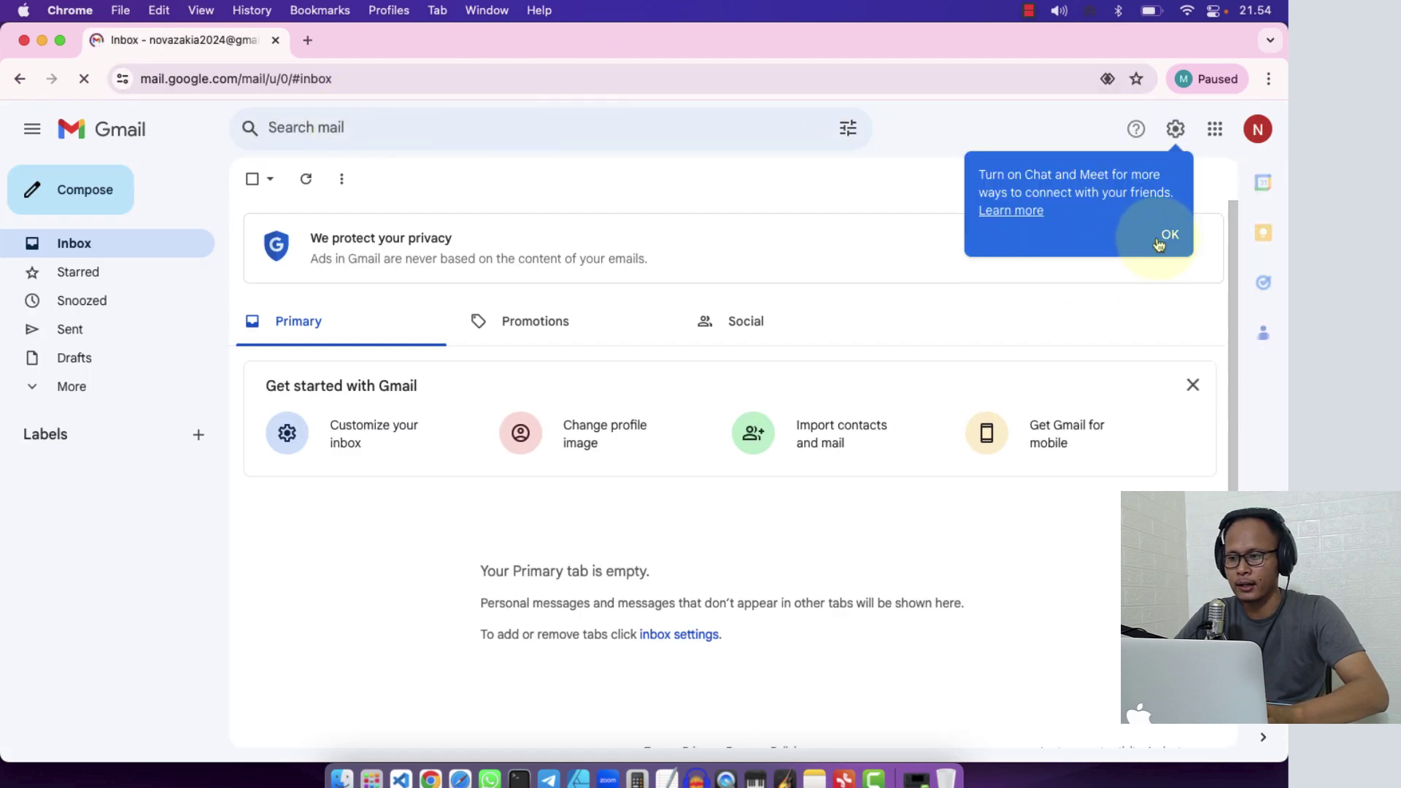
left_click(1167, 235)
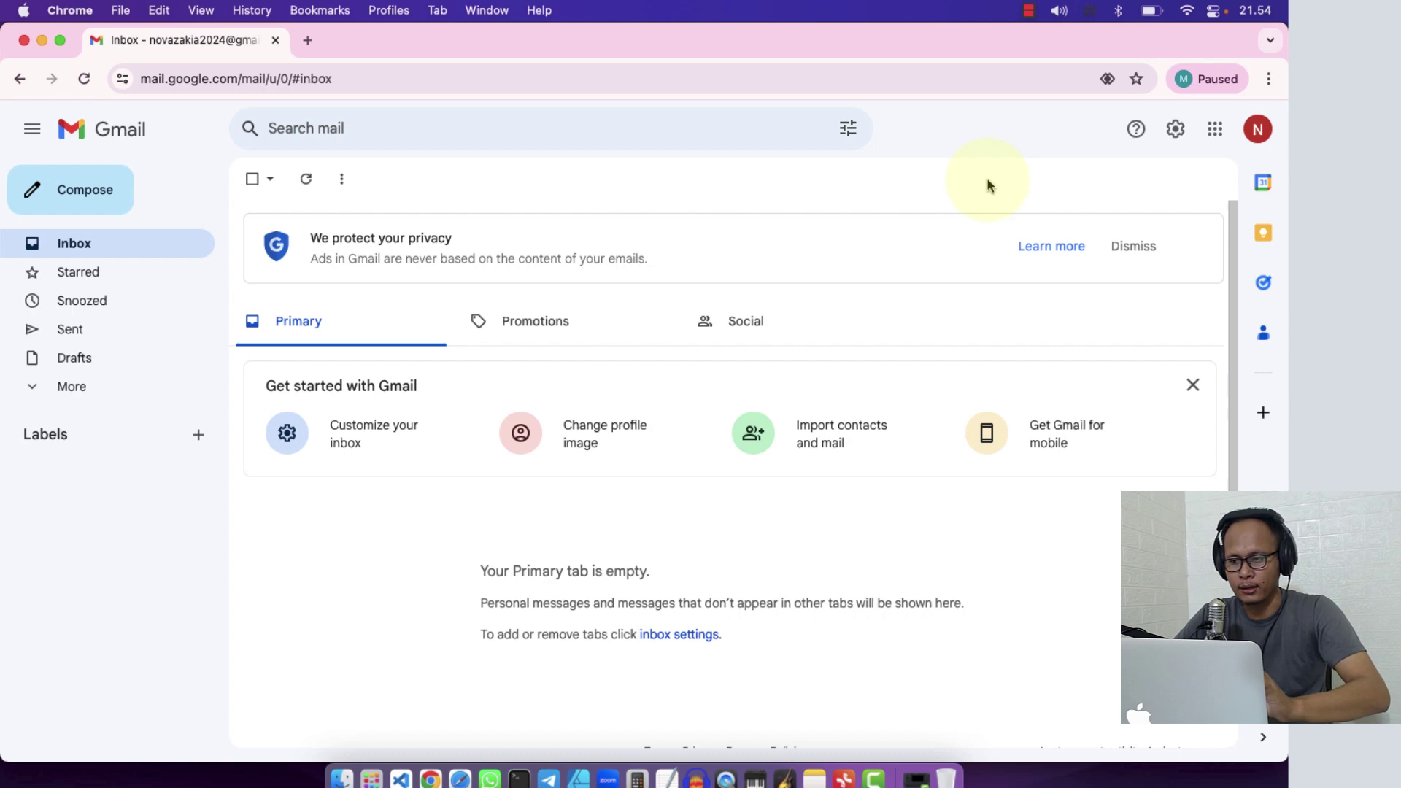
- Open ads.google.com in a new browser tab
left_click(310, 41)
type("ads")
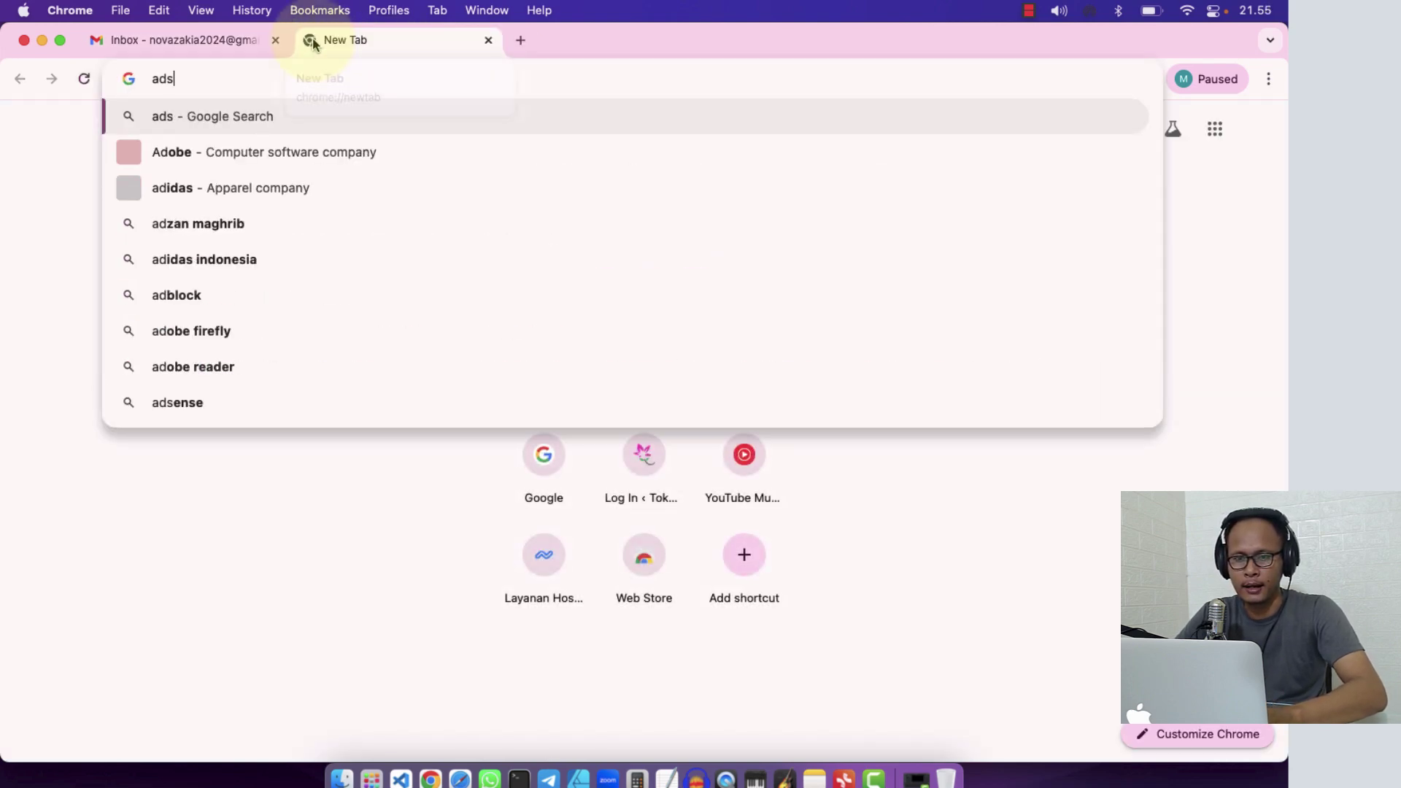
type(".google")
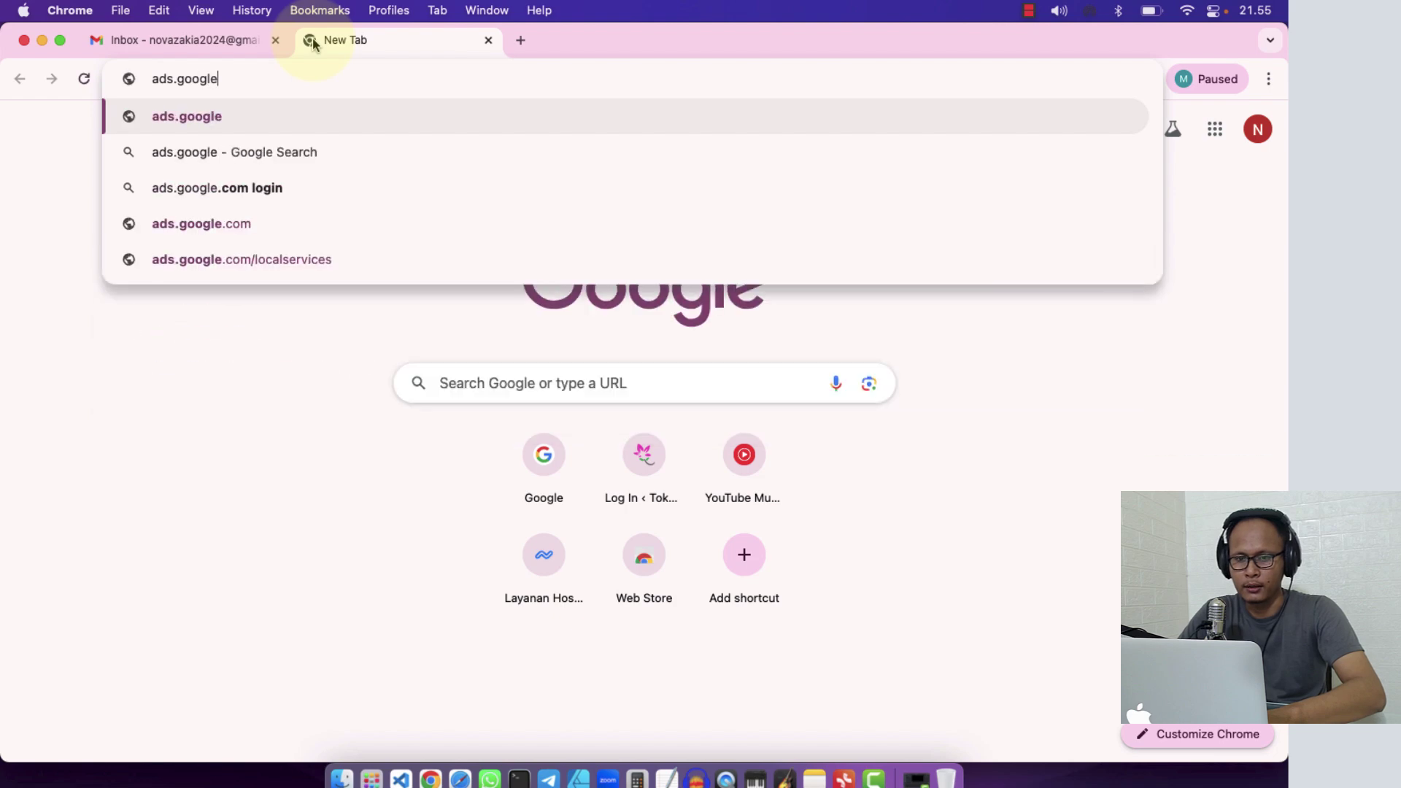
type(".com")
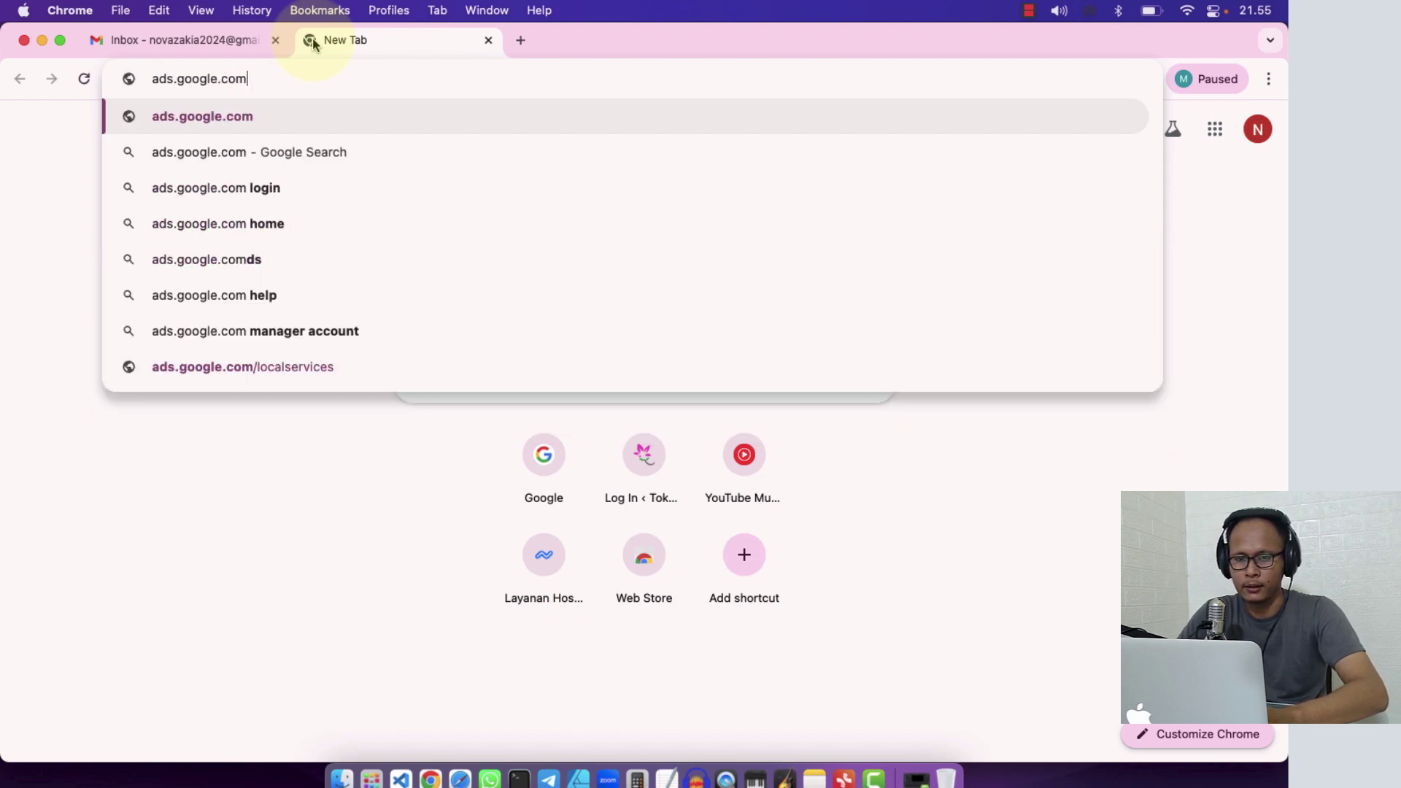
left_click_drag(272, 86, 153, 93)
left_click(268, 77)
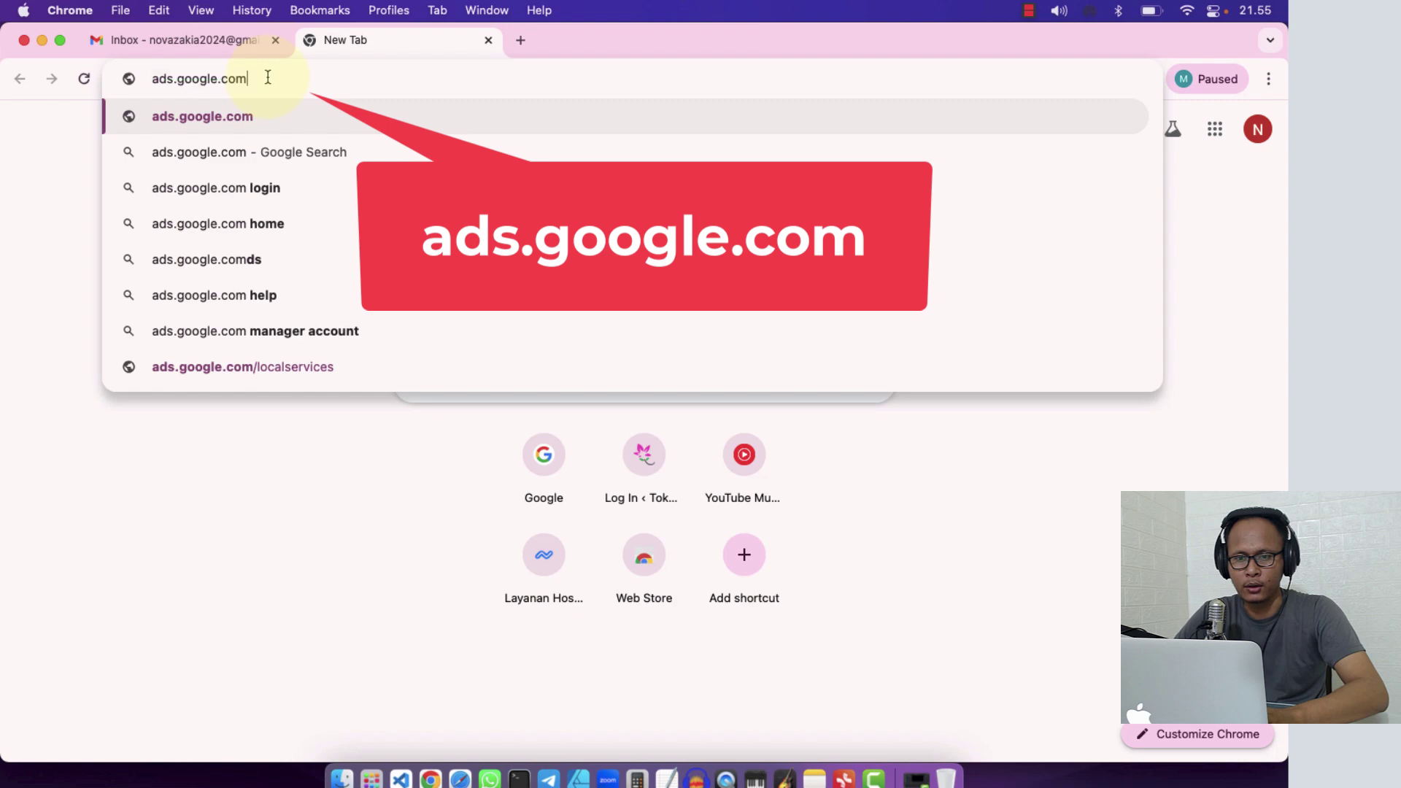
key("Return")
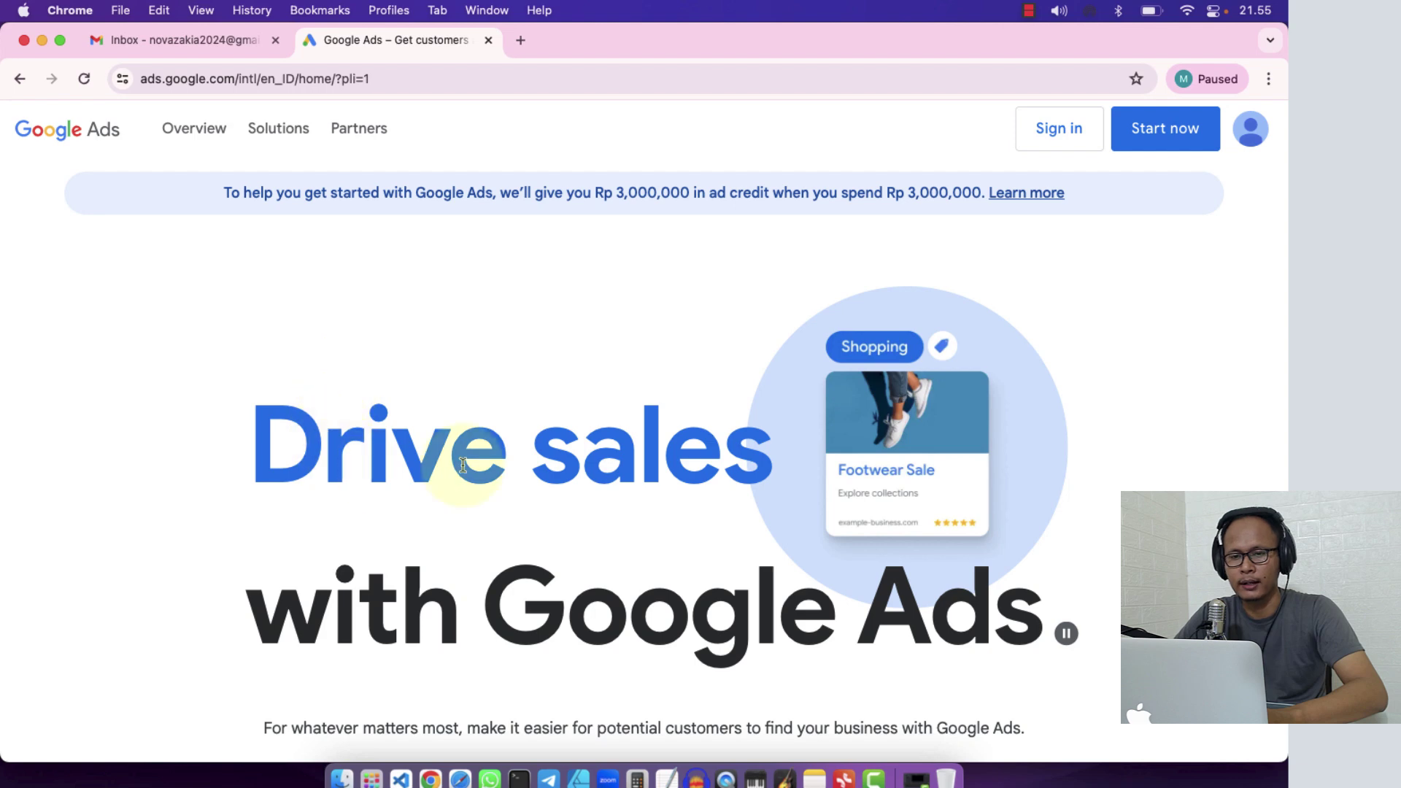
- Switch the Google Ads site language to Indonesia - Bahasa Indonesia and dismiss the translation offer
scroll(463, 465, "down", 10)
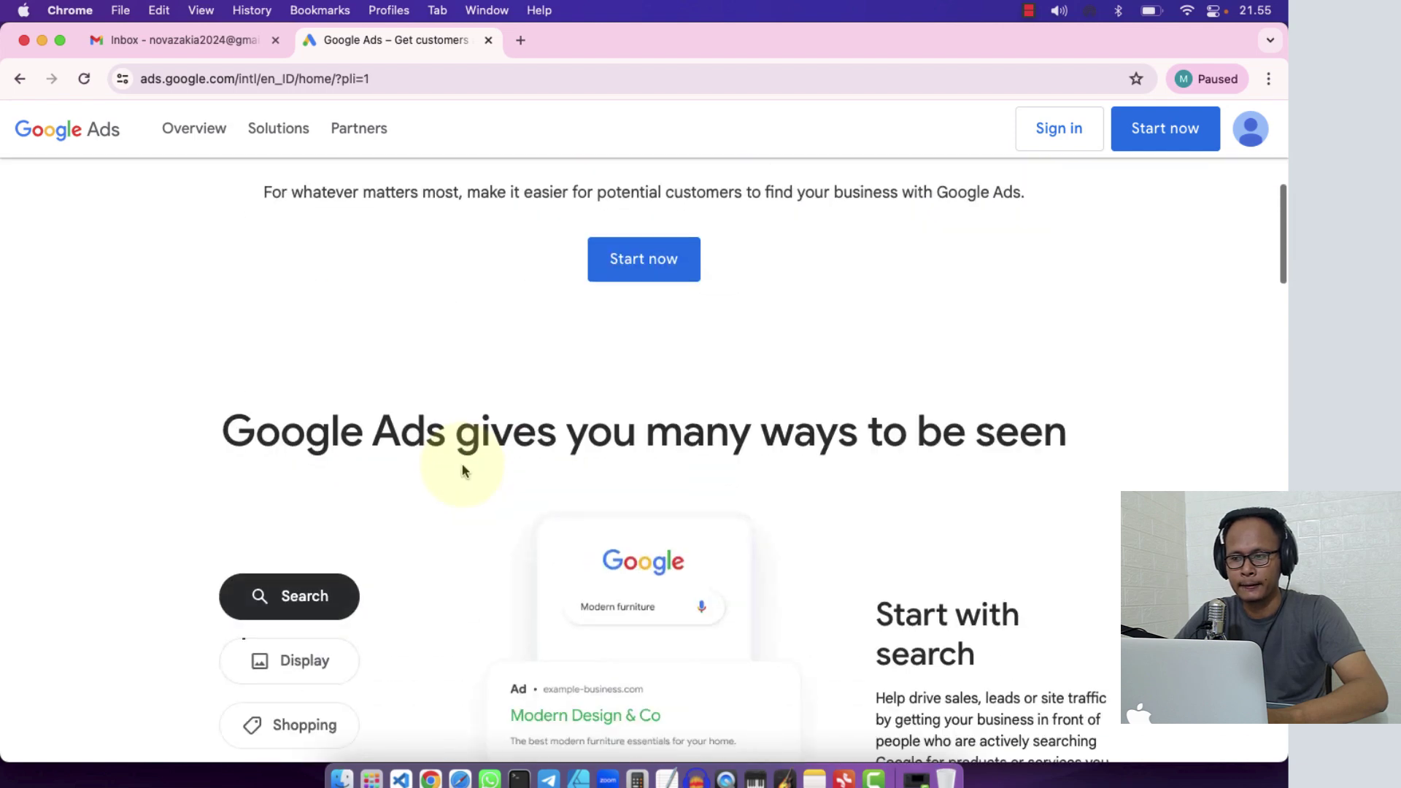
scroll(462, 471, "down", 15)
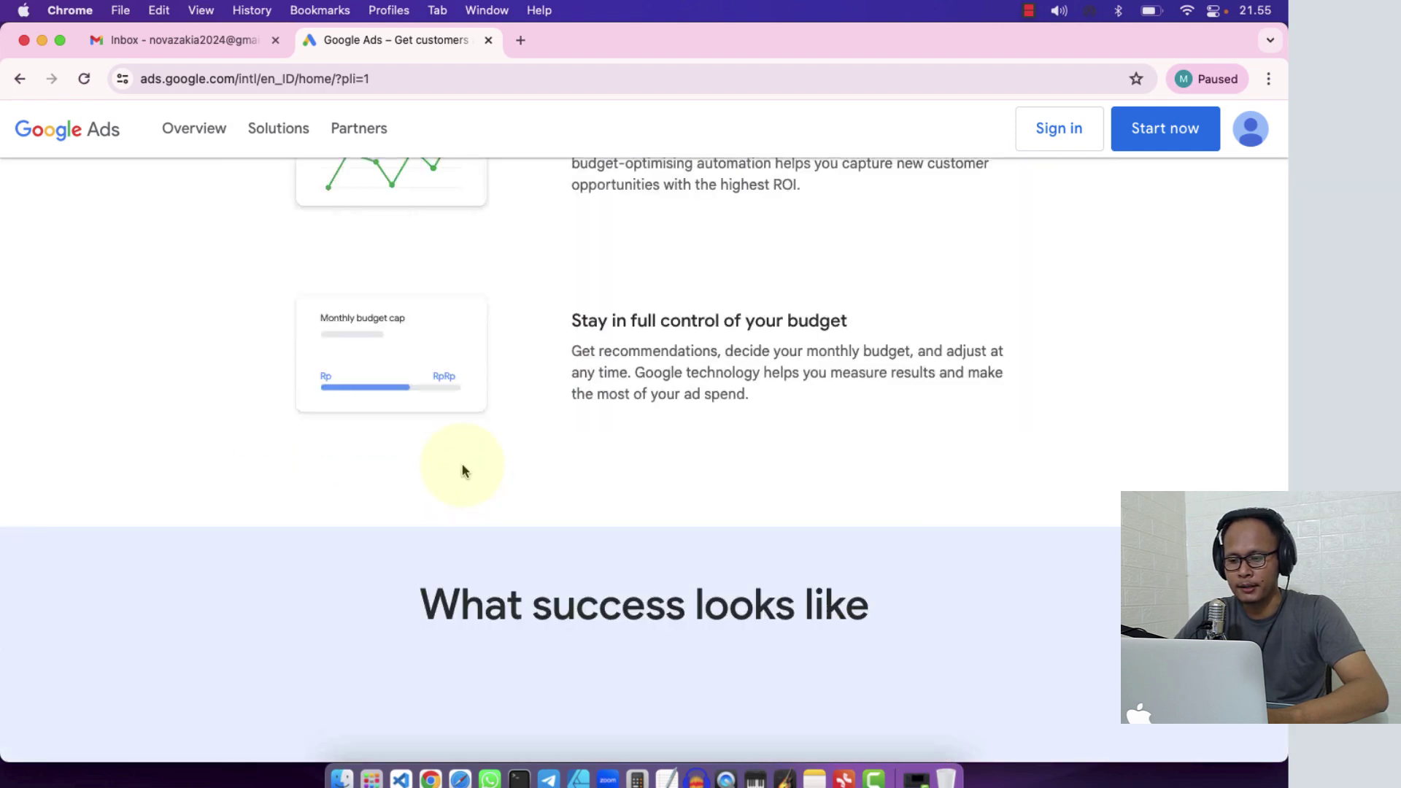
scroll(462, 468, "down", 15)
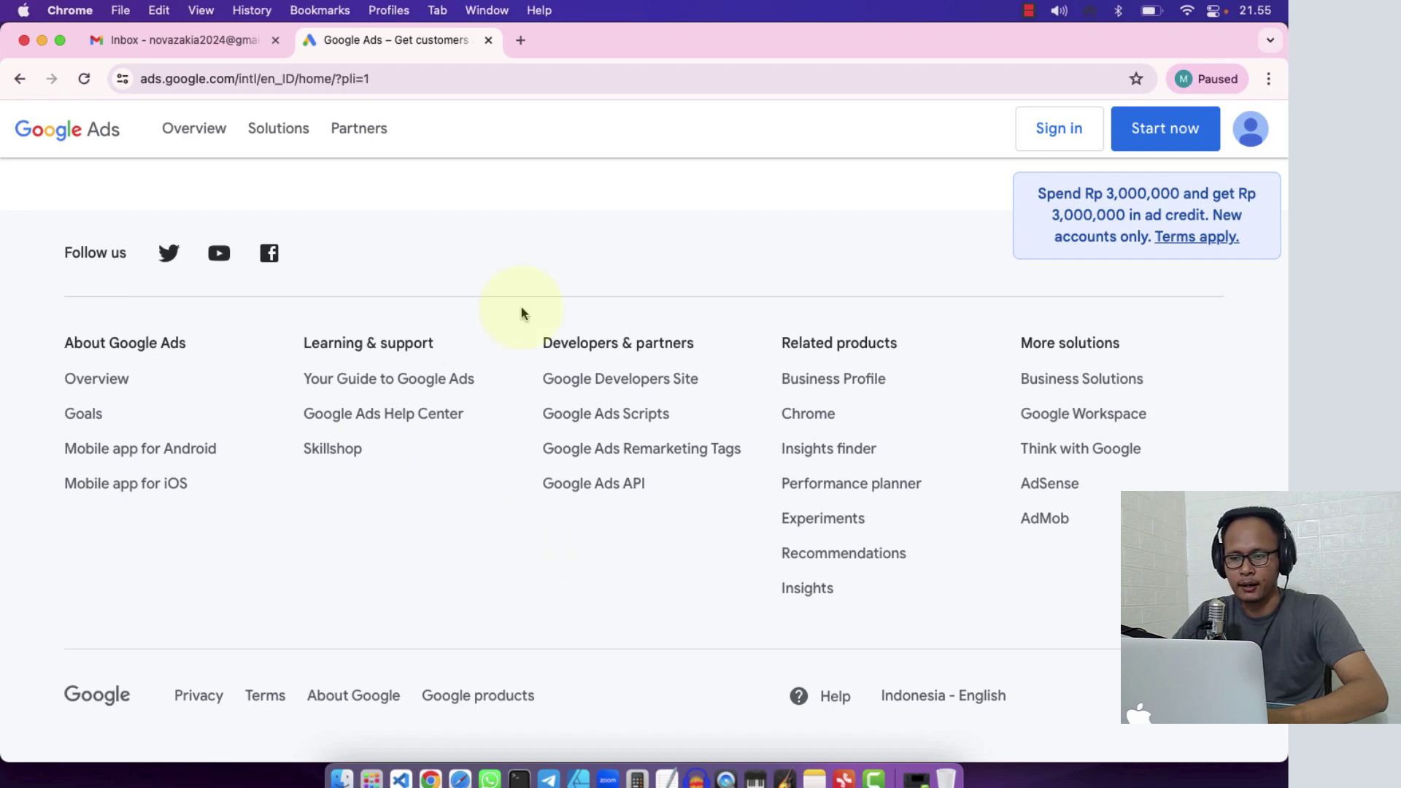
scroll(521, 313, "up", 15)
scroll(521, 313, "up", 10)
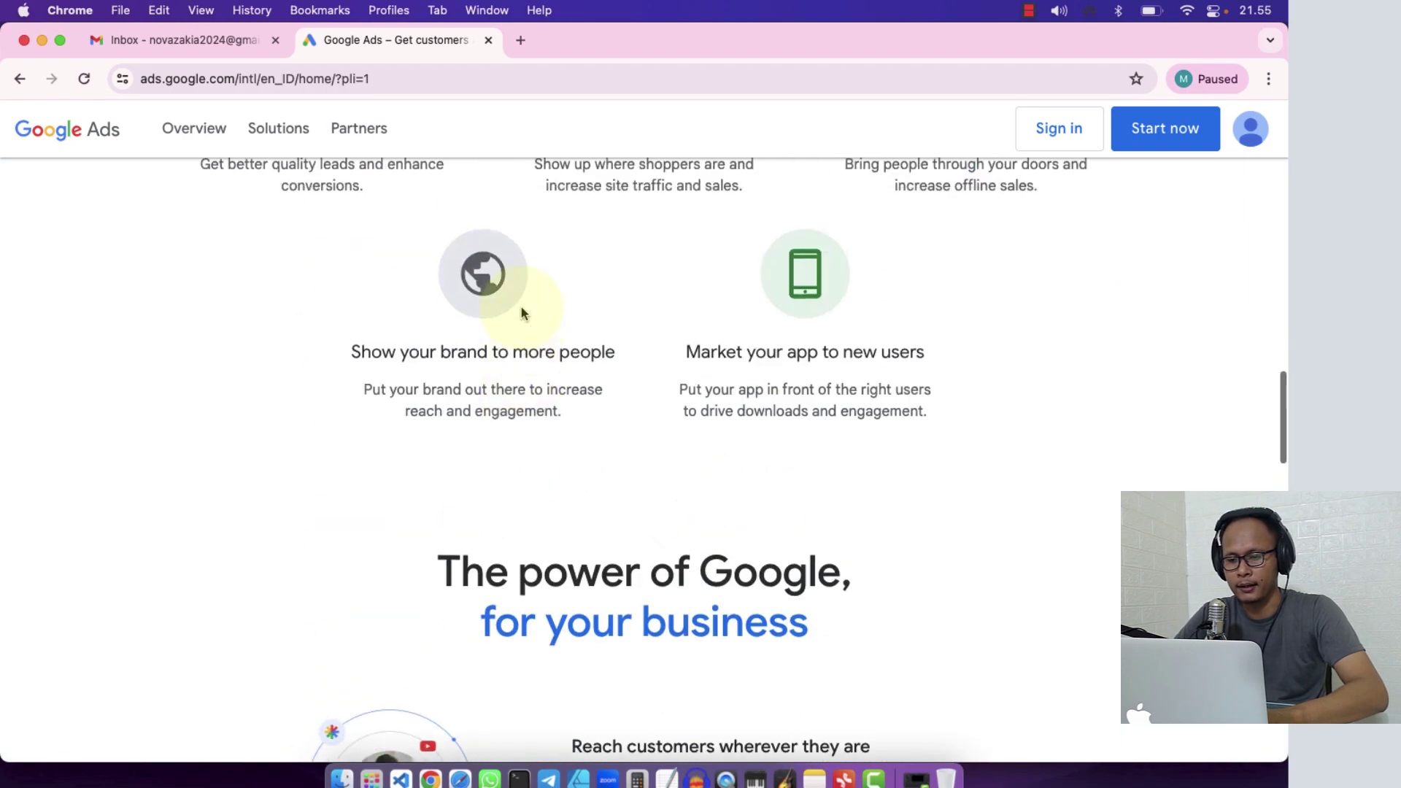
scroll(521, 313, "down", 6)
scroll(521, 313, "down", 10)
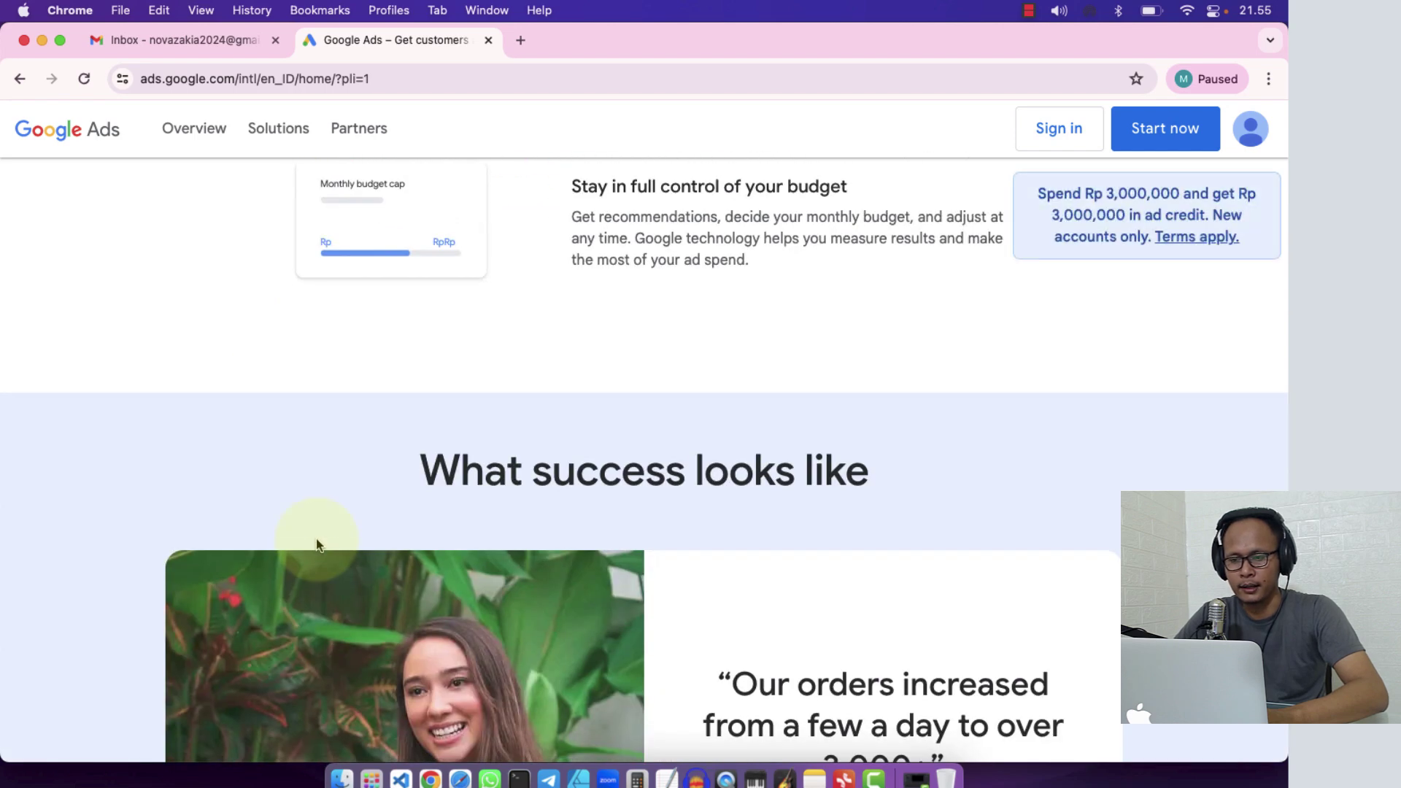
scroll(655, 503, "down", 15)
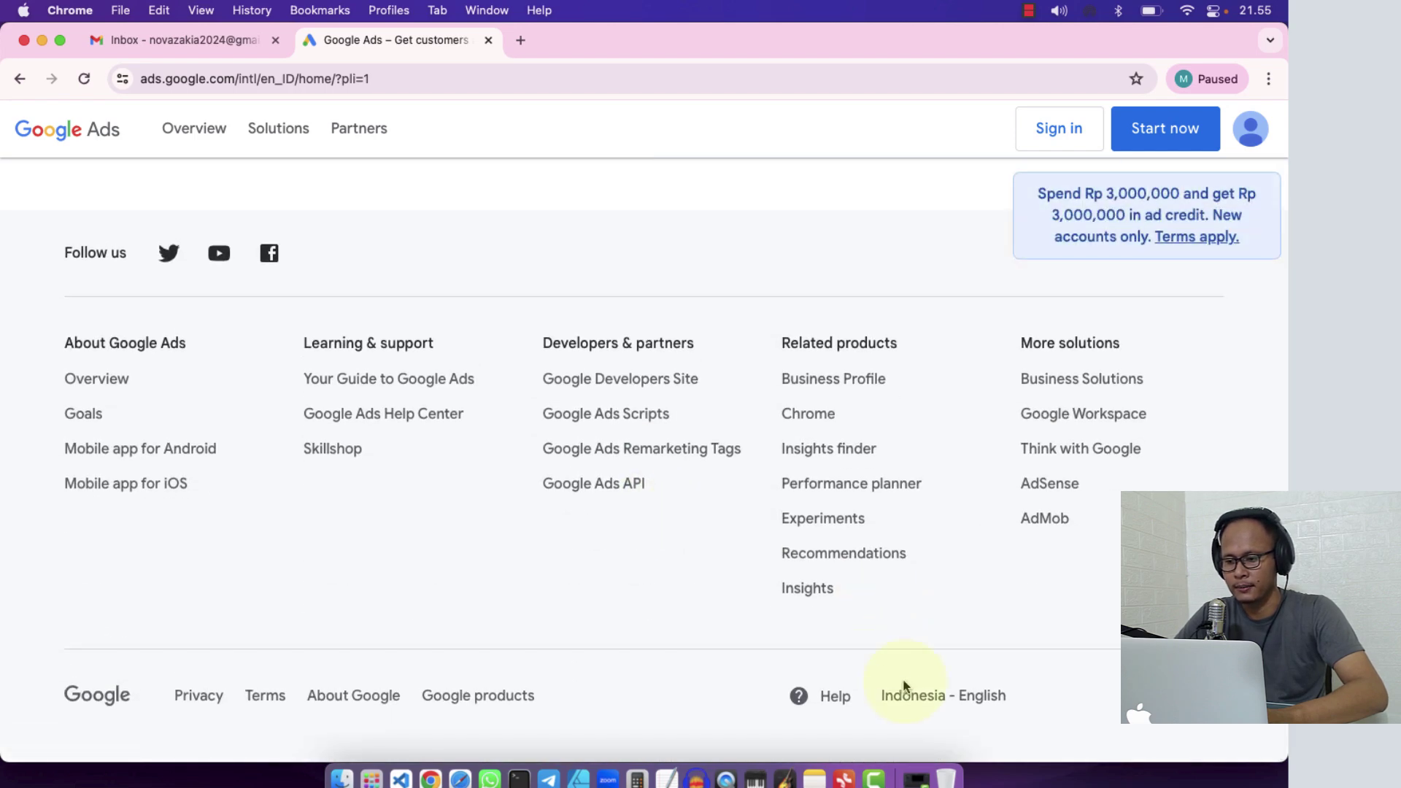
left_click(921, 695)
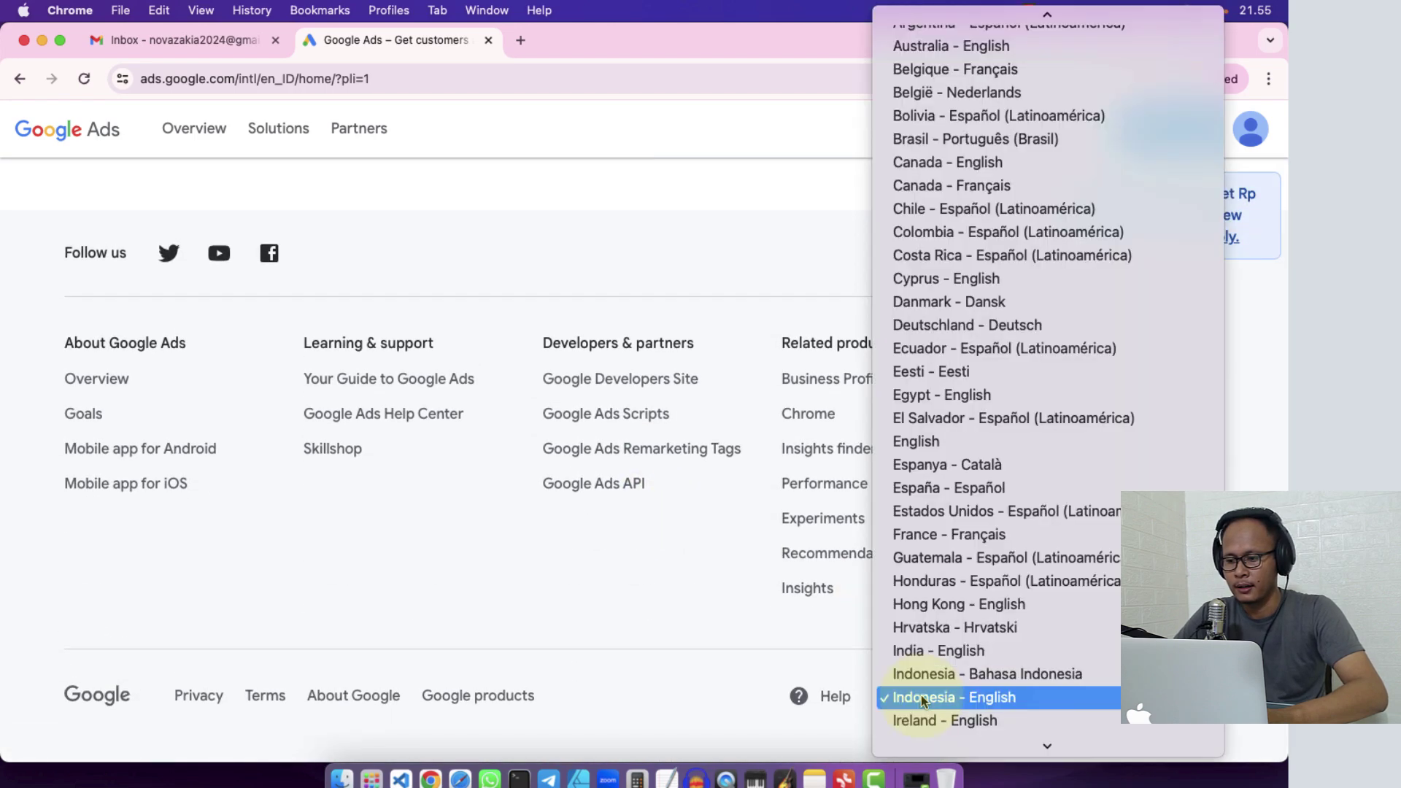
left_click(967, 673)
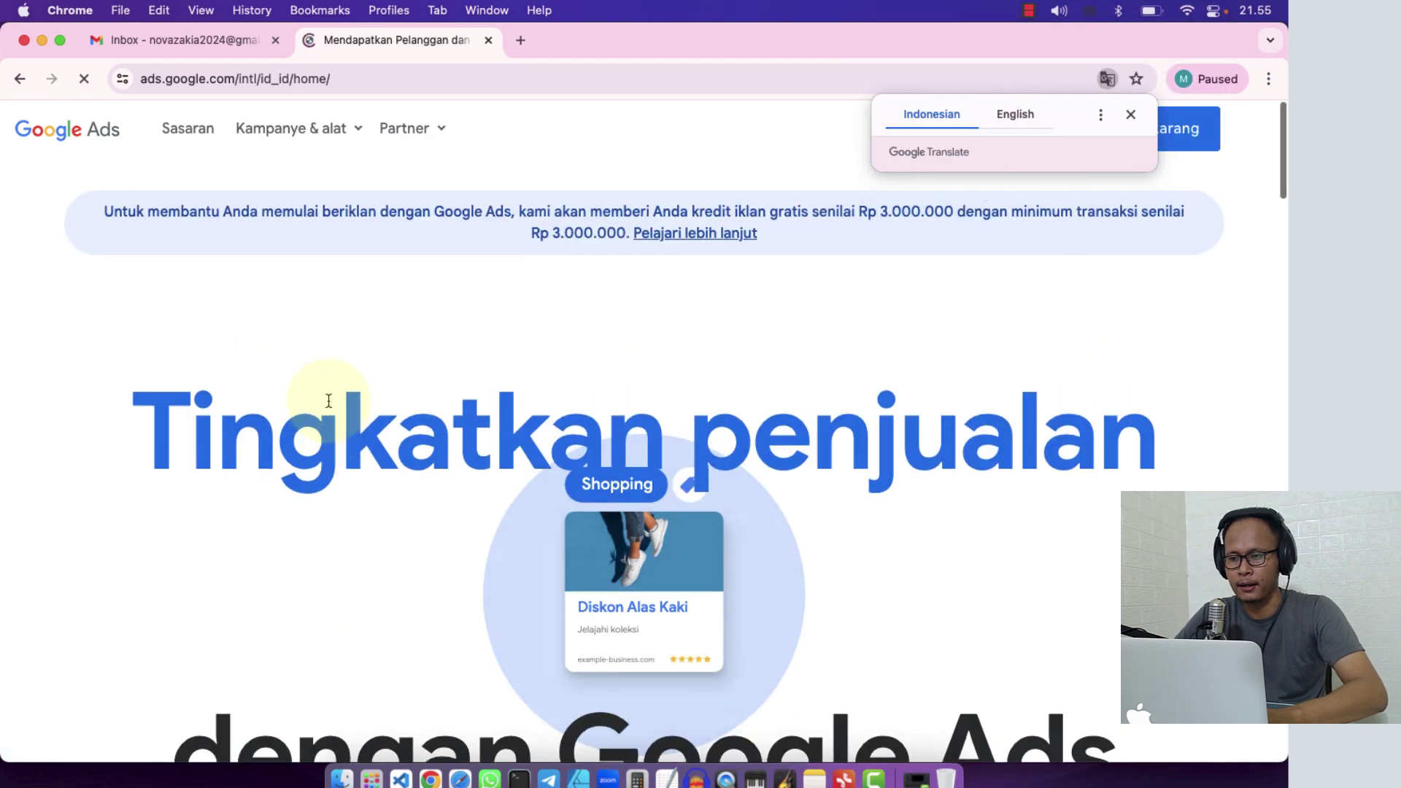
left_click(1130, 117)
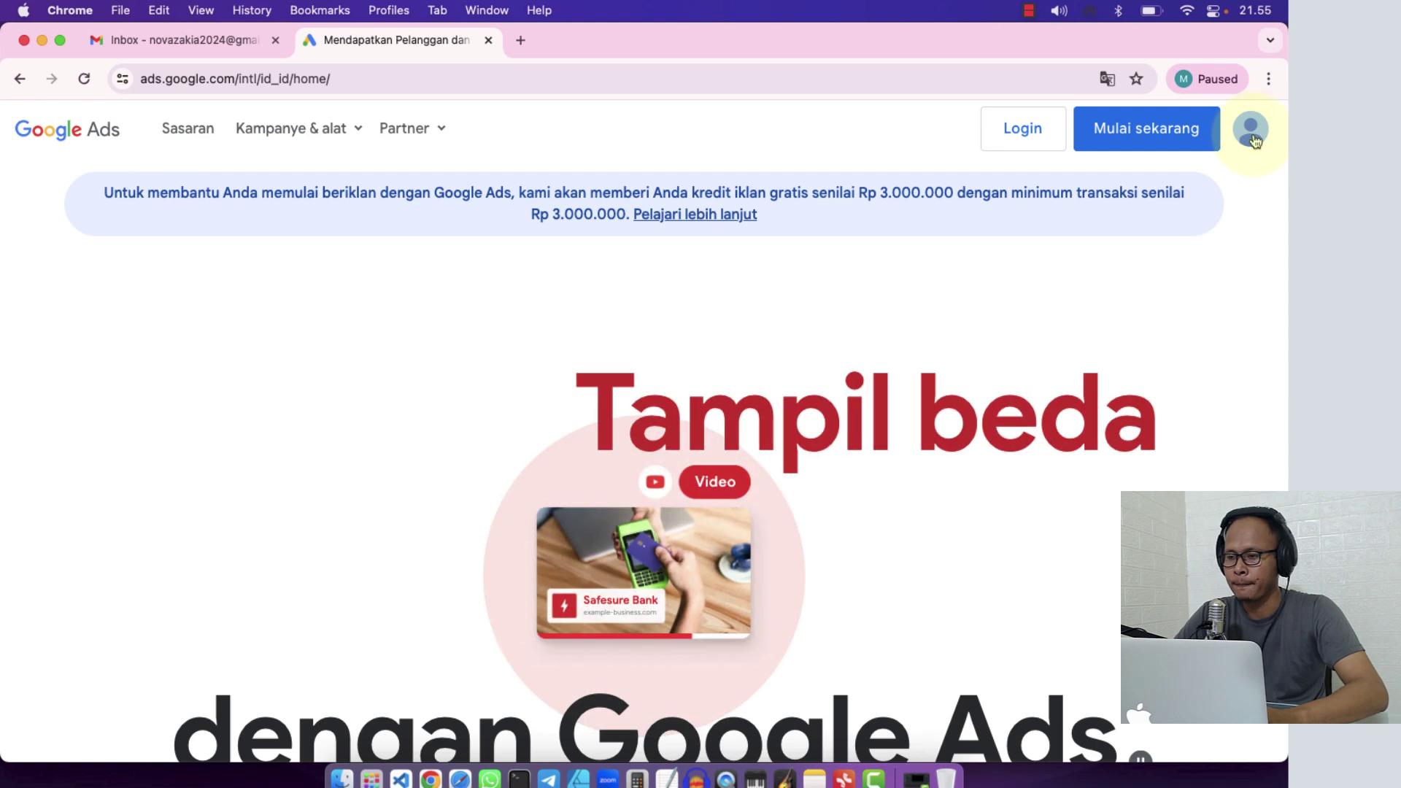
- Request a new Google Ads account for the signed-in profile and confirm with Buat Akun Baru
left_click(1253, 136)
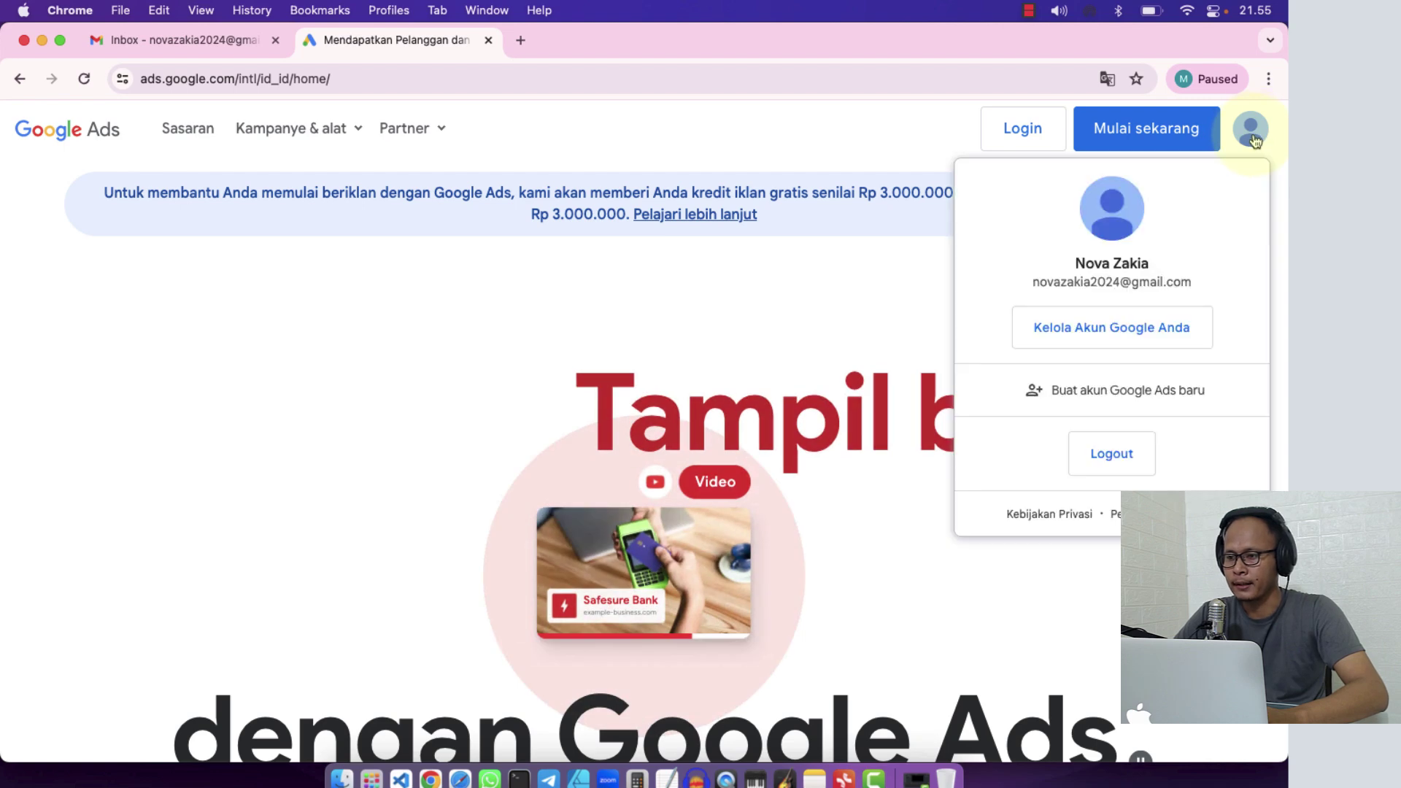
left_click(1126, 392)
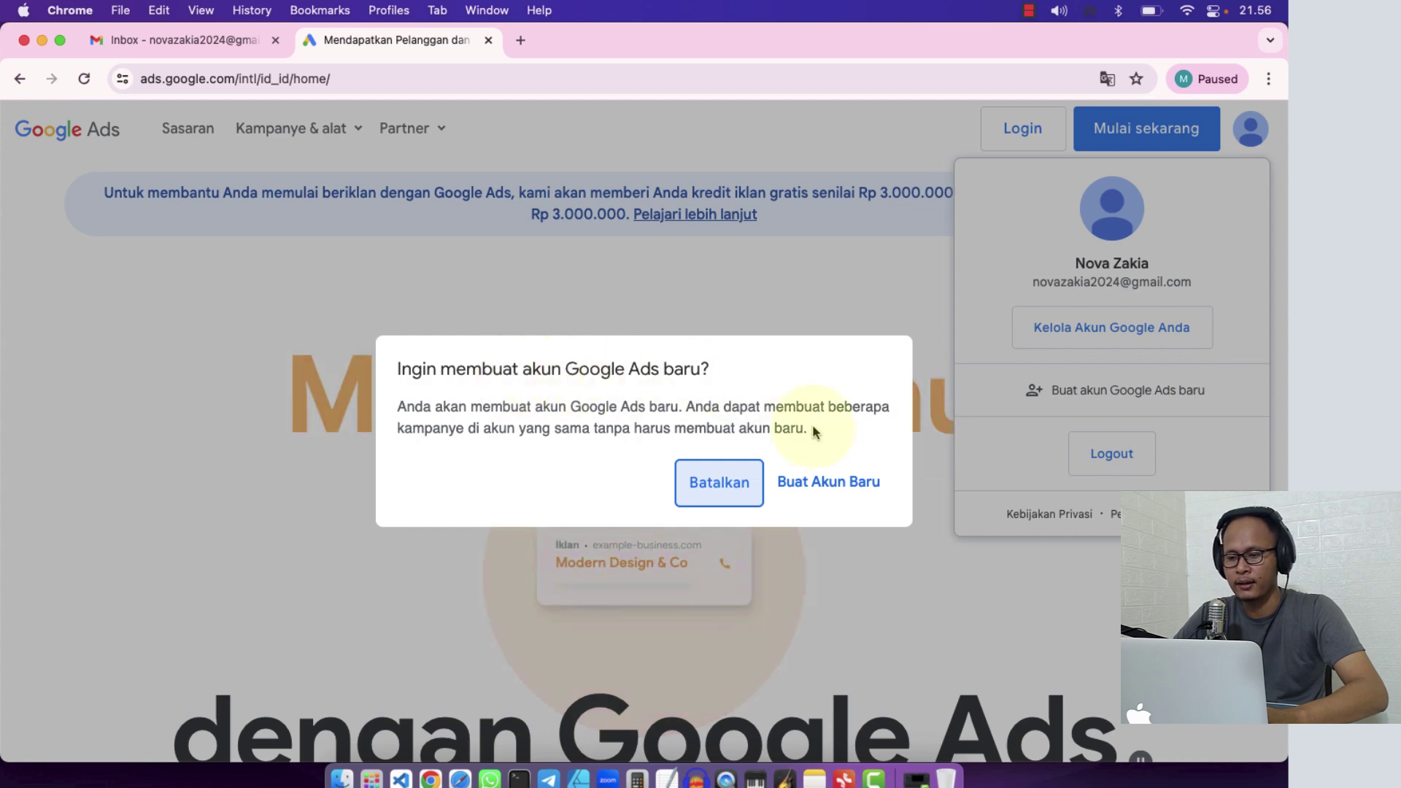
left_click(820, 484)
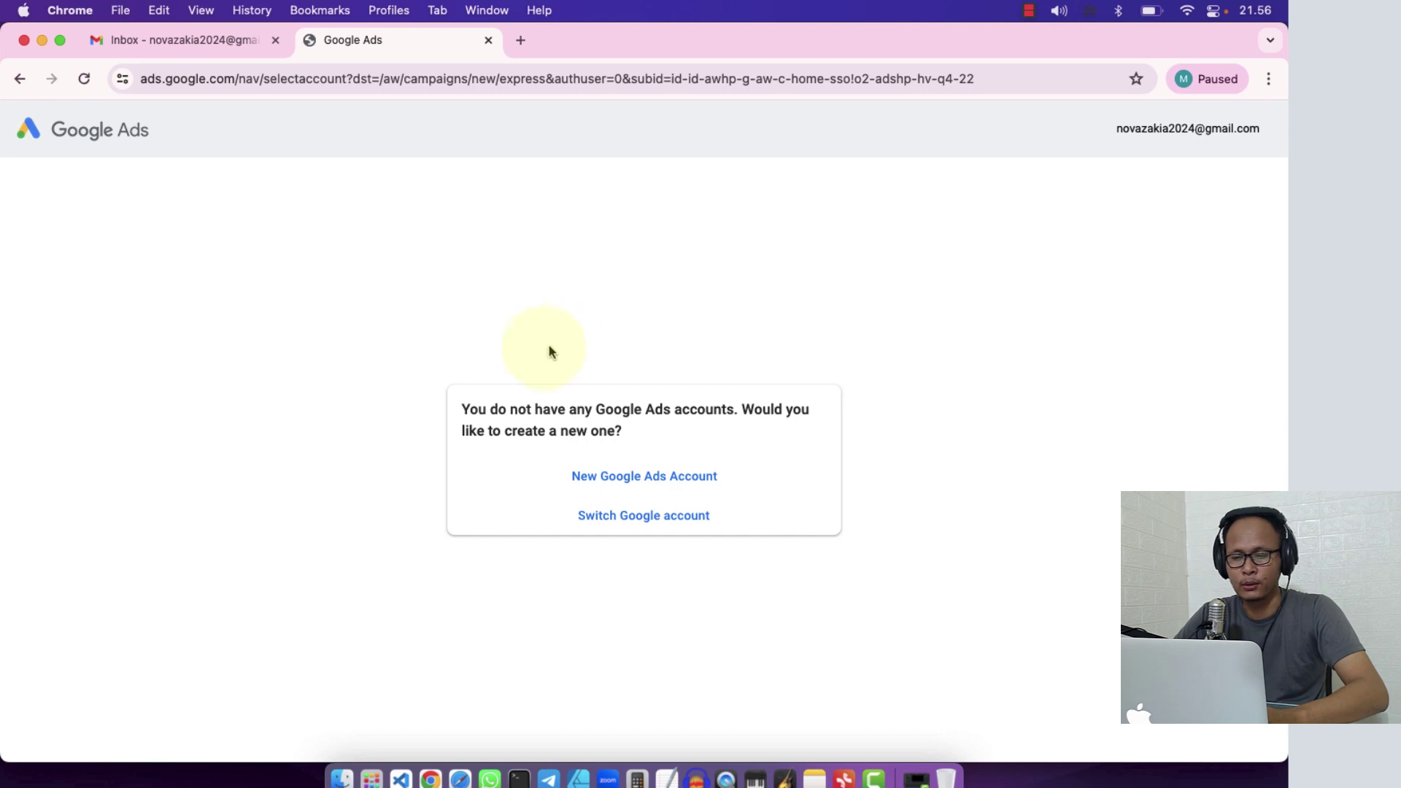
- Proceed with a New Google Ads Account and skip campaign creation
left_click_drag(461, 403, 620, 432)
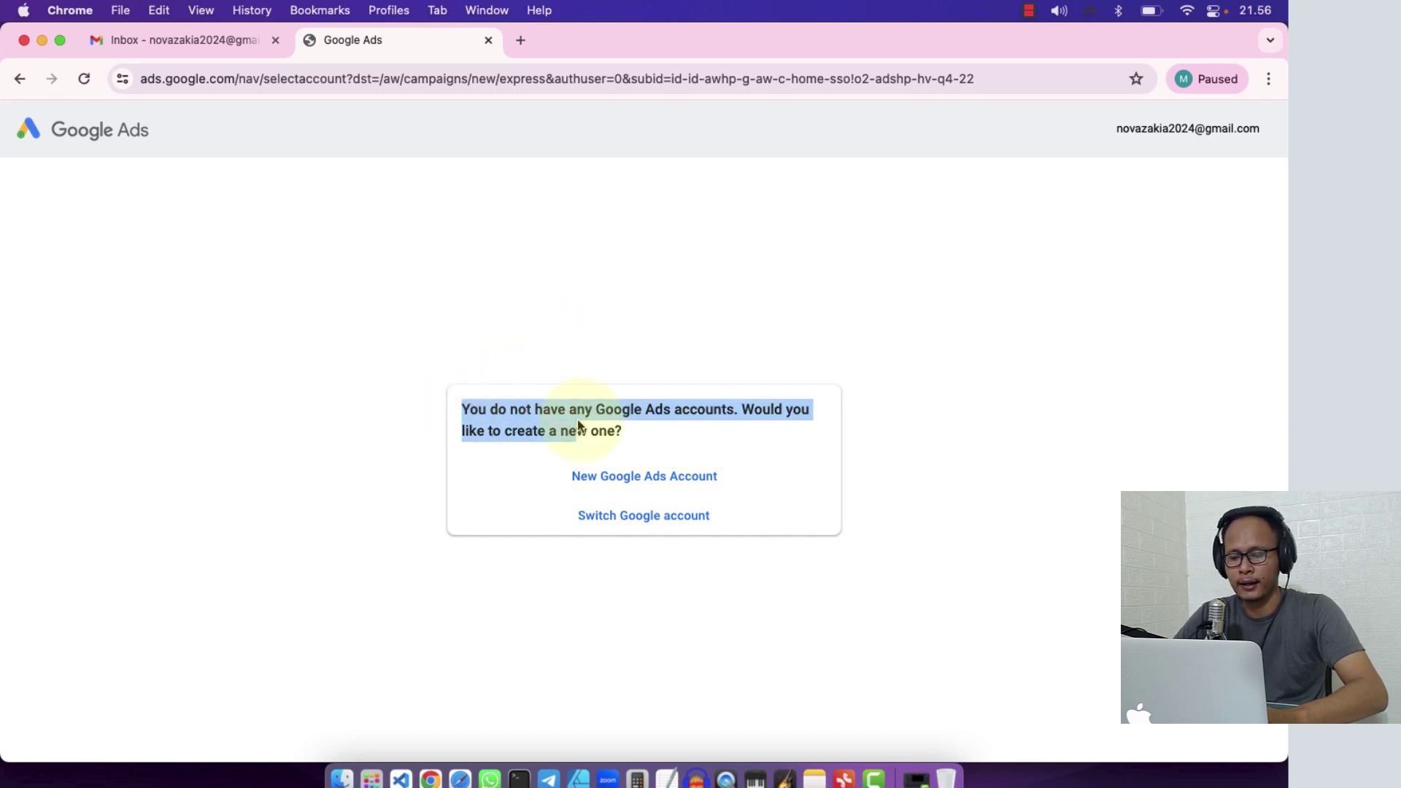
left_click(673, 450)
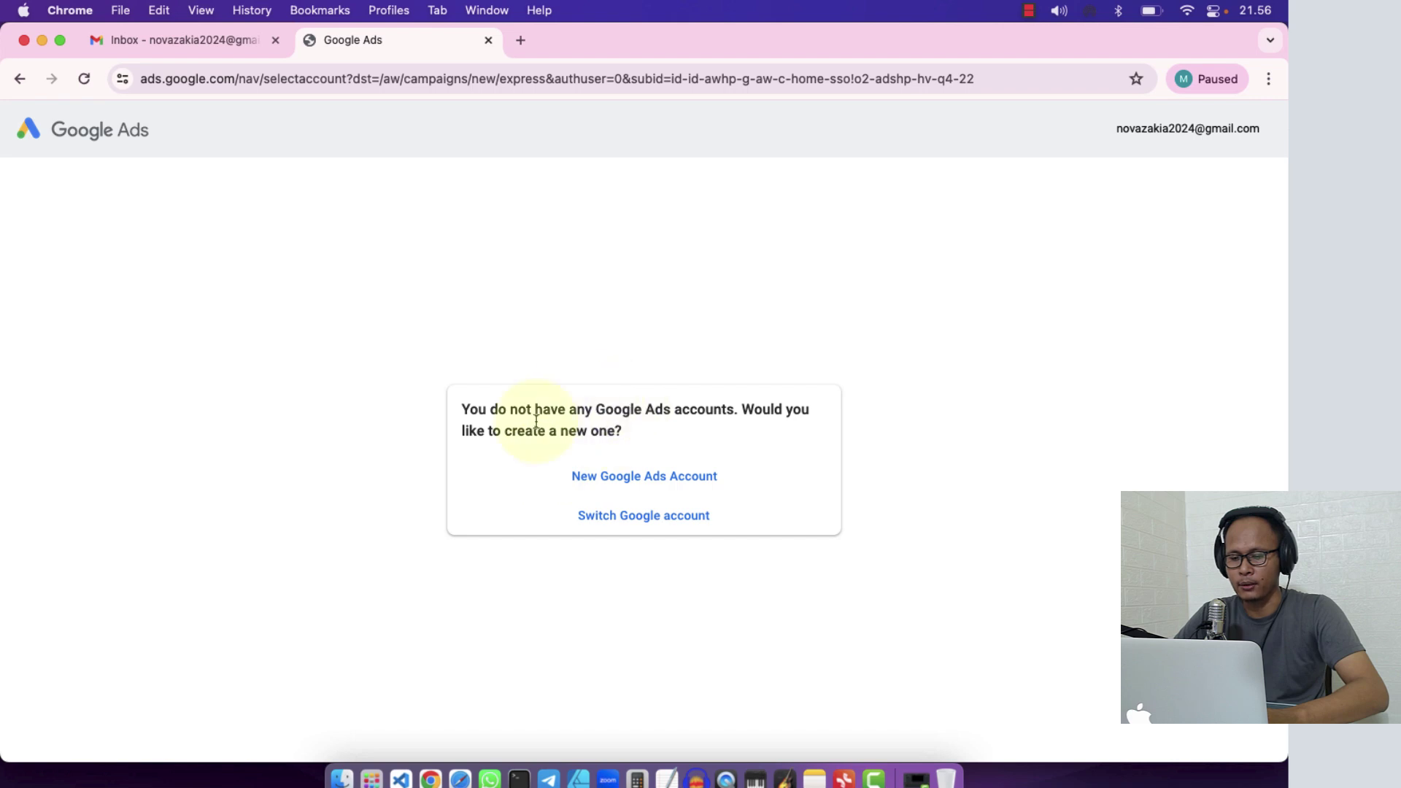
left_click(650, 480)
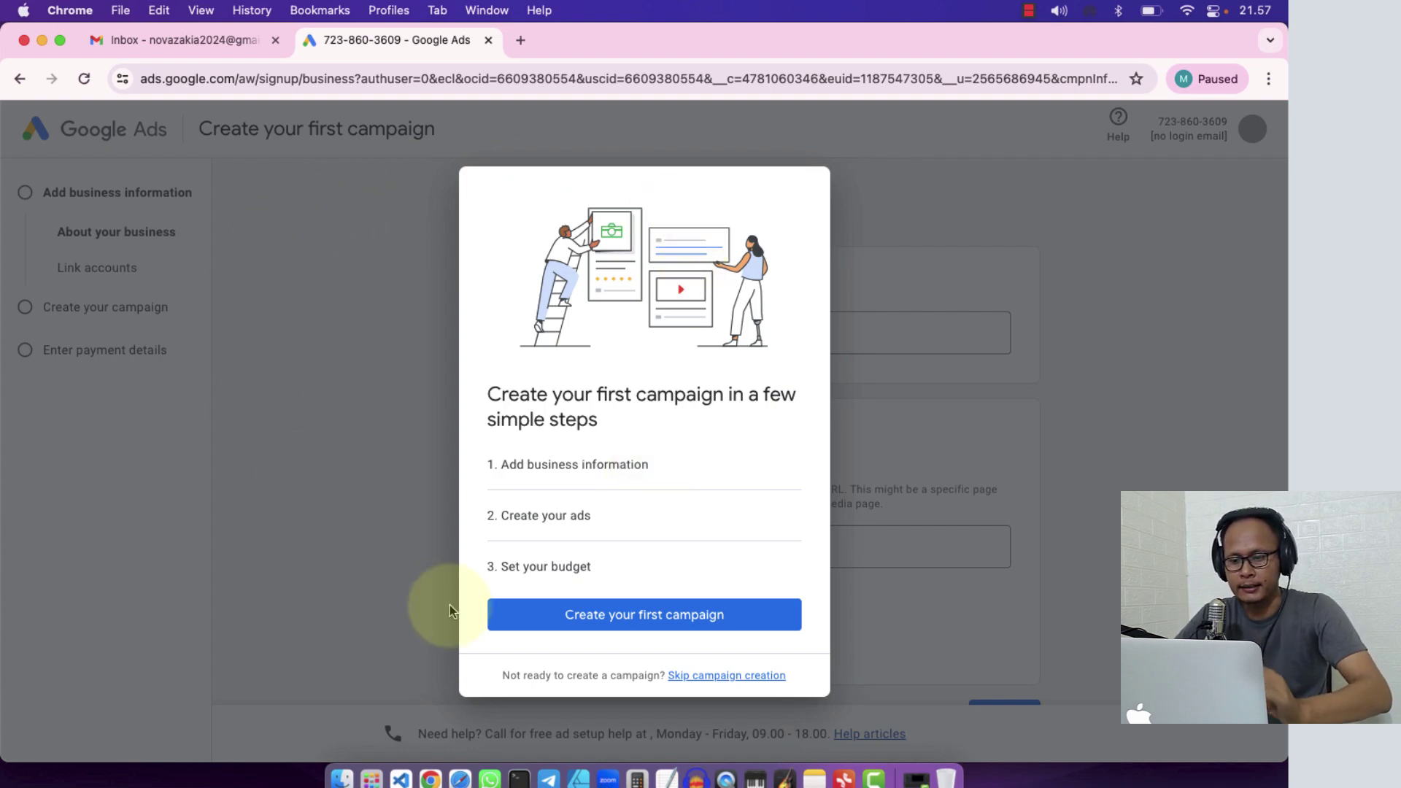
left_click(691, 678)
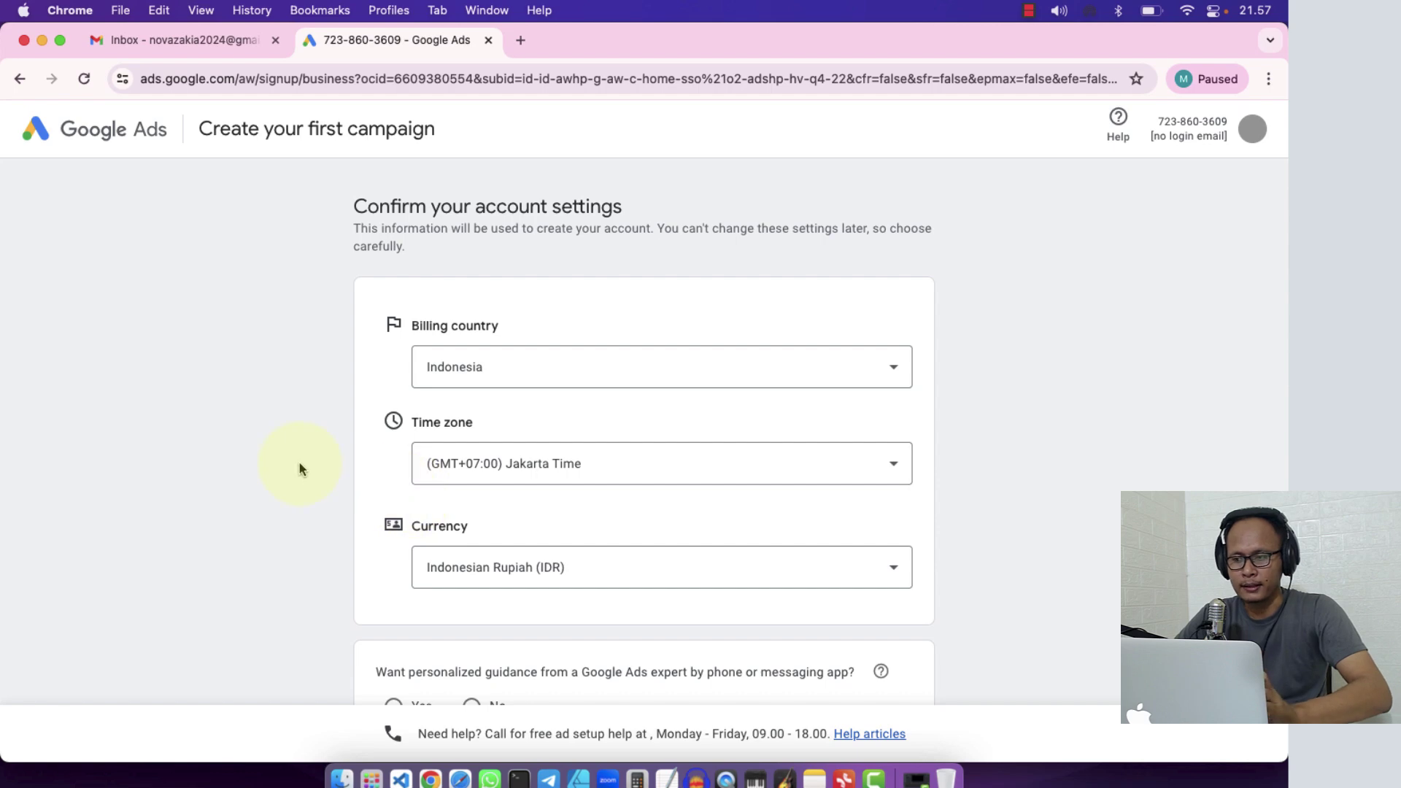
- Review the billing country, time zone and currency settings, and answer No to personalized guidance from a Google Ads expert
scroll(299, 463, "down", 3)
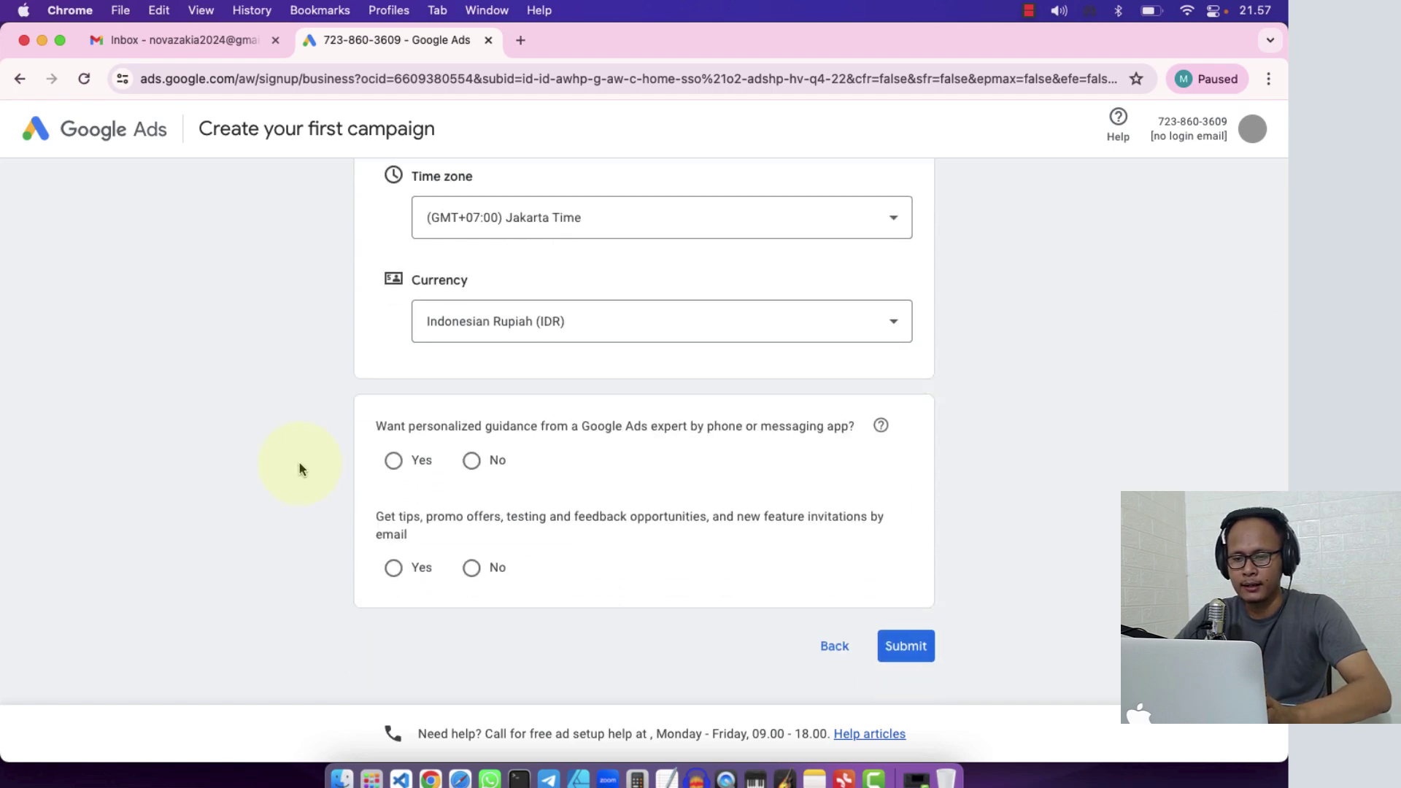
scroll(299, 462, "up", 3)
scroll(299, 463, "up", 1)
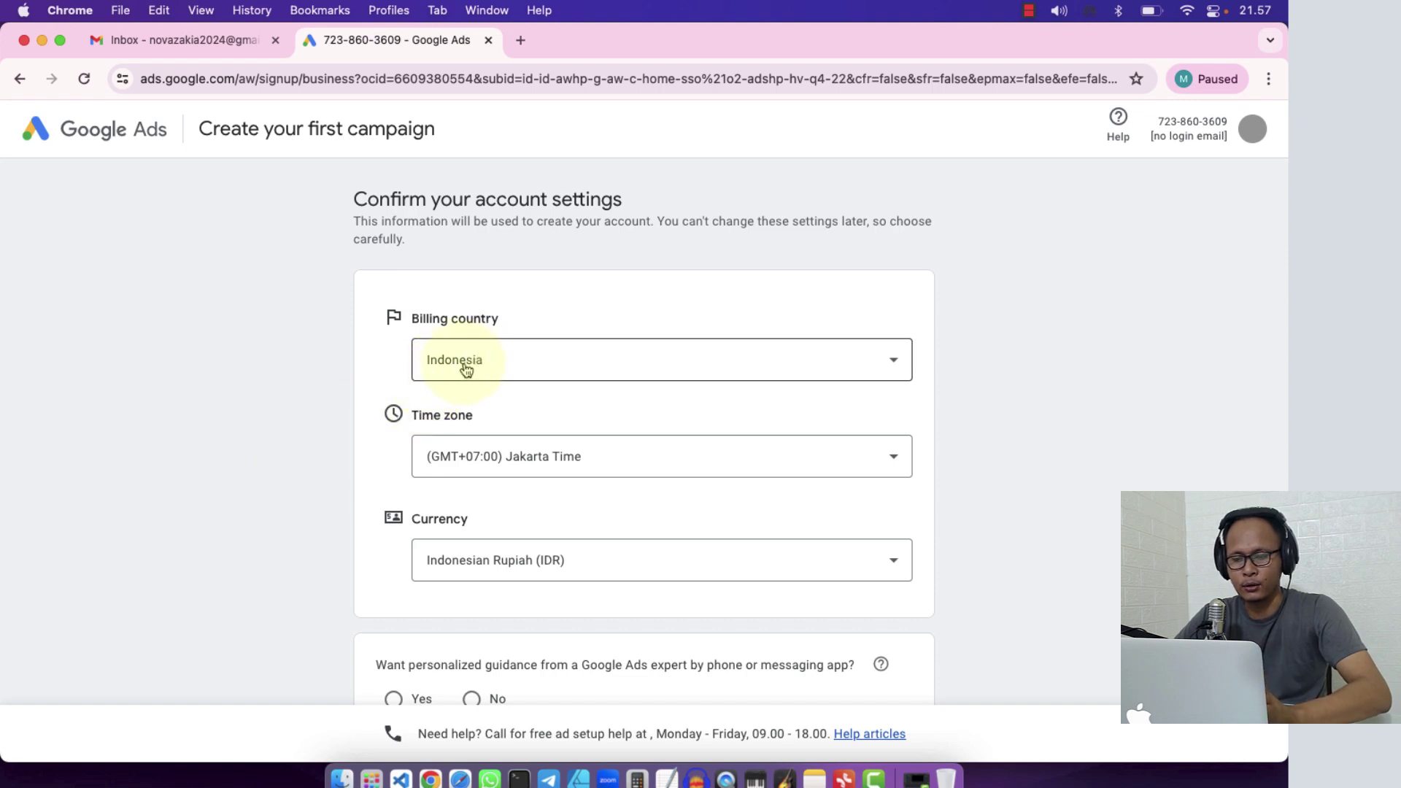
scroll(304, 387, "down", 4)
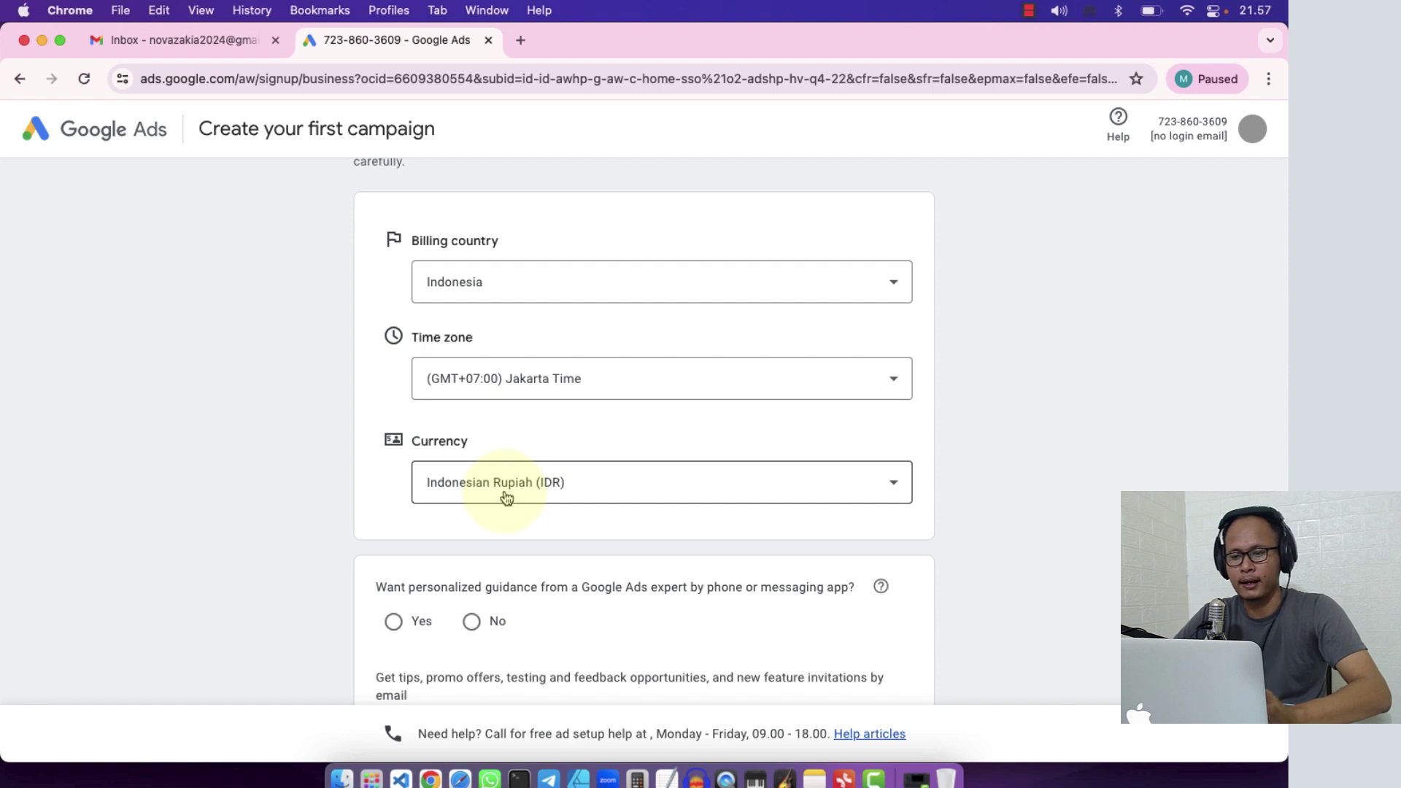
scroll(506, 497, "down", 3)
scroll(505, 491, "down", 2)
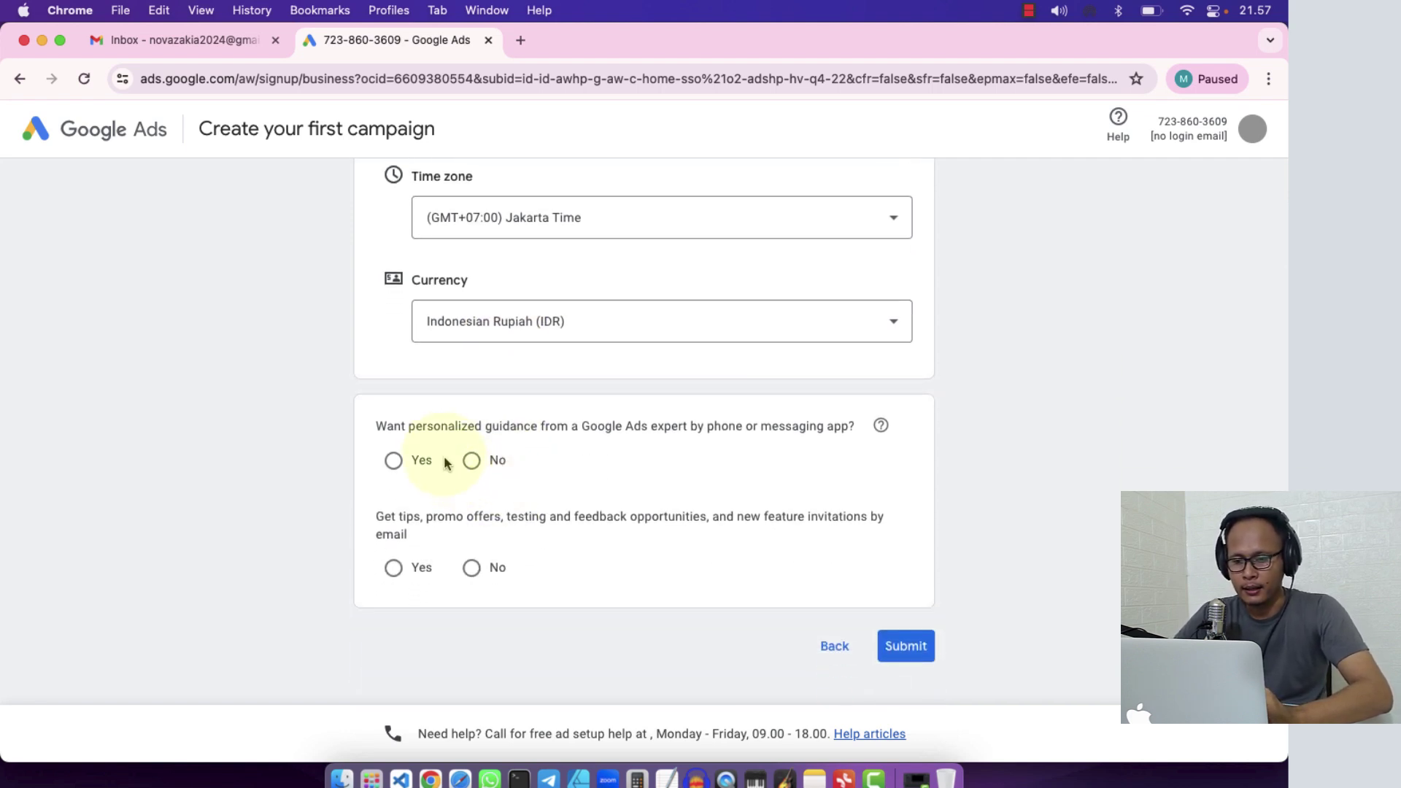
left_click(472, 461)
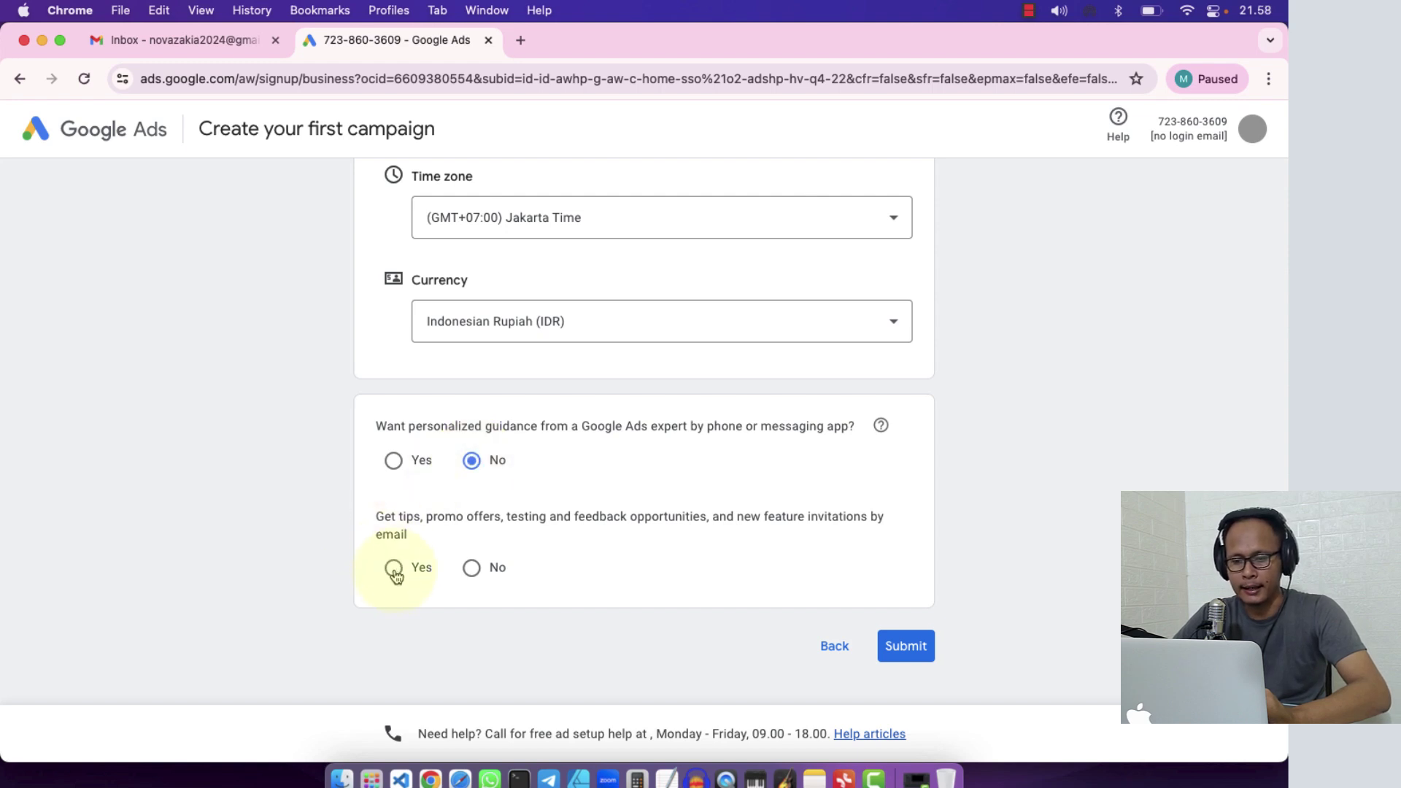
- Answer Yes to receiving tips and promo offers by email, submit the account settings and open the new account
scroll(308, 510, "up", 3)
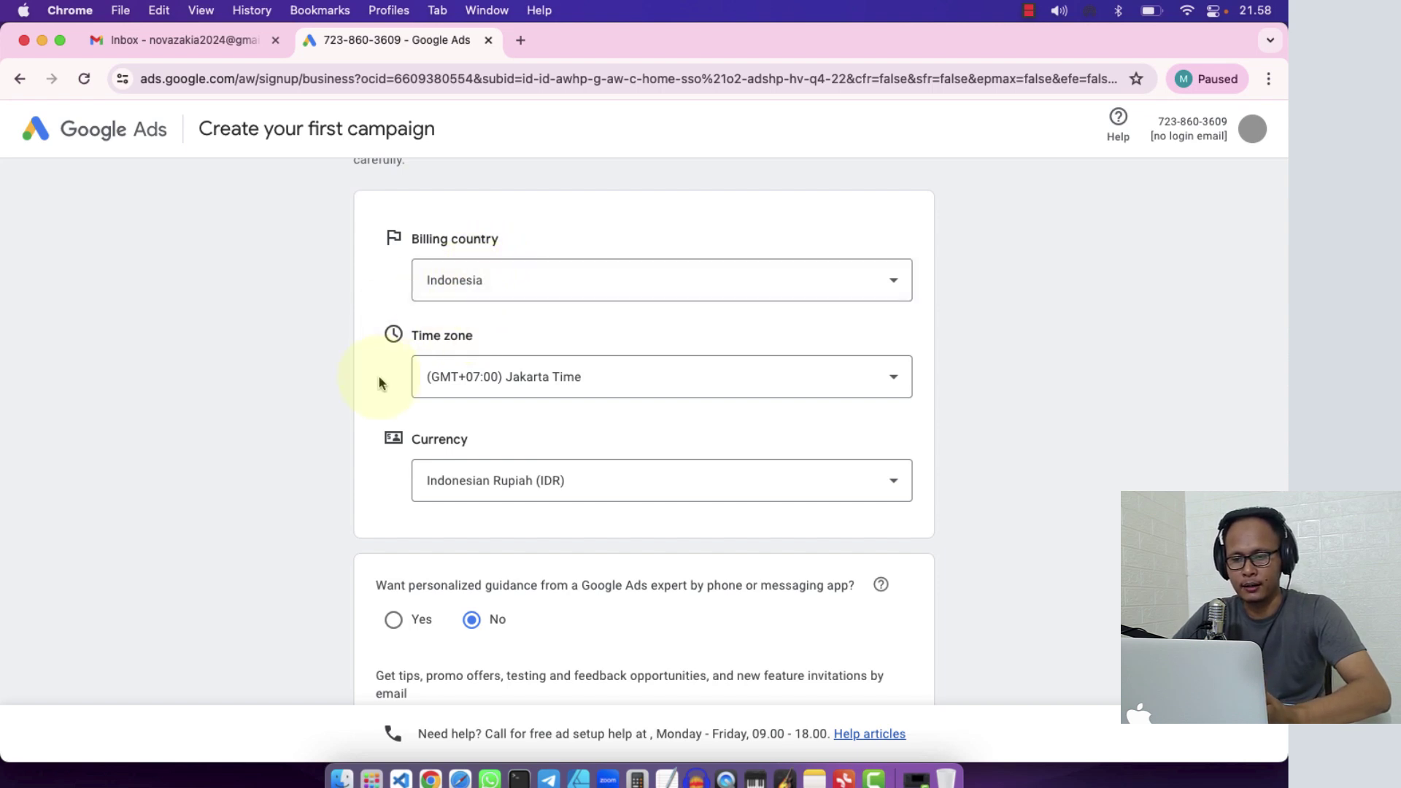
scroll(378, 383, "down", 2)
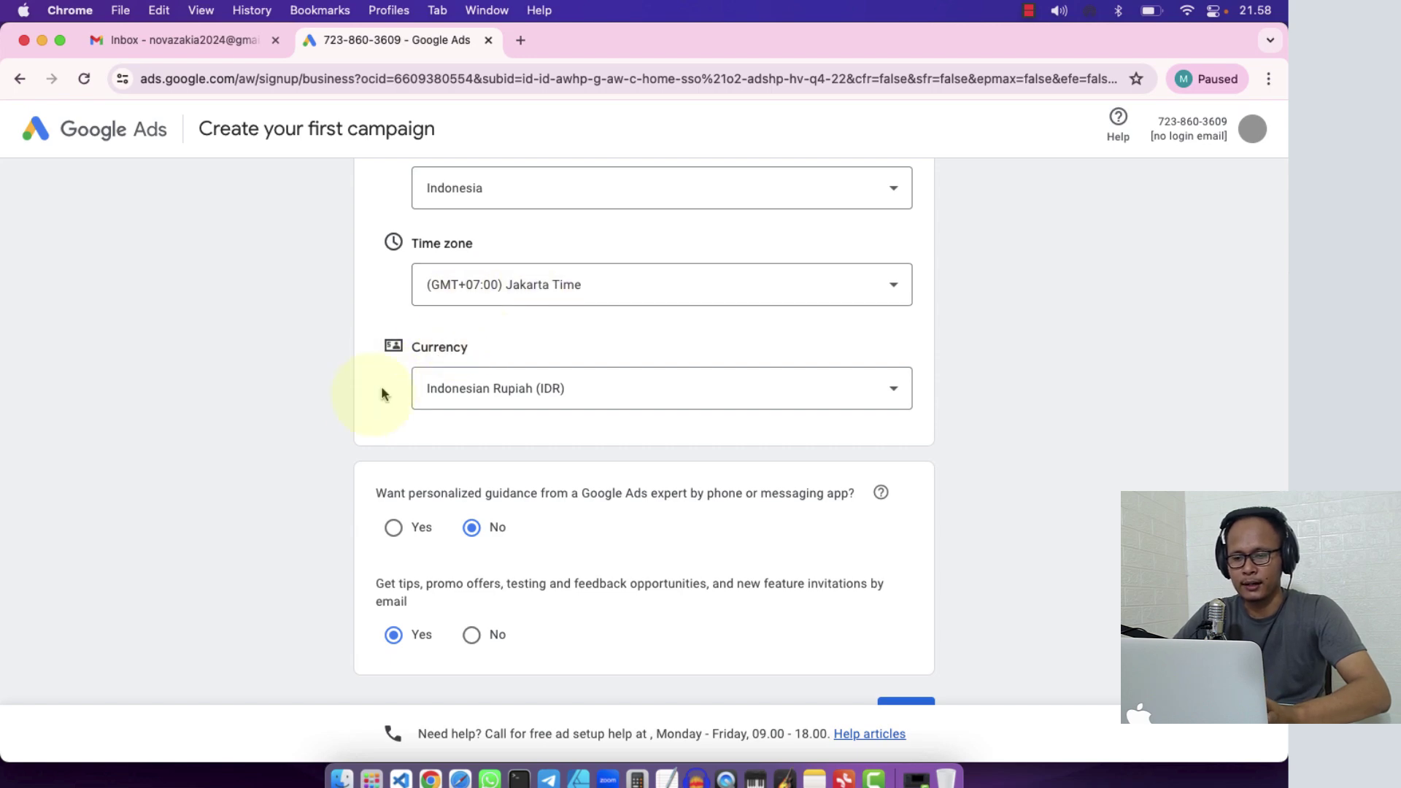
scroll(373, 401, "down", 2)
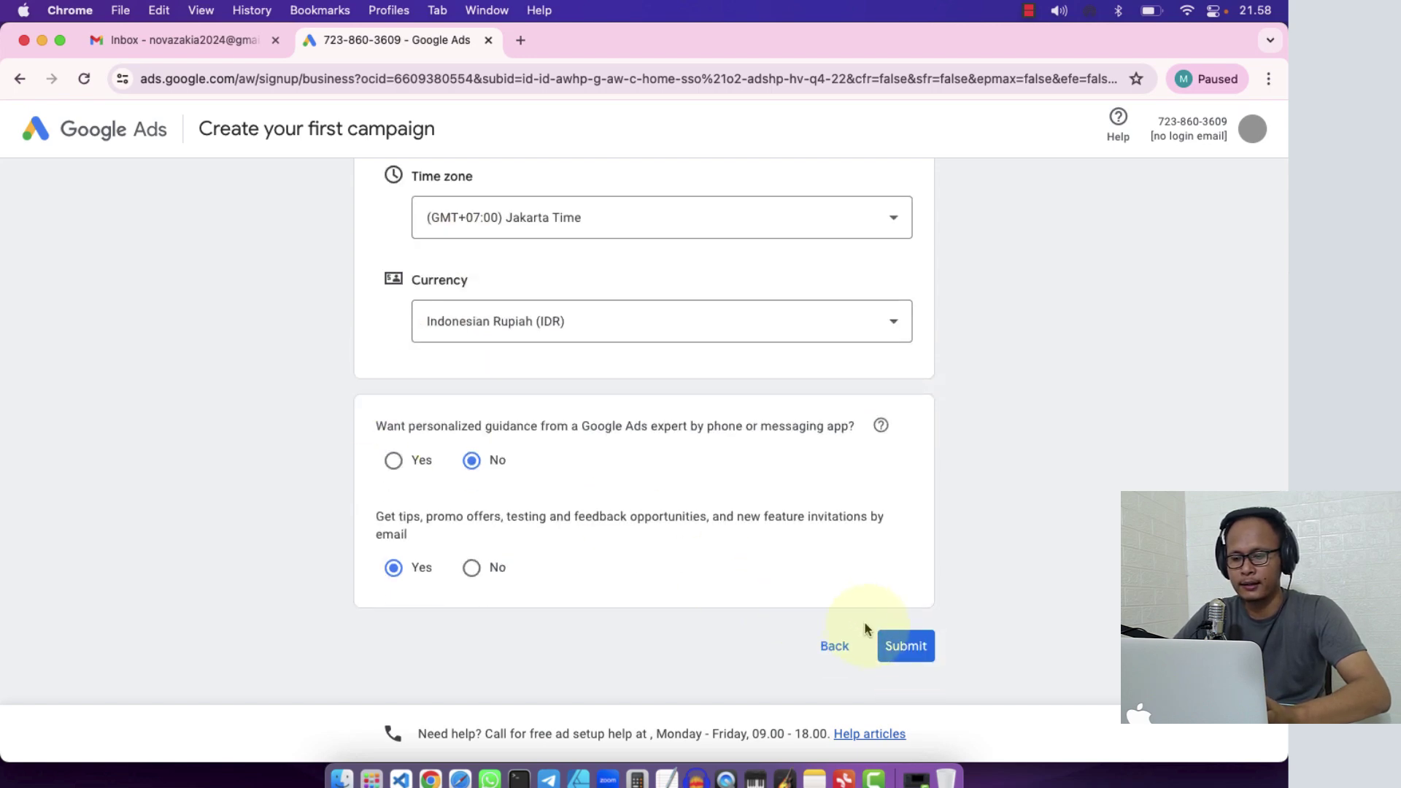
left_click(903, 646)
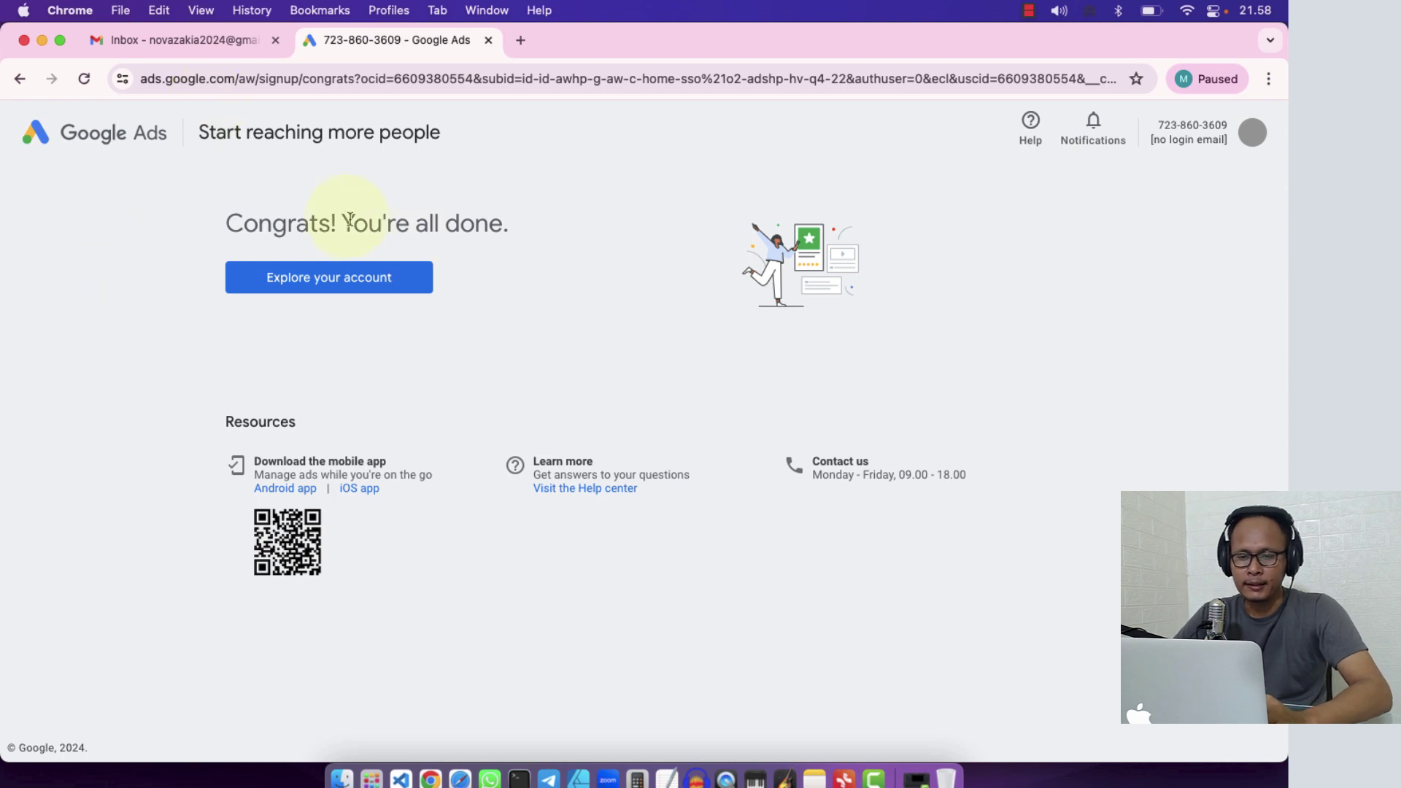
left_click(330, 277)
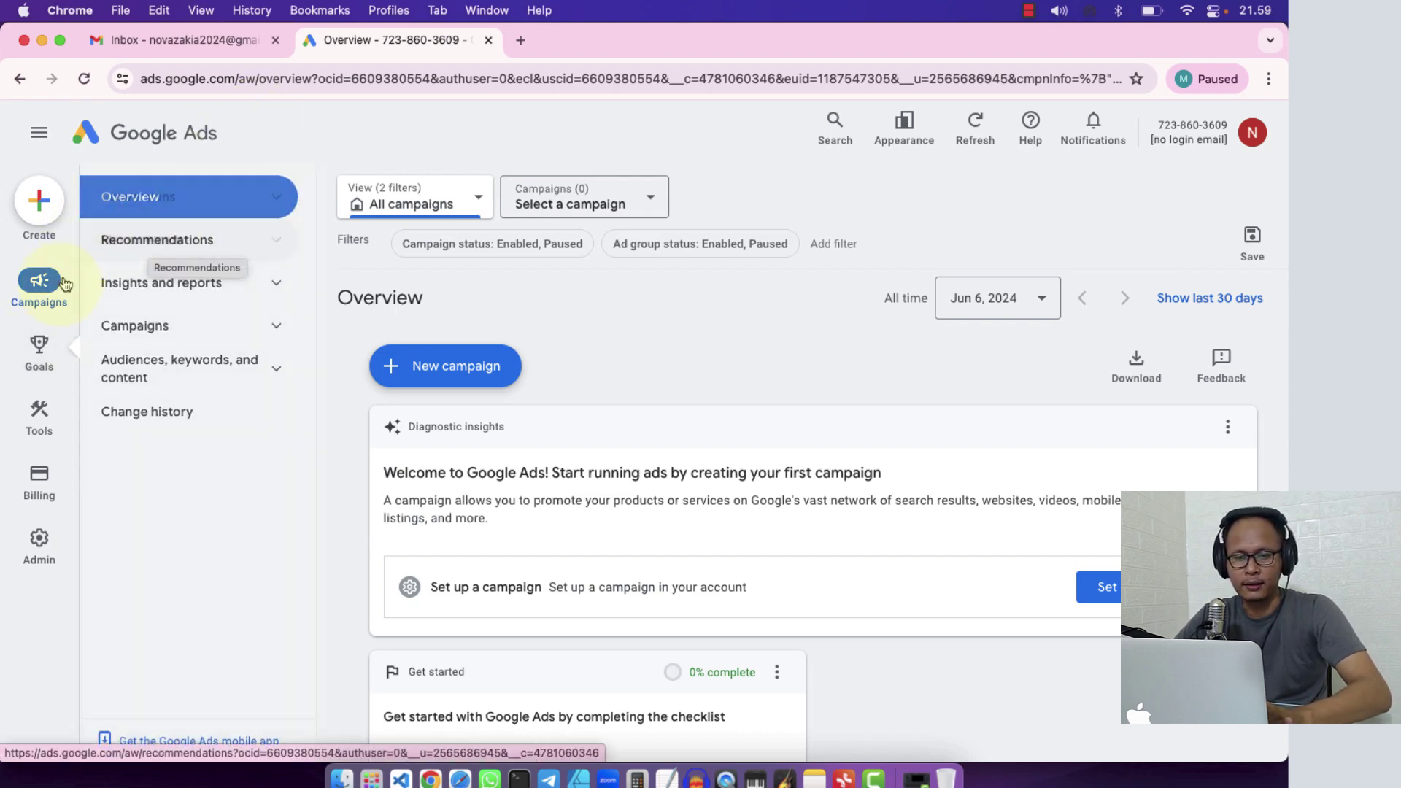
mouse_move(31, 538)
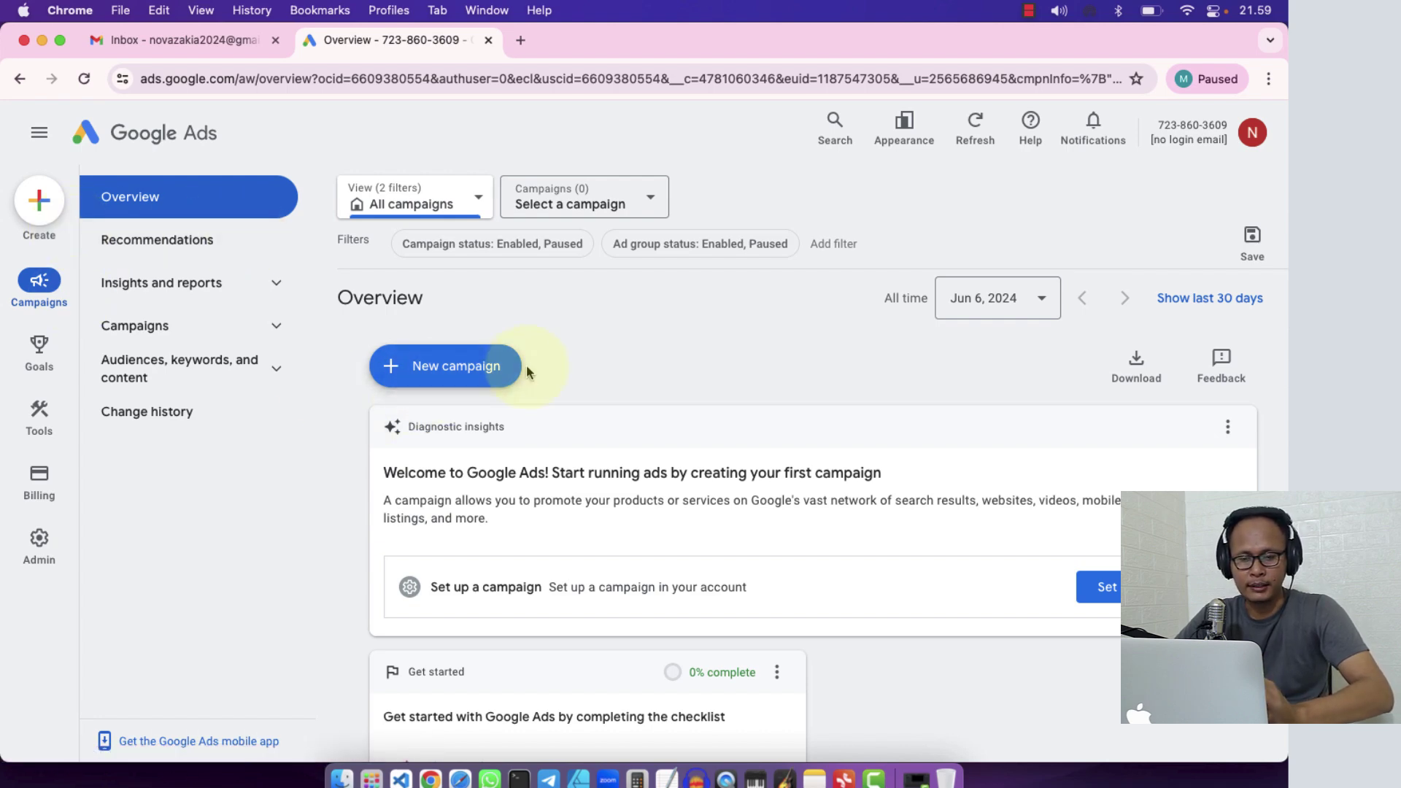
left_click(39, 205)
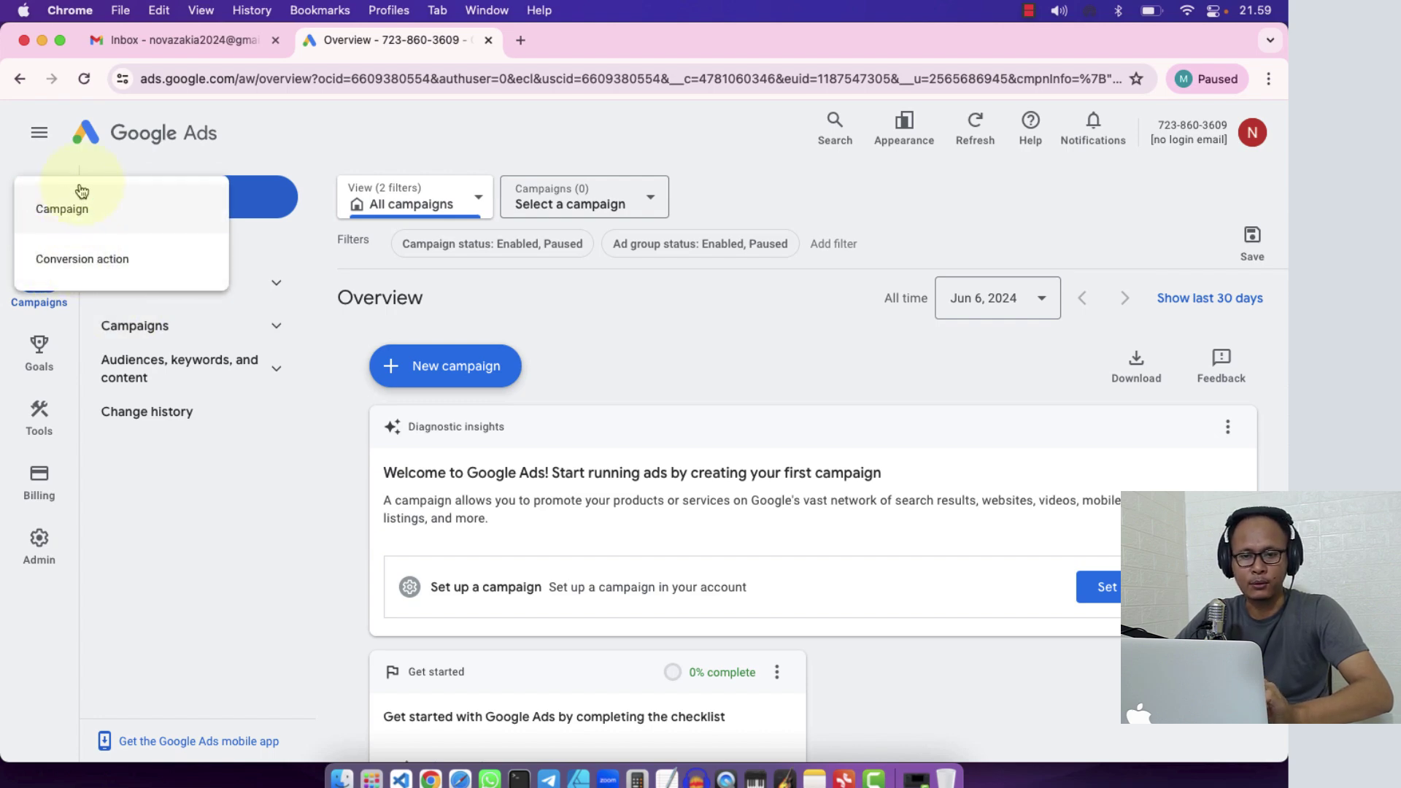
left_click(117, 166)
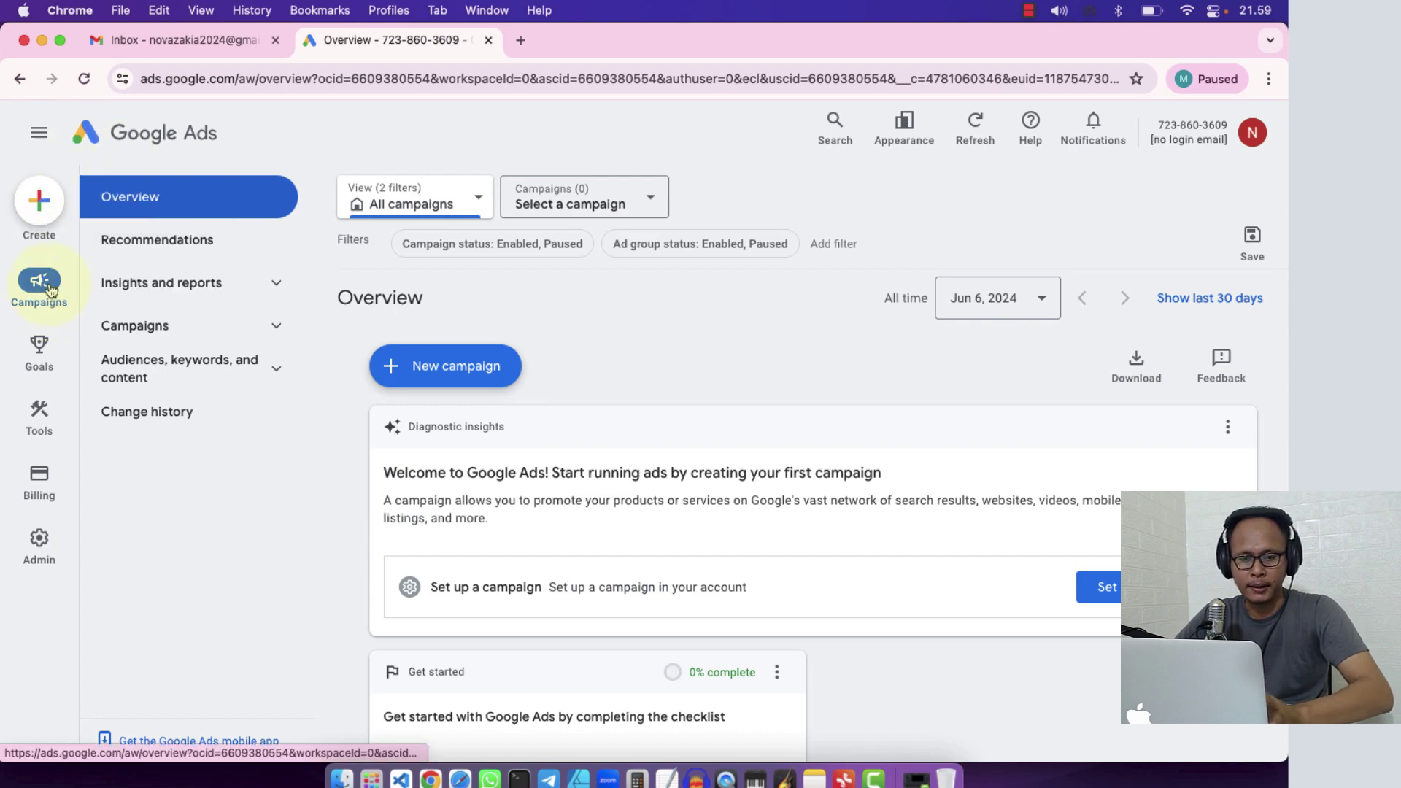
mouse_move(38, 352)
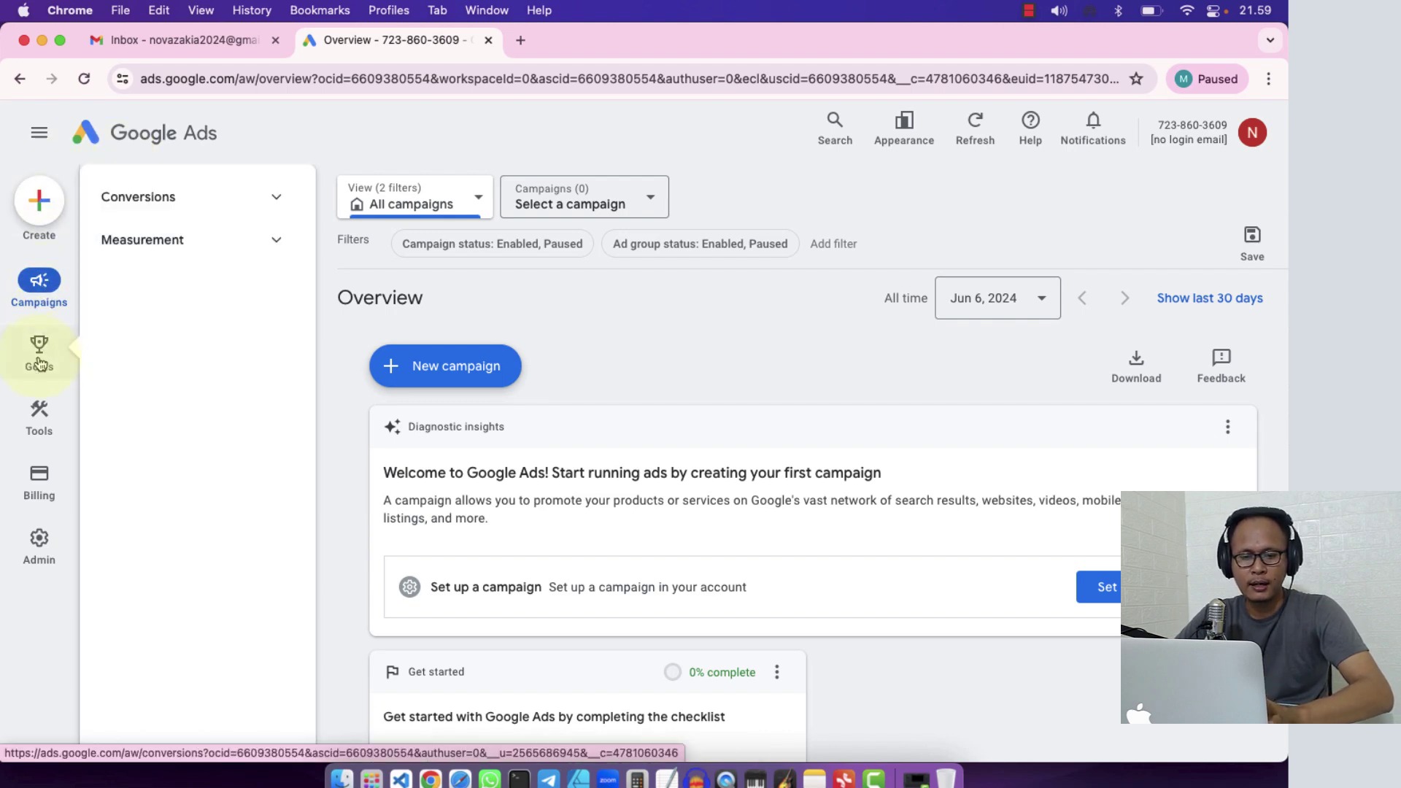
mouse_move(39, 414)
mouse_move(40, 472)
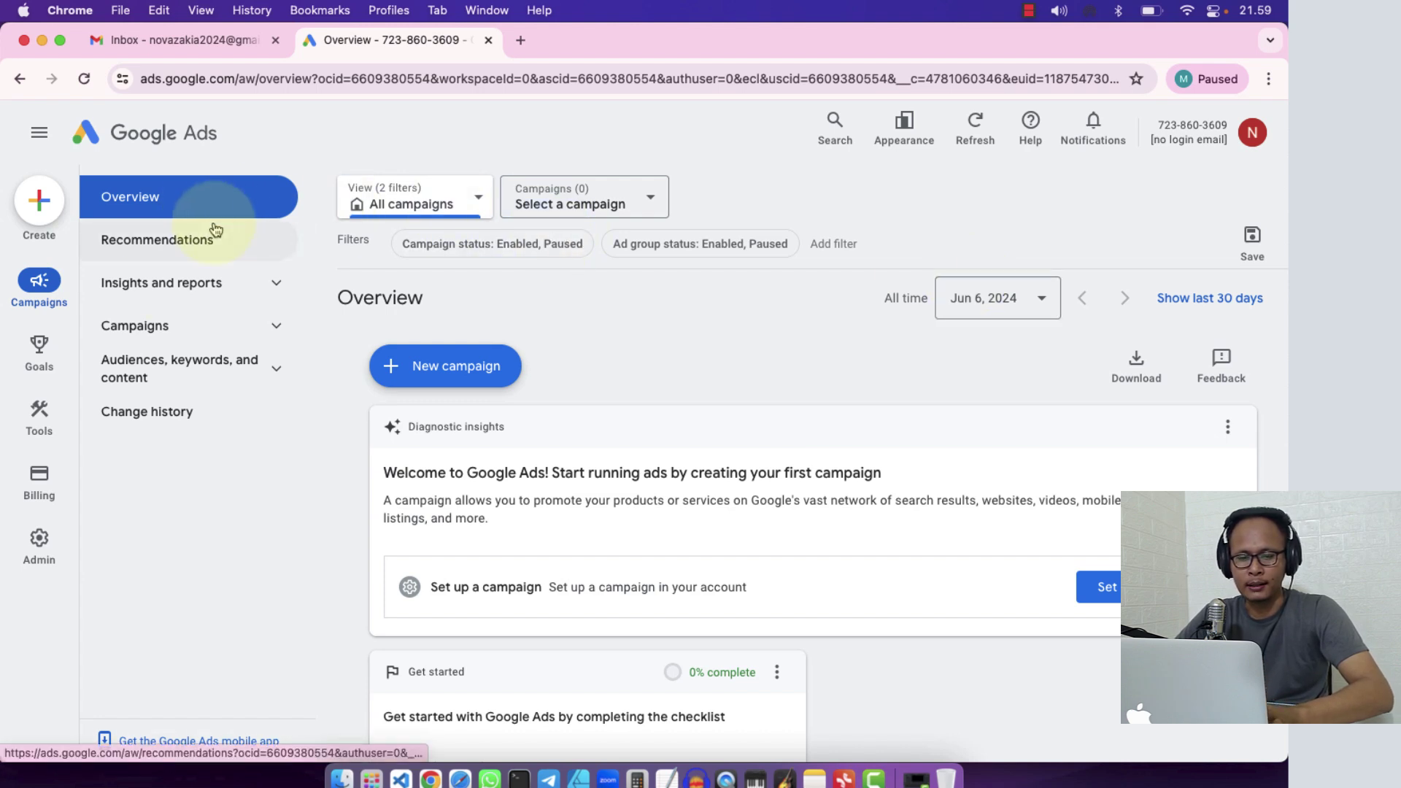
- In the account preferences, set the display language to Indonesian and the number format to Indonesia
mouse_move(57, 437)
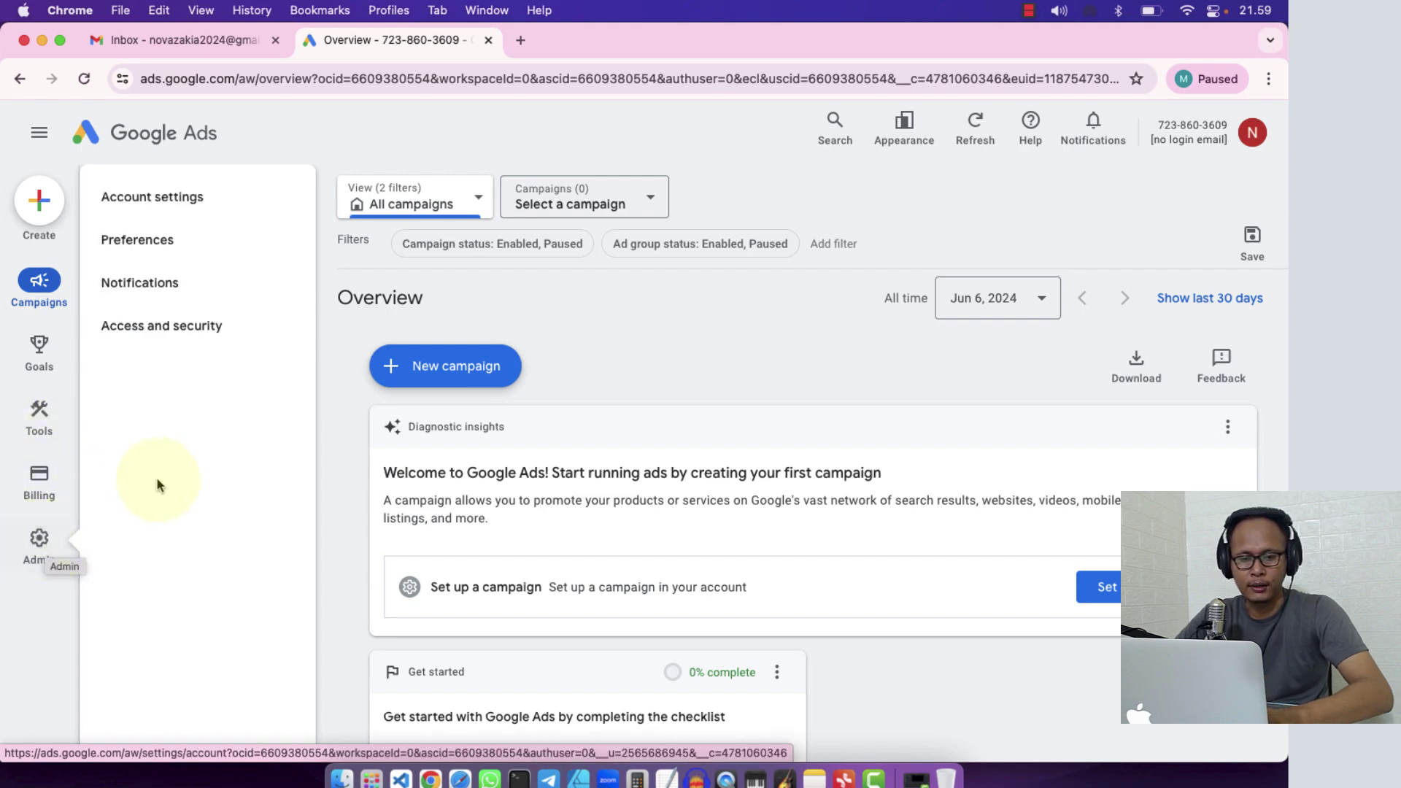
left_click(157, 244)
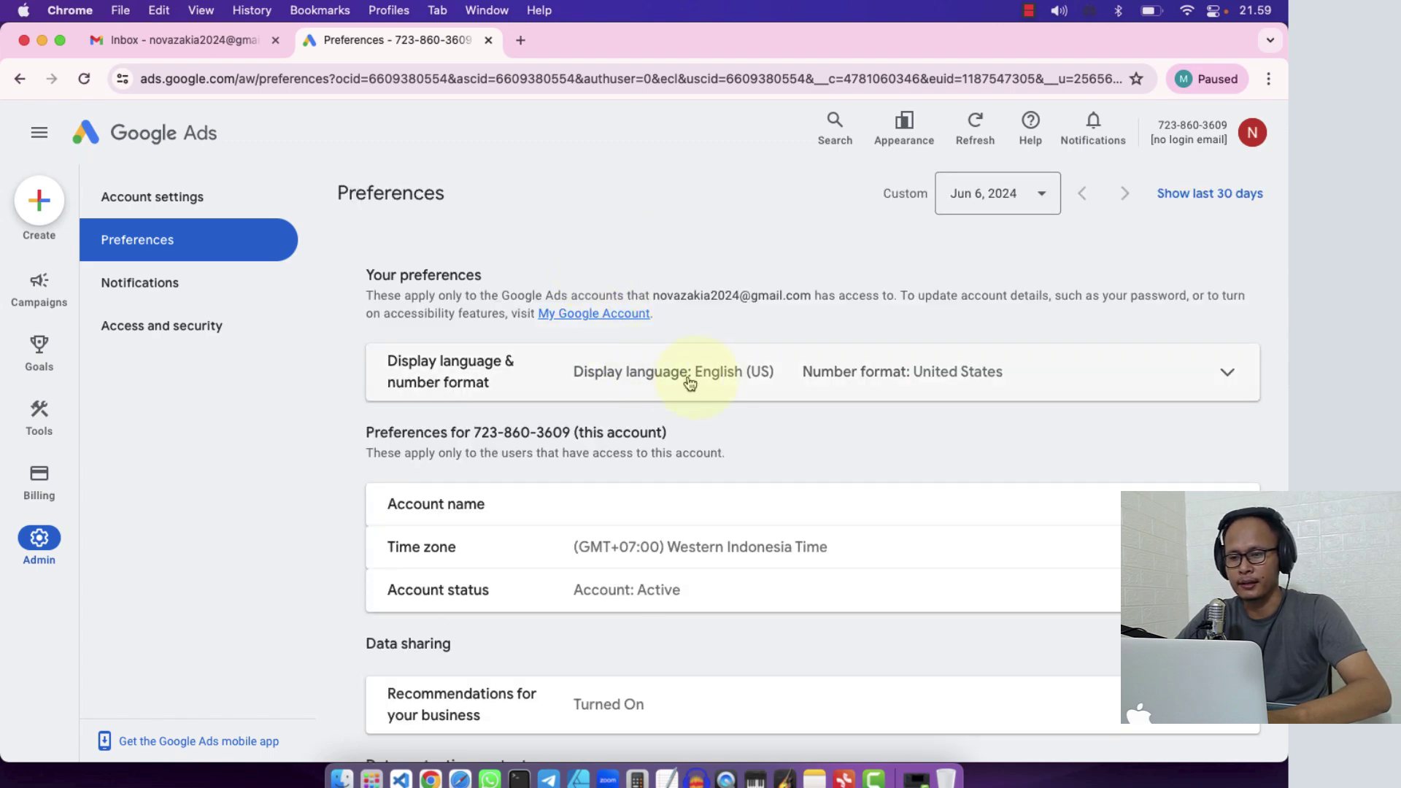
left_click(782, 380)
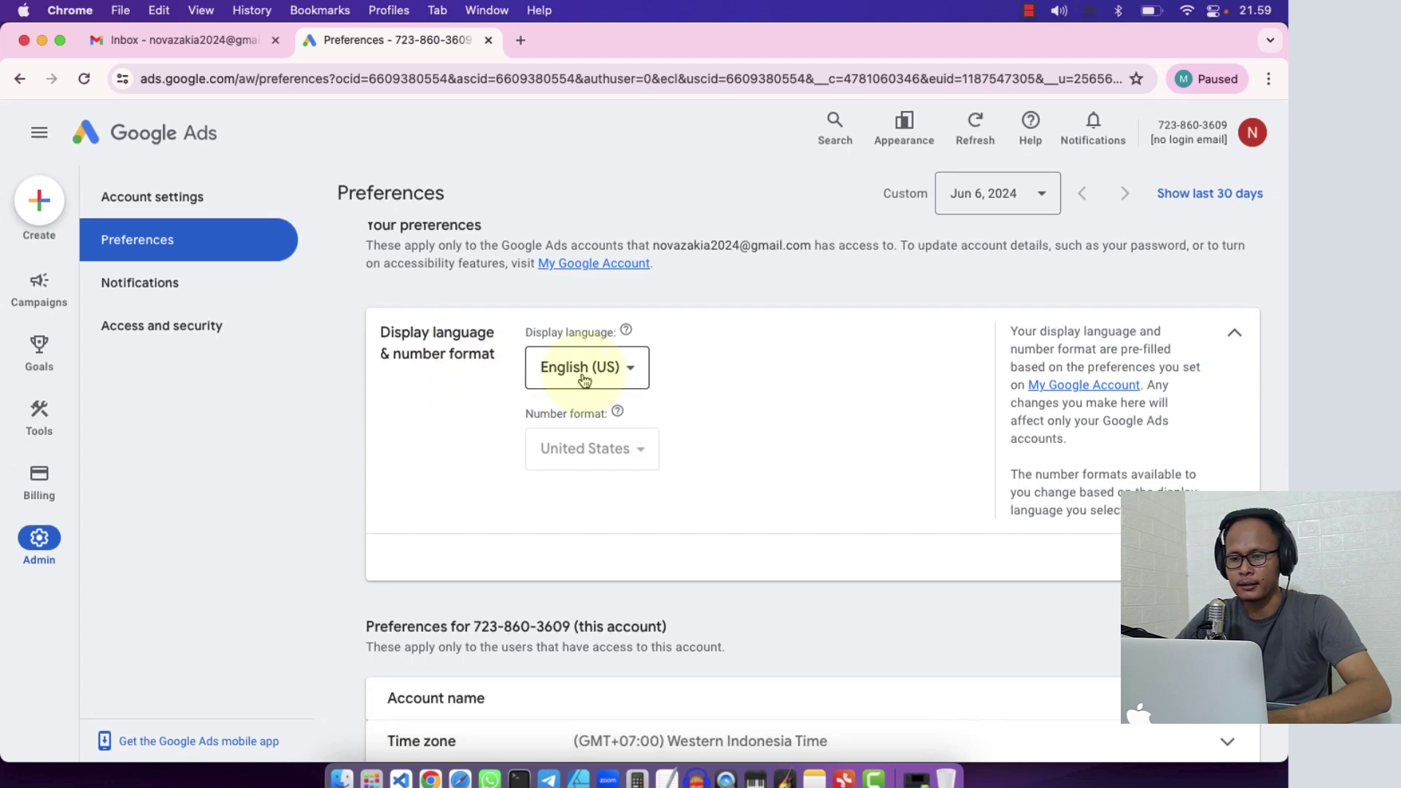
left_click(625, 372)
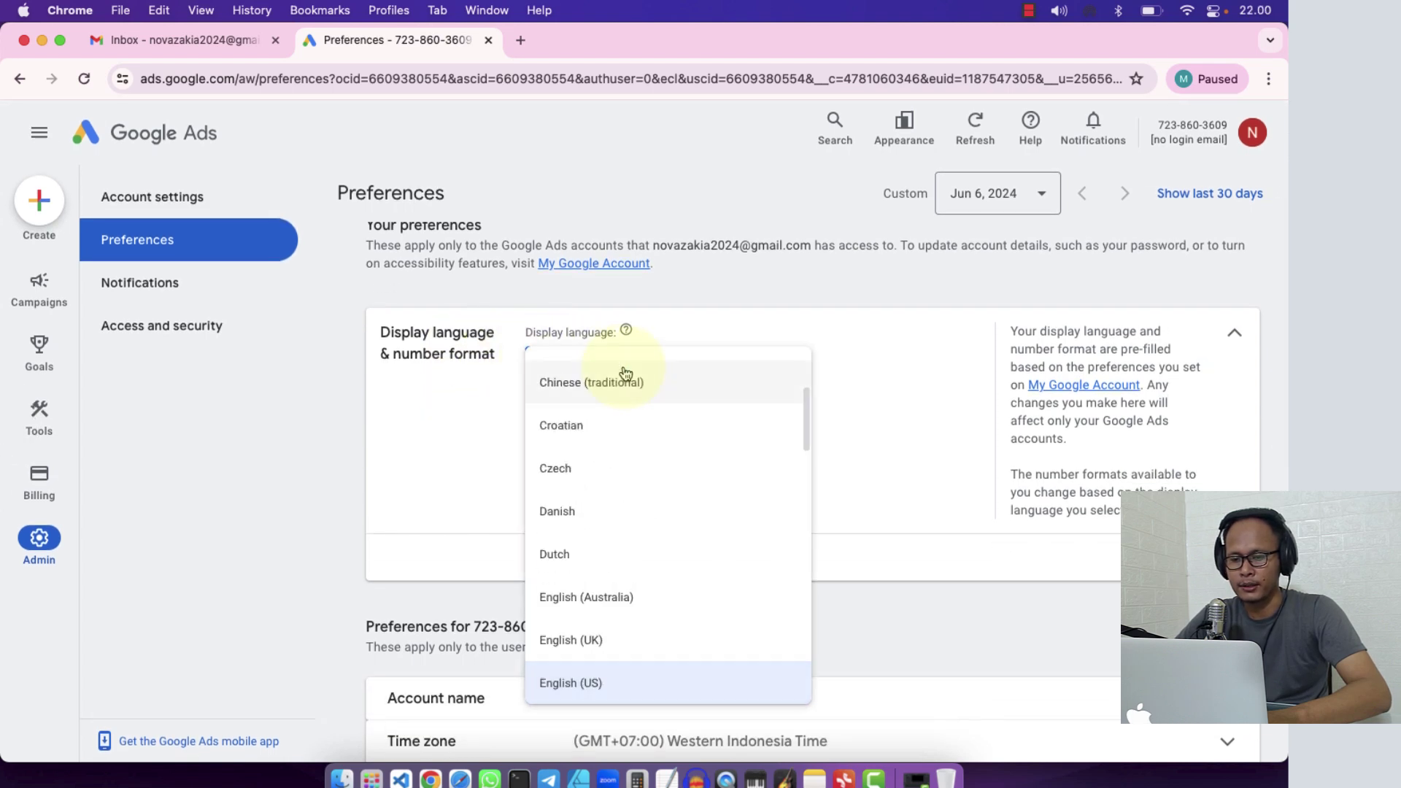
scroll(580, 456, "down", 10)
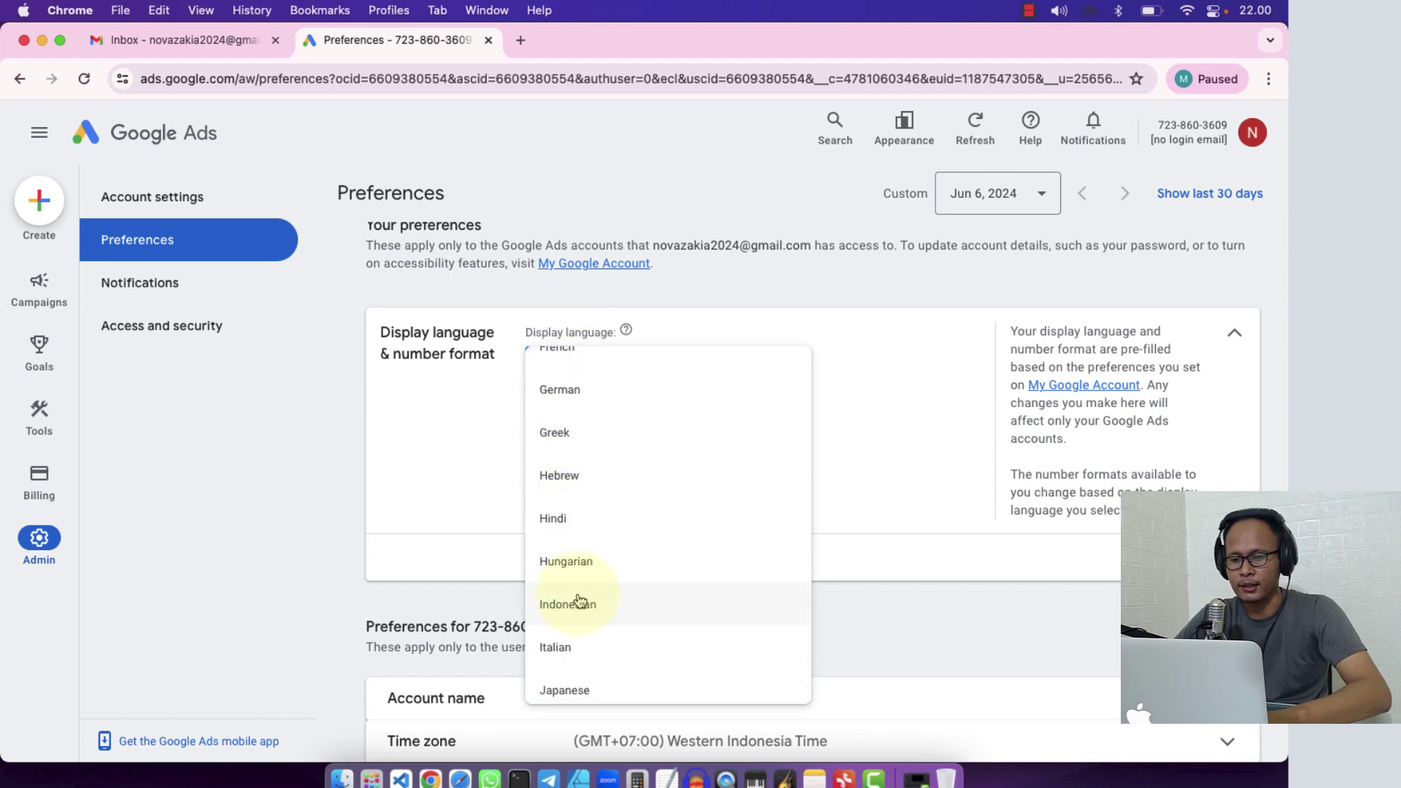
left_click(577, 594)
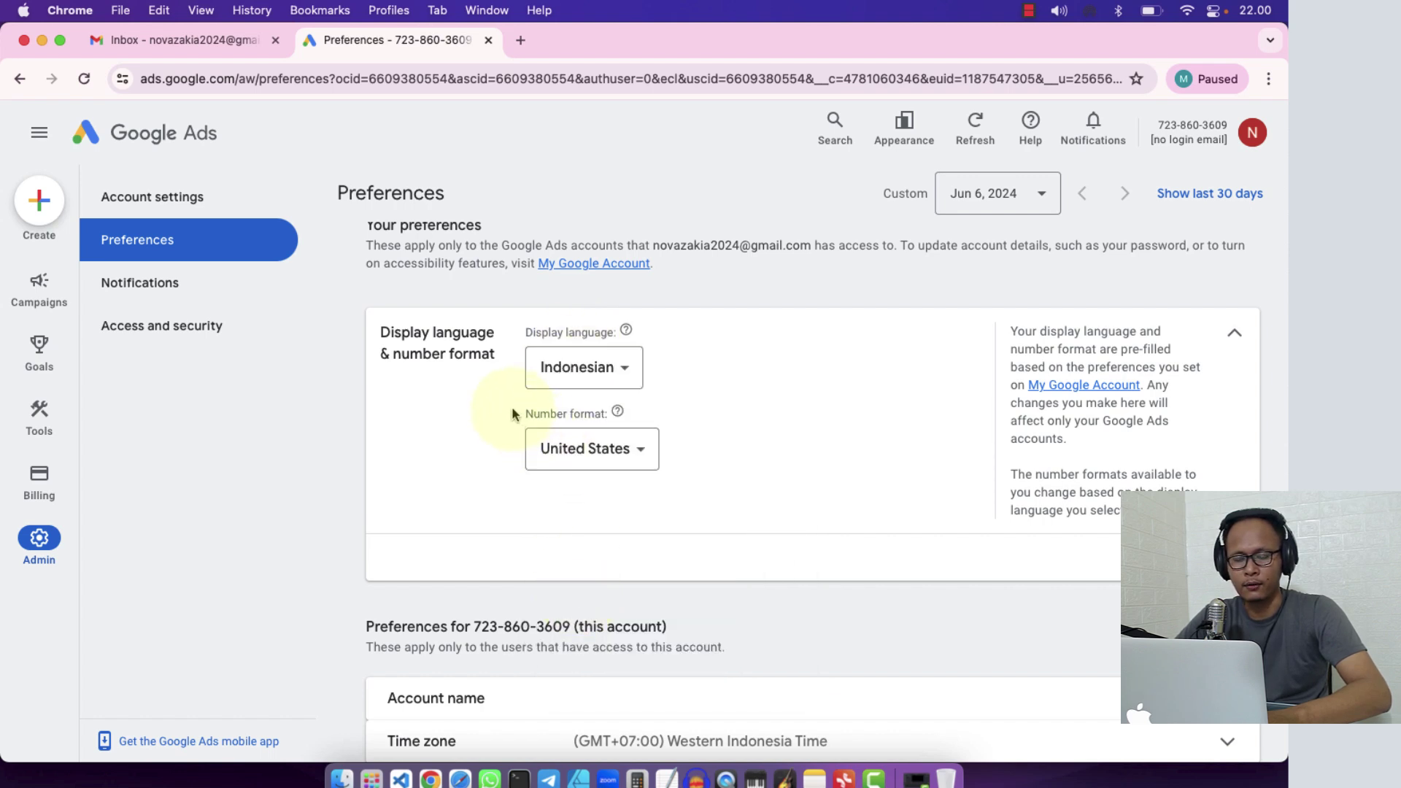
left_click(596, 455)
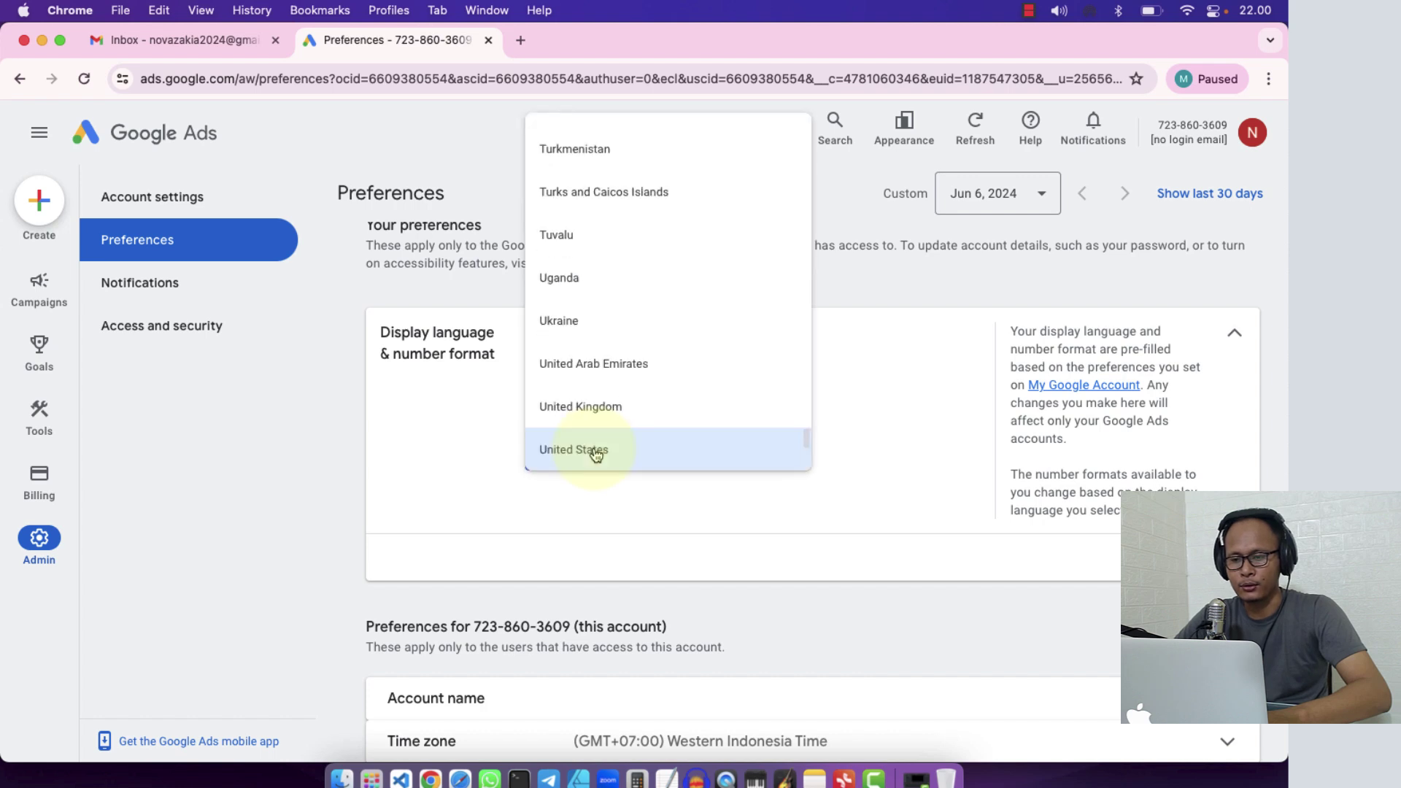
key("Escape")
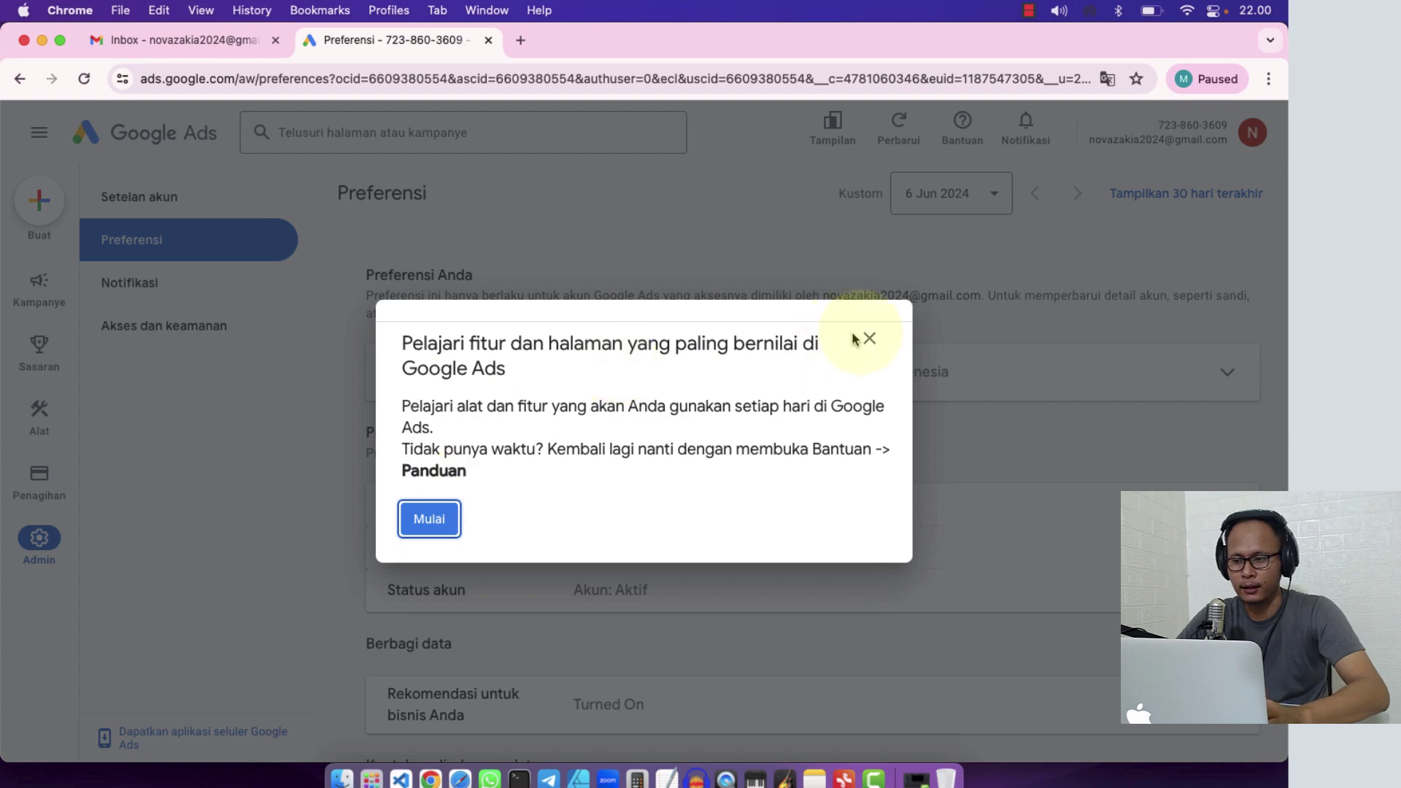
- Dismiss the introduction to the Google Ads feature tour
scroll(552, 444, "up", 1)
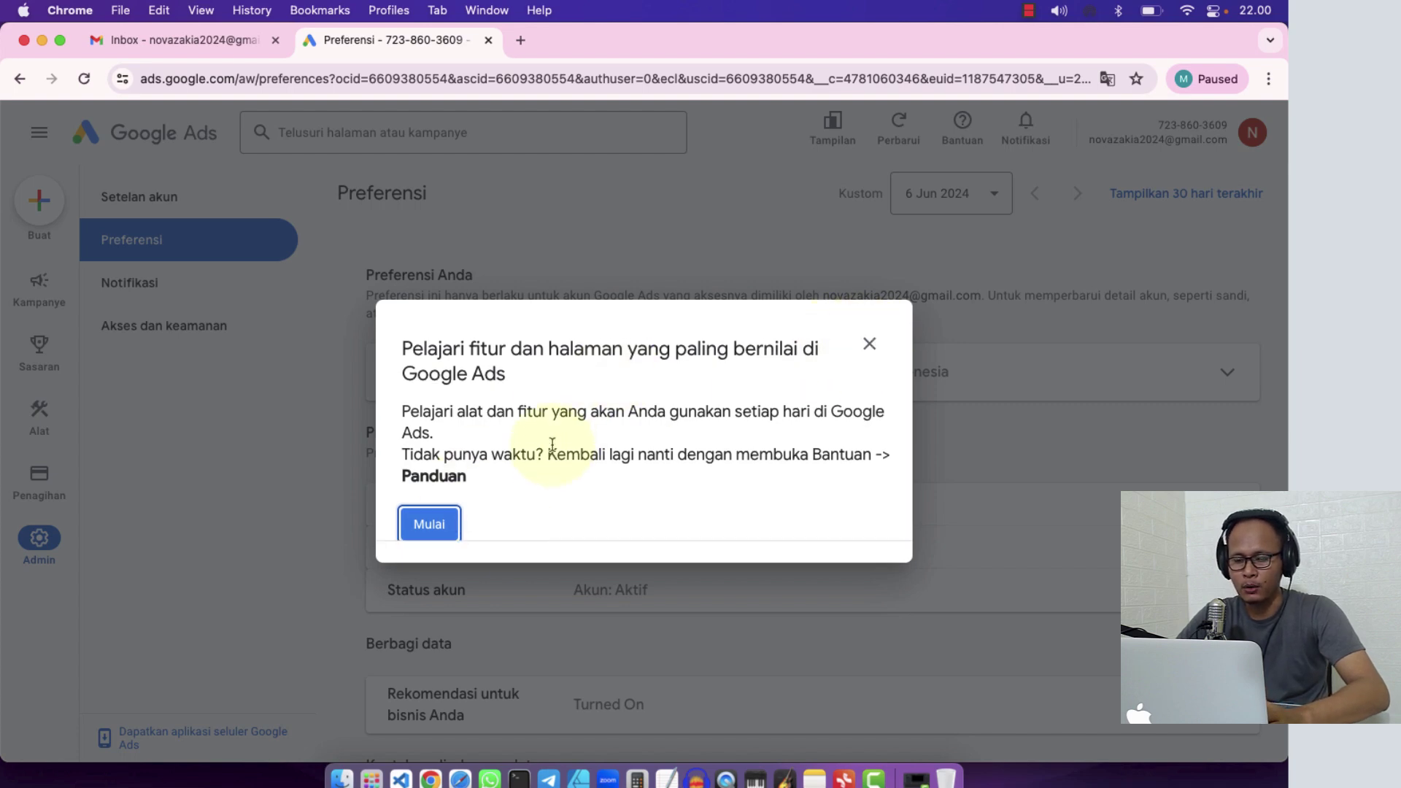
scroll(540, 447, "down", 1)
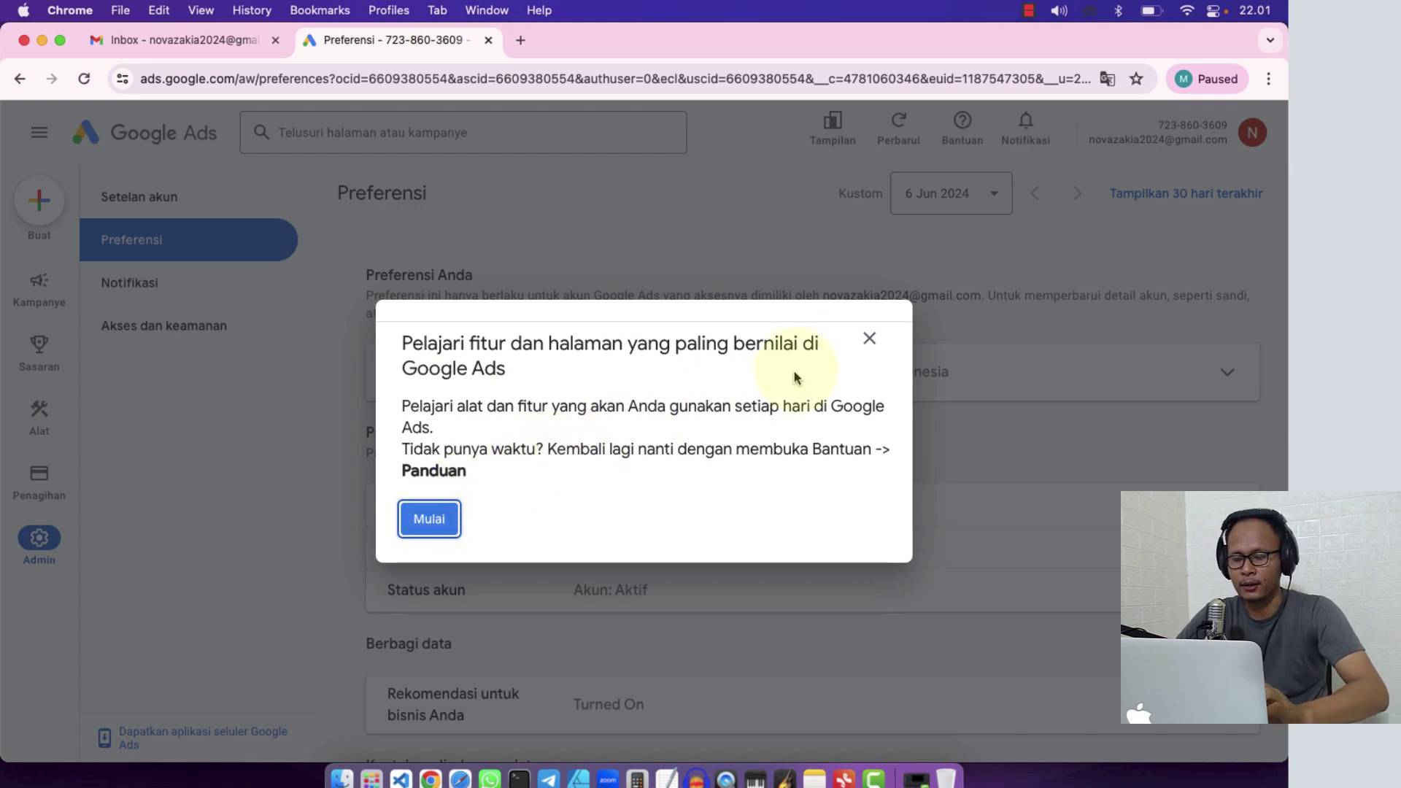
left_click(869, 339)
left_click(733, 470)
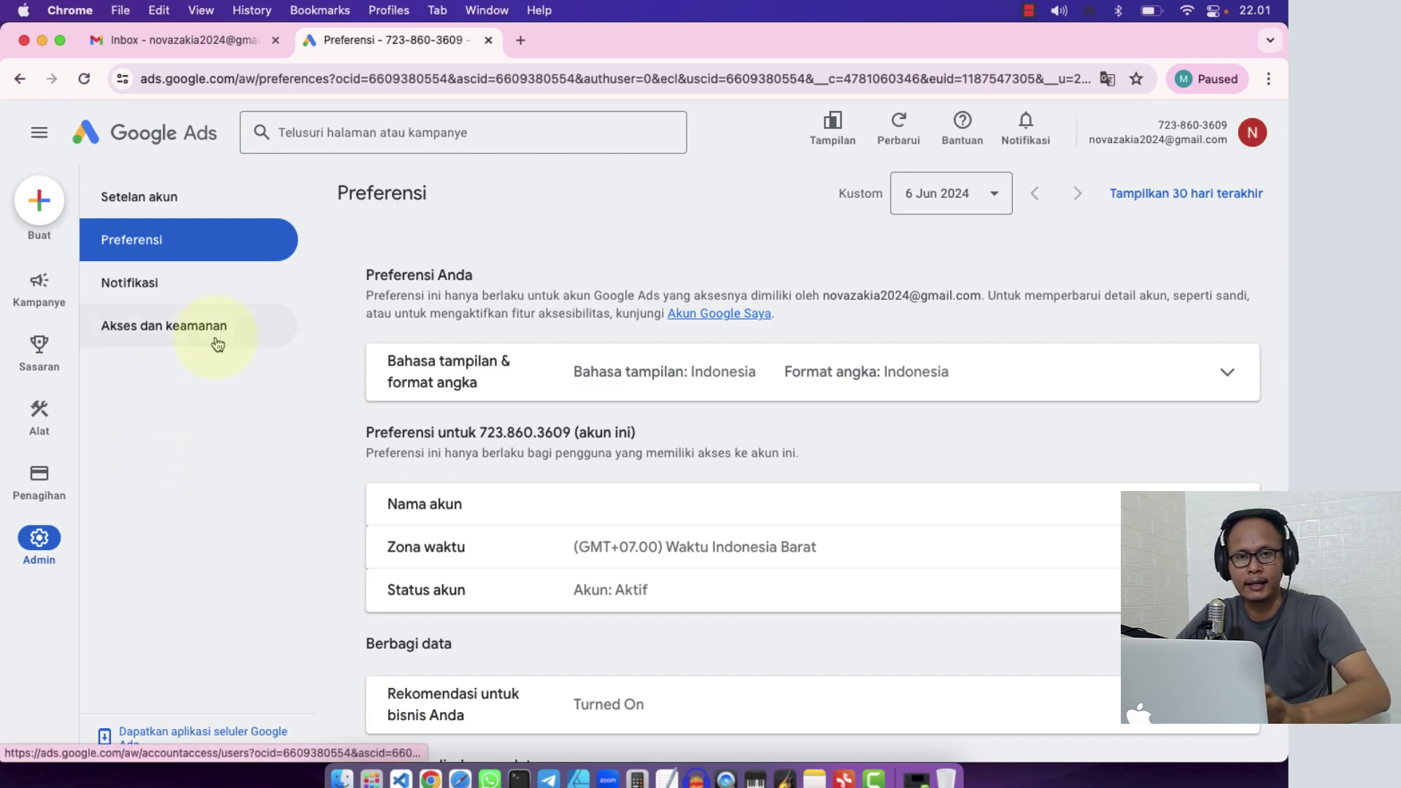
- Open the billing setup and set the account type in the customer info to Perorangan
mouse_move(45, 477)
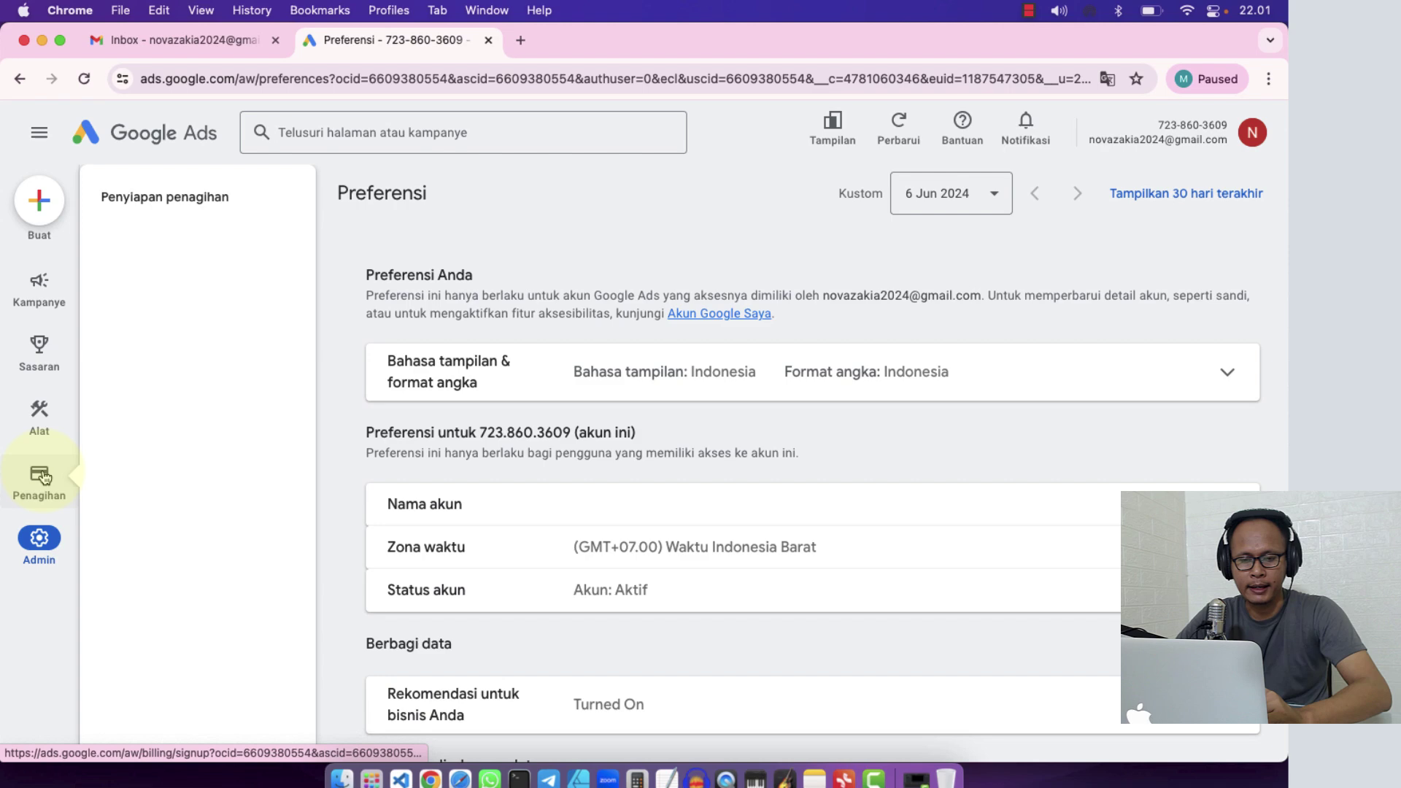
left_click(170, 202)
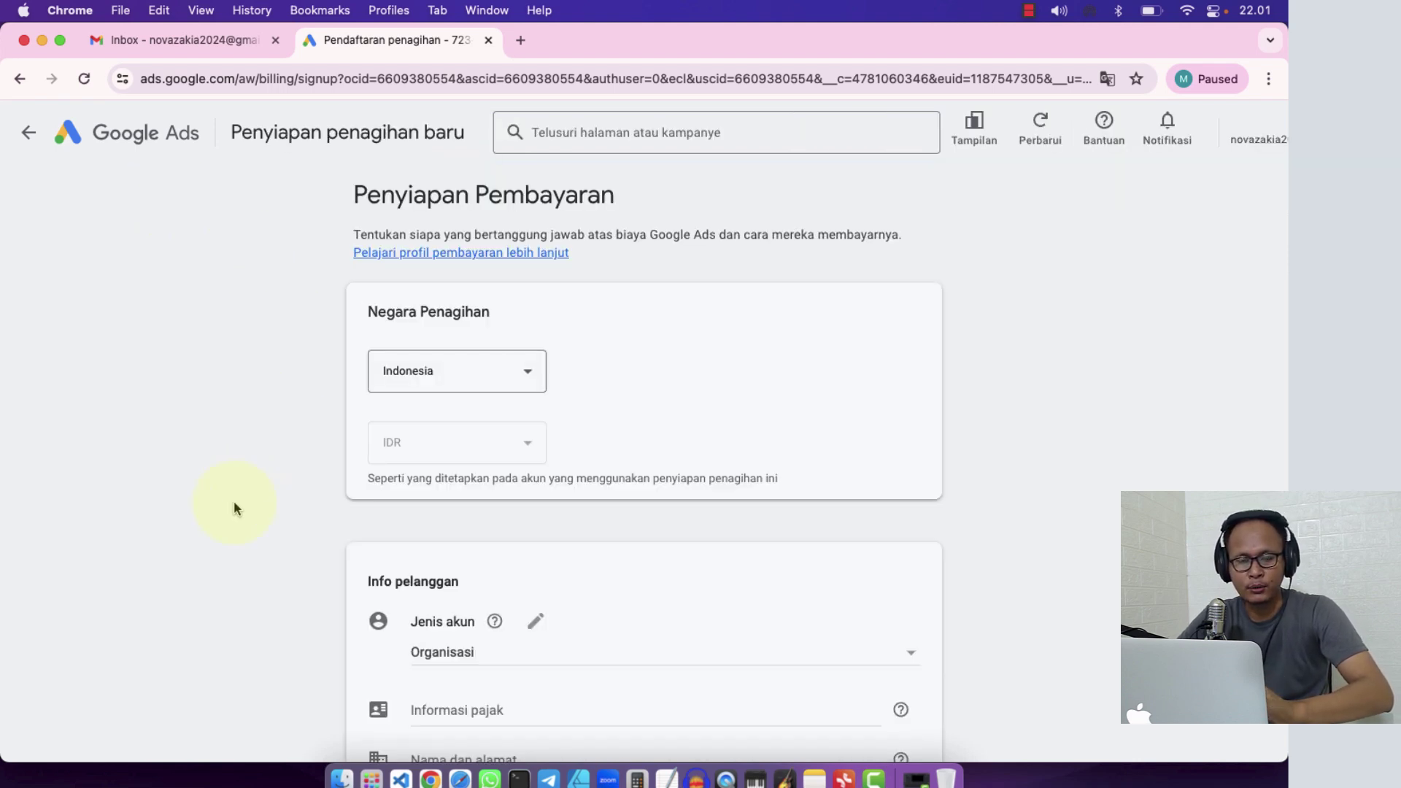
scroll(233, 500, "down", 2)
scroll(234, 500, "up", 2)
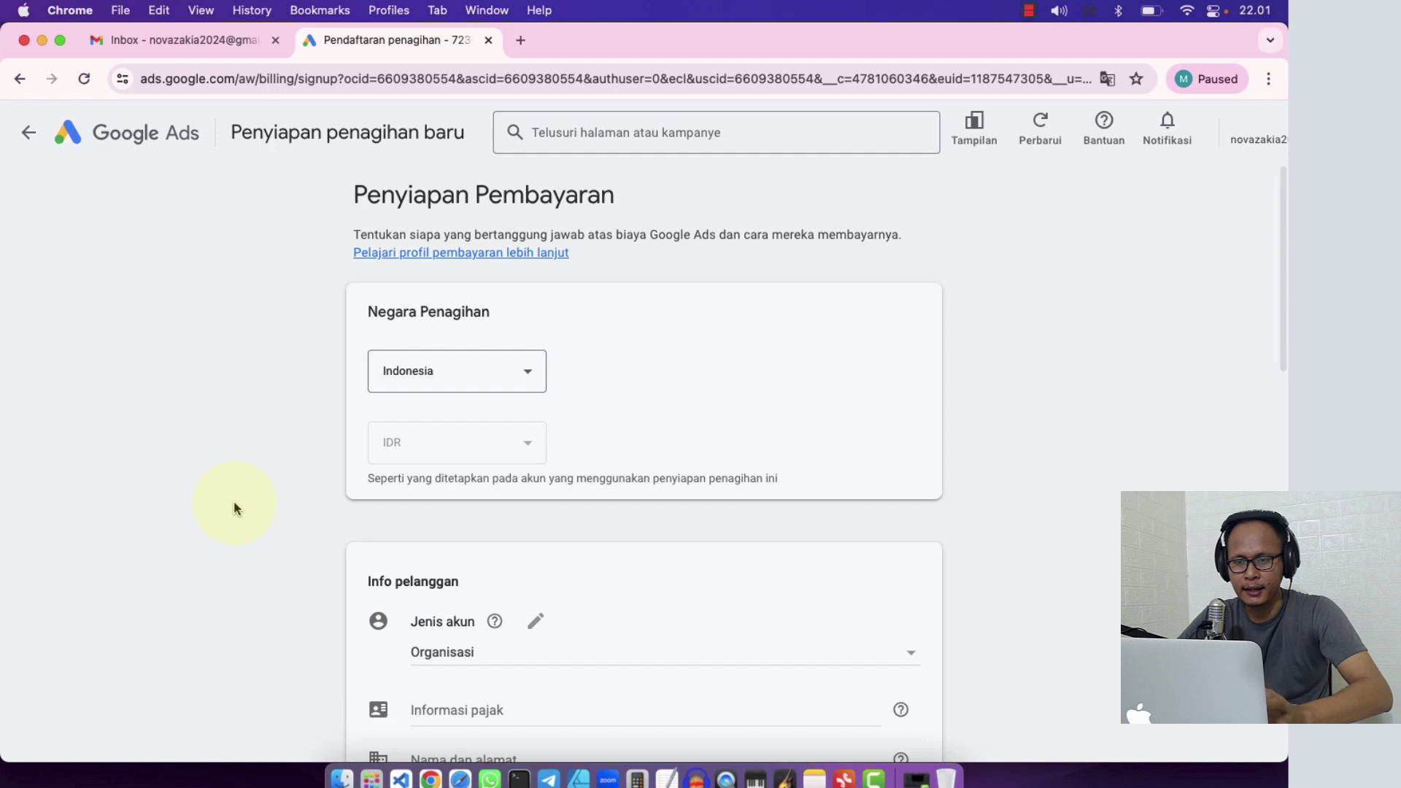
scroll(281, 438, "down", 1)
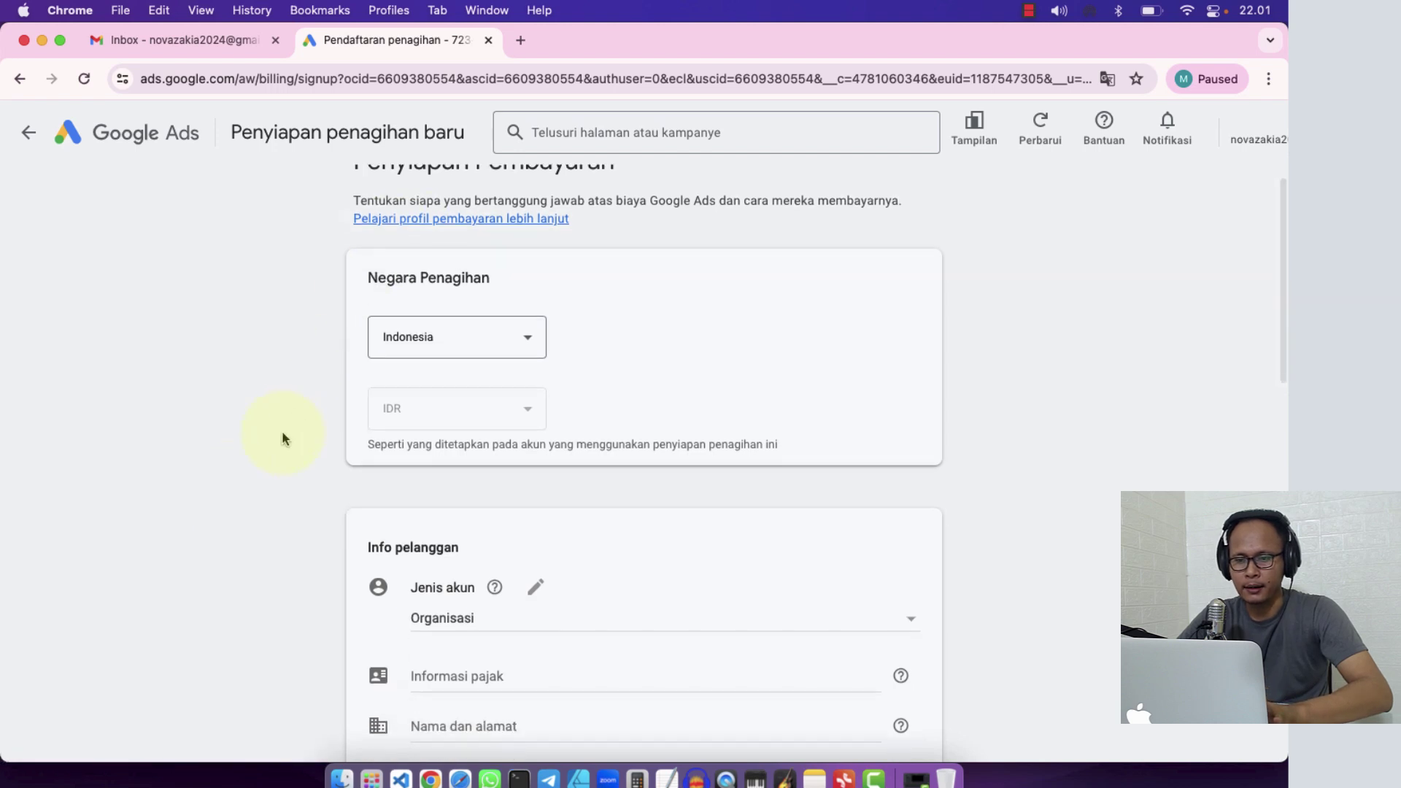
scroll(283, 438, "down", 2)
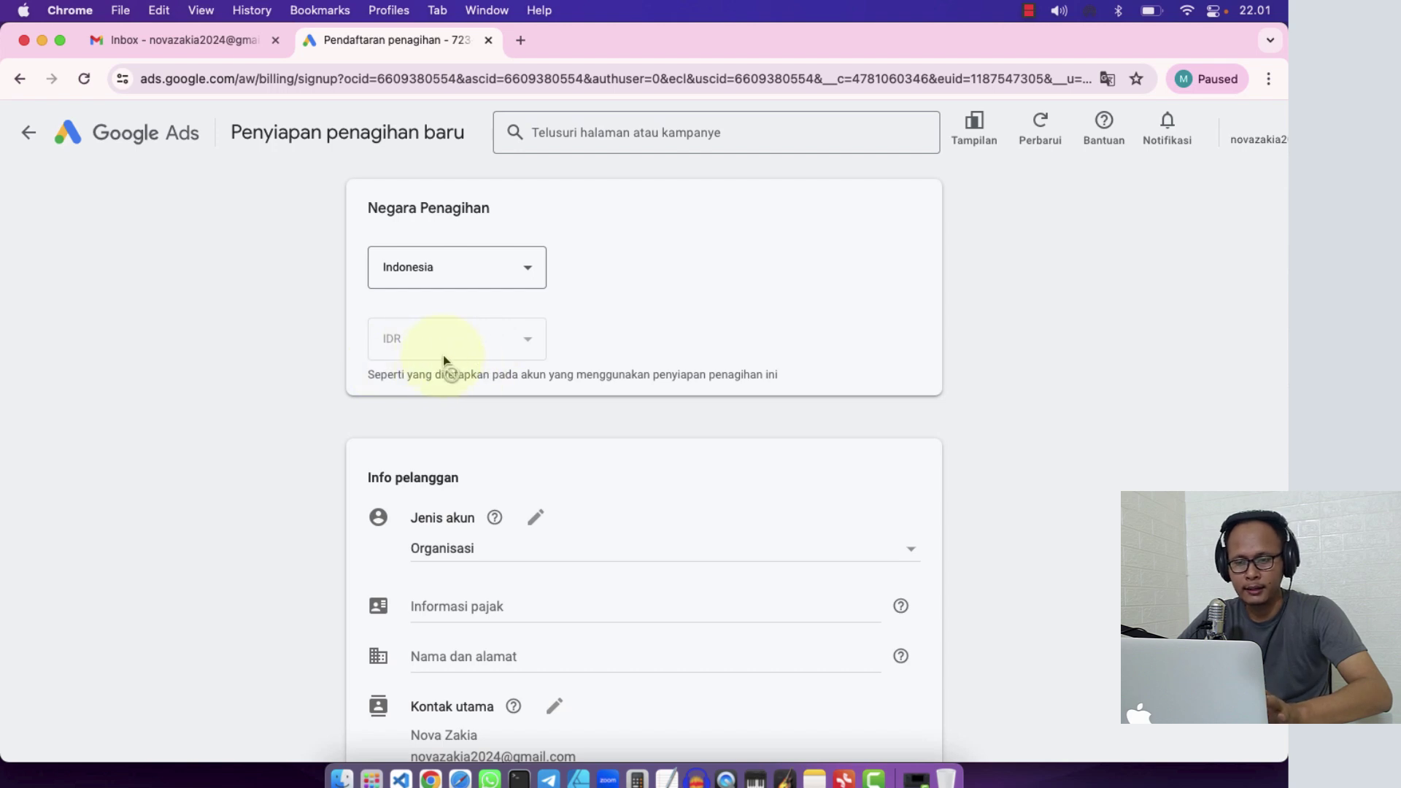
scroll(341, 426, "down", 5)
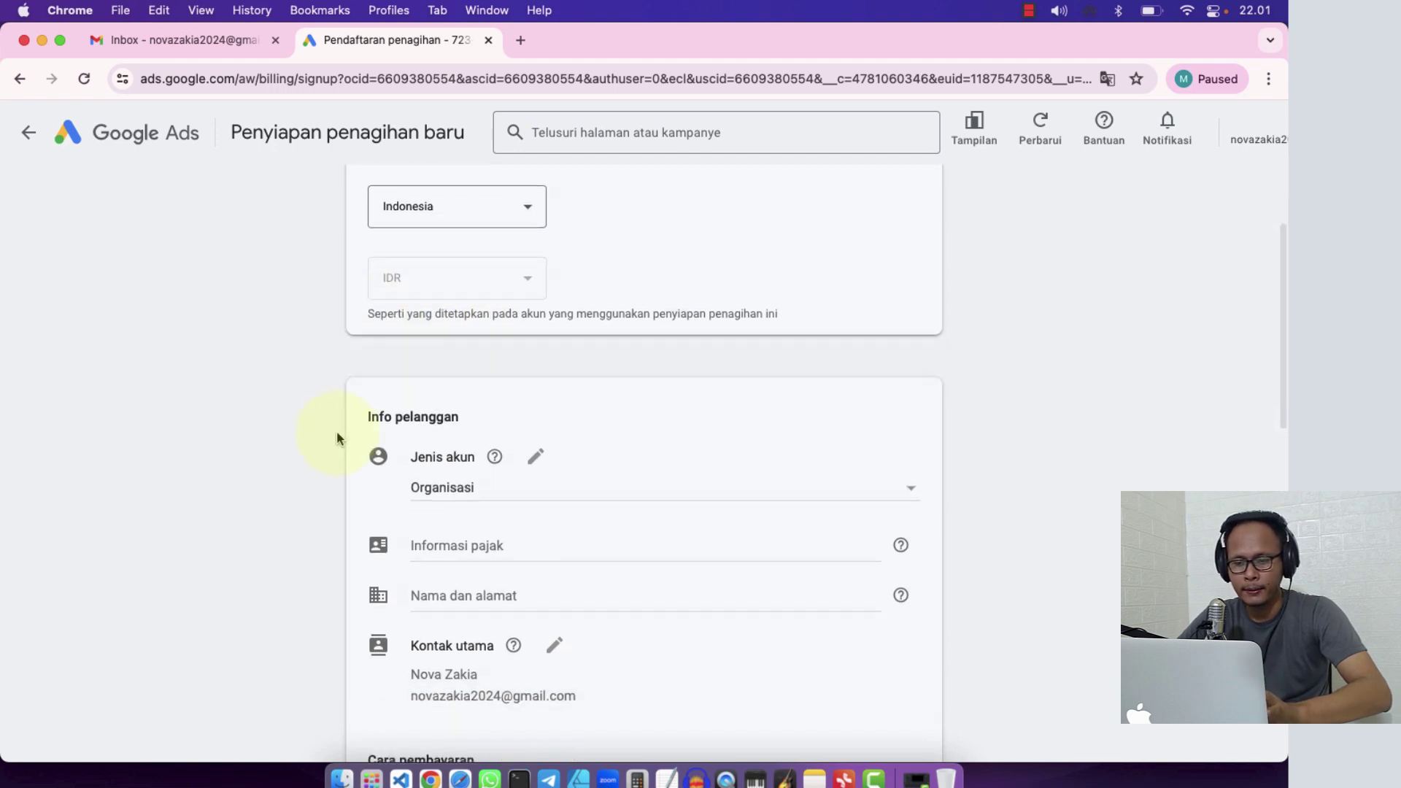
scroll(335, 430, "down", 1)
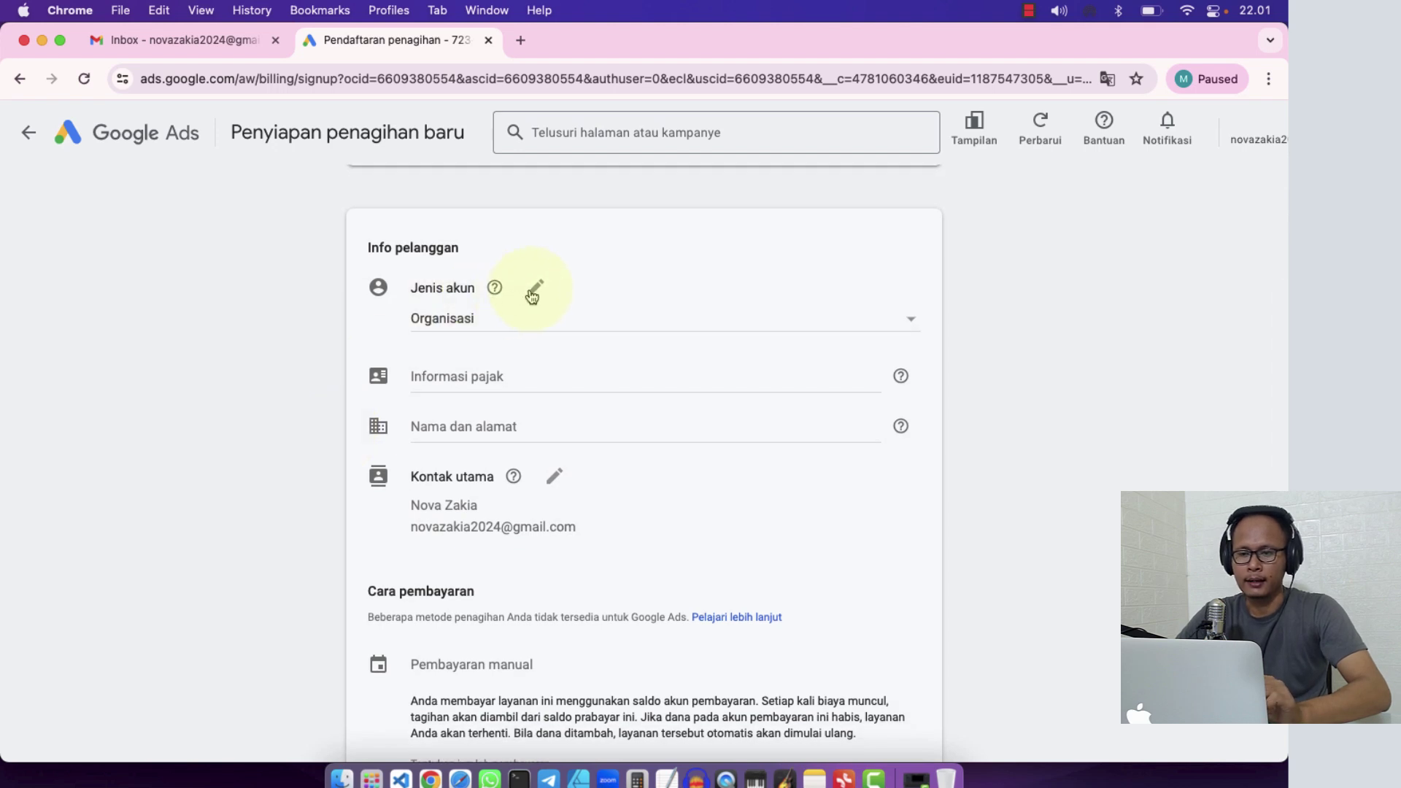
left_click(536, 322)
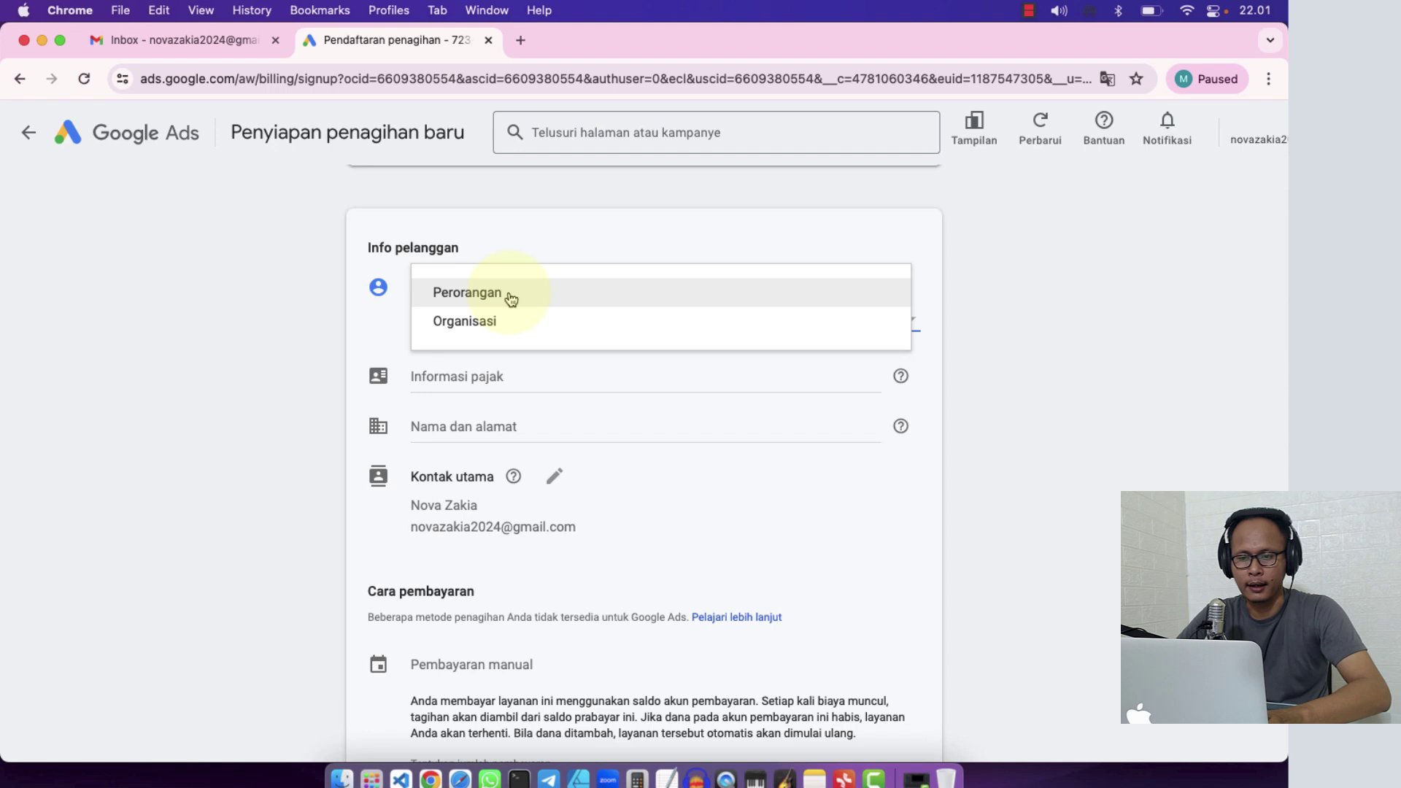
left_click(517, 299)
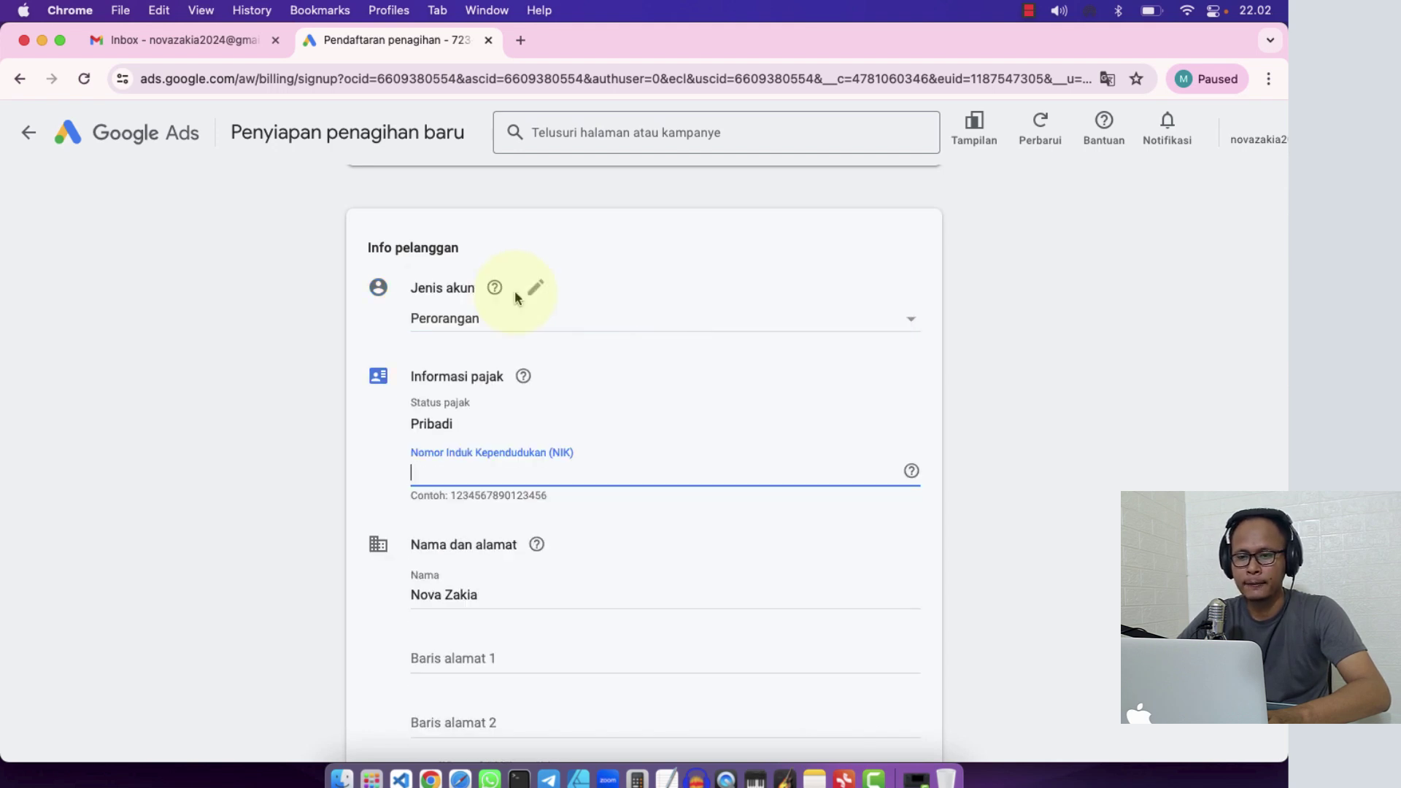
- Examine the tax, name and address, and manual payment fields of the billing form
scroll(303, 501, "down", 3)
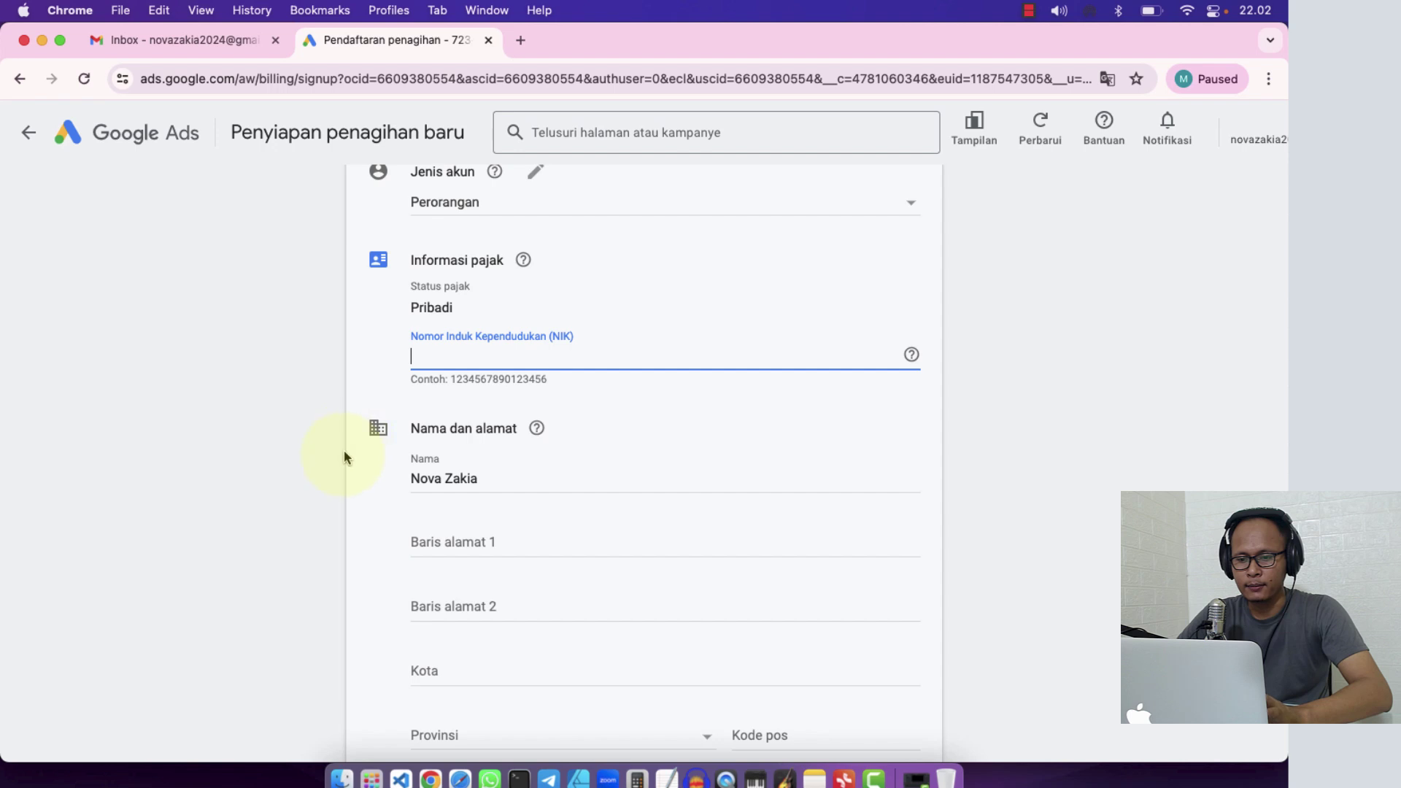
scroll(381, 567, "down", 5)
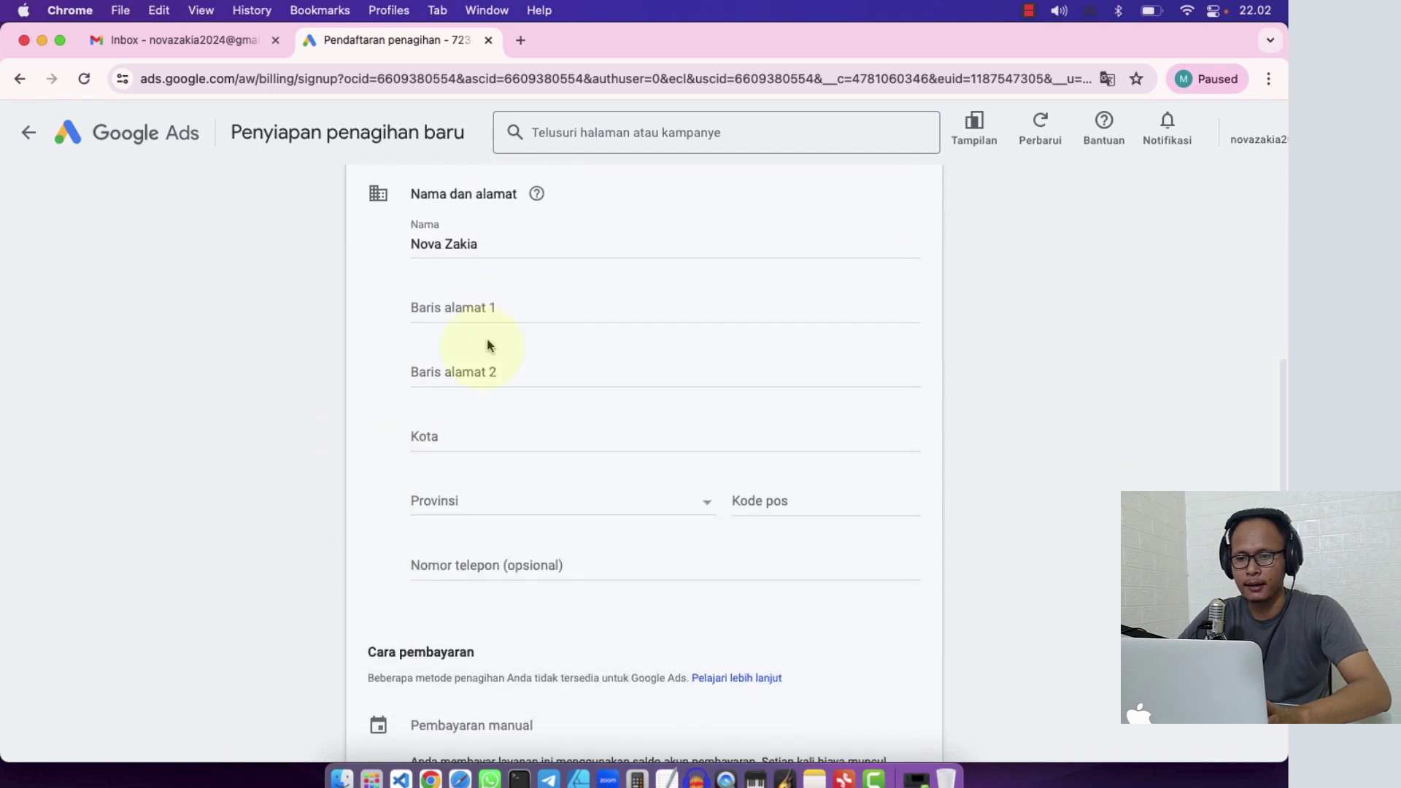
scroll(487, 345, "down", 3)
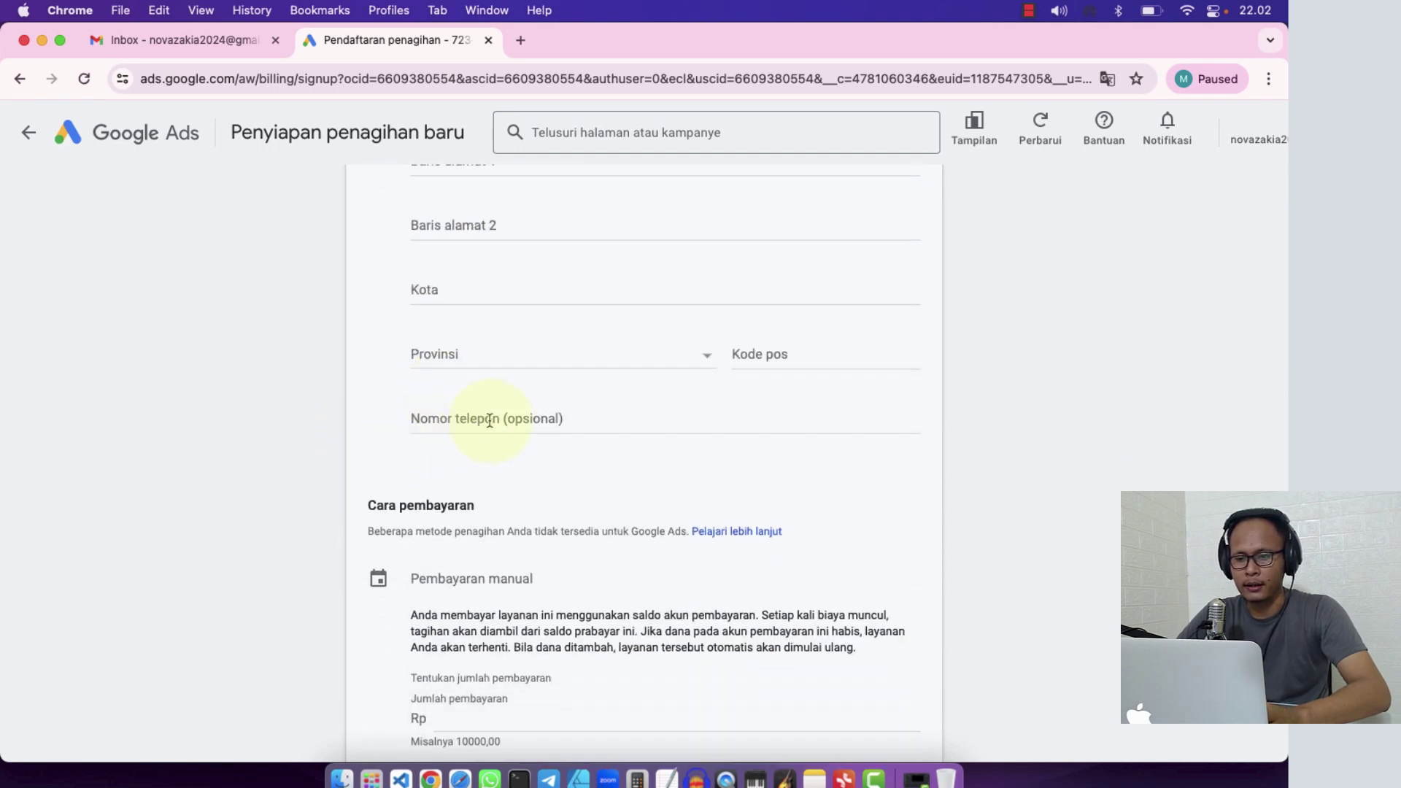
scroll(463, 419, "down", 1)
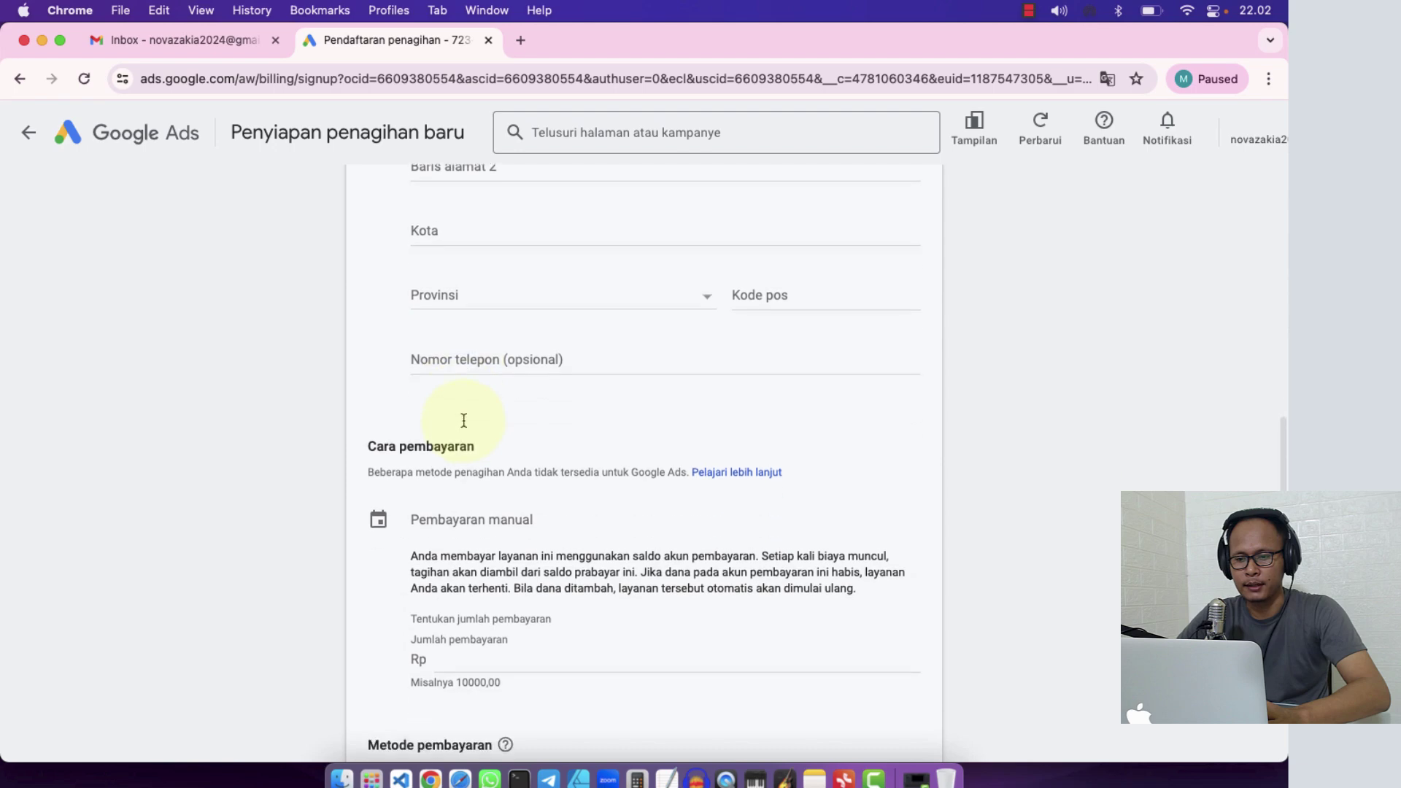
scroll(462, 419, "up", 4)
scroll(462, 422, "down", 3)
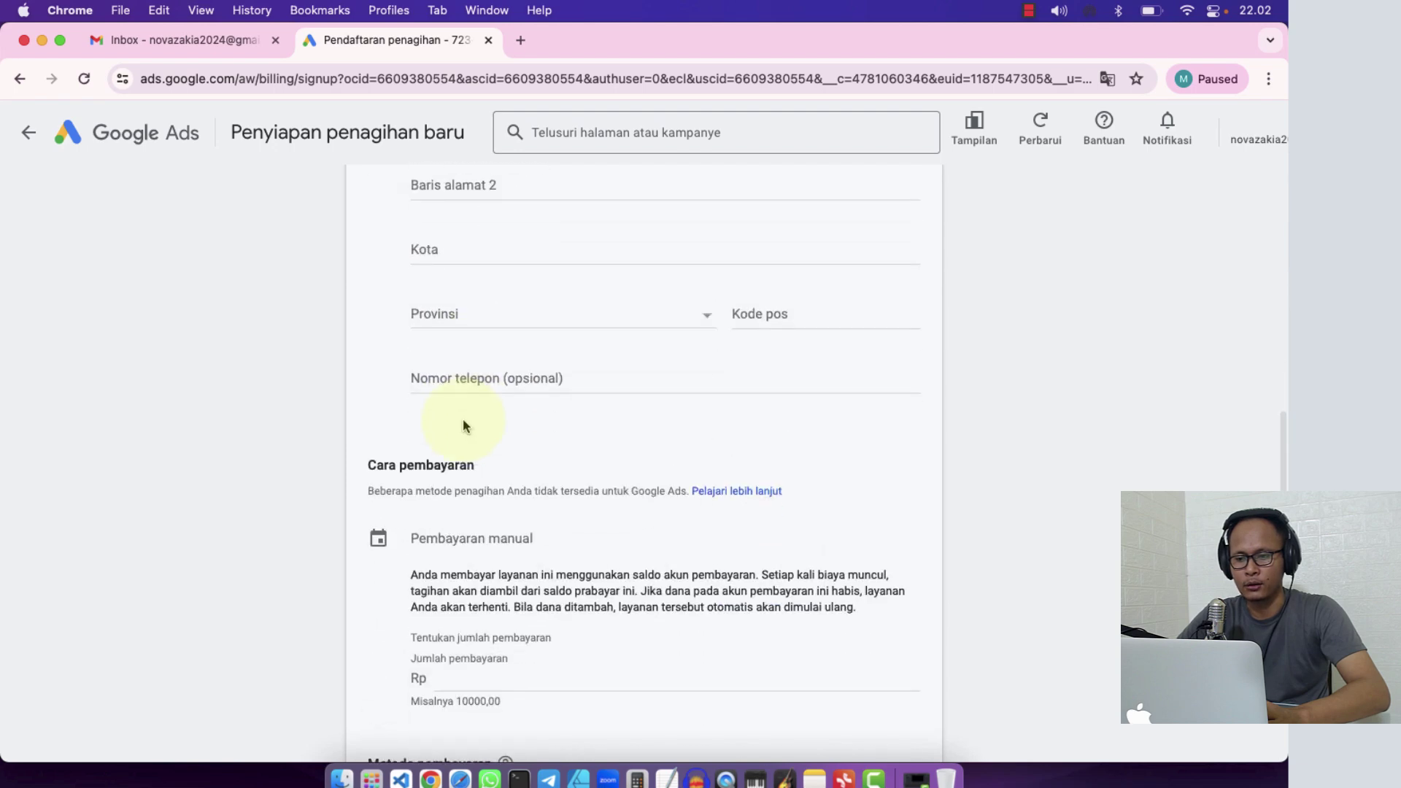
- Review the completed customer info, including tax details, name and address, down to the Pembayaran manual section
scroll(510, 409, "up", 5)
scroll(507, 440, "down", 2)
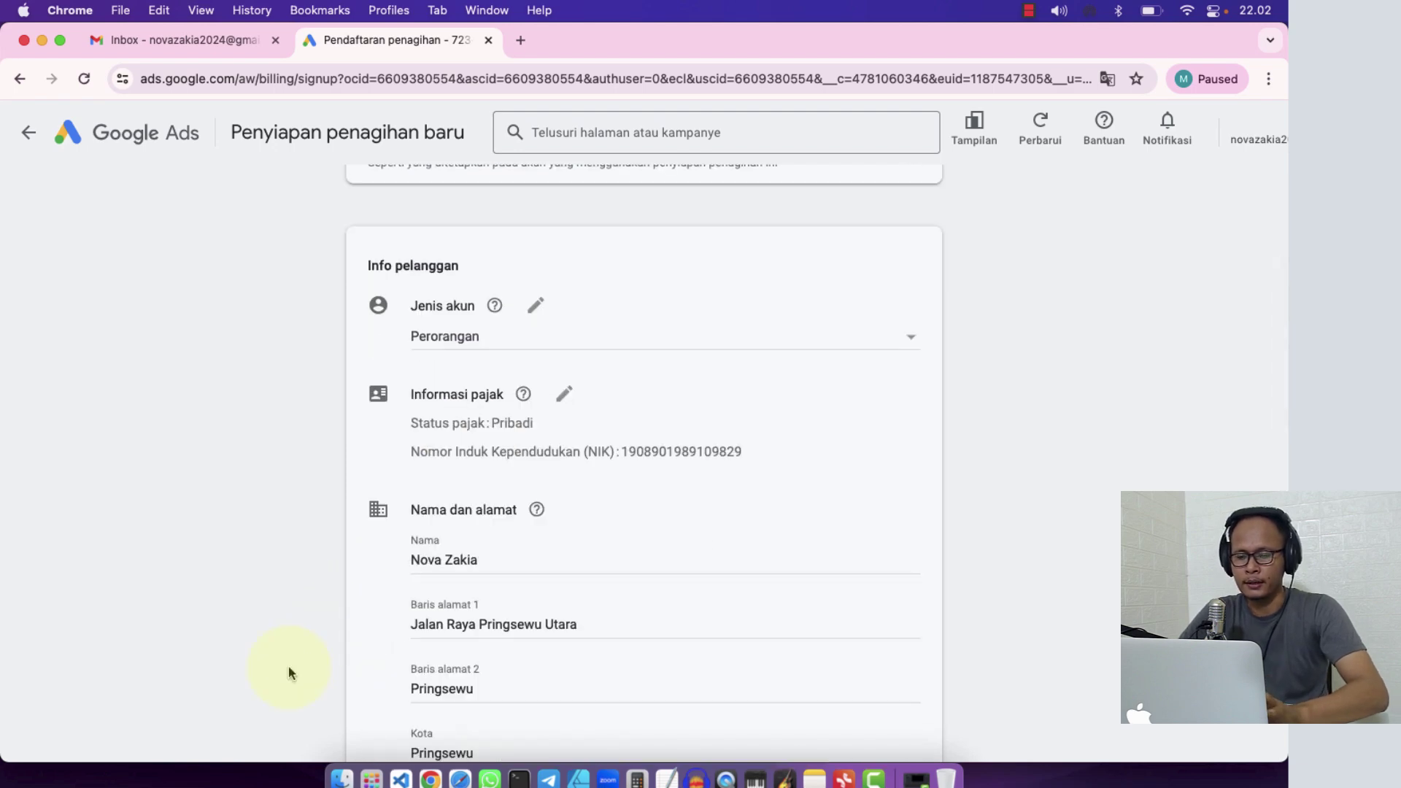
scroll(342, 606, "down", 3)
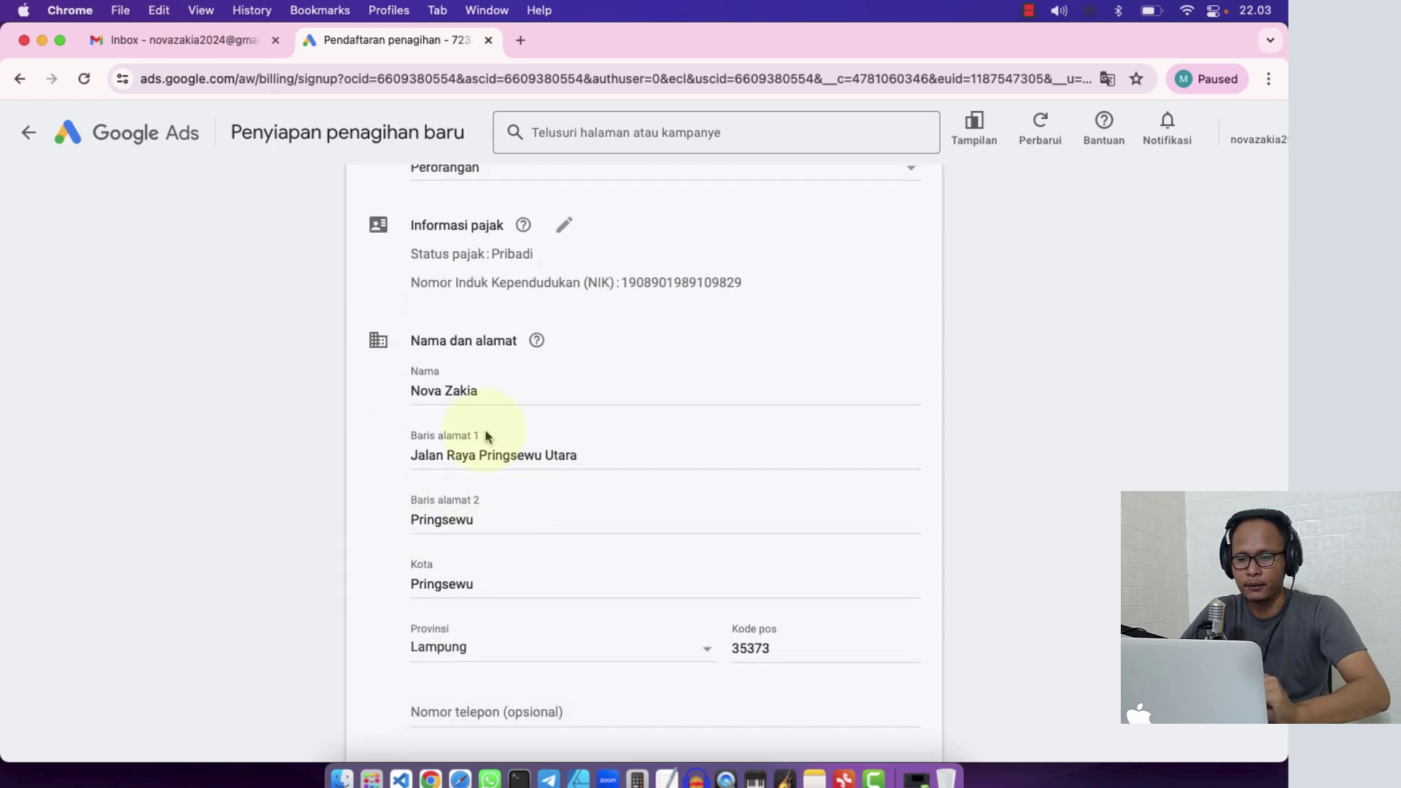
scroll(343, 560, "down", 5)
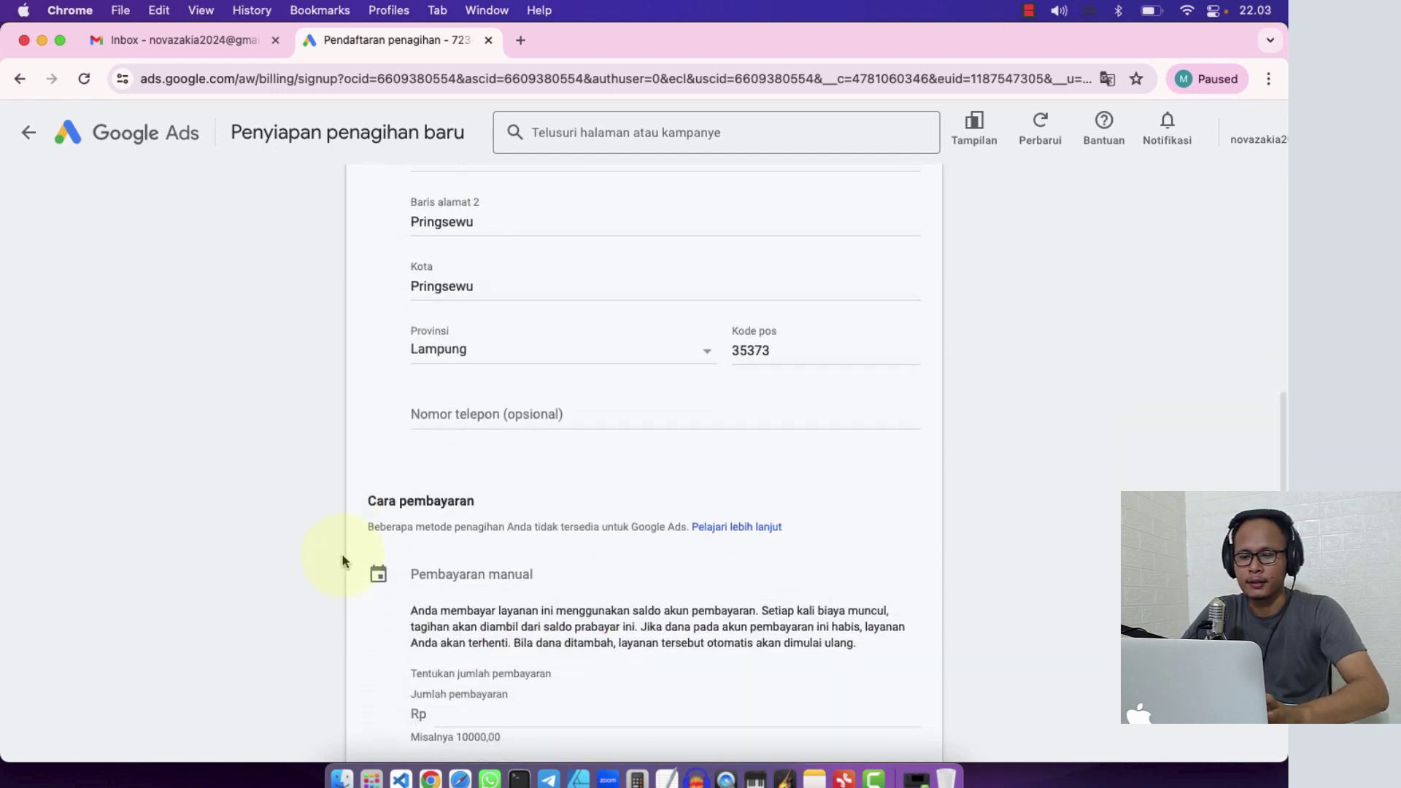
scroll(344, 360, "up", 2)
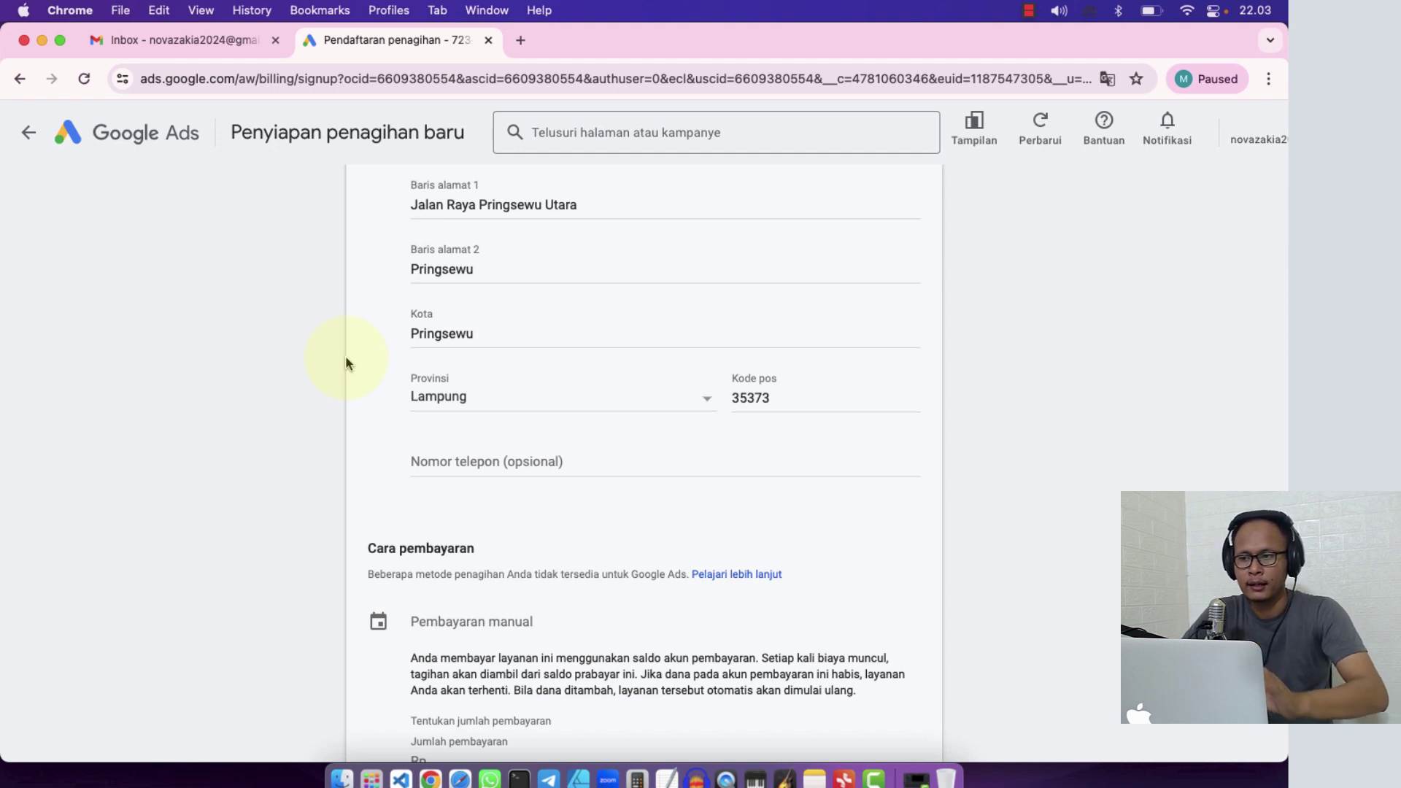
scroll(344, 357, "up", 2)
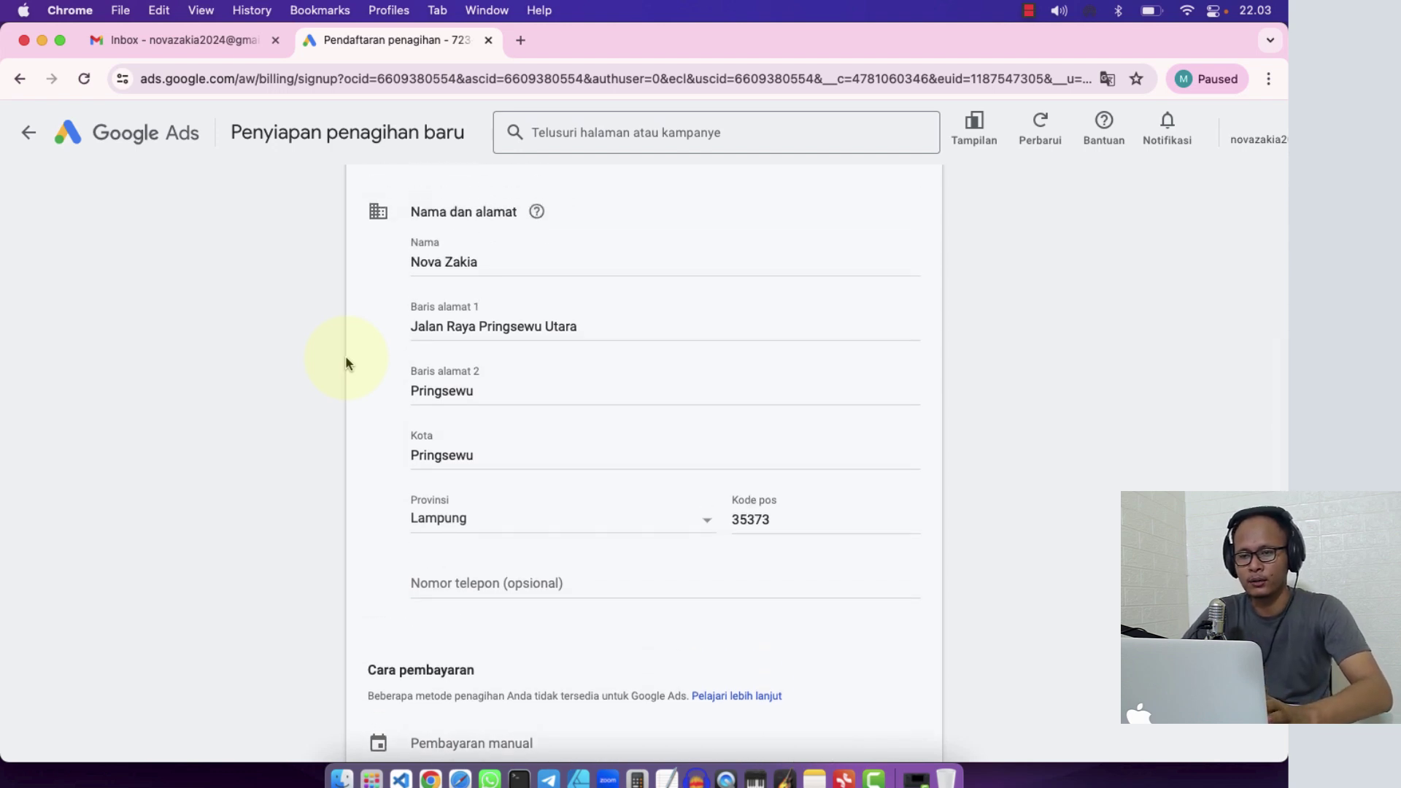
scroll(345, 360, "down", 3)
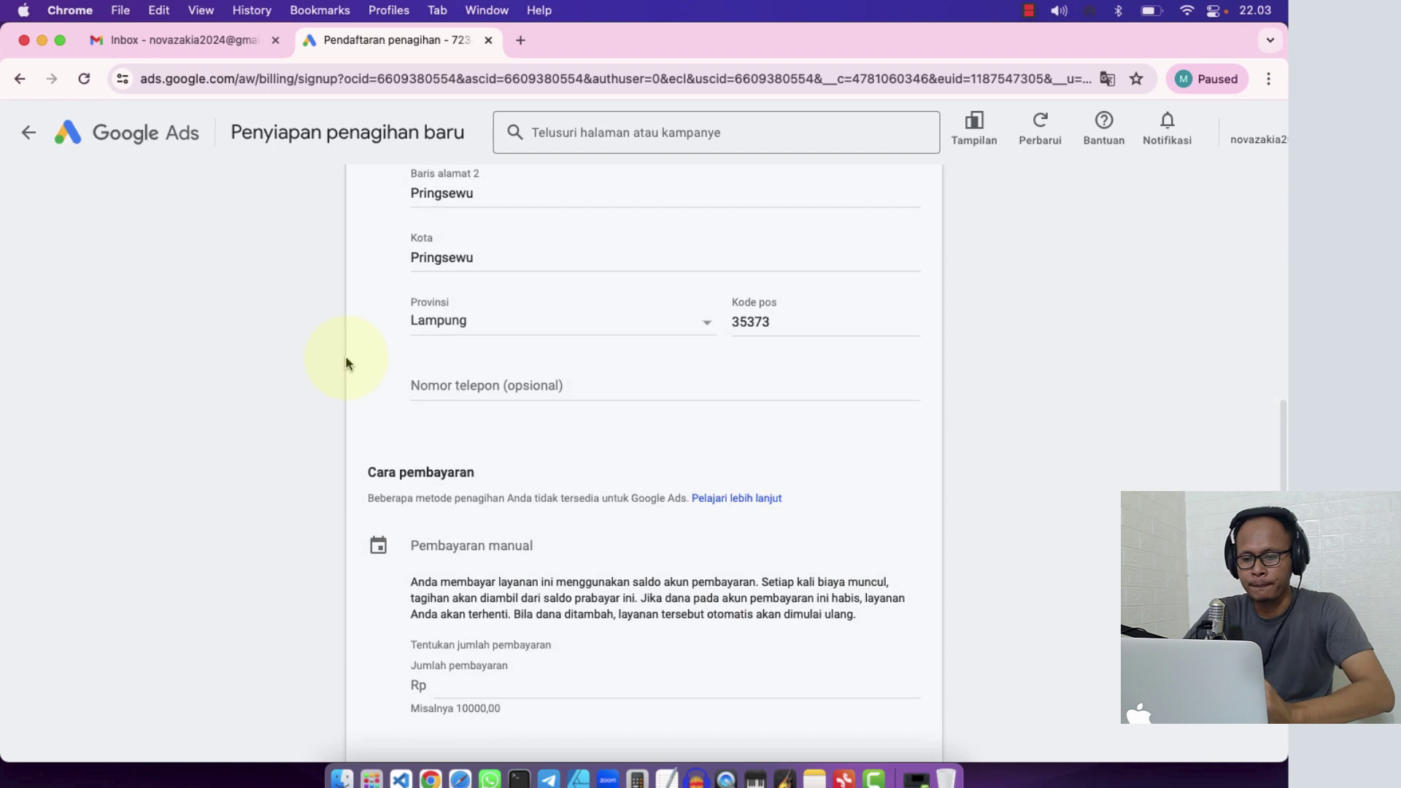
scroll(346, 362, "down", 3)
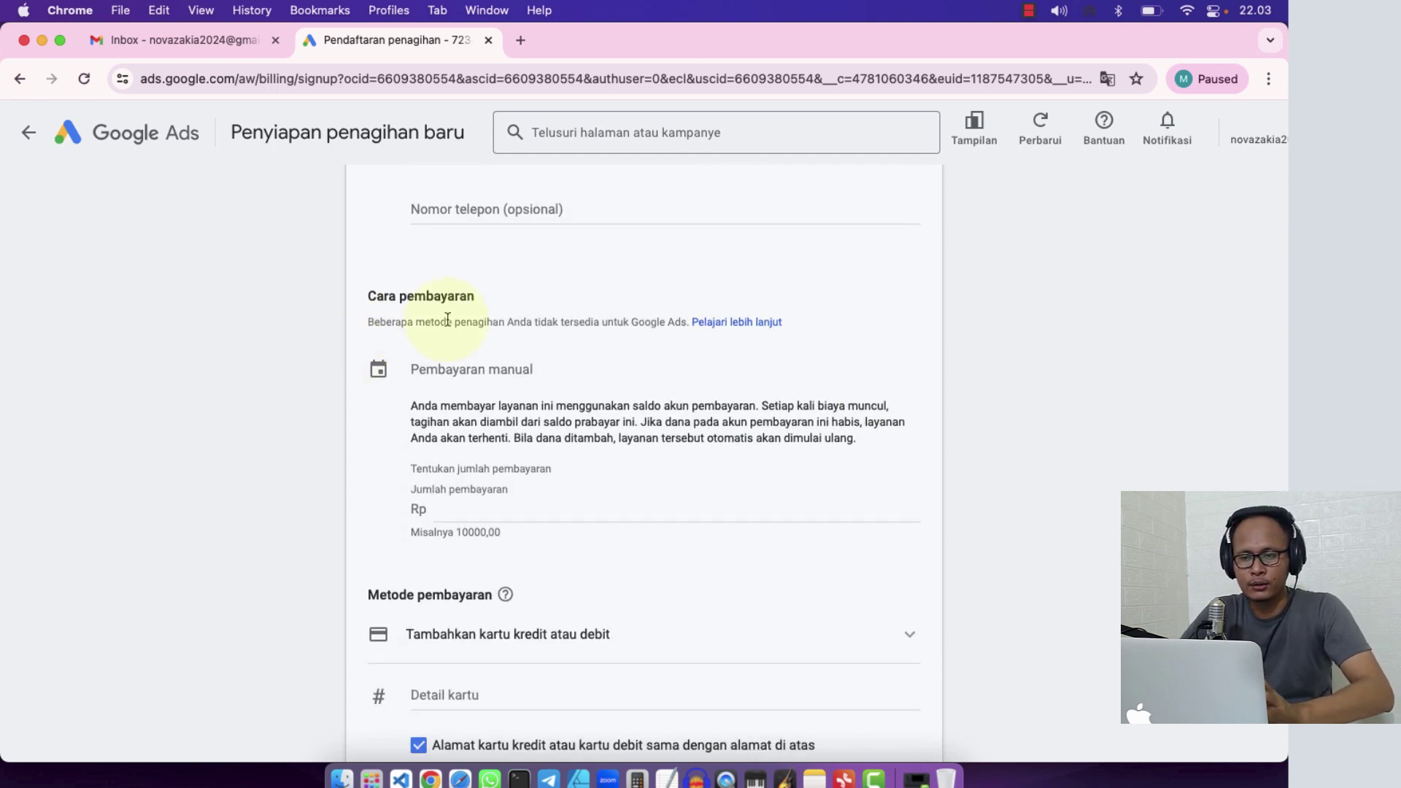
scroll(448, 319, "down", 1)
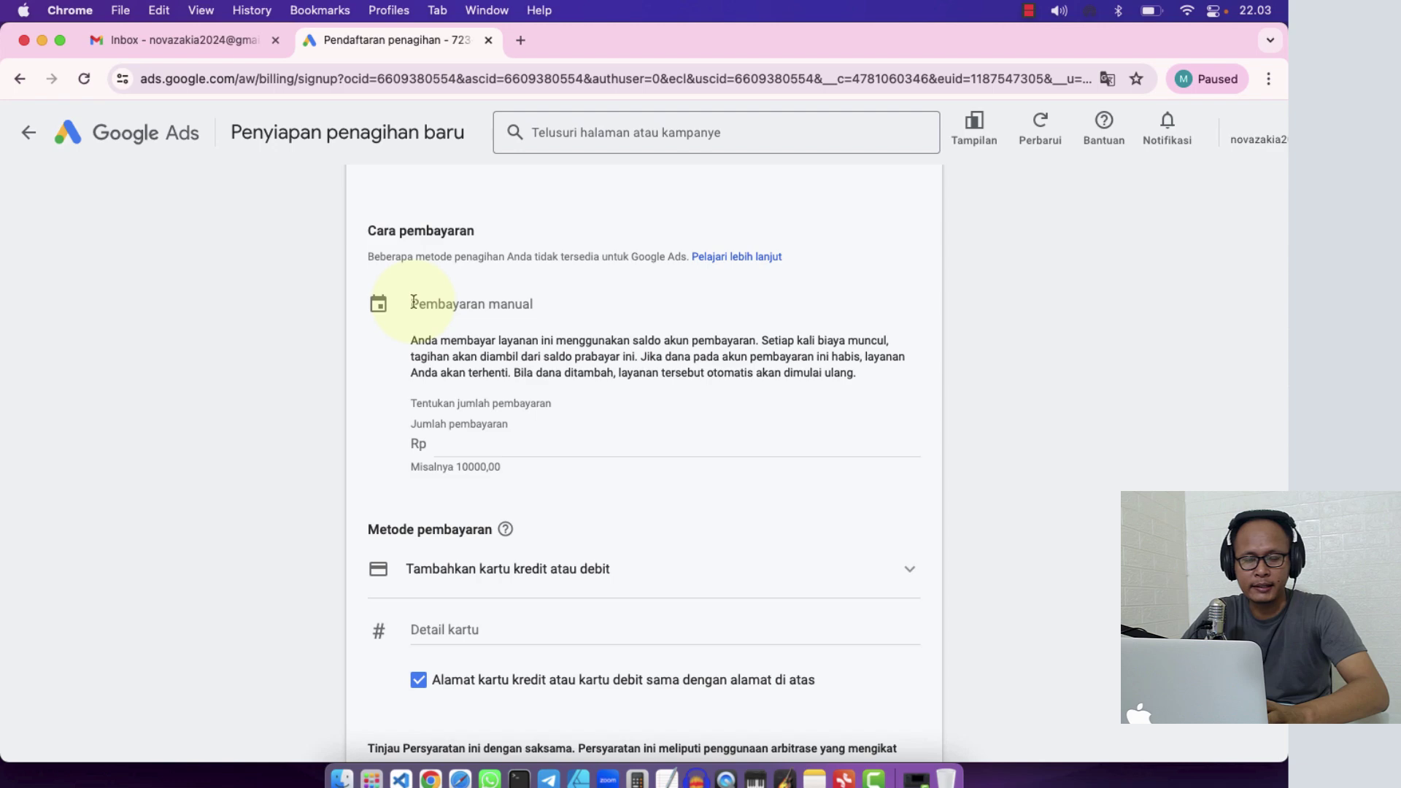
left_click_drag(415, 301, 514, 296)
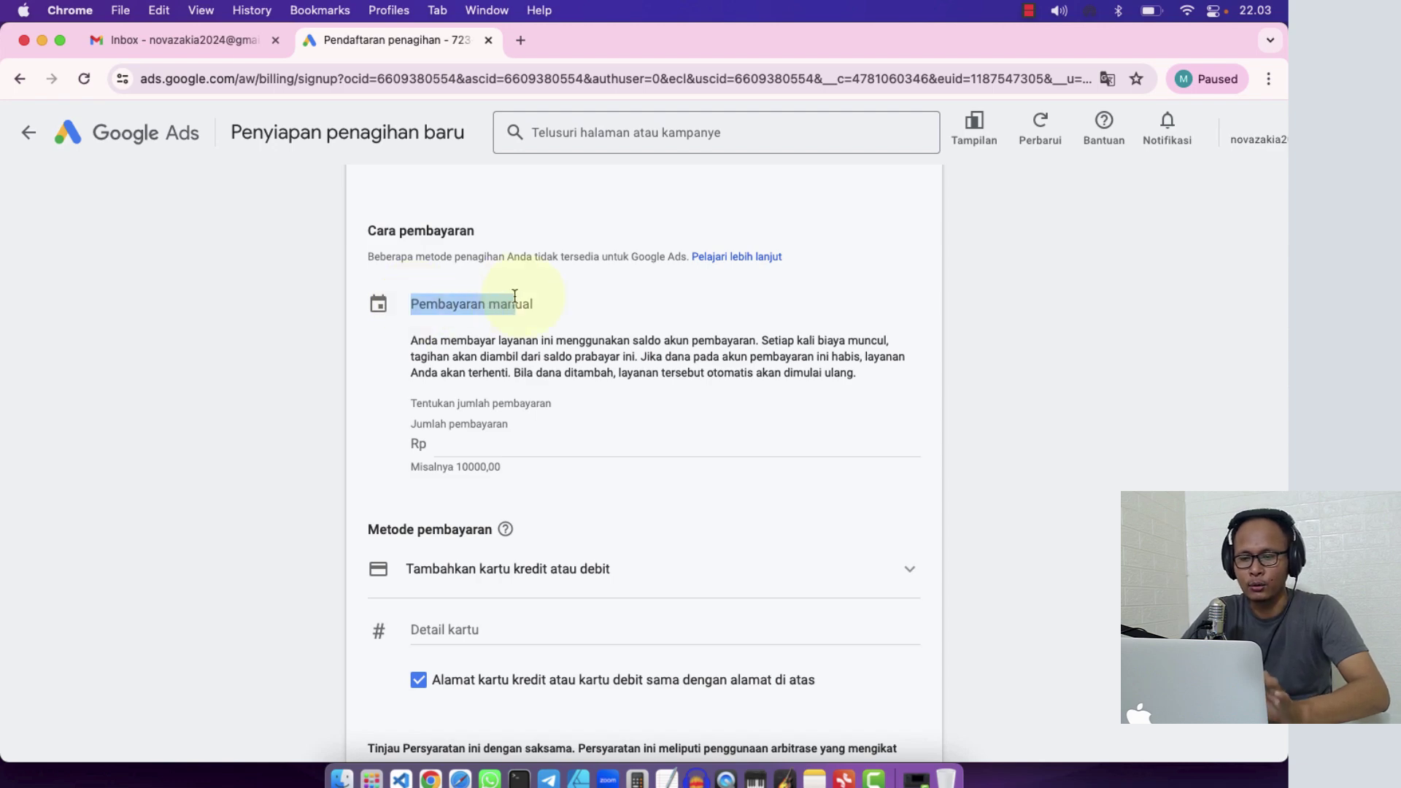
- Set the payment method for the manual payment to Transfer uang and show the alternative payment methods again
scroll(515, 296, "down", 5)
key("Tab")
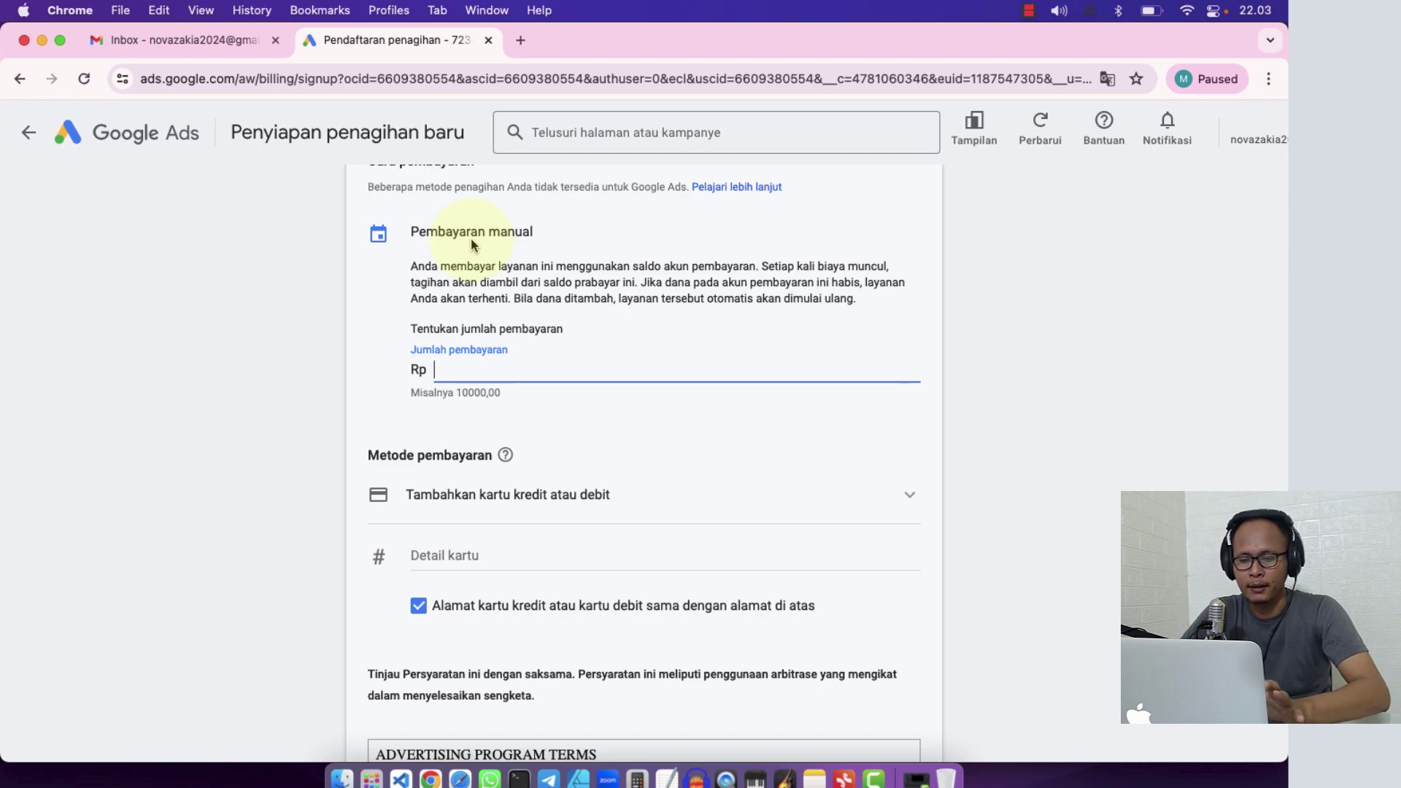
left_click(453, 504)
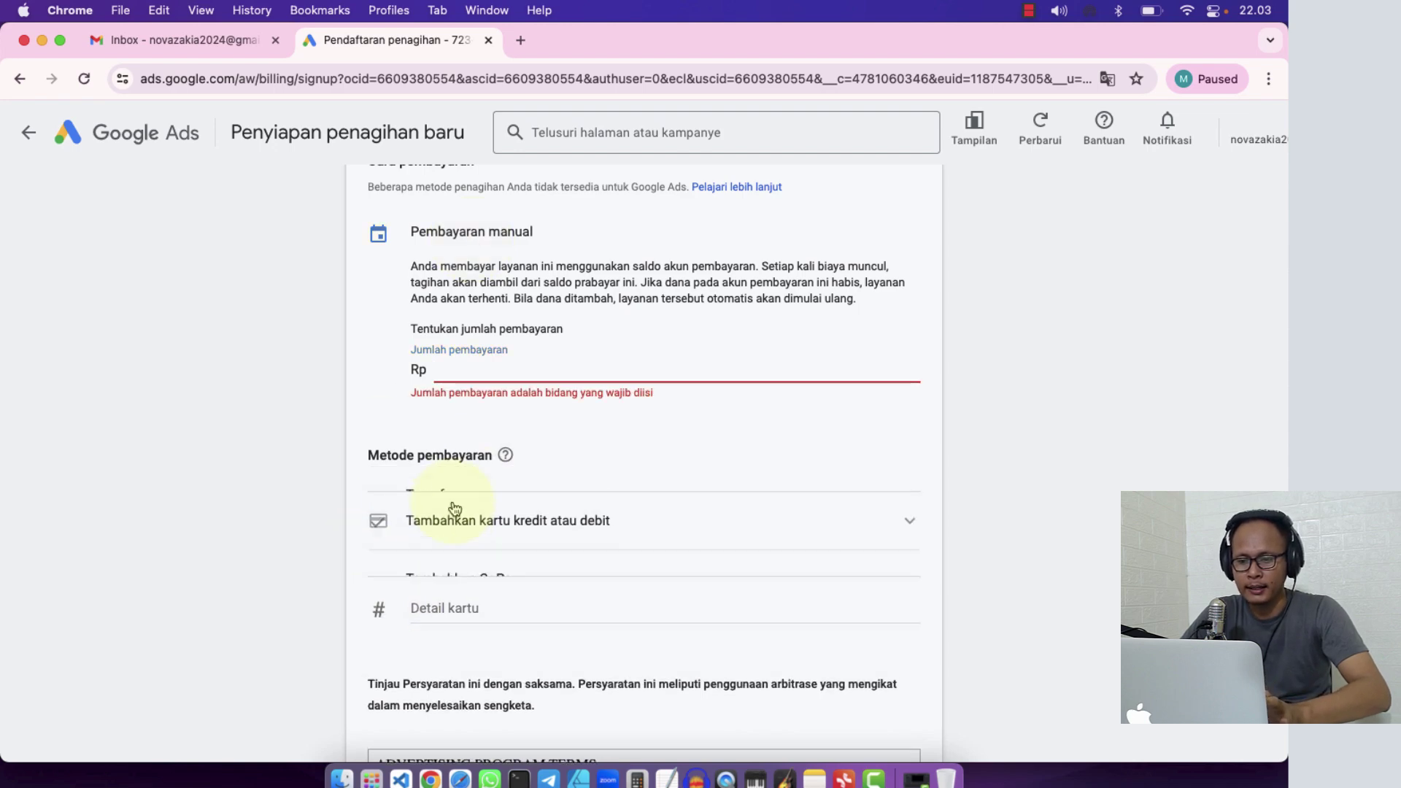
scroll(286, 547, "down", 3)
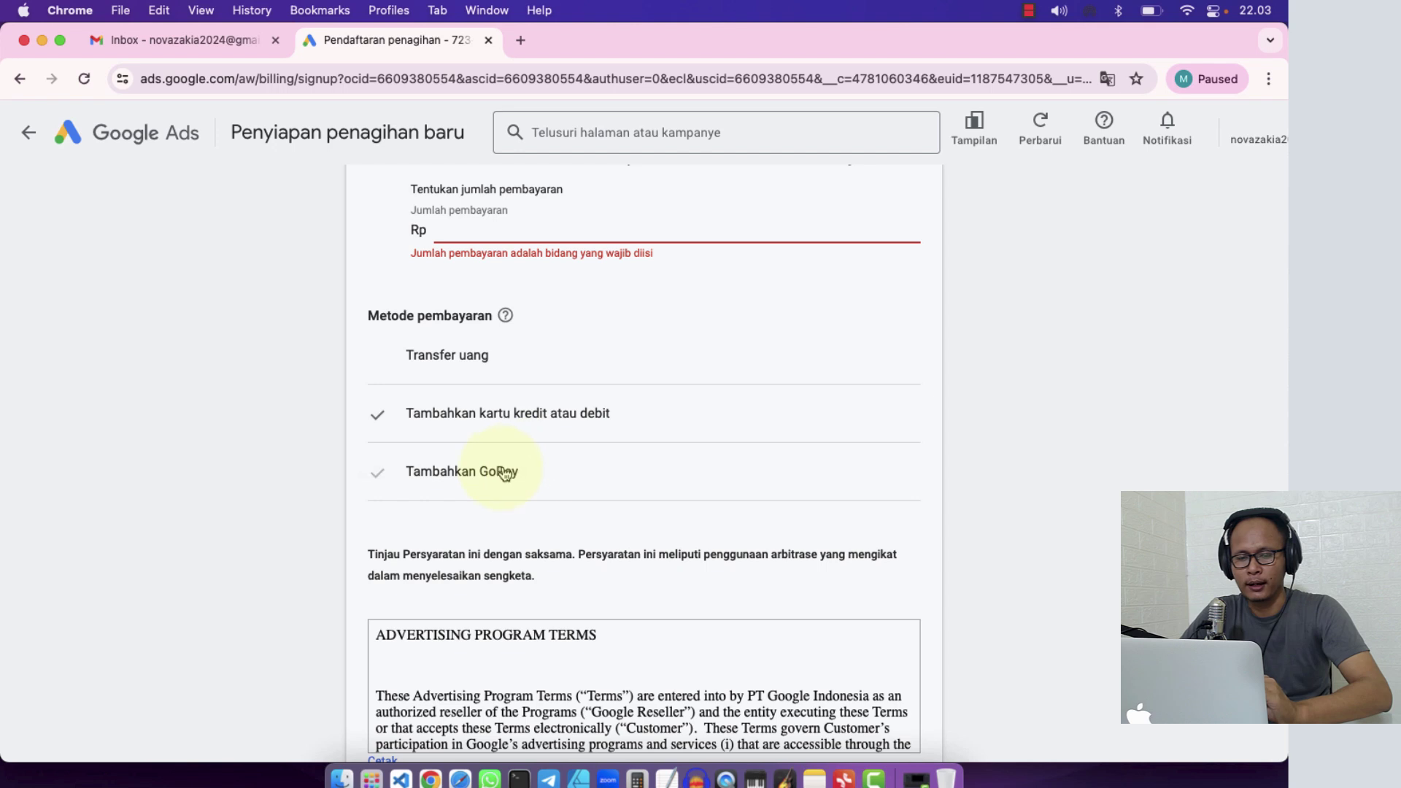
left_click(443, 360)
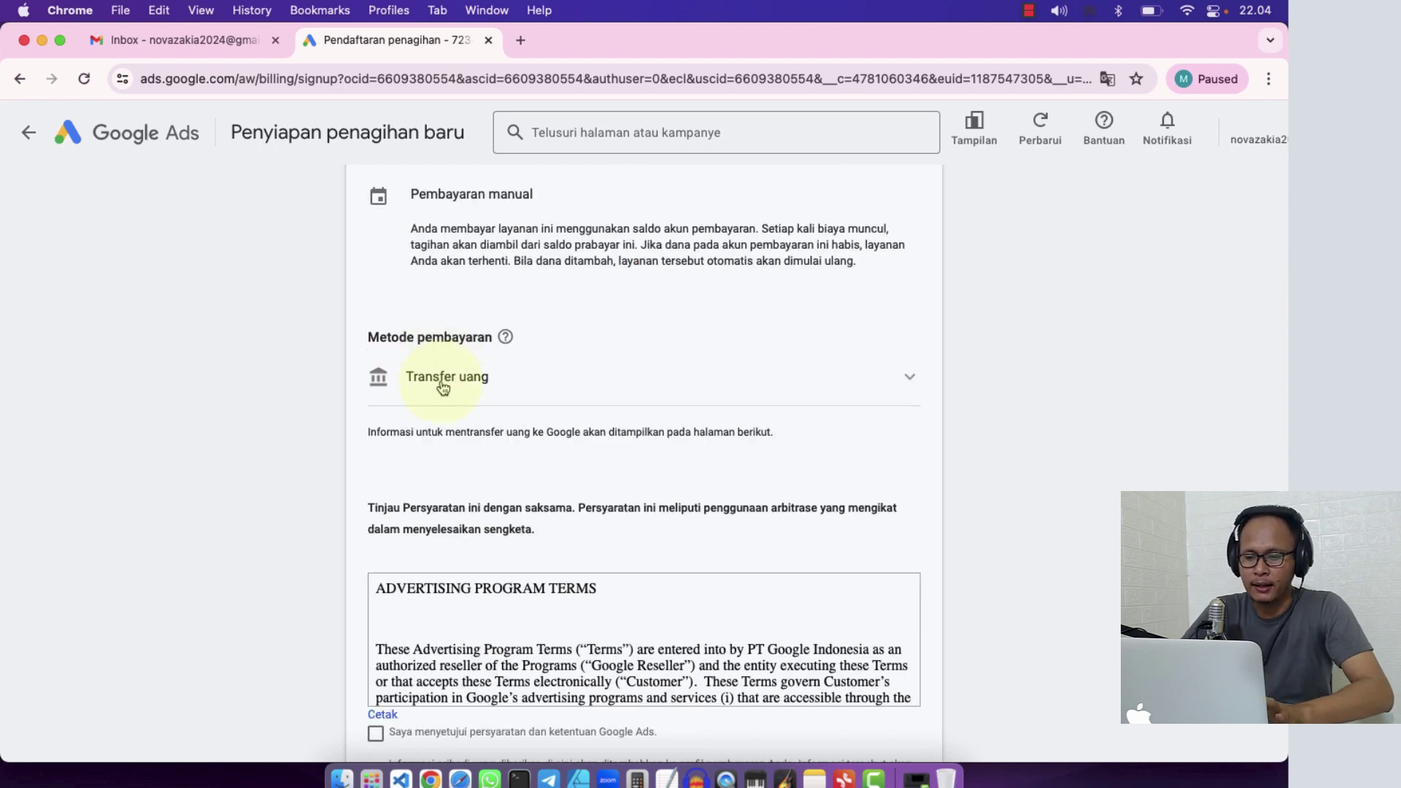
left_click(442, 379)
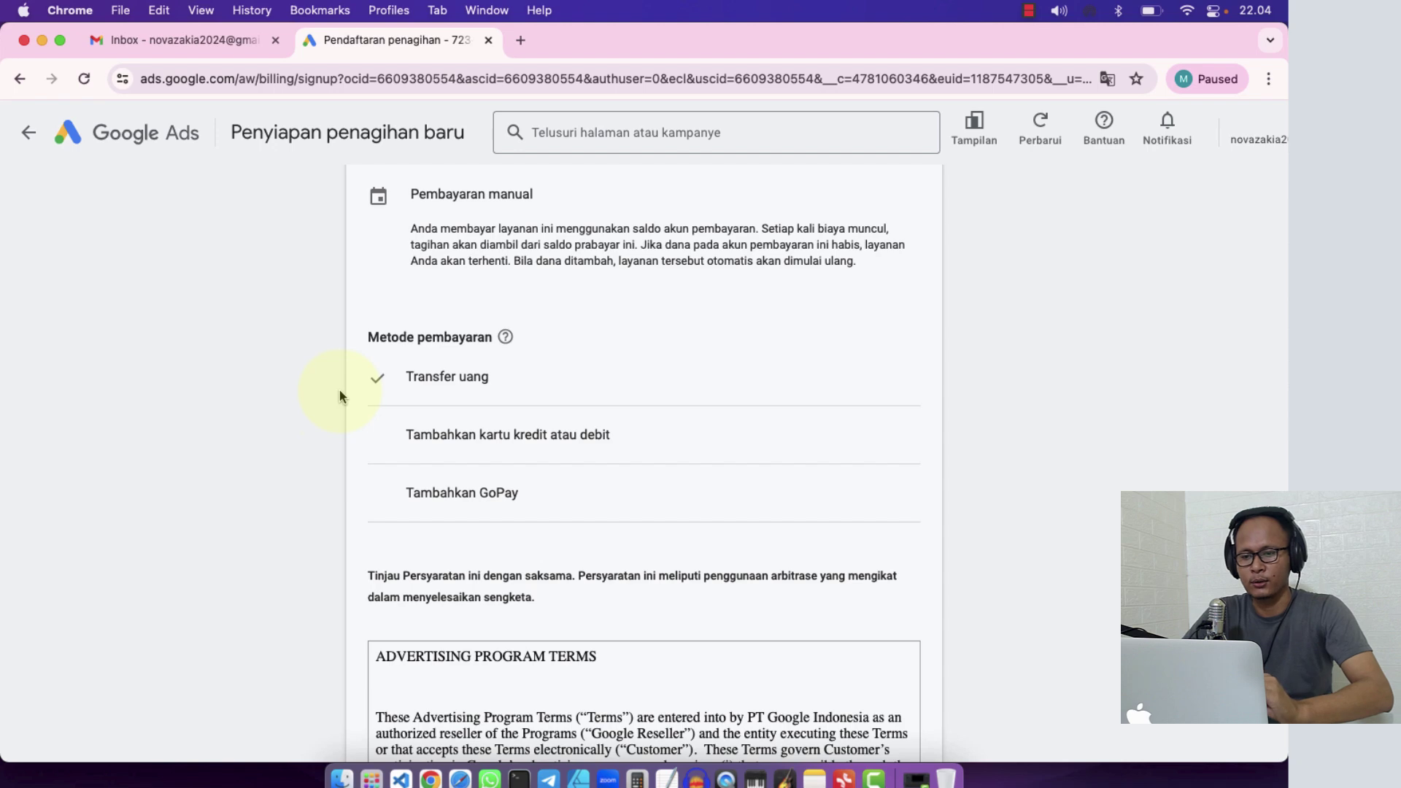
- Accept the Google Ads terms and conditions and submit the billing setup
scroll(322, 407, "down", 1)
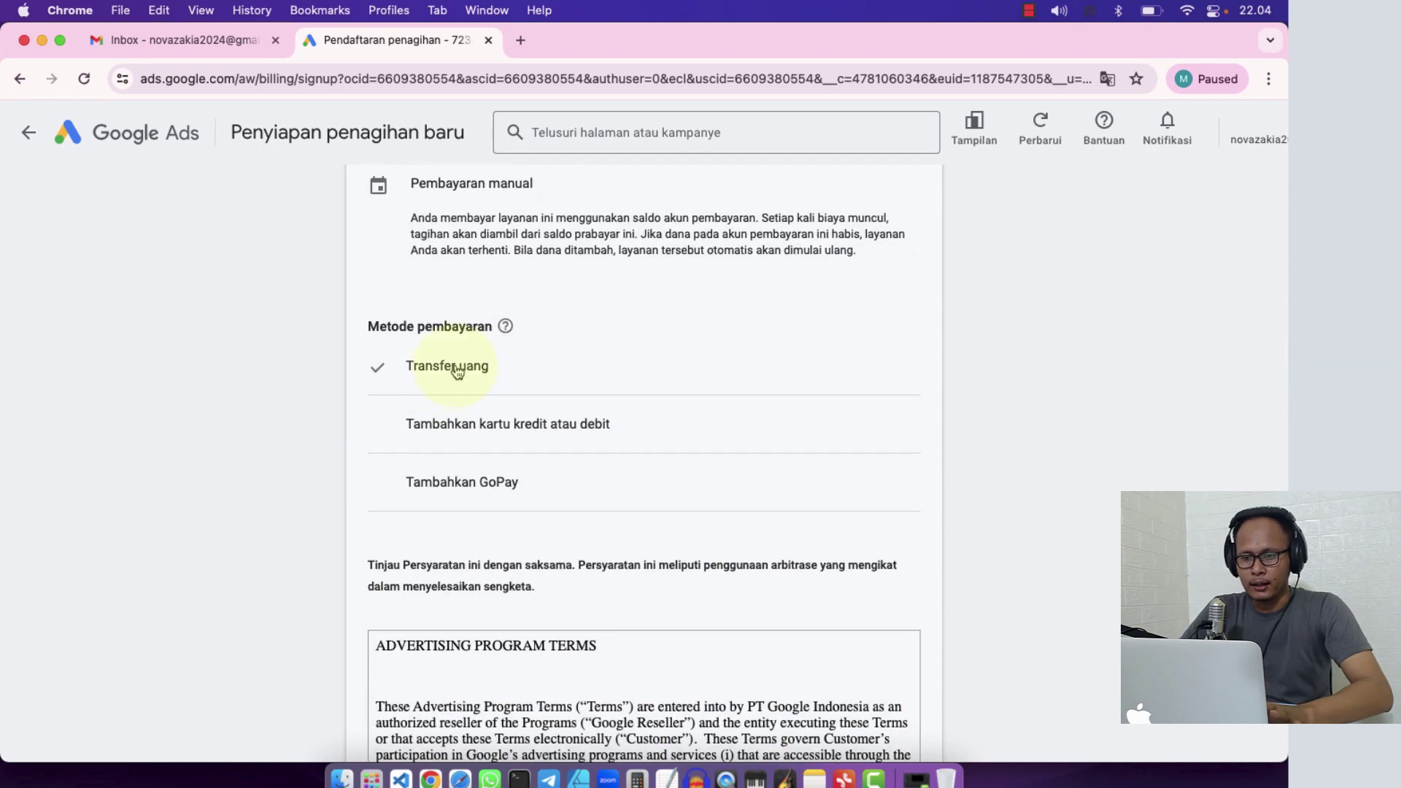
scroll(456, 371, "down", 5)
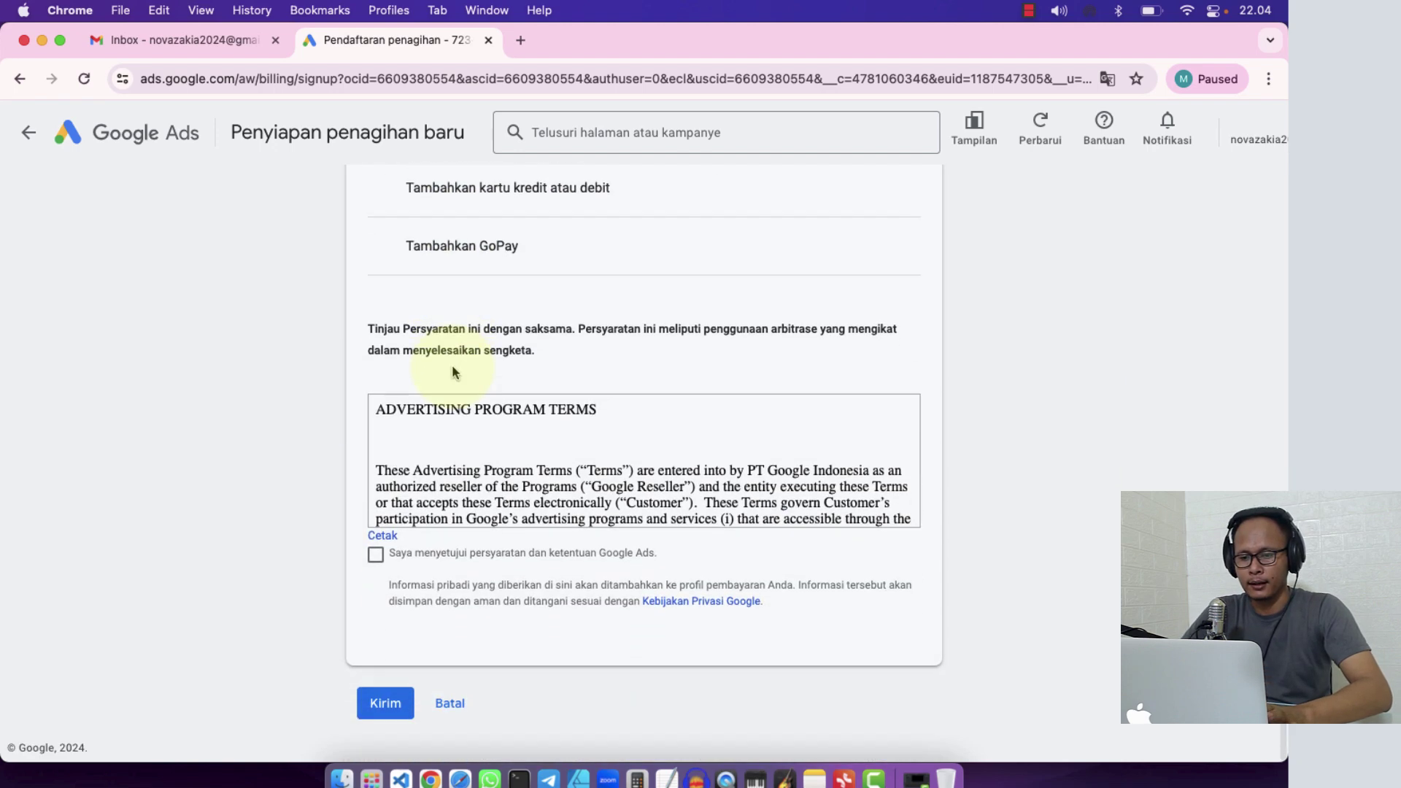
left_click(375, 555)
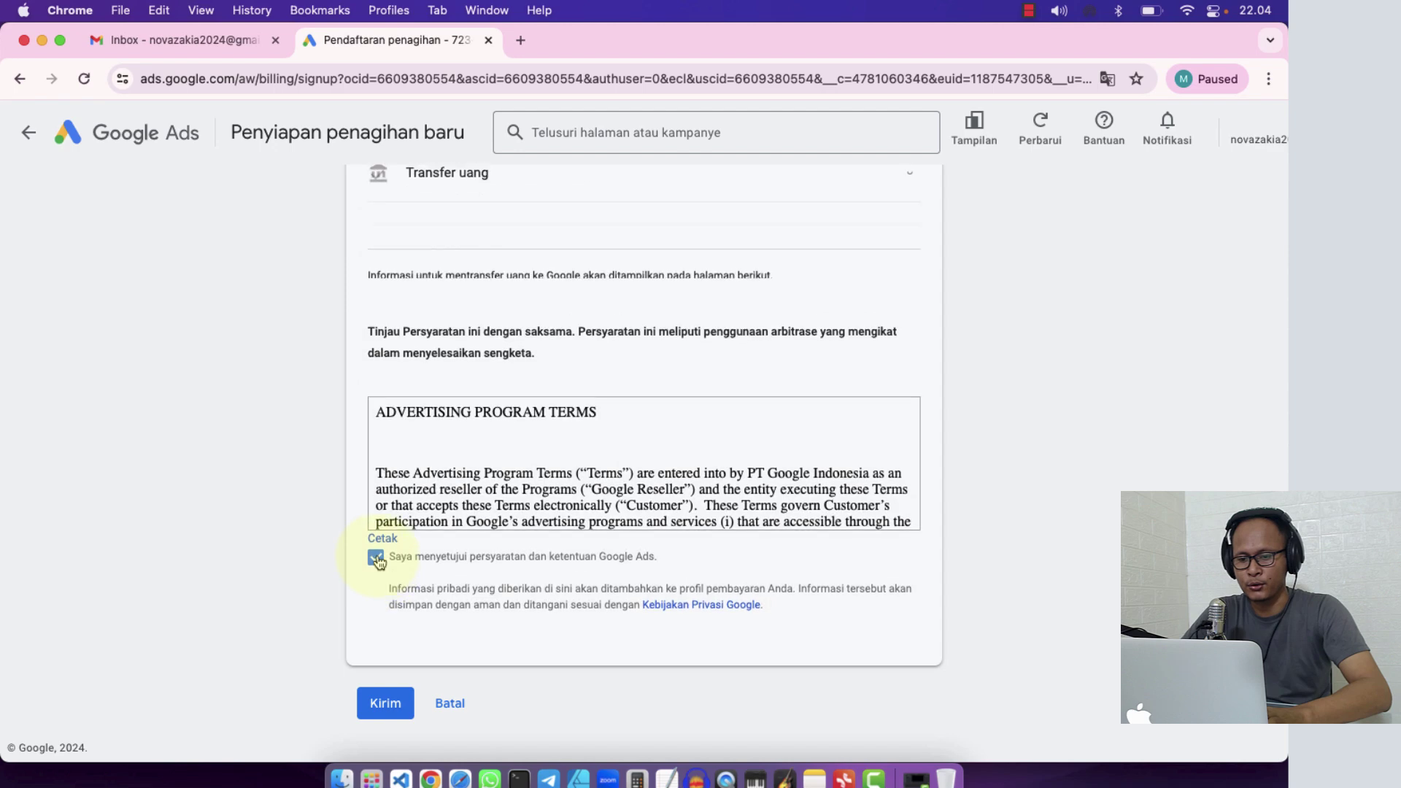
scroll(296, 583, "up", 15)
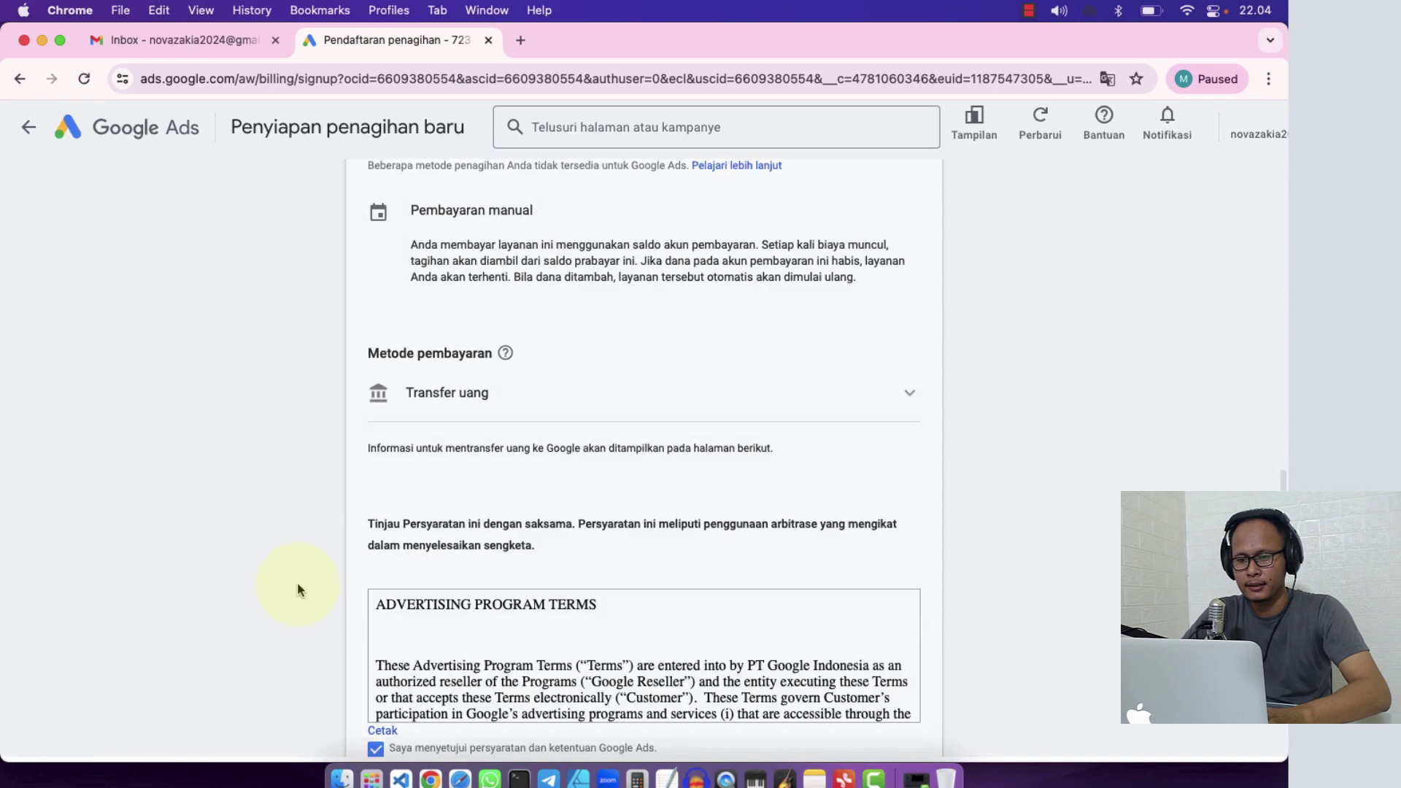
scroll(297, 590, "down", 15)
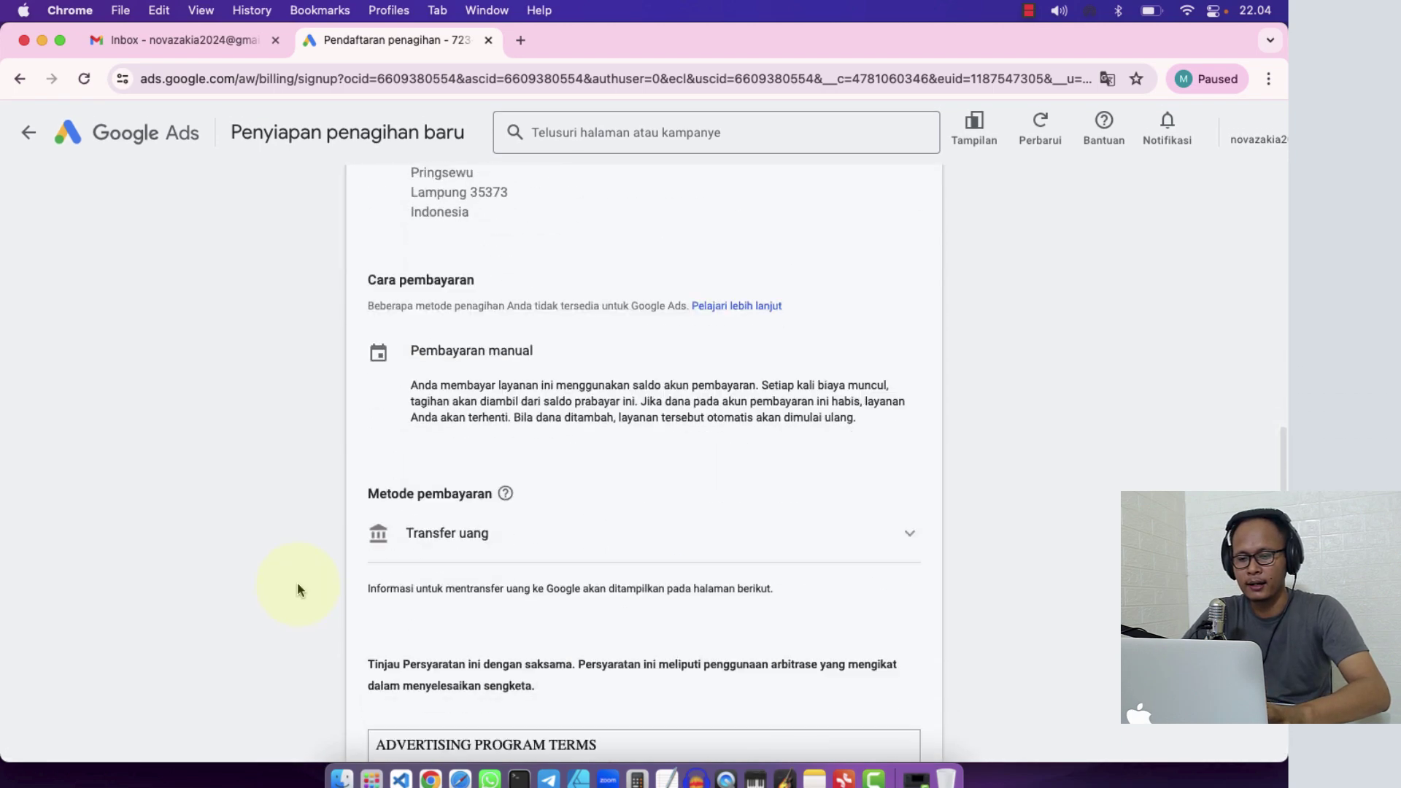
left_click(390, 708)
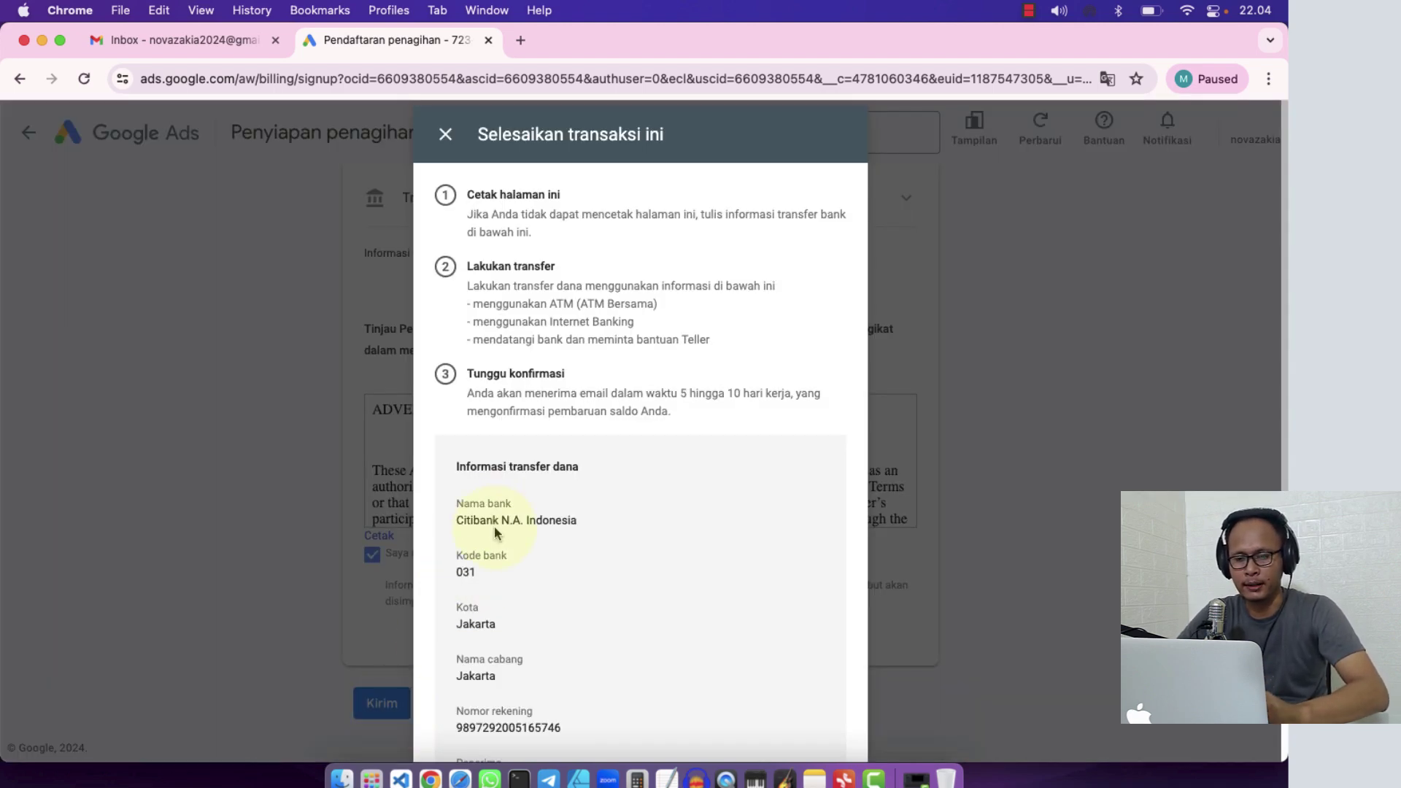
- Examine the bank transfer instructions and destination account number for the transaction, and close the transfer information
scroll(495, 533, "down", 3)
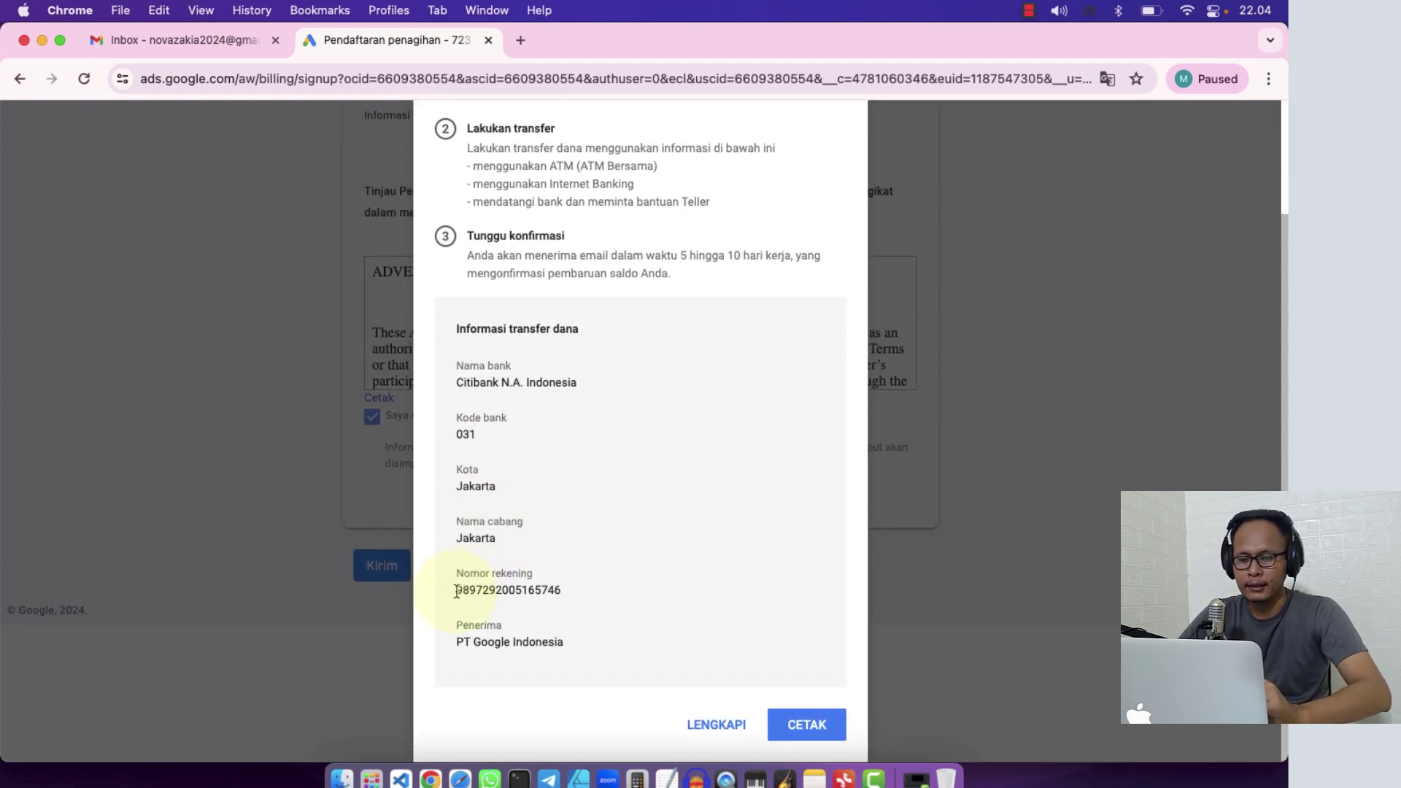
left_click_drag(454, 594, 574, 597)
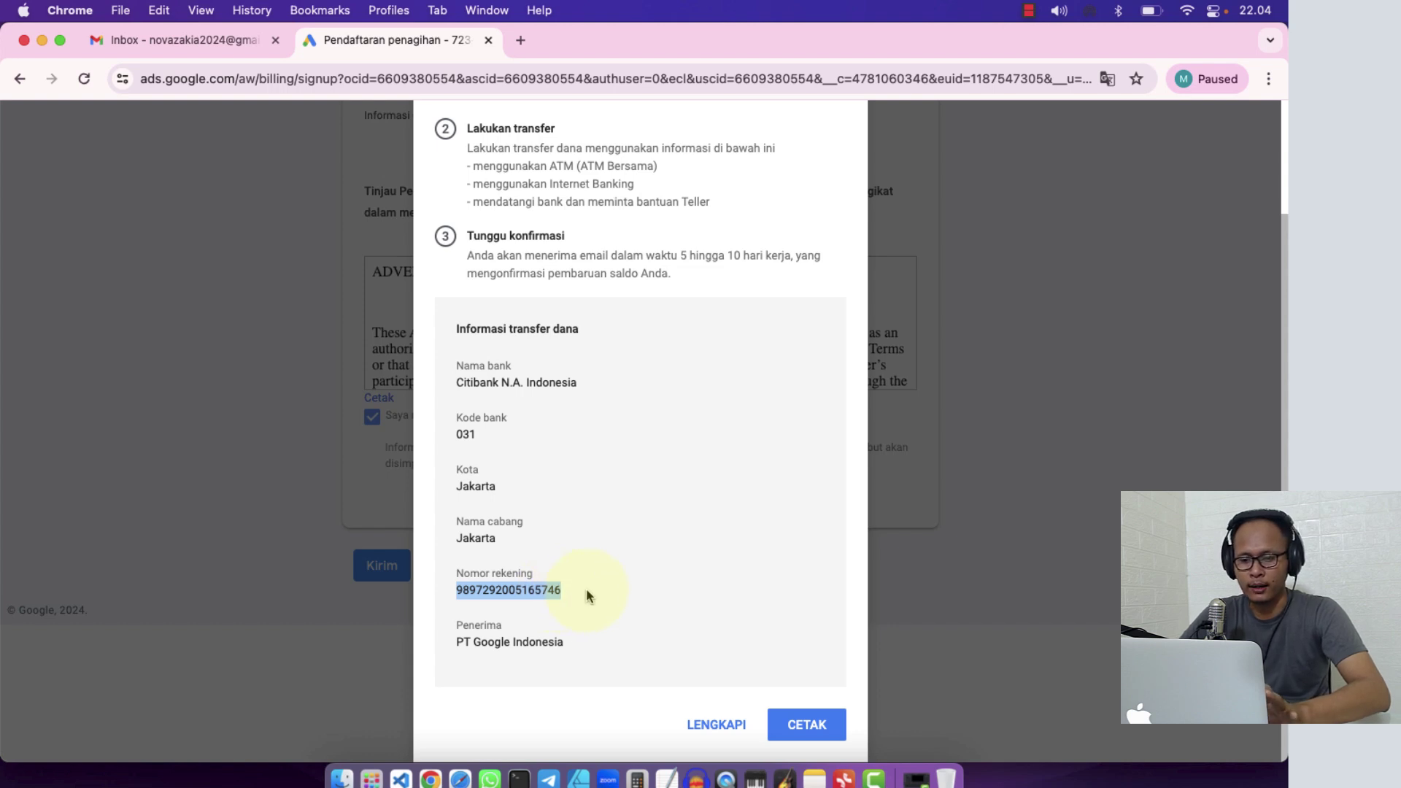
left_click(588, 597)
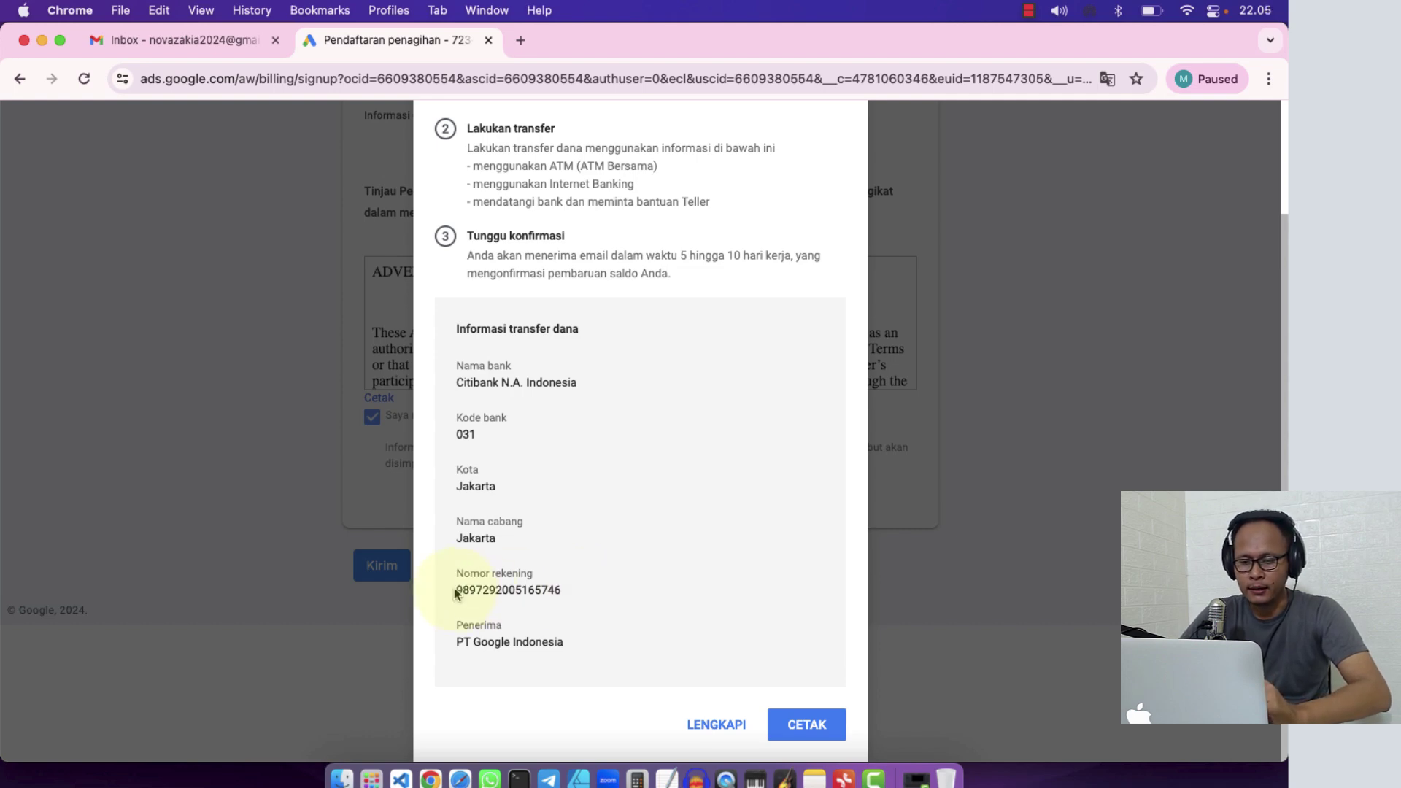
left_click_drag(455, 592, 581, 591)
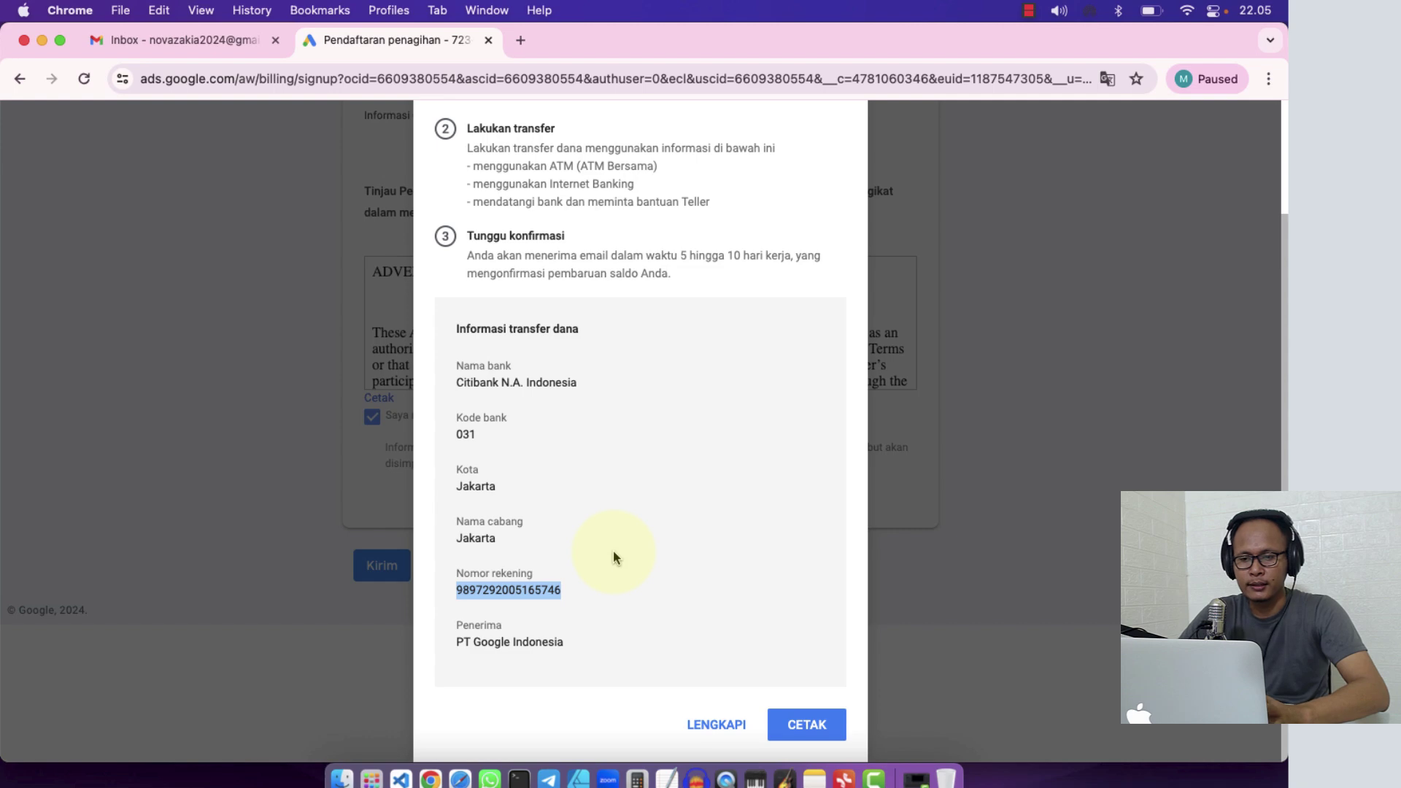
scroll(613, 550, "up", 3)
scroll(613, 550, "down", 4)
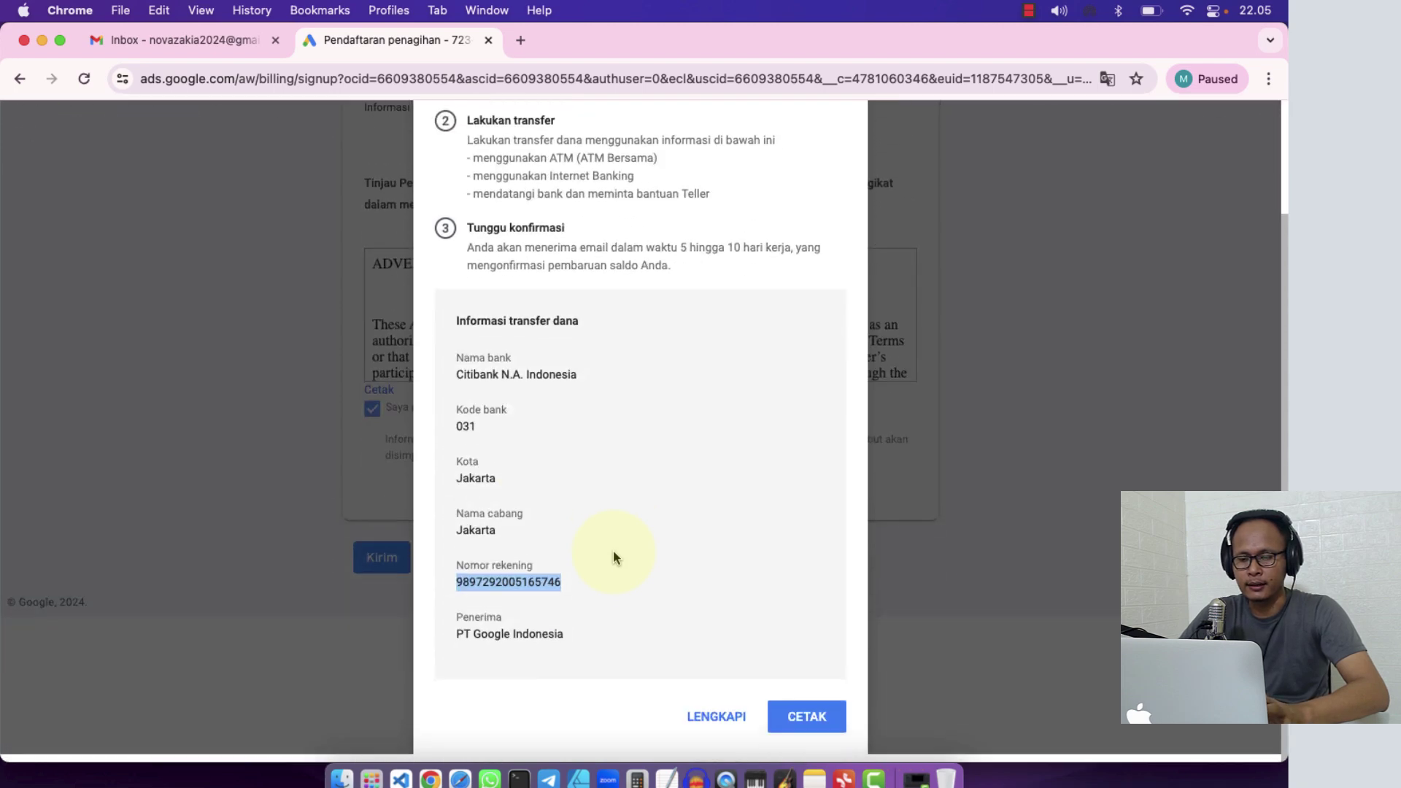
left_click(570, 591)
left_click_drag(578, 595, 452, 588)
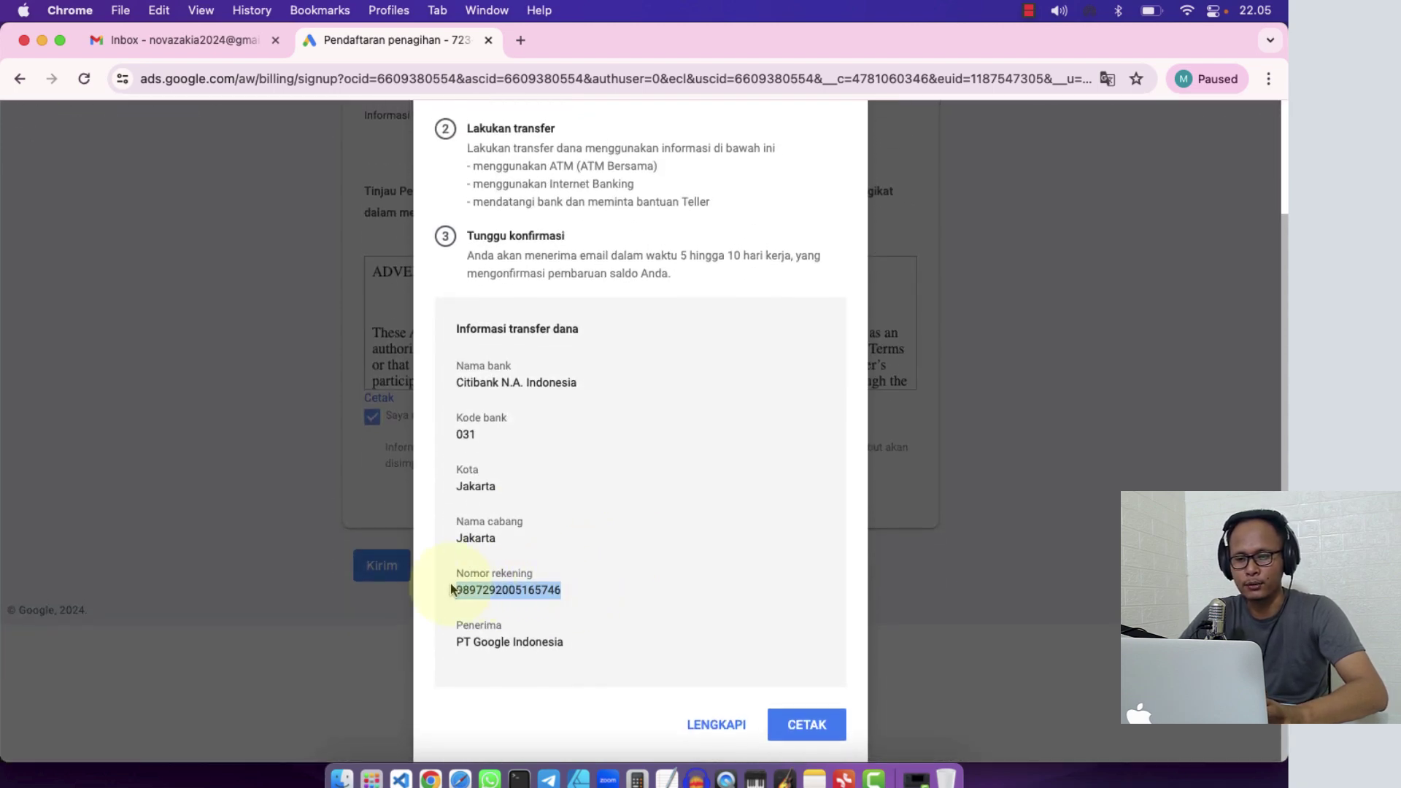
left_click(556, 571)
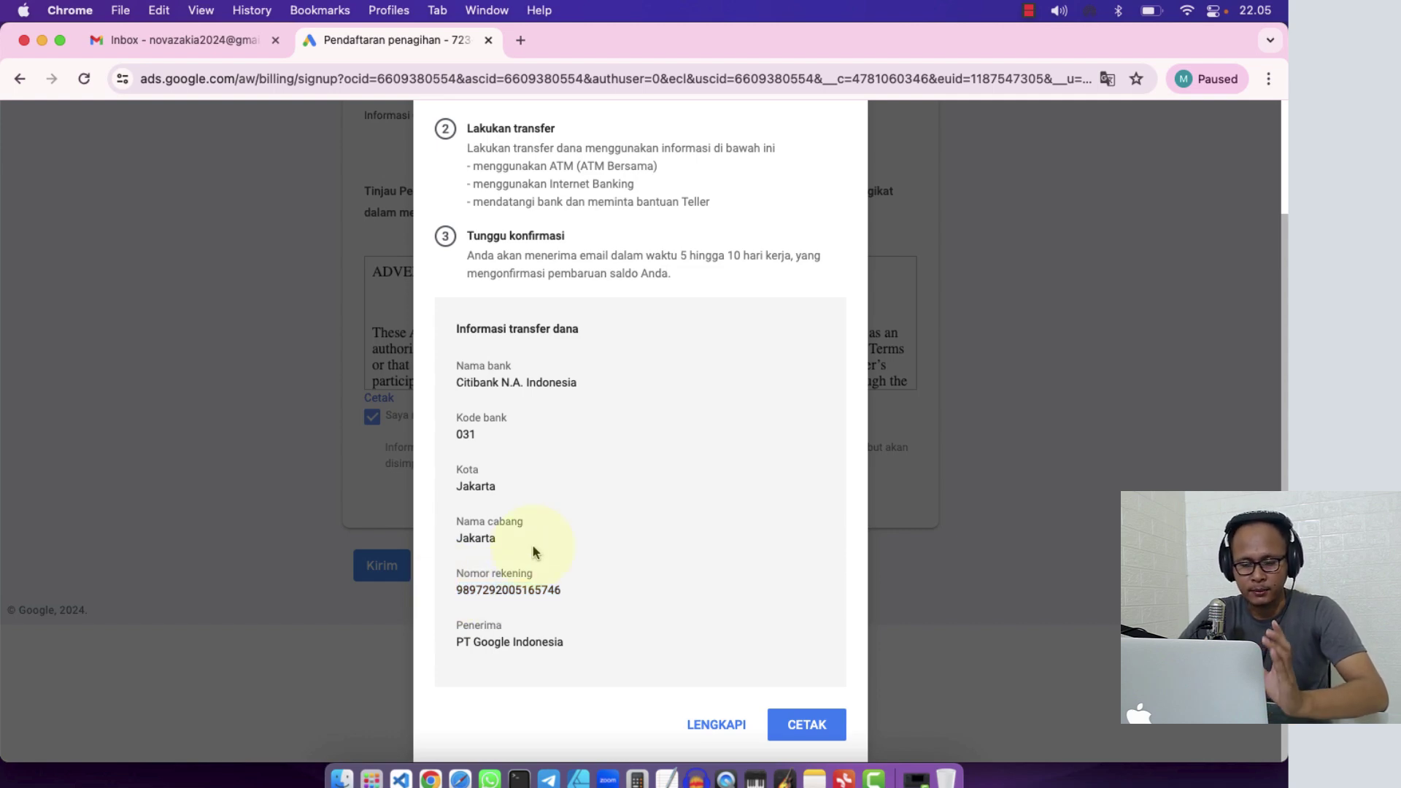
left_click_drag(456, 589, 561, 590)
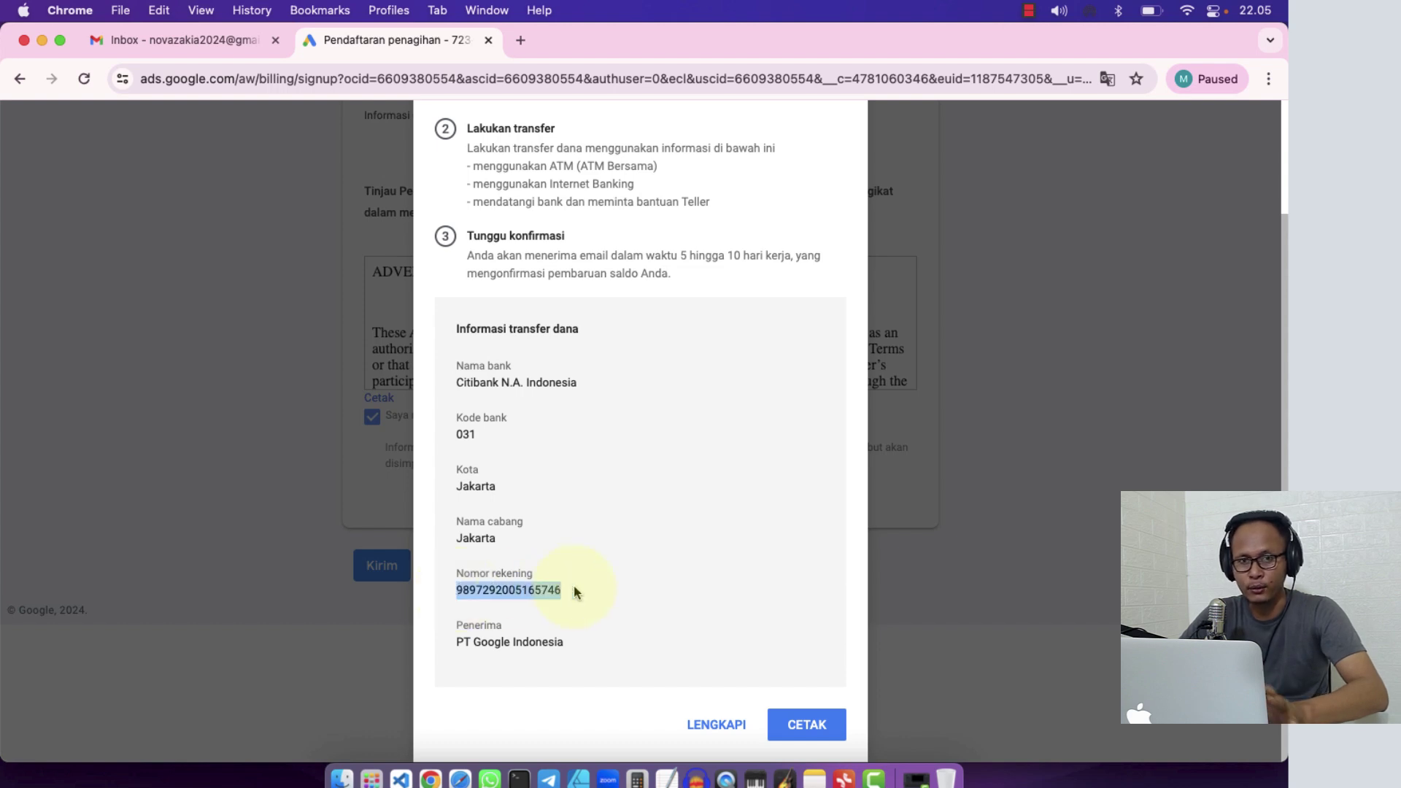
scroll(573, 591, "up", 2)
scroll(573, 591, "up", 2)
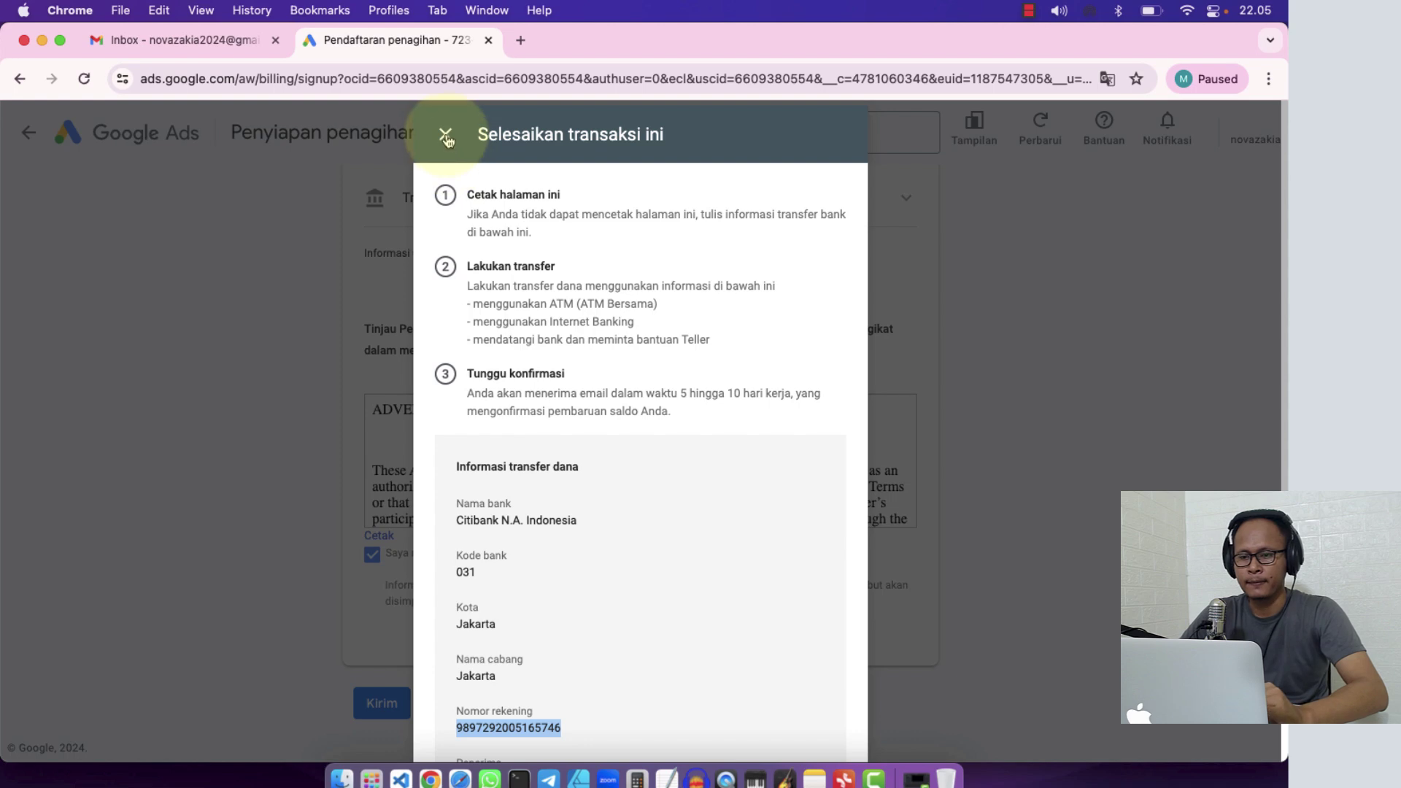
scroll(531, 401, "down", 4)
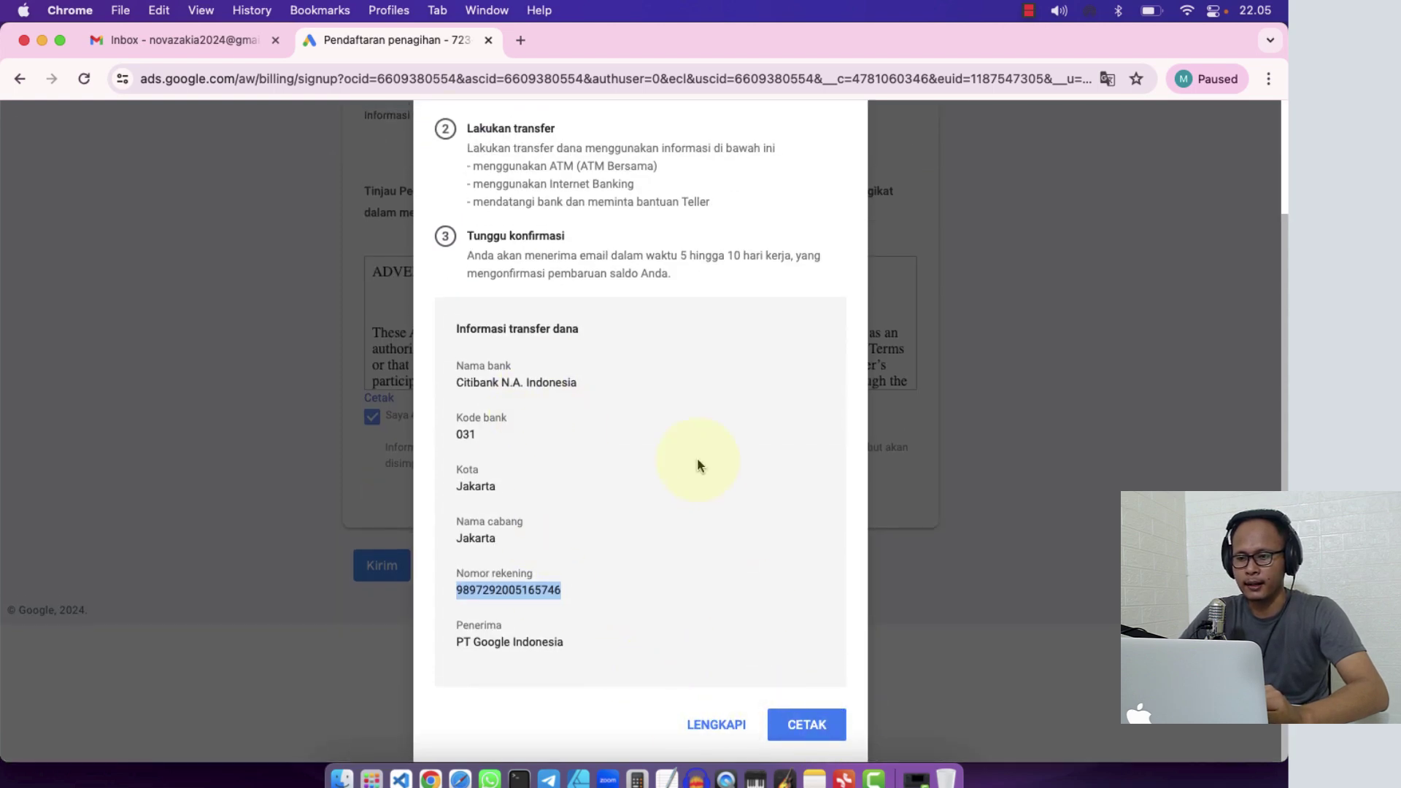
scroll(694, 463, "up", 4)
left_click(446, 134)
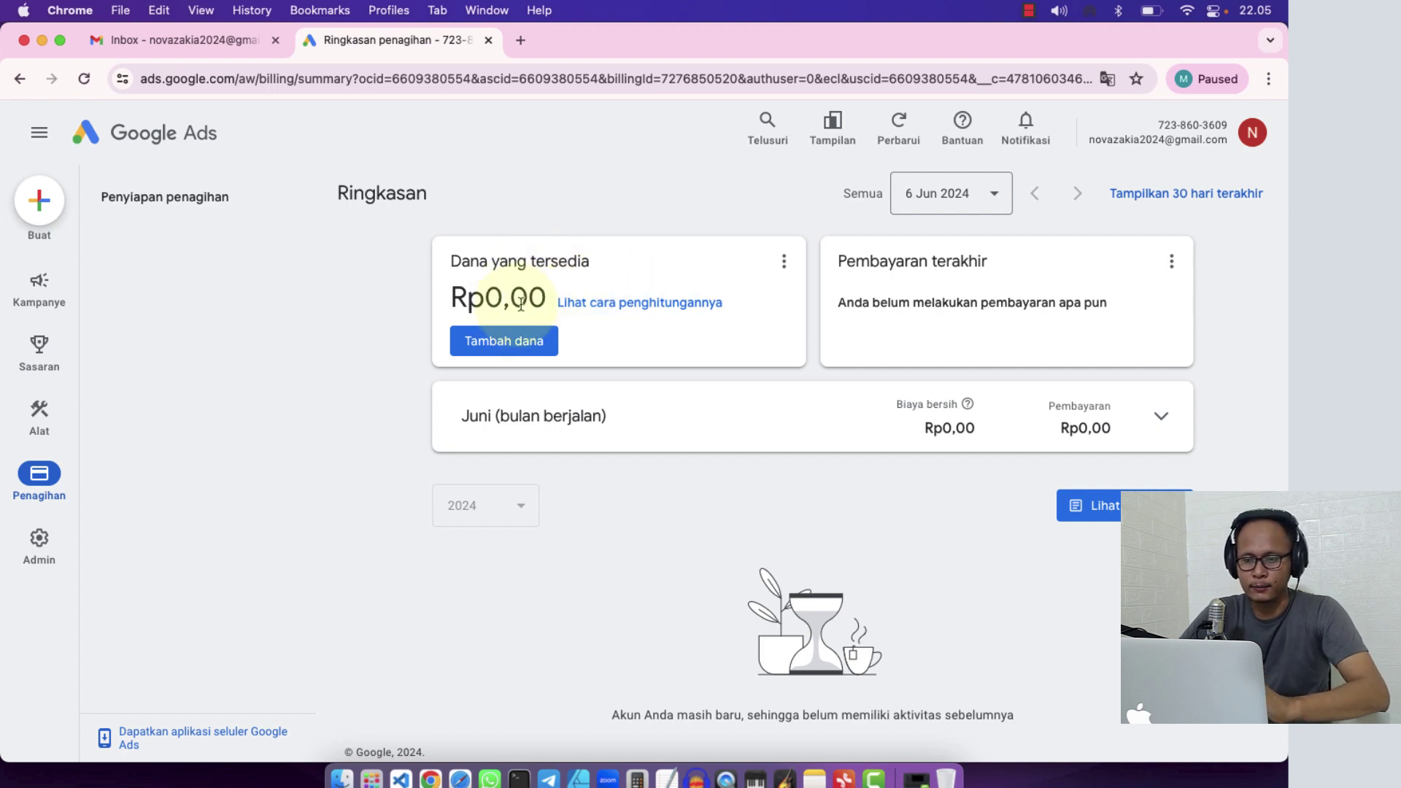
- Check how the available funds in the billing summary are calculated and close the explanation
left_click_drag(484, 295, 530, 289)
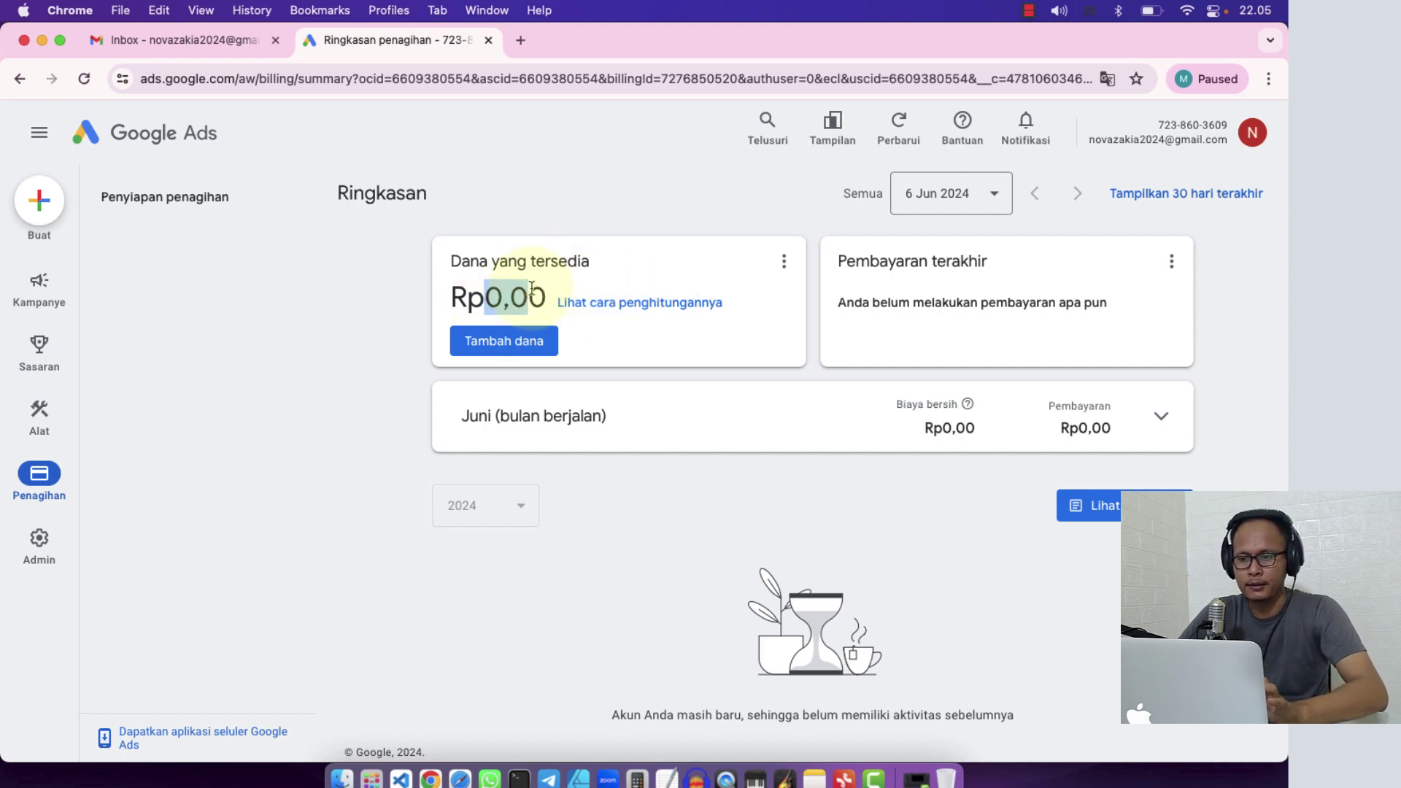
left_click(634, 311)
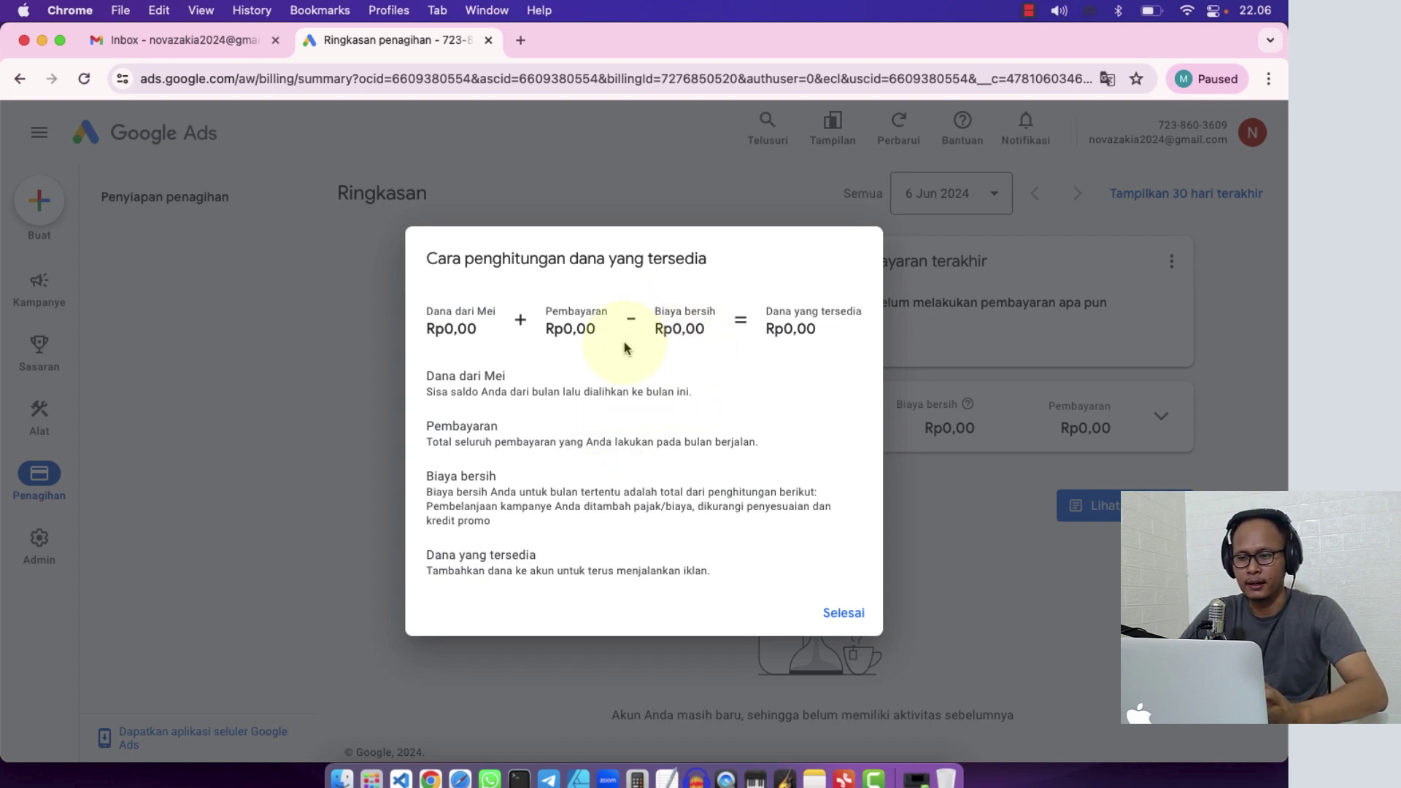
left_click(845, 613)
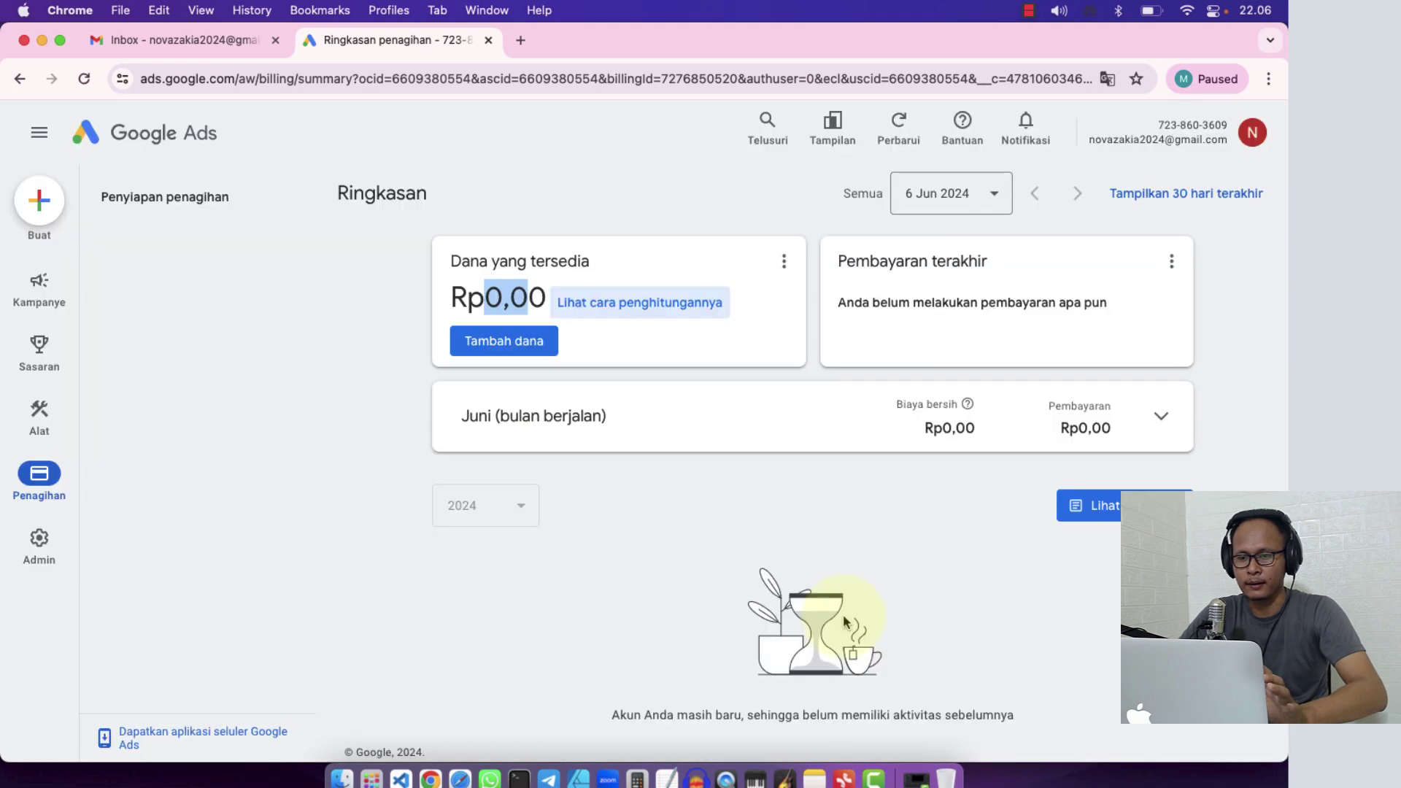
left_click(378, 450)
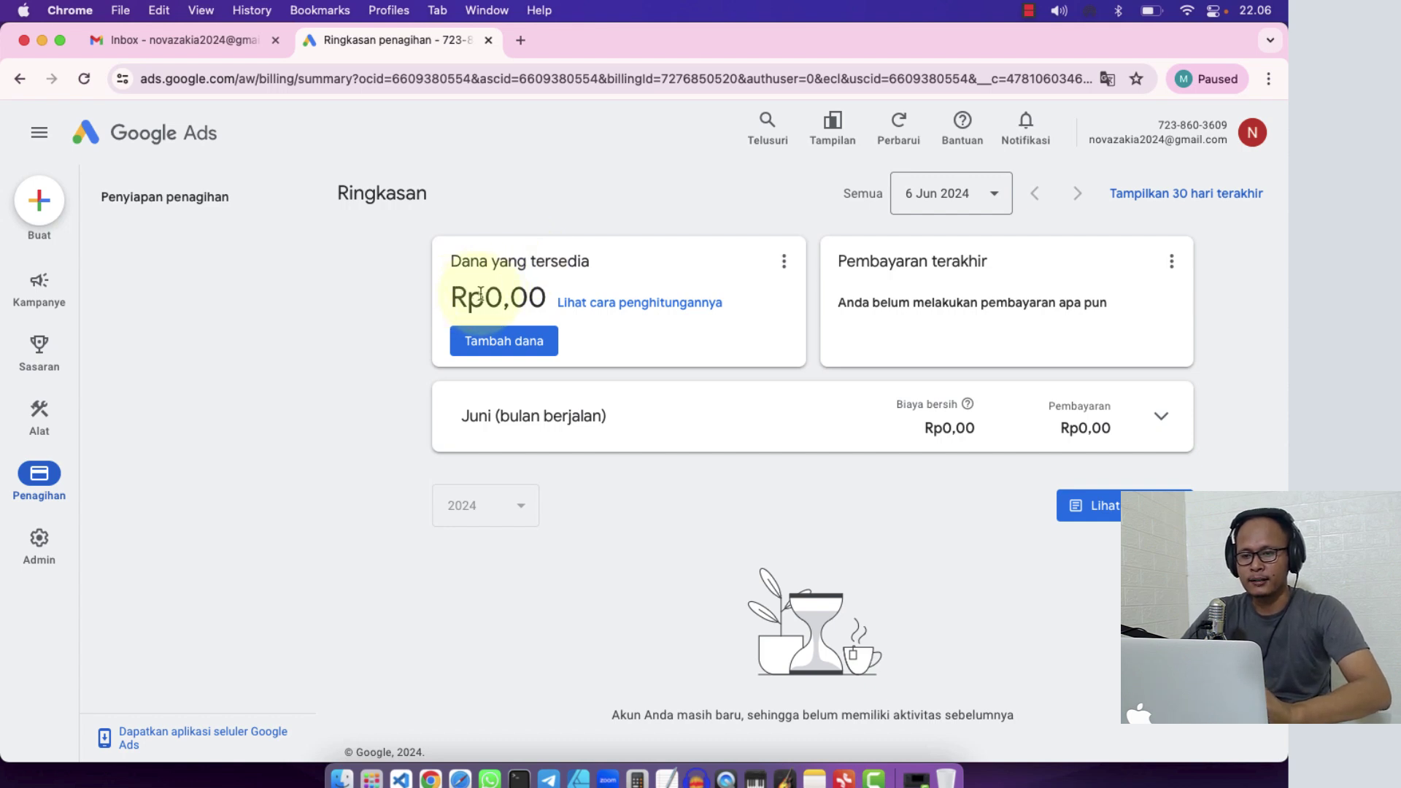
- Review the available funds amount in the billing summary and go through its calculation breakdown once more
left_click_drag(481, 295, 549, 295)
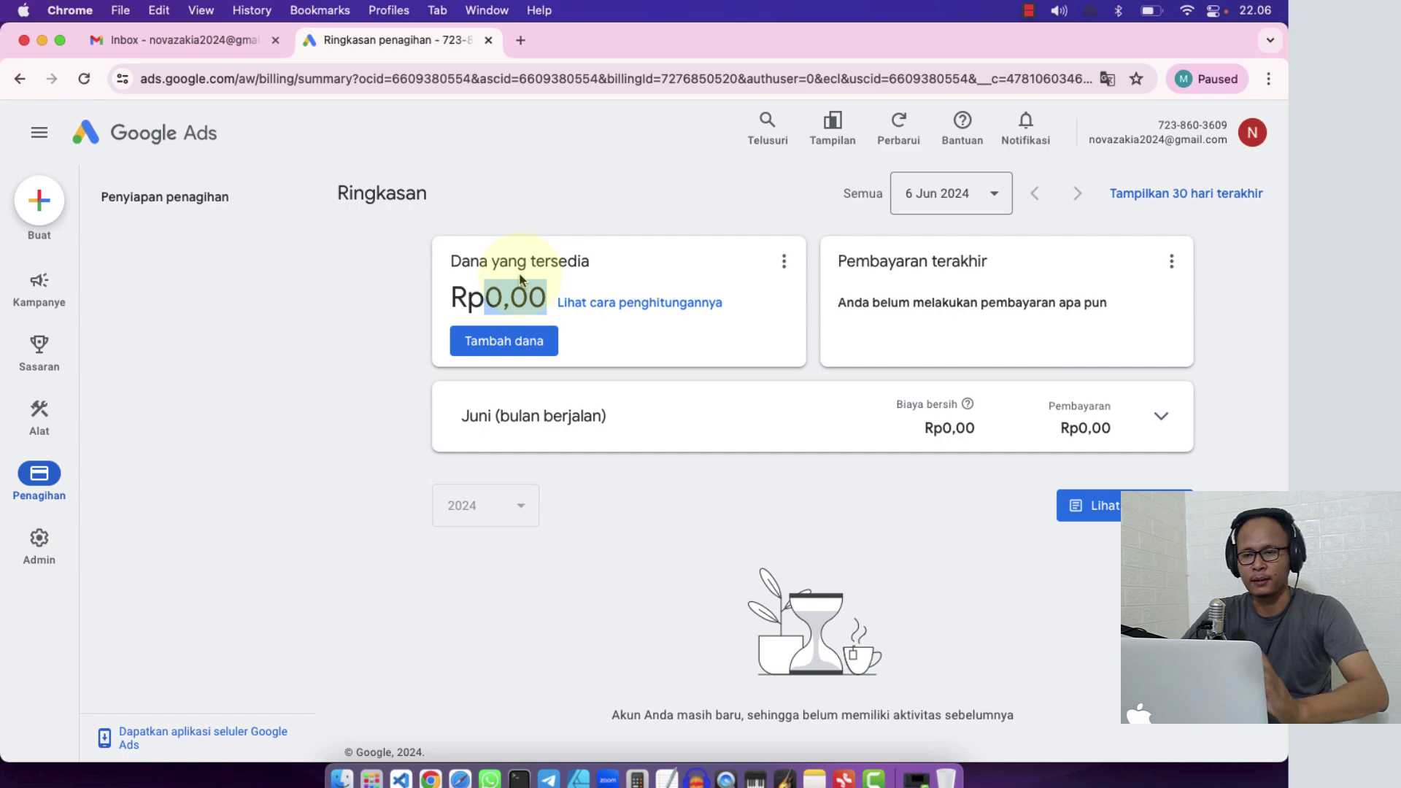
left_click(617, 302)
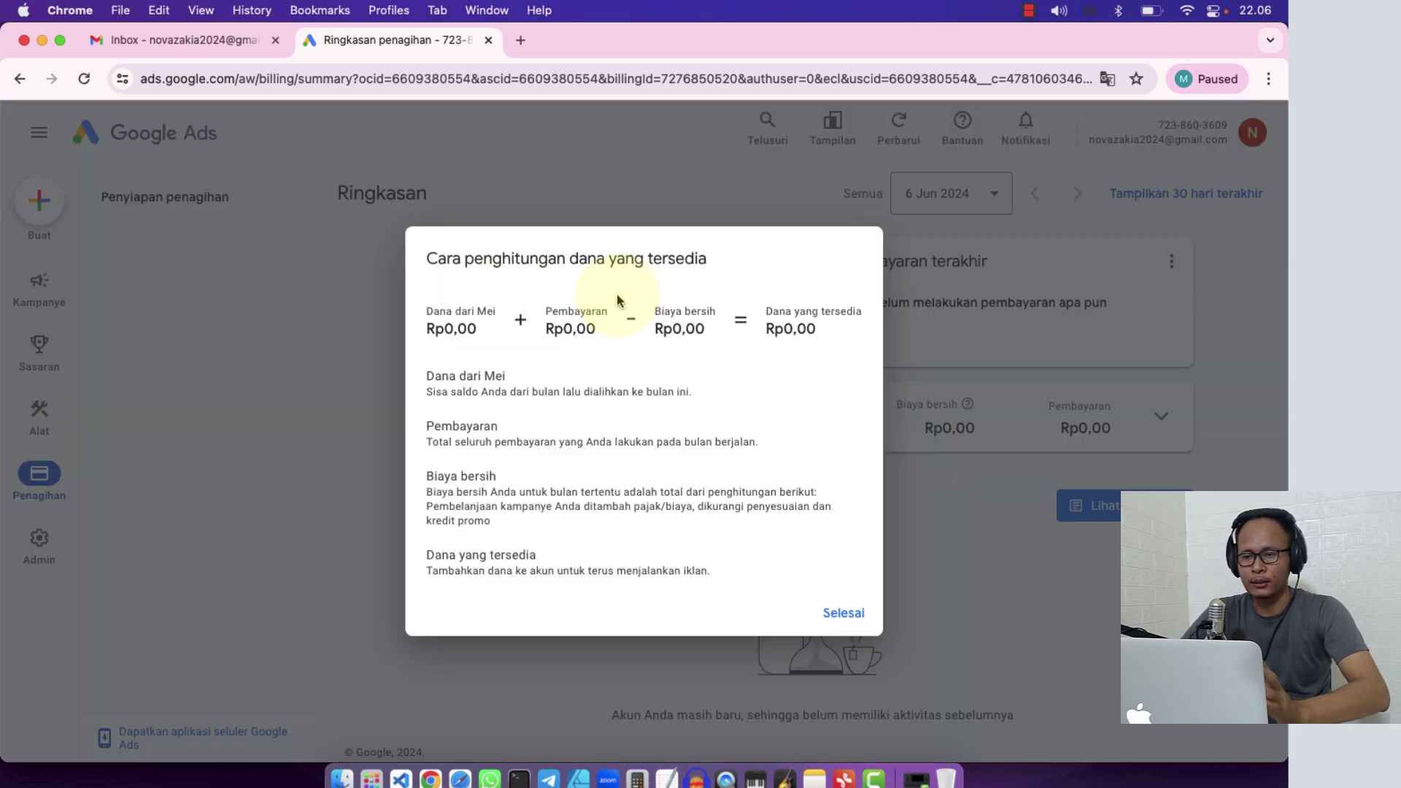
left_click(844, 612)
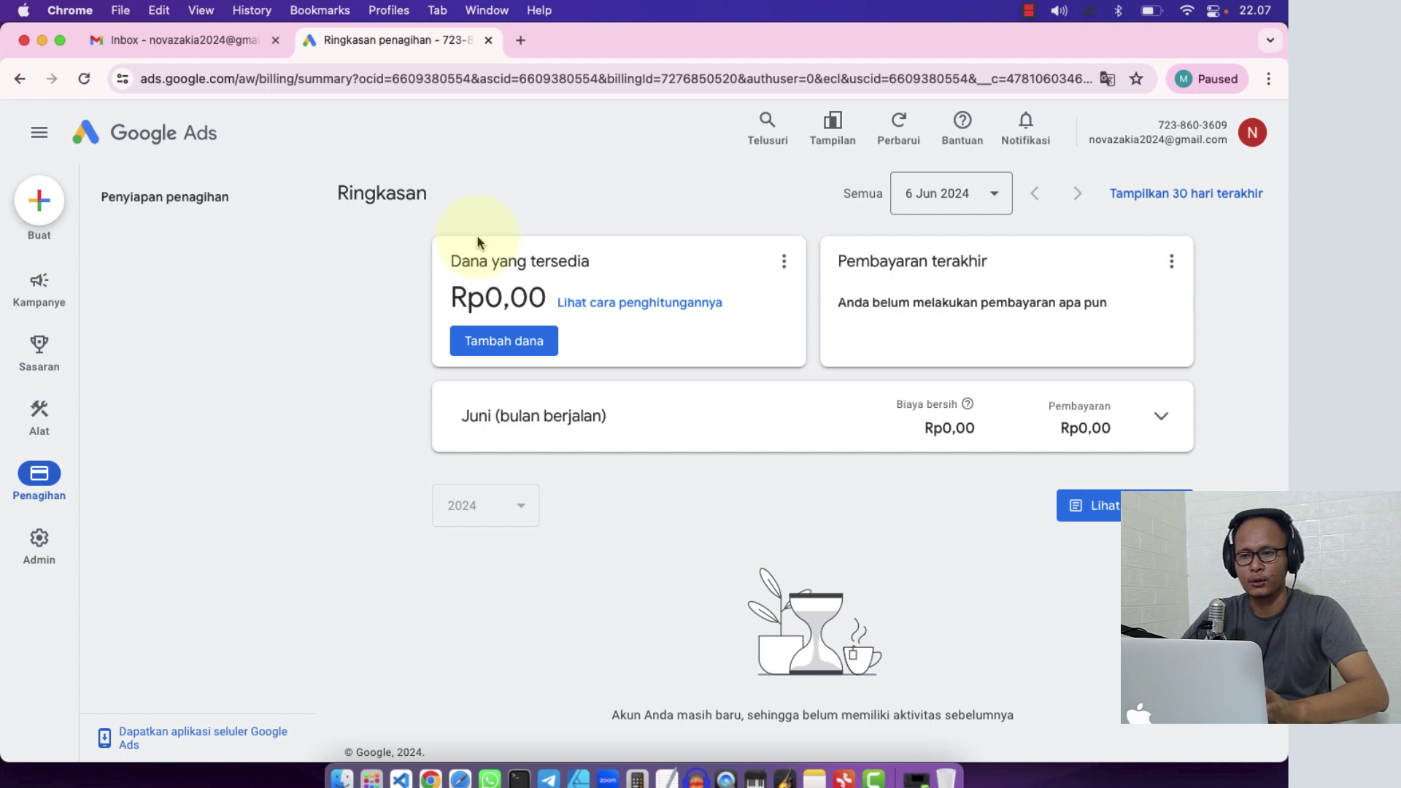
left_click(40, 474)
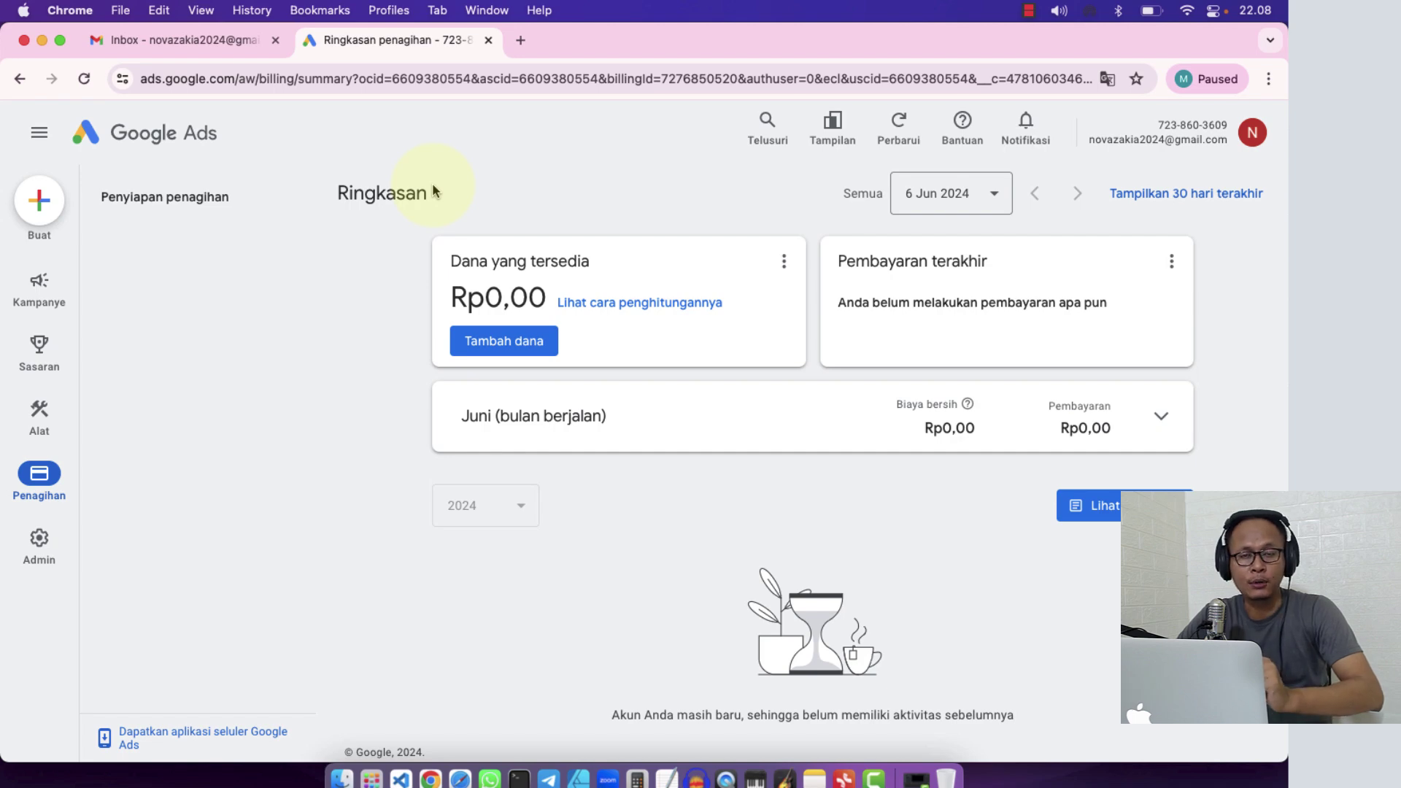
- Open Google in a new browser tab and search for "jasa pembuatan website"
left_click(523, 43)
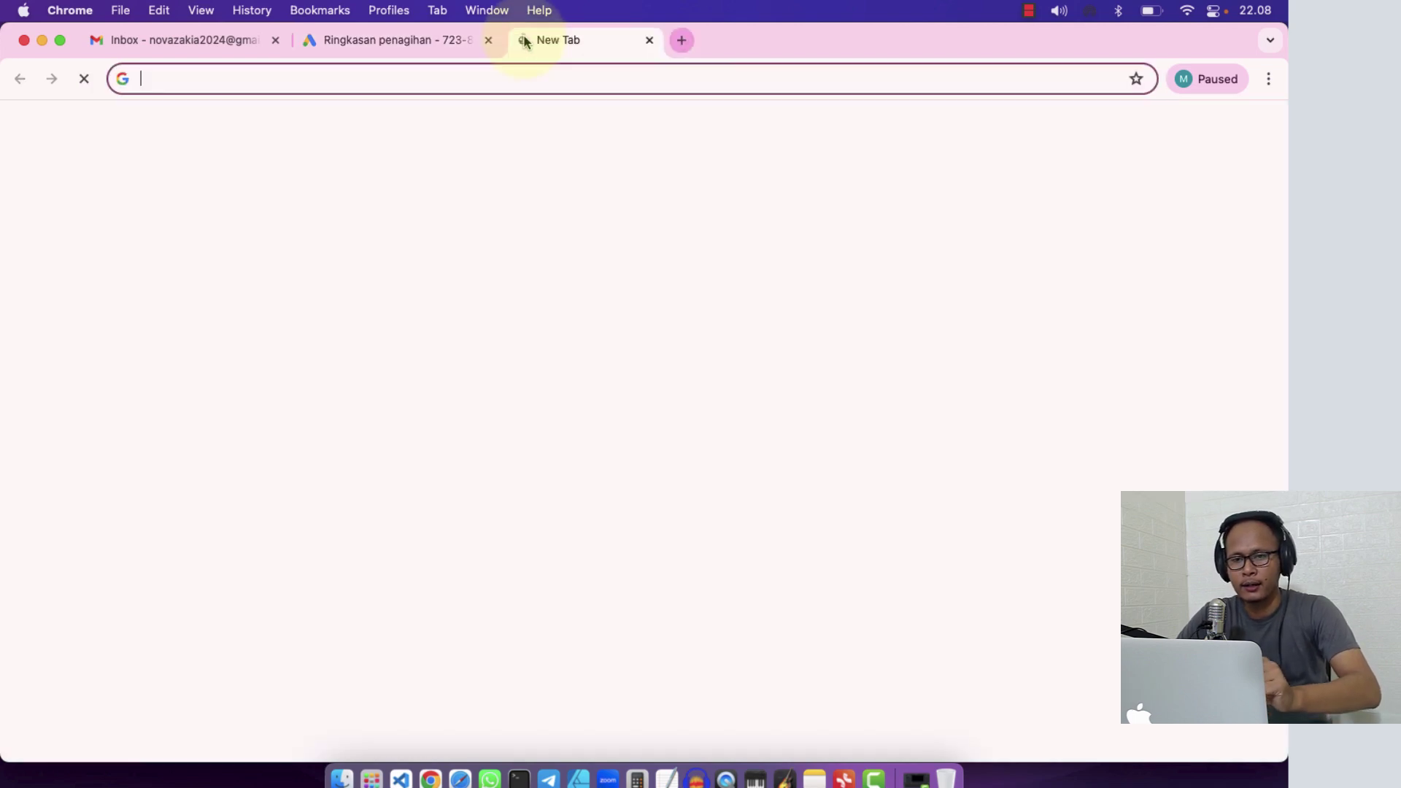
type("google")
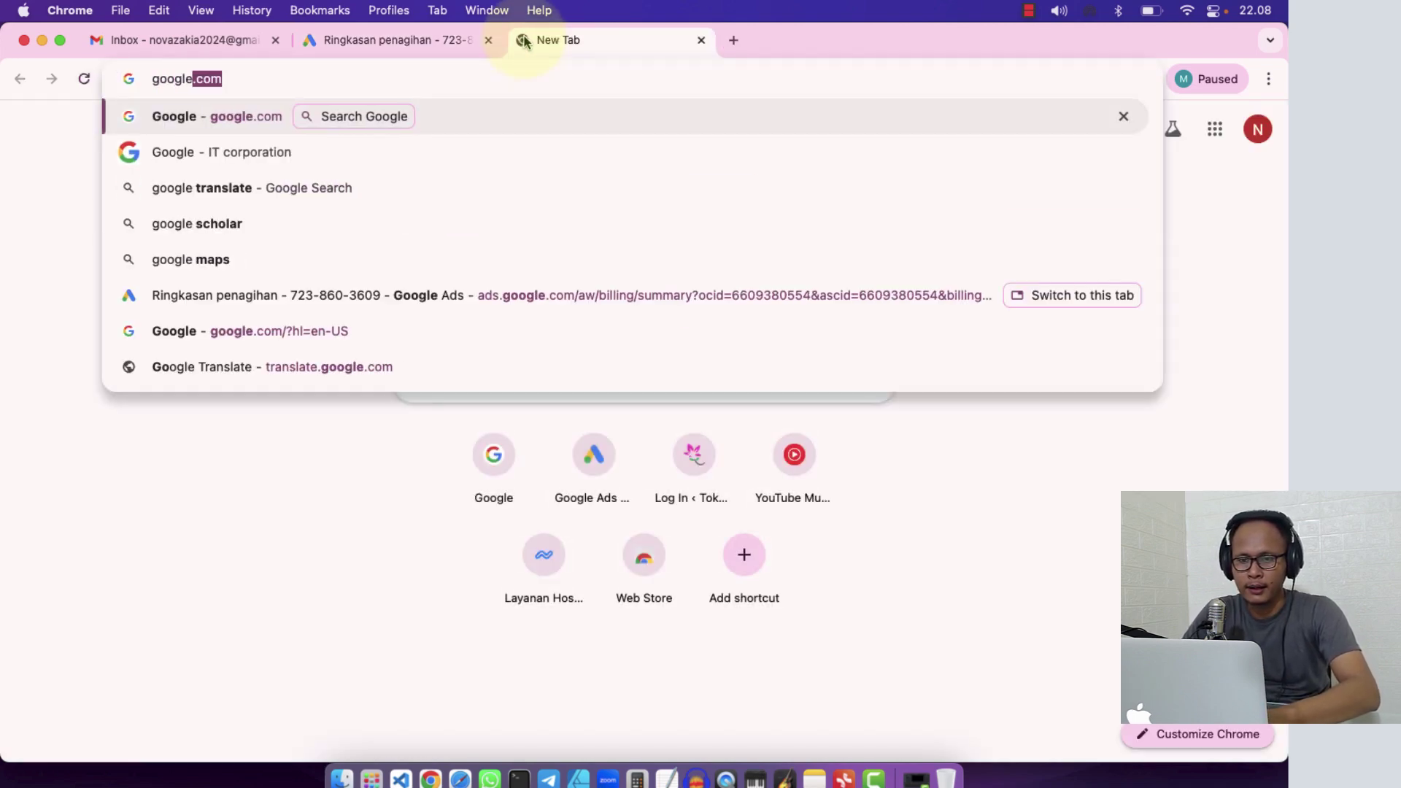
key("Return")
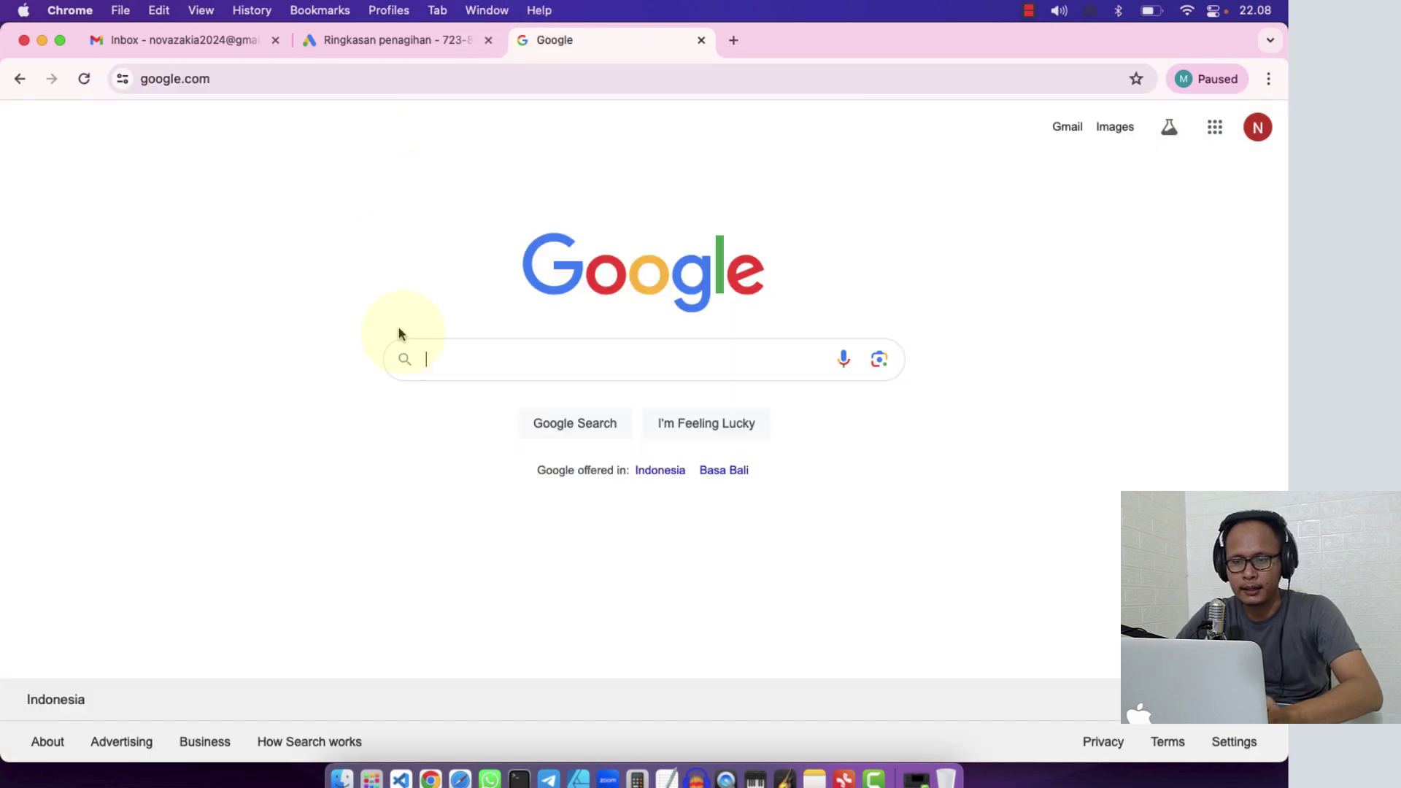
left_click(432, 359)
type("jasa pe.buatan")
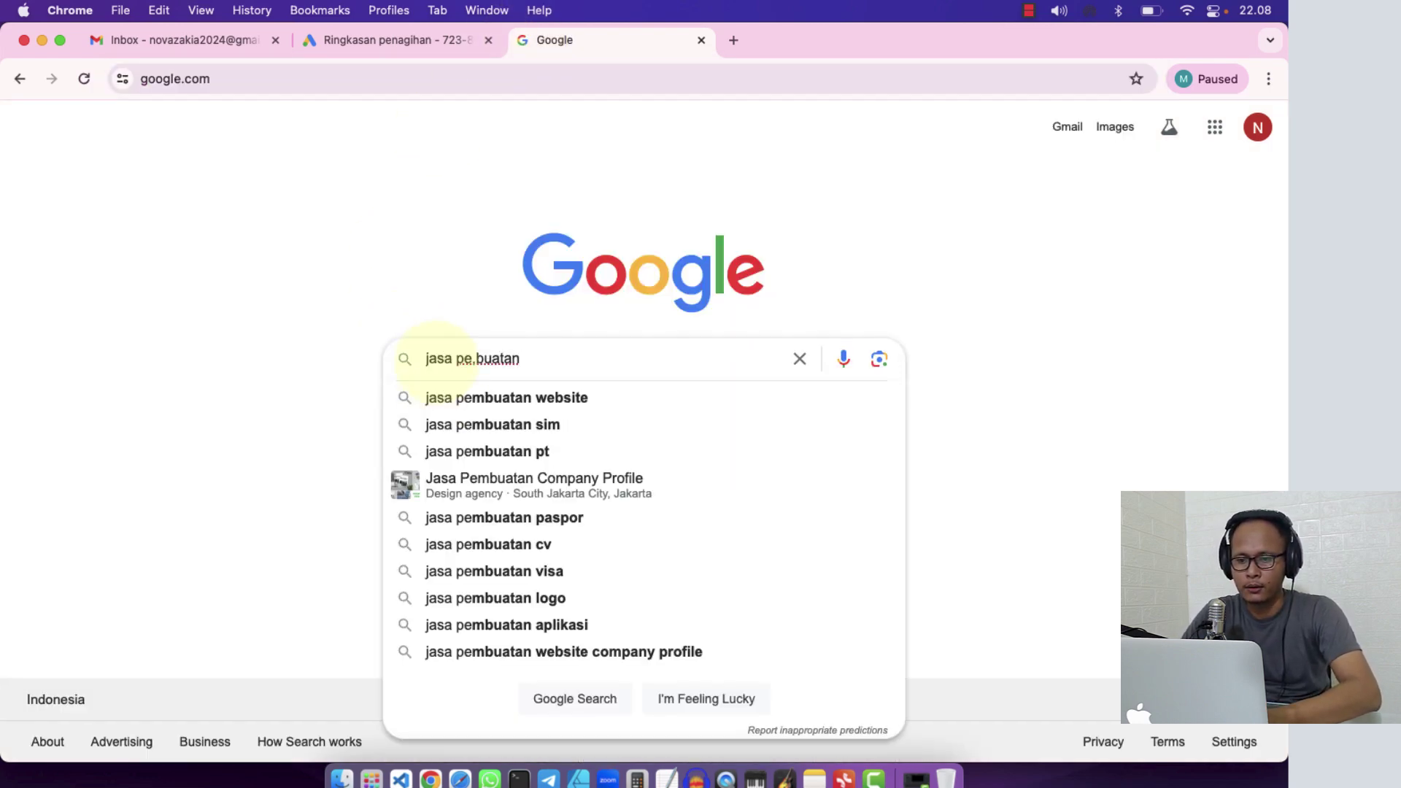
left_click(450, 398)
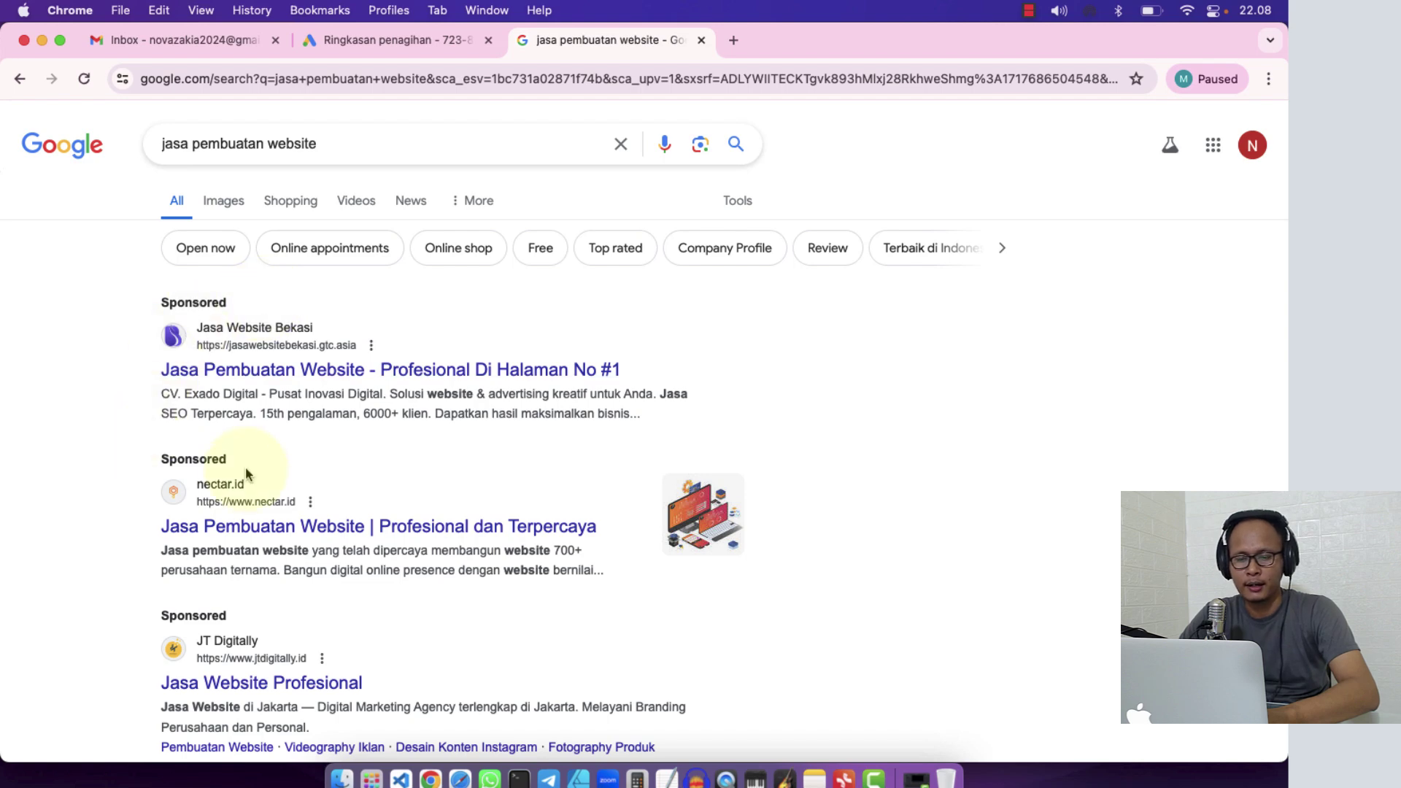
- Examine the sponsored ads in the search results and briefly revisit the Google Ads billing summary
scroll(204, 525, "down", 2)
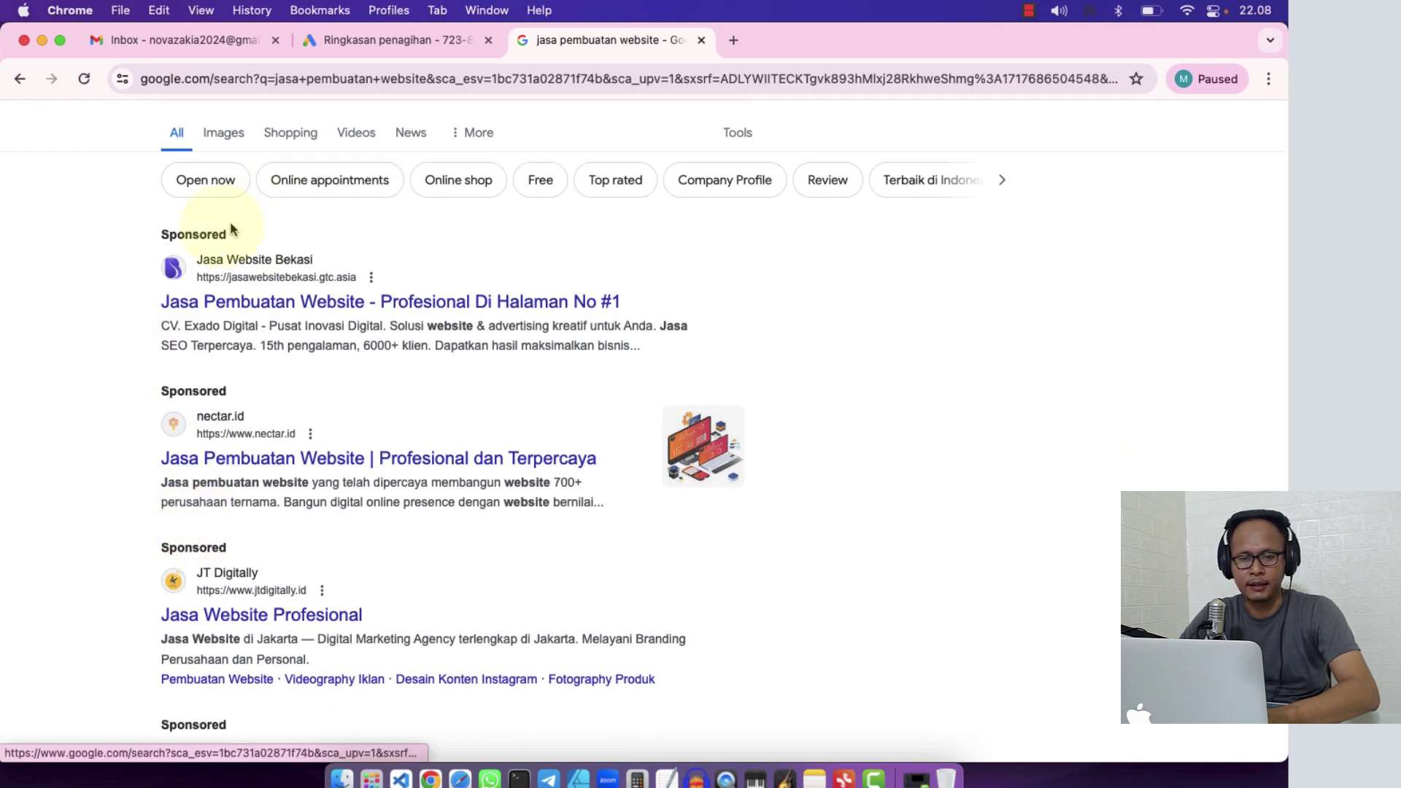
scroll(176, 558, "down", 5)
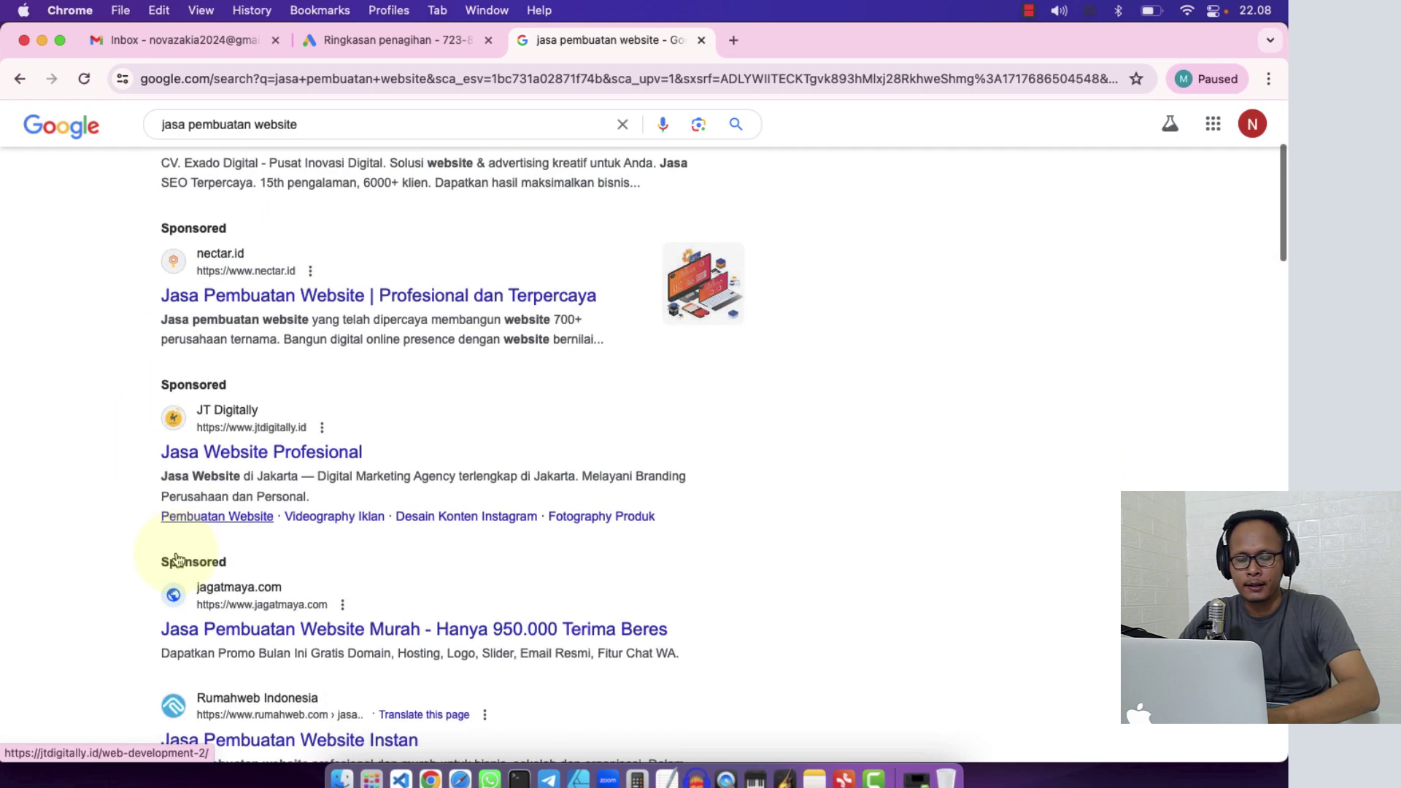
scroll(176, 559, "up", 7)
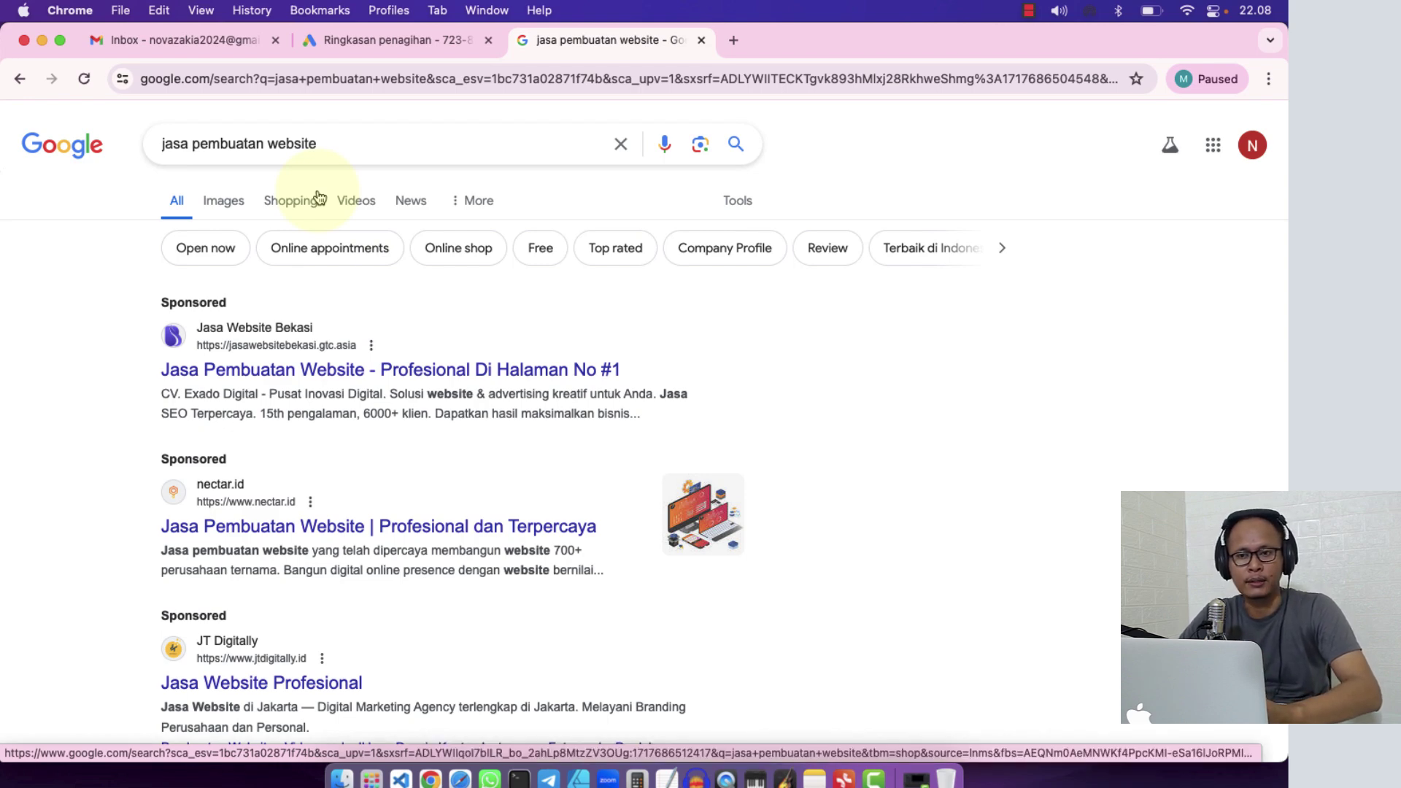
left_click(372, 41)
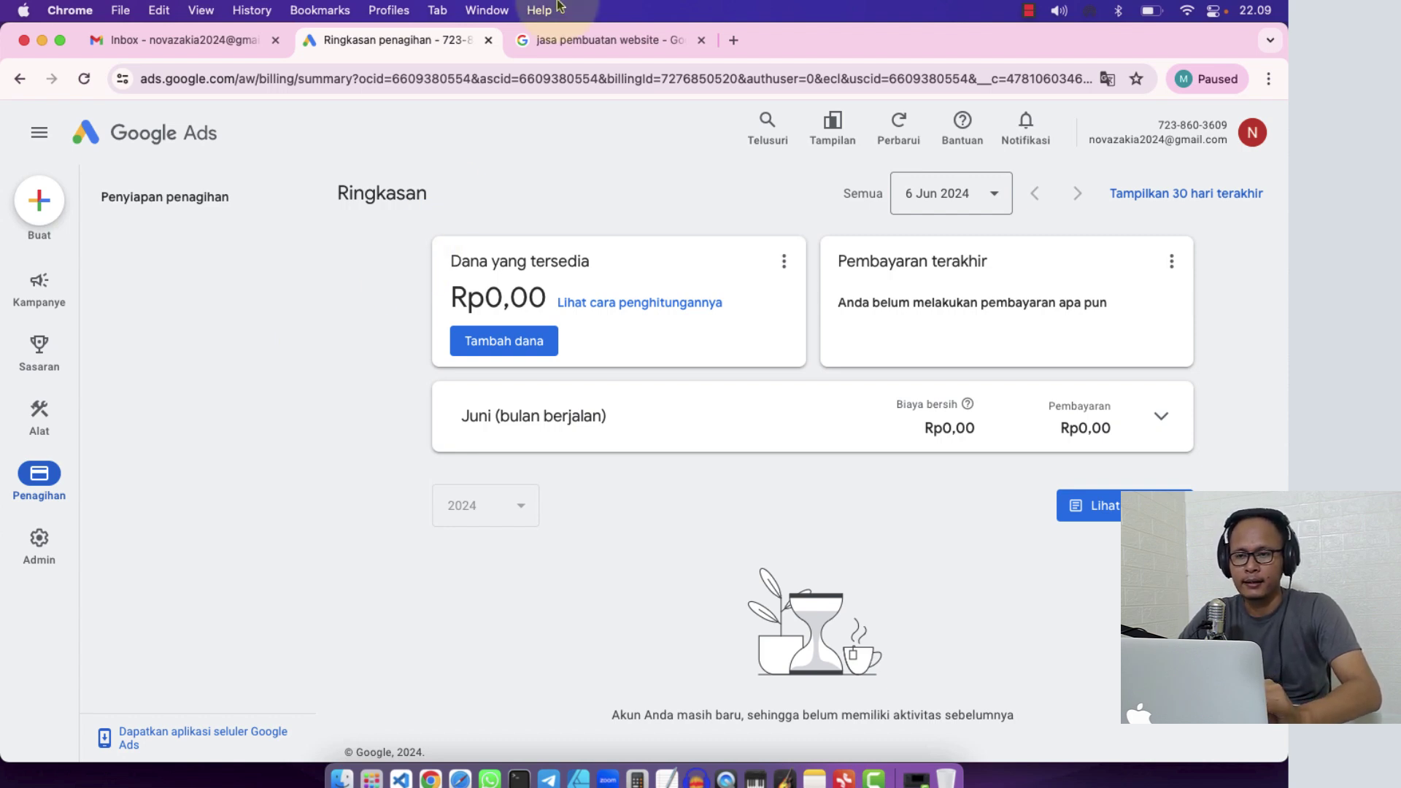
left_click(576, 40)
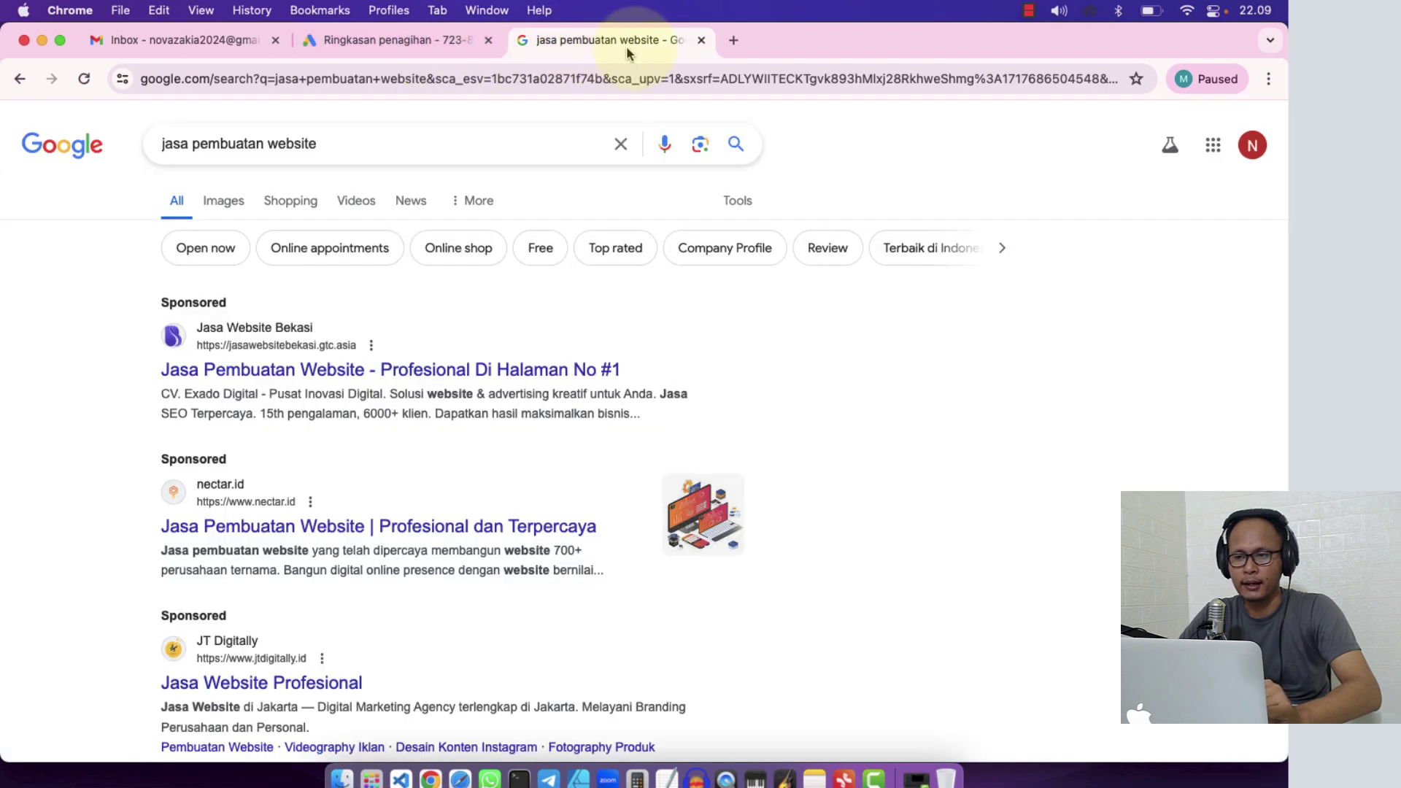
- Open the website pujianto.web.id in another new browser tab
left_click(733, 41)
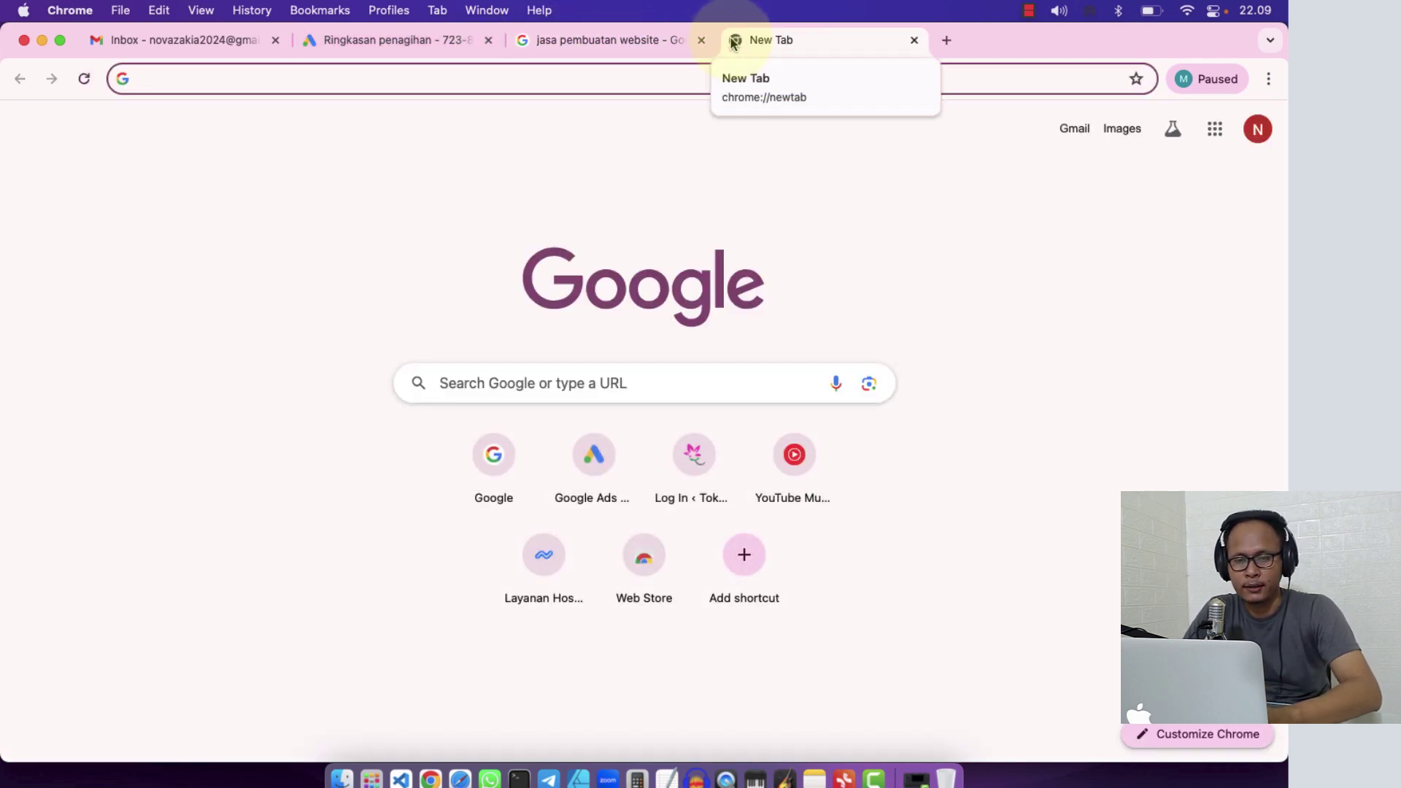
type("pujianto")
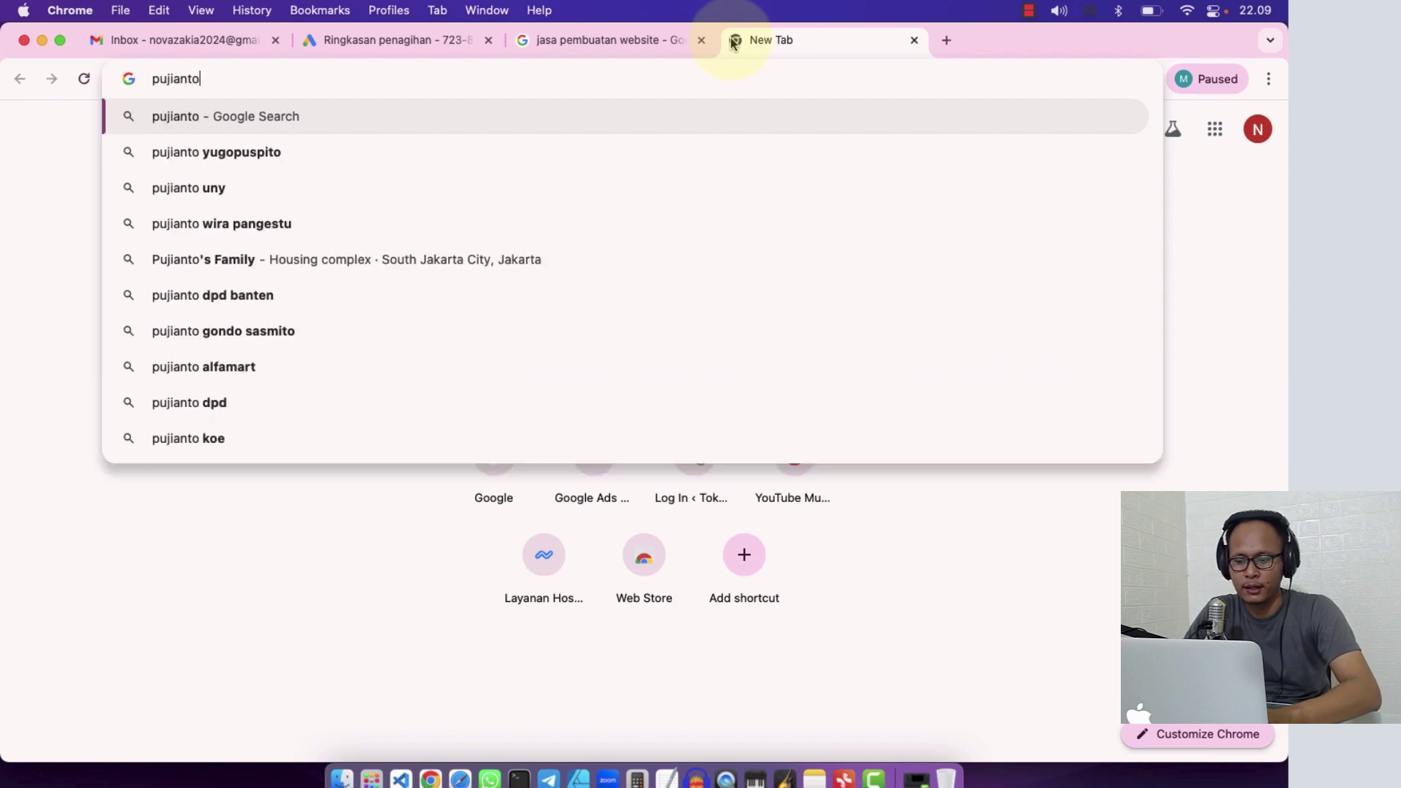
type(".web.id")
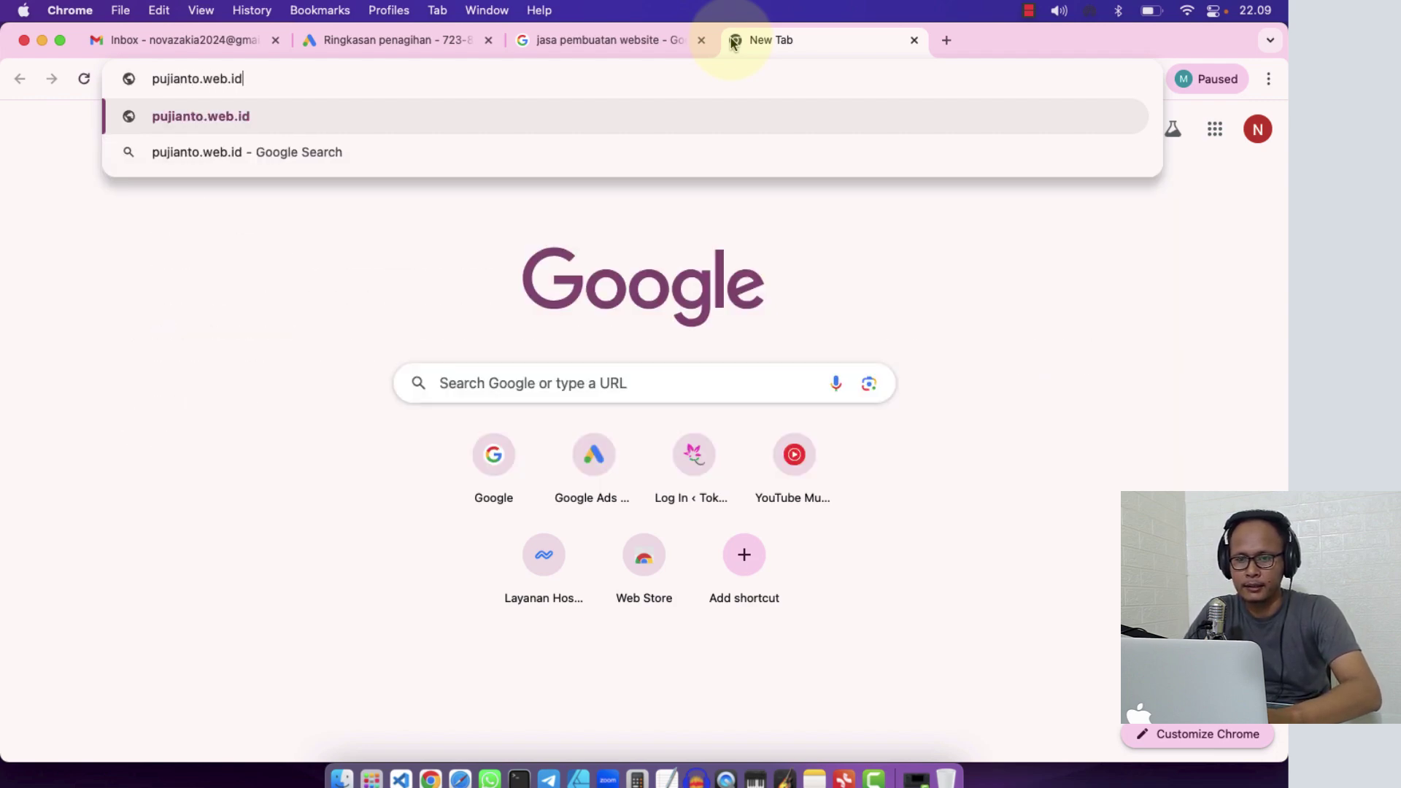
key("Return")
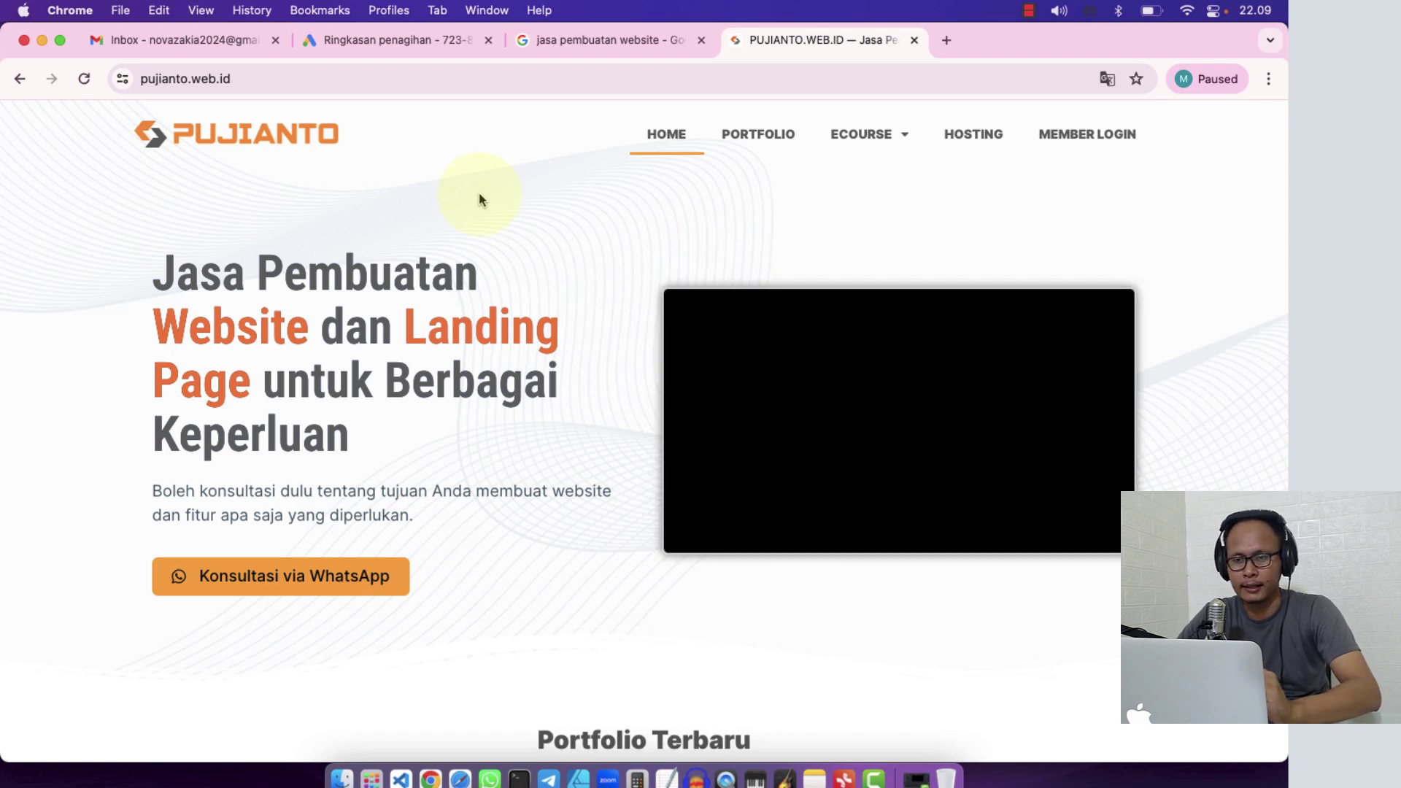
- Return to the Google Ads account and start creating a new campaign
left_click(387, 46)
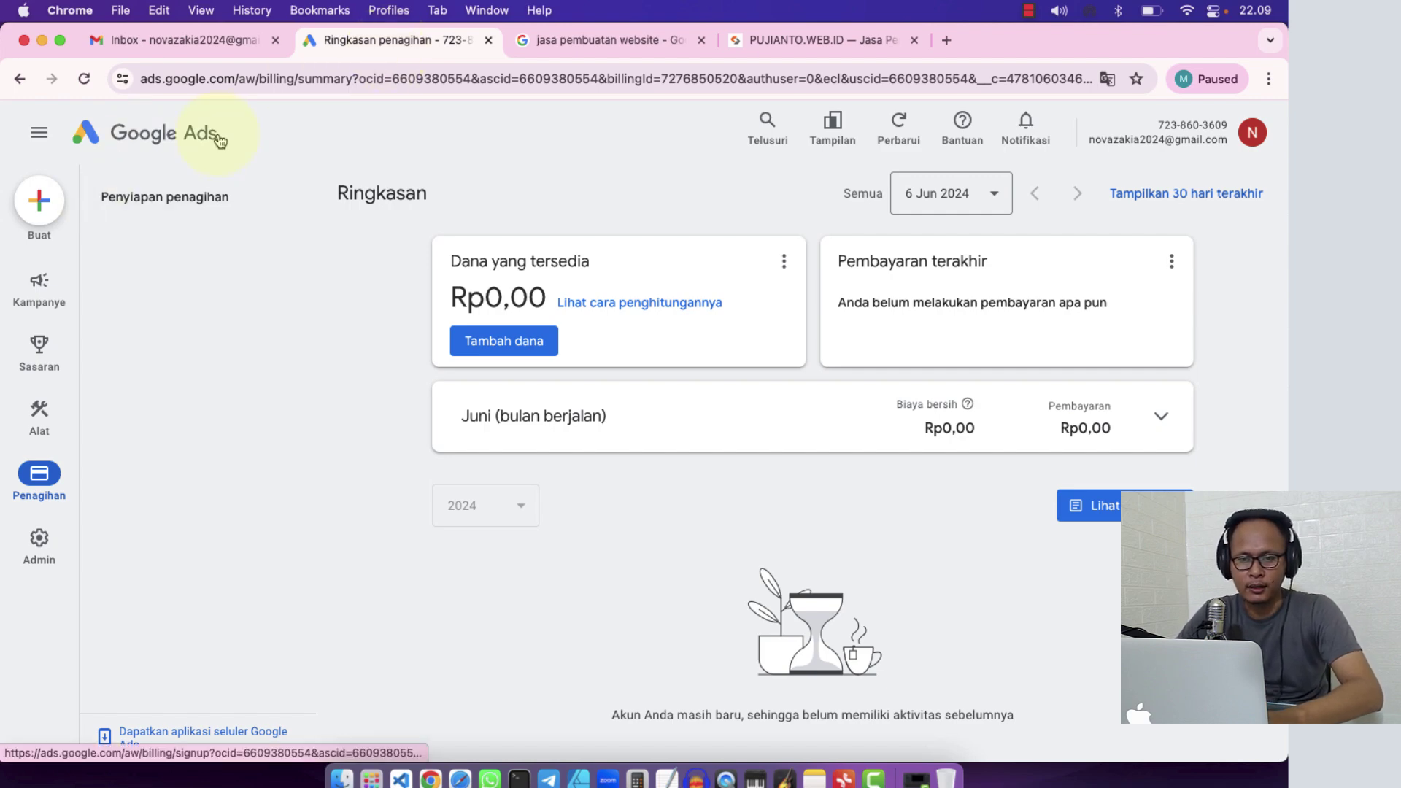
left_click(32, 203)
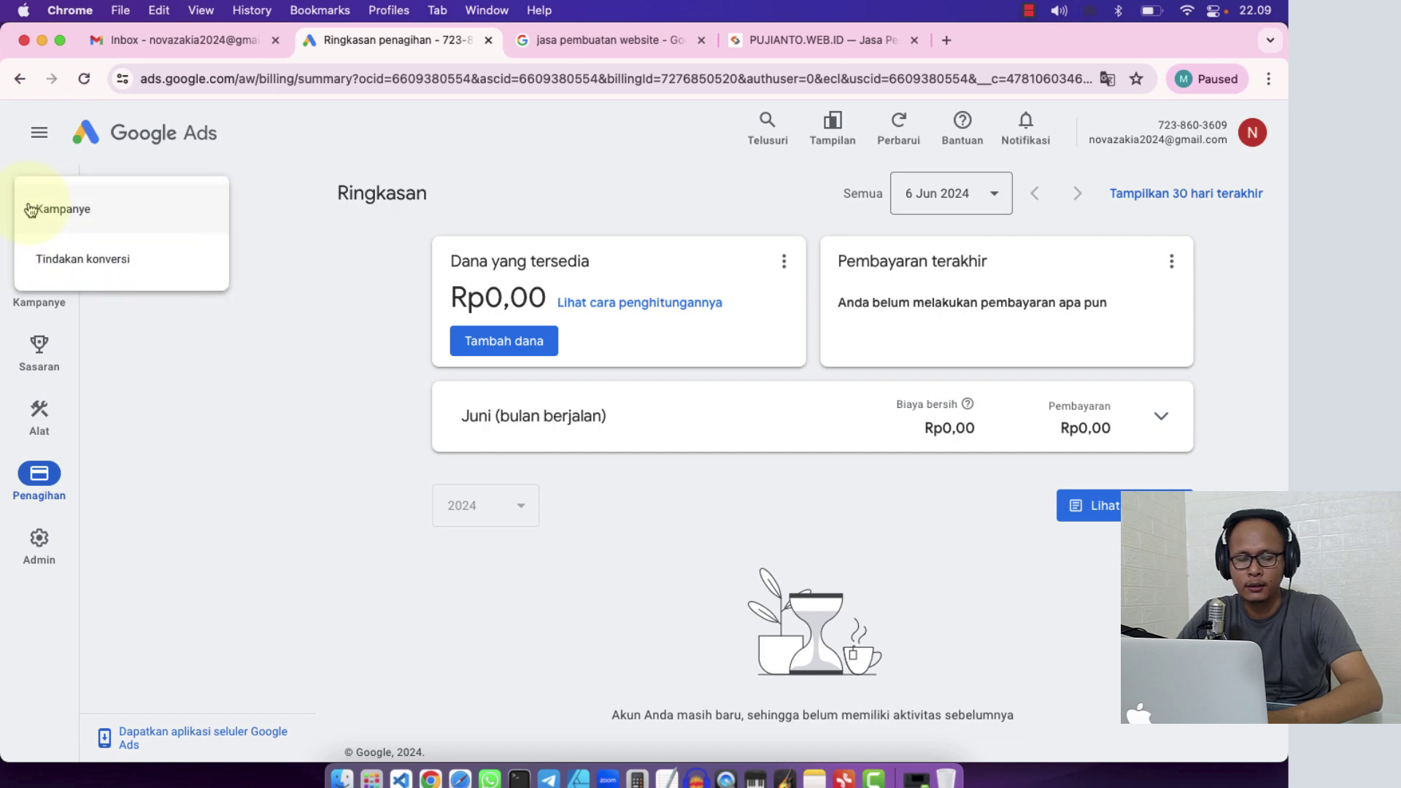
left_click(72, 211)
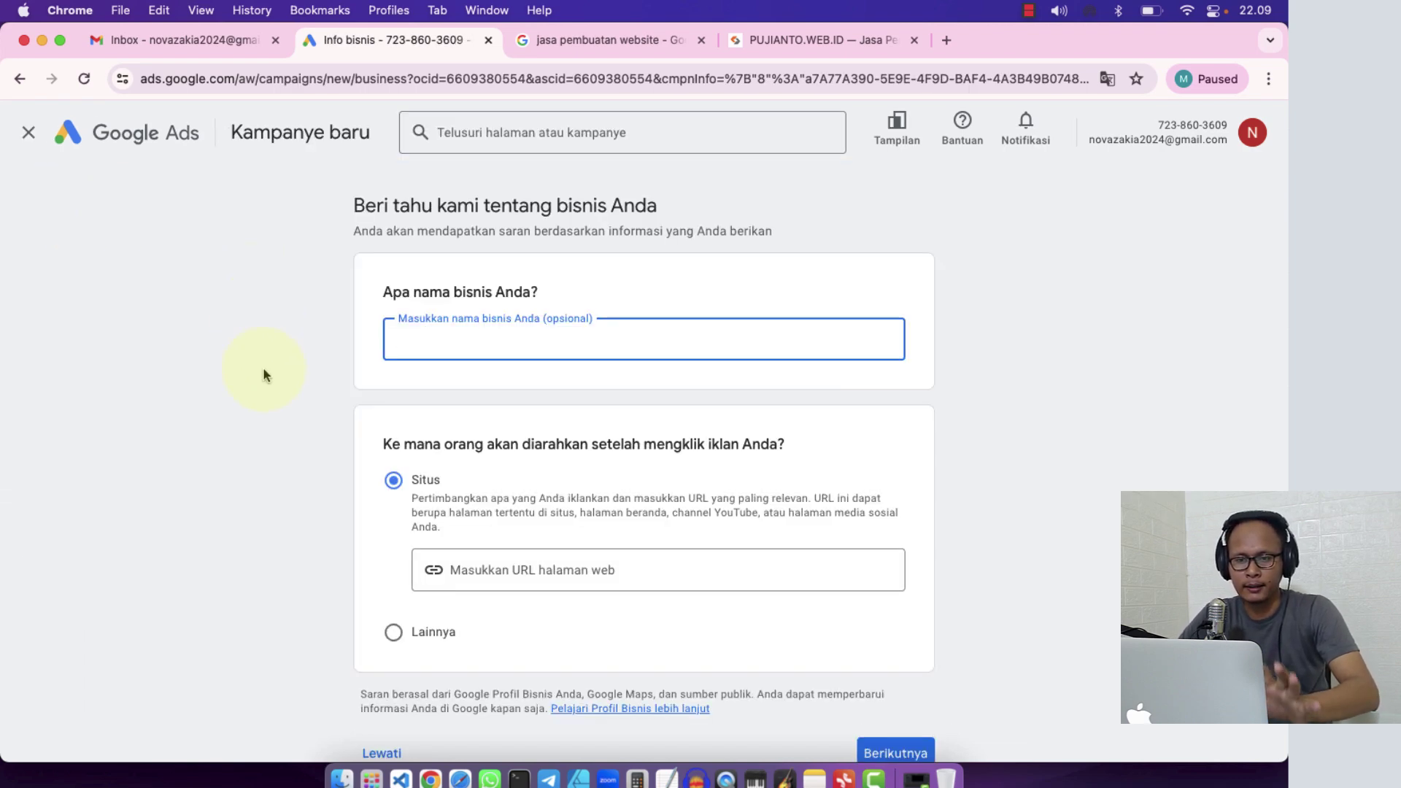
- Enter PUJIANTO WEB INDONESIA as the business name for the new campaign
scroll(264, 375, "down", 2)
scroll(264, 375, "up", 2)
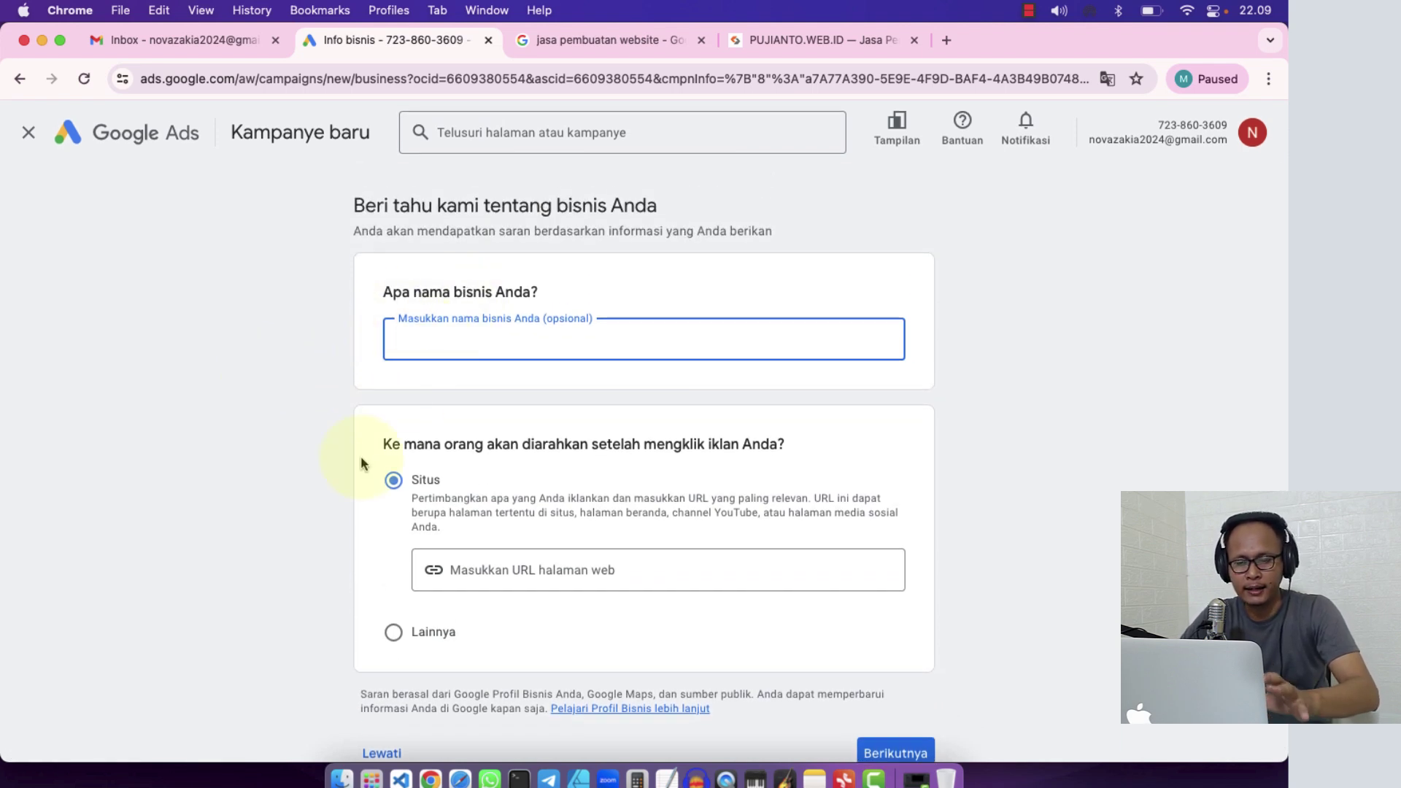
scroll(361, 457, "down", 1)
scroll(360, 457, "up", 2)
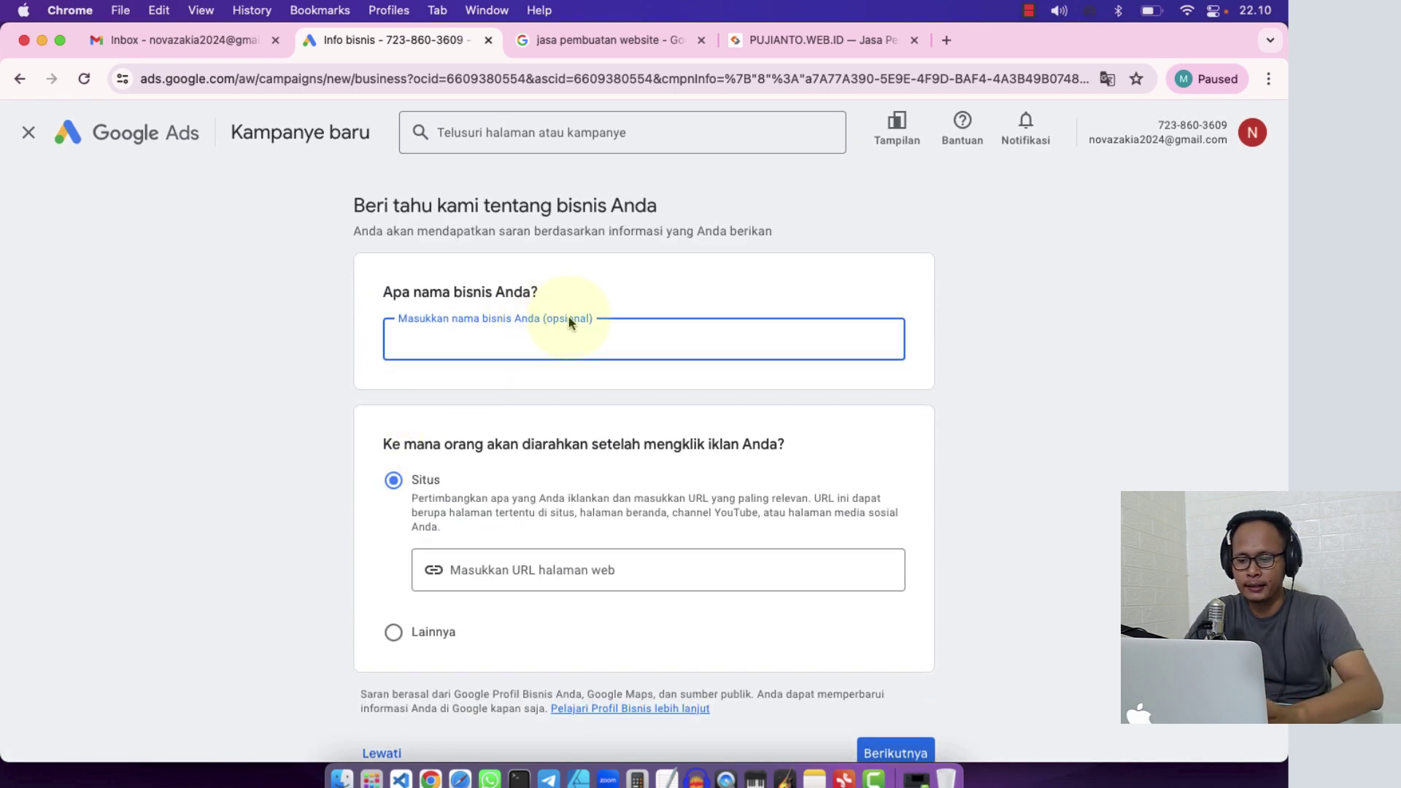
type("PUJIANTO ")
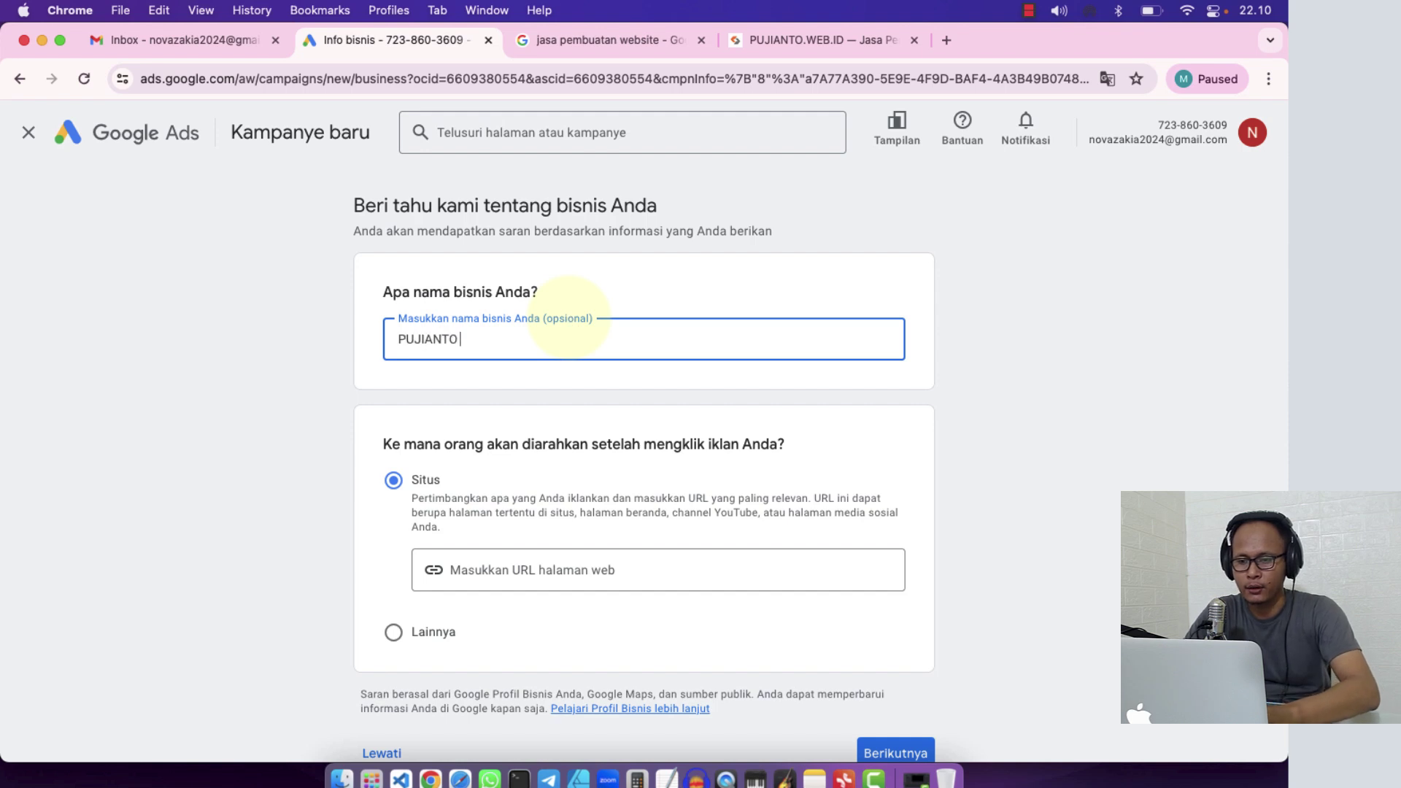
type("WEB INDONESIA")
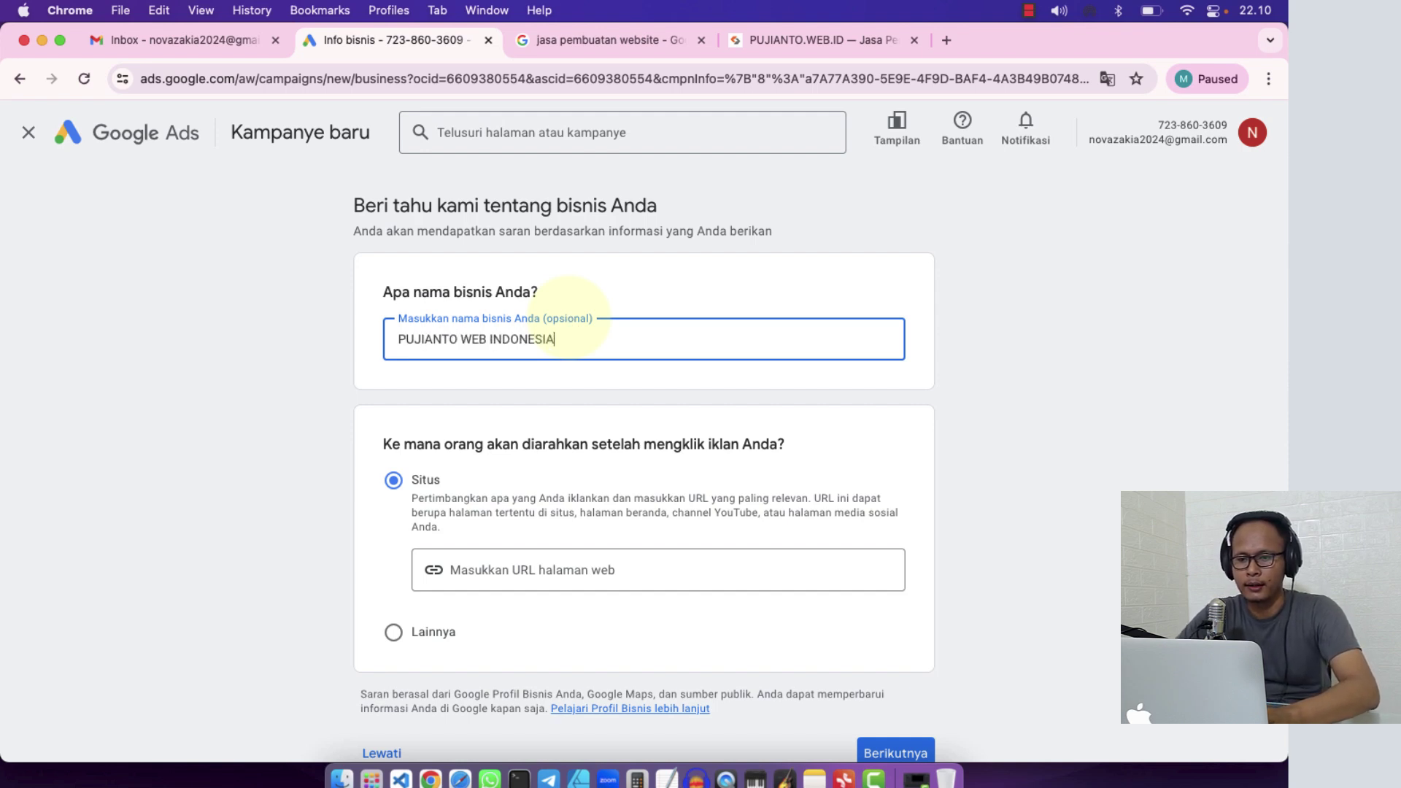
left_click(292, 411)
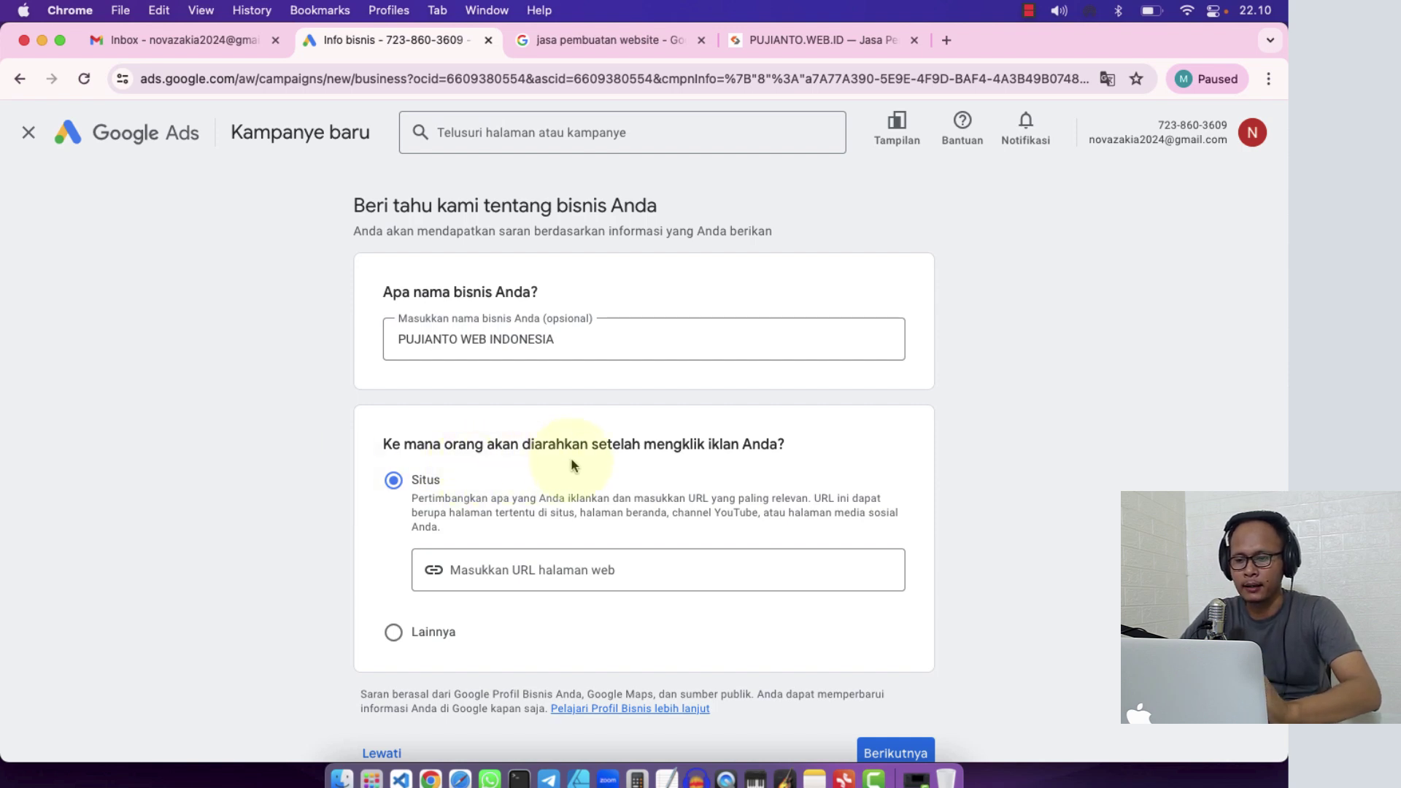
- Try the Lainnya option as the destination for ad visitors and switch the choice back to Situs
scroll(299, 508, "down", 3)
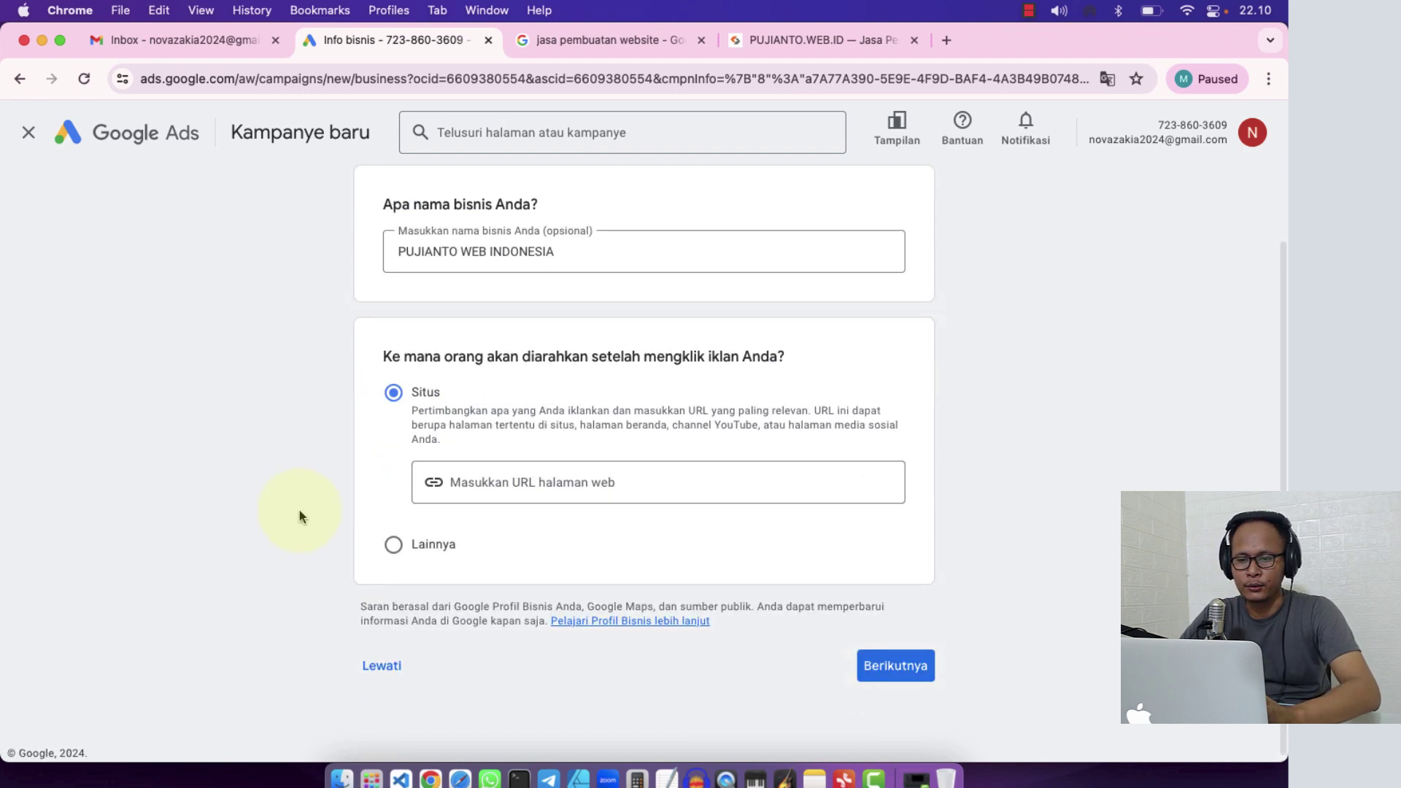
left_click(395, 540)
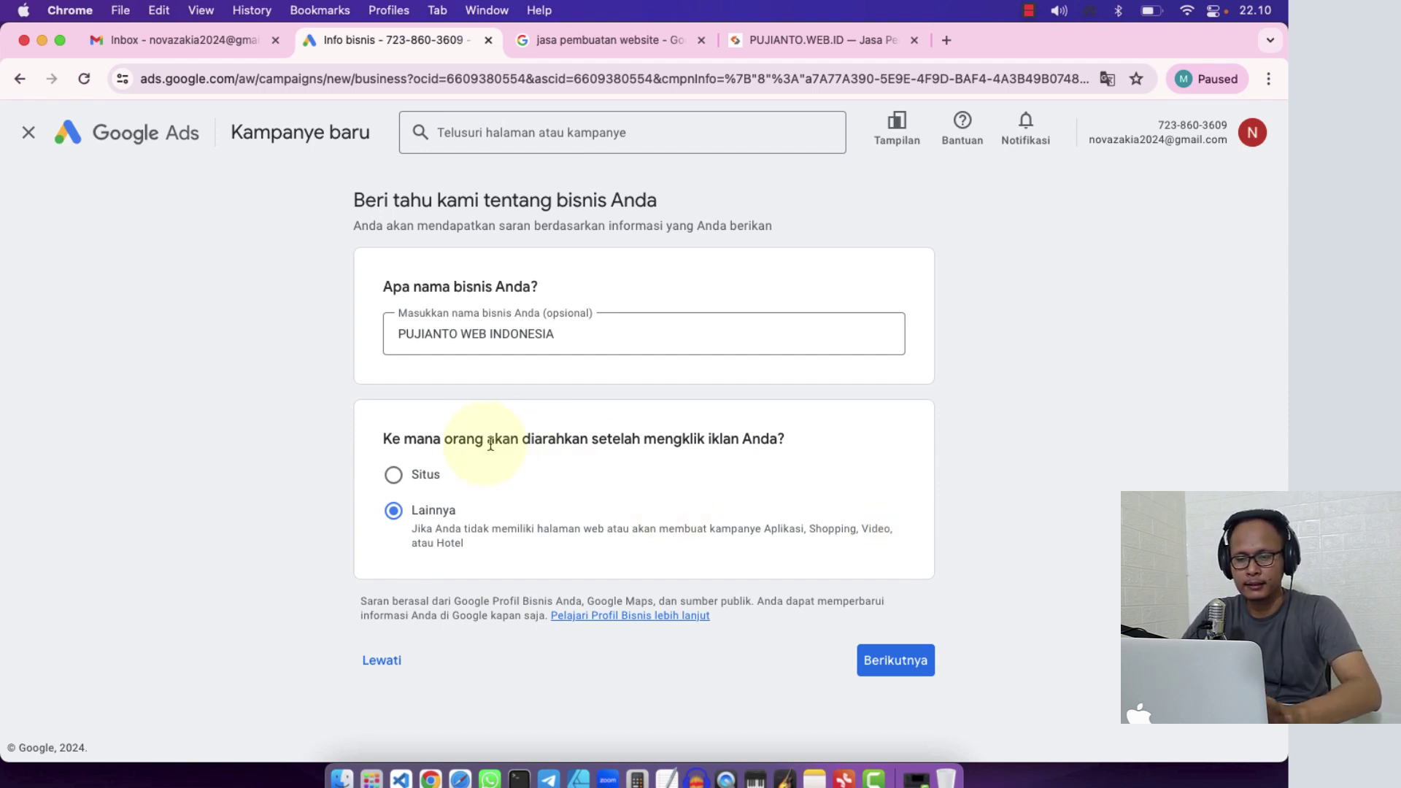
left_click(394, 475)
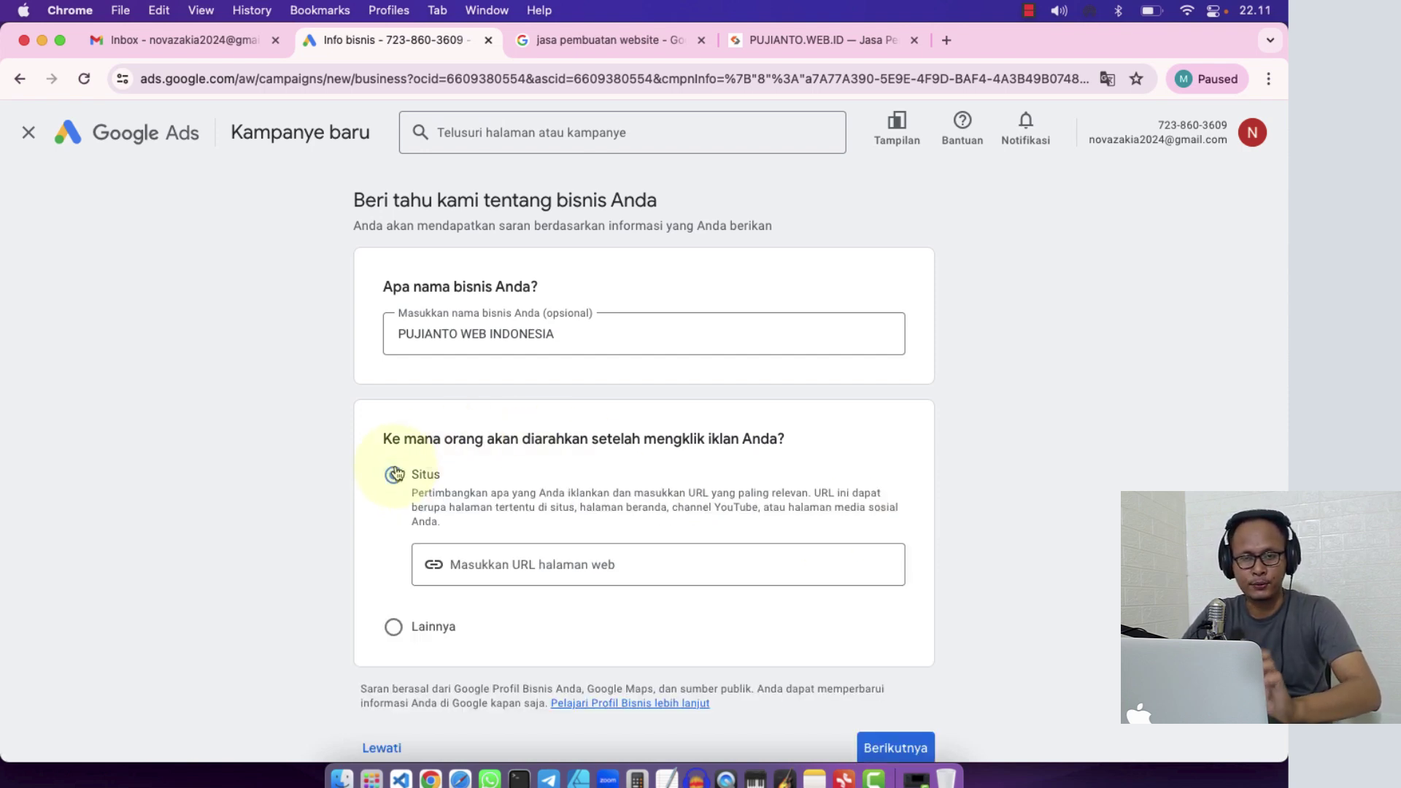
- Copy the address of the pujianto.web.id site and paste it as the web page URL for ad visitors
left_click(500, 566)
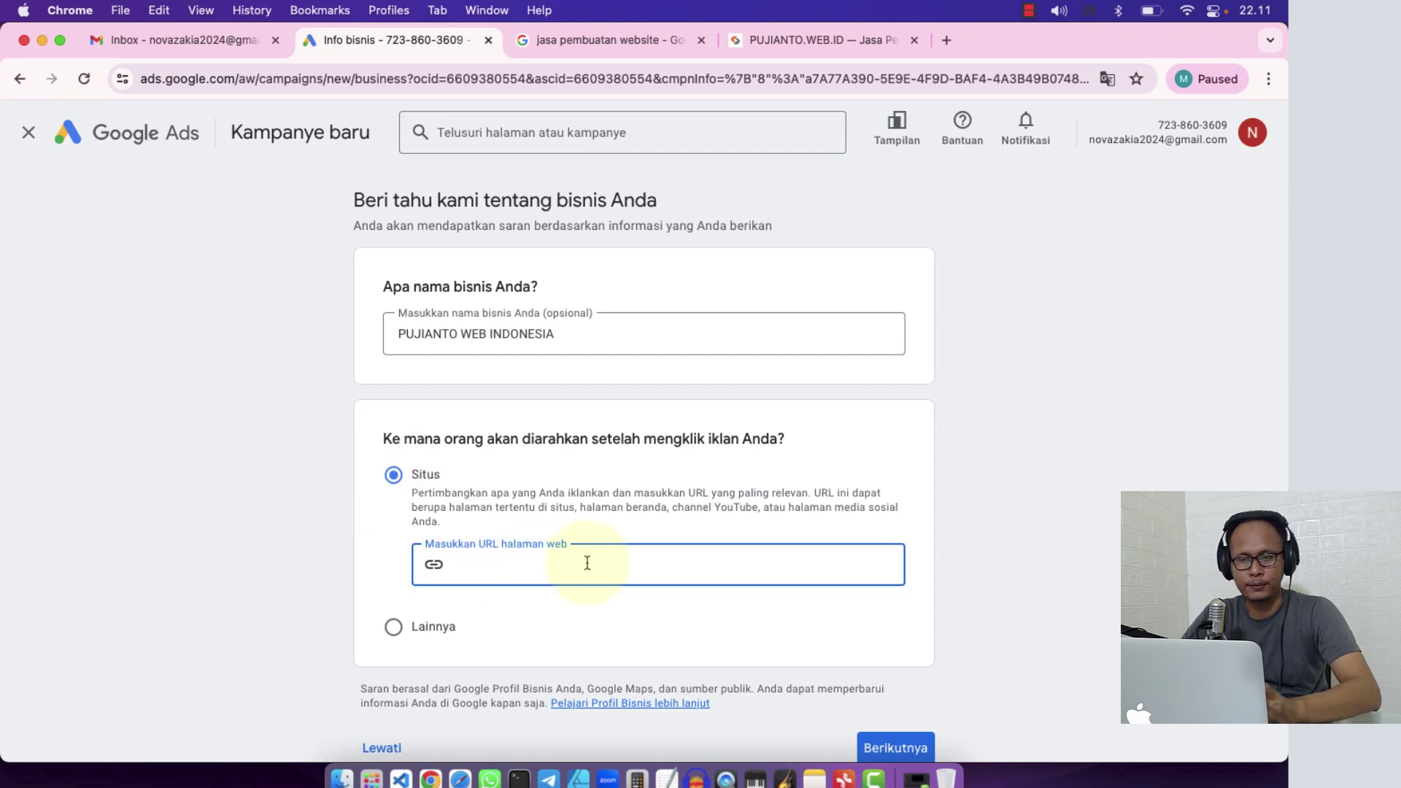
left_click(812, 40)
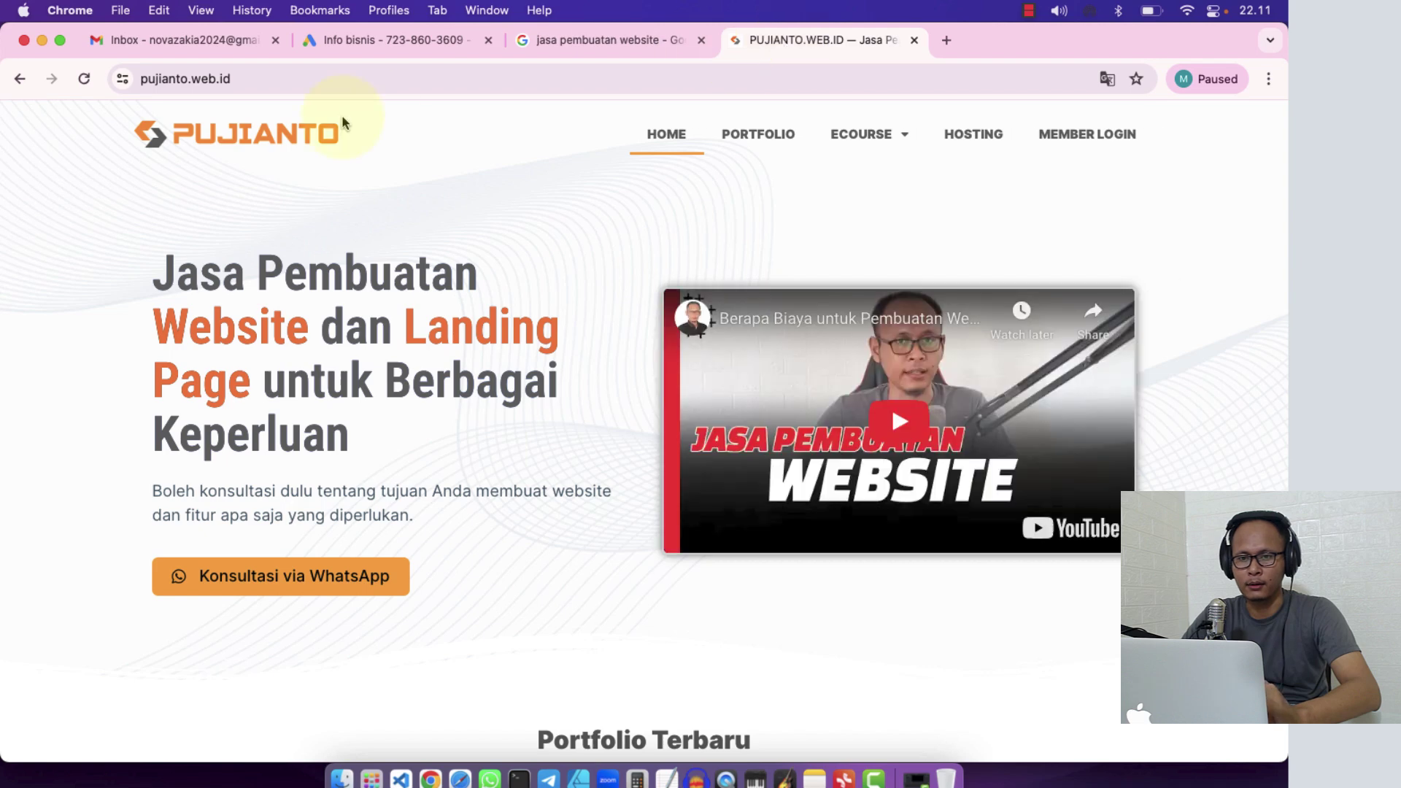
left_click(257, 79)
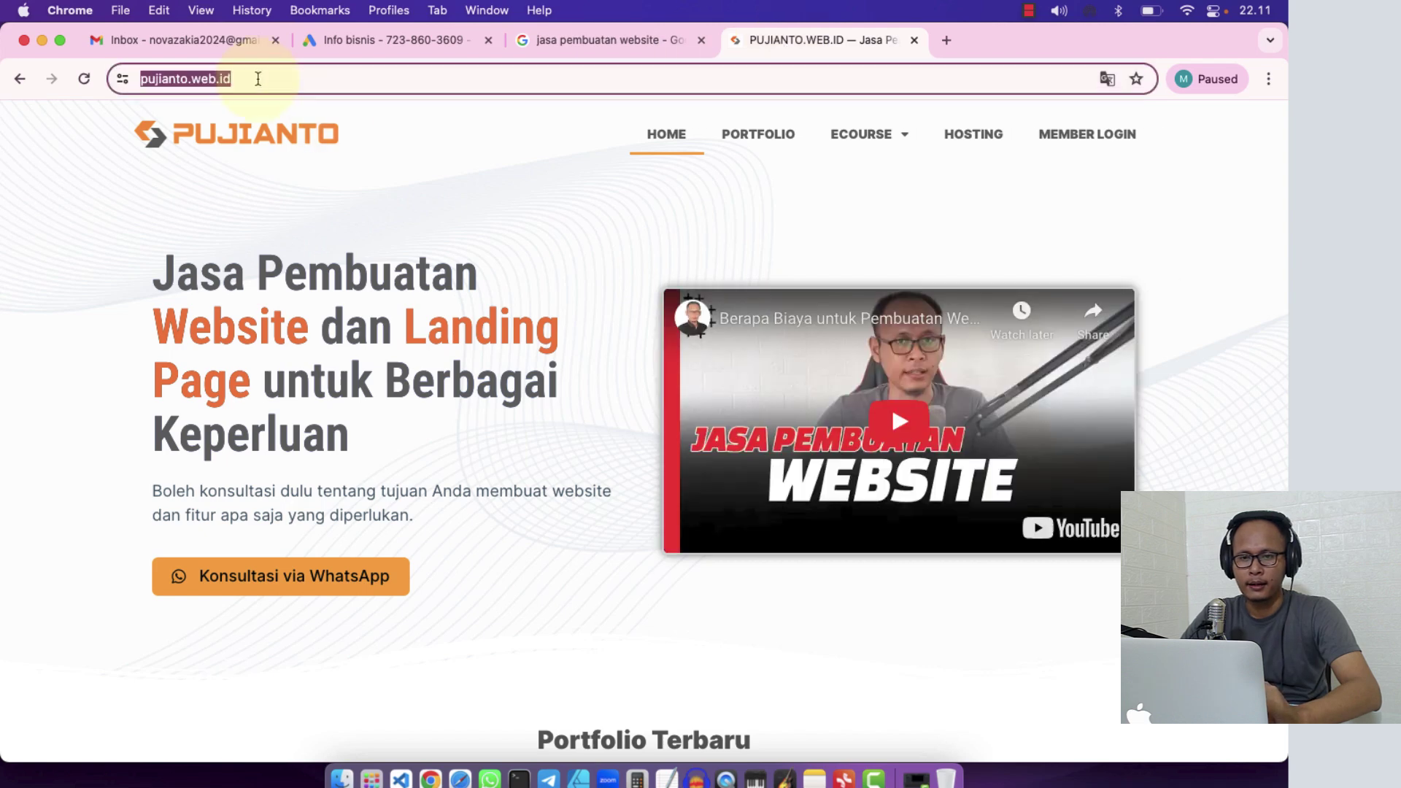
right_click(190, 79)
left_click(235, 197)
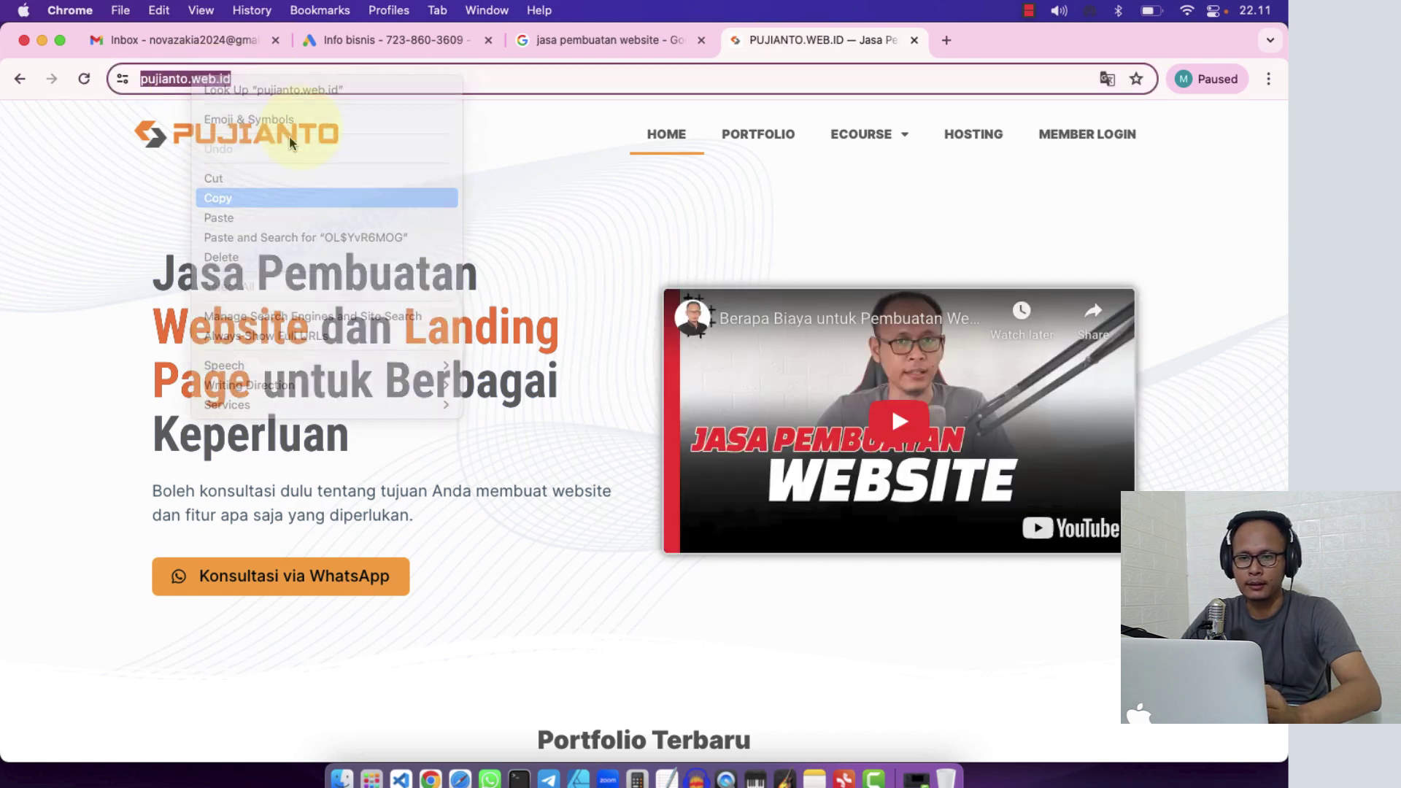
left_click(392, 44)
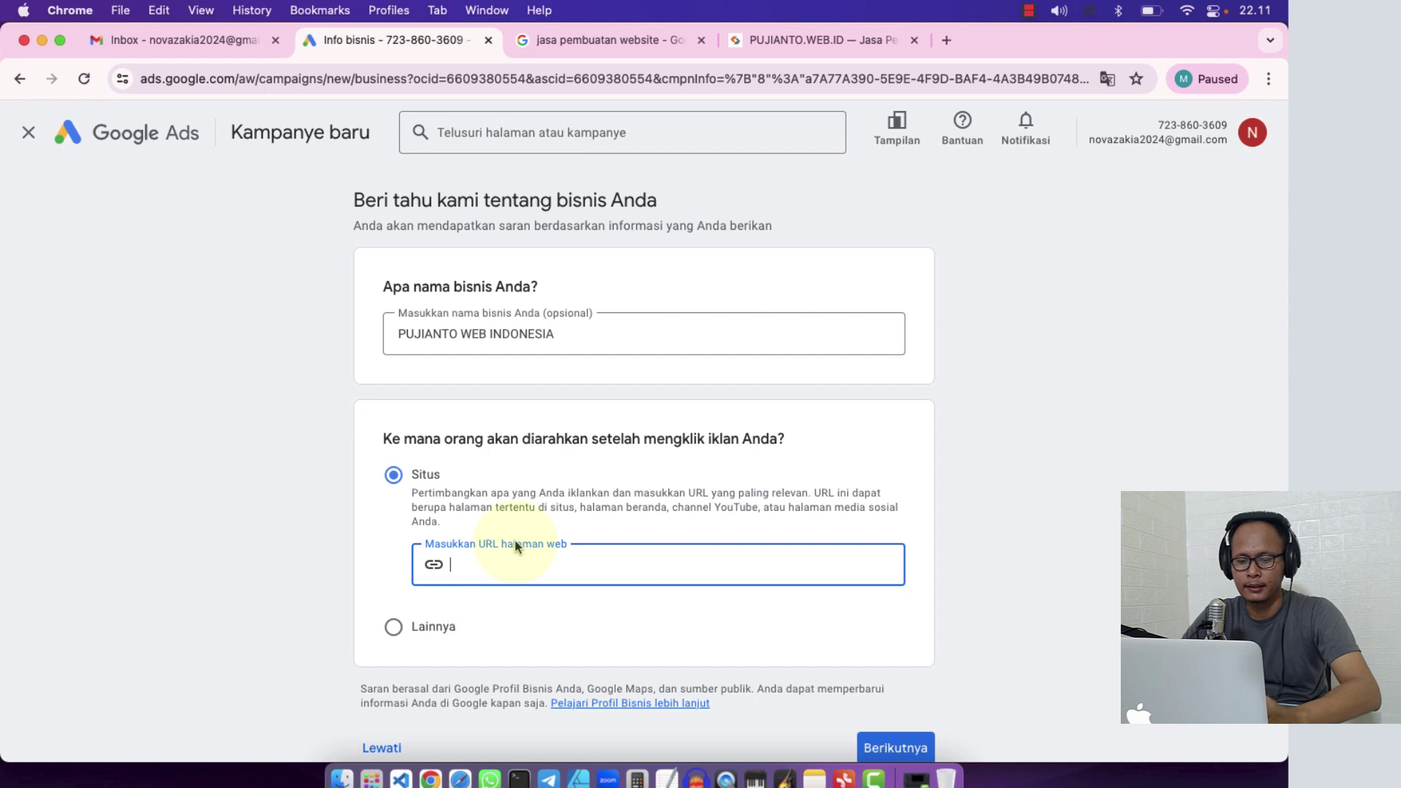
key("super+v")
left_click(260, 563)
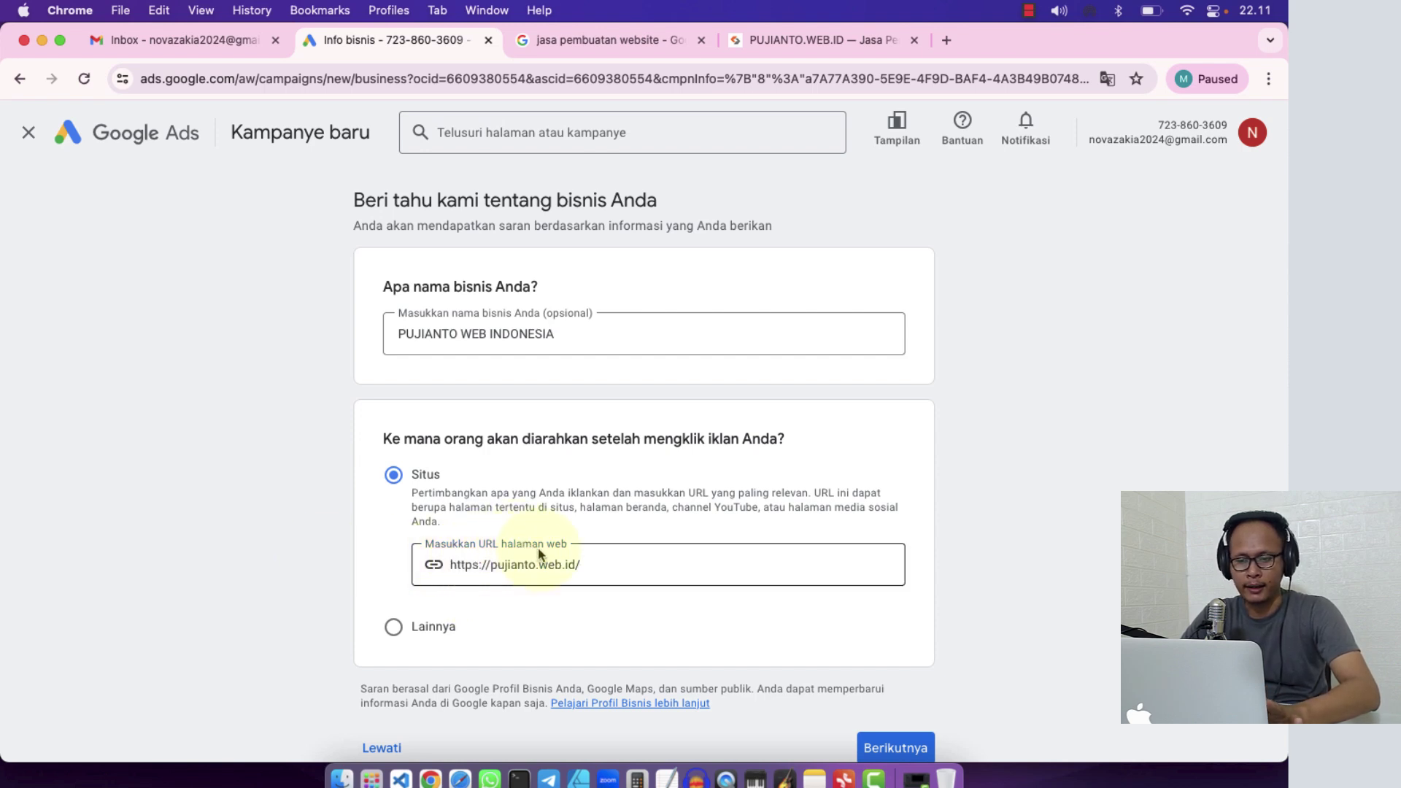
left_click_drag(490, 565, 448, 567)
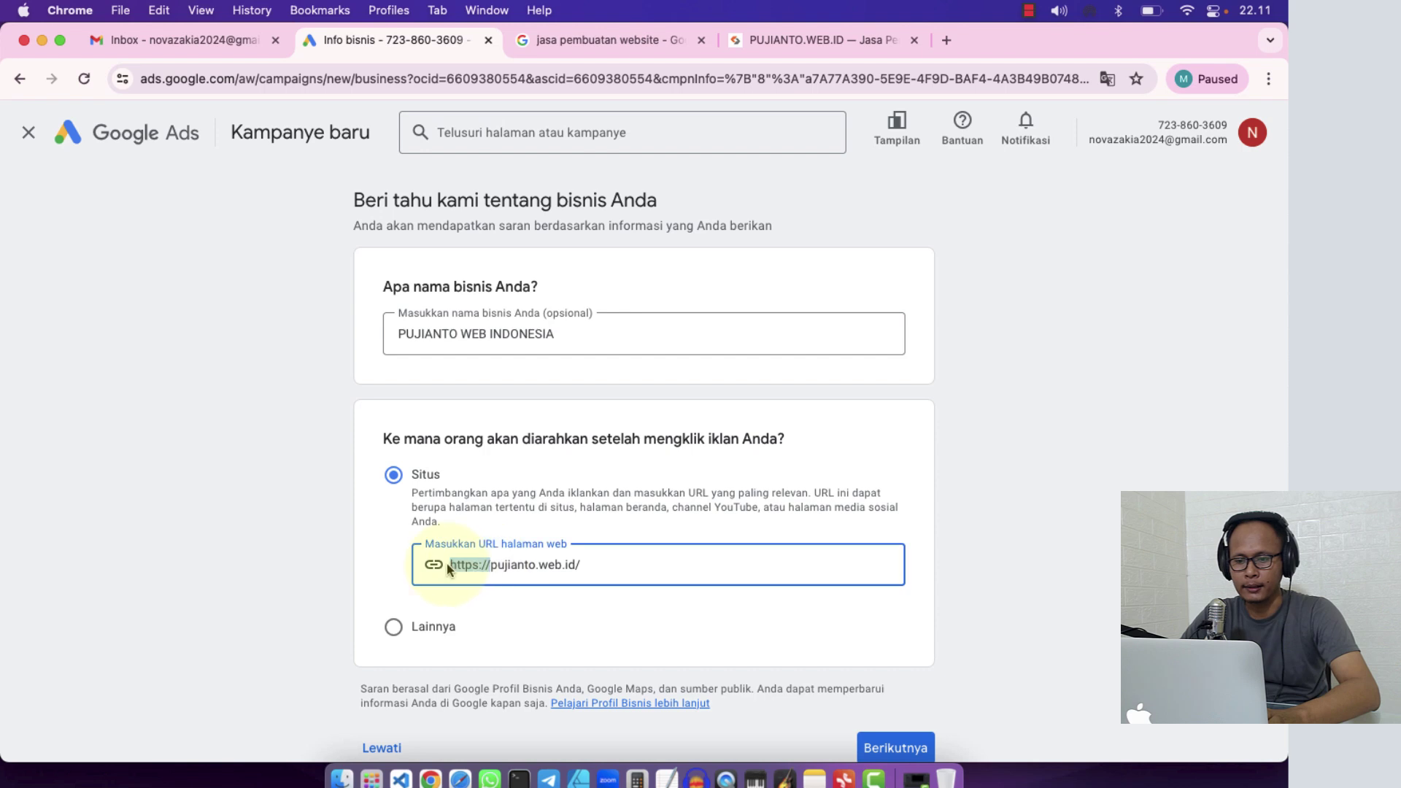
left_click(582, 564)
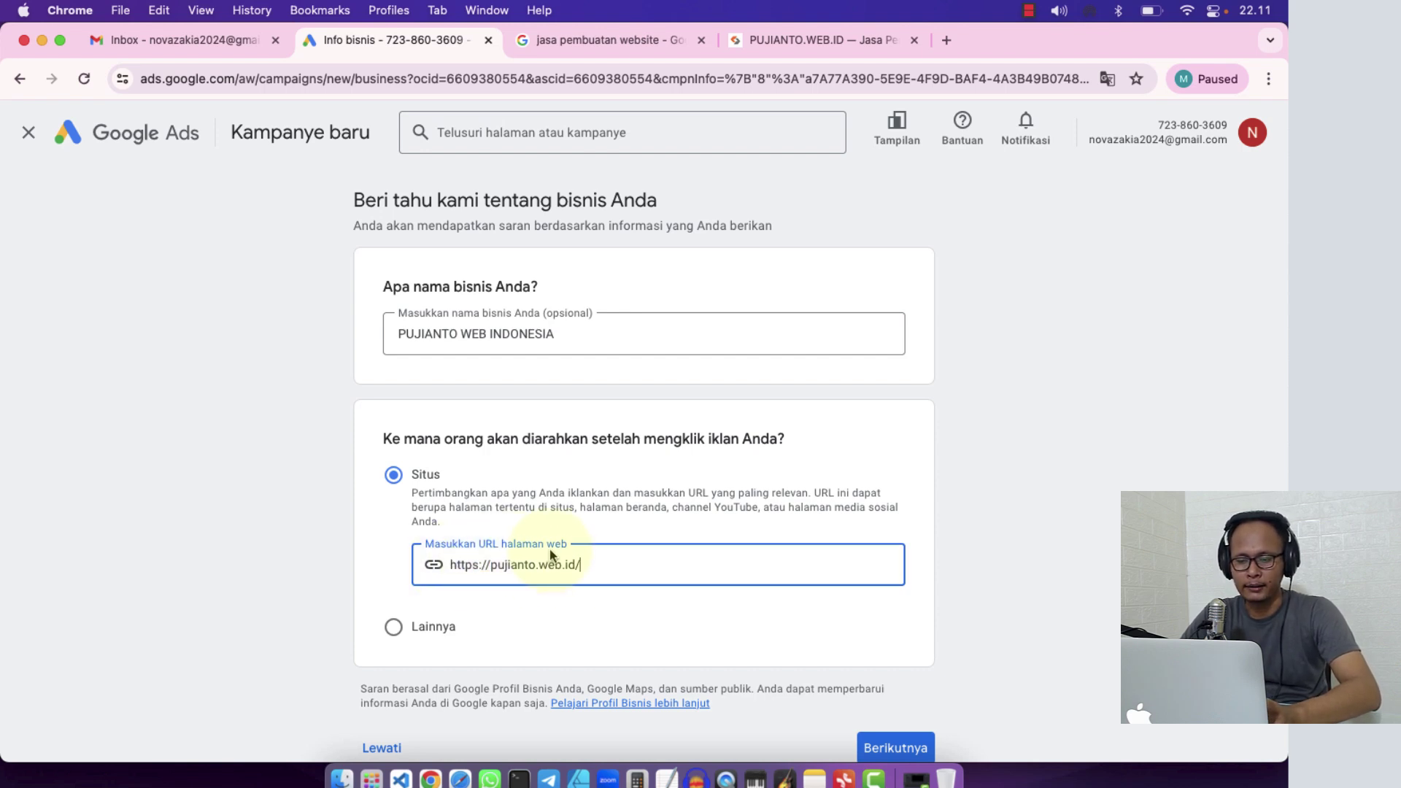
left_click_drag(491, 563, 439, 569)
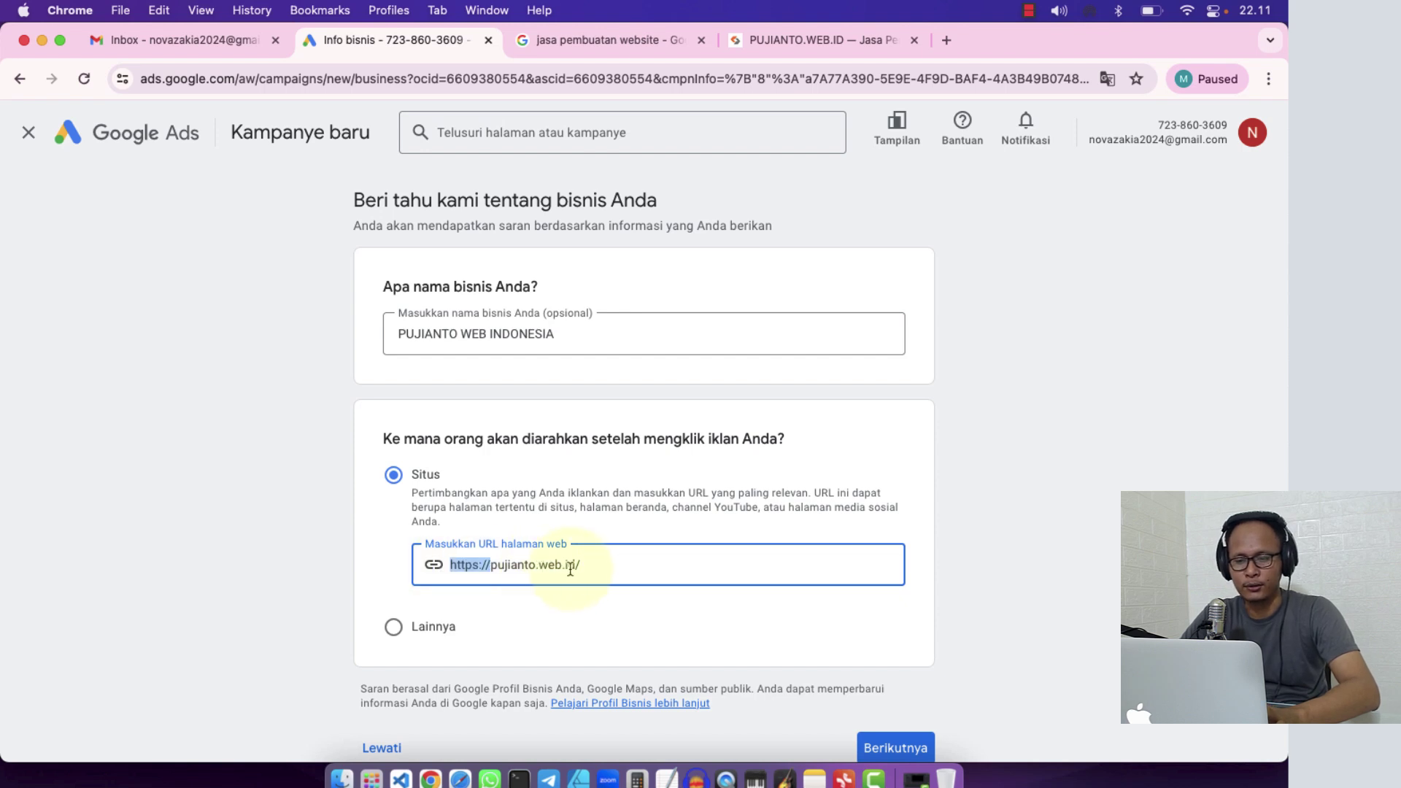
left_click(603, 564)
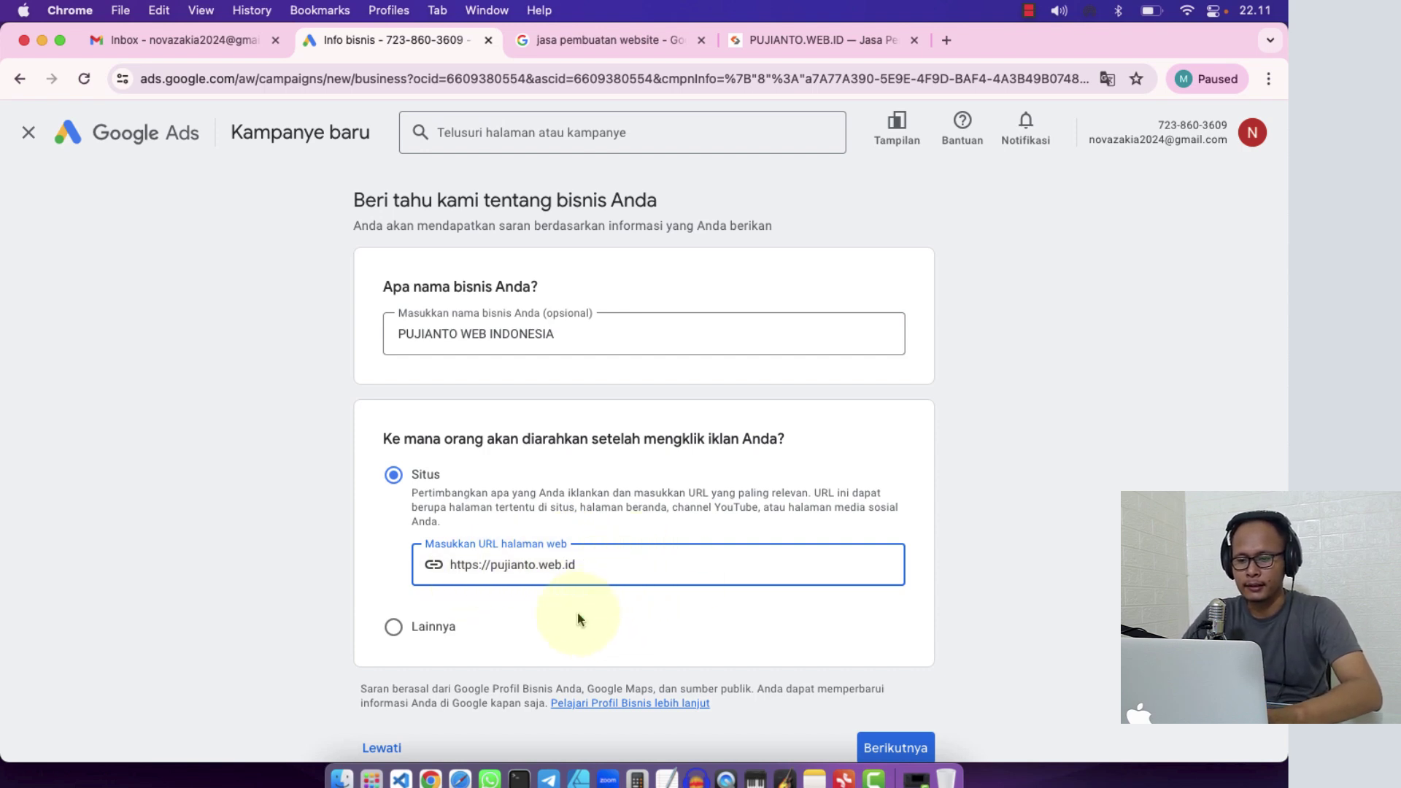
left_click(220, 553)
scroll(220, 553, "down", 2)
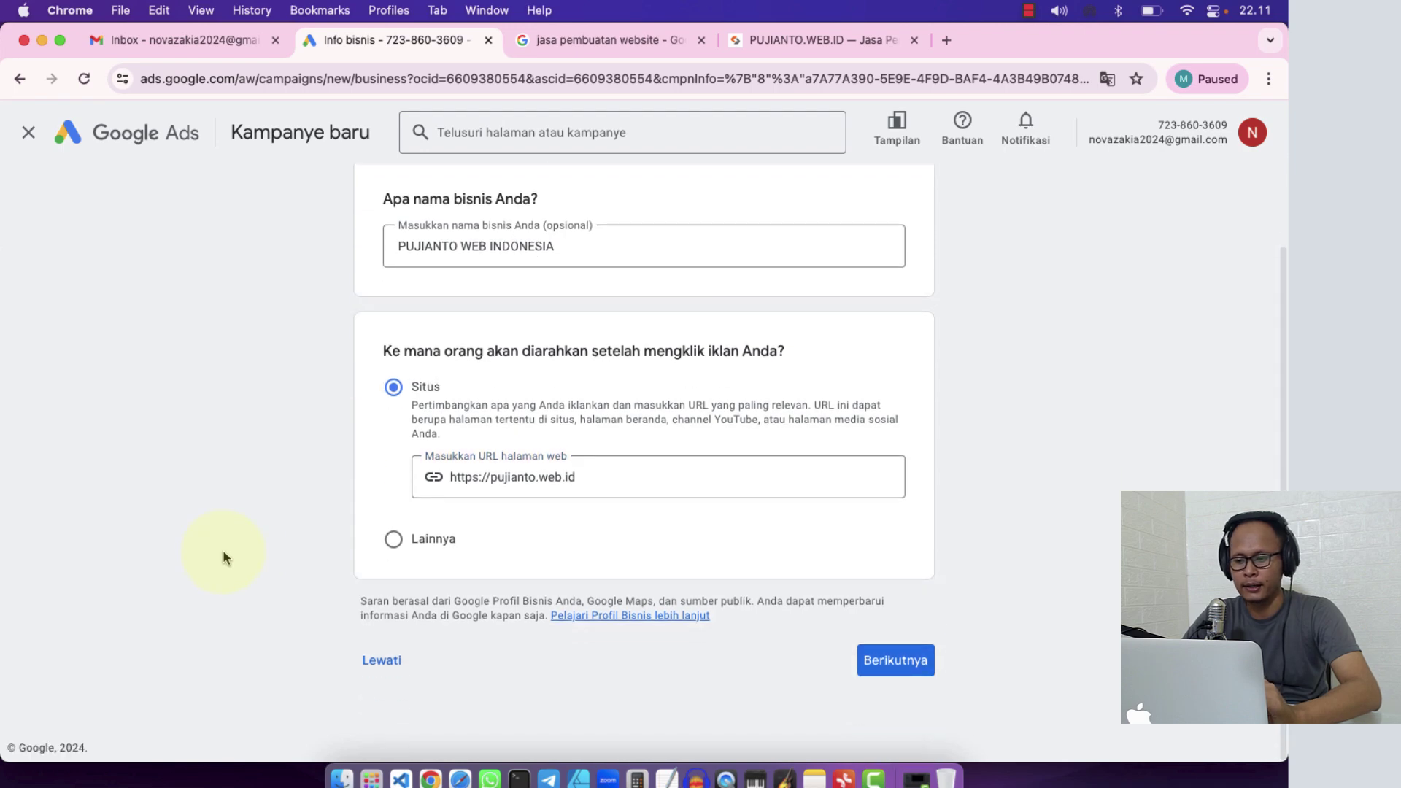
left_click(885, 661)
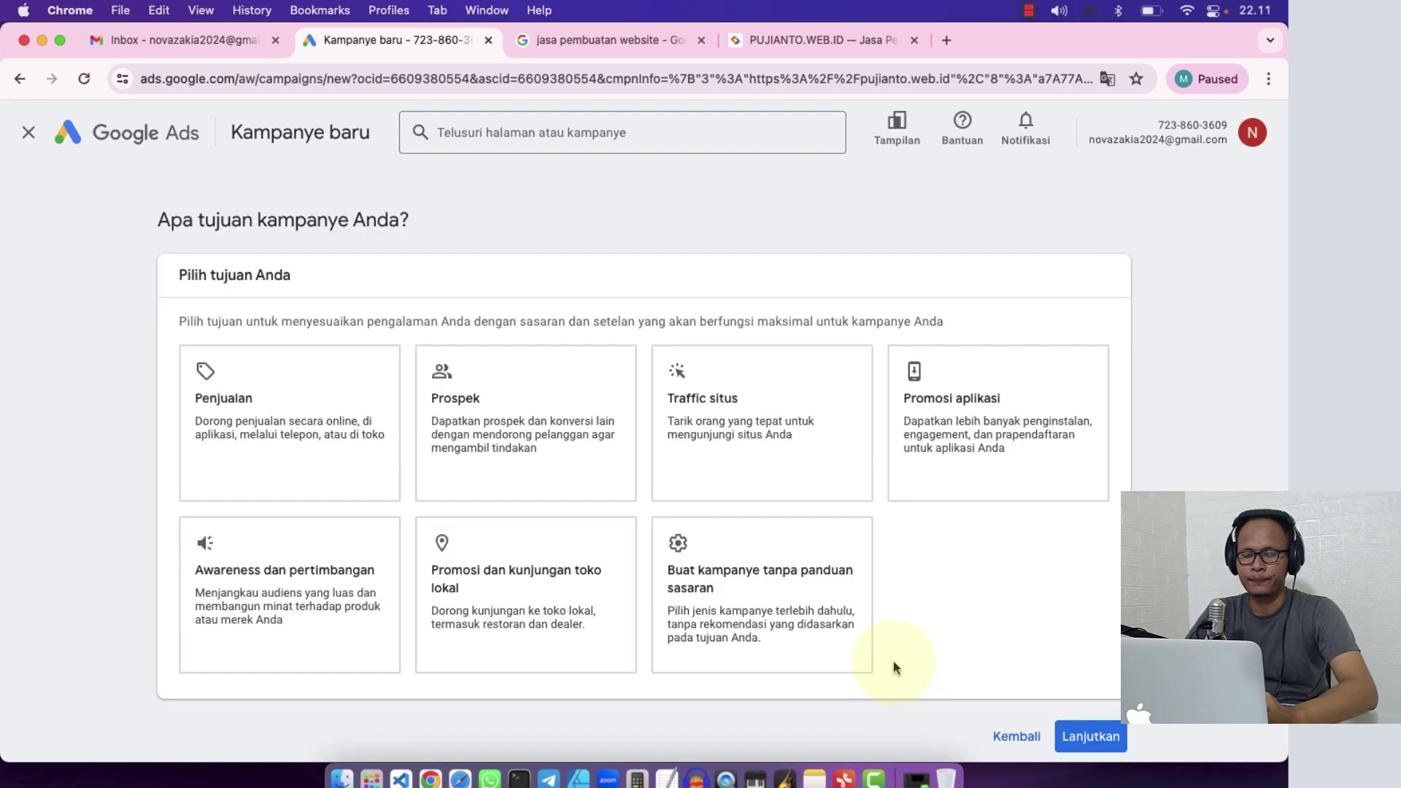
- Try Buat kampanye tanpa panduan sasaran as the campaign goal and look through the campaign types it offers
scroll(124, 542, "down", 3)
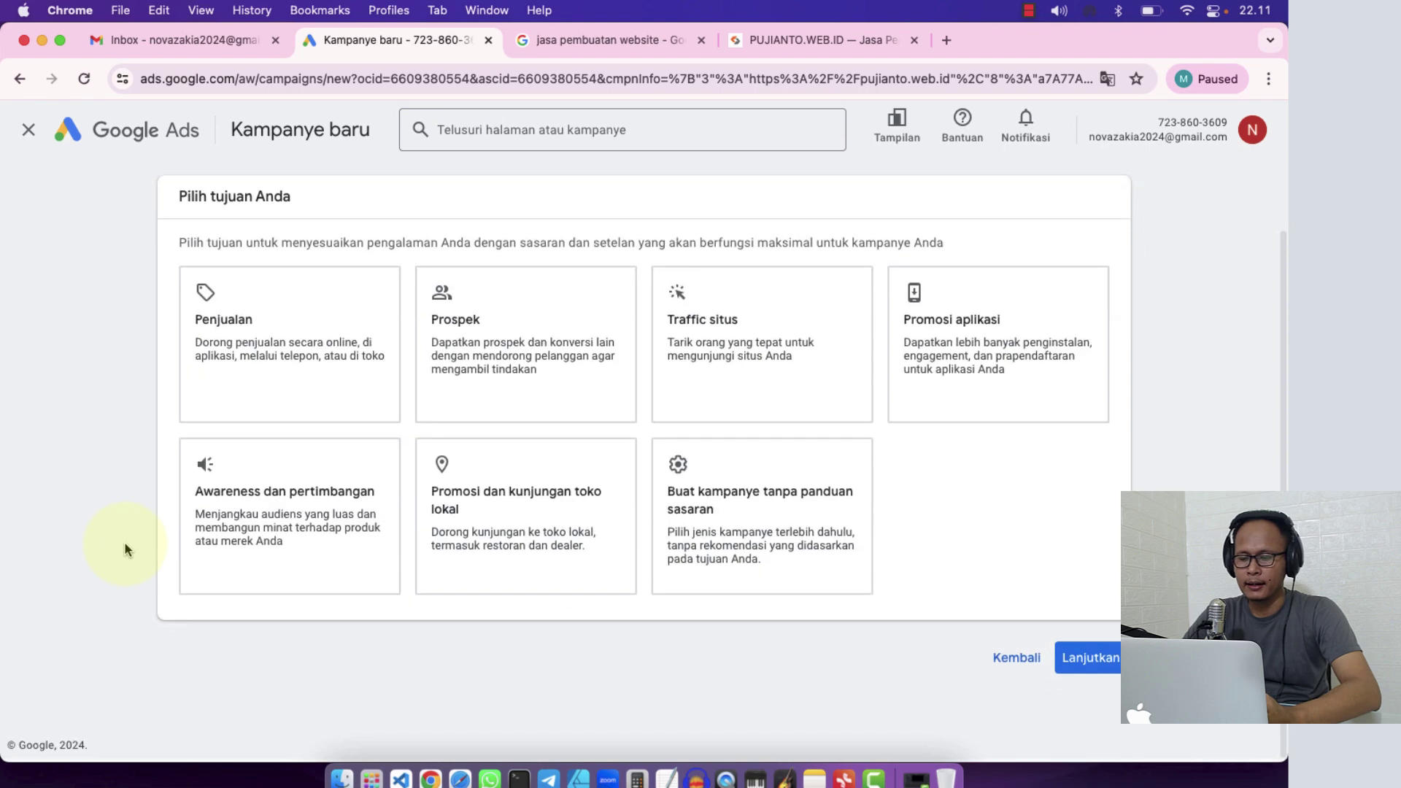
scroll(125, 542, "up", 2)
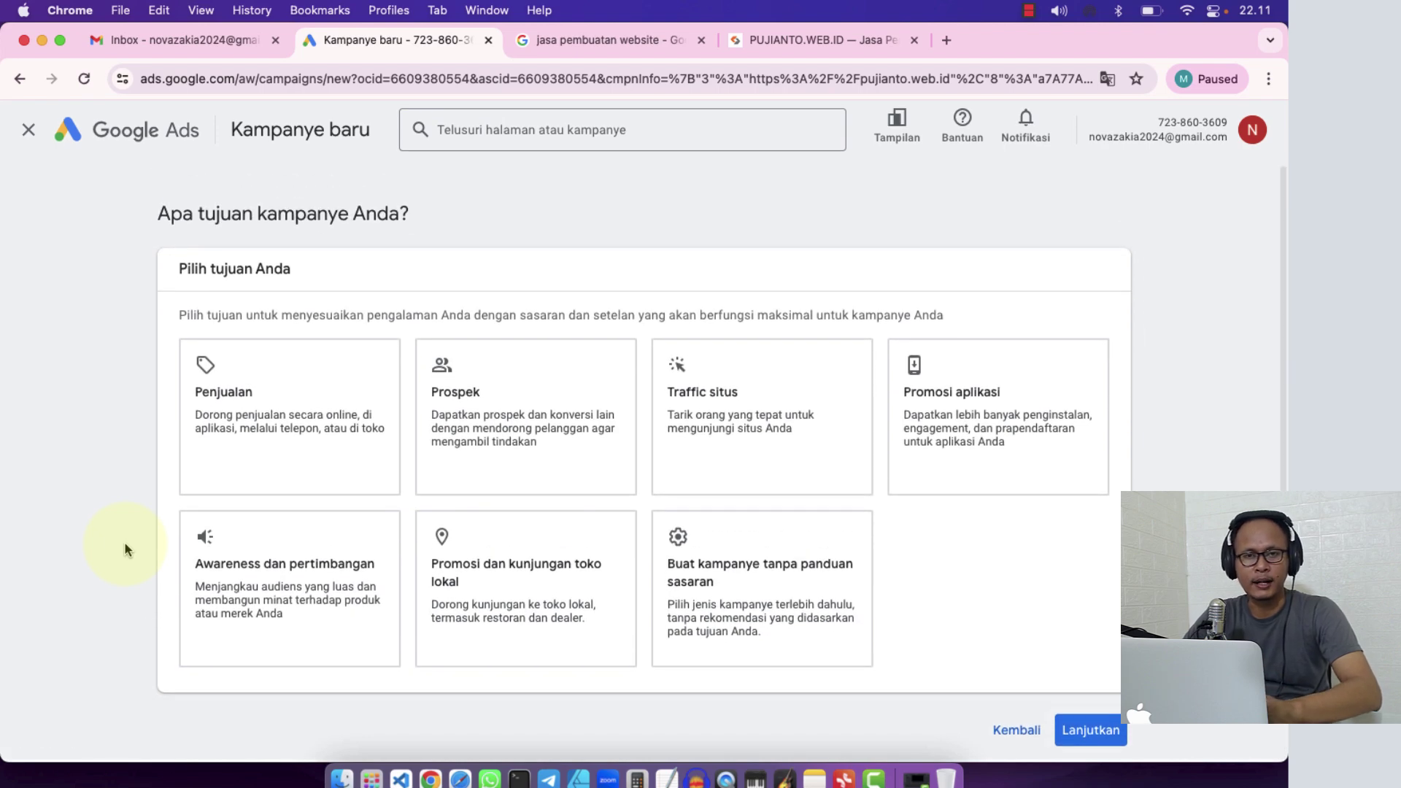
scroll(125, 543, "down", 1)
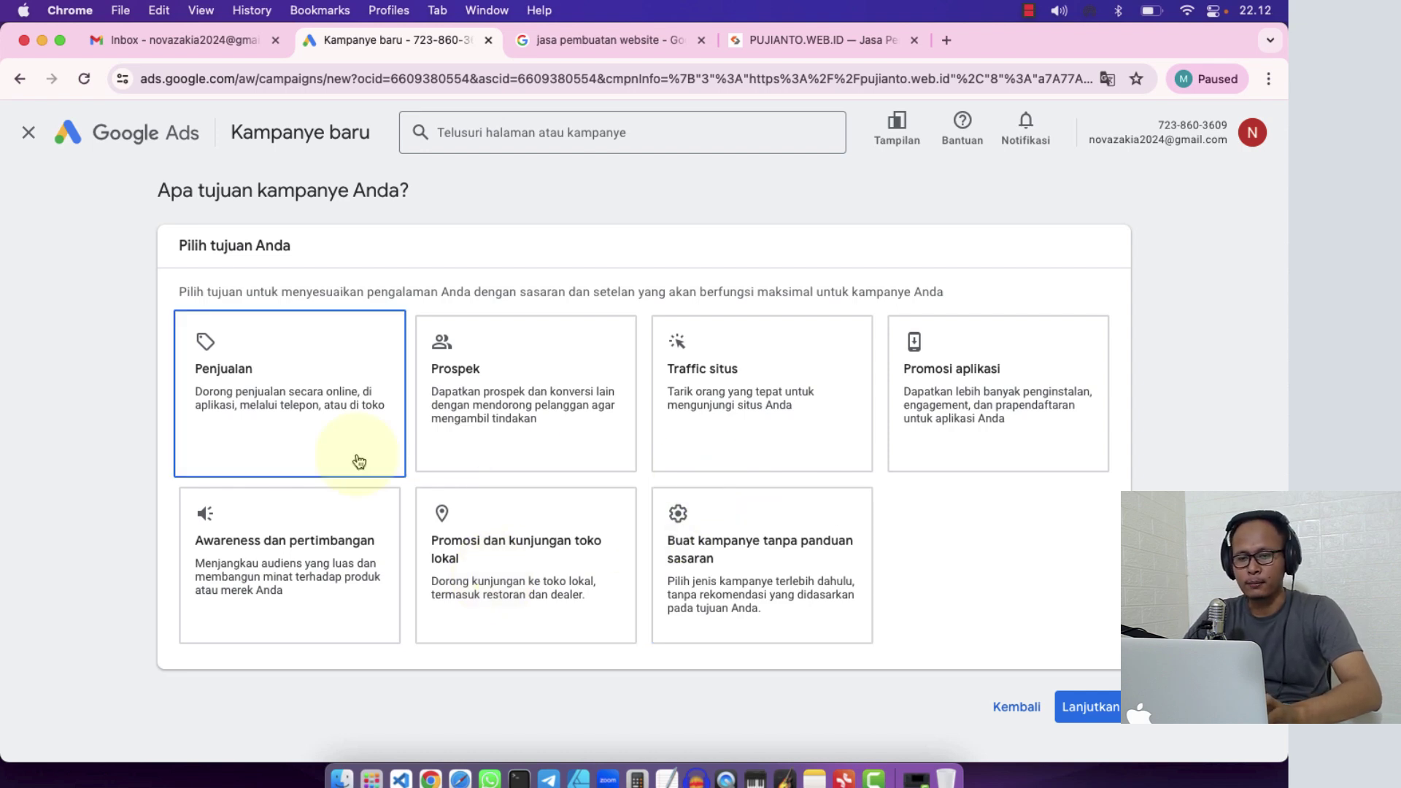
scroll(73, 467, "down", 1)
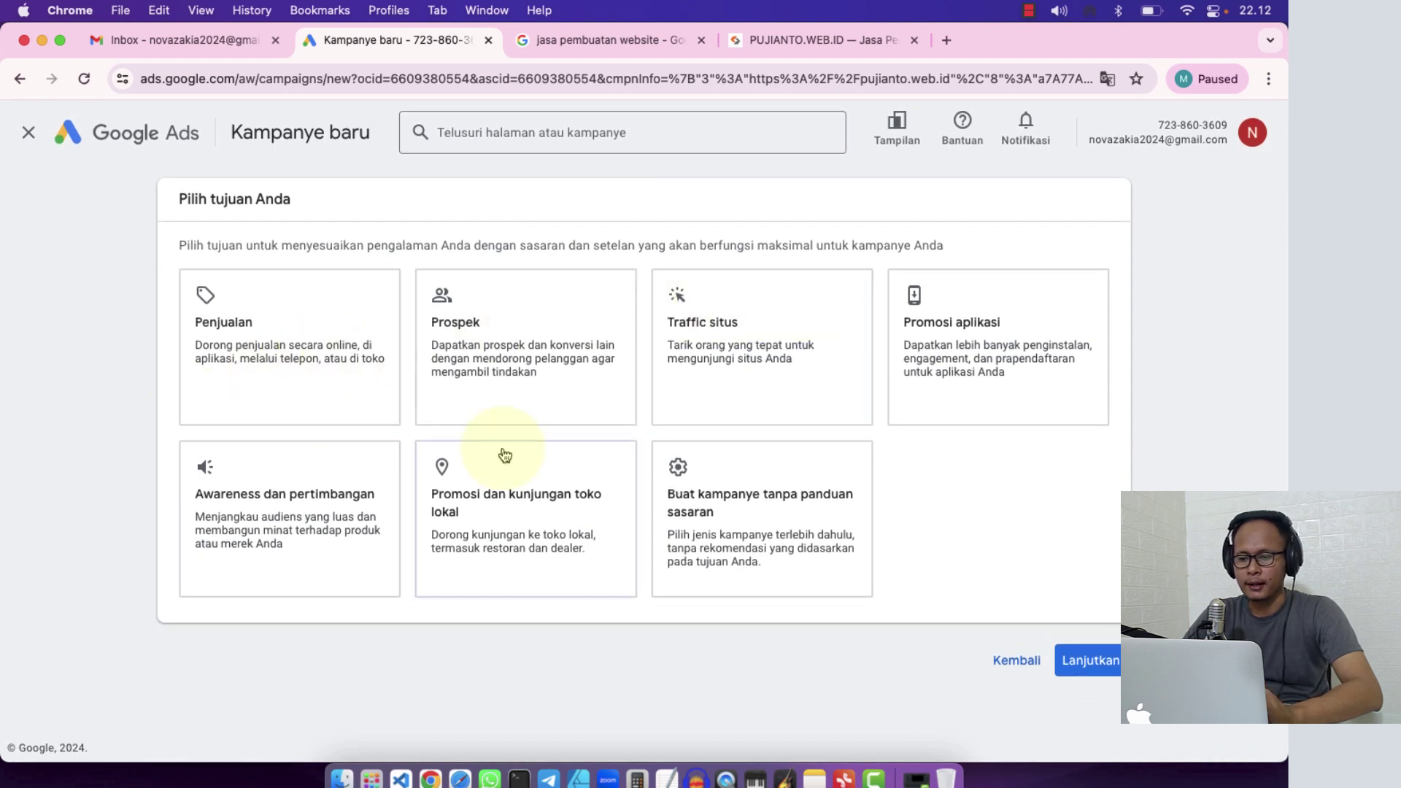
left_click(744, 514)
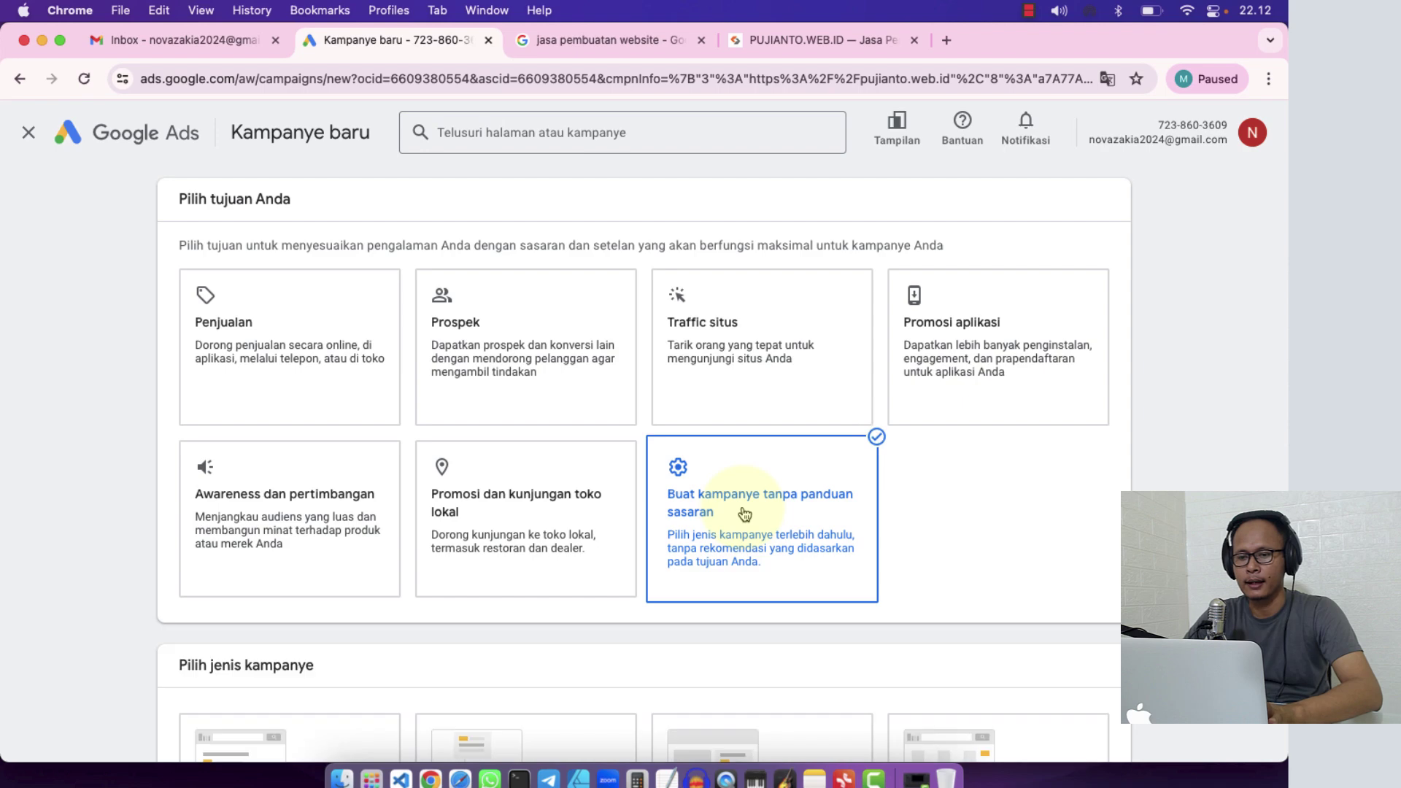
scroll(68, 574, "down", 6)
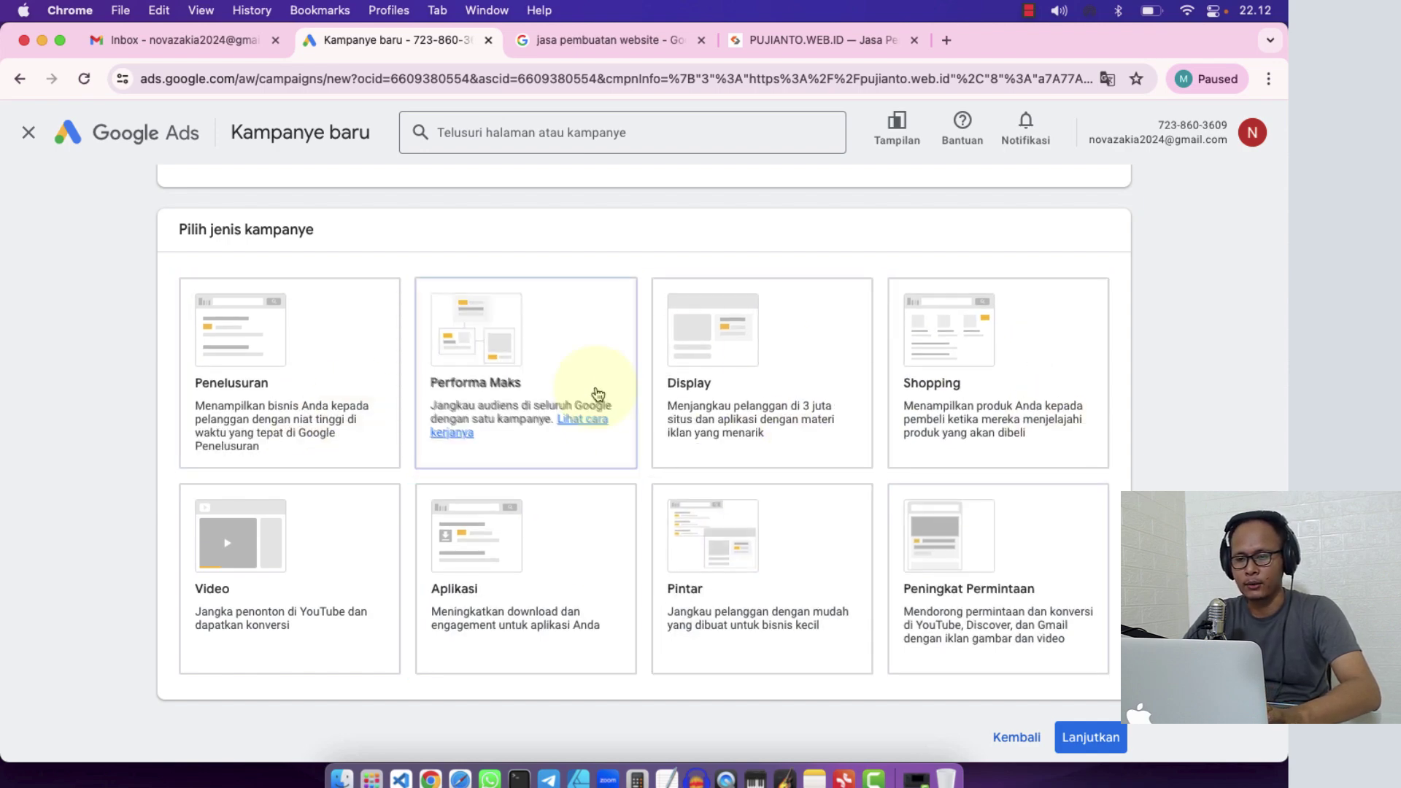
scroll(594, 391, "up", 2)
scroll(897, 510, "down", 3)
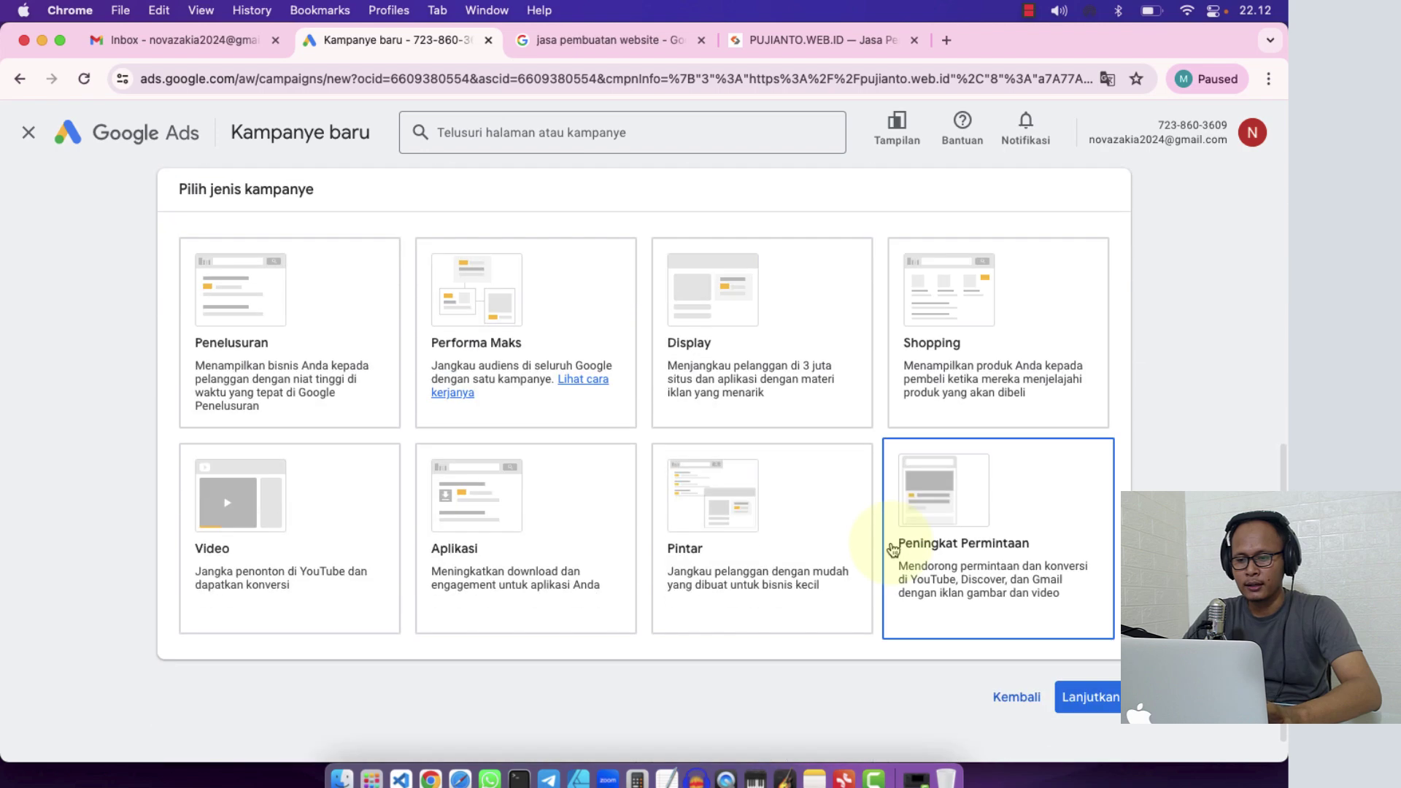
- Try the Penjualan and Promosi aplikasi goals and compare the campaign types each one offers
scroll(894, 540, "up", 6)
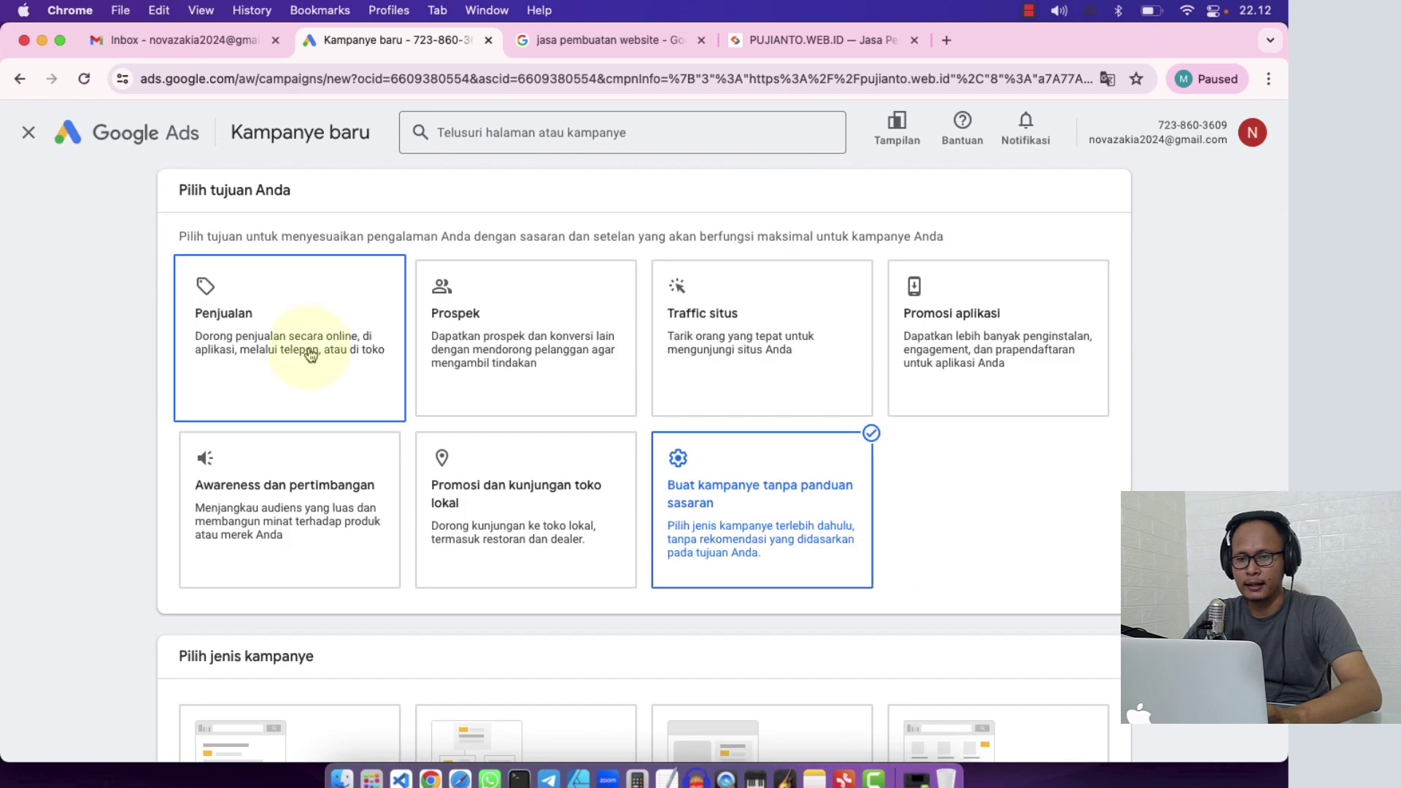
scroll(182, 408, "down", 6)
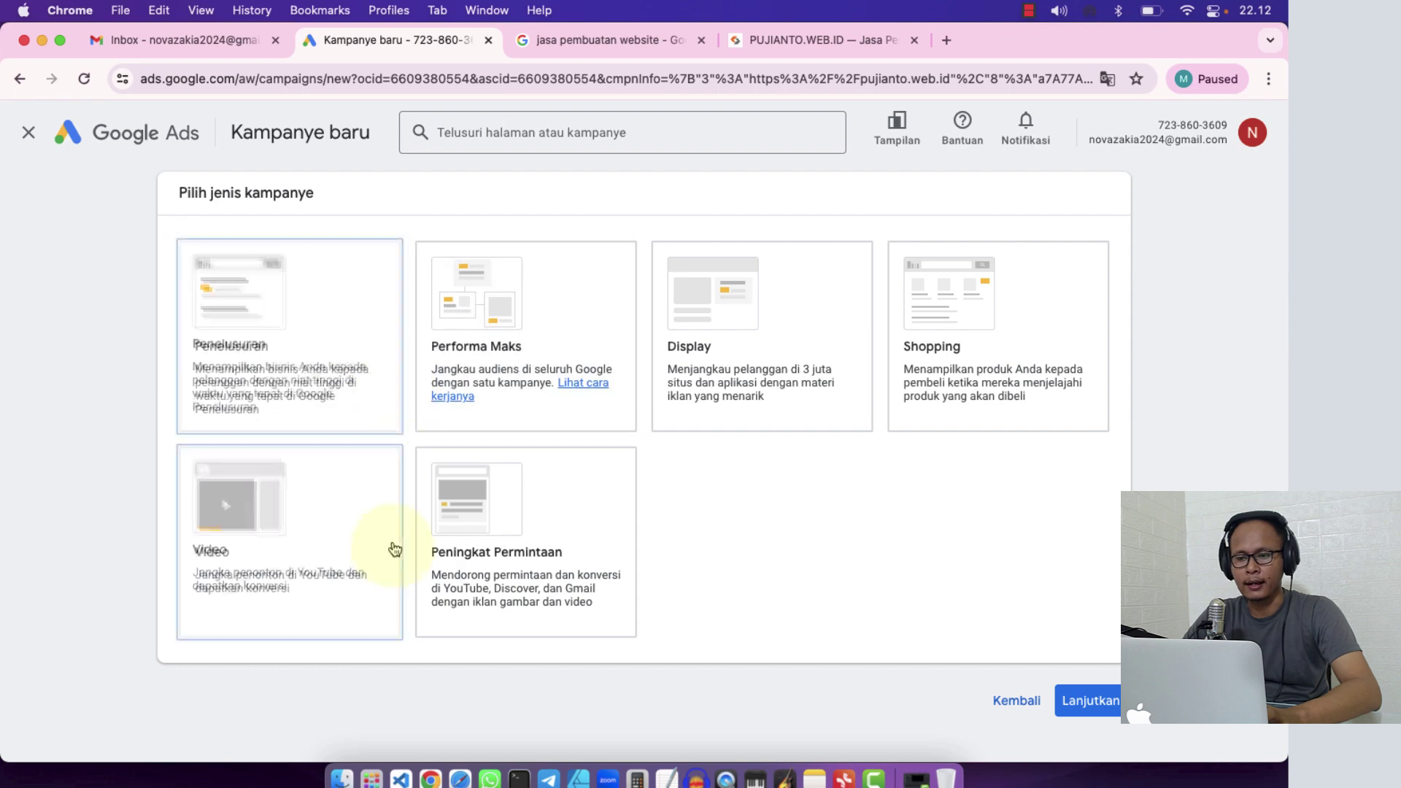
scroll(394, 558, "up", 4)
scroll(394, 557, "up", 3)
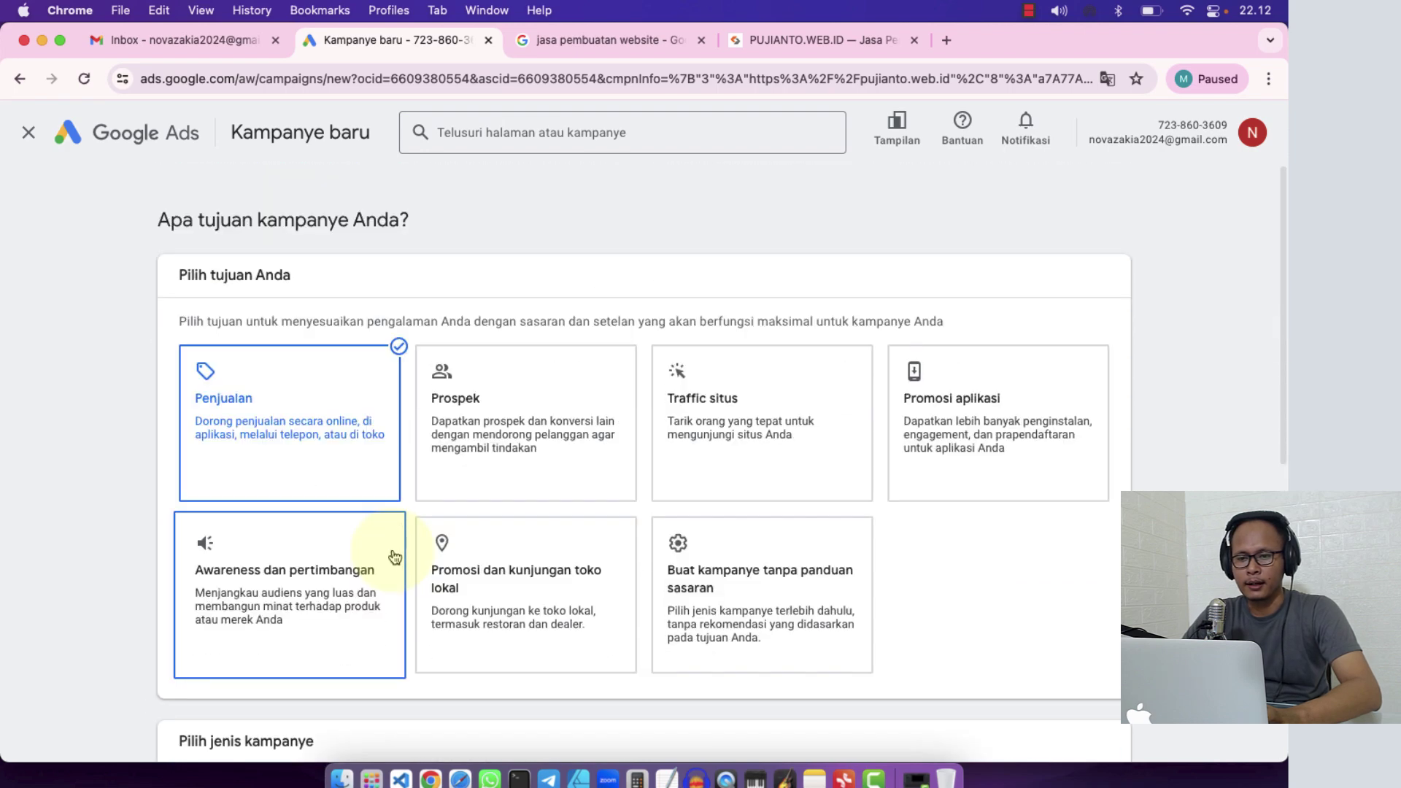
left_click(950, 411)
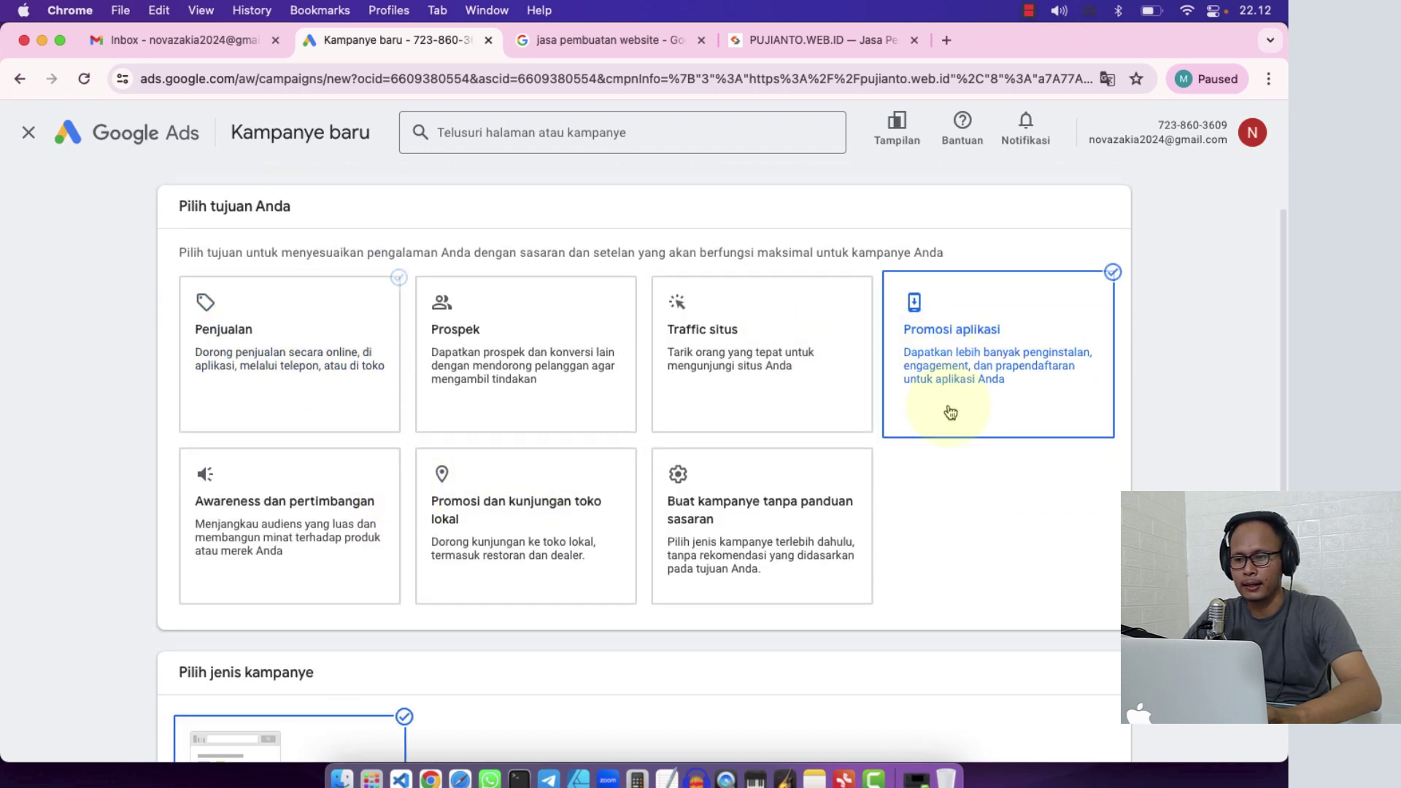
scroll(78, 532, "down", 2)
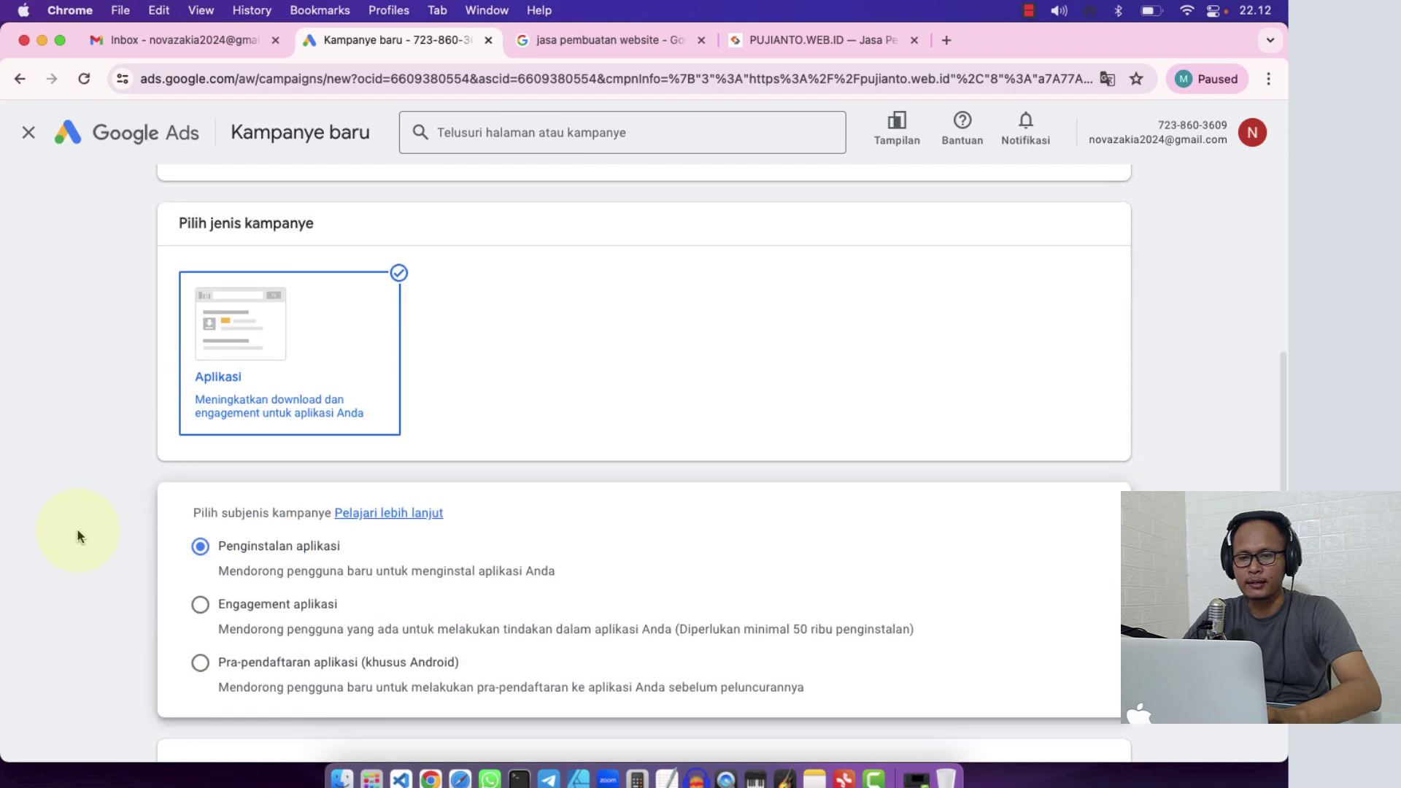
scroll(197, 405, "up", 6)
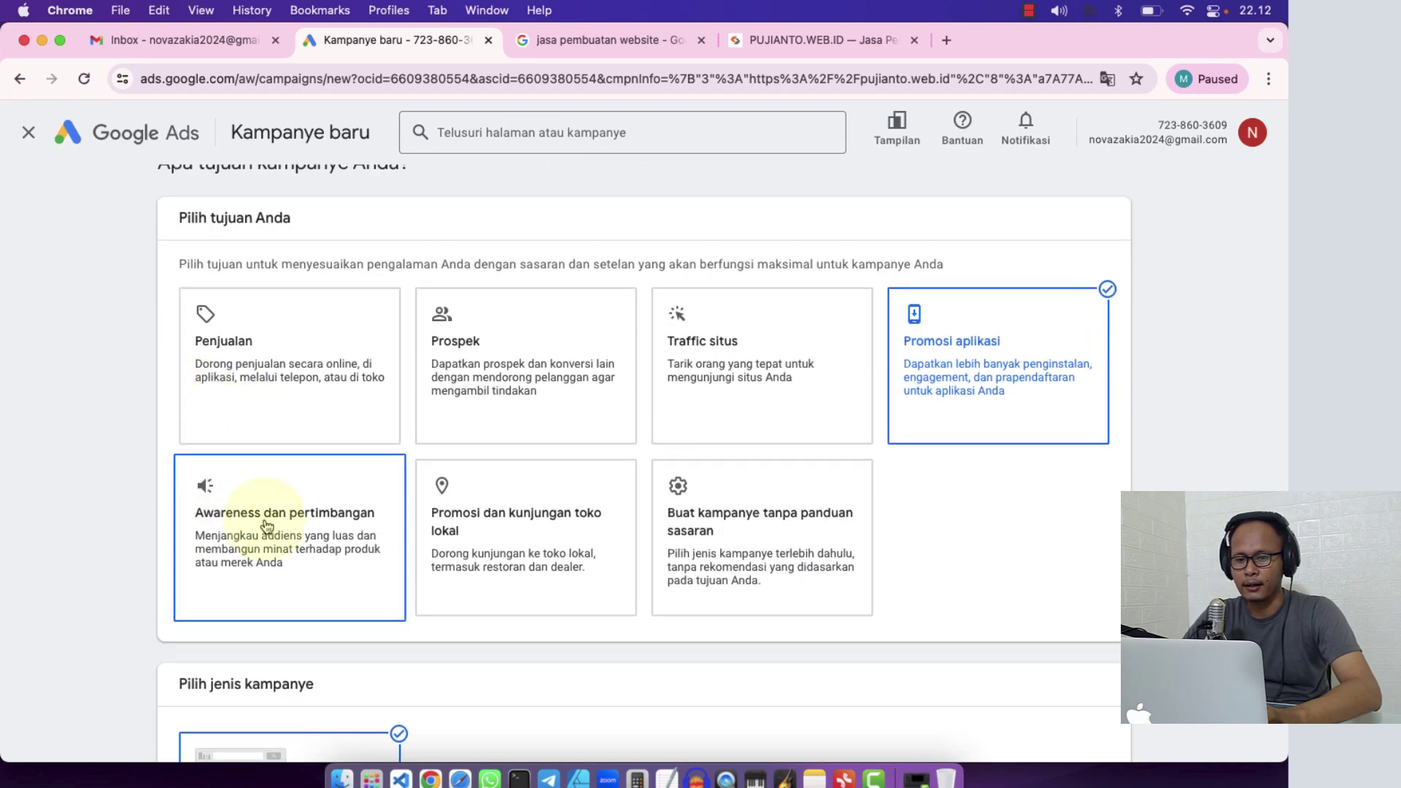
- Try the Awareness dan pertimbangan goal and look through its available campaign types
left_click(267, 526)
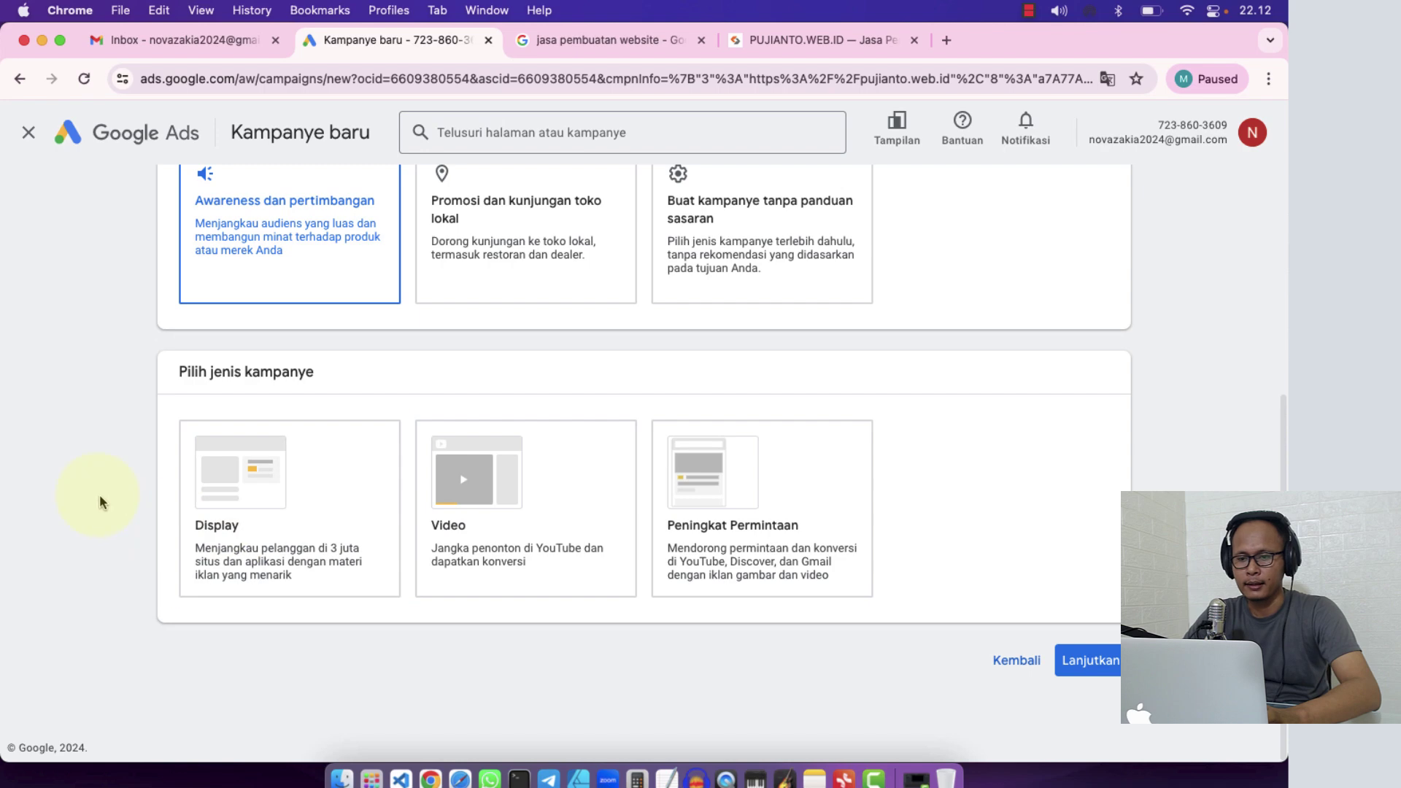
scroll(95, 491, "up", 2)
scroll(95, 492, "down", 2)
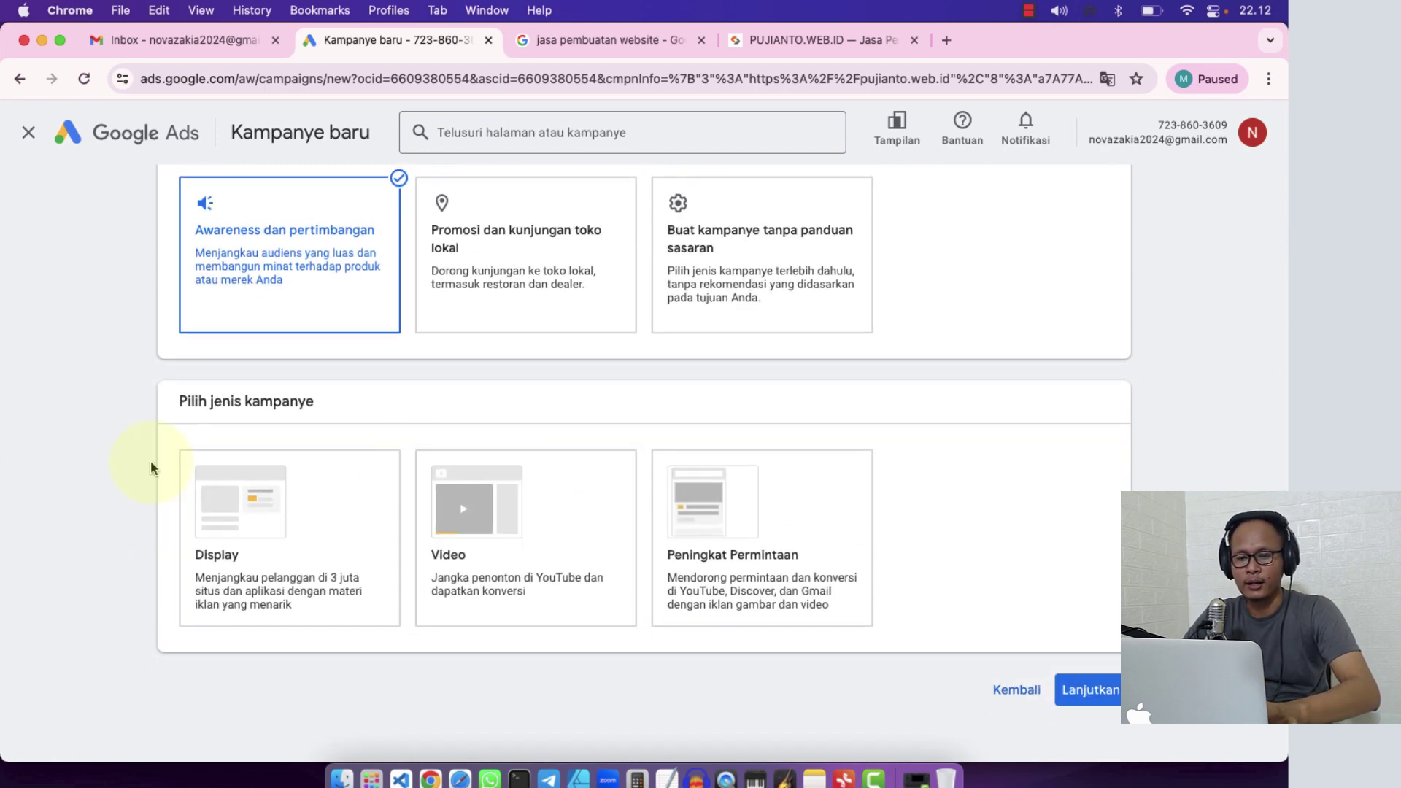
scroll(131, 423, "up", 3)
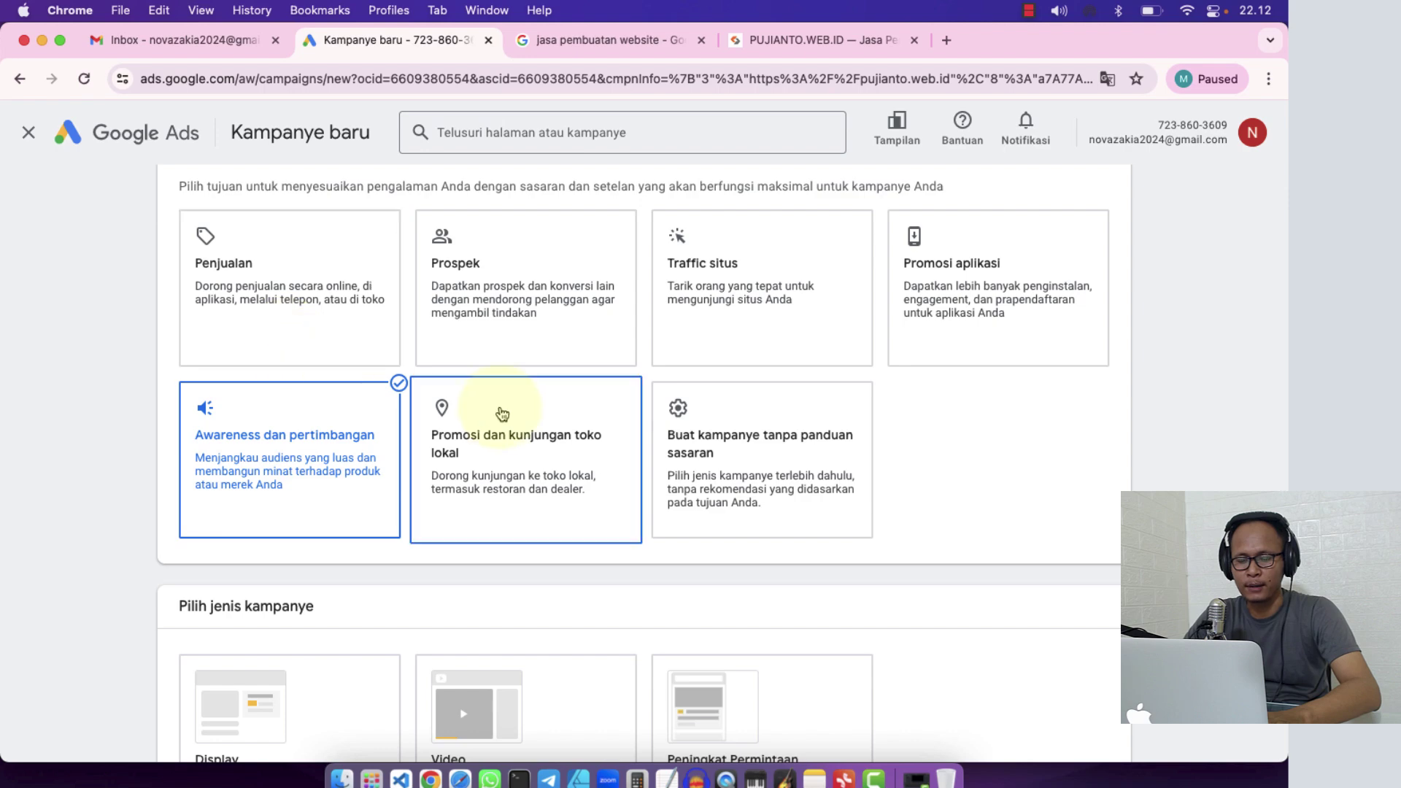
scroll(572, 556, "down", 3)
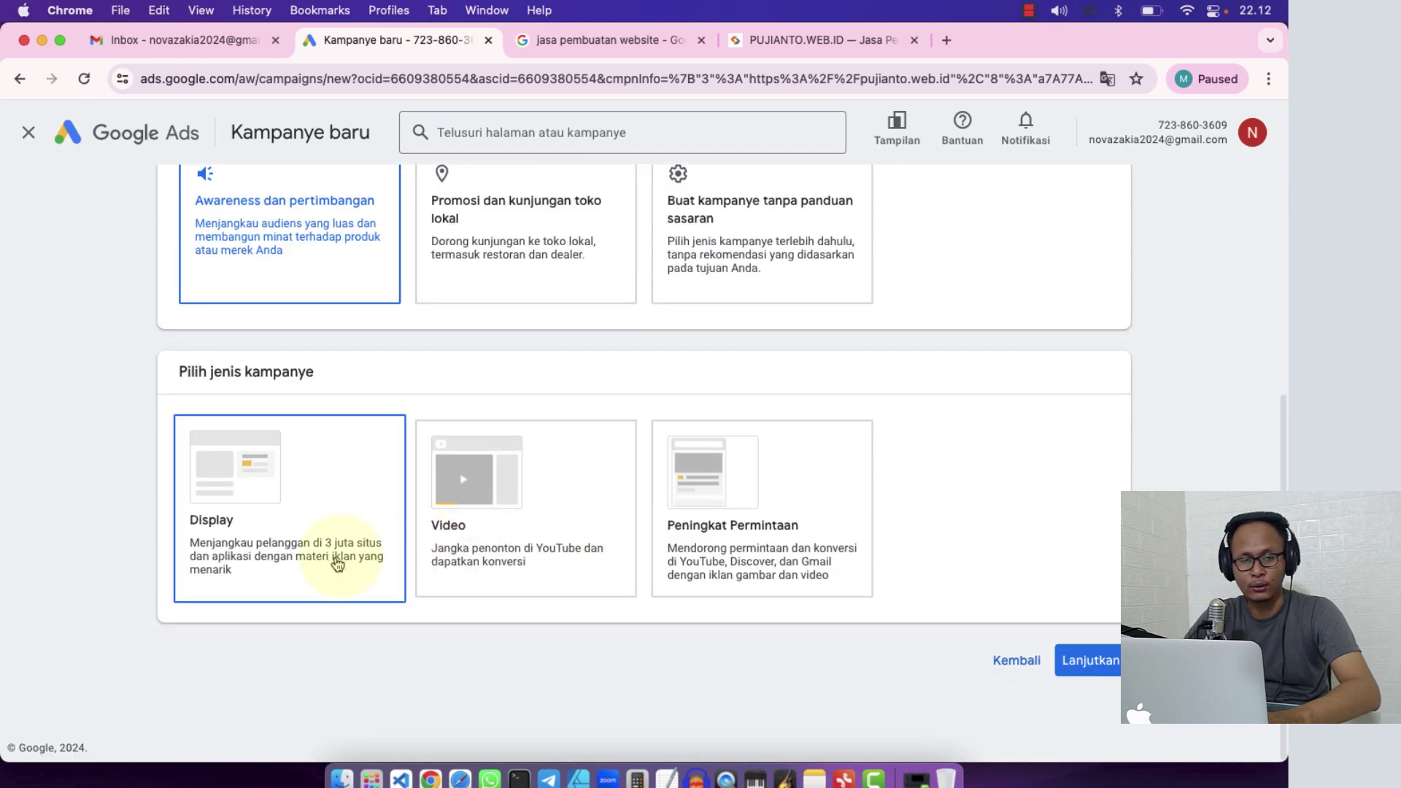
scroll(163, 456, "up", 2)
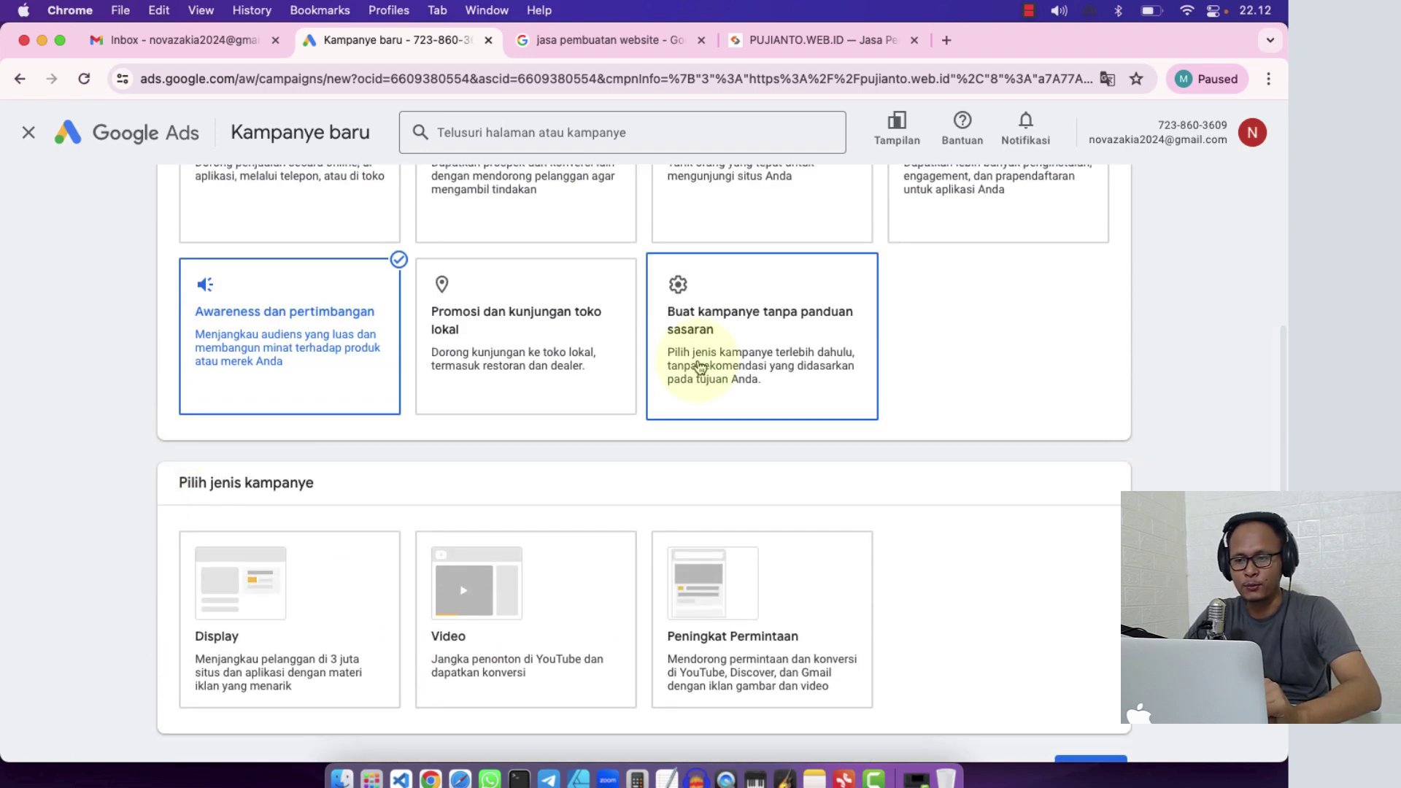
- Select Buat kampanye tanpa panduan sasaran as the goal and Penelusuran as the campaign type
left_click(722, 316)
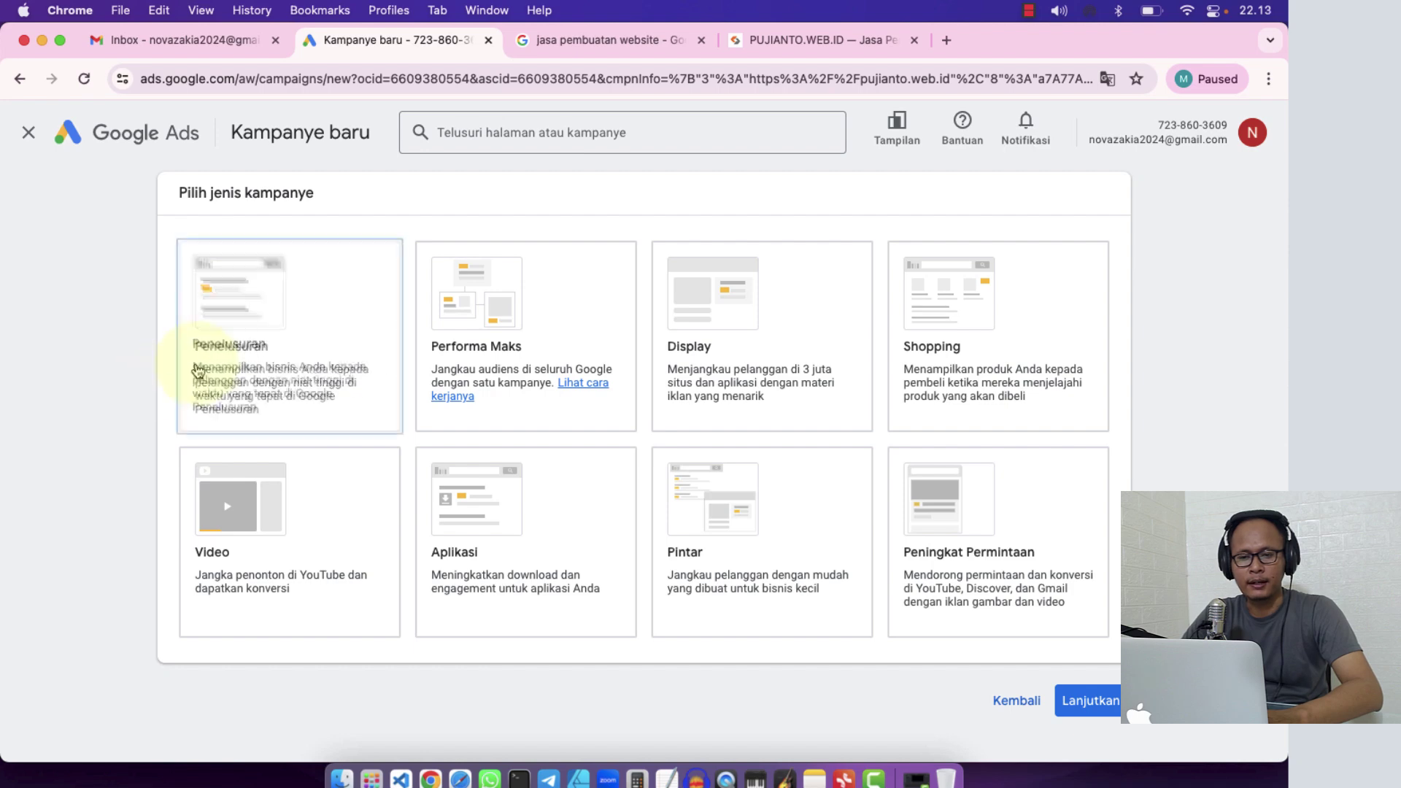
left_click(248, 297)
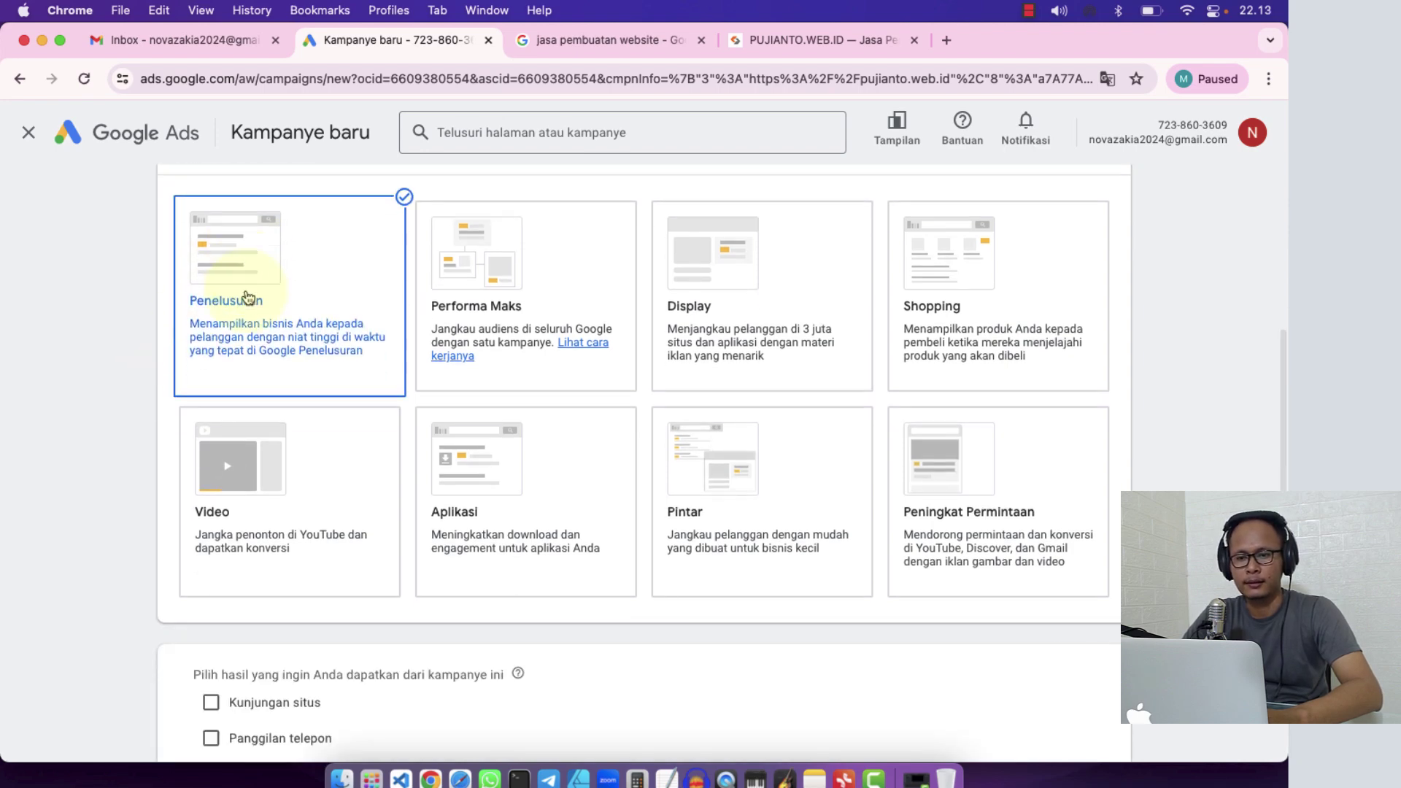
- Try the Kunjungan situs and Download aplikasi results for the search campaign and clear both again
scroll(90, 524, "down", 4)
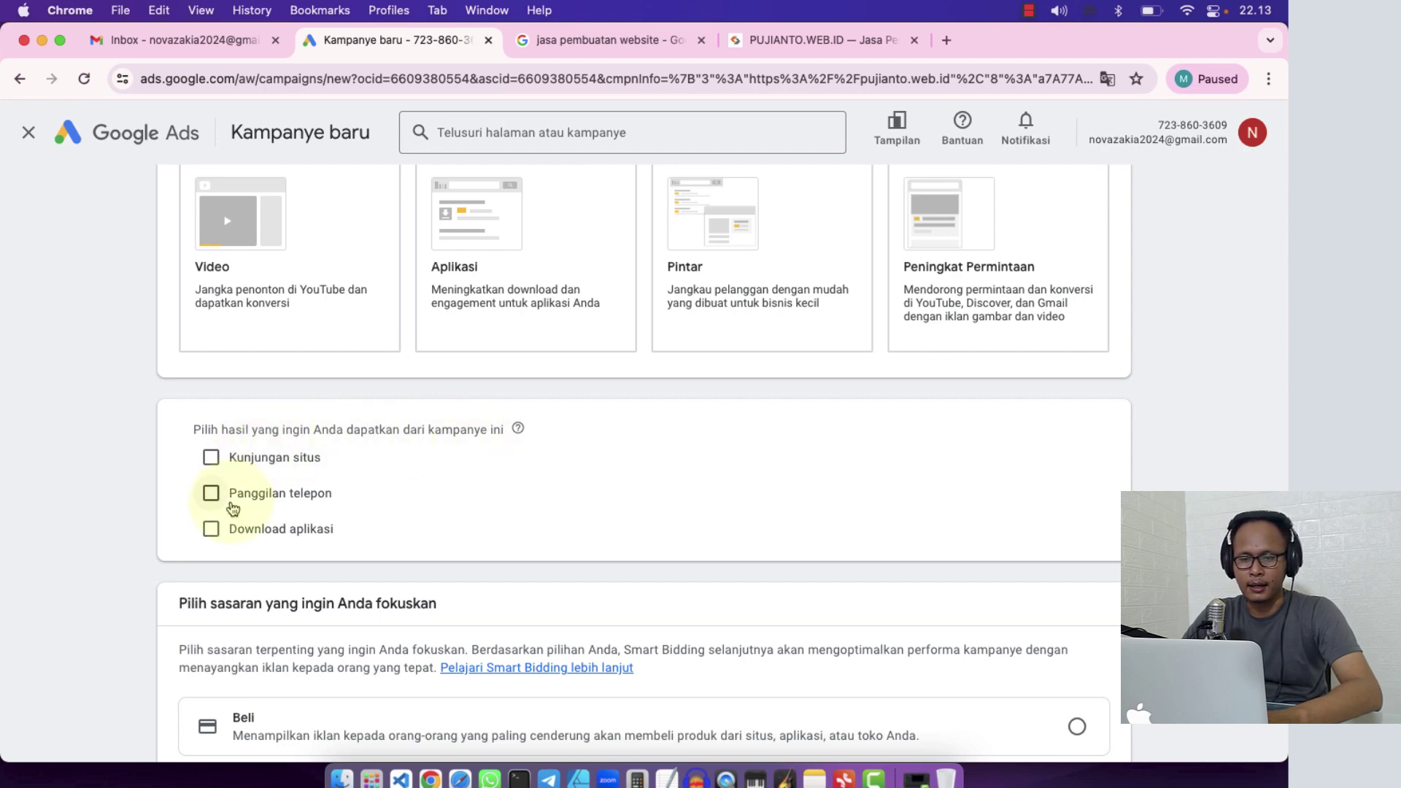
left_click(211, 456)
left_click(210, 457)
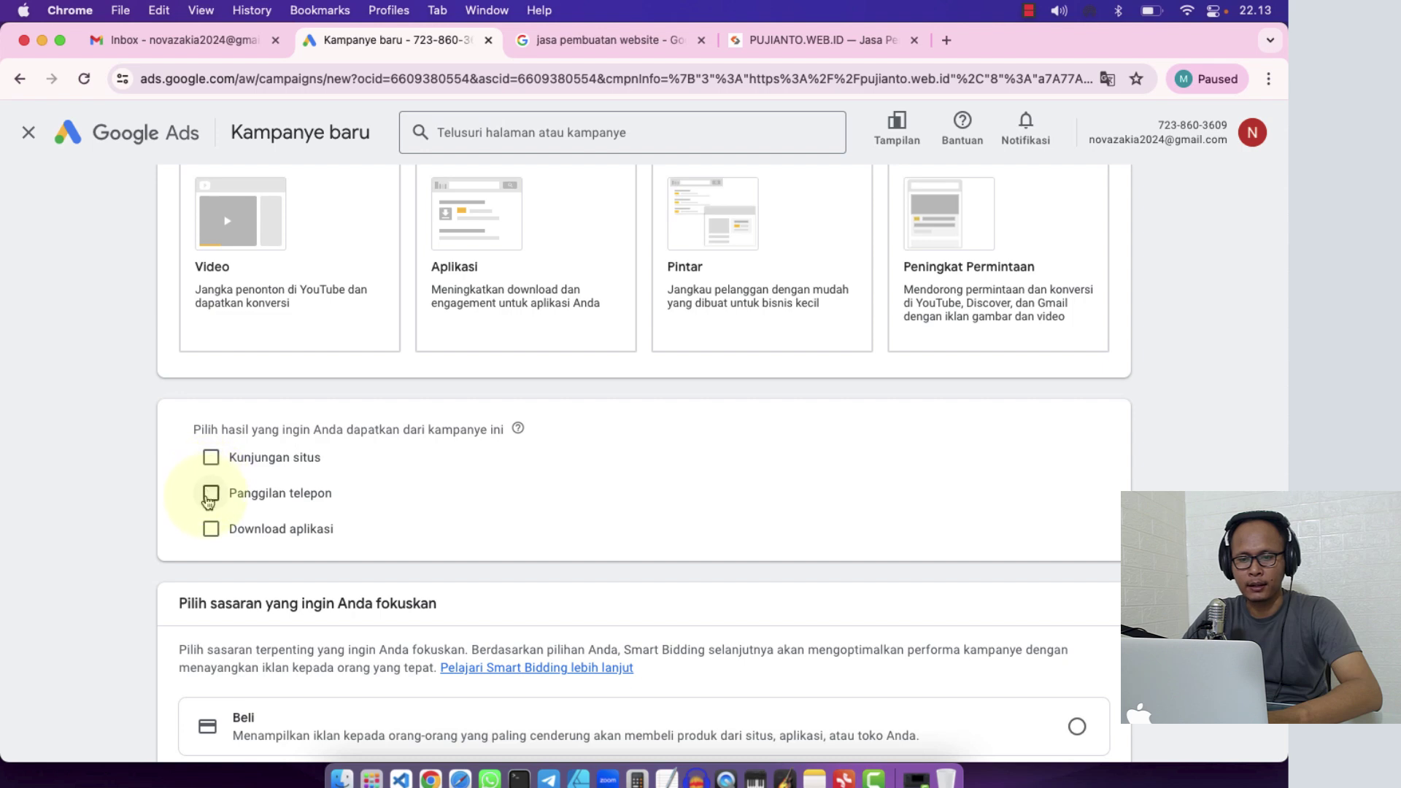
left_click(211, 528)
left_click(211, 528)
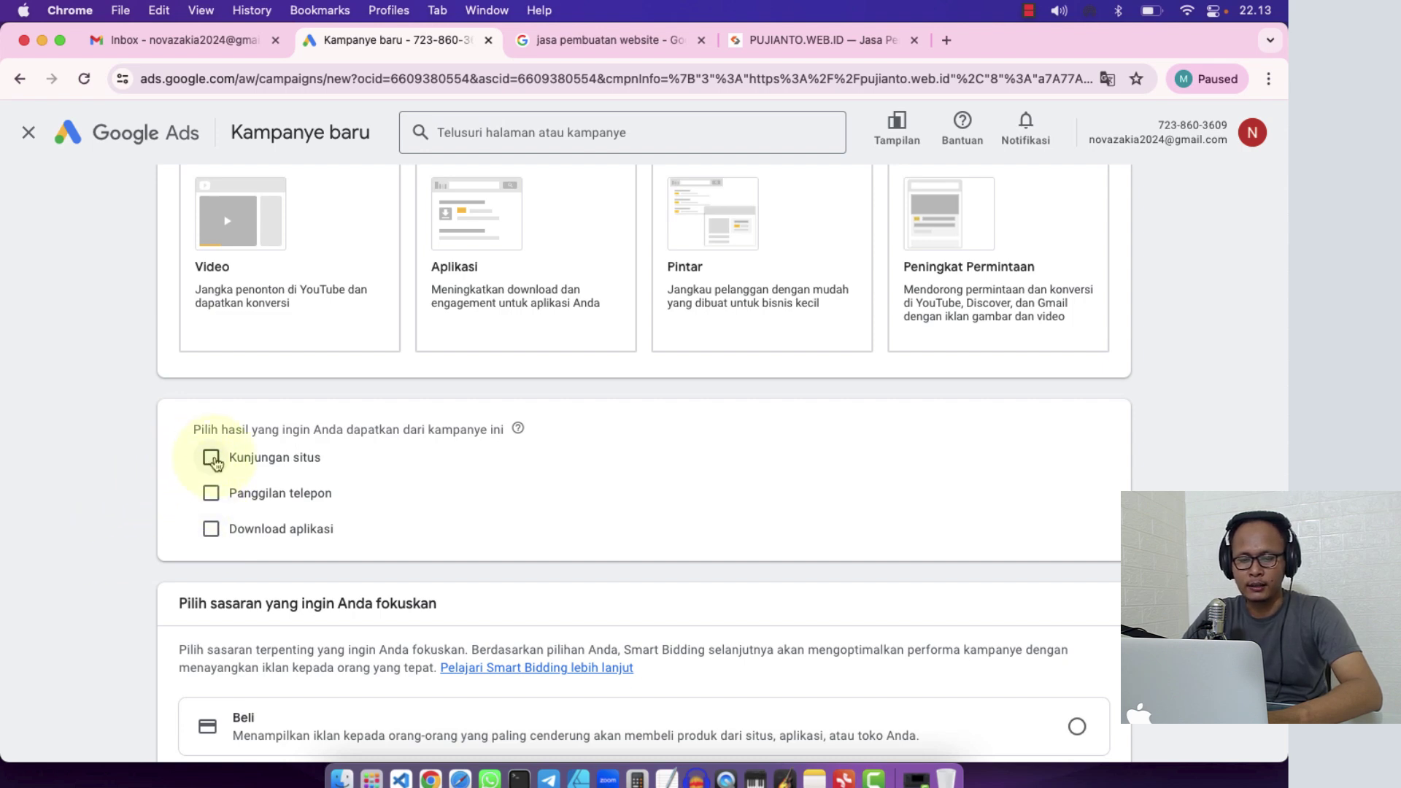
left_click(211, 458)
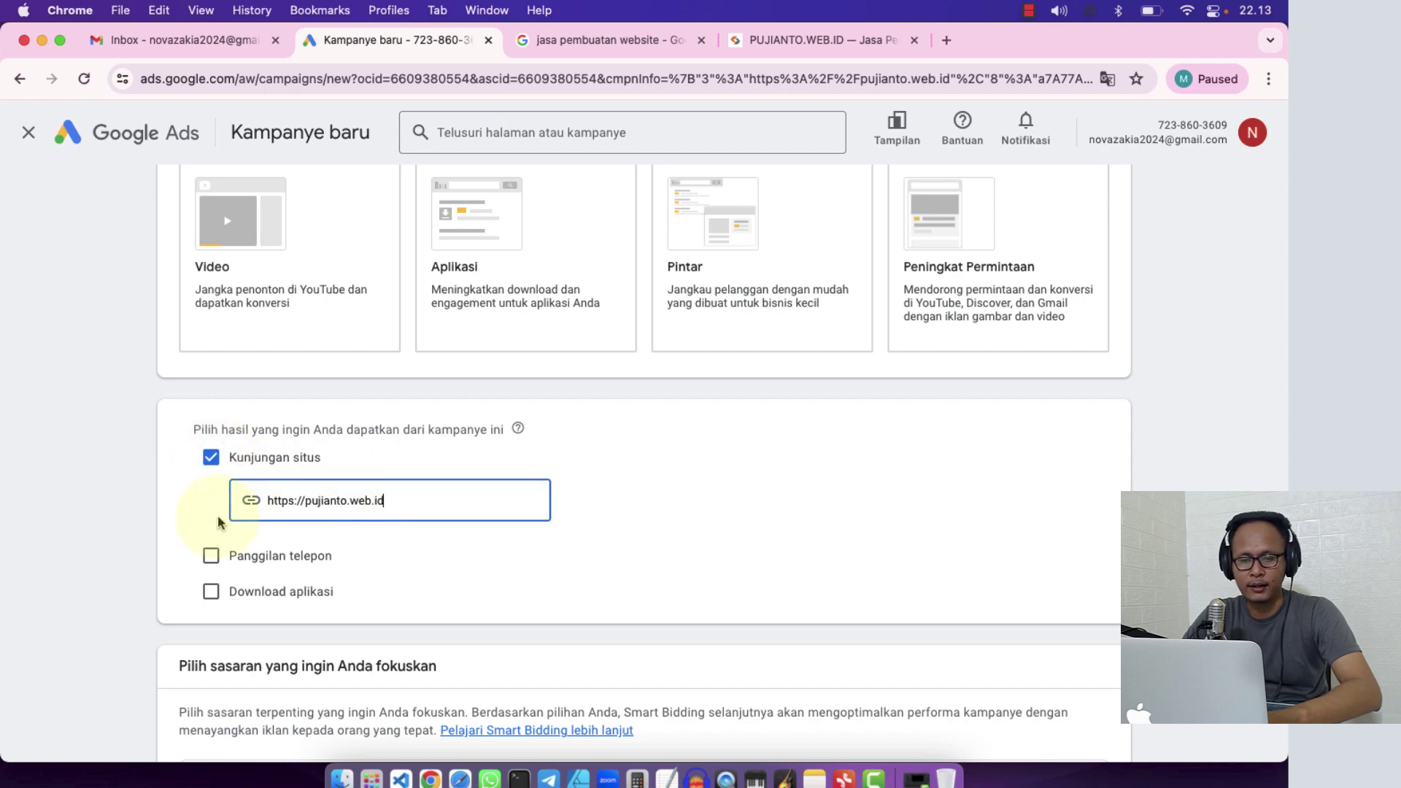
key("super+a")
left_click(136, 493)
- Examine the focus targets offered for the campaign, from Beli to Kunjungan halaman
scroll(136, 493, "down", 5)
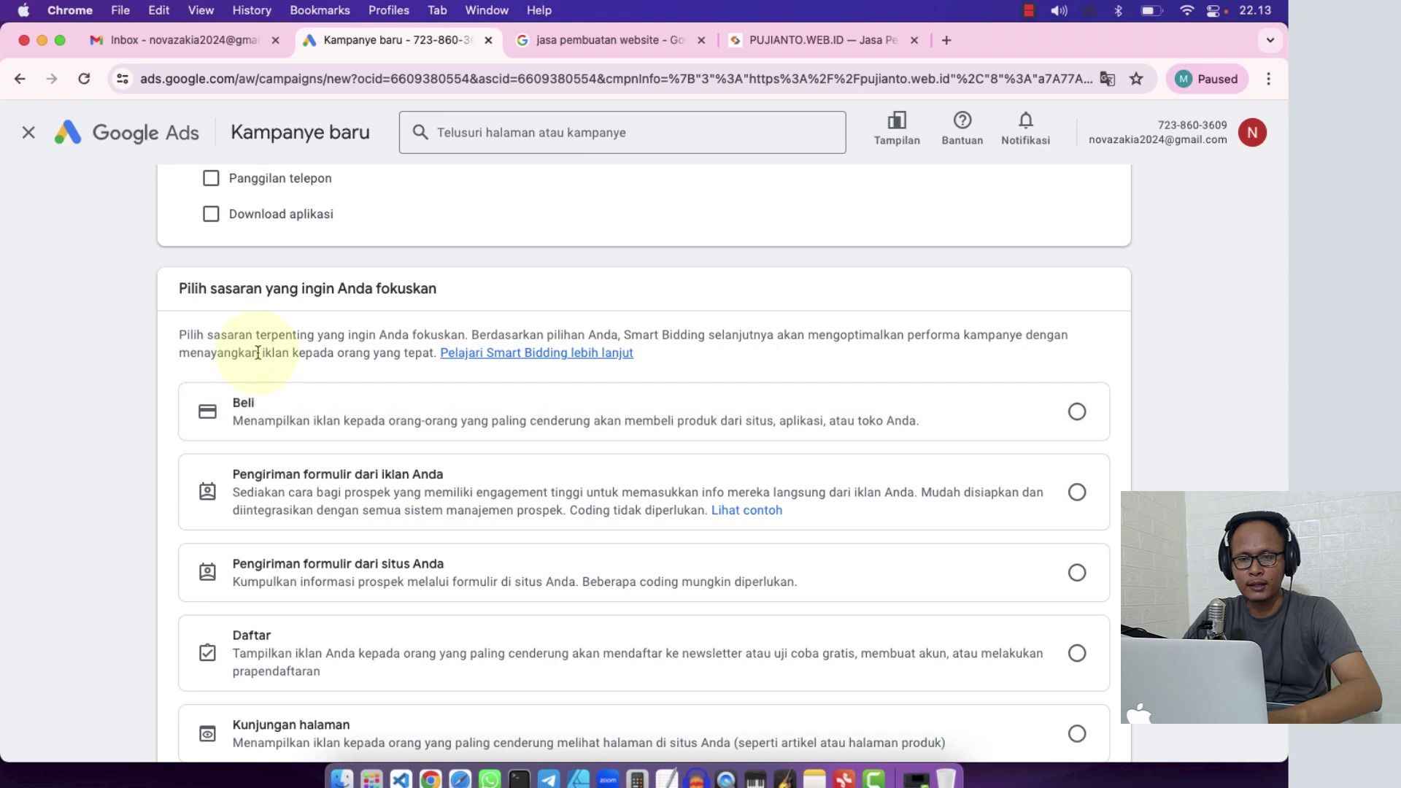
scroll(160, 400, "down", 3)
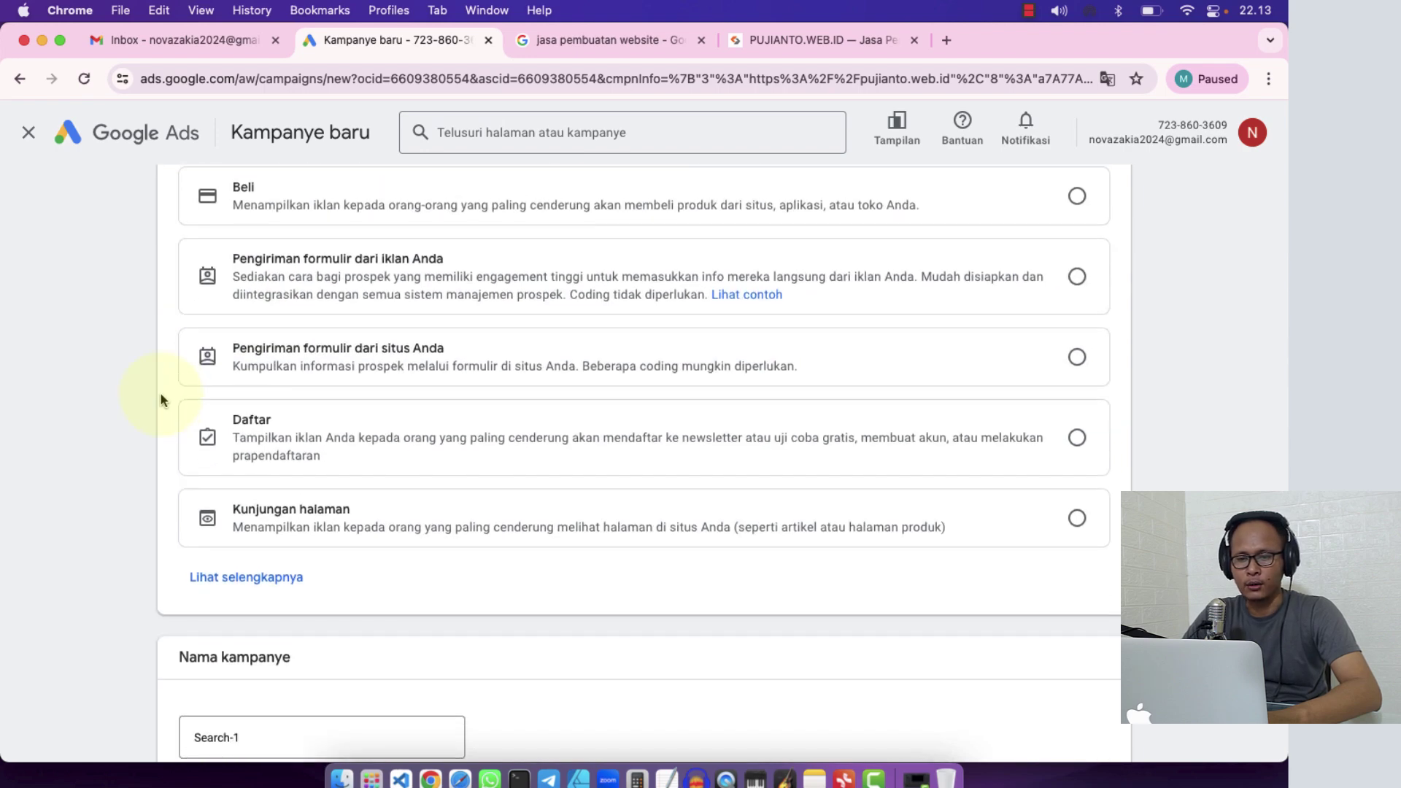
scroll(160, 399, "up", 2)
scroll(160, 392, "down", 2)
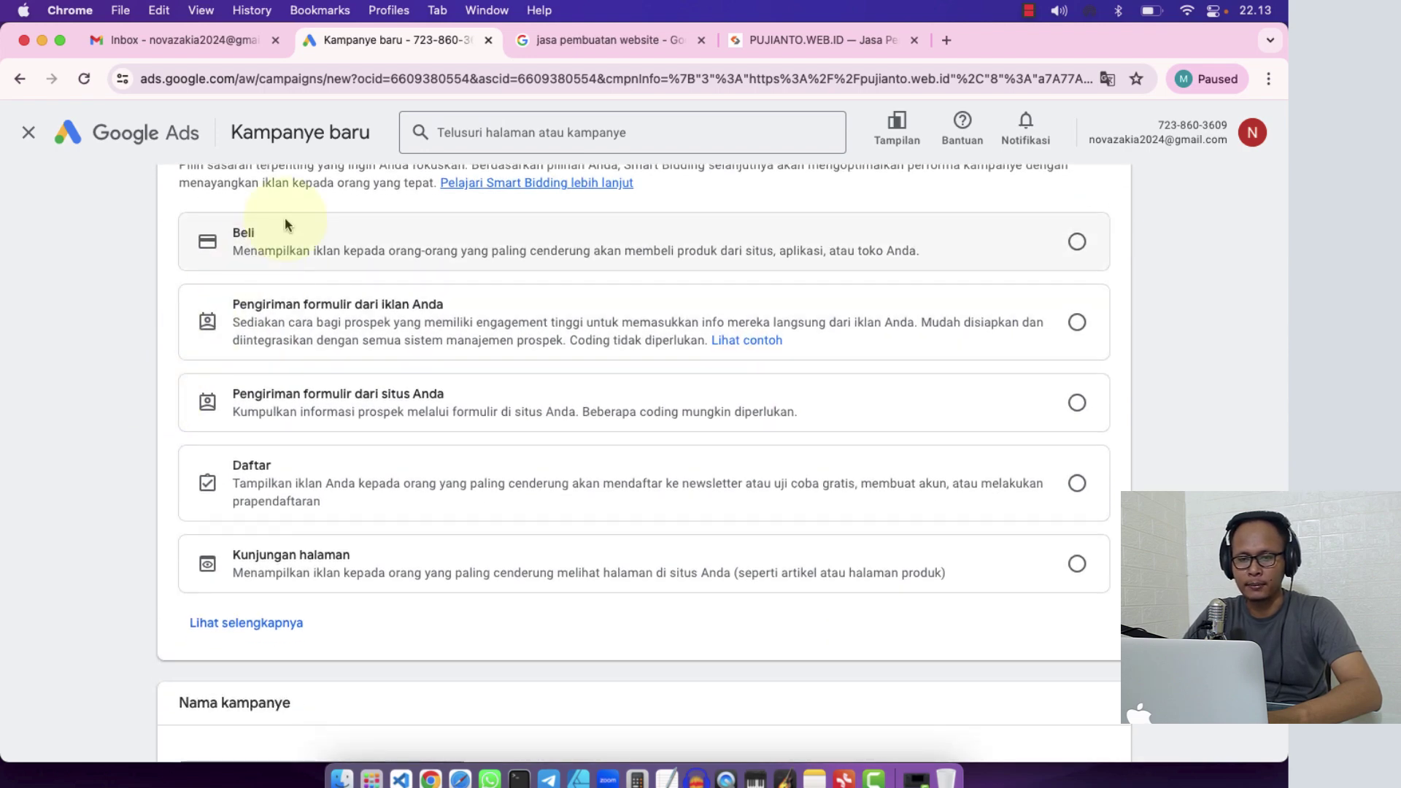
scroll(131, 388, "up", 1)
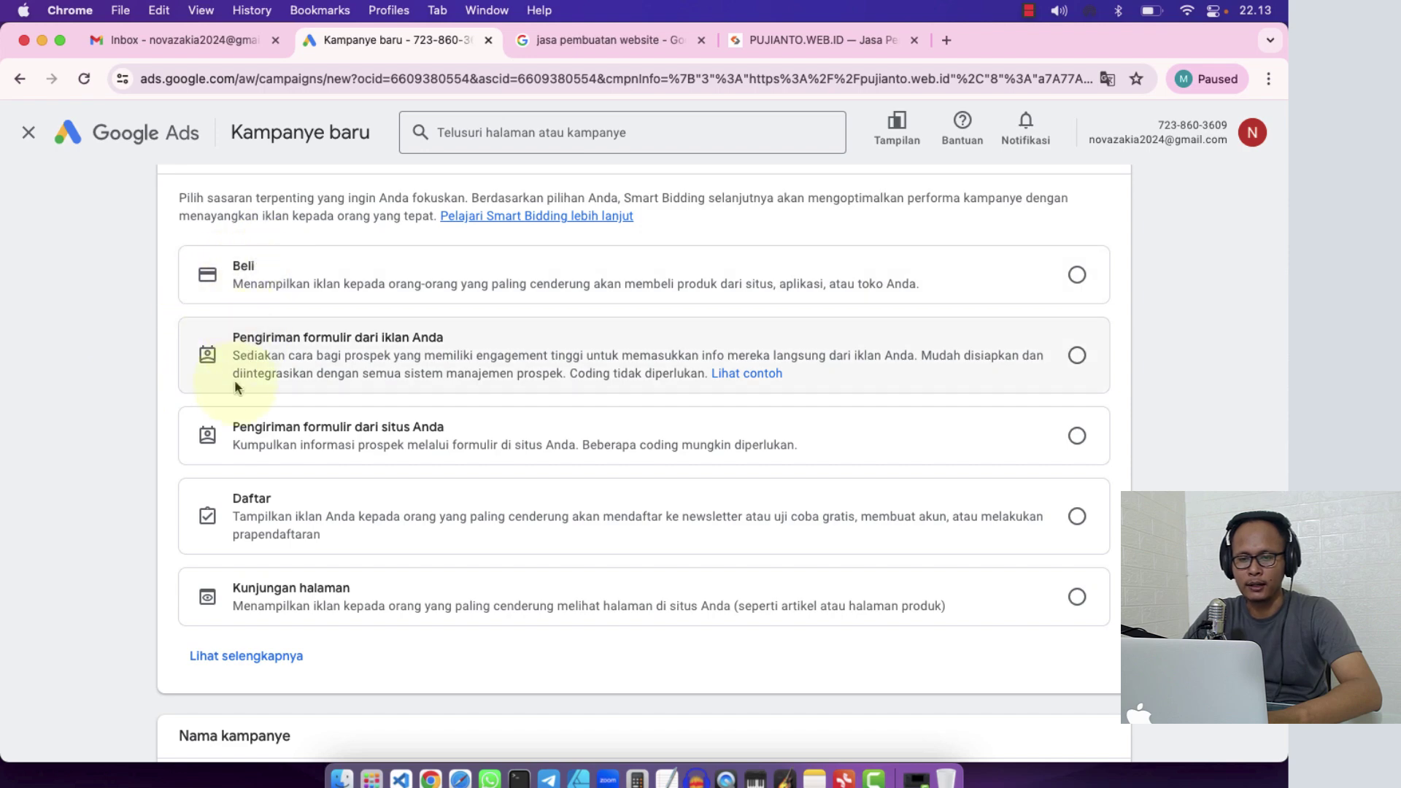
scroll(146, 588, "down", 2)
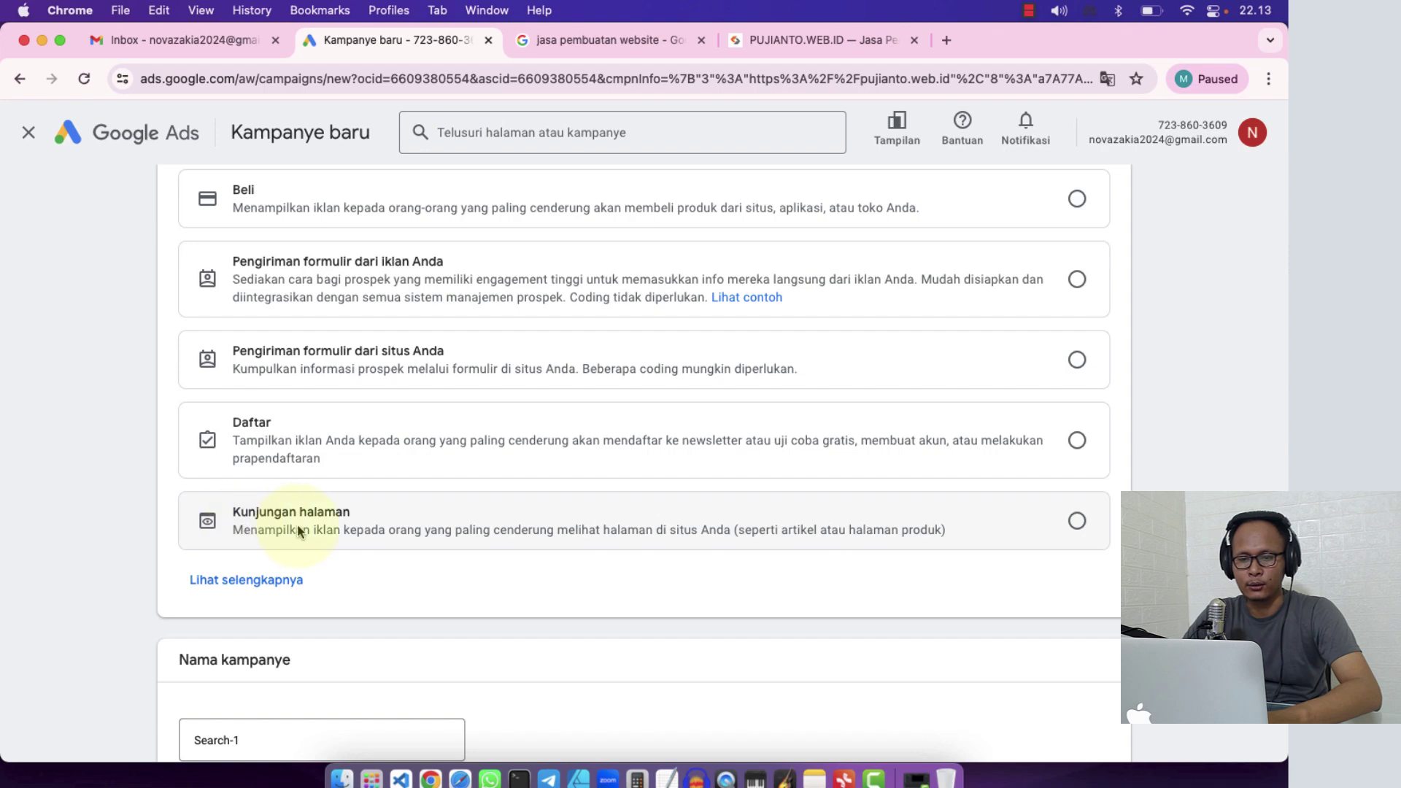
- Choose Kunjungan halaman as the campaign's focus target and review the pujianto.web.id homepage
left_click(359, 530)
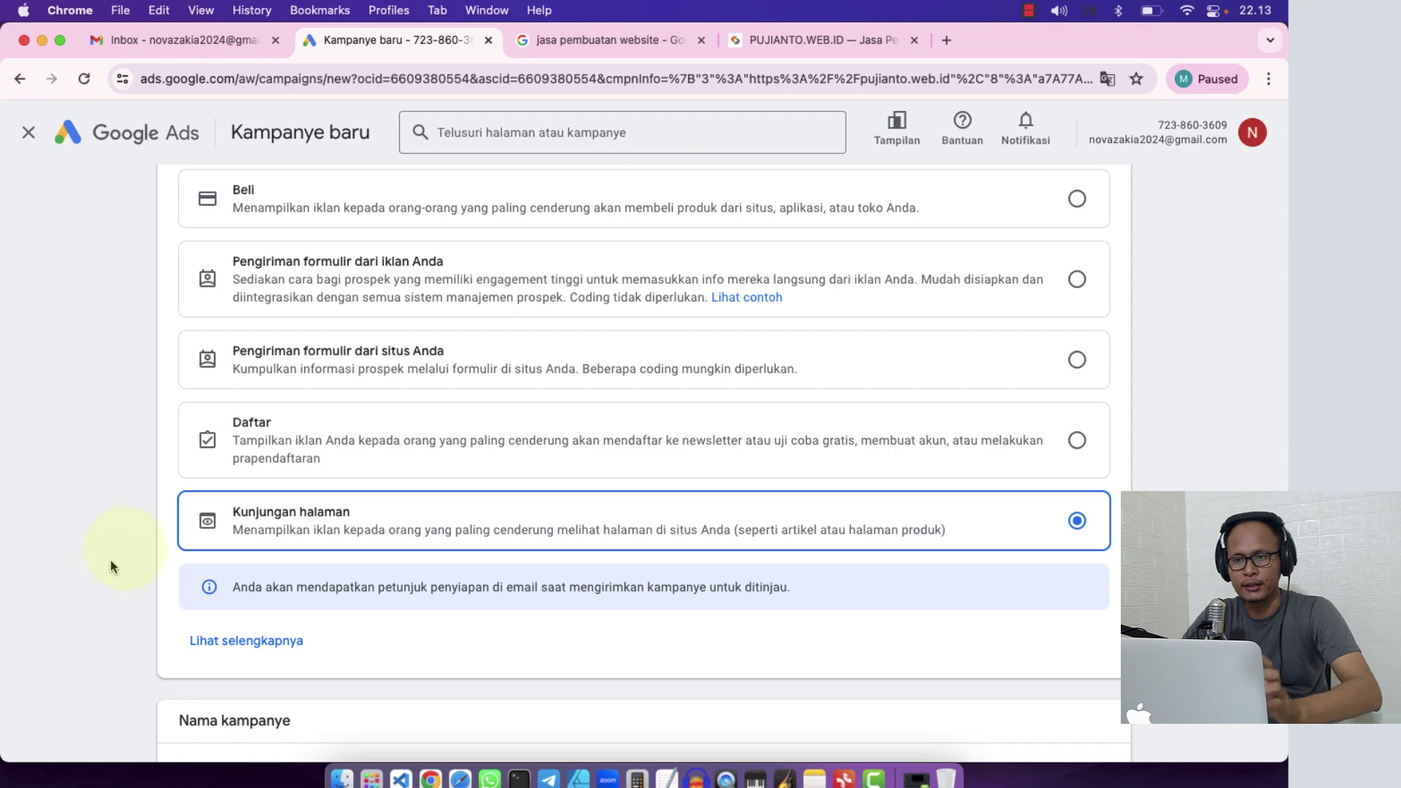
left_click(830, 38)
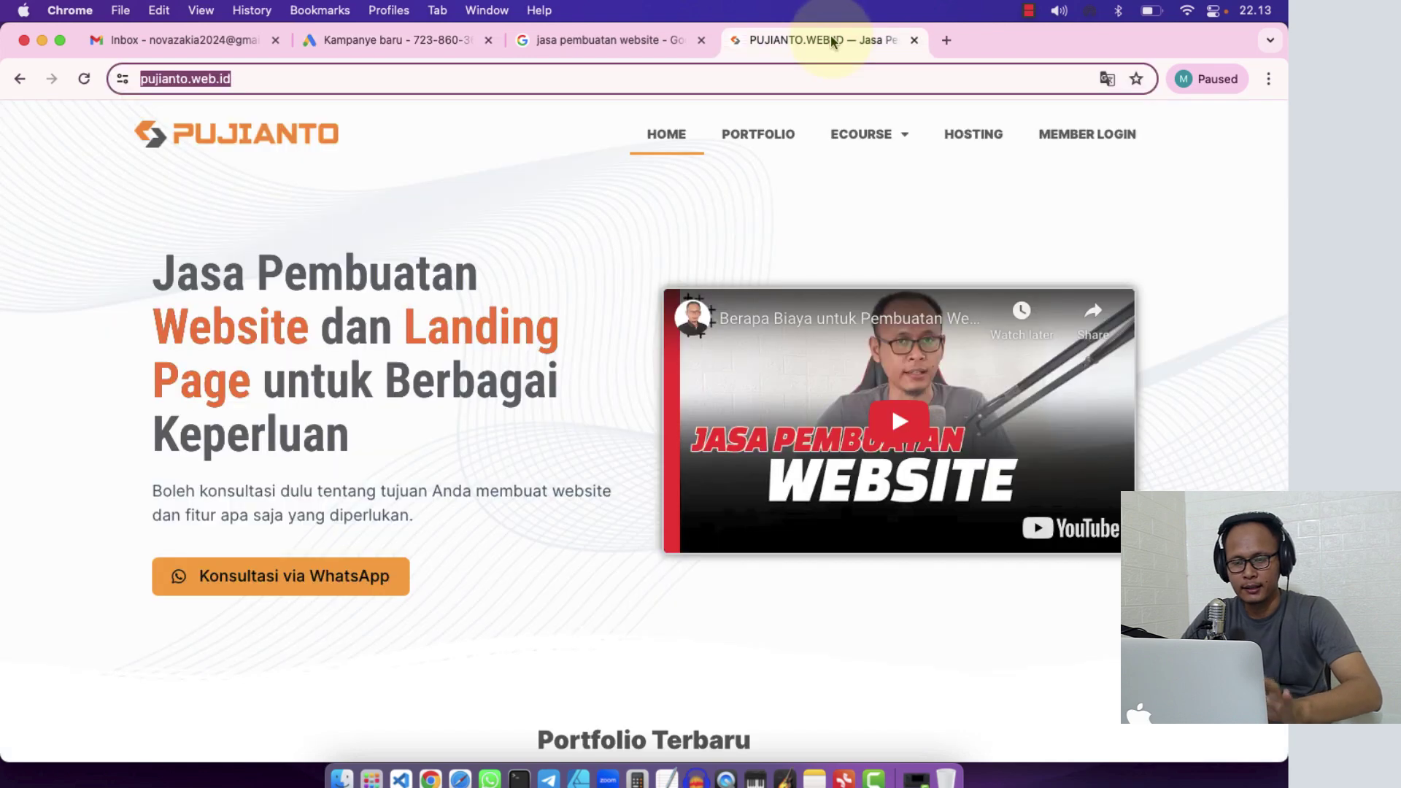
left_click(515, 213)
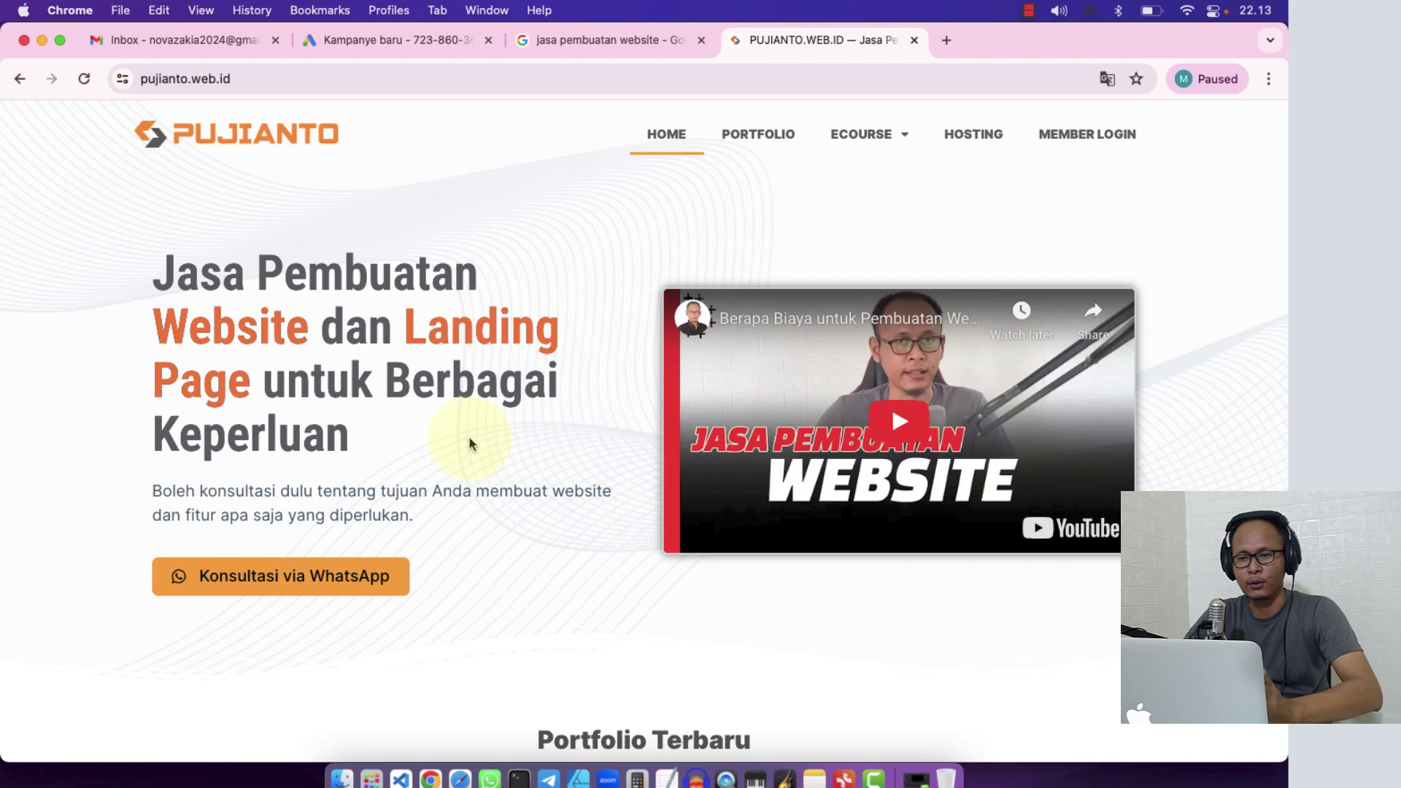
scroll(469, 442, "down", 3)
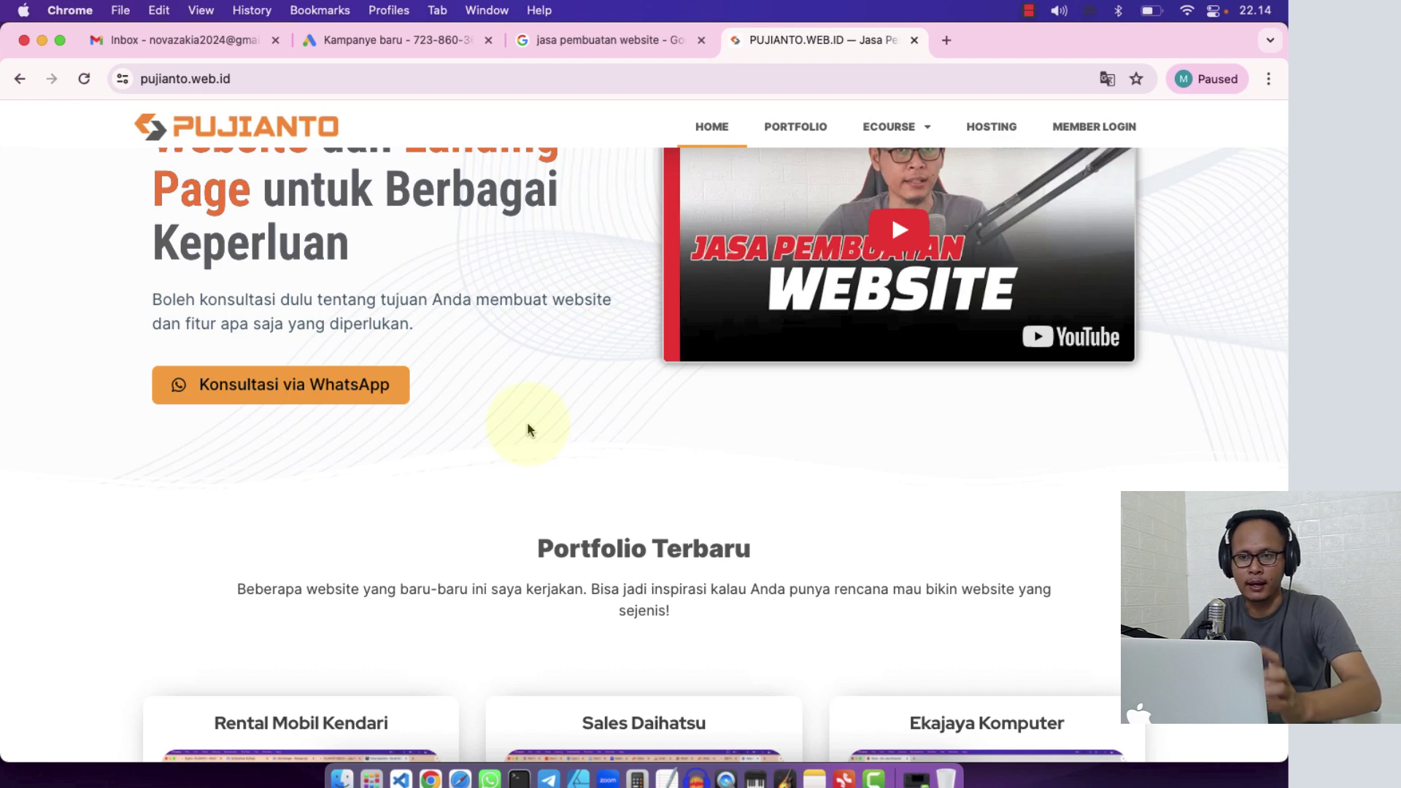
left_click(419, 42)
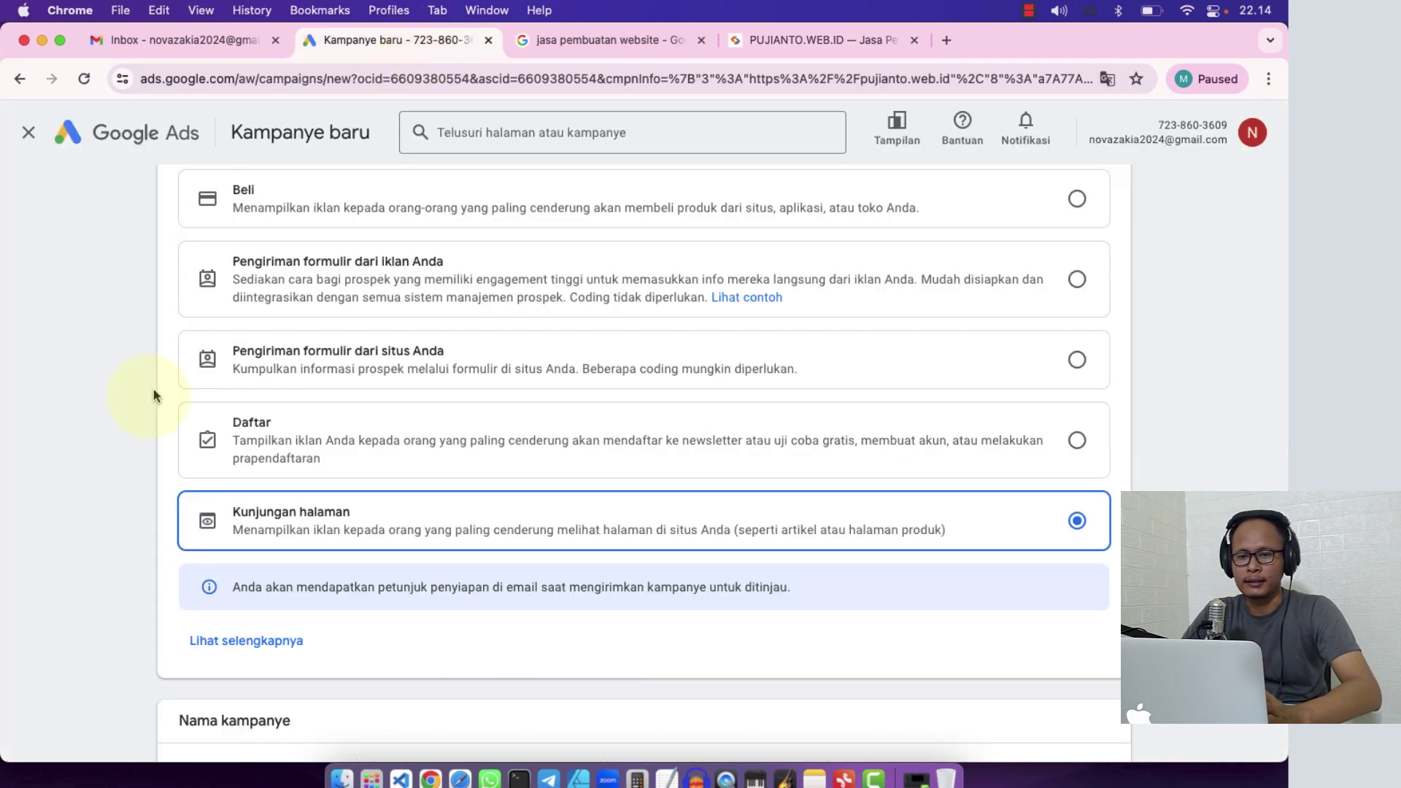
scroll(142, 407, "up", 3)
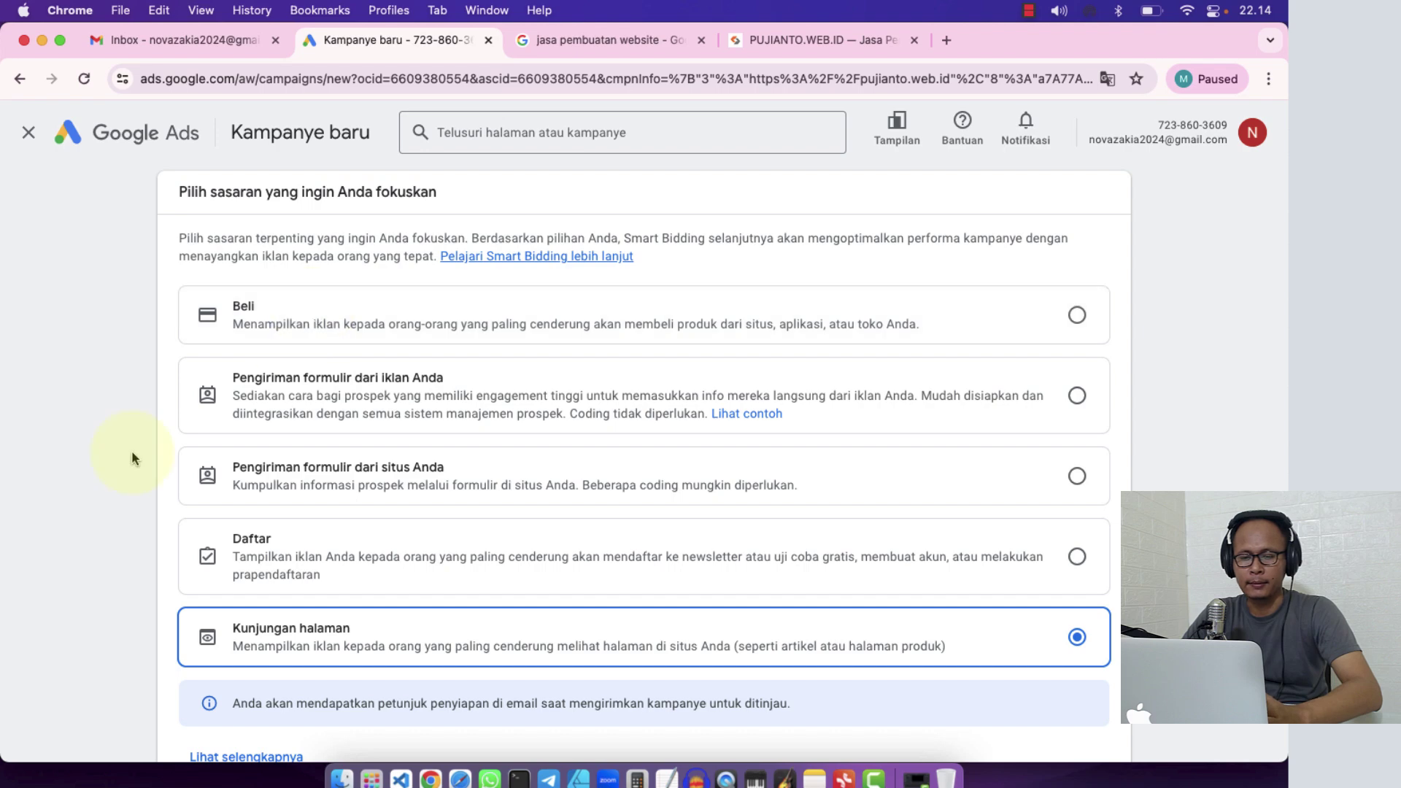
scroll(132, 453, "down", 4)
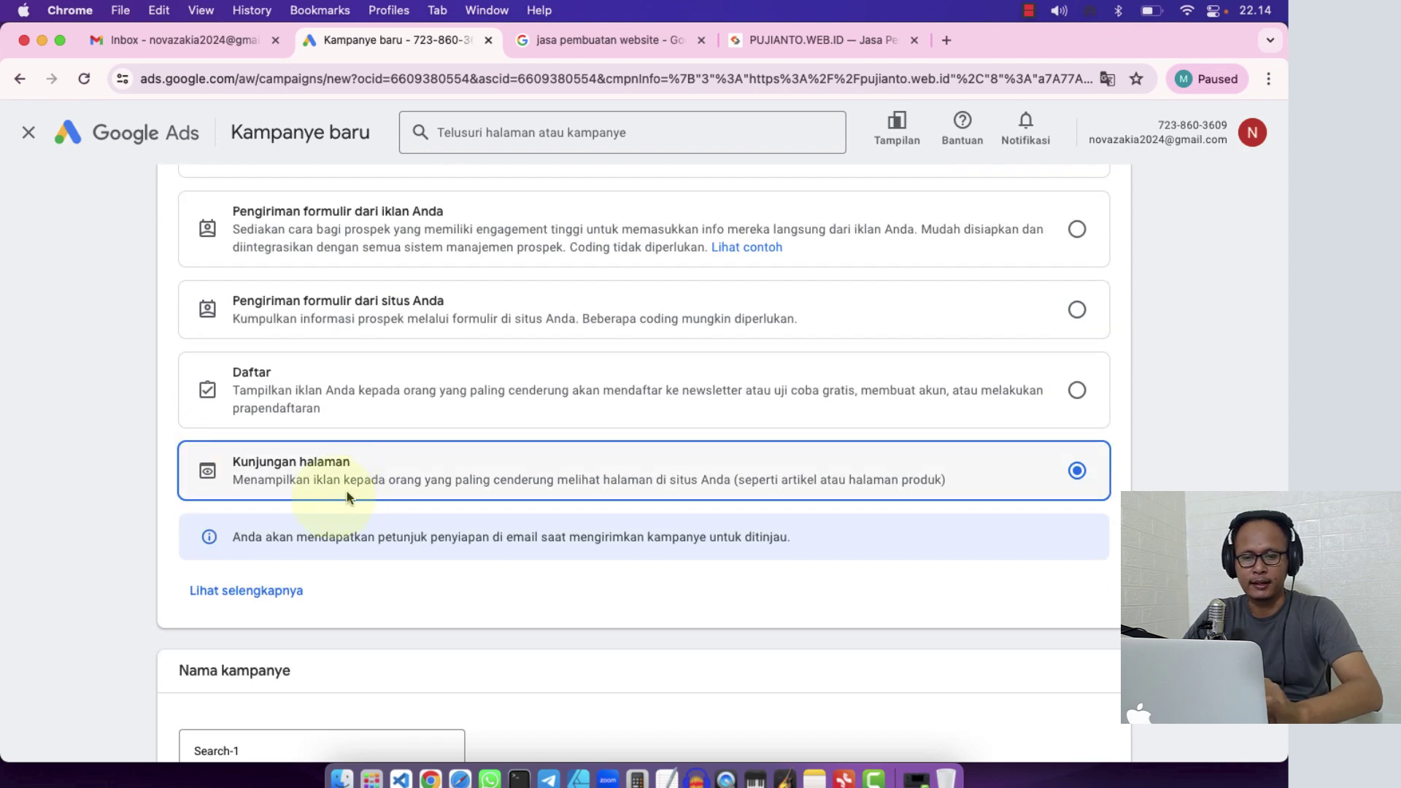
- Name the campaign PUJIANTO WEB ID and continue to the bidding settings
scroll(29, 574, "down", 5)
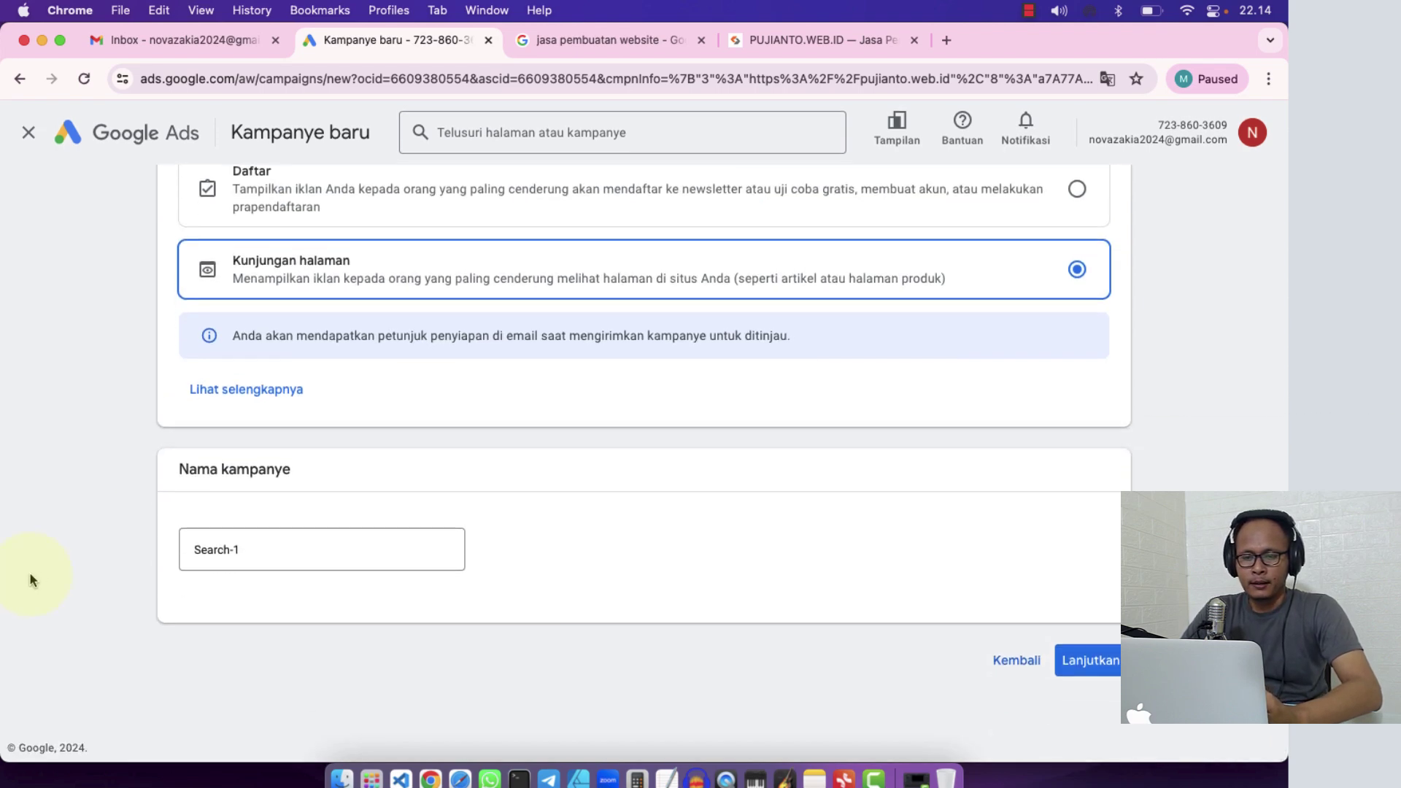
triple_click(267, 547)
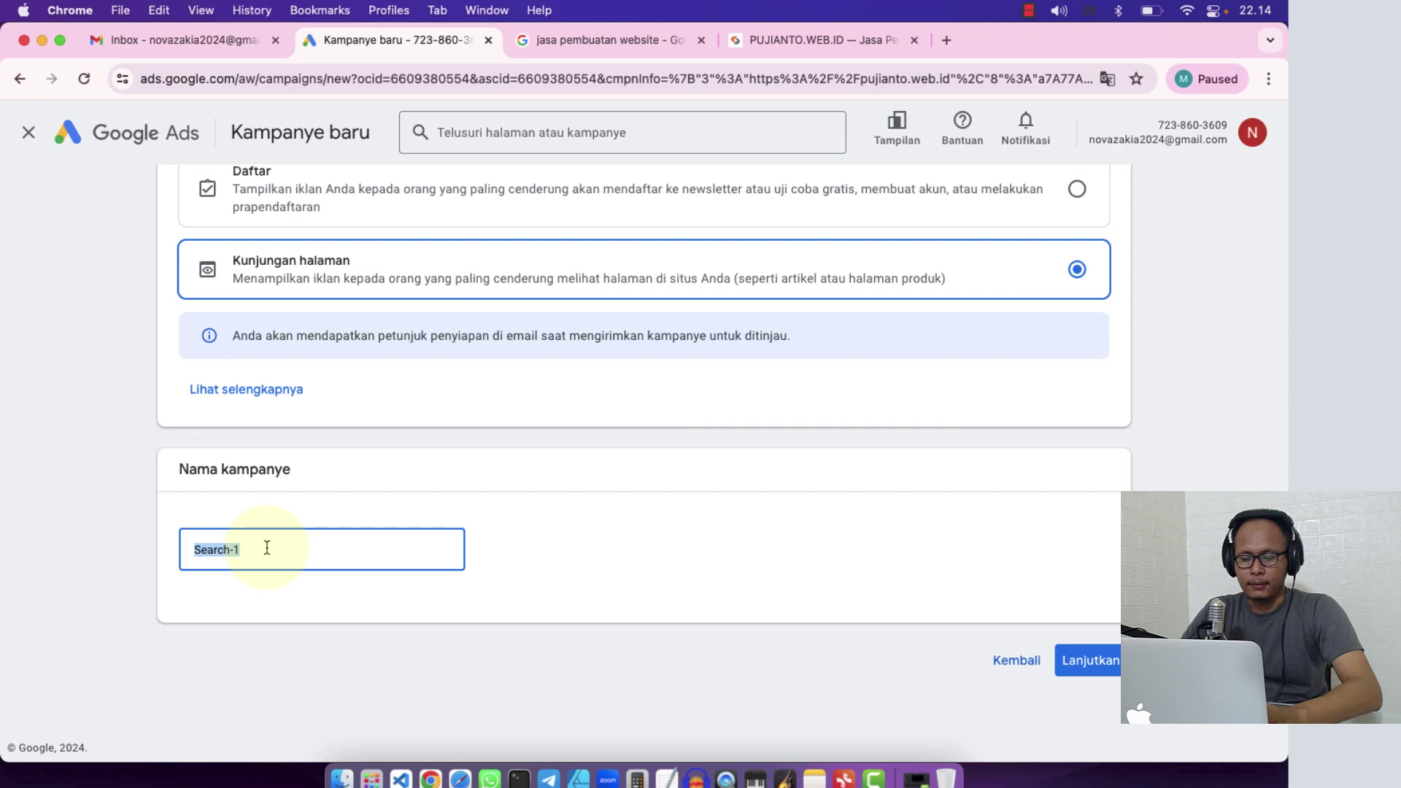
type("Puj")
key("BackSpace")
key("BackSpace")
key("BackSpace")
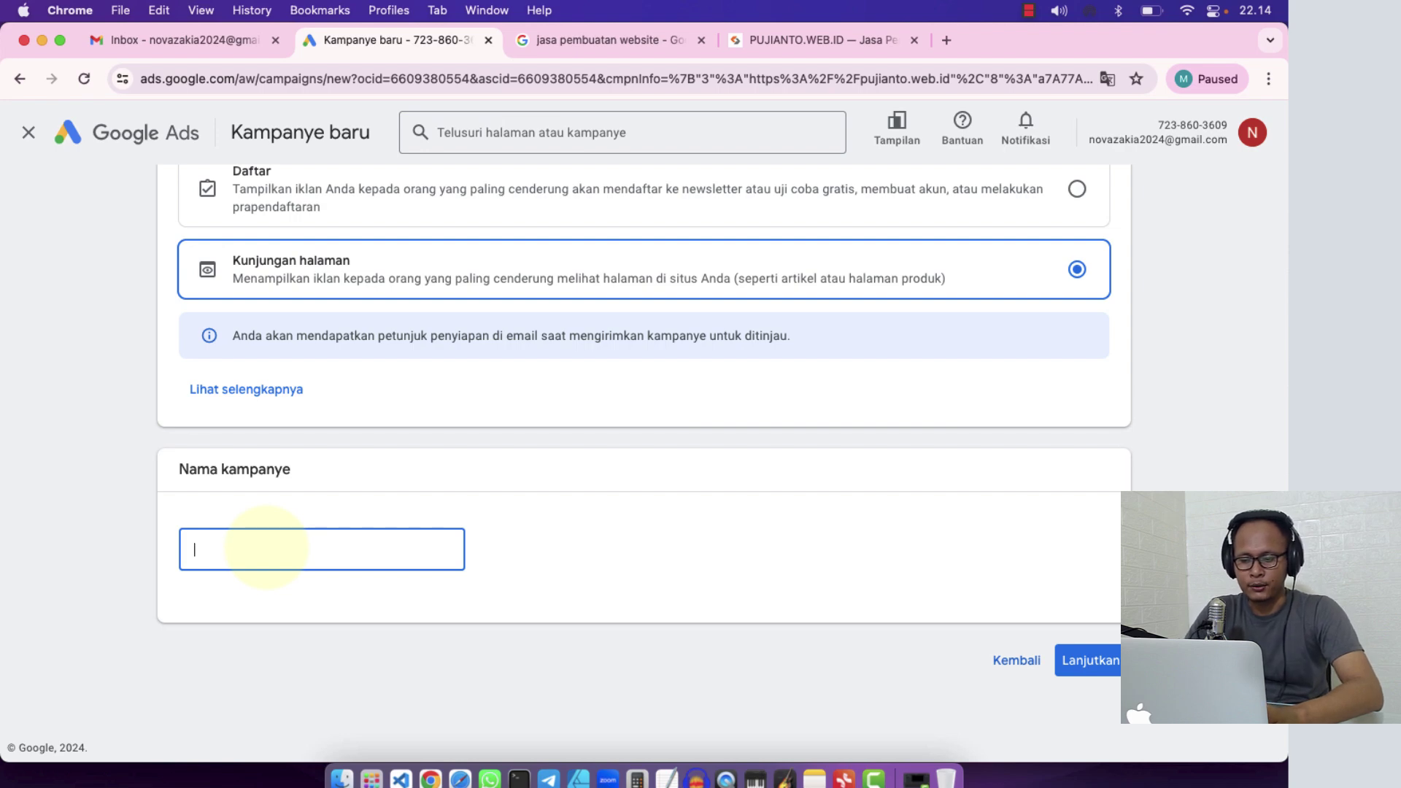
type("PUJIANTO WEB ID")
left_click(595, 567)
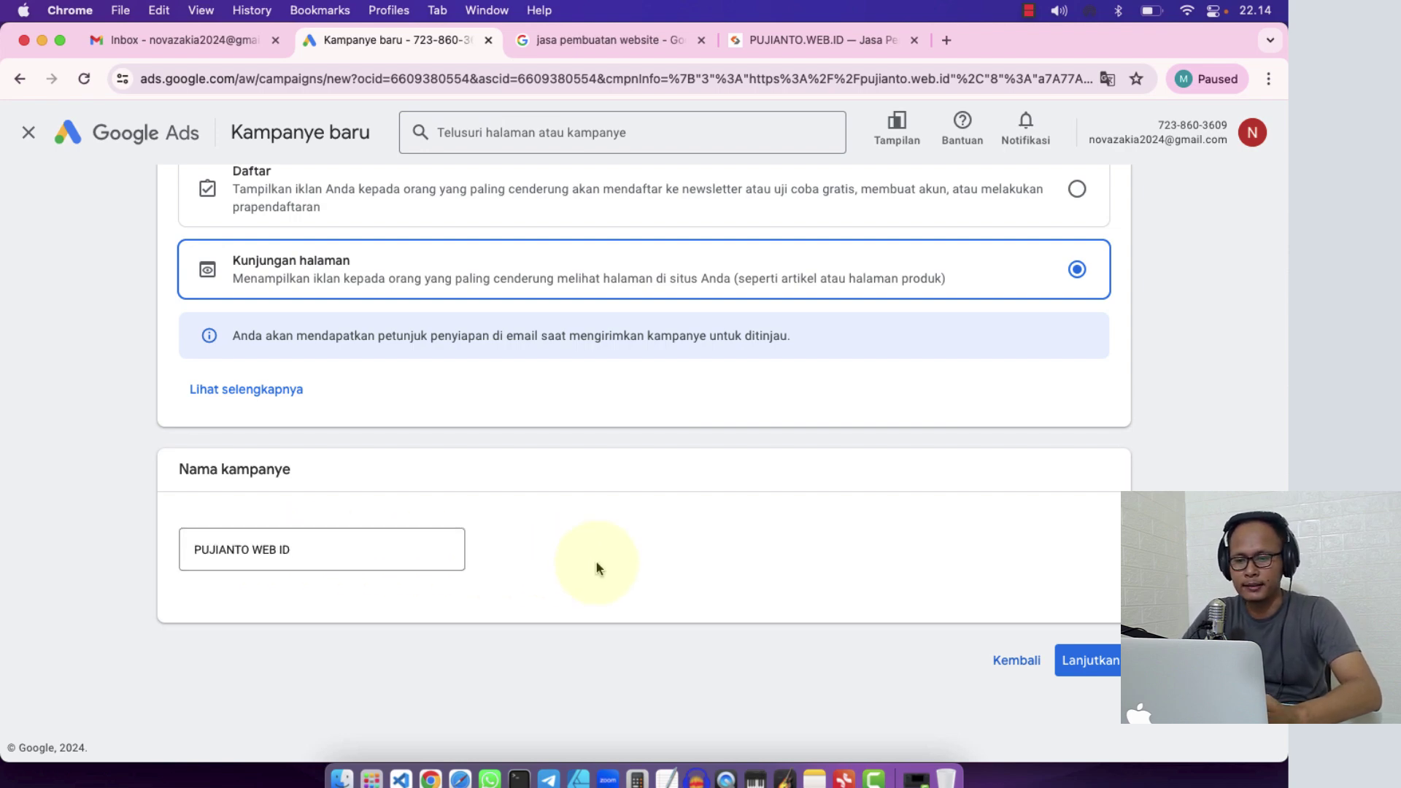
left_click(1079, 661)
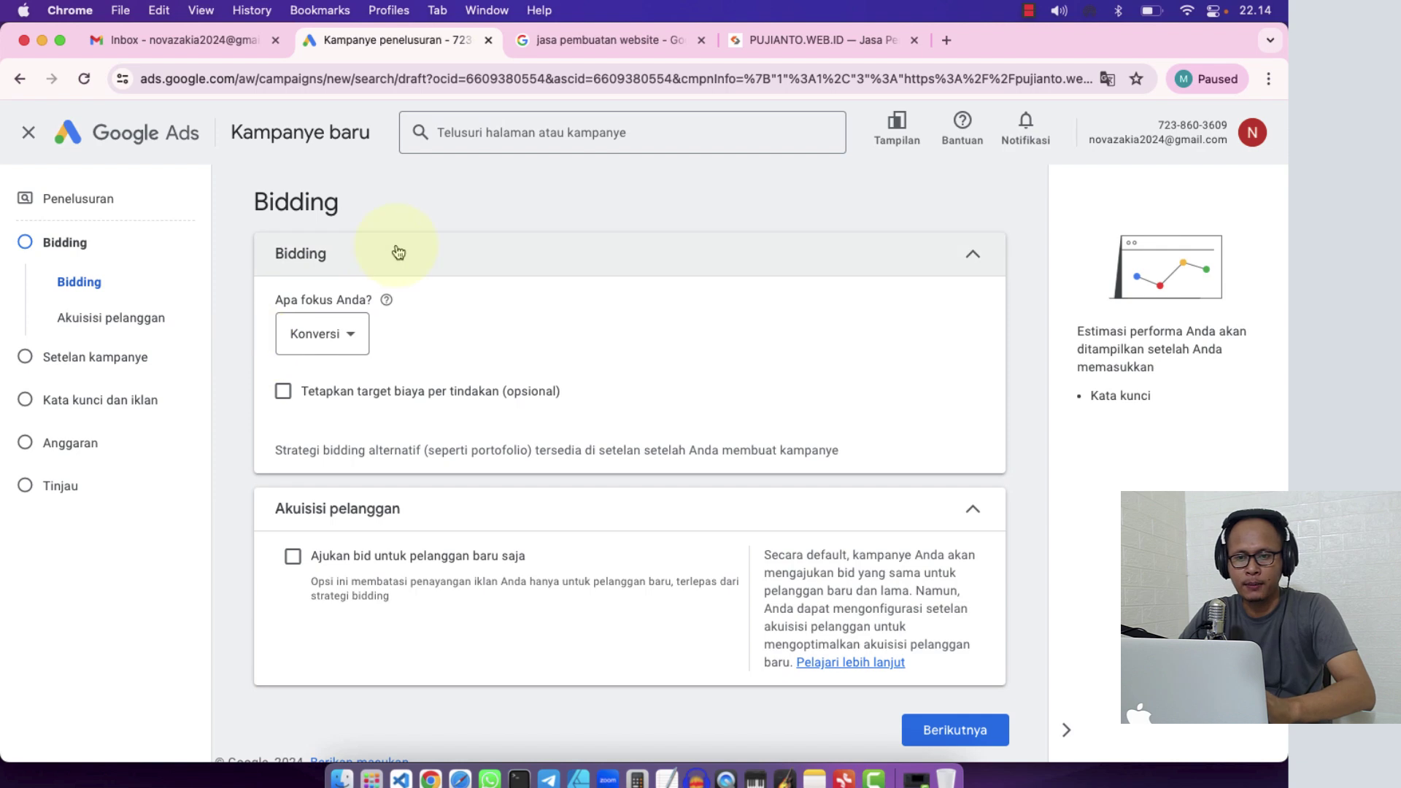
- Review the available bidding focus options and the consultation and portfolio sections of the pujianto.web.id homepage
left_click(363, 334)
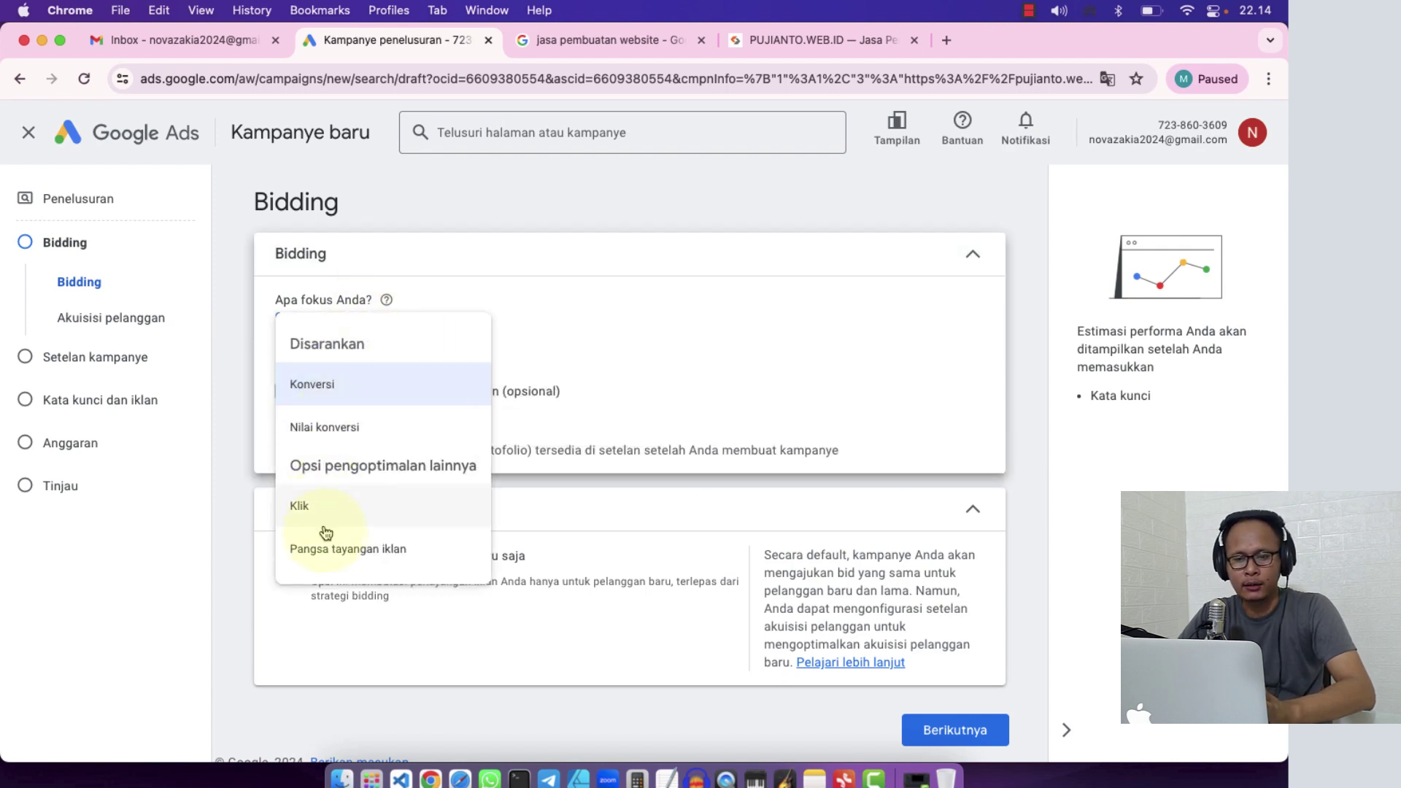
left_click(238, 363)
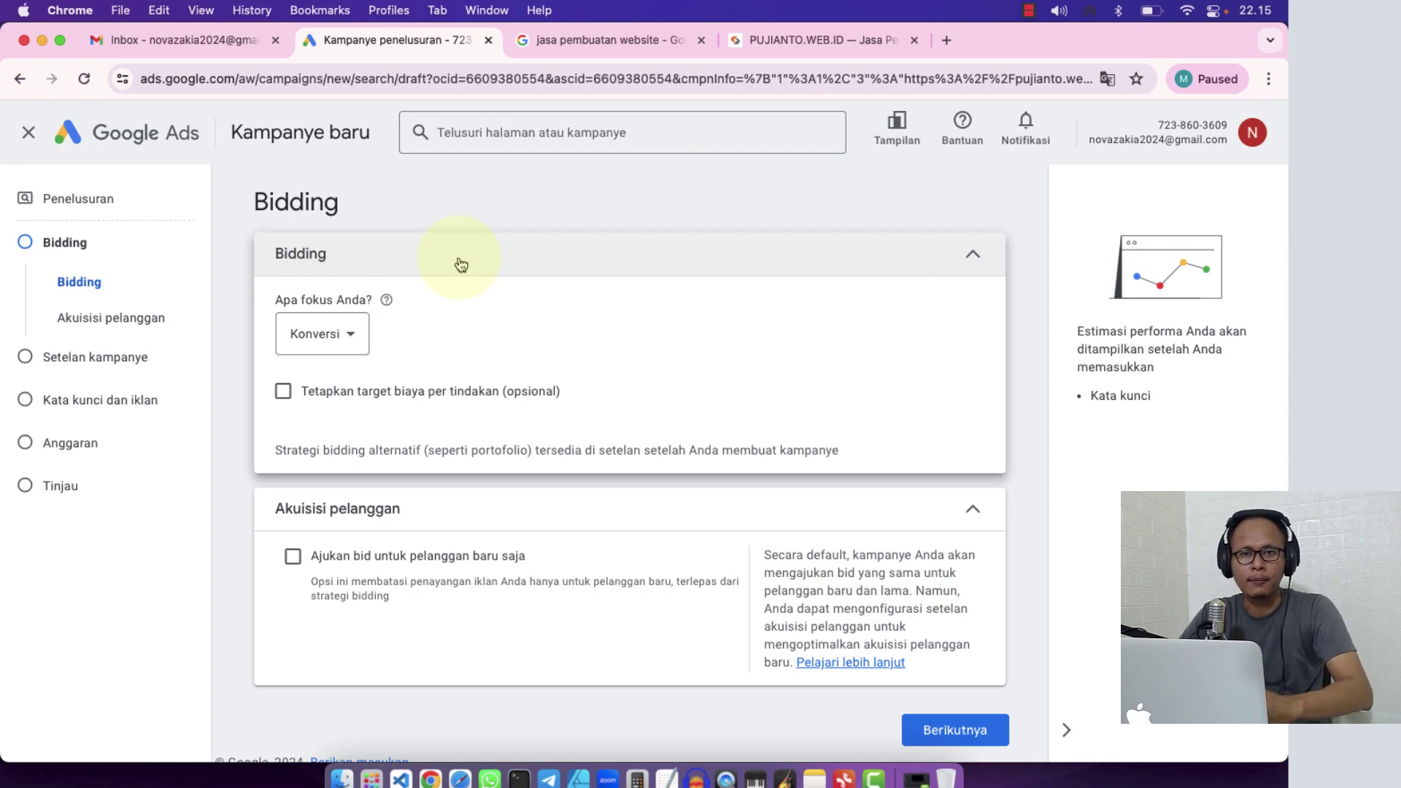
left_click(817, 40)
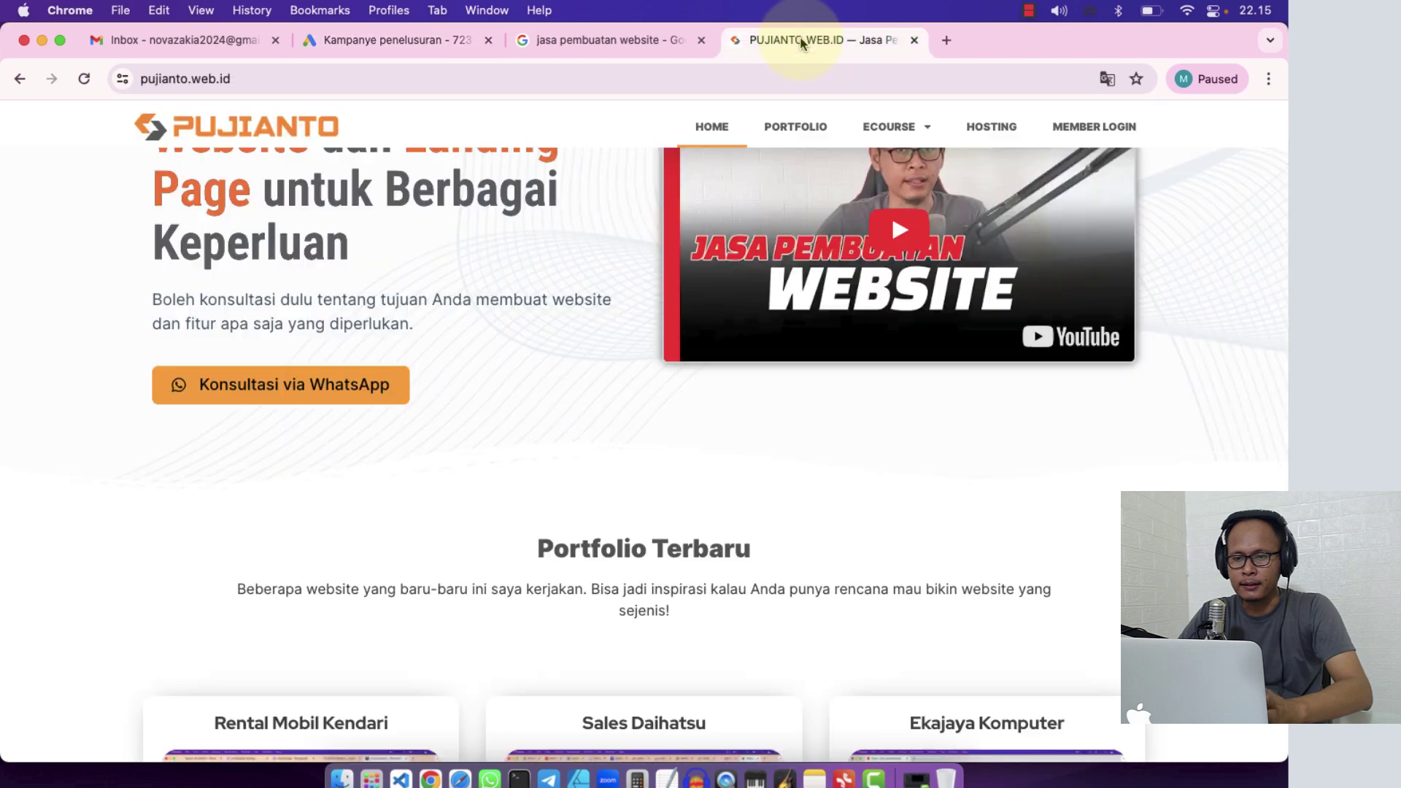
scroll(68, 352, "up", 3)
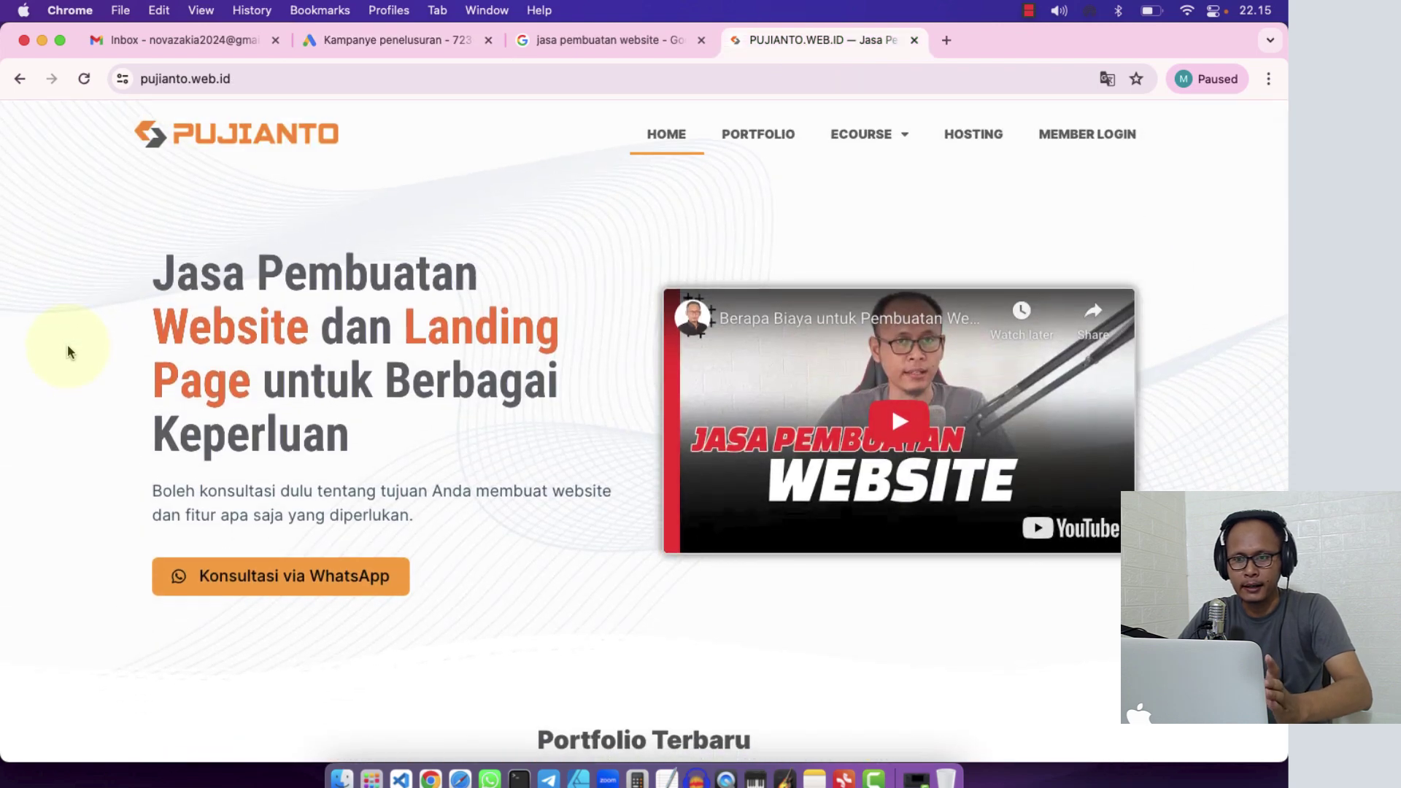
scroll(379, 460, "down", 10)
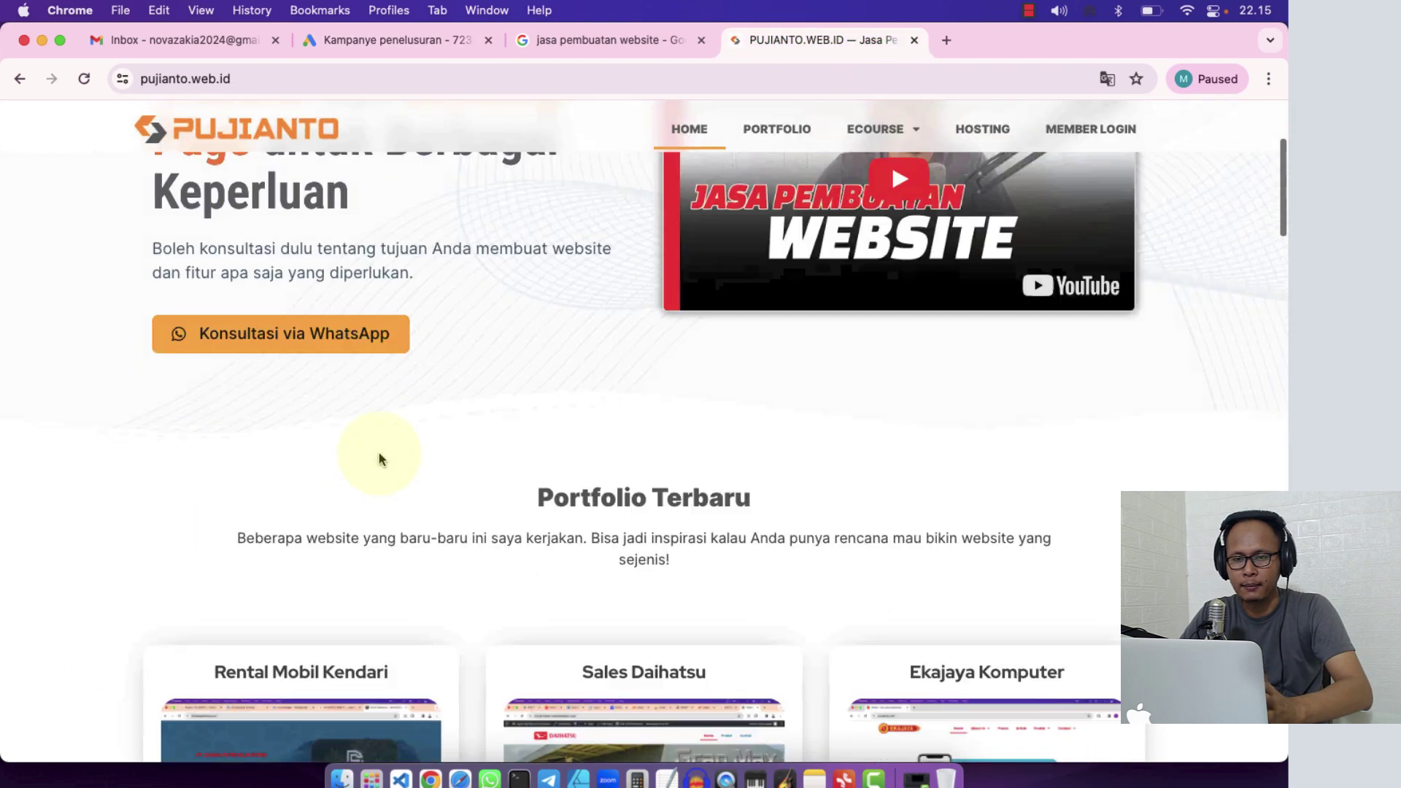
scroll(379, 460, "down", 2)
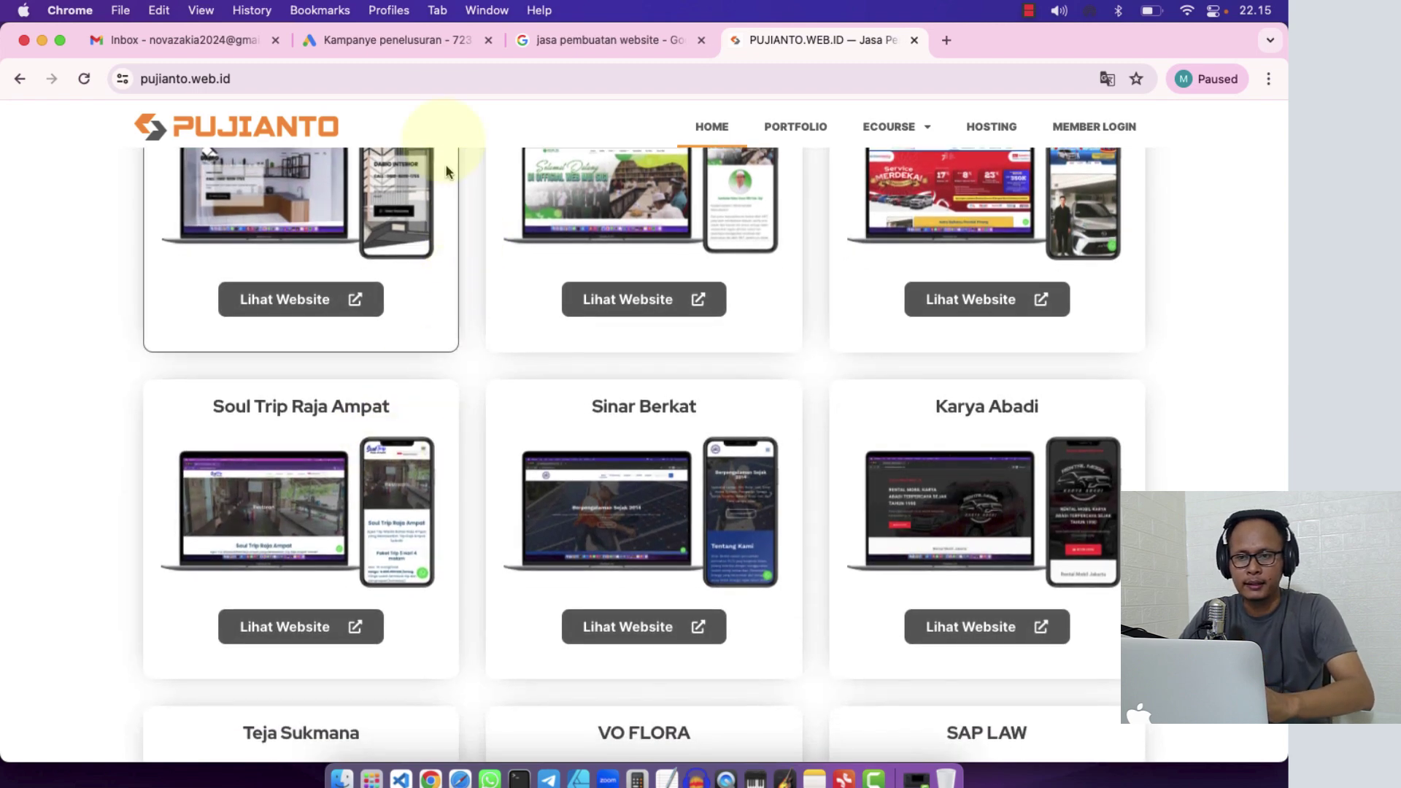
left_click(410, 47)
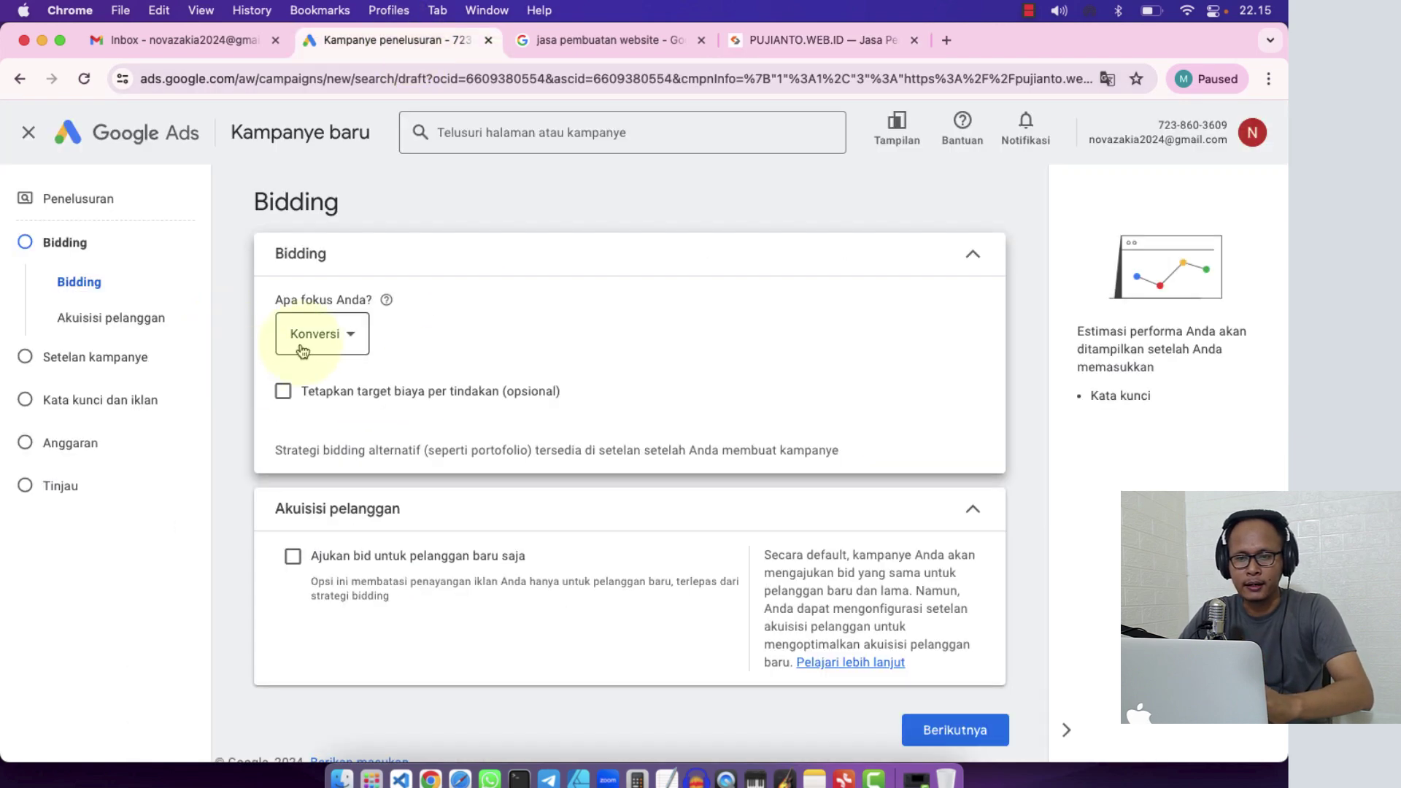
- Try Klik as the bidding focus and compare the sponsored jasa pembuatan website results with the pujianto.web.id site
left_click(357, 353)
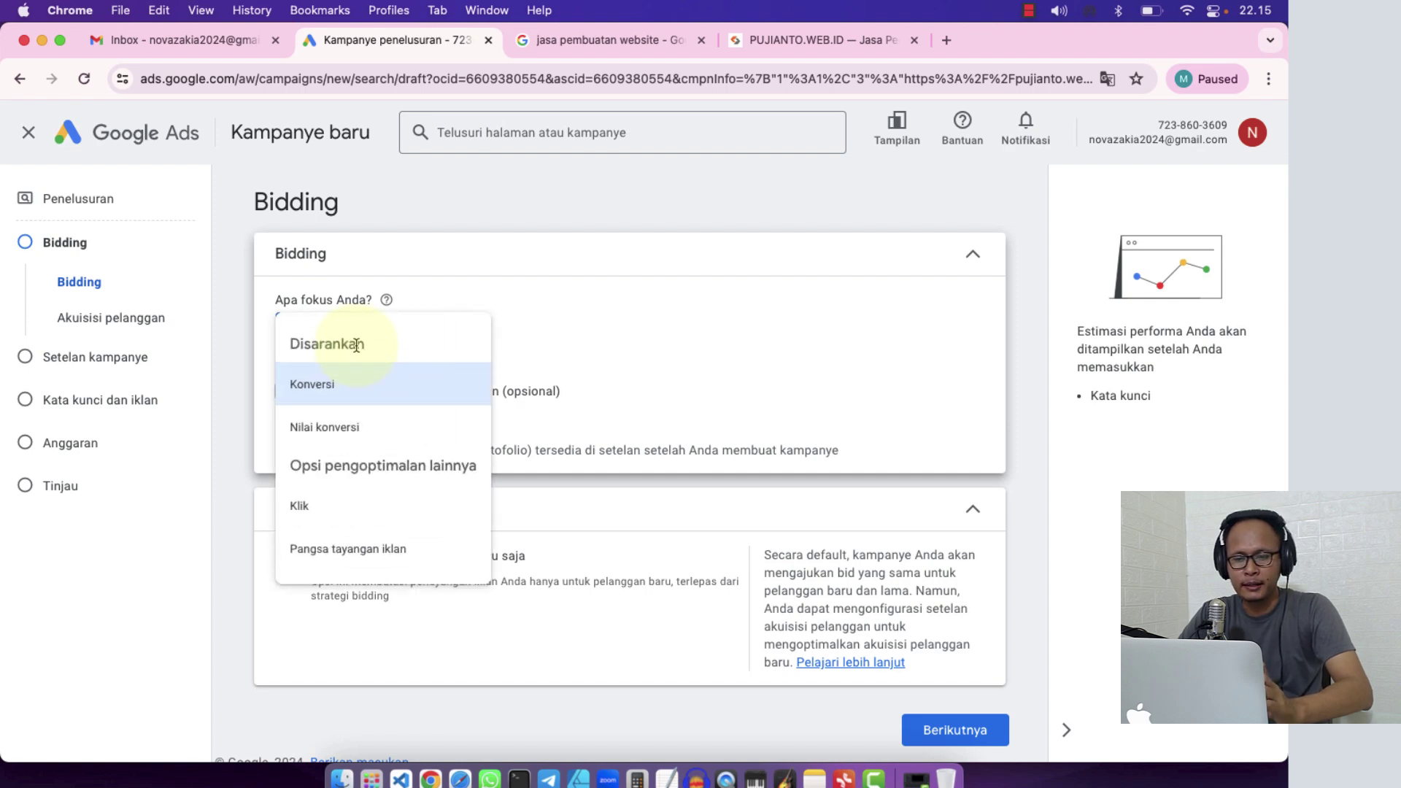
left_click(326, 503)
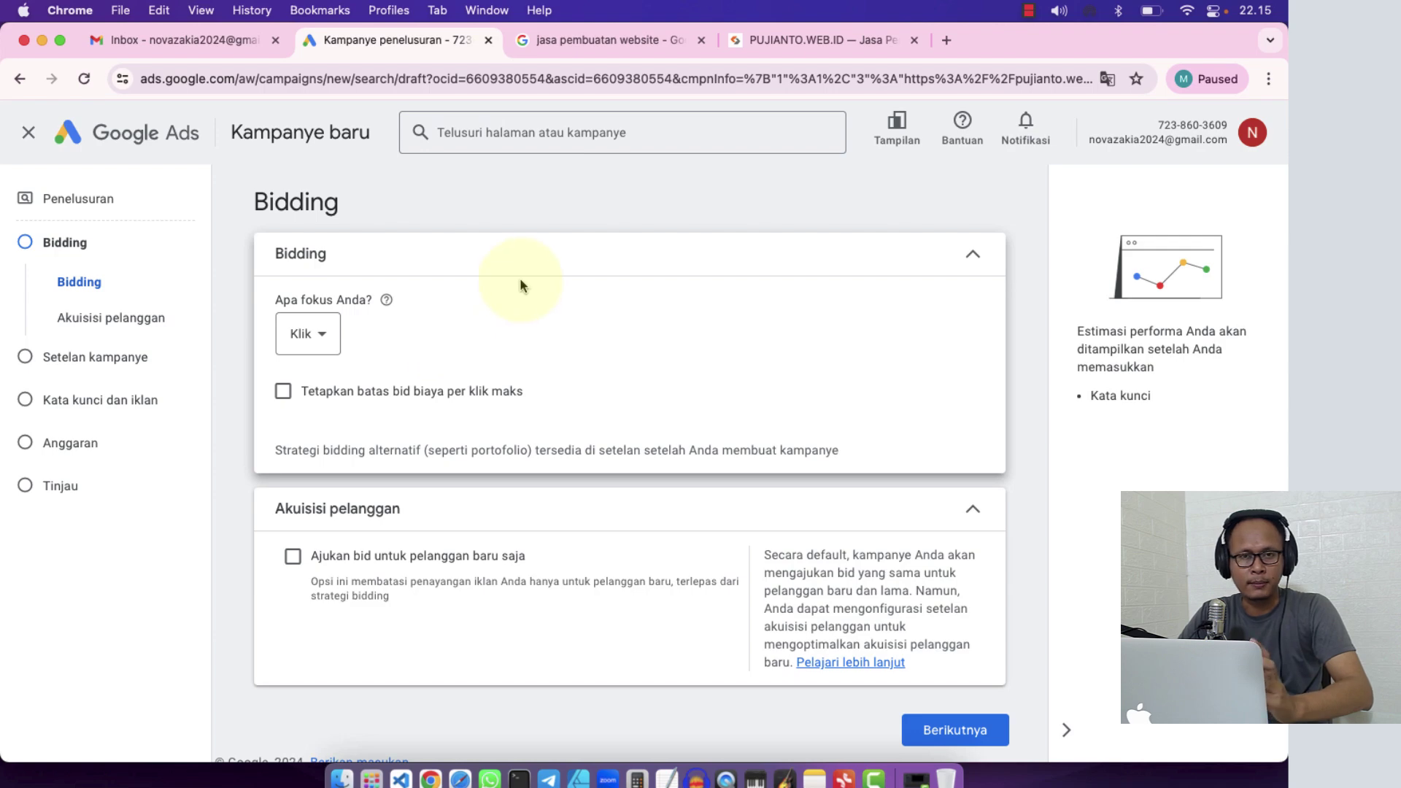
left_click(632, 44)
scroll(72, 444, "down", 4)
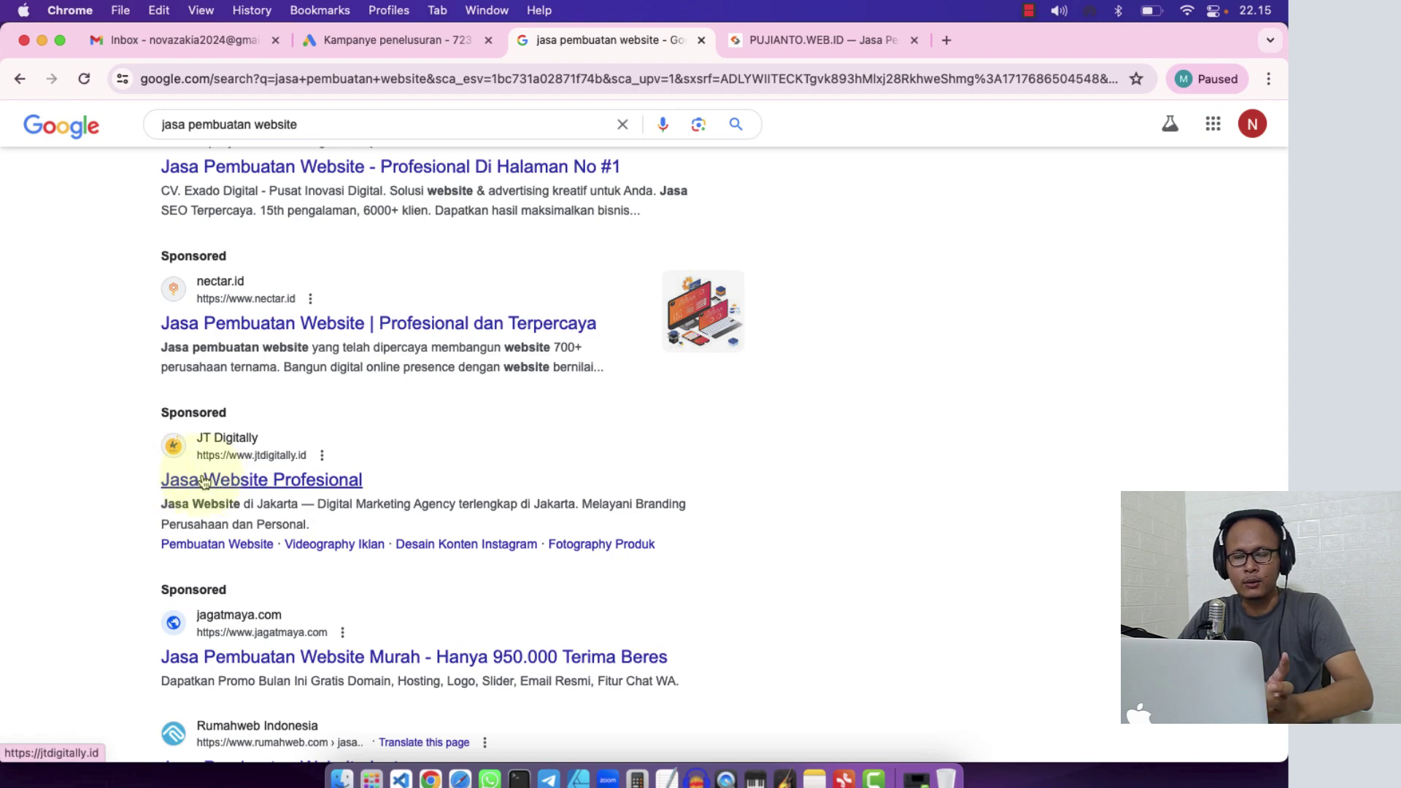
left_click(825, 41)
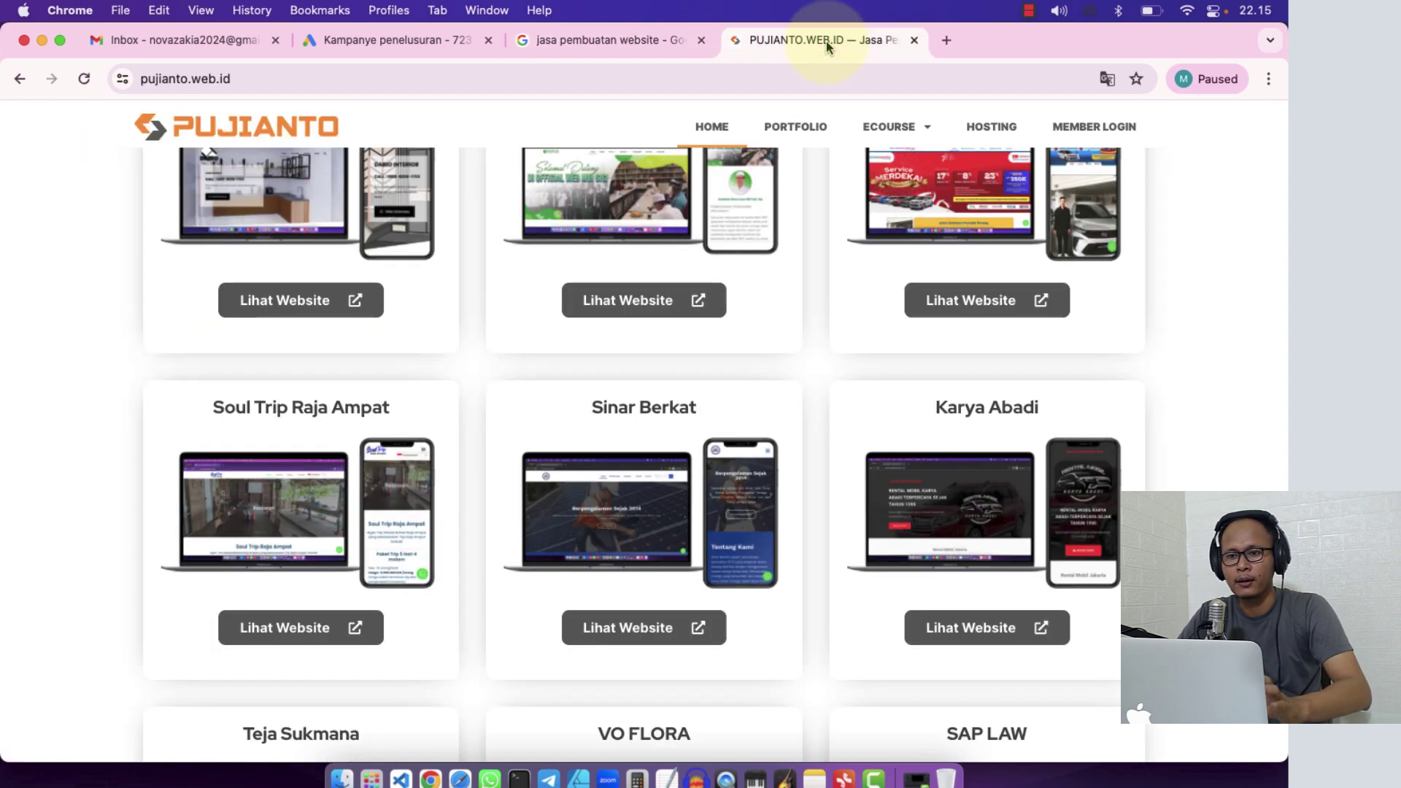
left_click(577, 32)
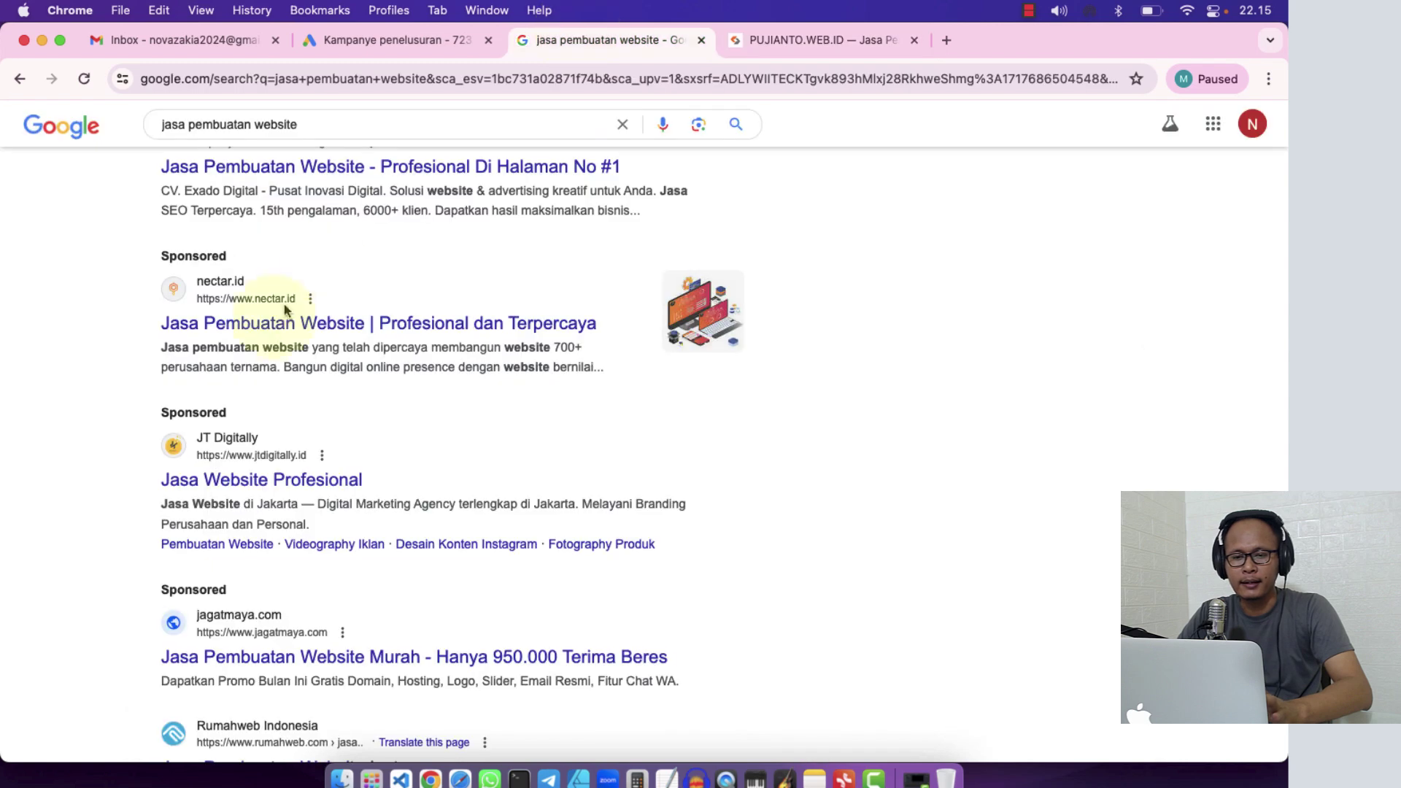
- Open the JT Digitally sponsored result, close its page and return to the campaign's bidding settings
left_click(228, 495)
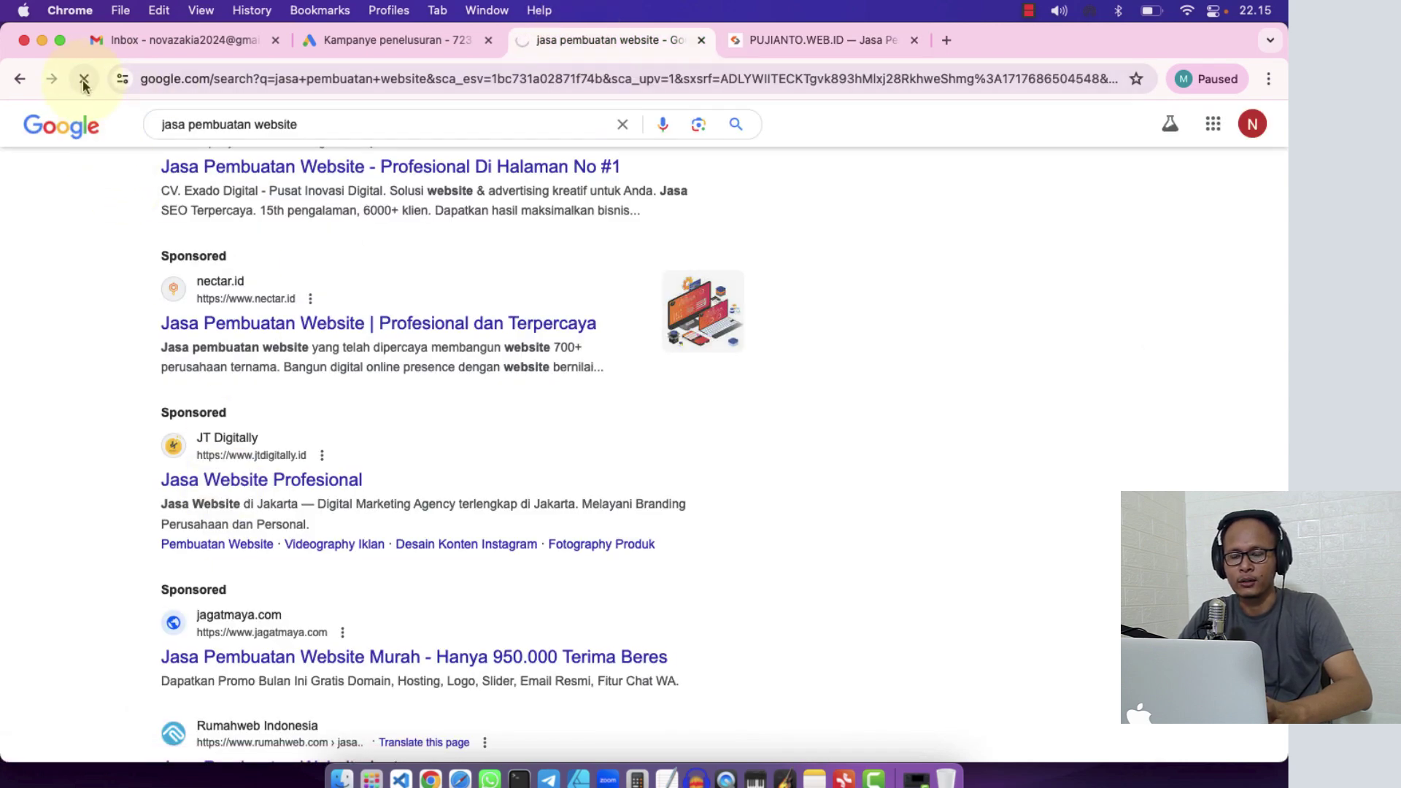
left_click(701, 41)
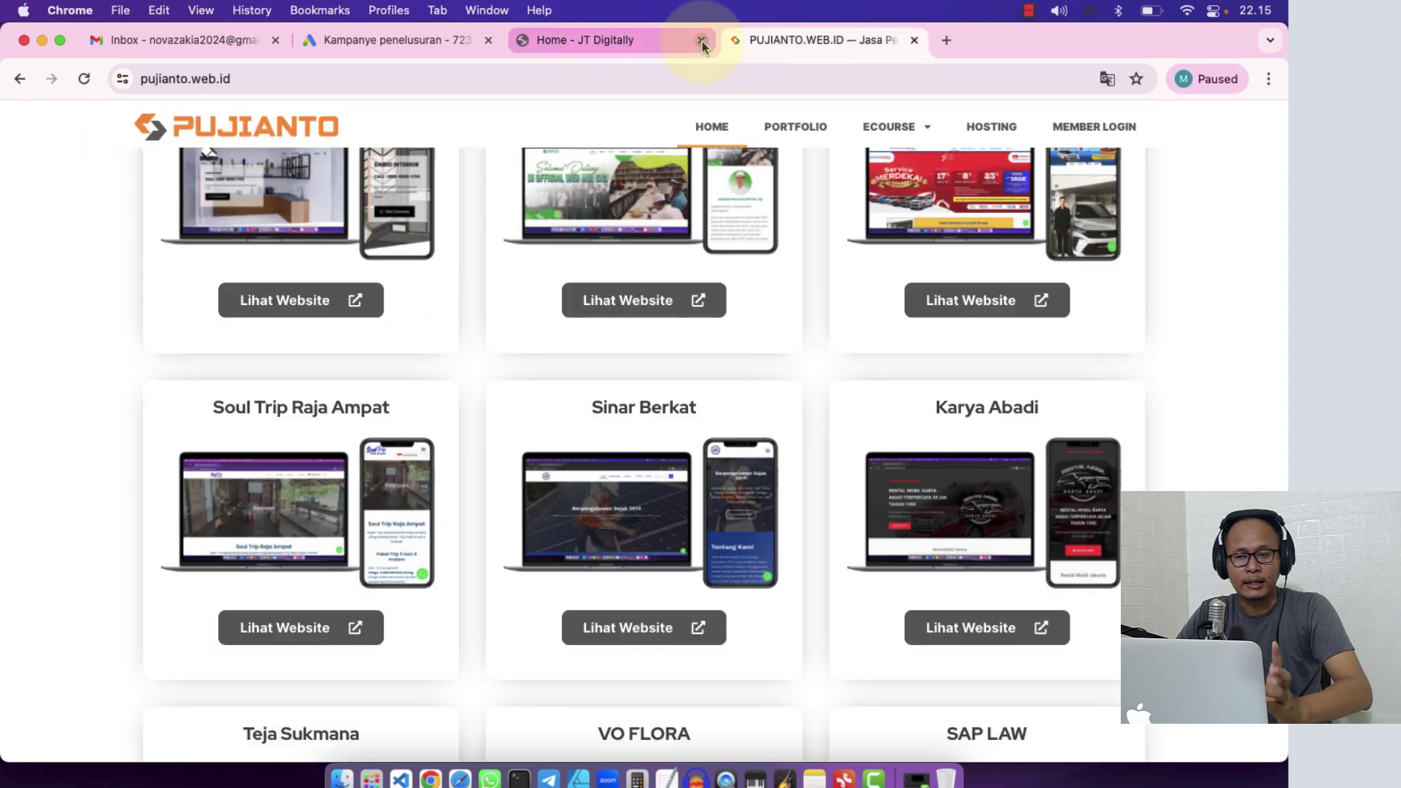
left_click(702, 40)
left_click(392, 41)
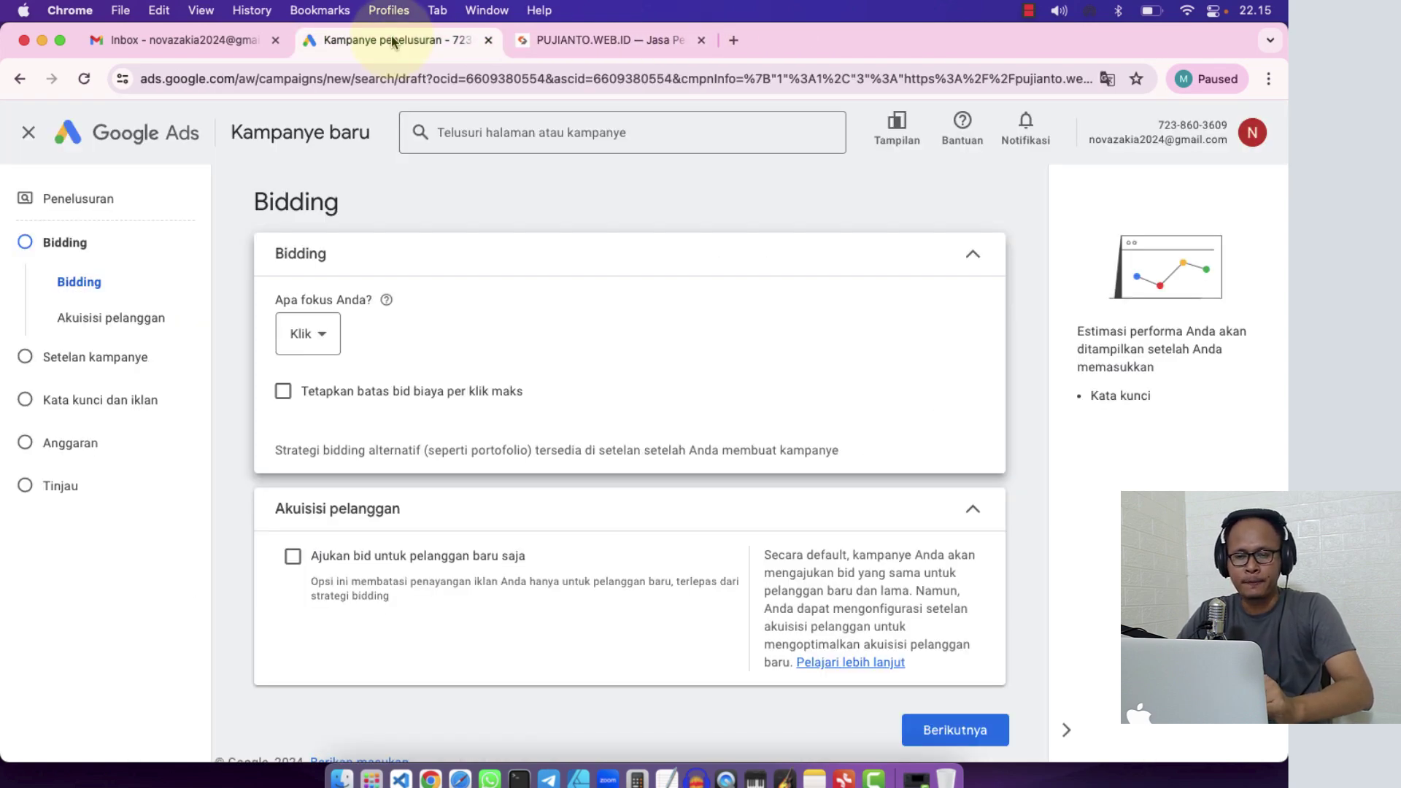
- Set the bidding focus to Konversi and check the pujianto.web.id homepage visitors would land on
left_click(324, 334)
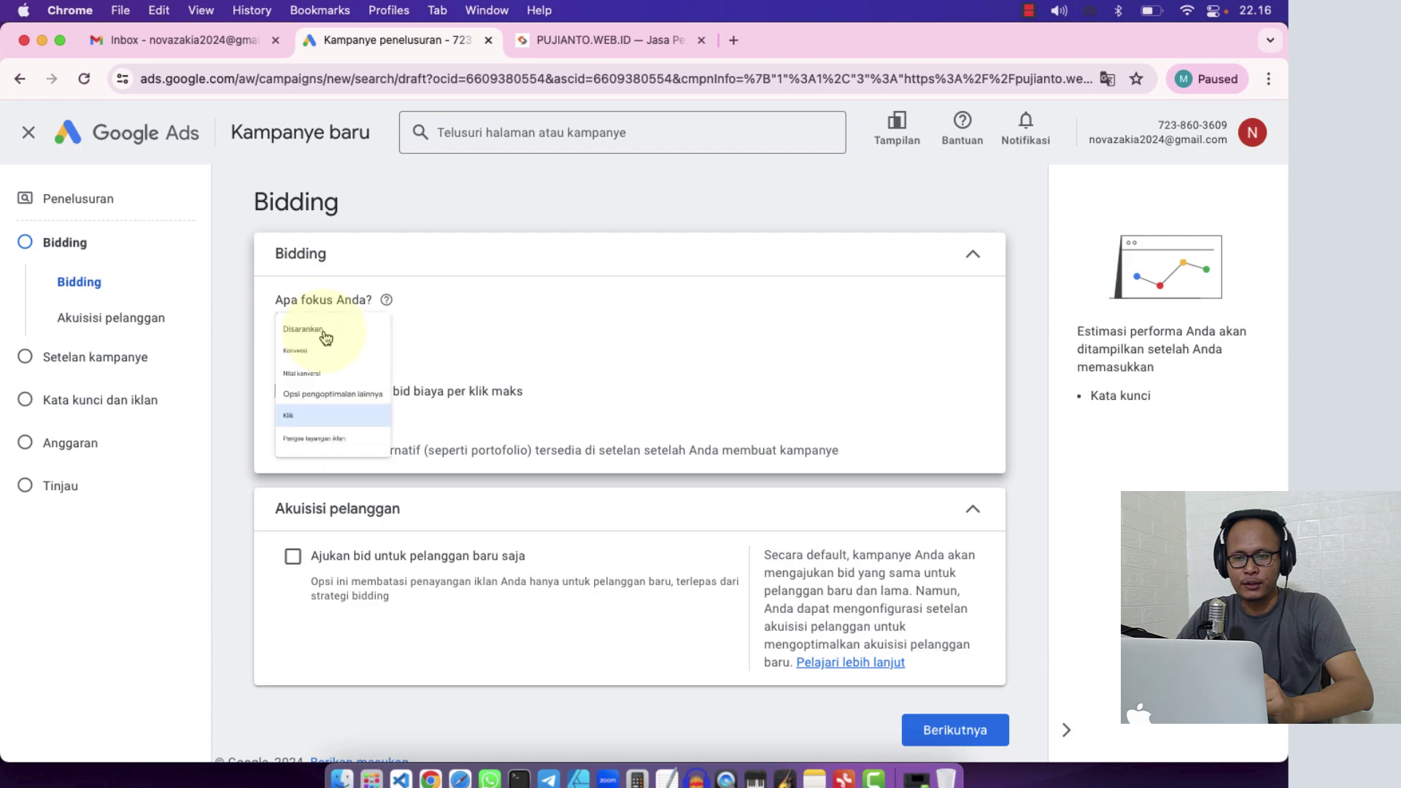
left_click(325, 383)
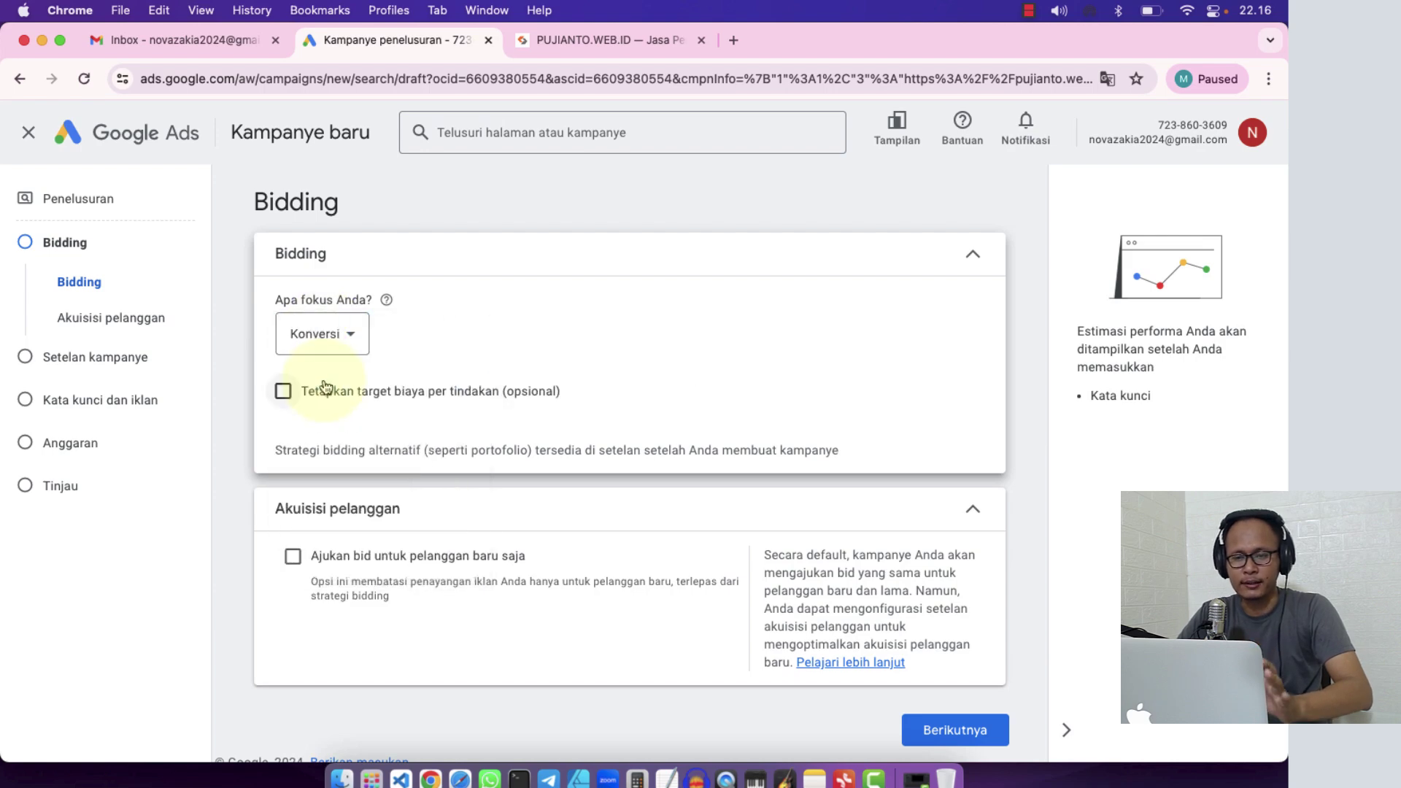
left_click(620, 42)
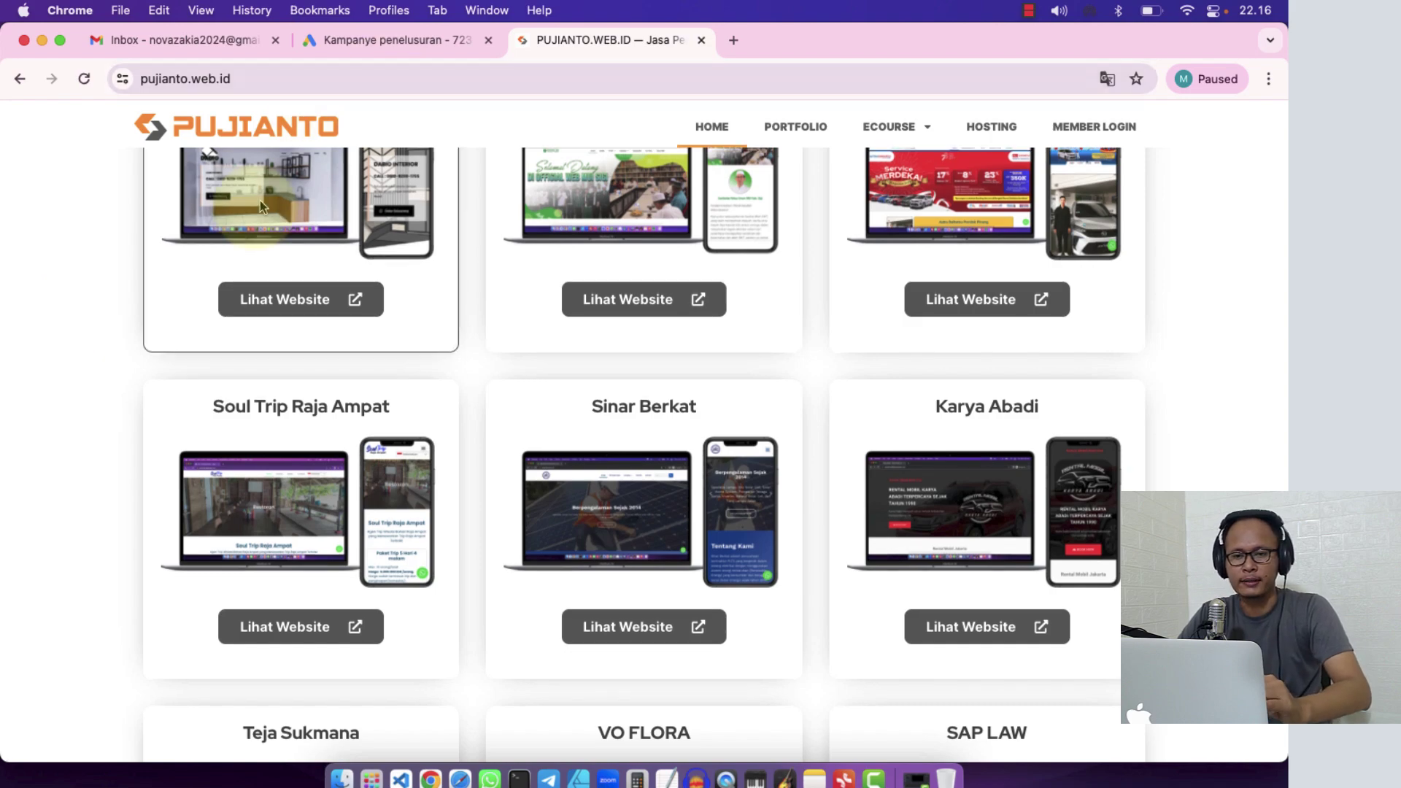
scroll(235, 234, "up", 10)
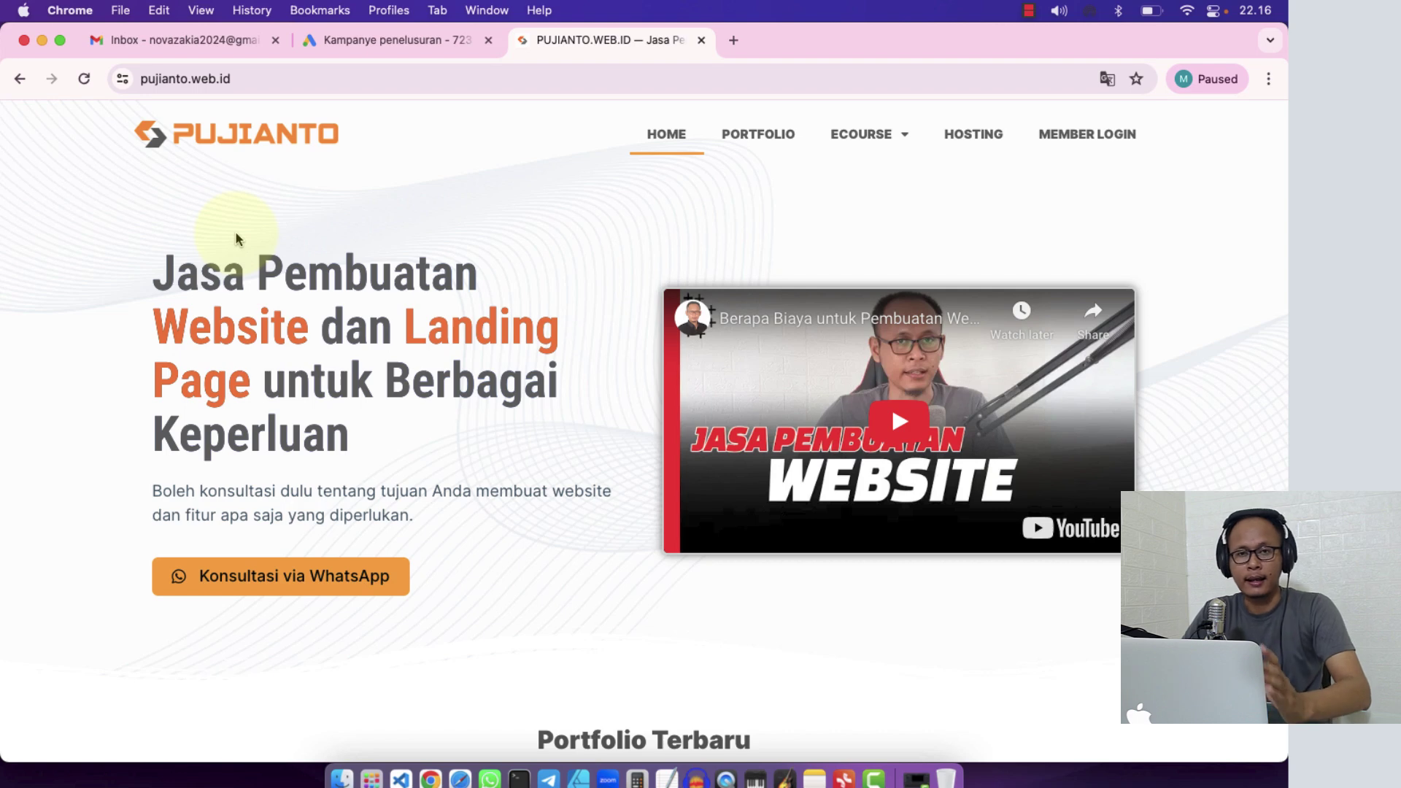
key("ctrl+shift+Tab")
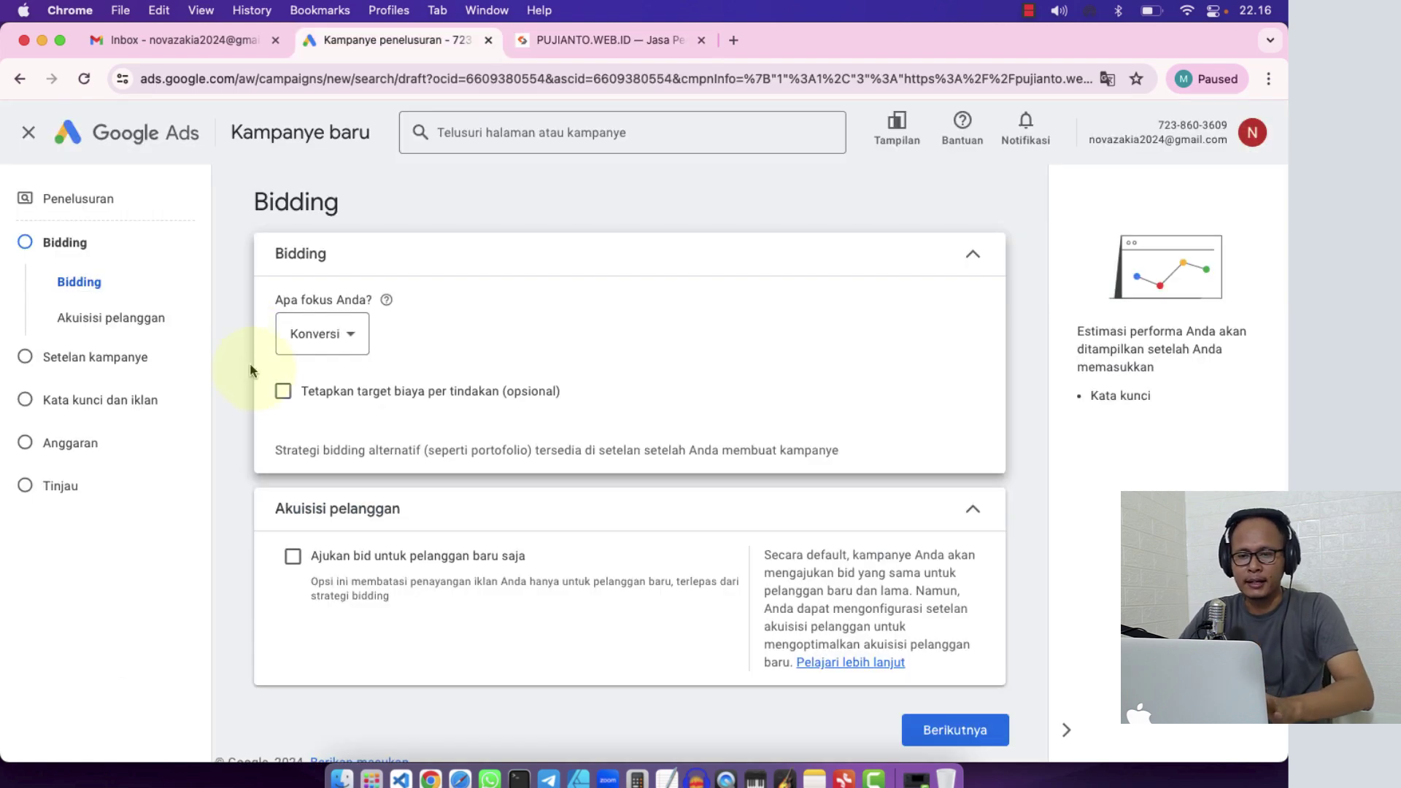
- Try the optional target cost per action for the Konversi bidding, revisiting the homepage, and disable it again
left_click(282, 394)
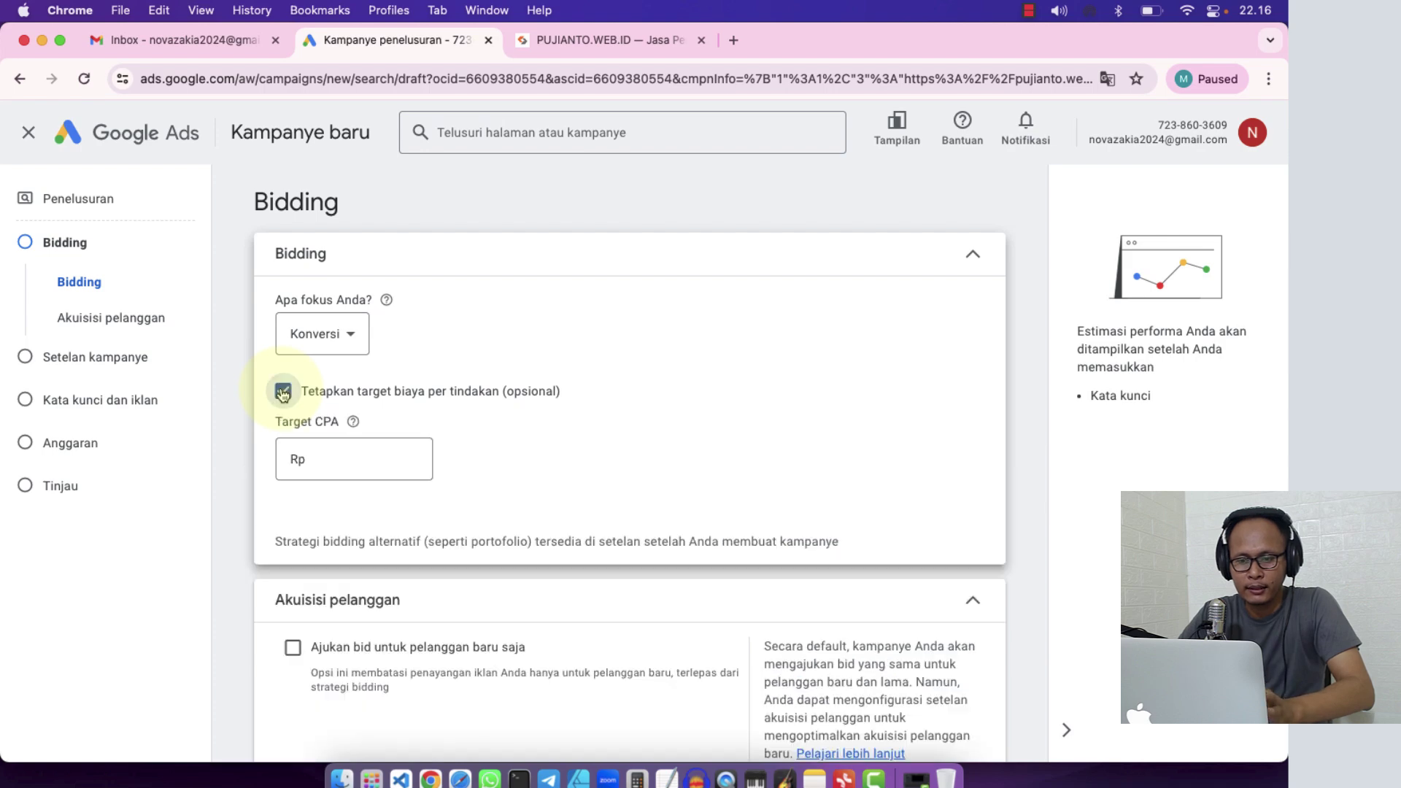
left_click(627, 41)
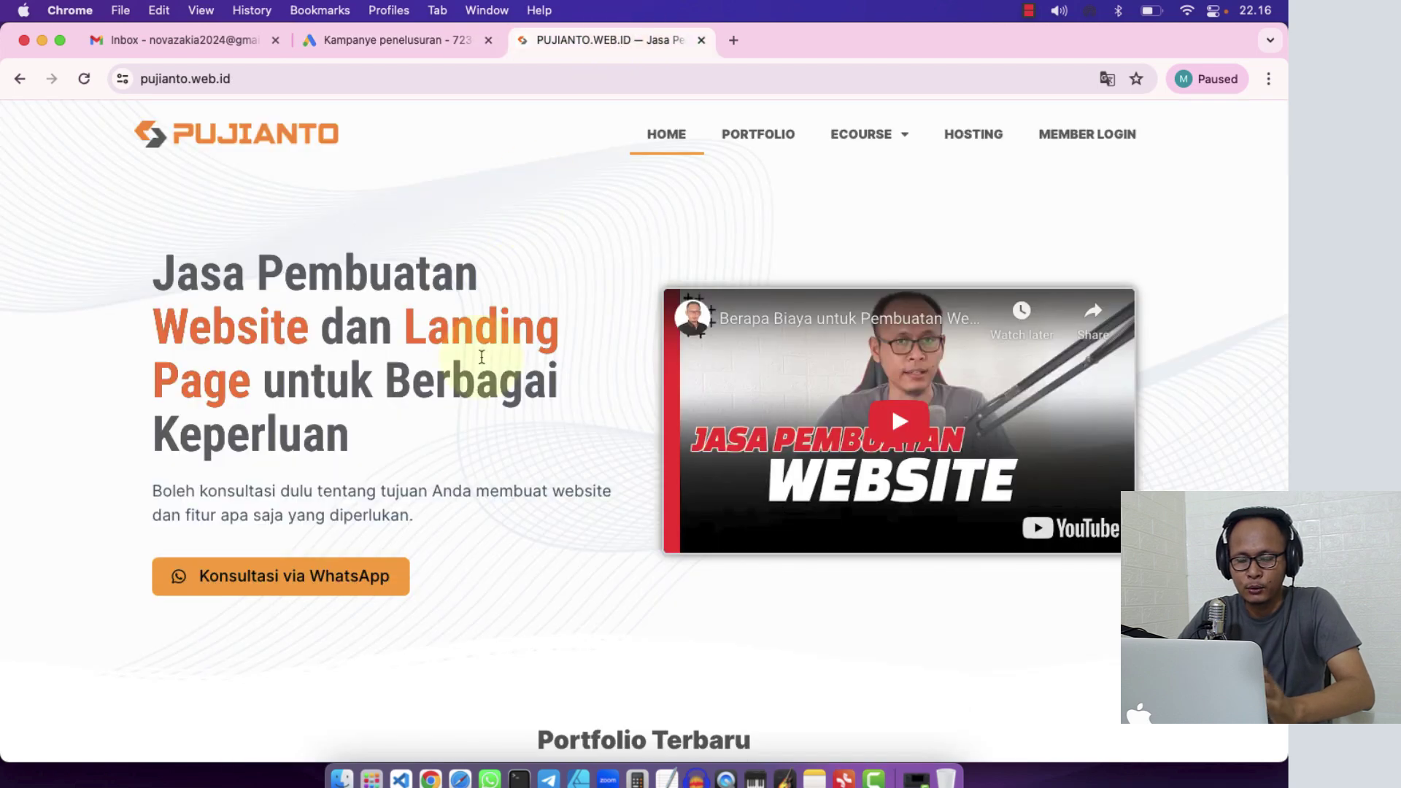
scroll(481, 357, "down", 5)
scroll(484, 366, "up", 2)
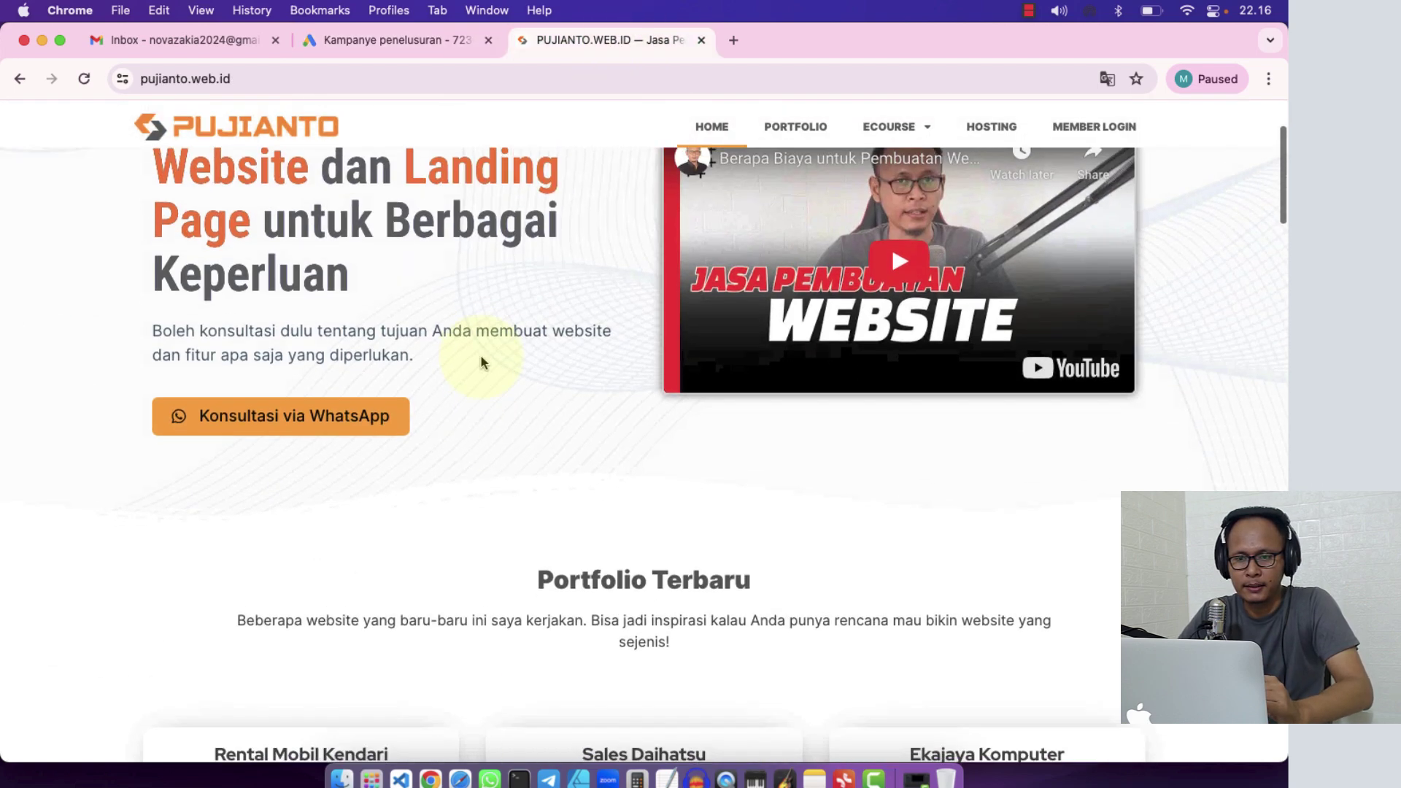
scroll(484, 366, "down", 2)
left_click(406, 42)
left_click(312, 458)
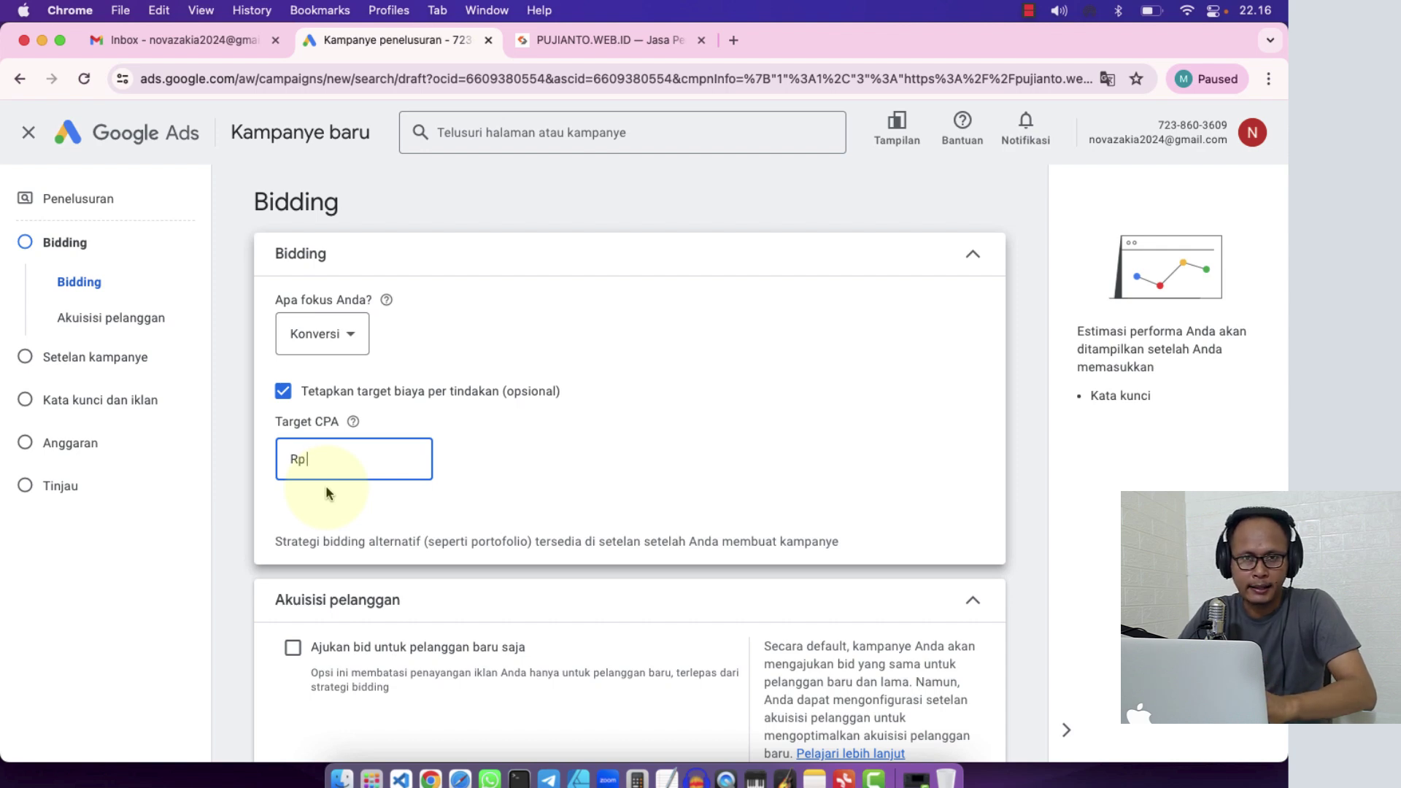
left_click(283, 393)
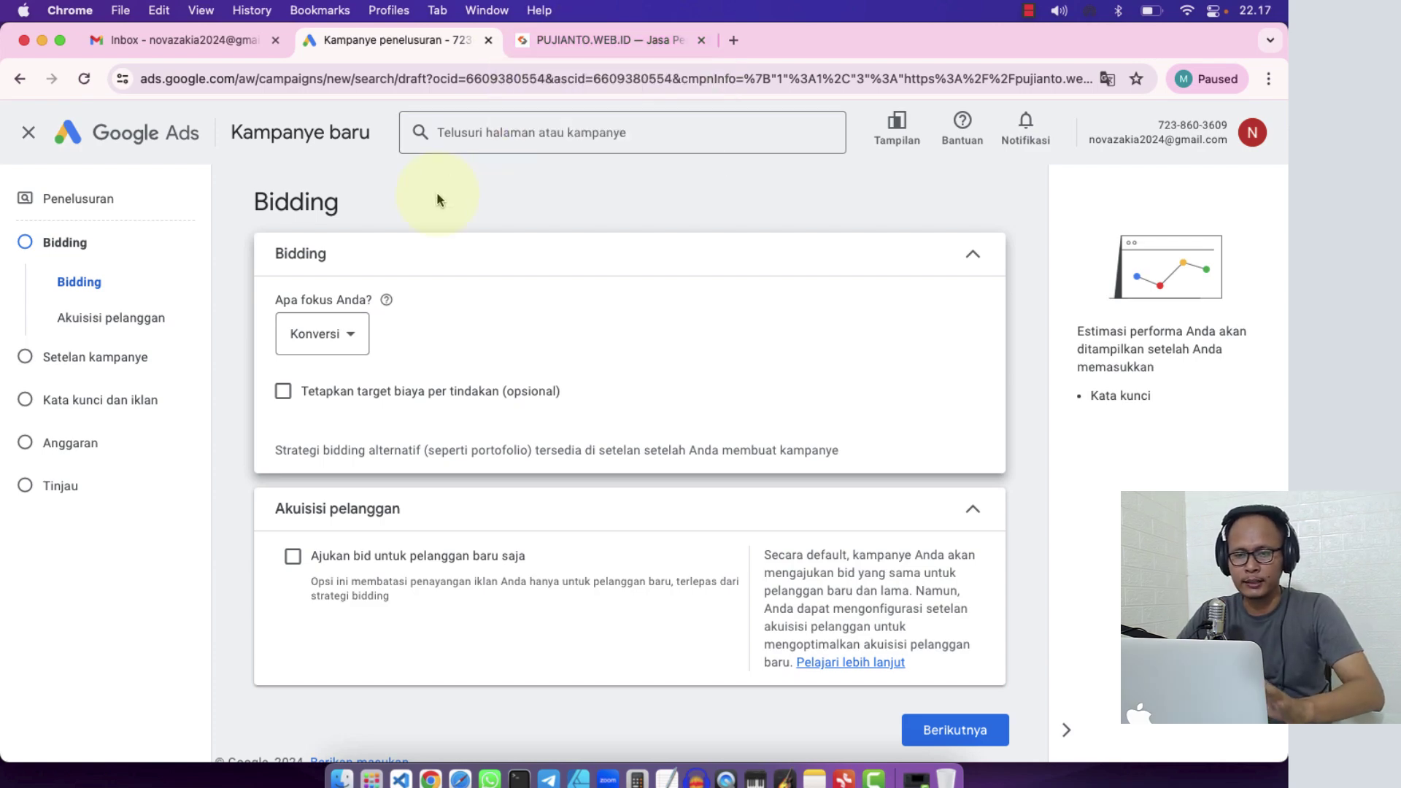
left_click(283, 395)
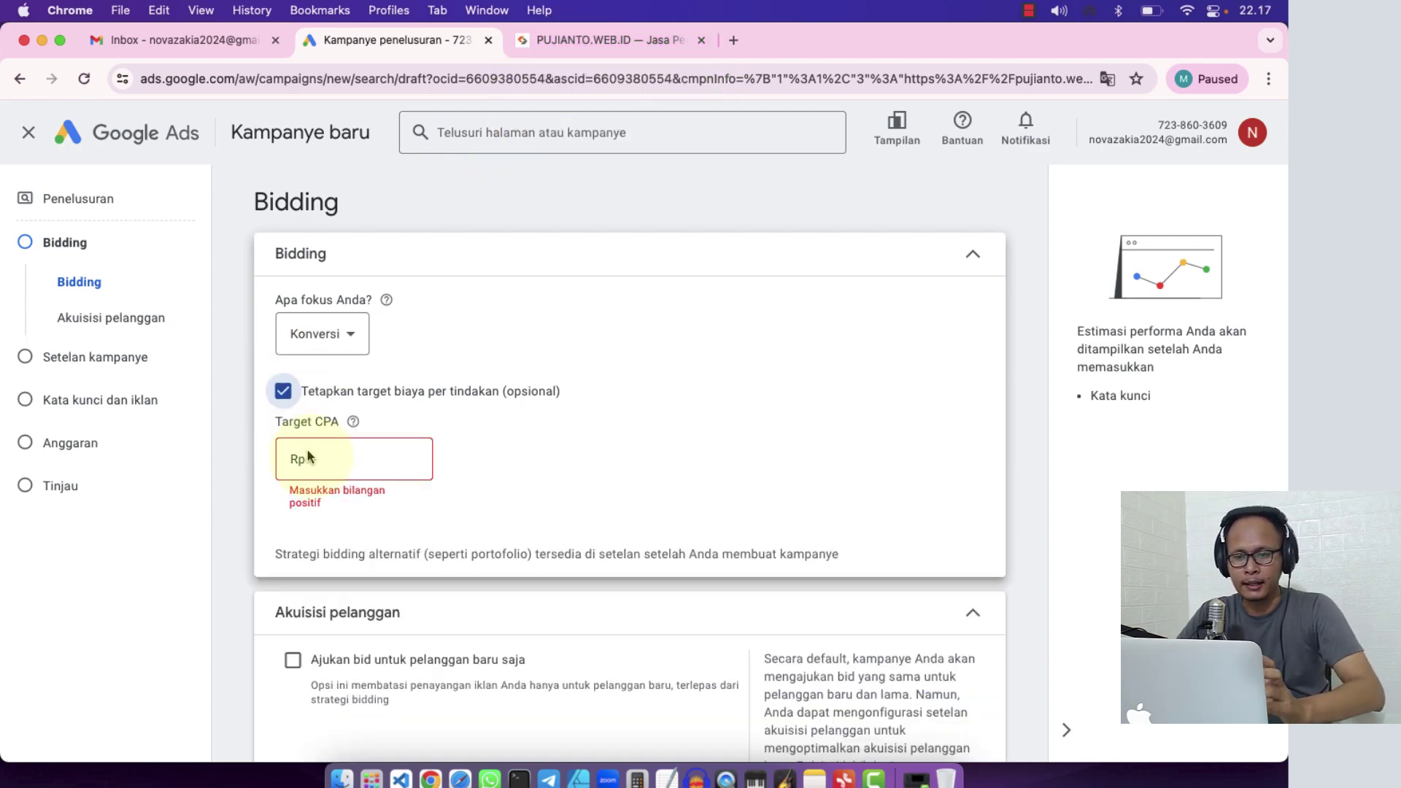
left_click(327, 460)
left_click(284, 392)
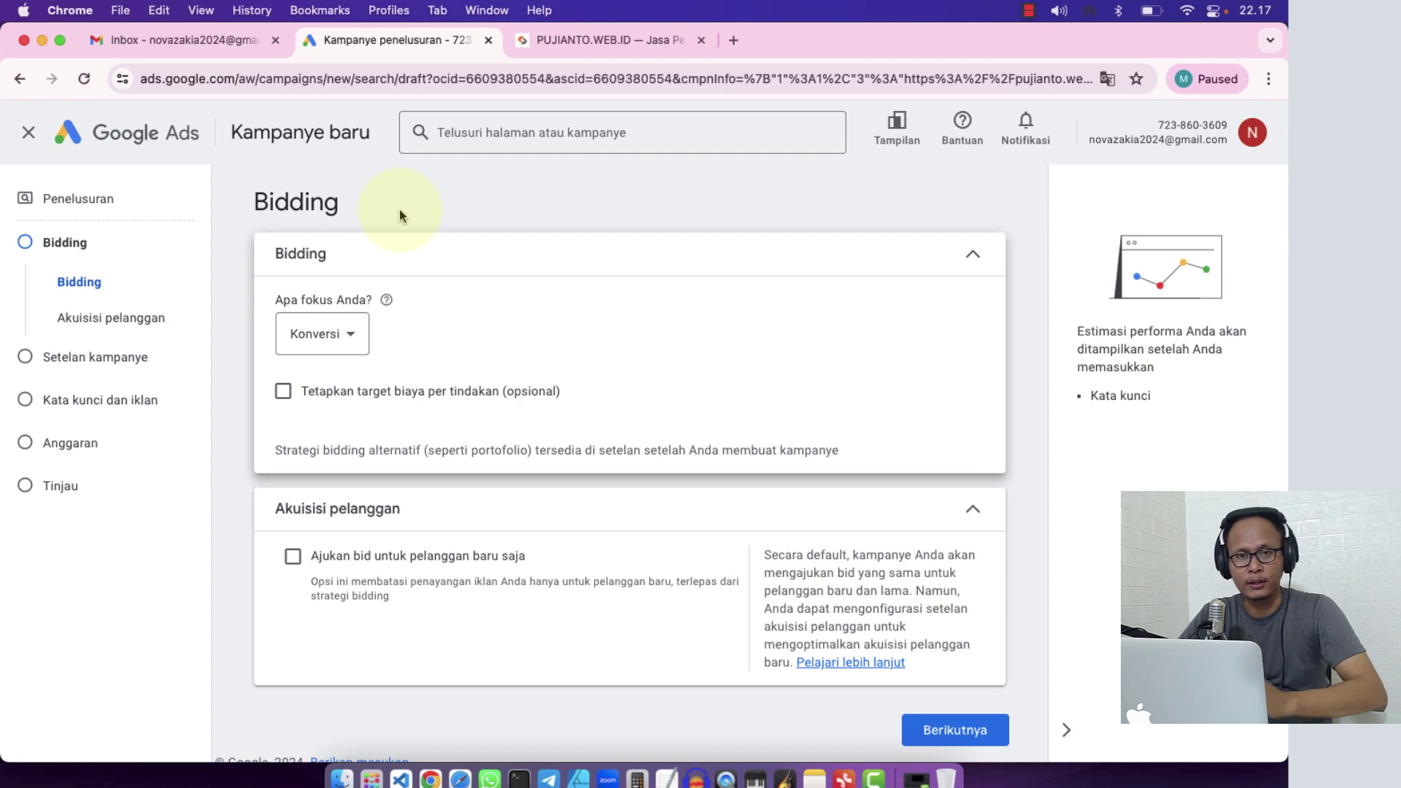
left_click(354, 341)
left_click(271, 361)
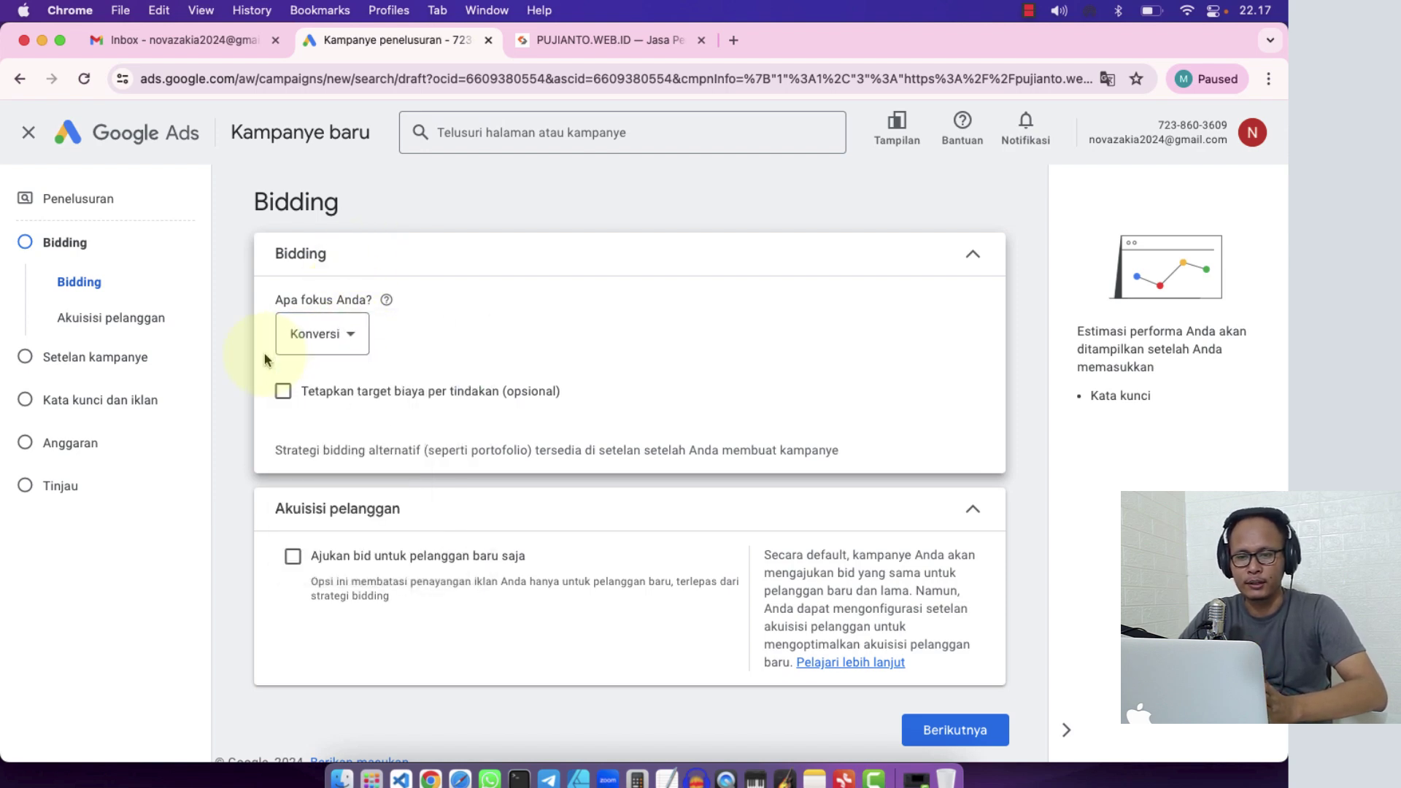
left_click(283, 395)
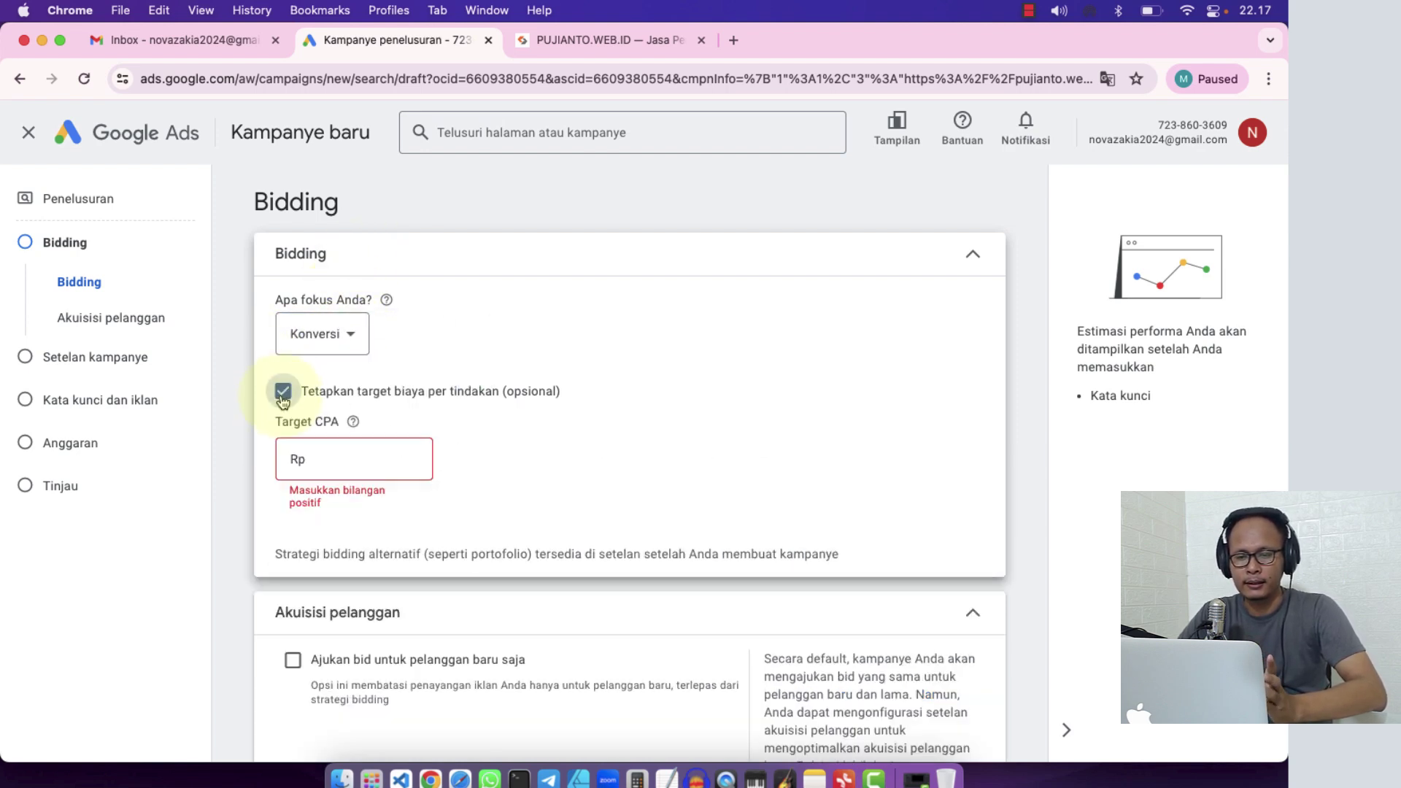
left_click(320, 458)
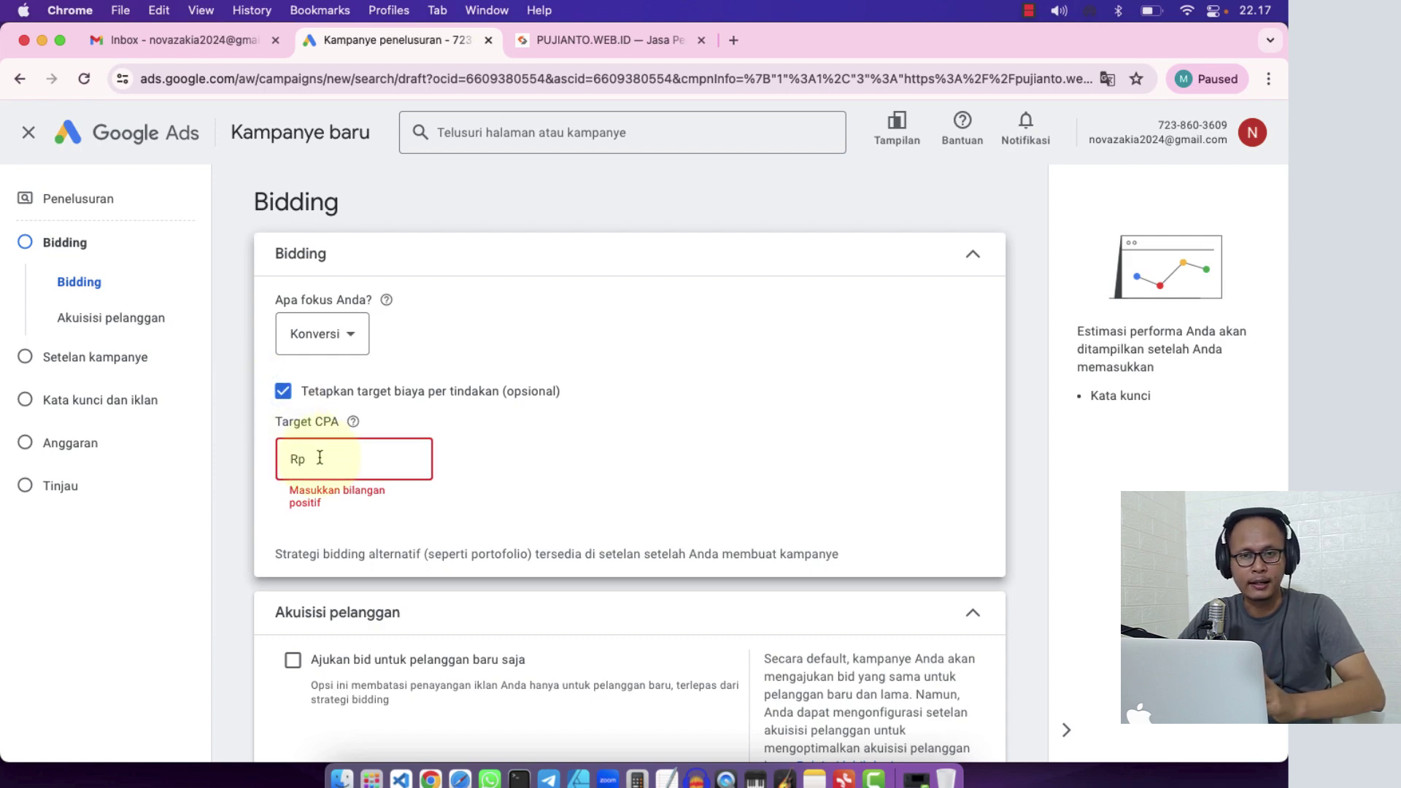
left_click(282, 390)
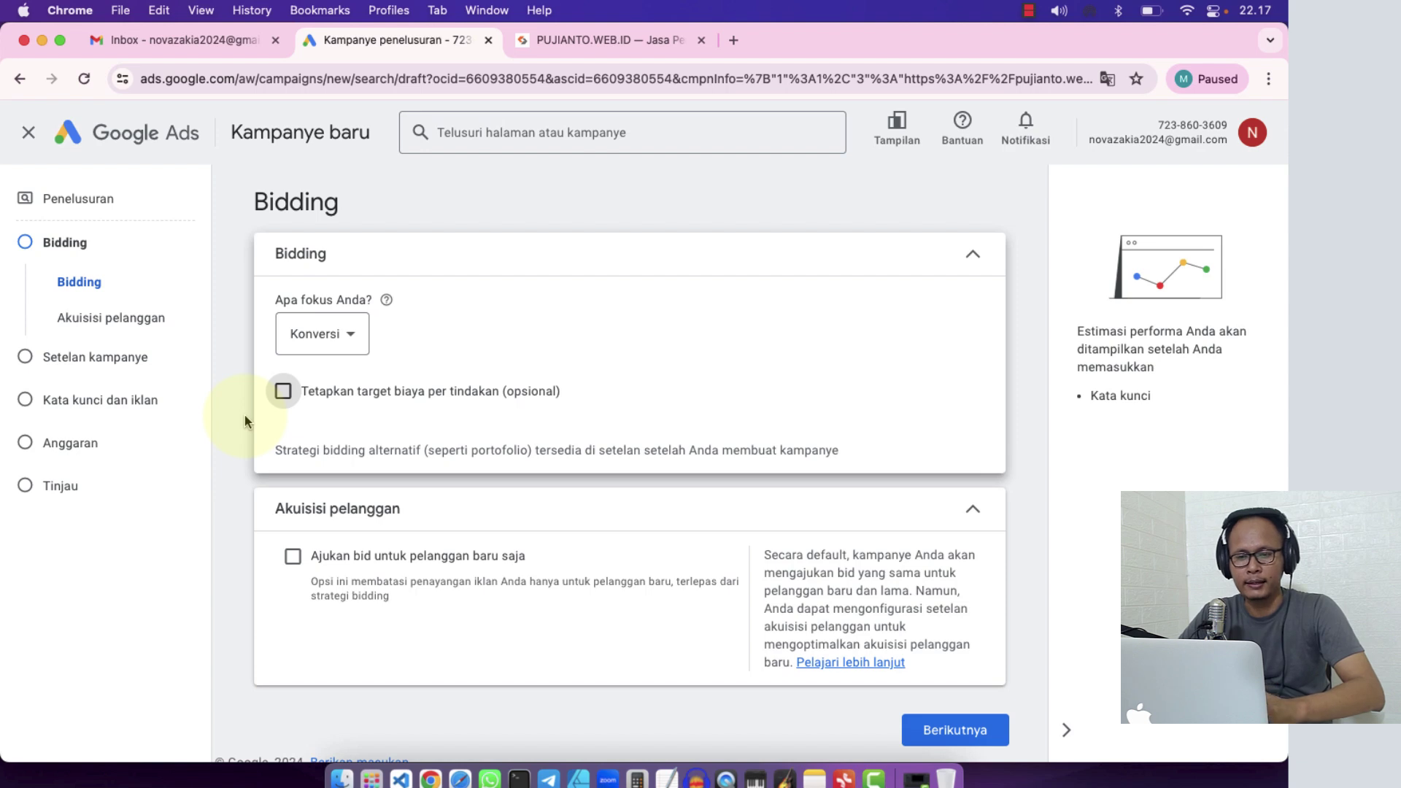
- Keep the conversion-focused bidding without a target cost per action and continue to the campaign settings
scroll(243, 415, "down", 1)
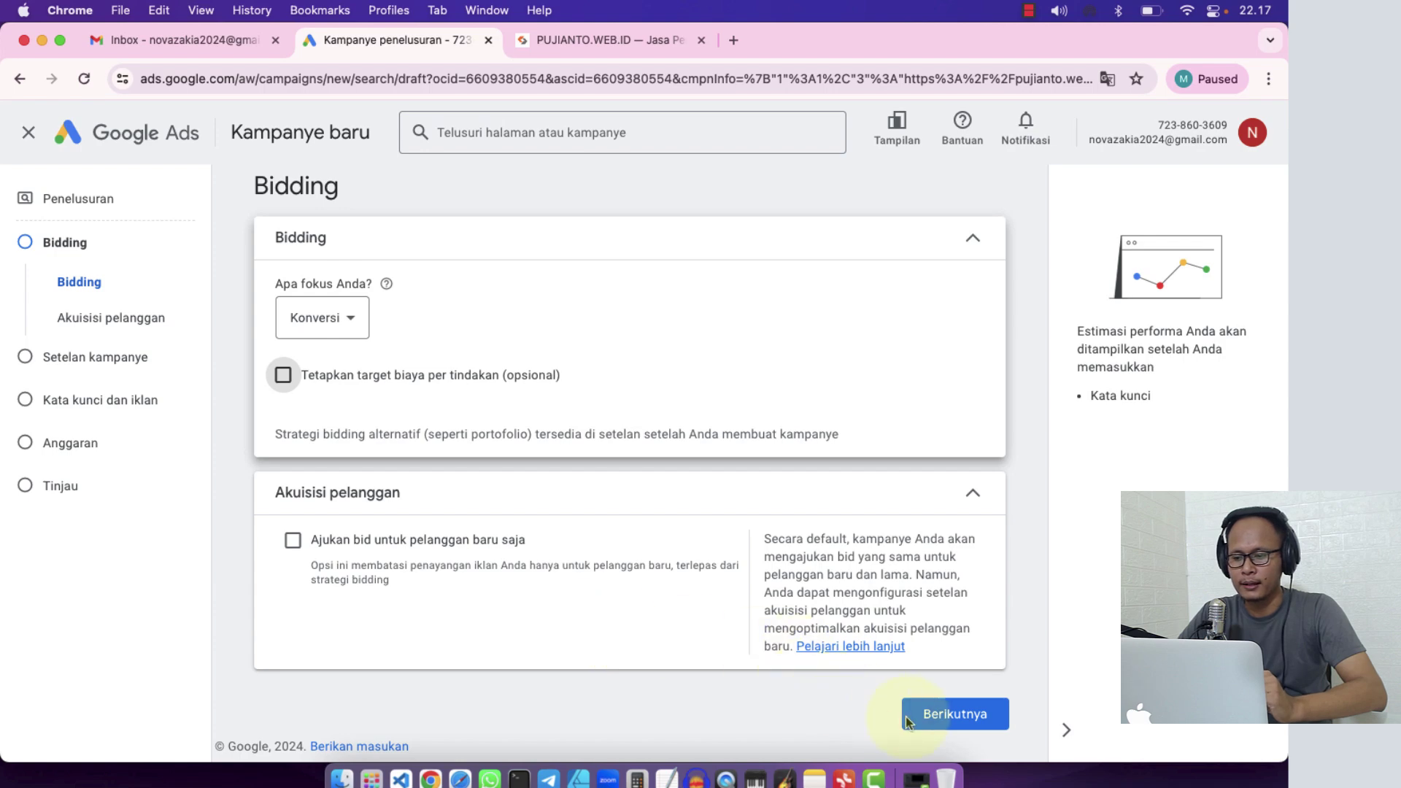
left_click(950, 719)
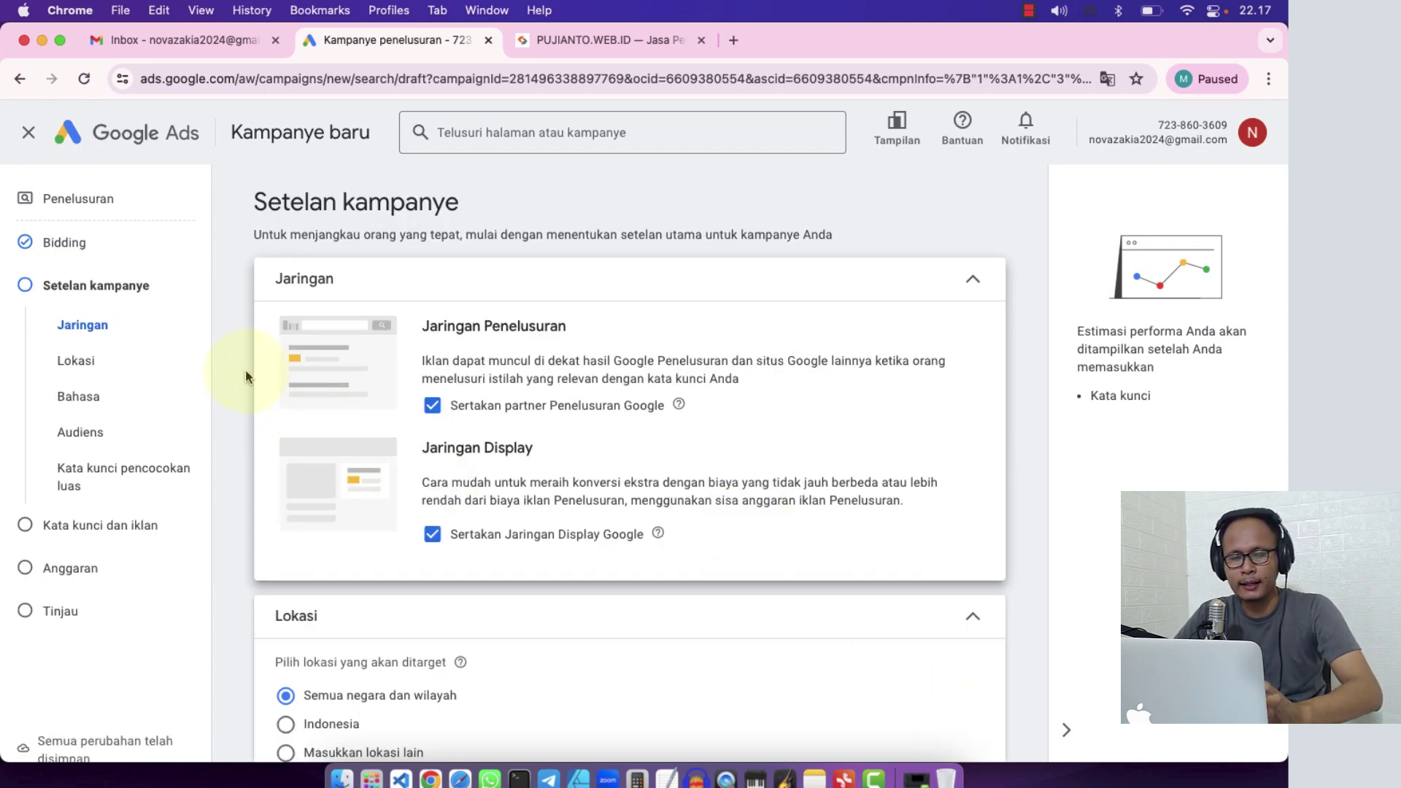
scroll(245, 369, "down", 2)
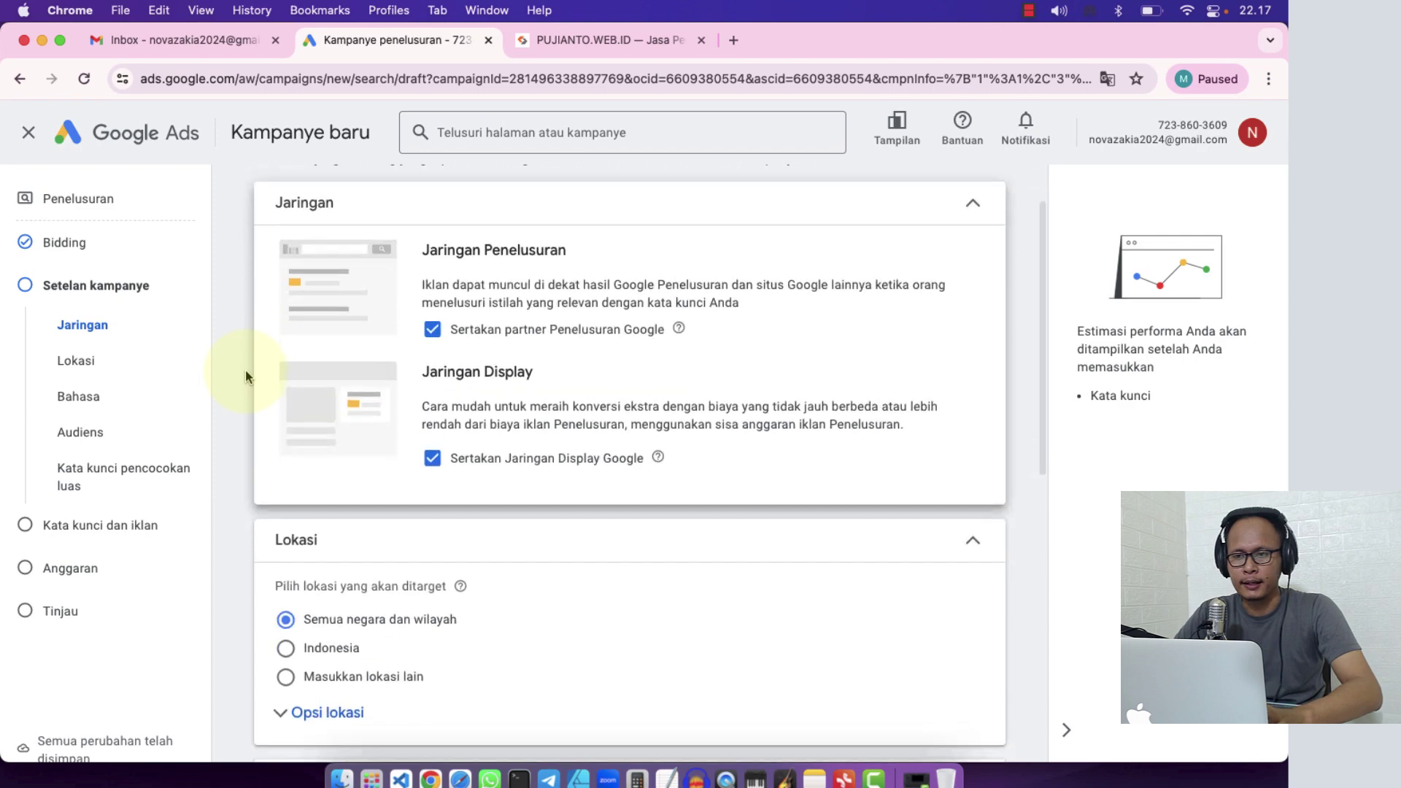
scroll(245, 370, "up", 2)
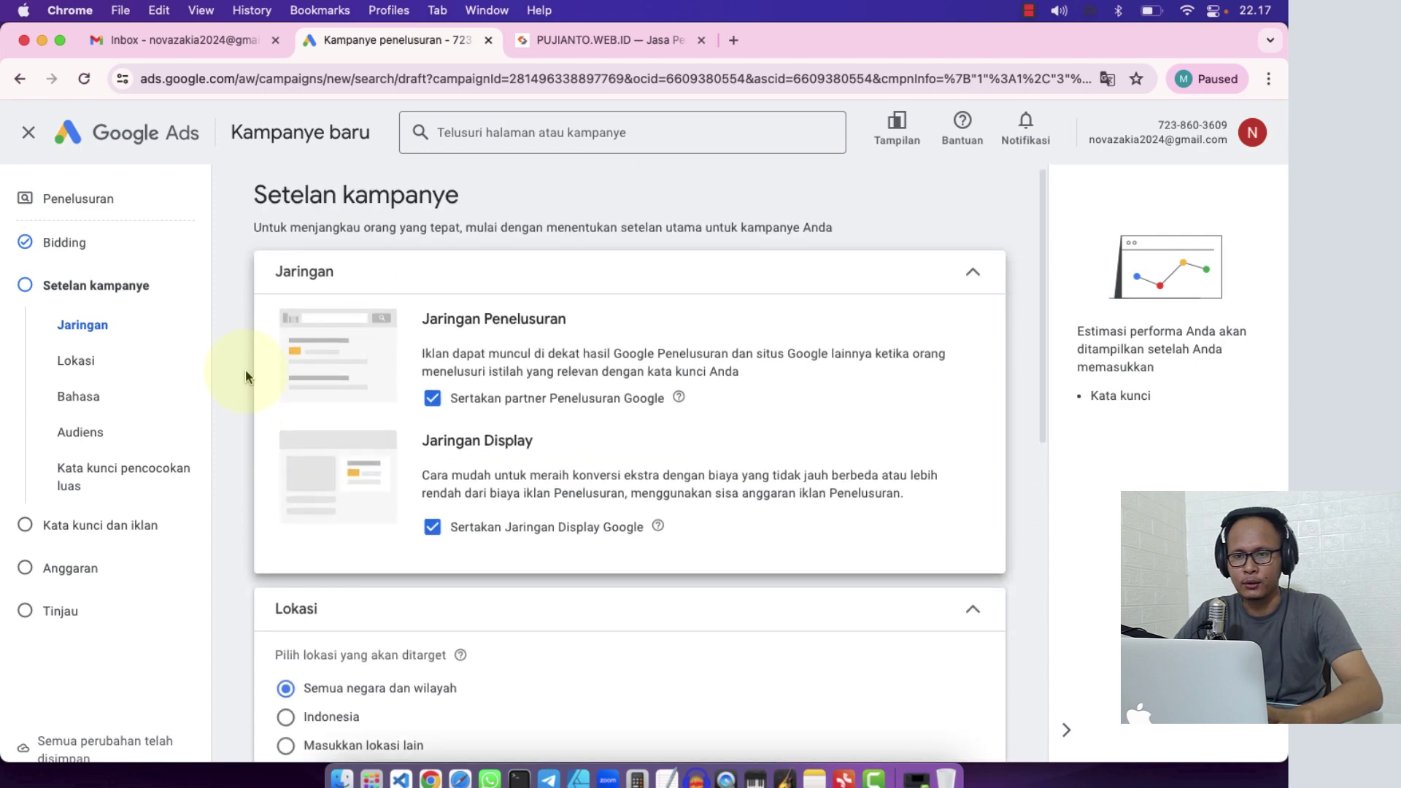
- Search Google for "jasa pembuatan website" in a new browser tab and examine the sponsored results
left_click(731, 40)
type("google")
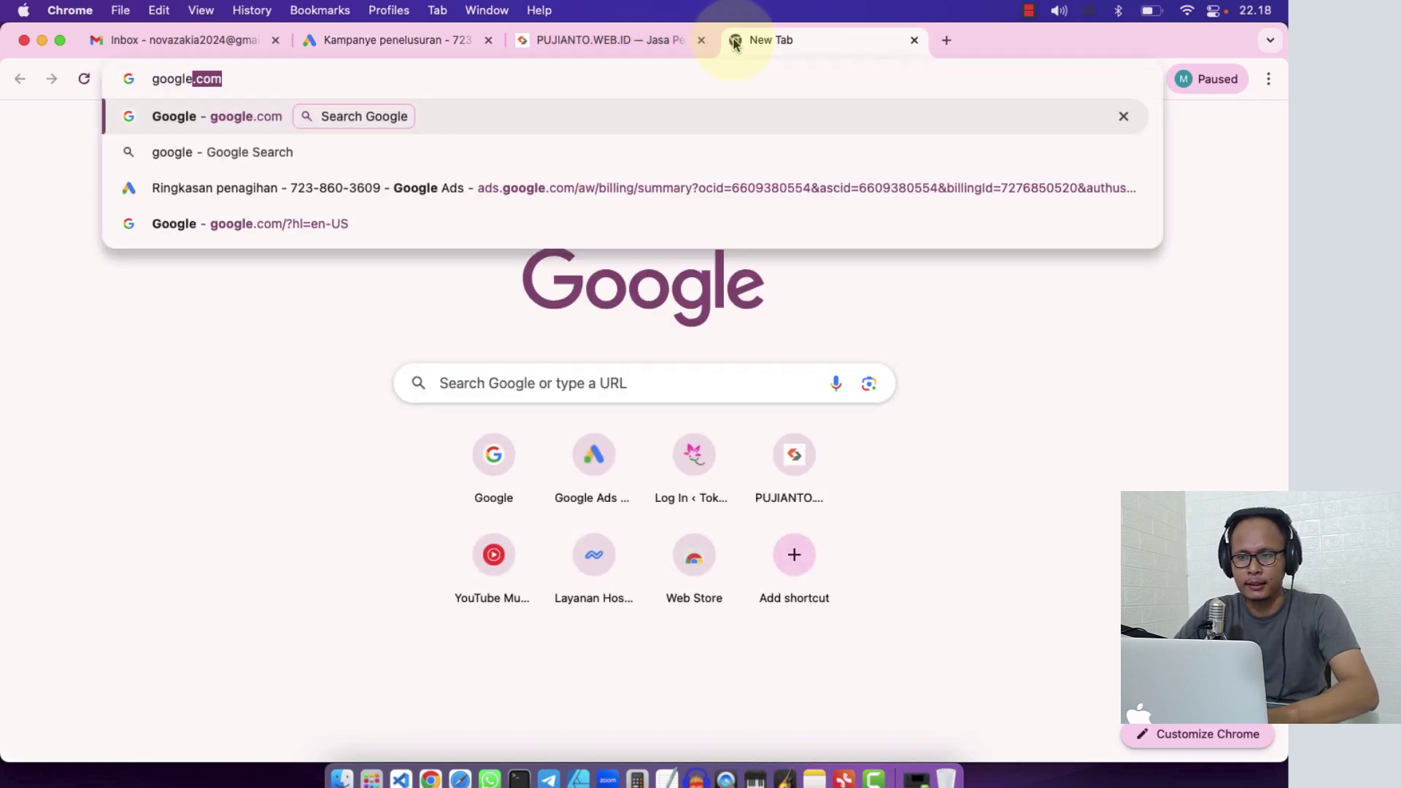
key("Return")
left_click(429, 356)
type("jasa")
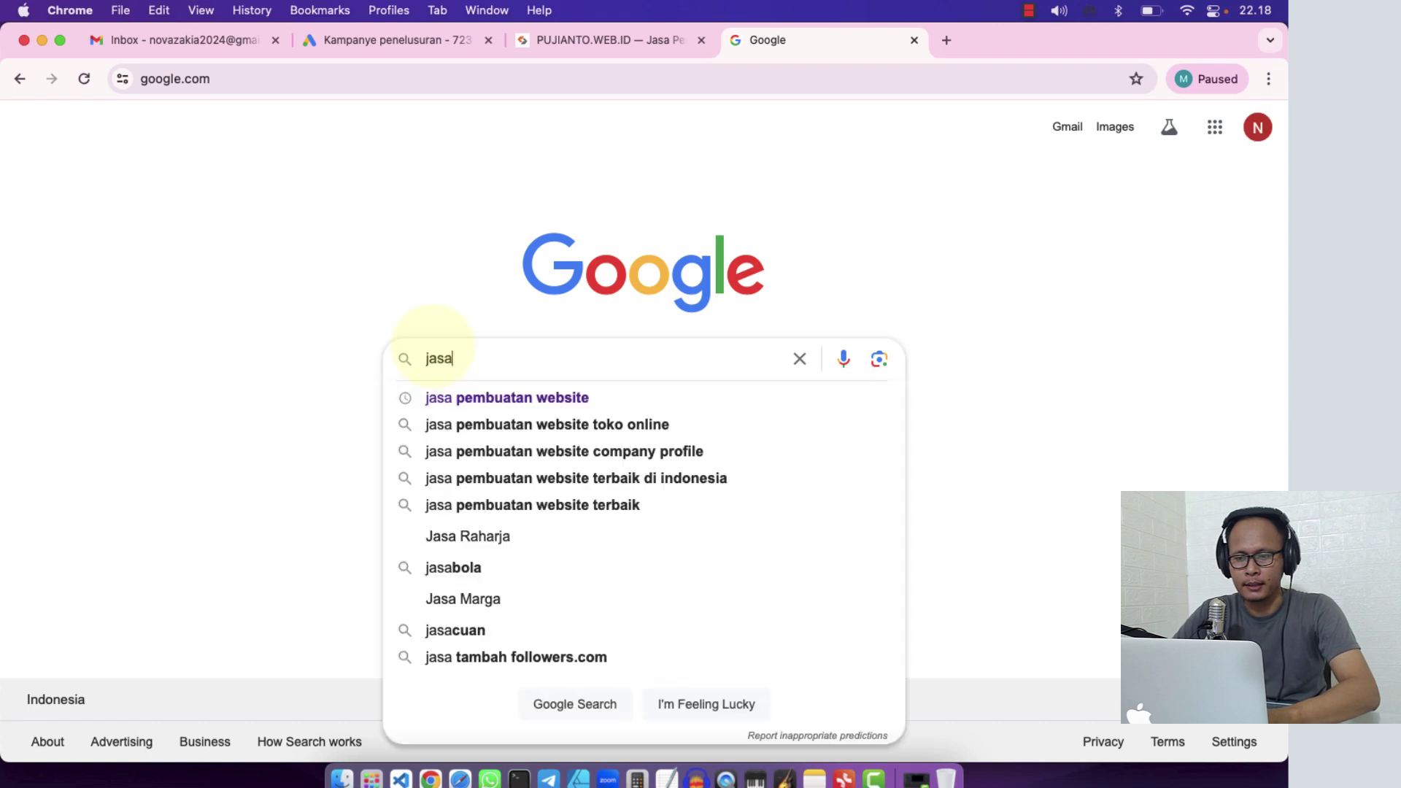
left_click(520, 394)
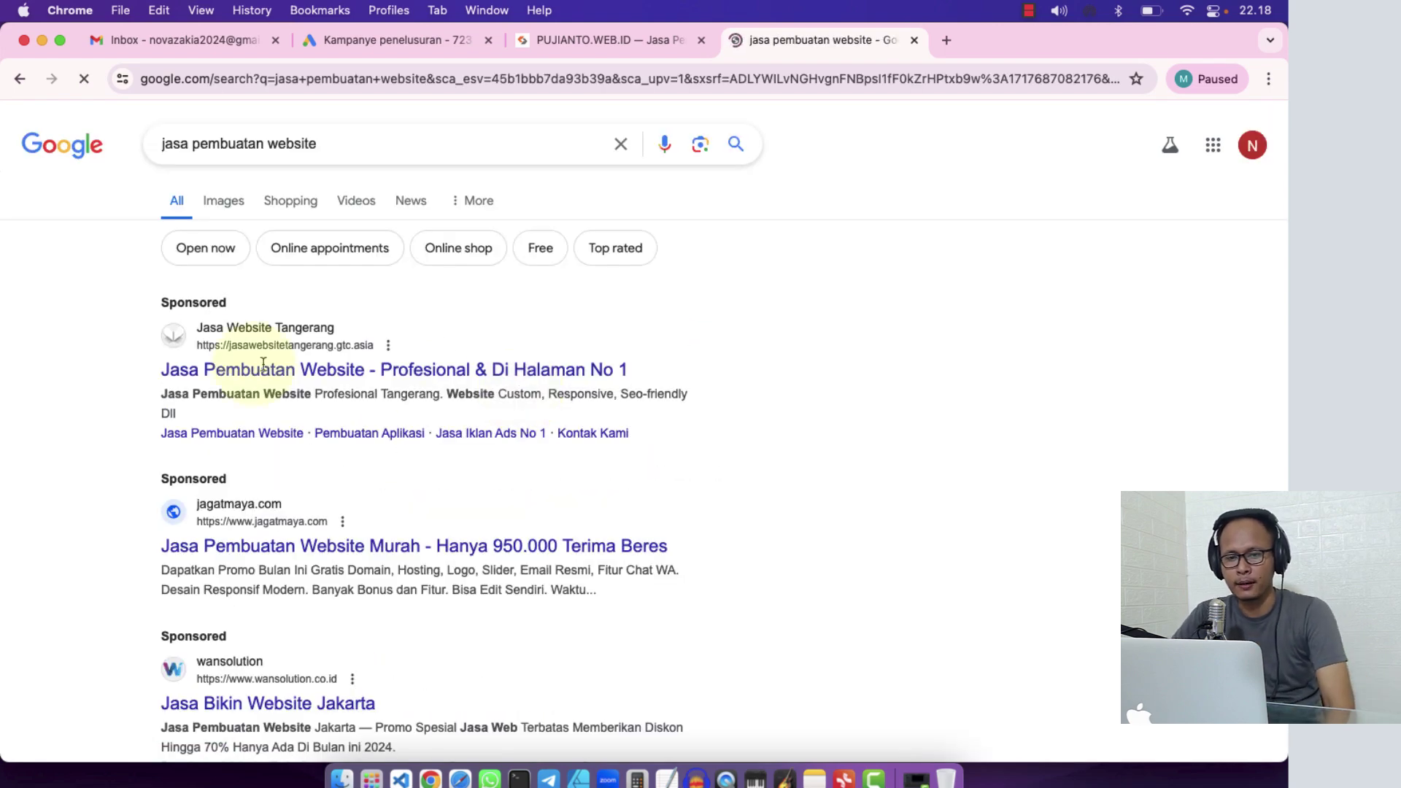
scroll(126, 429, "down", 5)
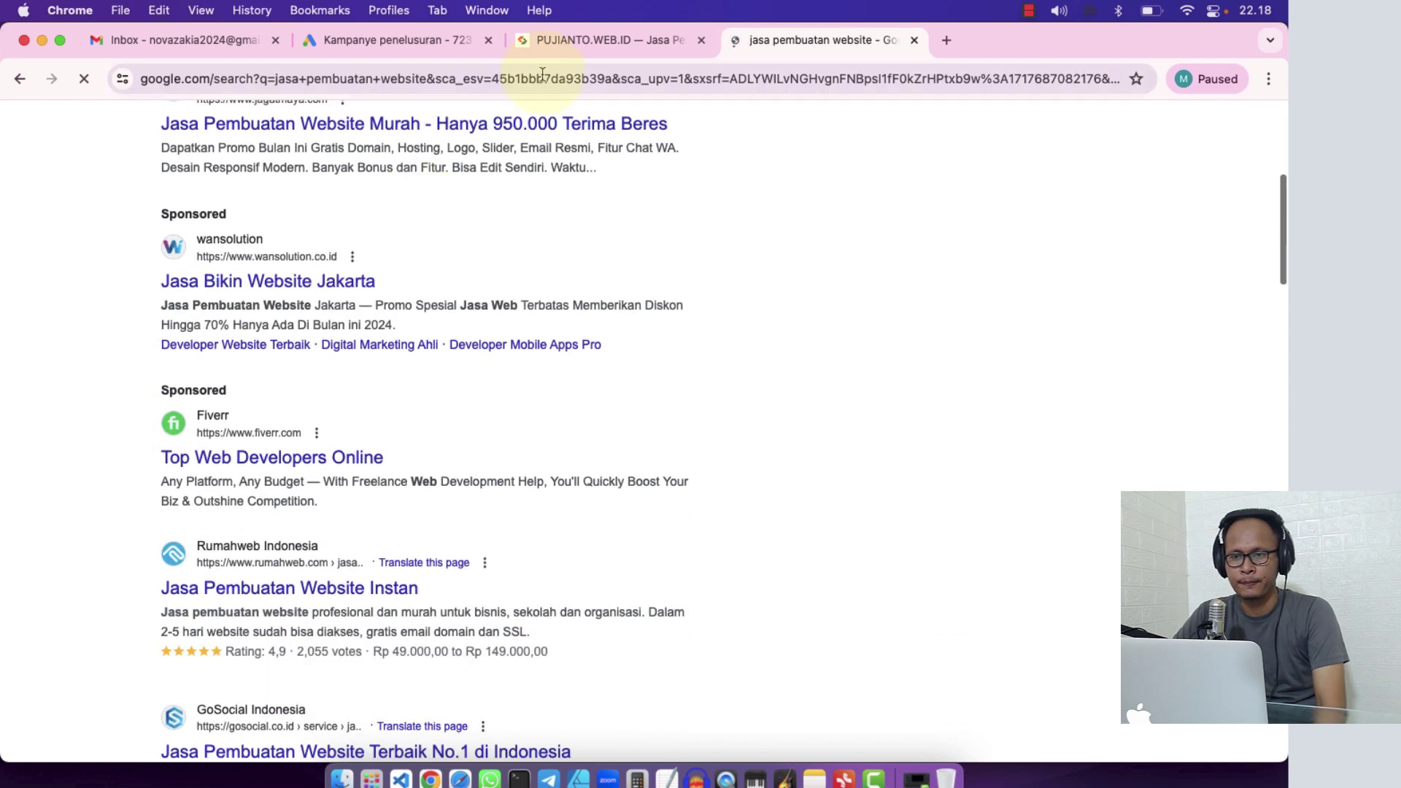
- Return to the Google Ads campaign, read the search partner explanation and exclude Google search partners from the campaign
left_click(408, 40)
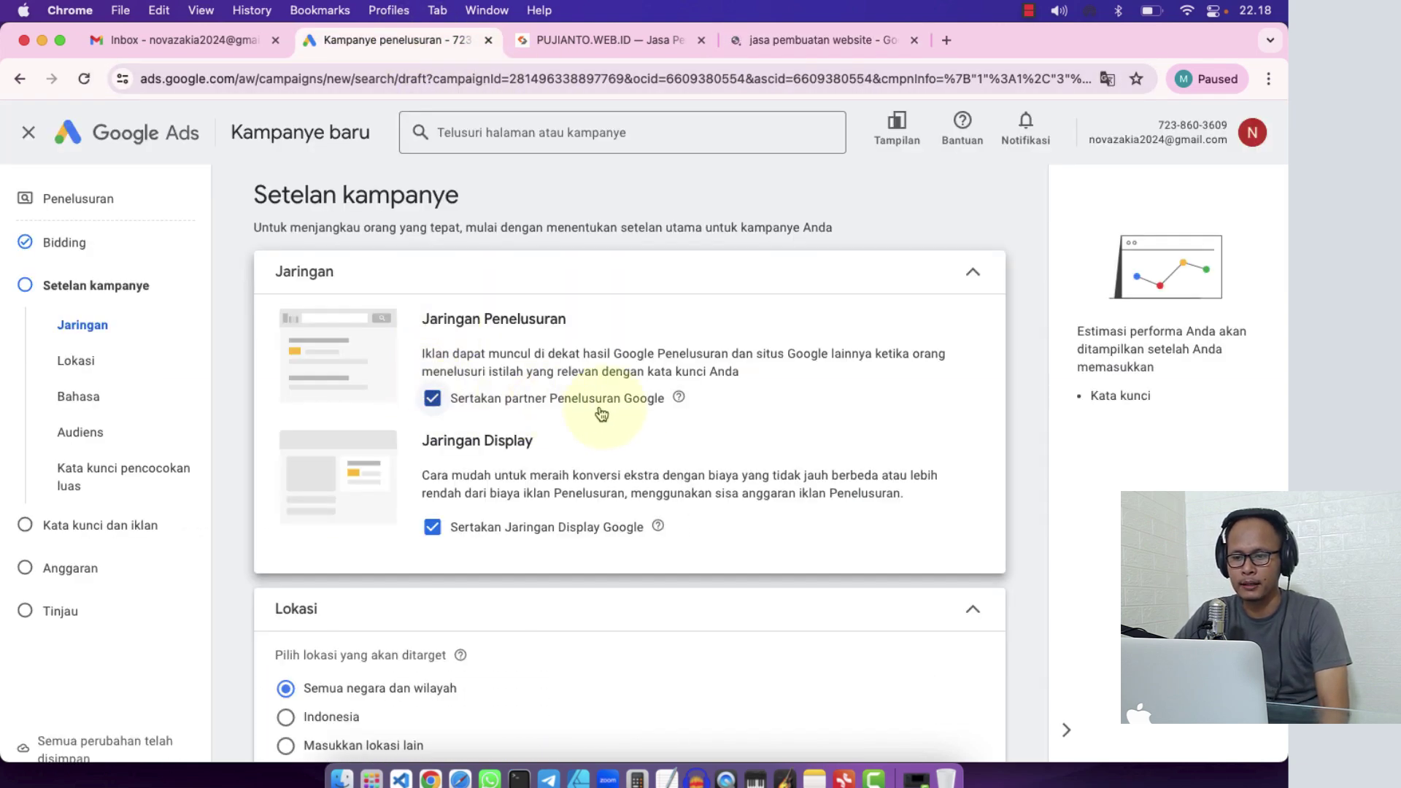
mouse_move(678, 400)
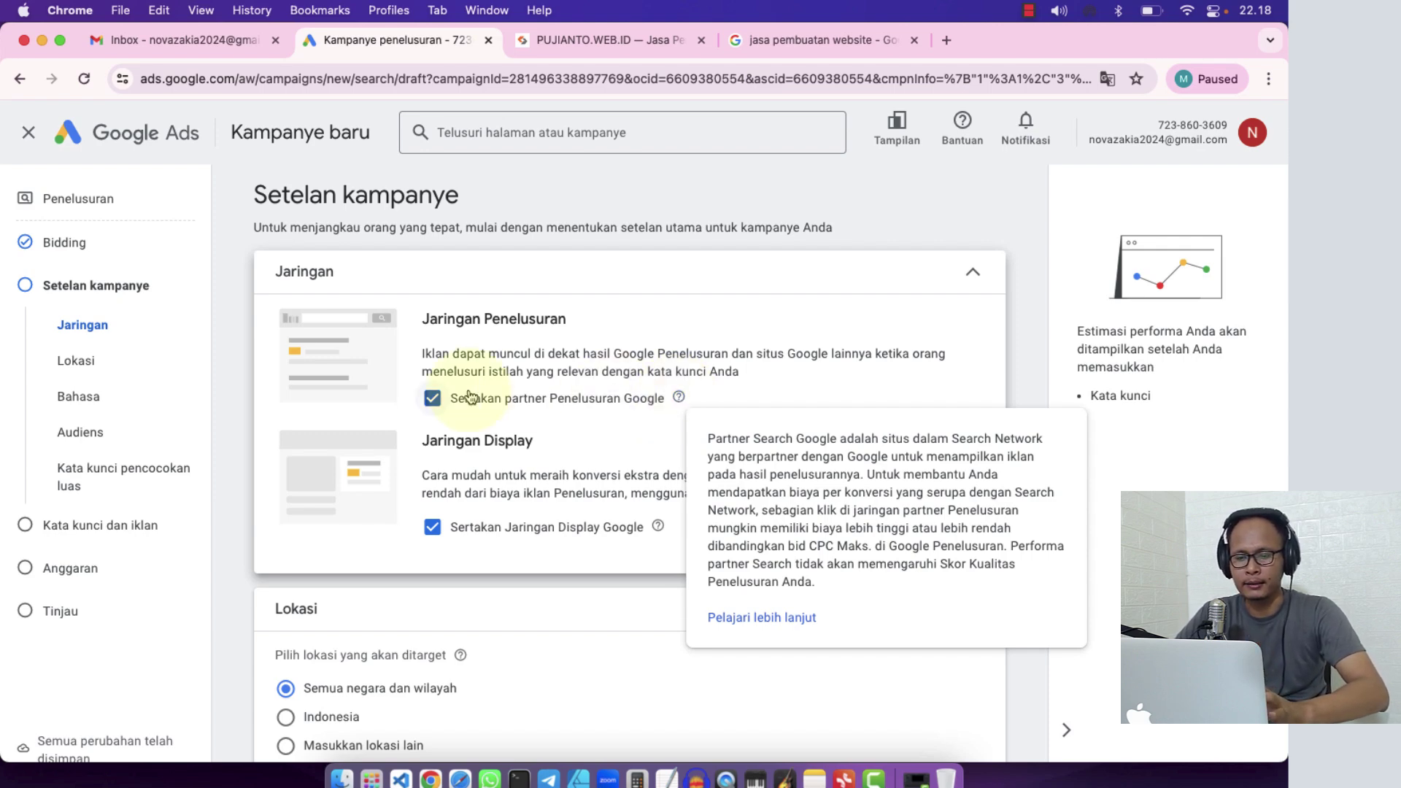
left_click(433, 399)
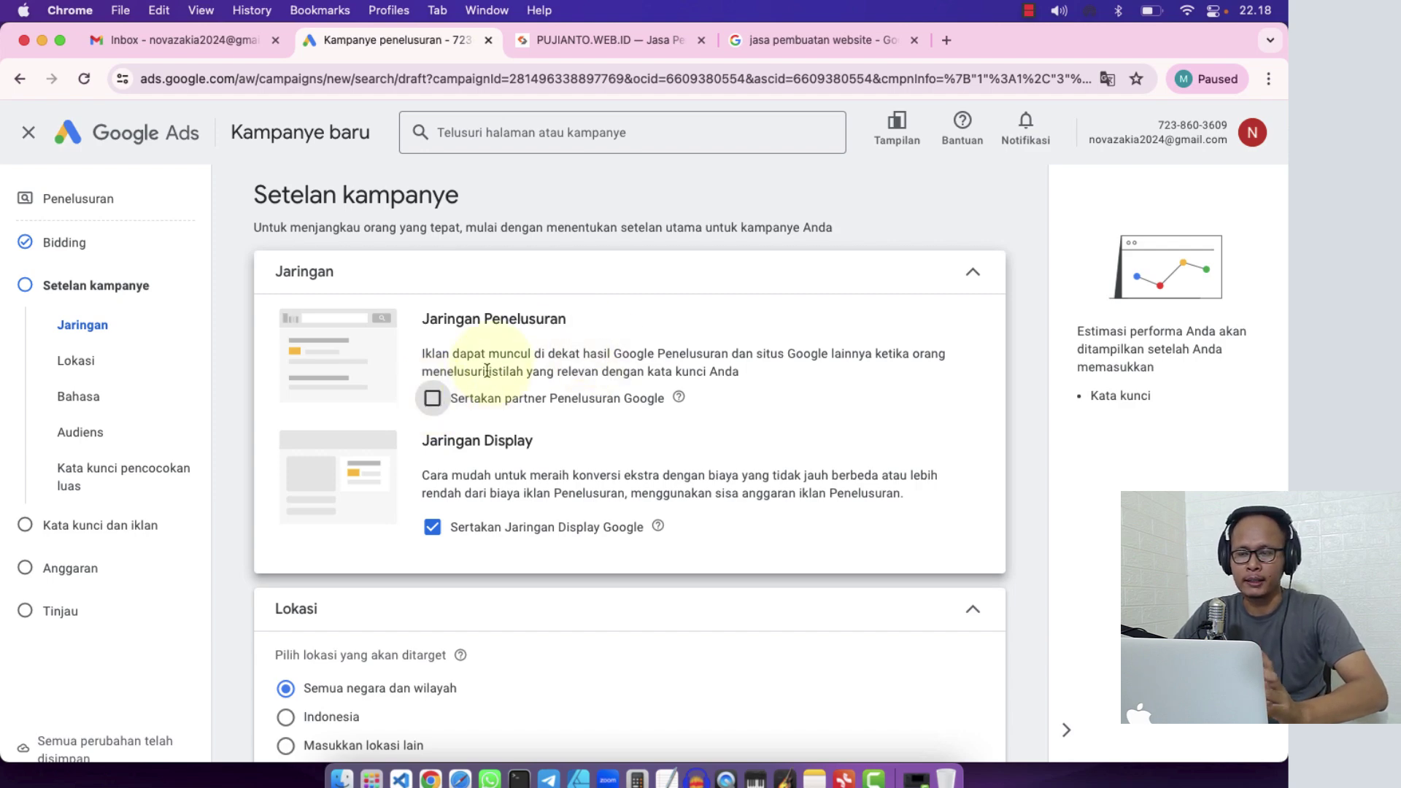
- Review the sponsored Google search results again and exclude the Google Display Network from the campaign
left_click(803, 51)
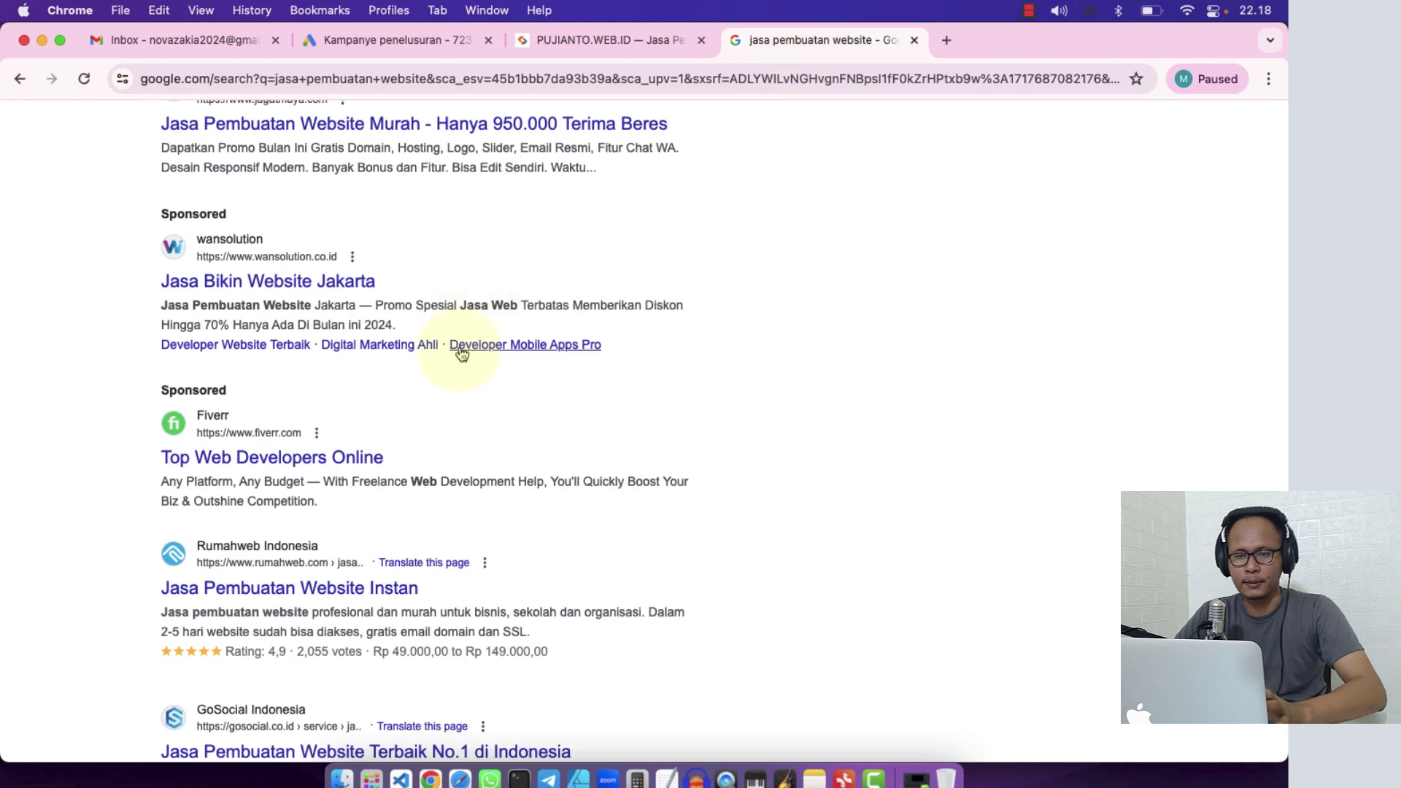
scroll(459, 354, "up", 6)
left_click(437, 40)
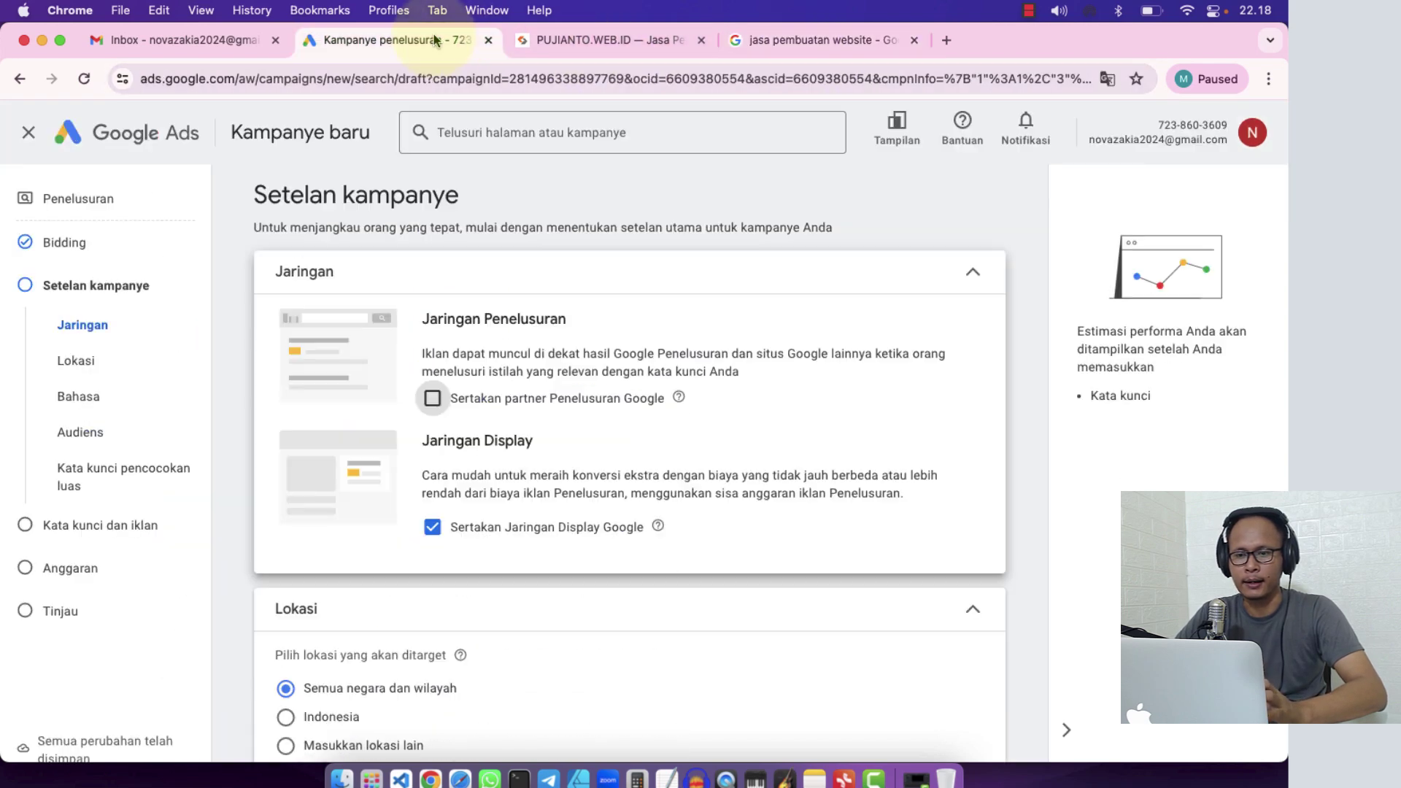
left_click(432, 528)
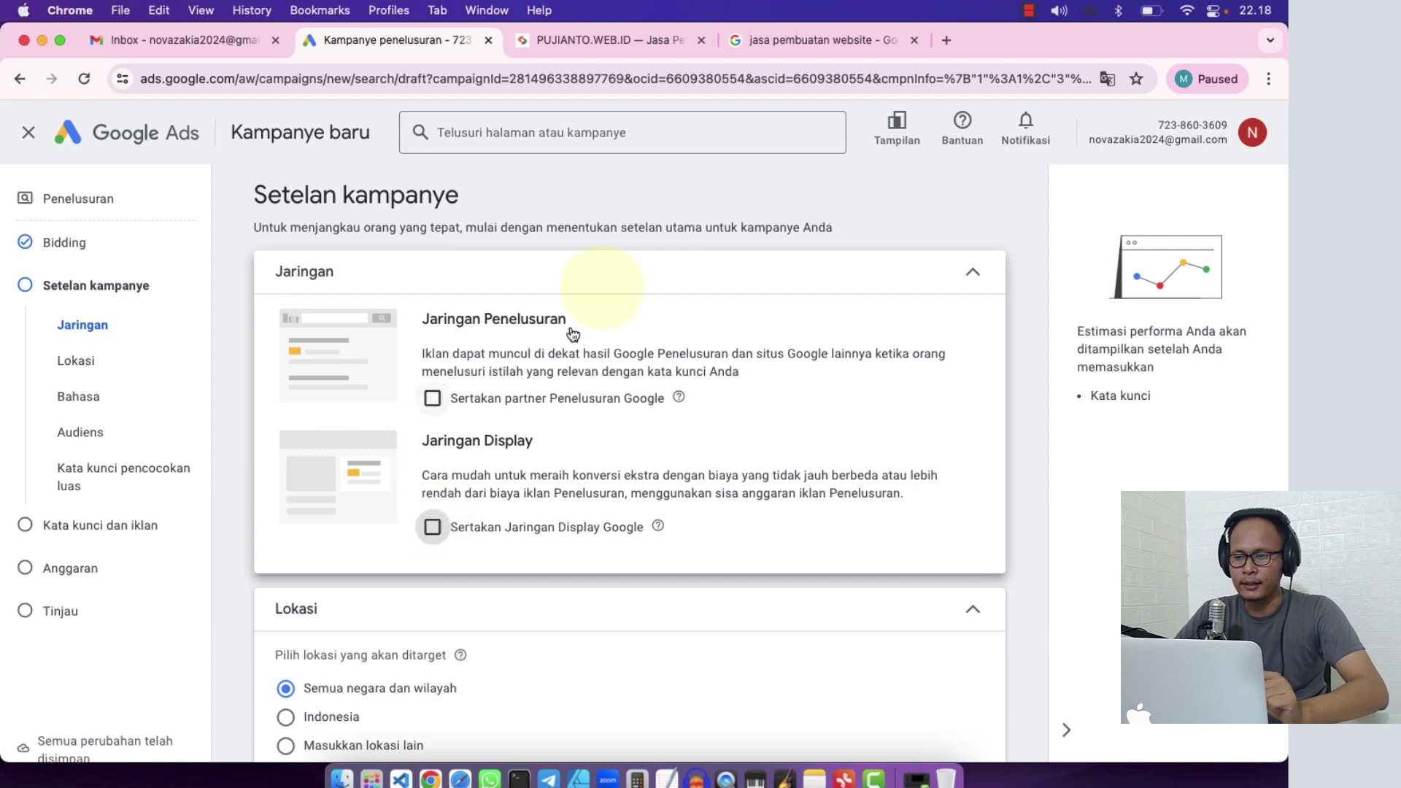
- Open detik.com in a new browser tab, examine its Google display ad beside the campaign's network settings, and close the site
left_click(855, 42)
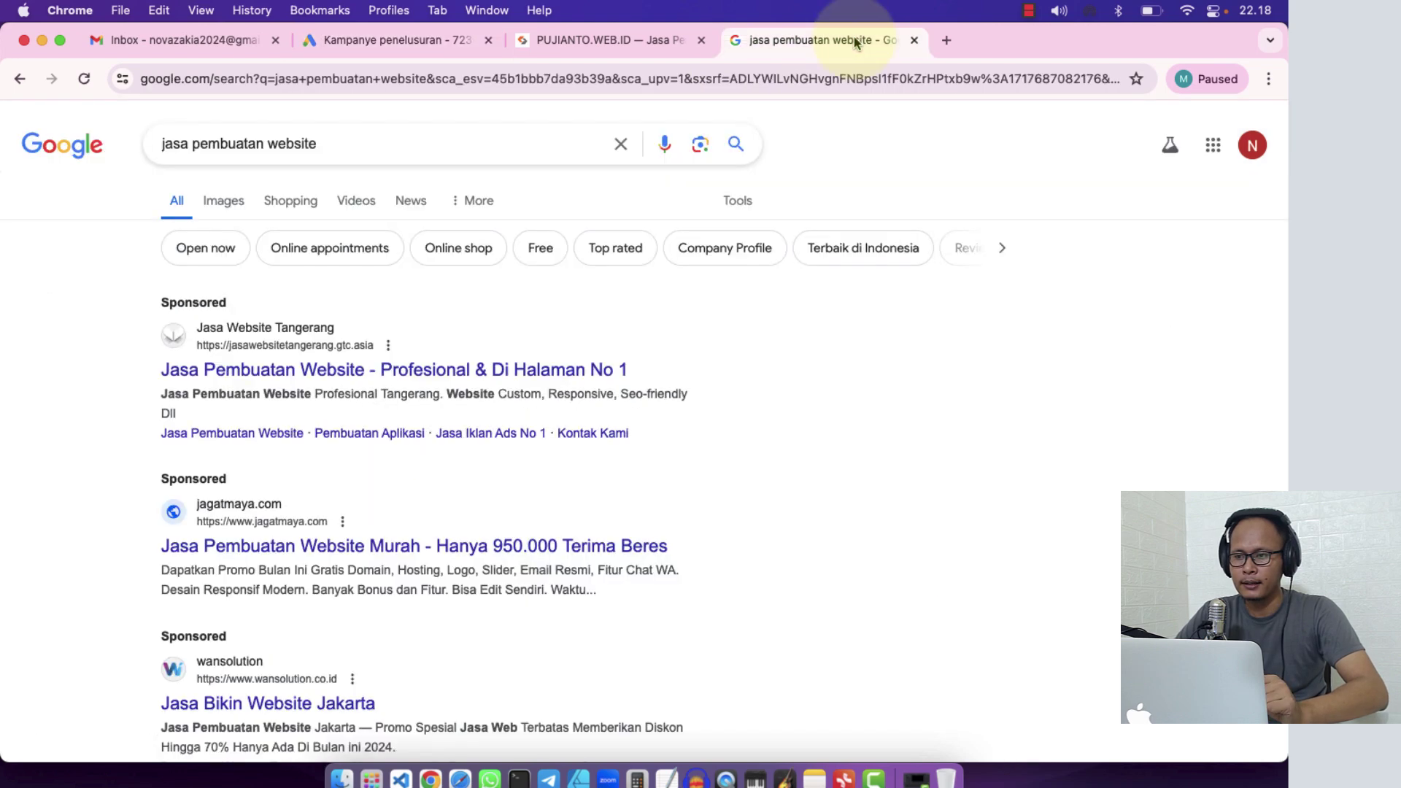
left_click(947, 41)
type("detik.com")
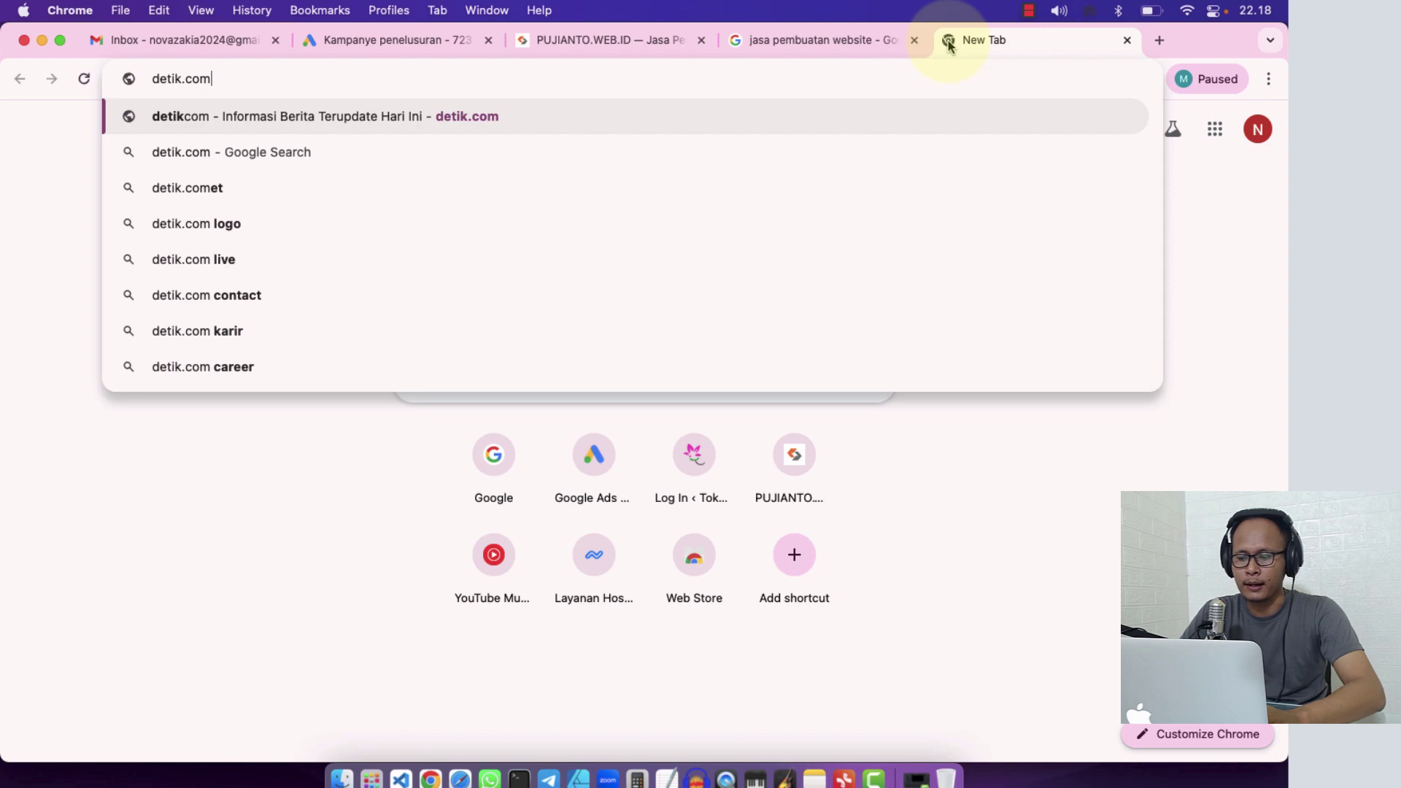
key("Return")
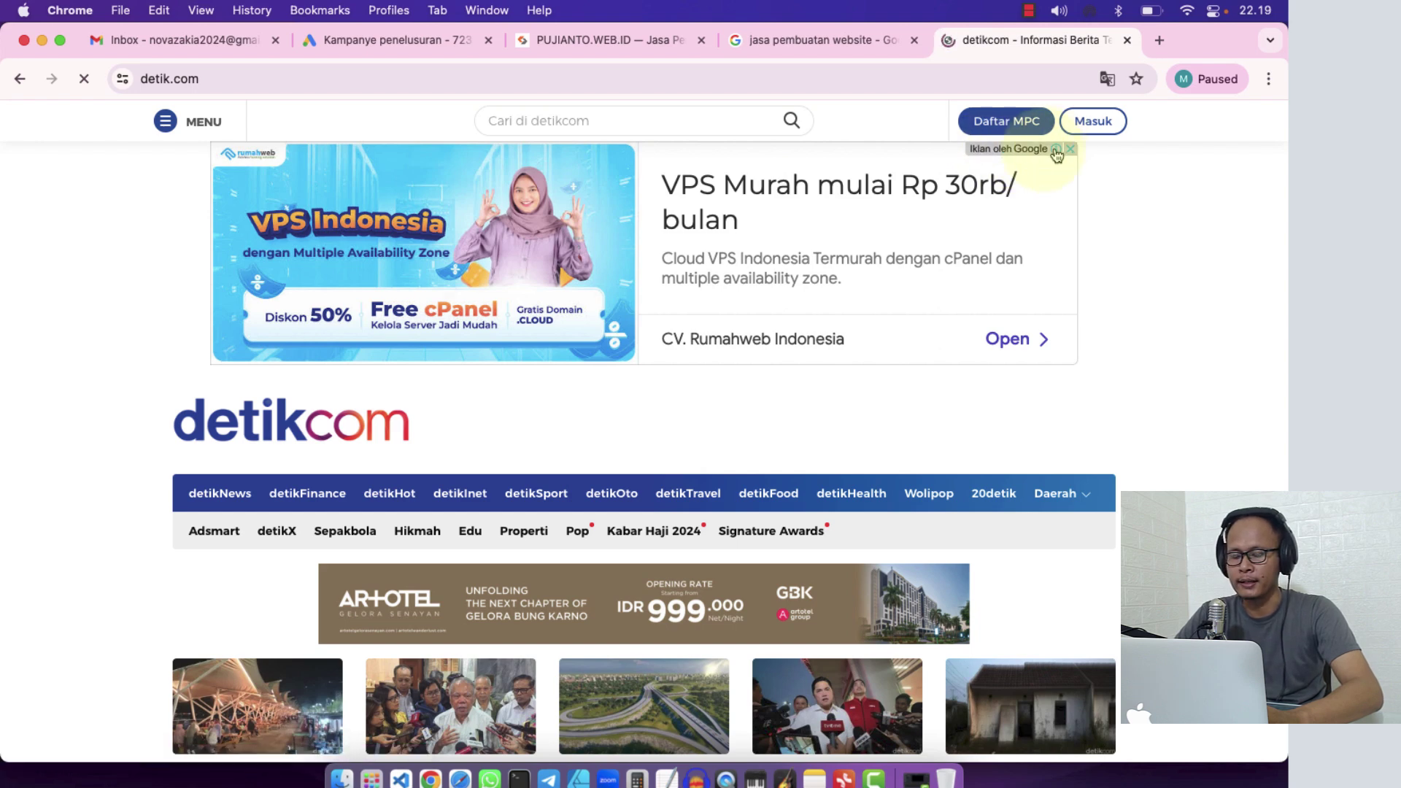
left_click(370, 45)
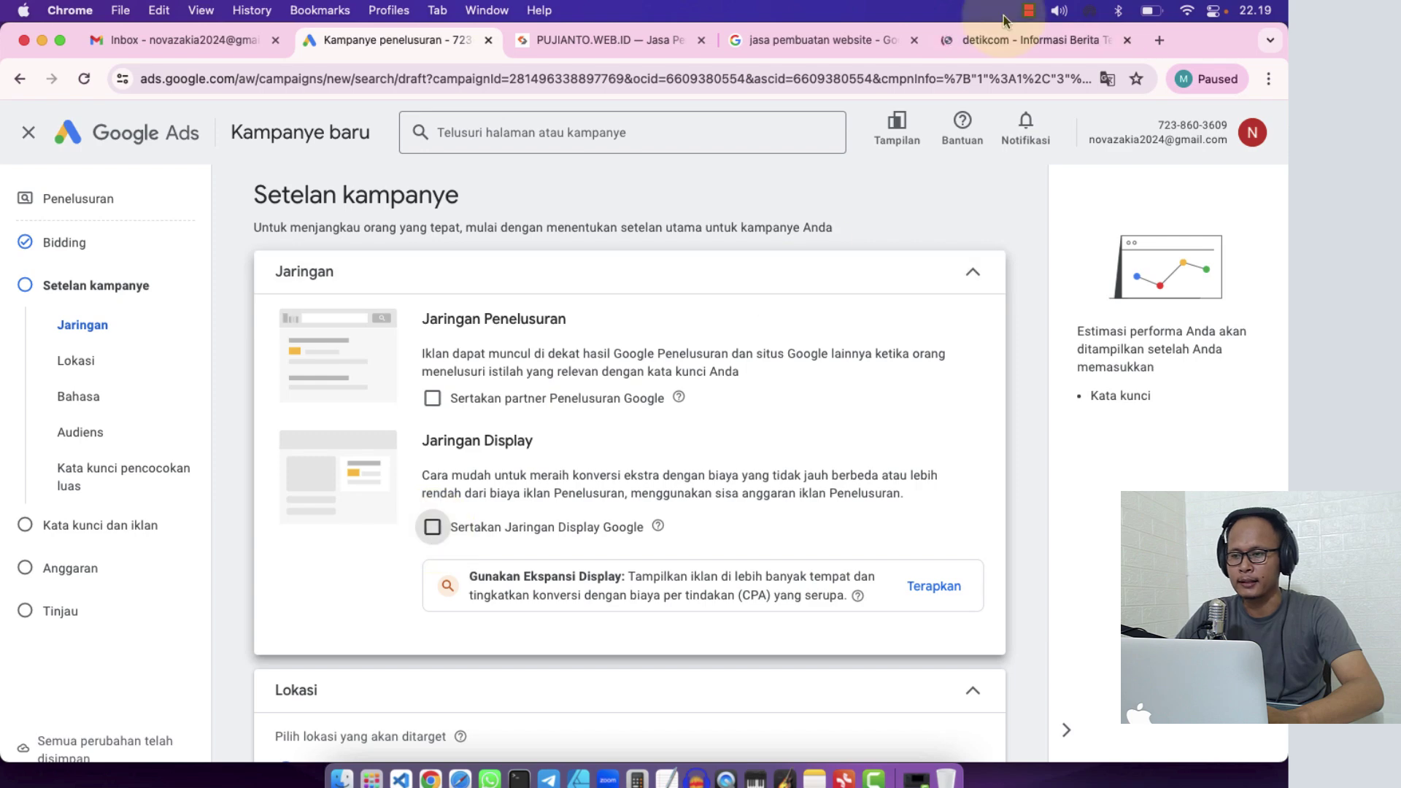
left_click(1020, 38)
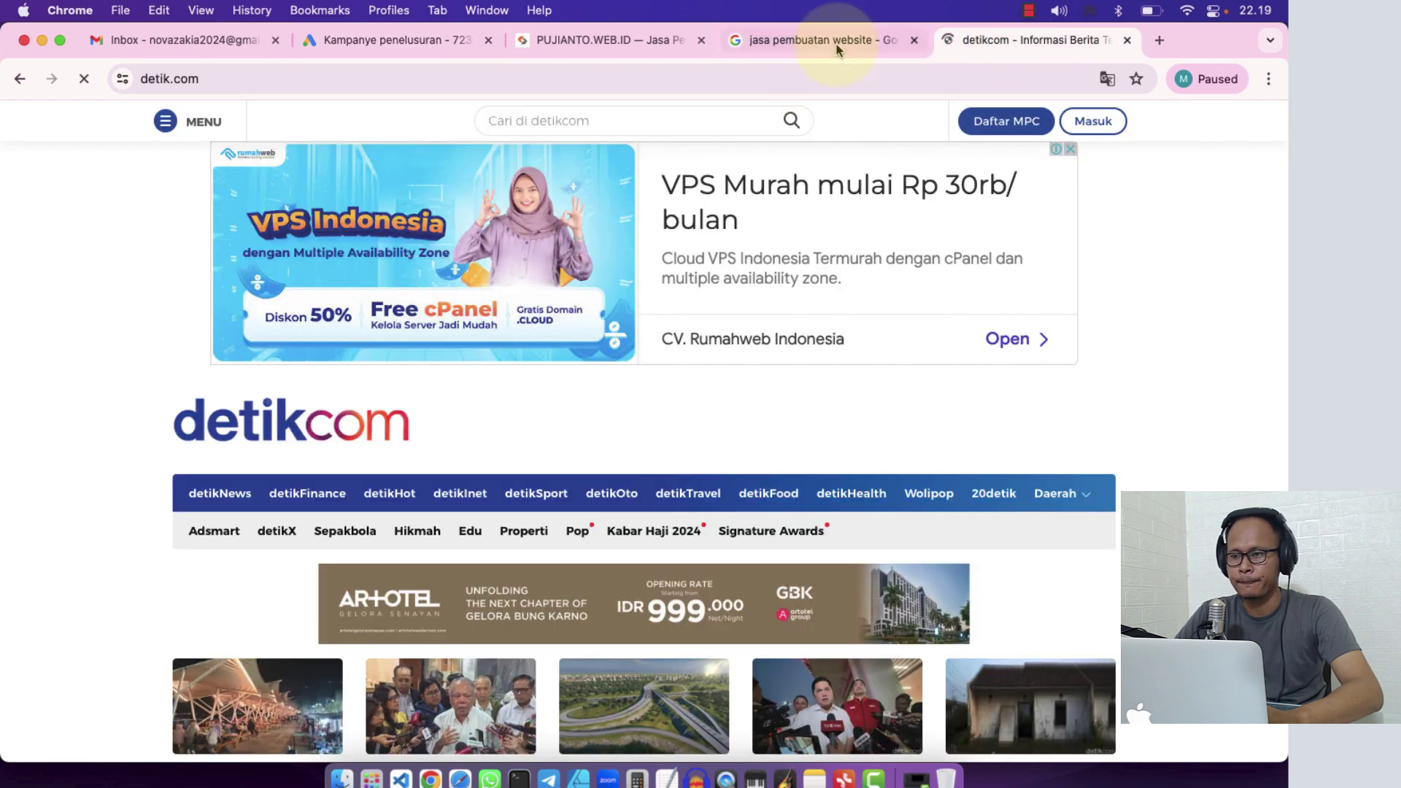
left_click(1127, 43)
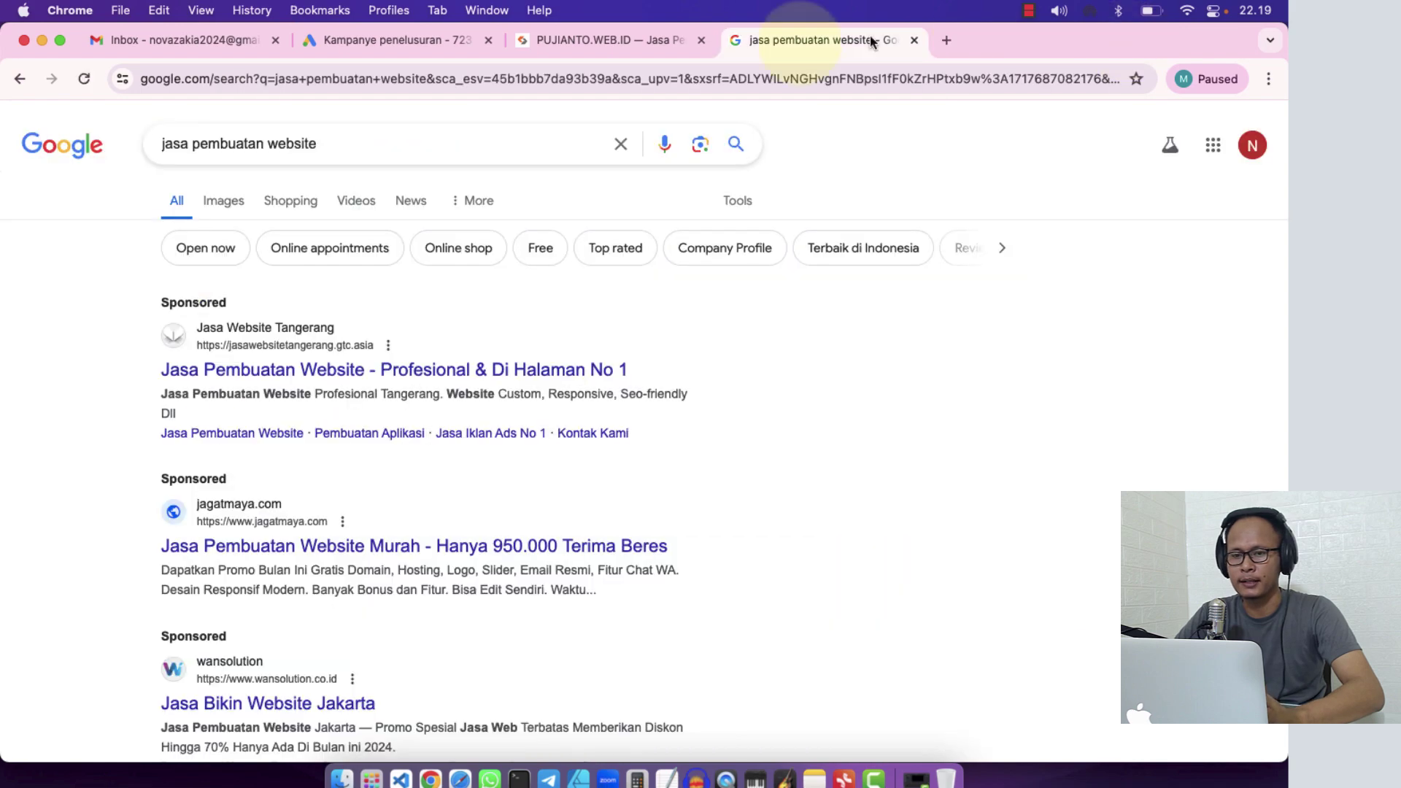
- Compare the campaign's network settings with the "jasa pembuatan website" search results and return to the campaign
left_click(470, 51)
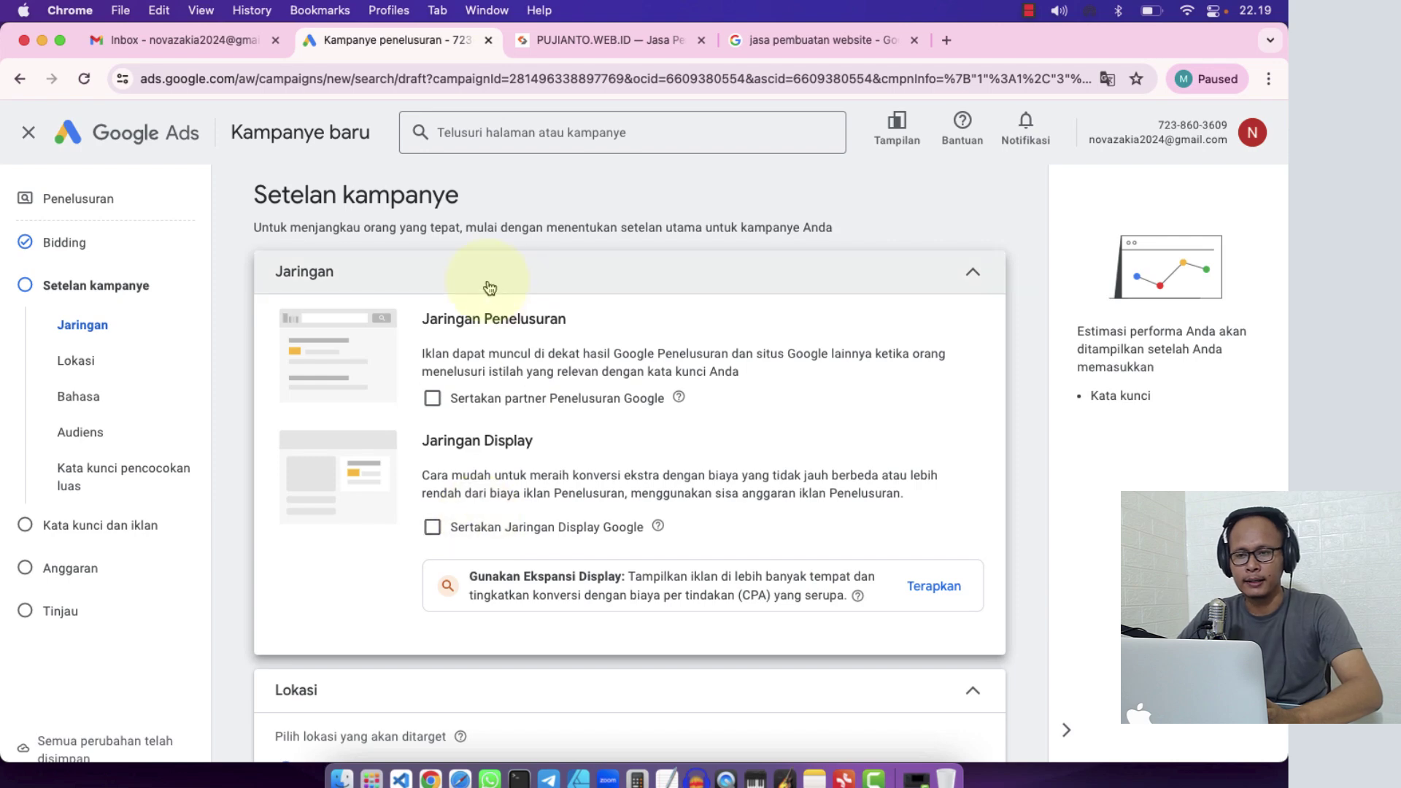
left_click(810, 40)
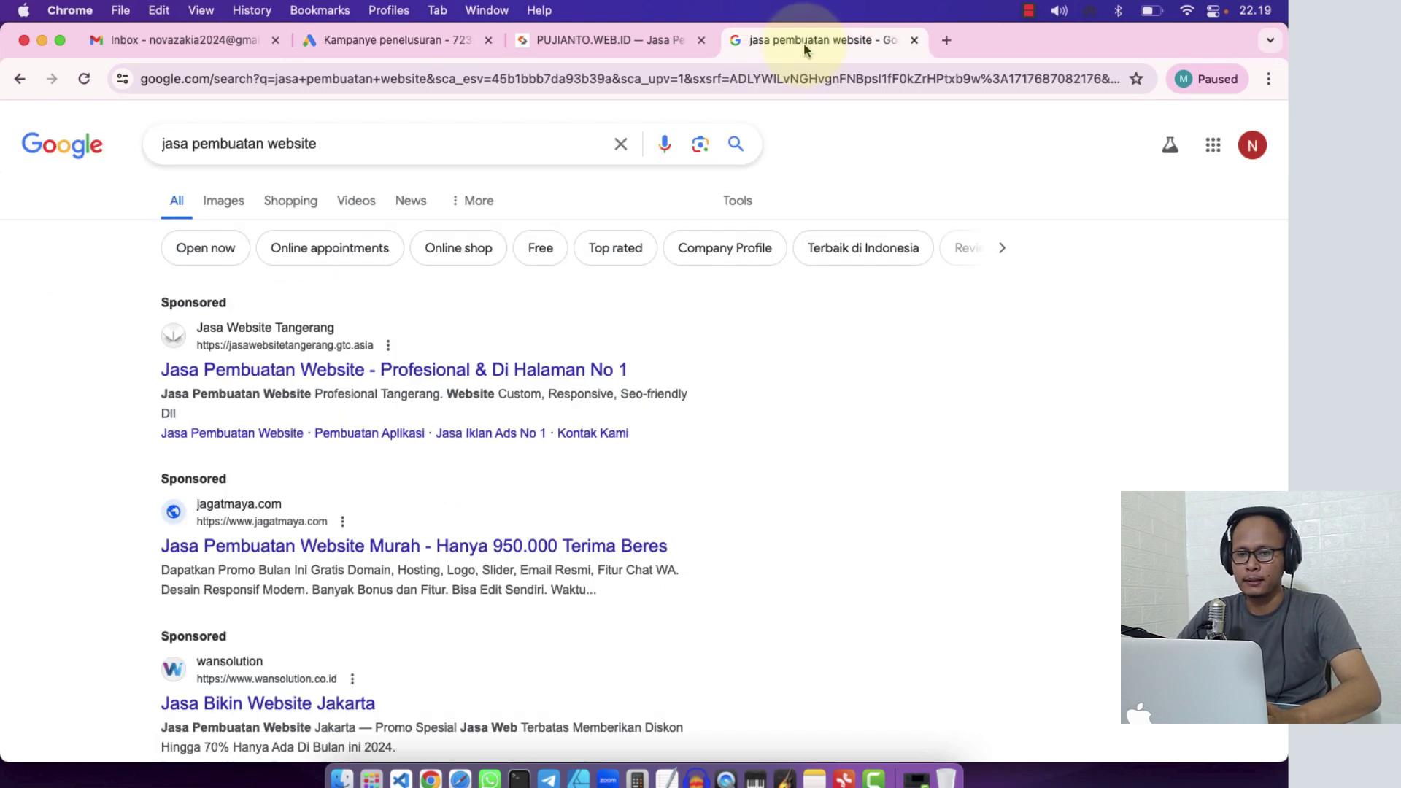
key("super+2")
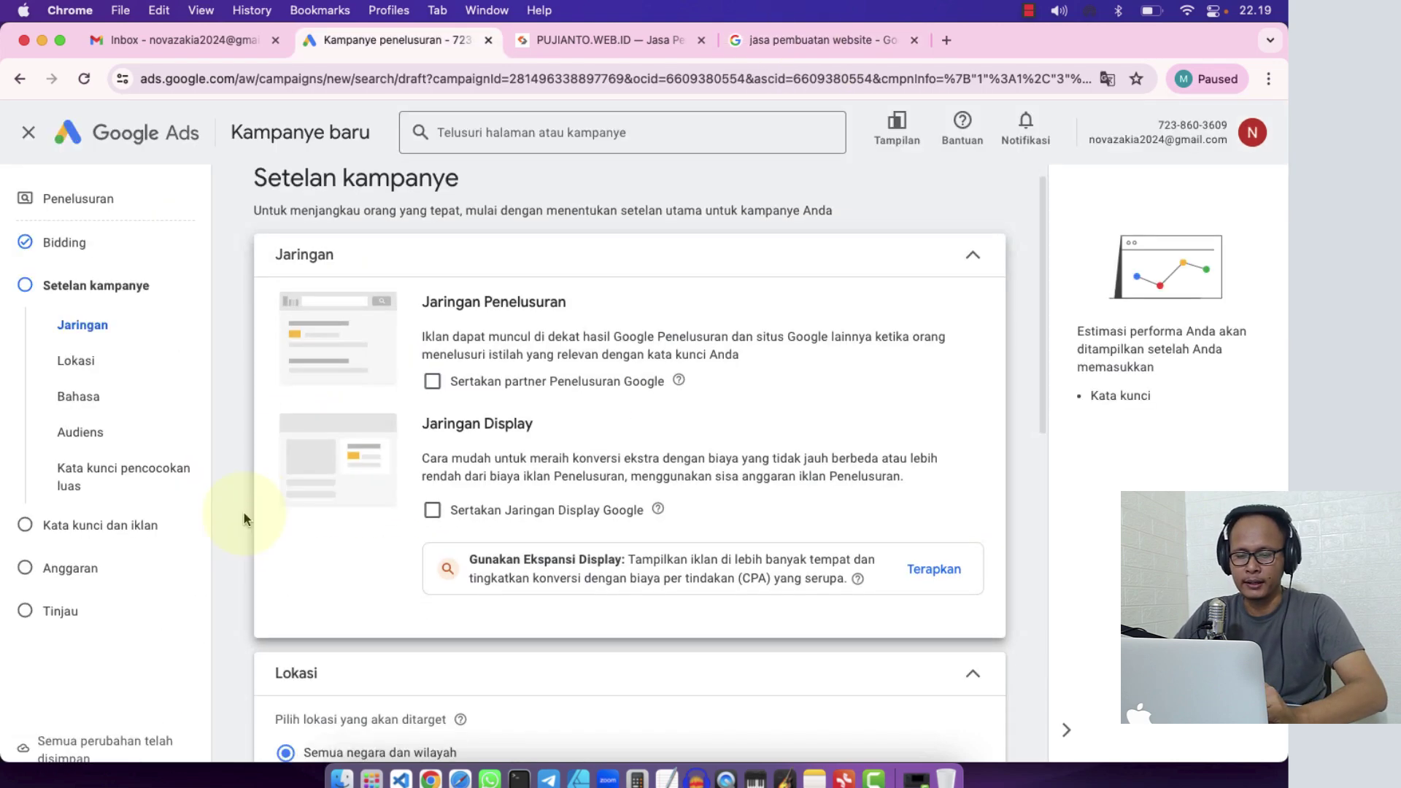
- Set the campaign's target location to Indonesia after viewing the custom location option and the pujianto.web.id site
scroll(244, 512, "down", 5)
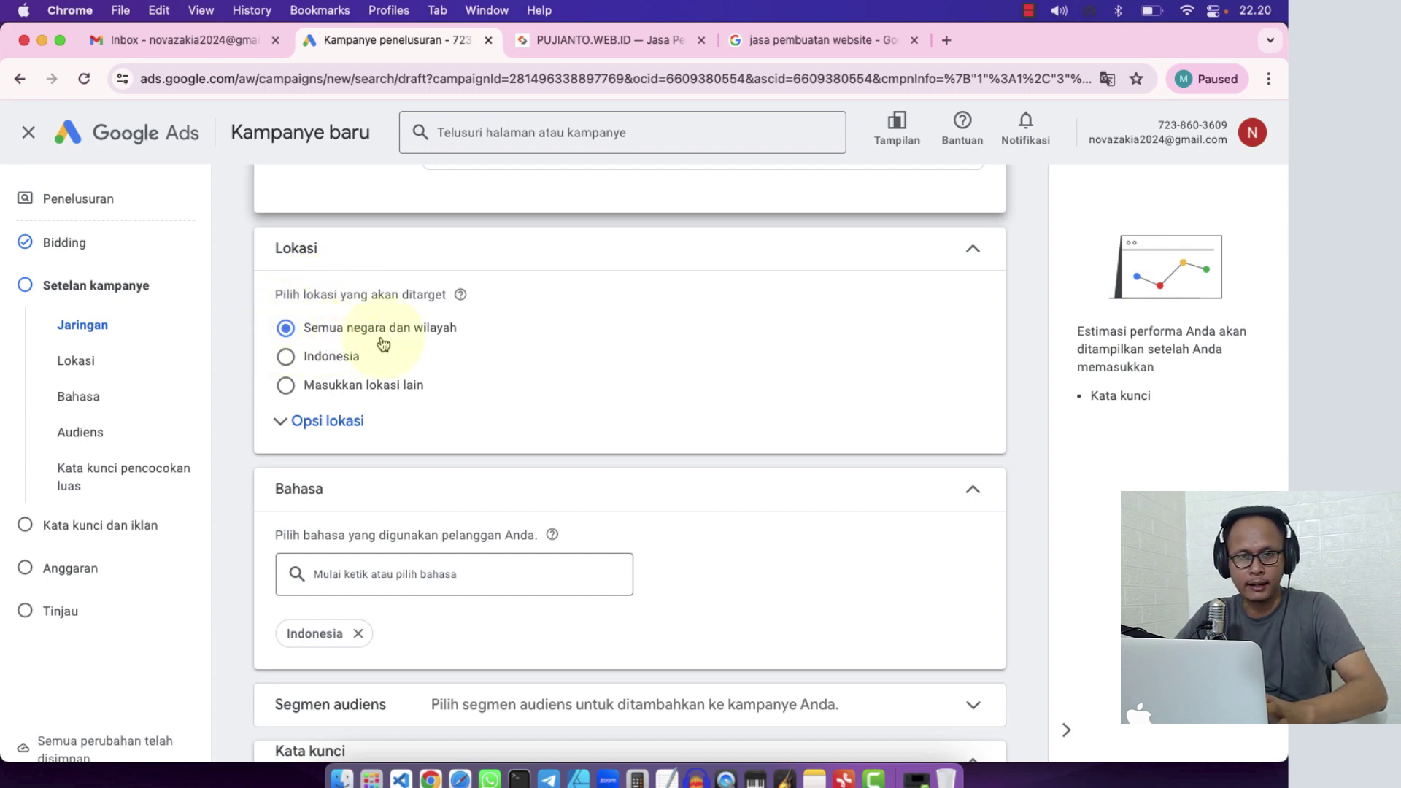
left_click(293, 361)
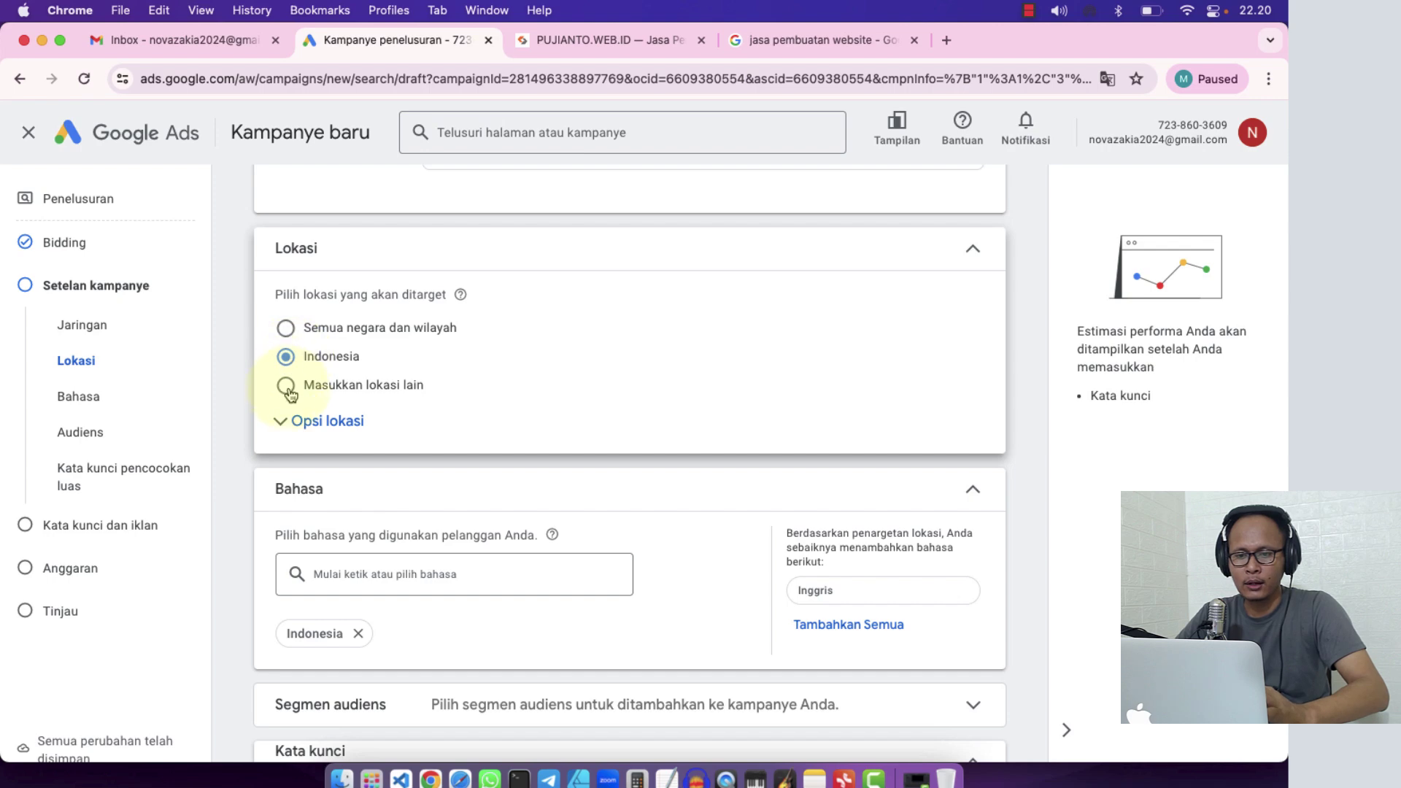
left_click(287, 387)
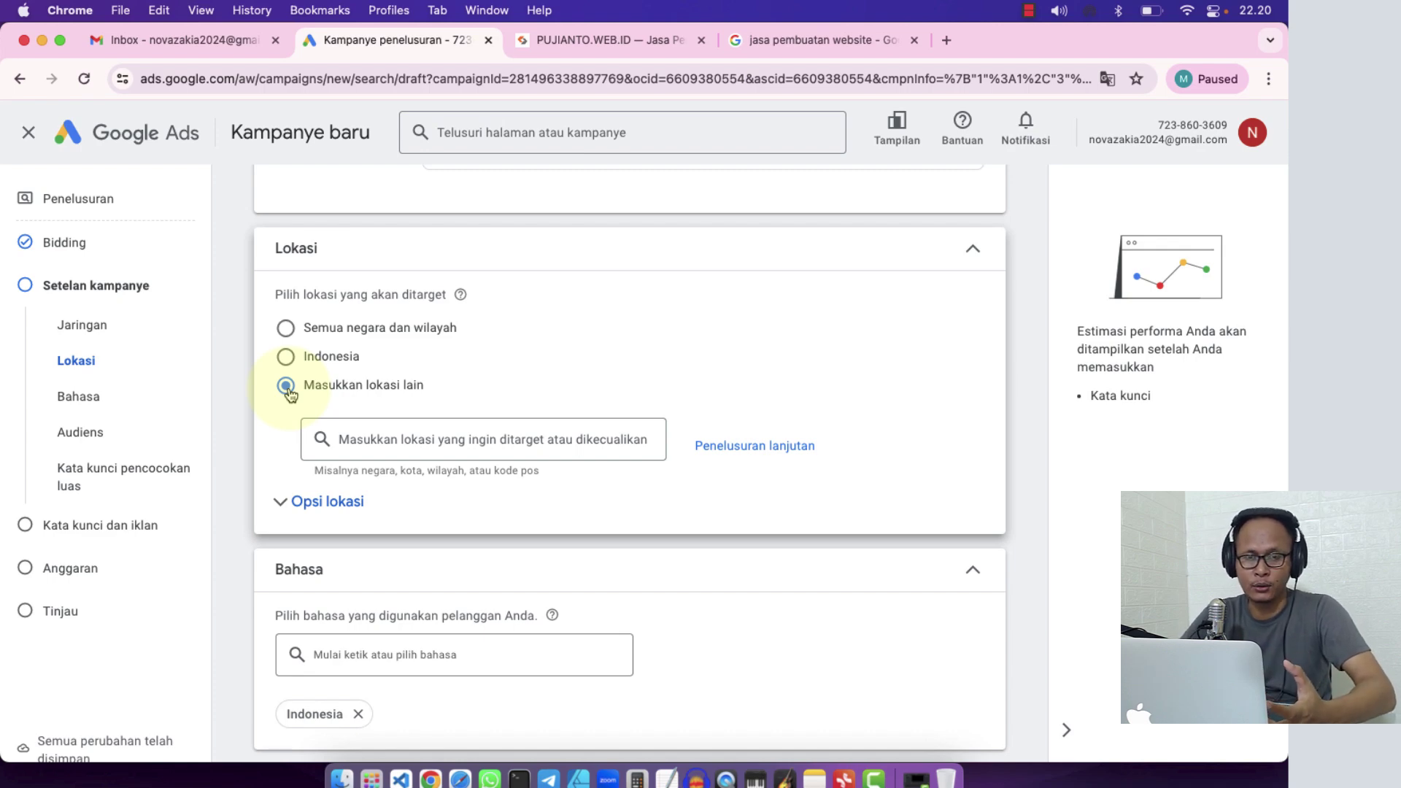
left_click(568, 48)
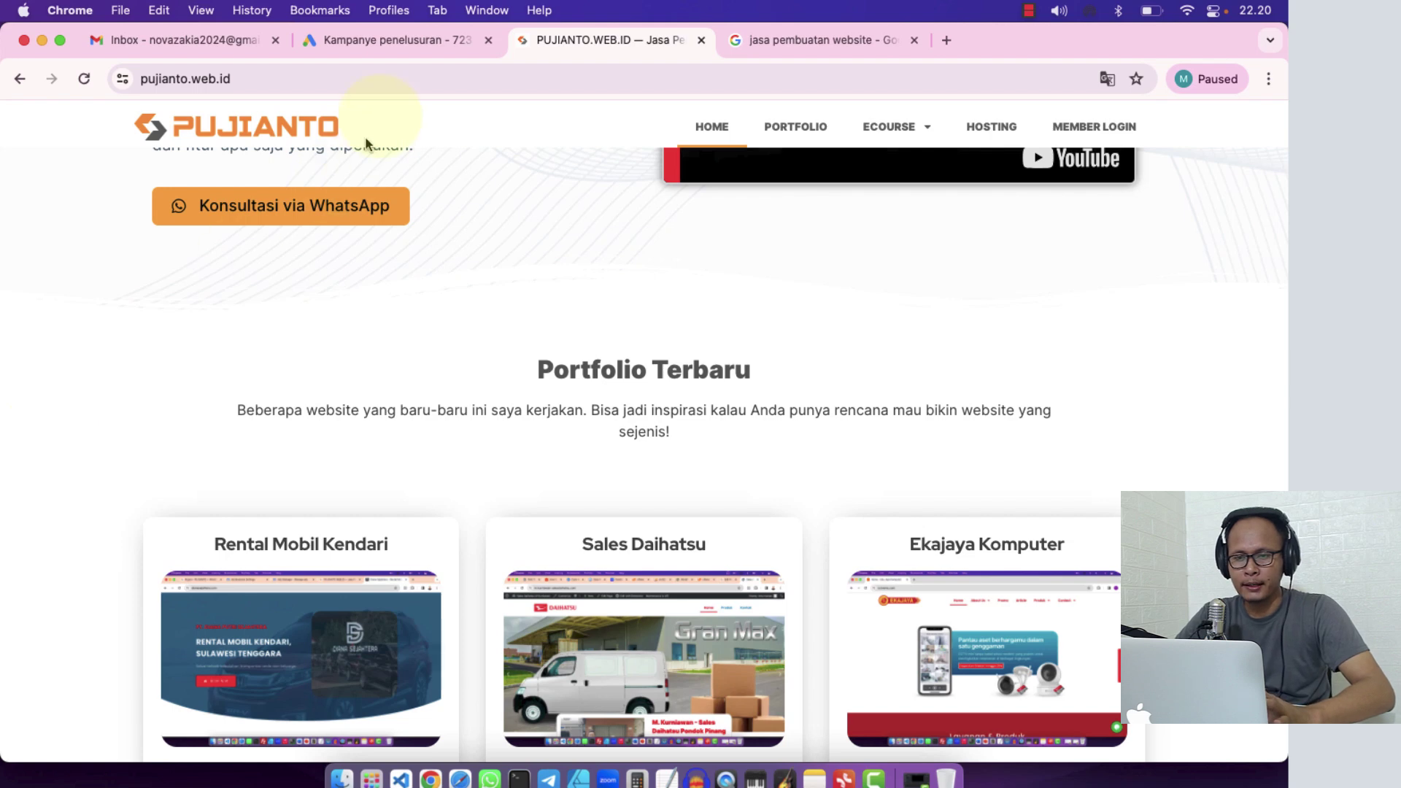
left_click(414, 39)
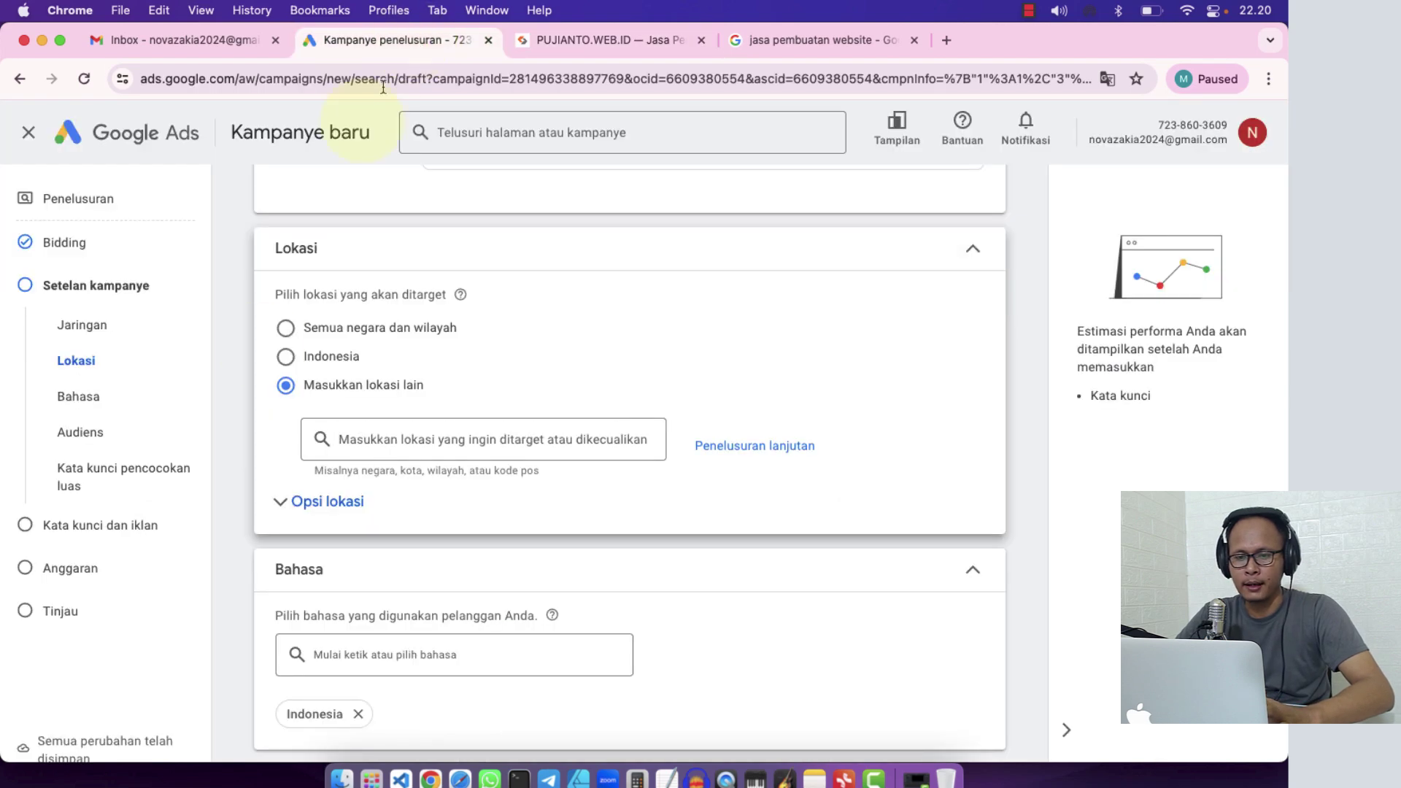
left_click(286, 358)
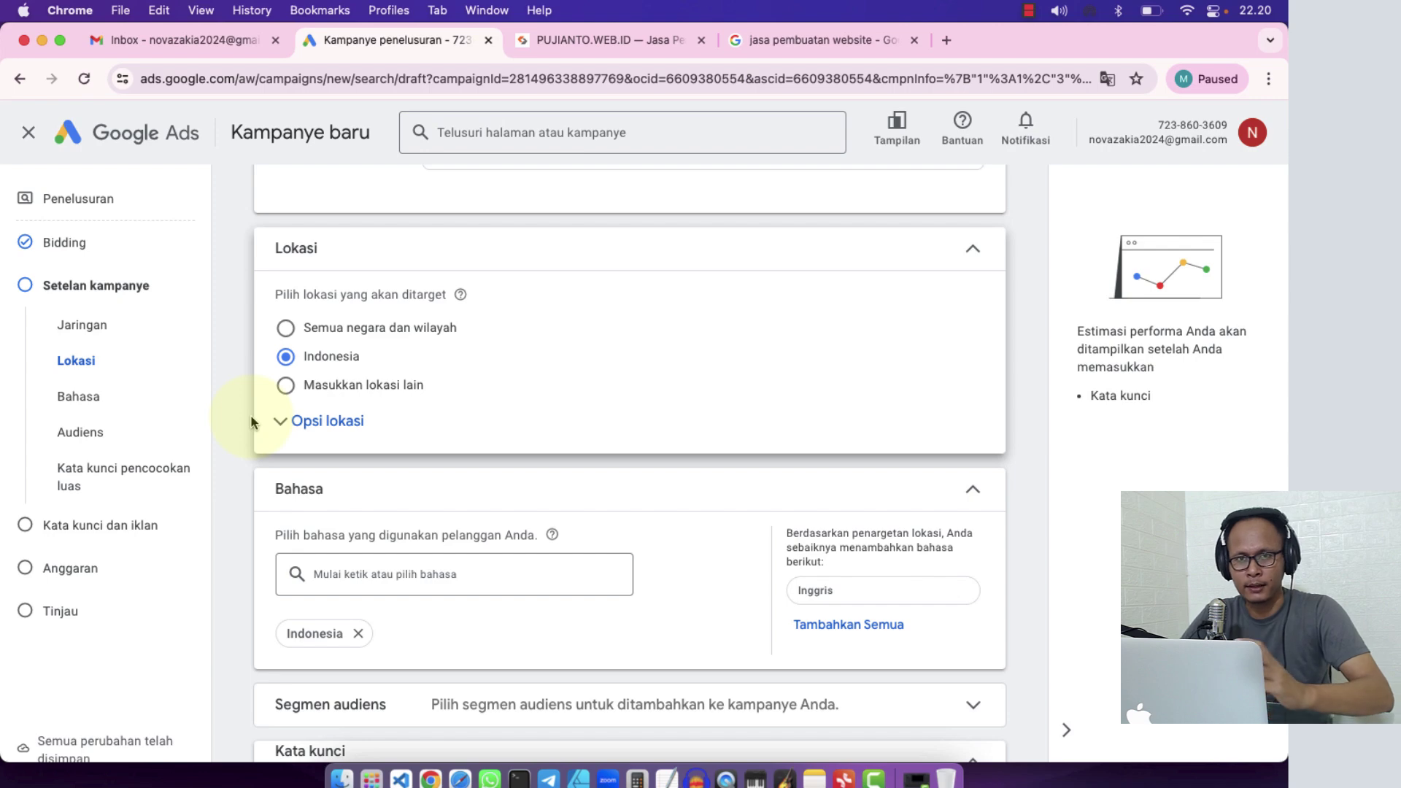
- Try targeting Jakarta Timur as a custom campaign location, then remove it from the target locations
left_click(287, 386)
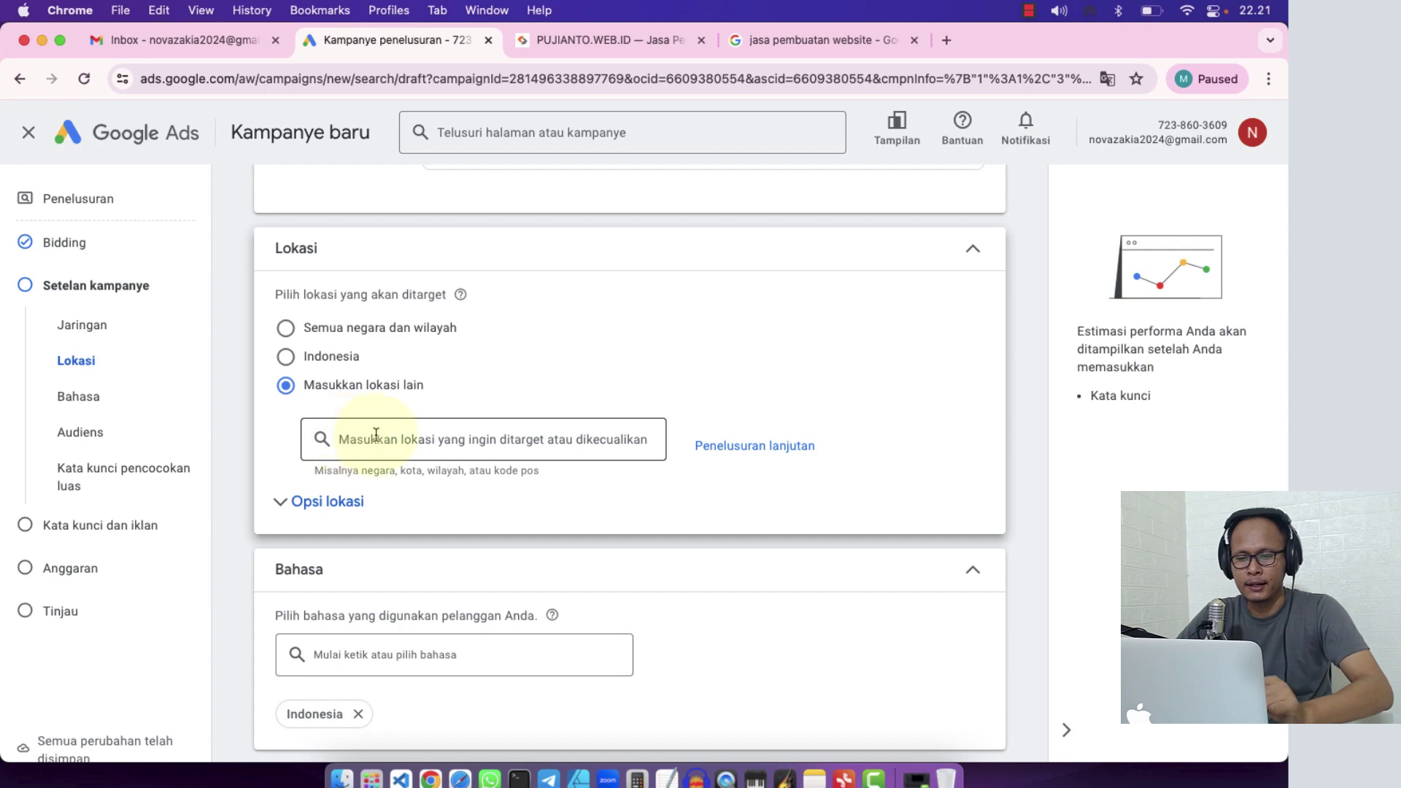
type("jakarta")
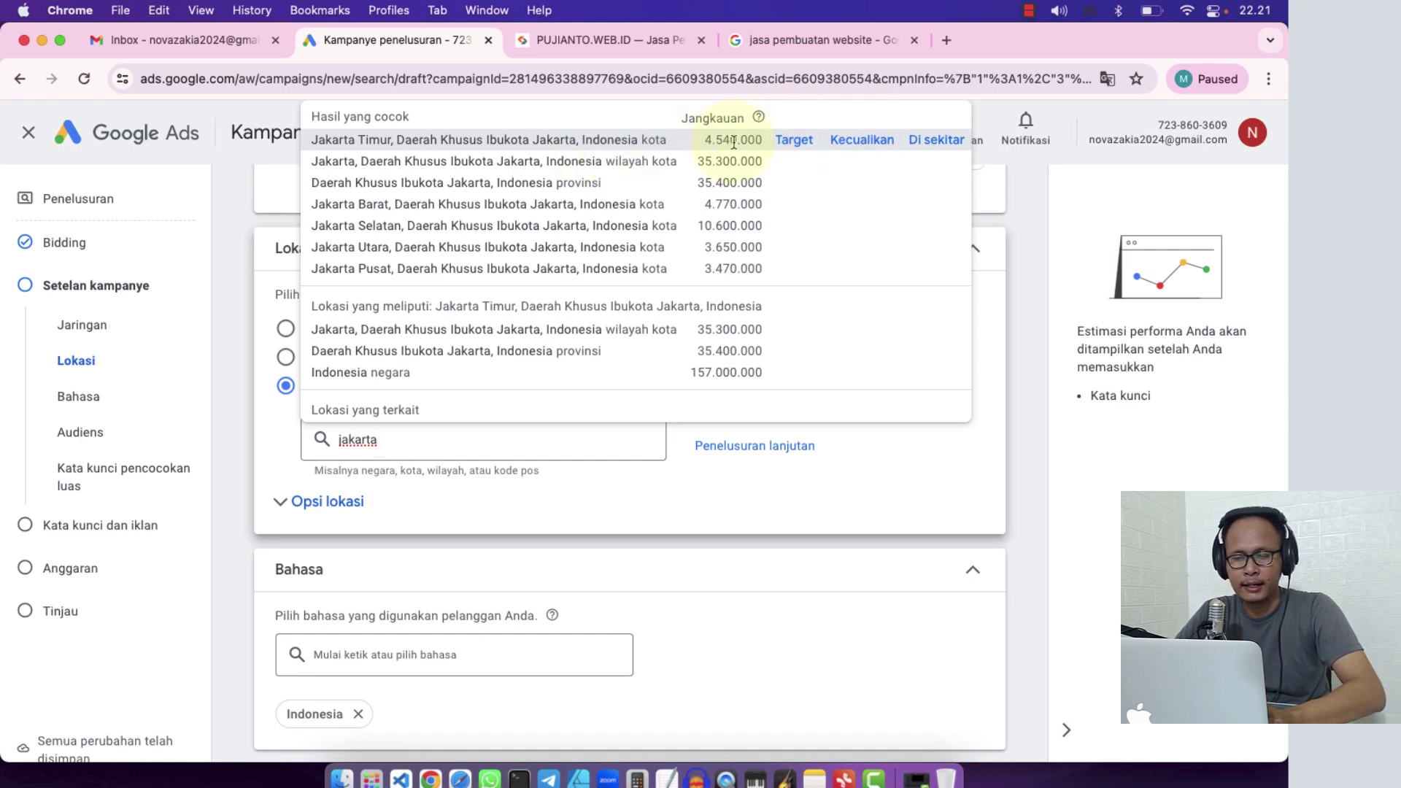
left_click(800, 145)
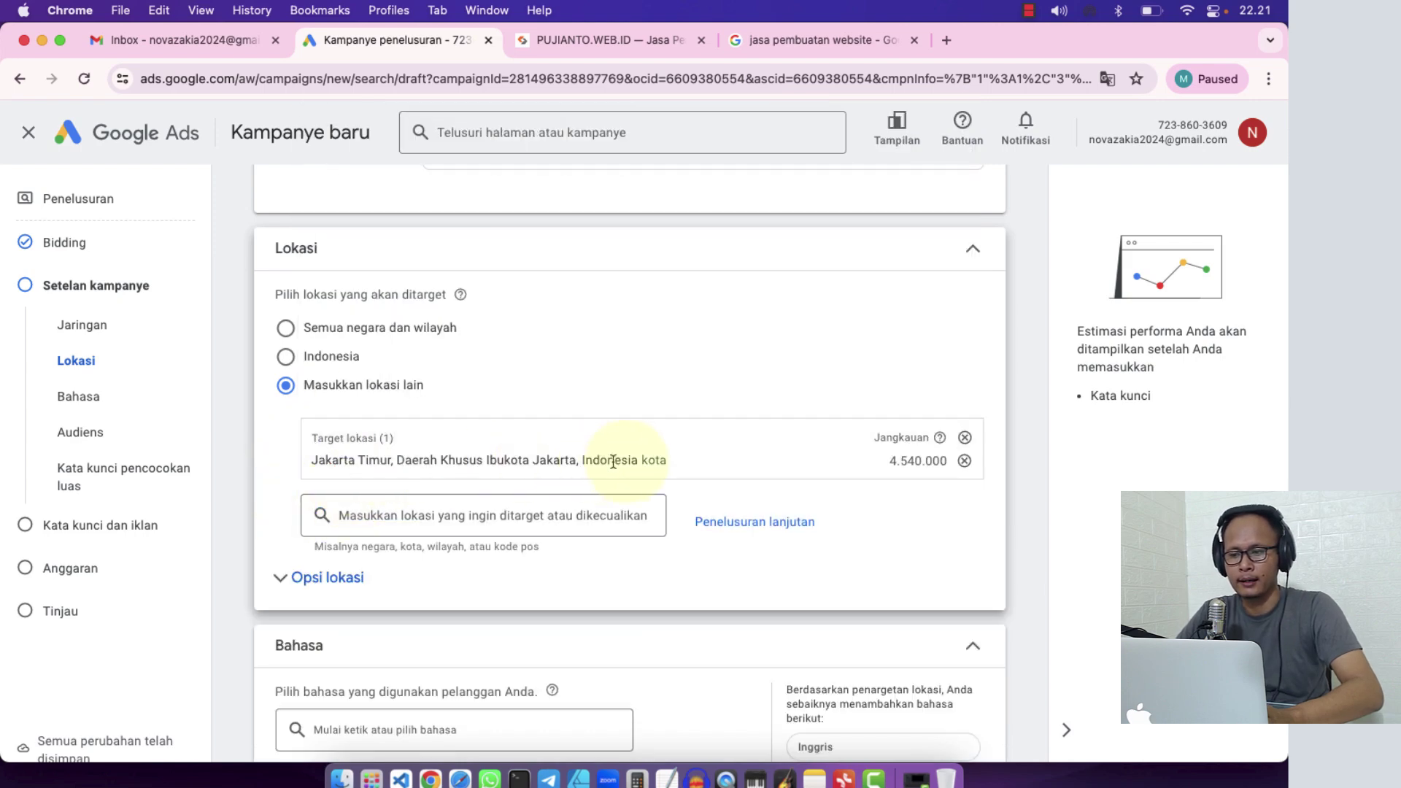
left_click(963, 446)
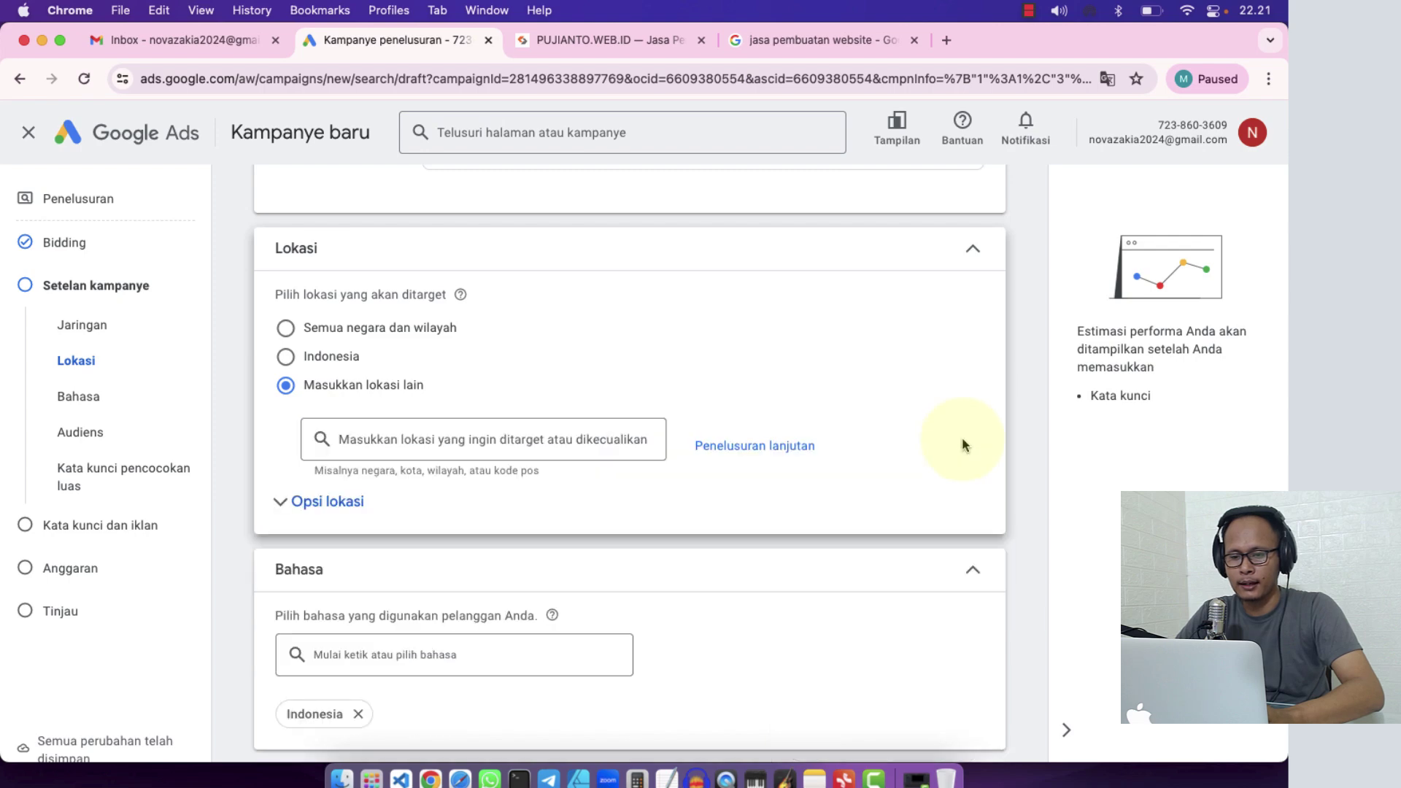
- Search the custom locations for "jakarta", exclude Jakarta Timur from the campaign, and clear that exclusion
type("ja")
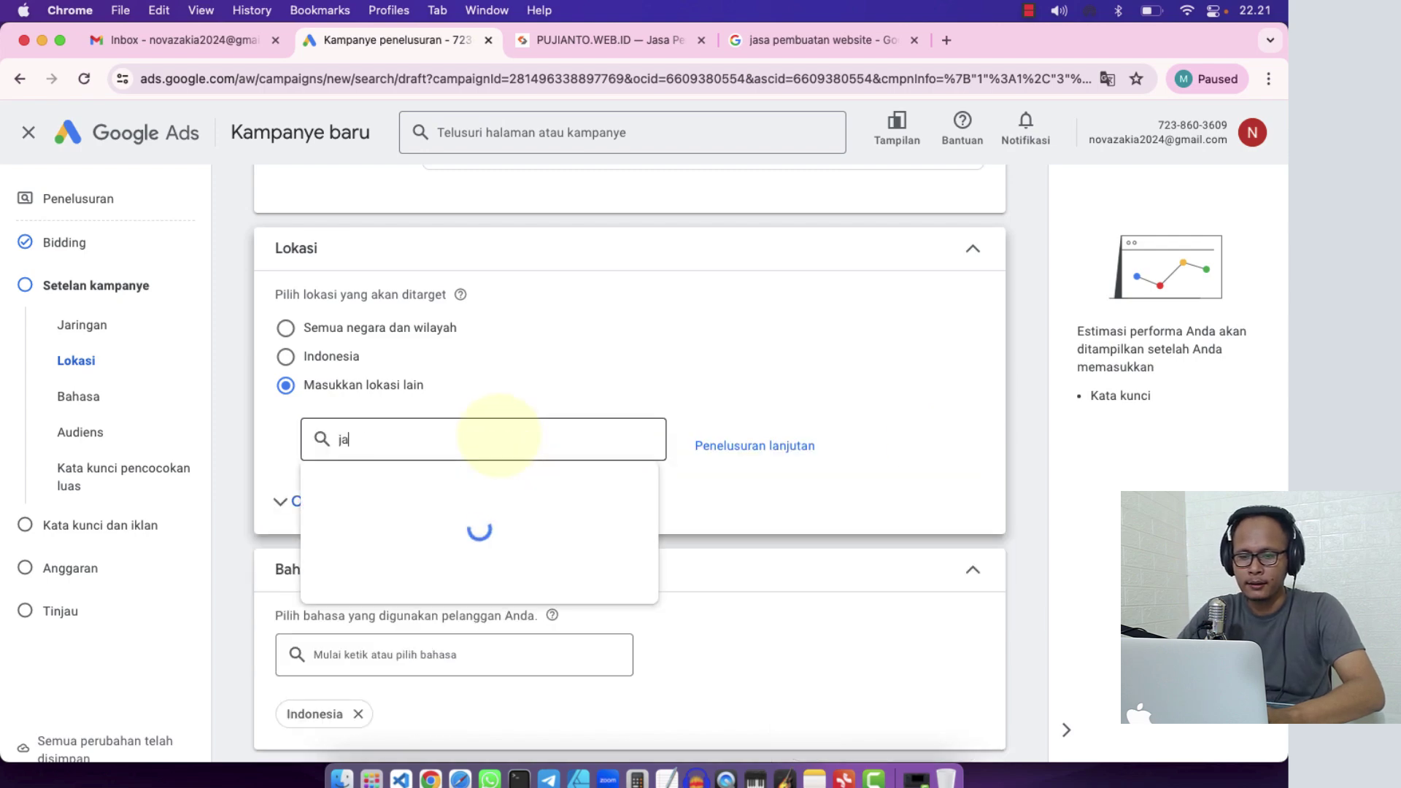
type("karta")
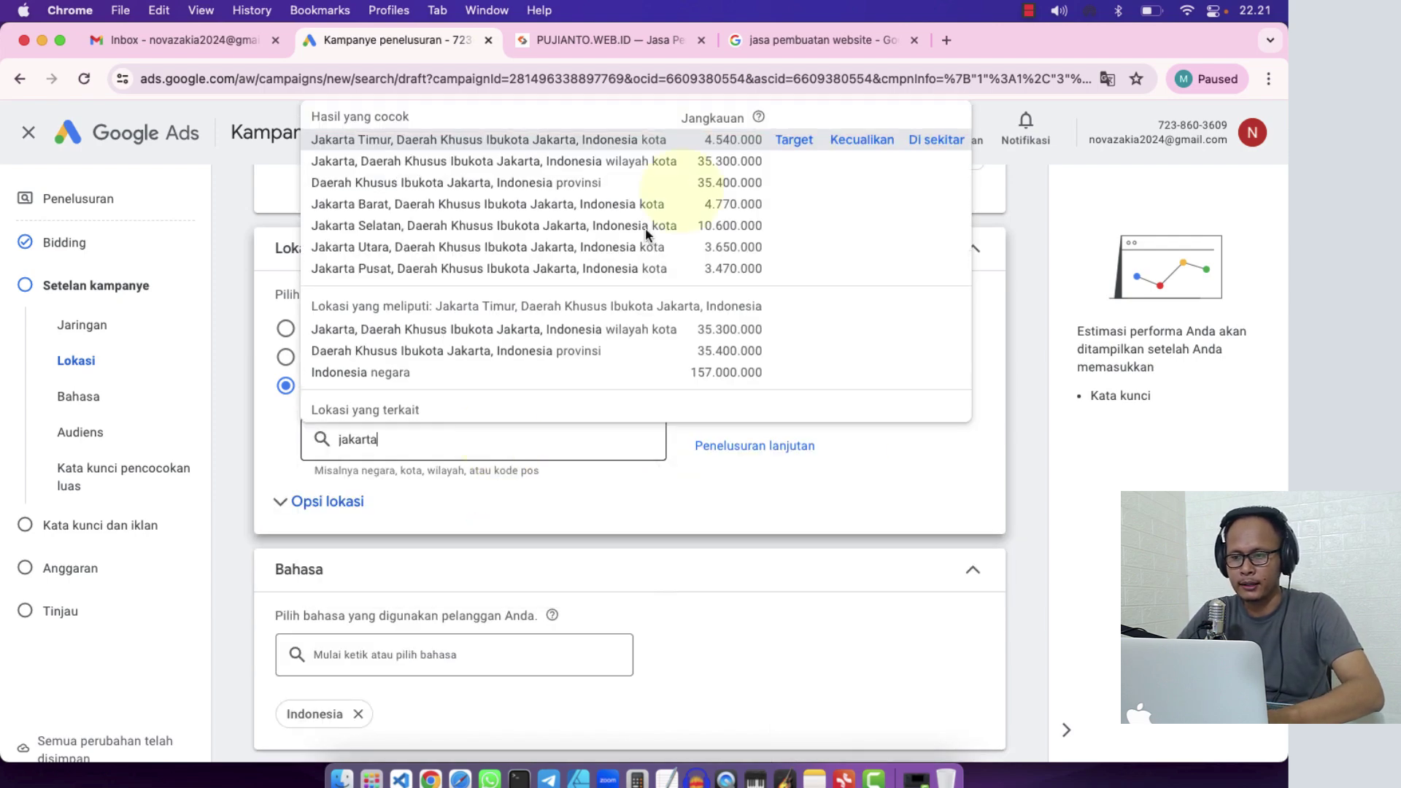
left_click(857, 141)
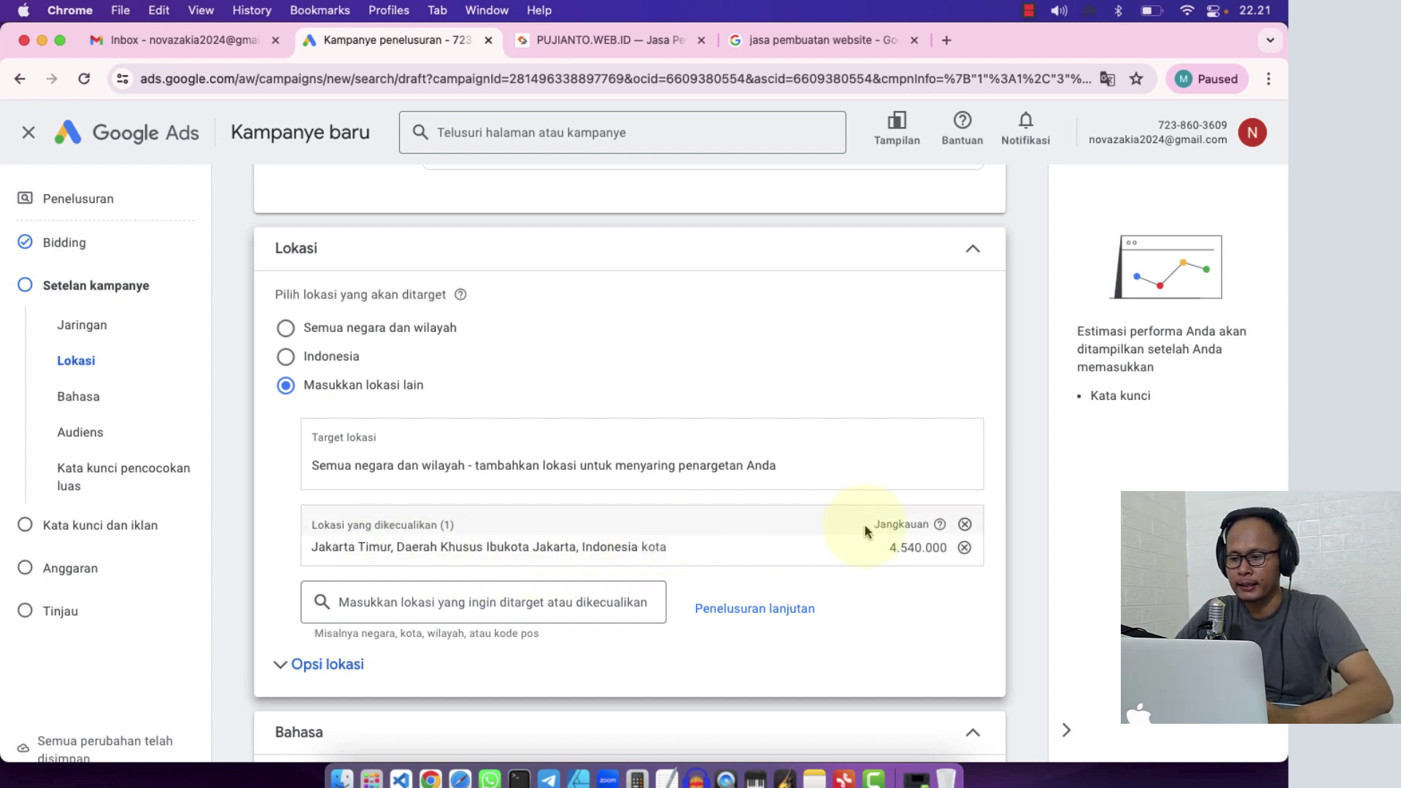
left_click(963, 524)
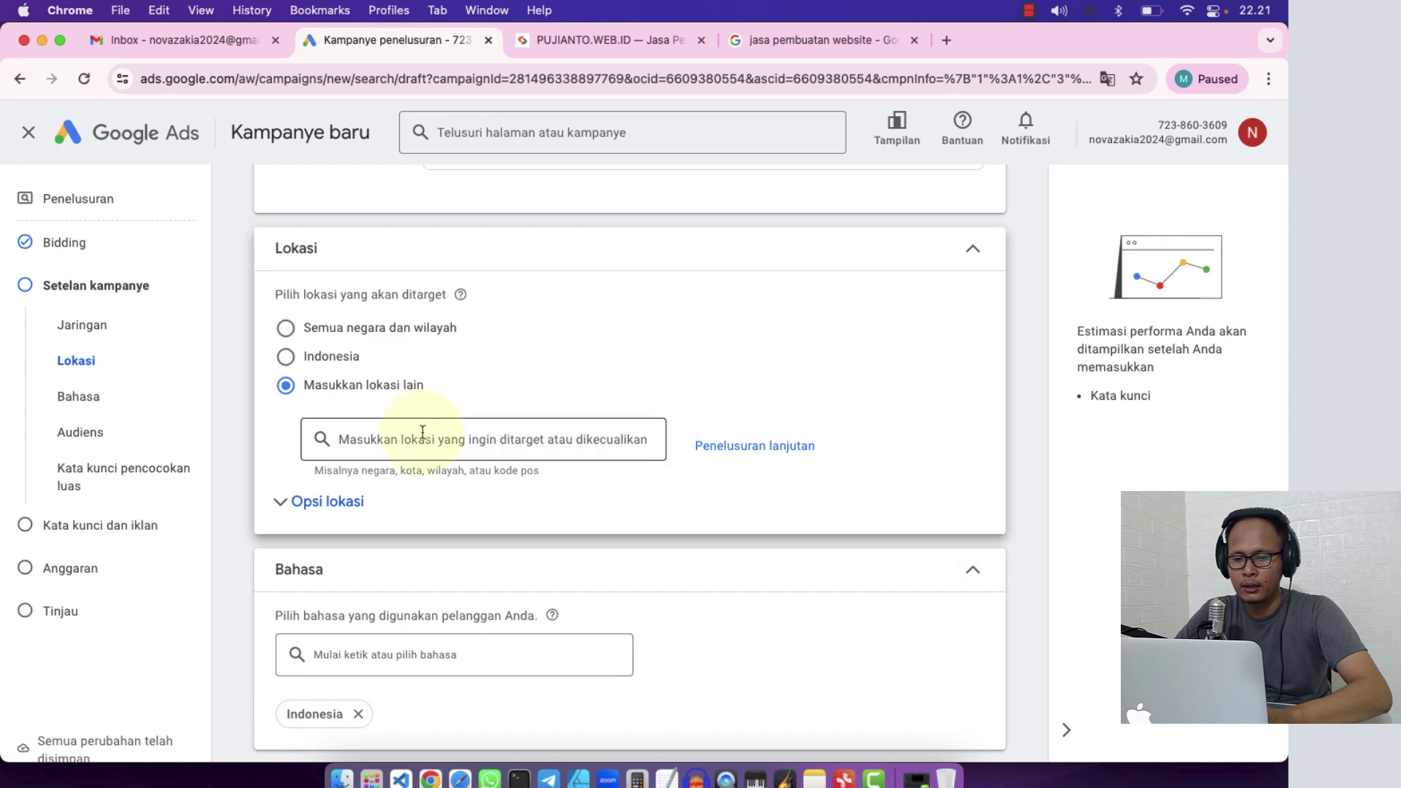
- Try targeting Kabupaten Bogor, Kabupaten Bekasi and Jakarta Selatan as areas near Jakarta Timur, then clear all three target locations
type("jakarta")
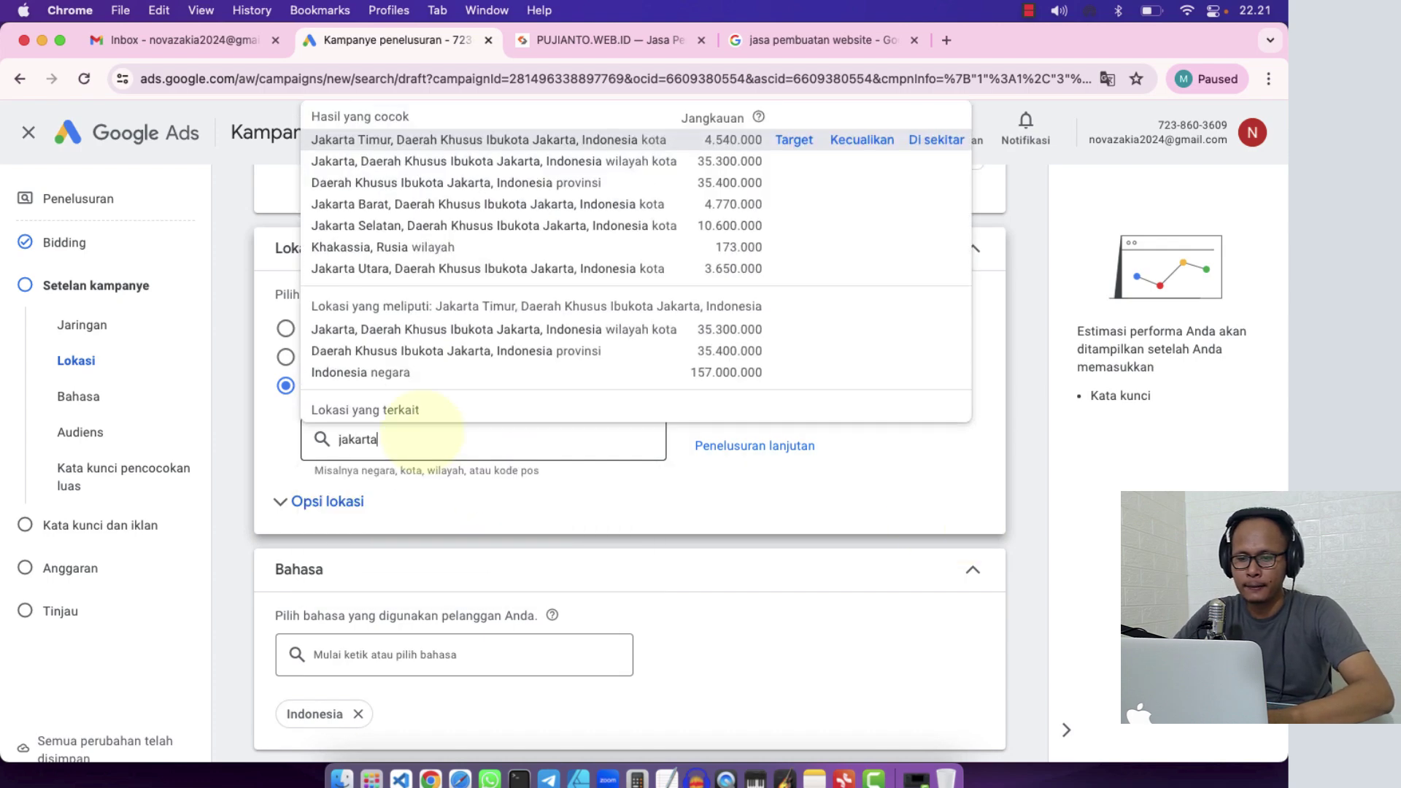
left_click(934, 141)
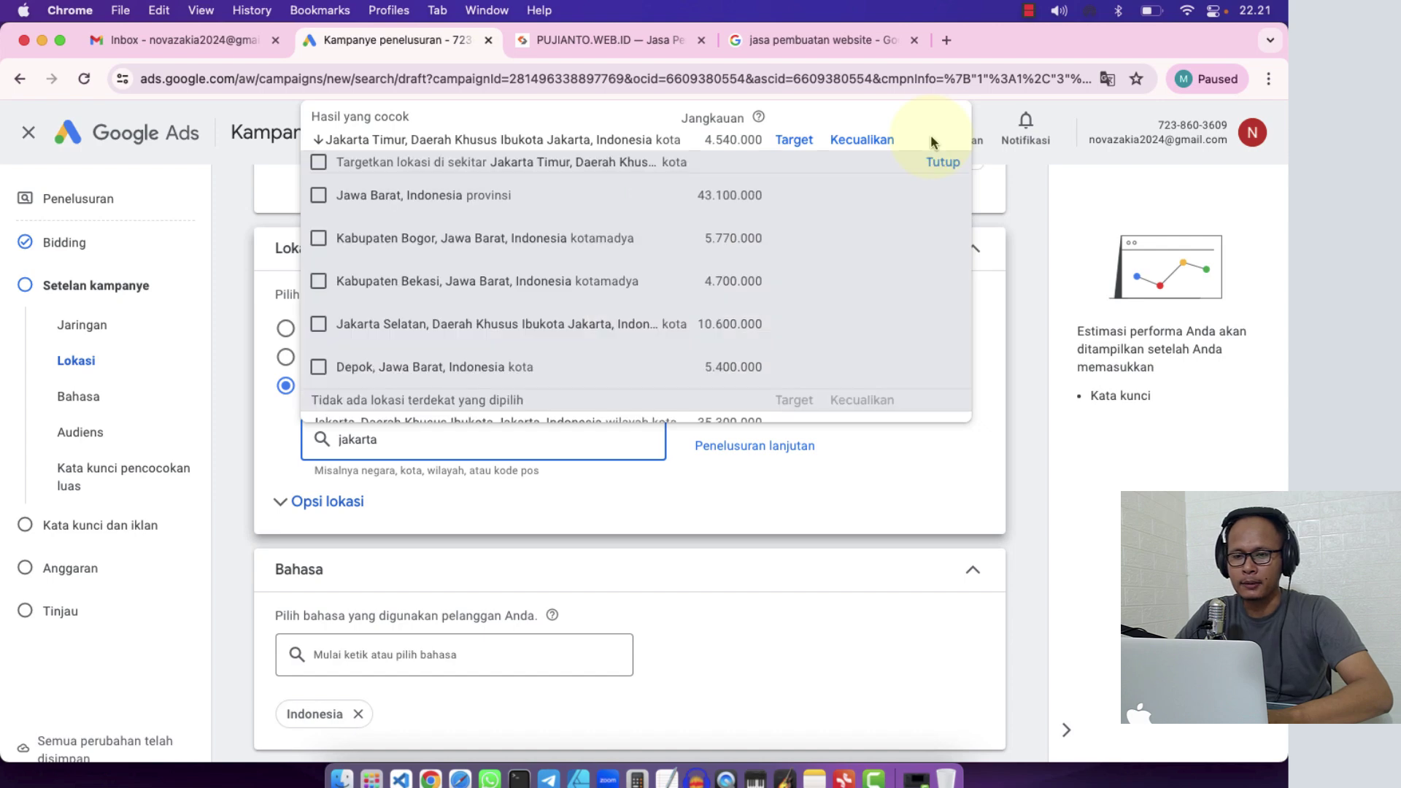
left_click(316, 164)
left_click(318, 163)
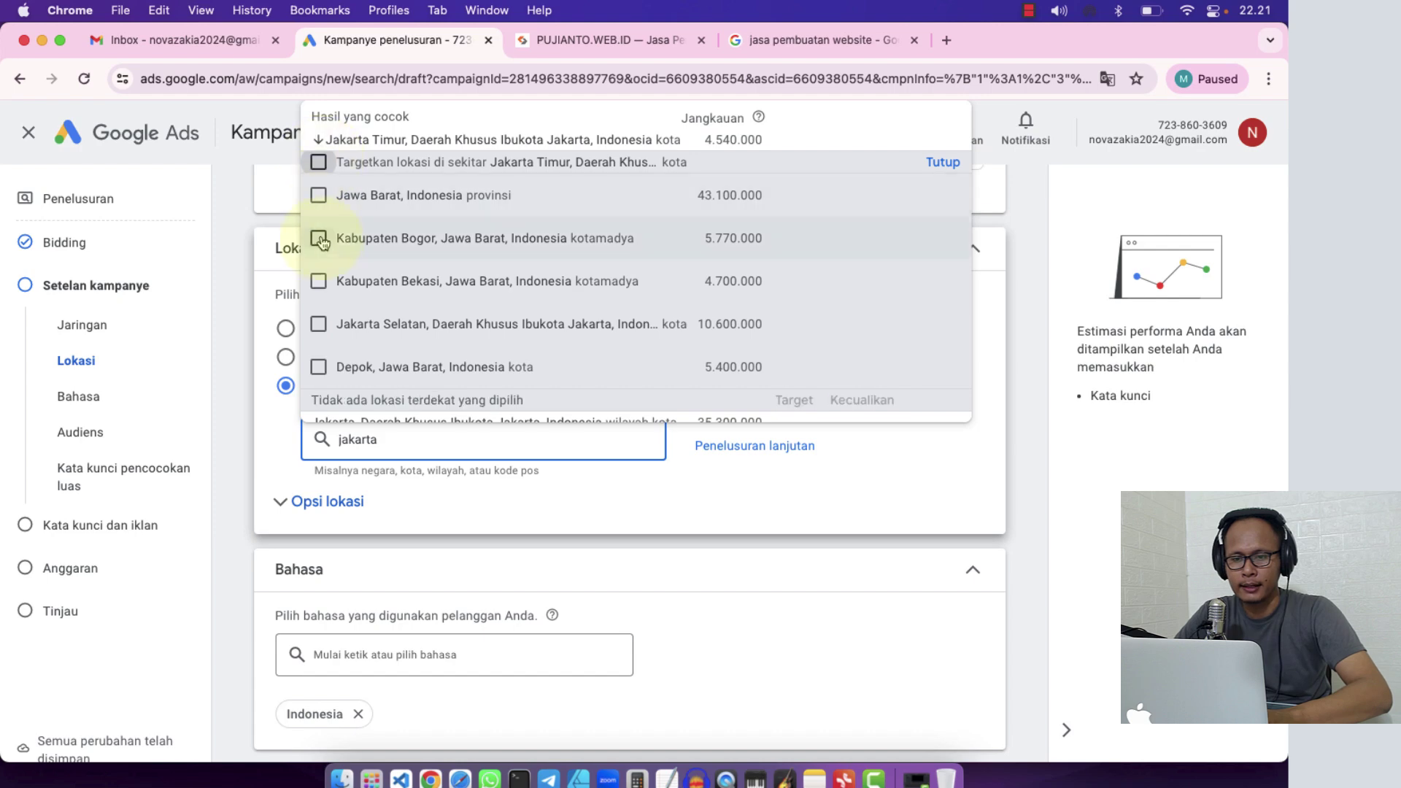
left_click(319, 240)
left_click(318, 282)
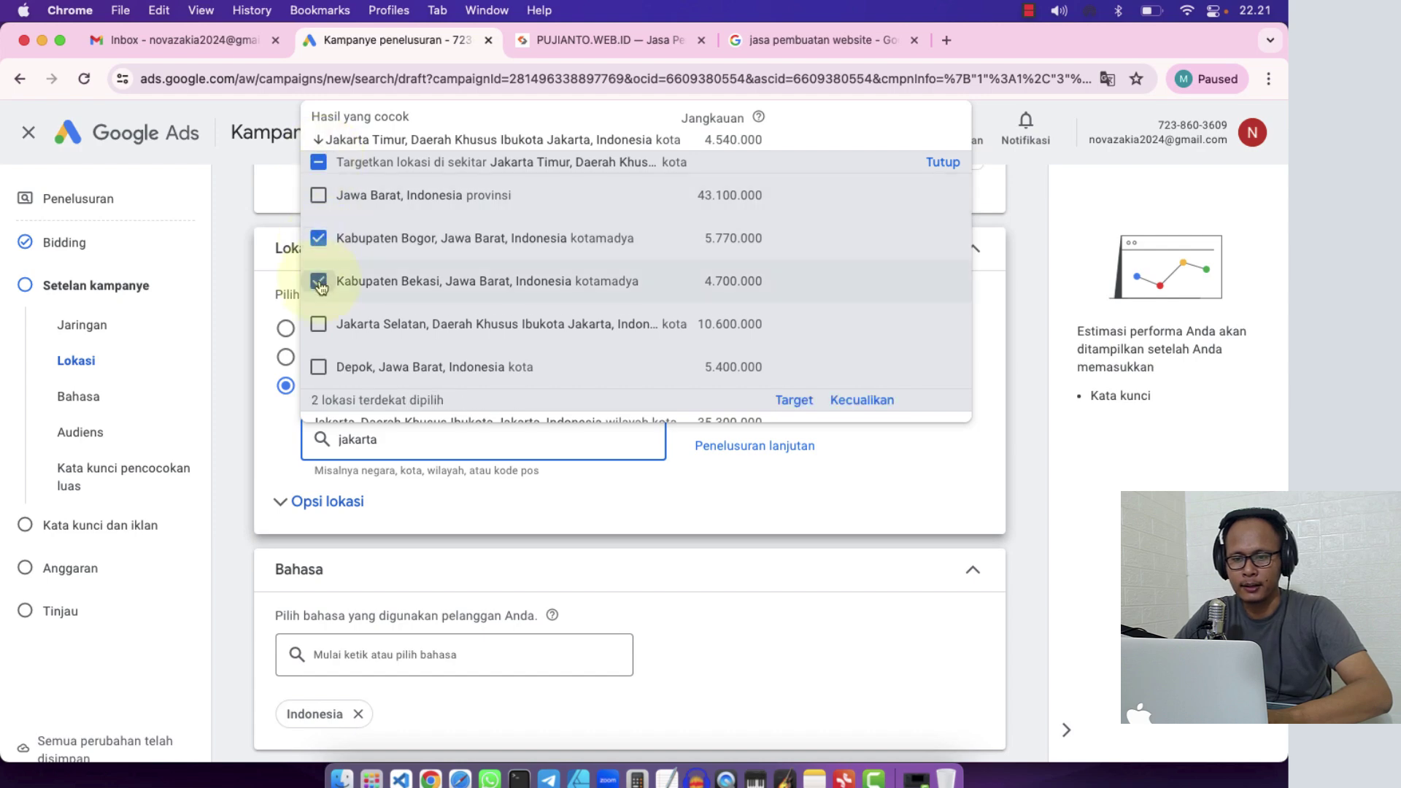
left_click(319, 327)
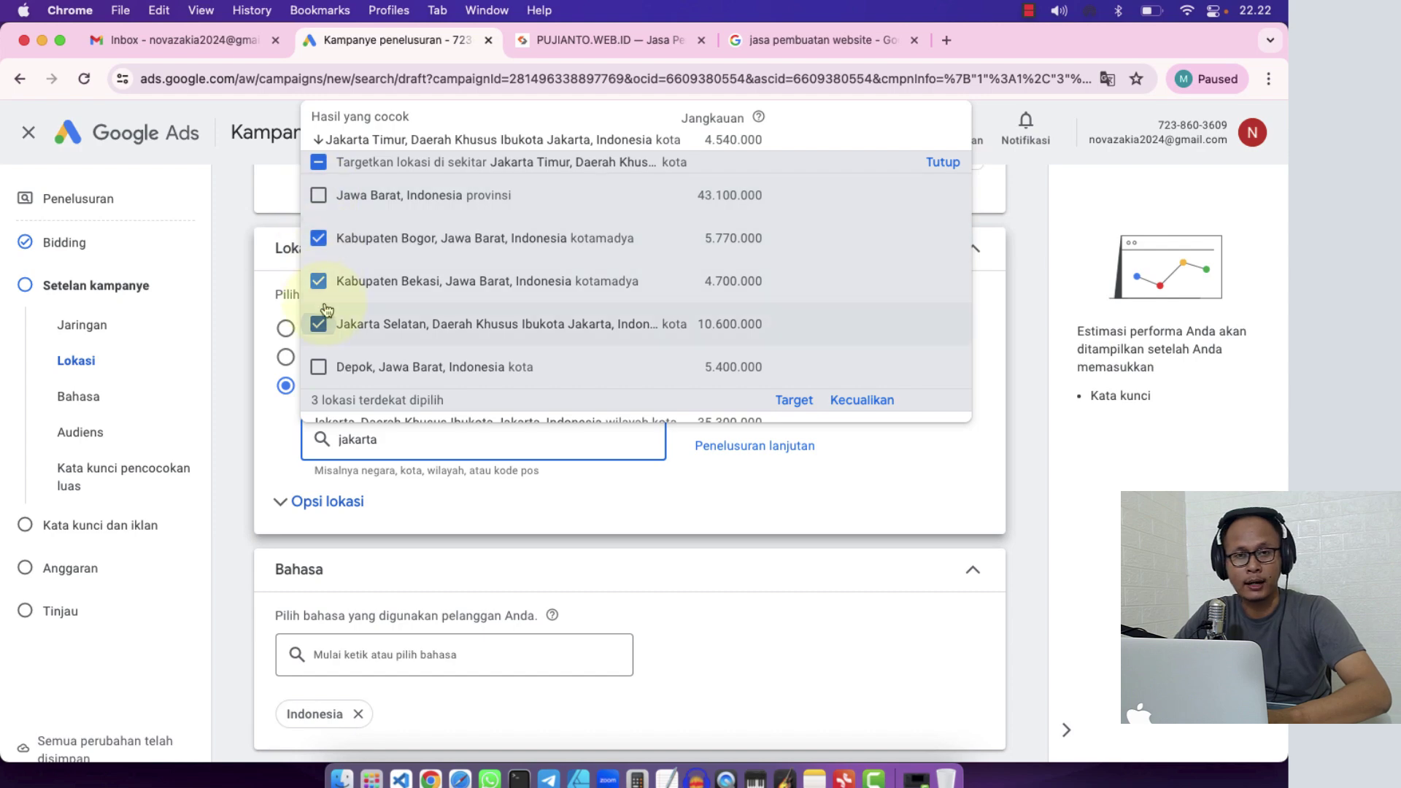
left_click(797, 399)
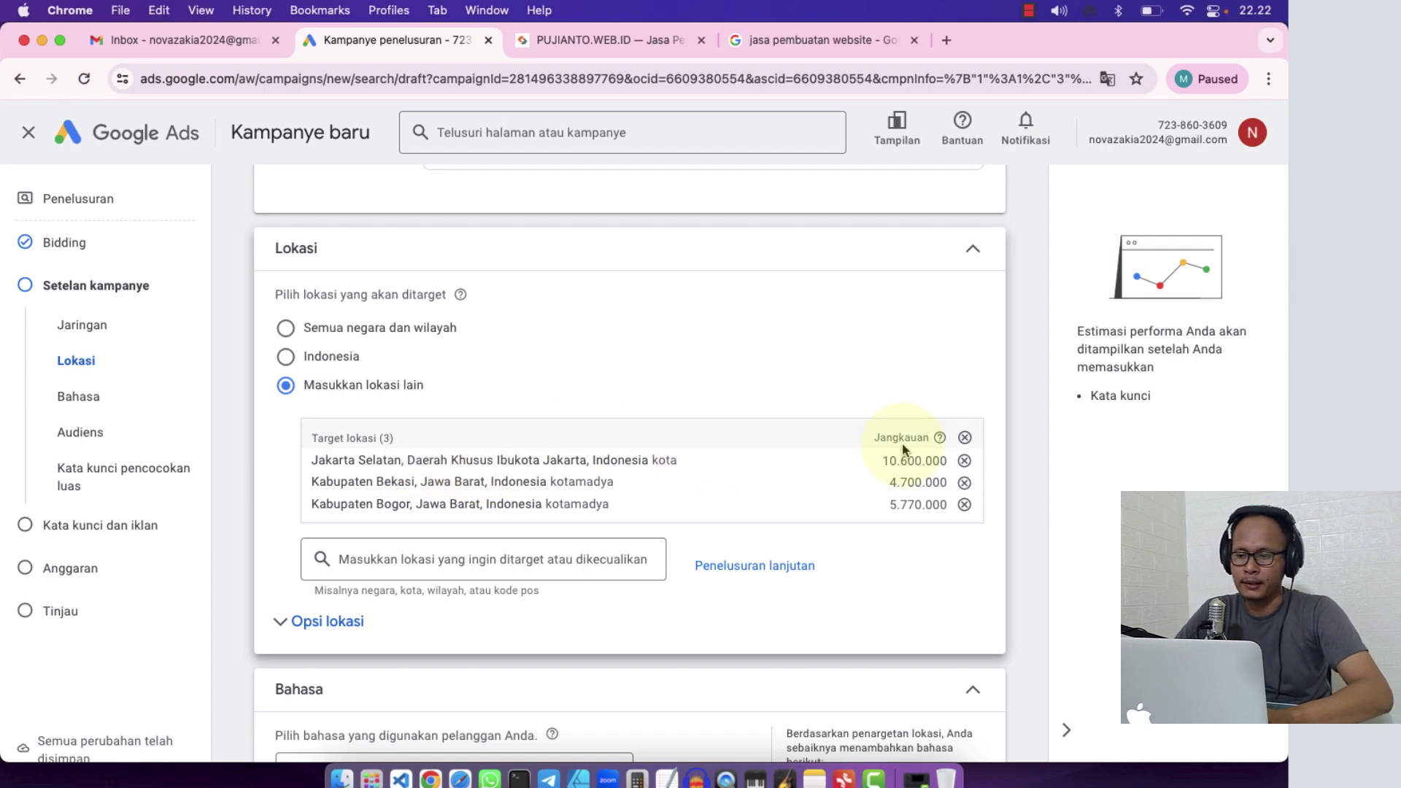
left_click(964, 438)
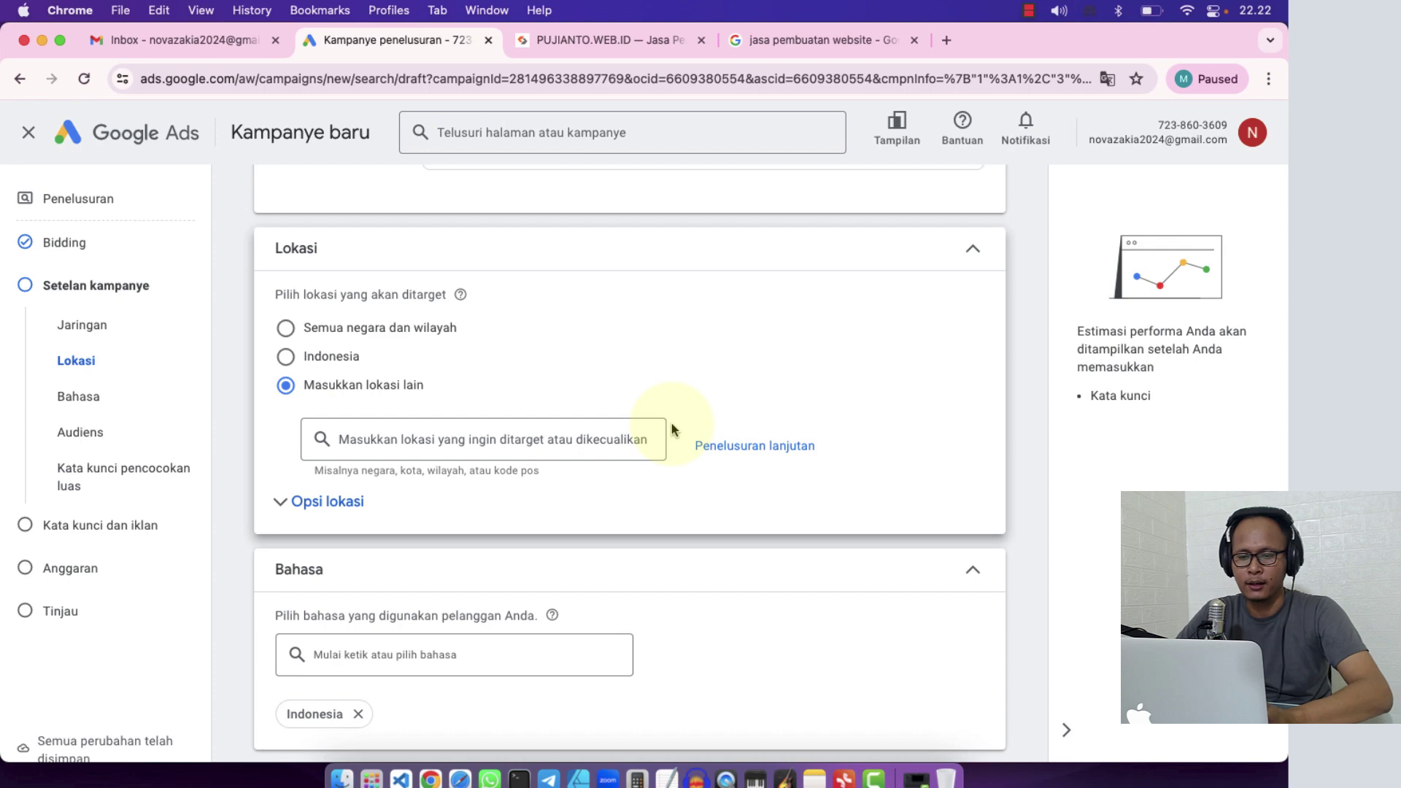
- Expand the location options and set the campaign's target location back to Indonesia
left_click(283, 502)
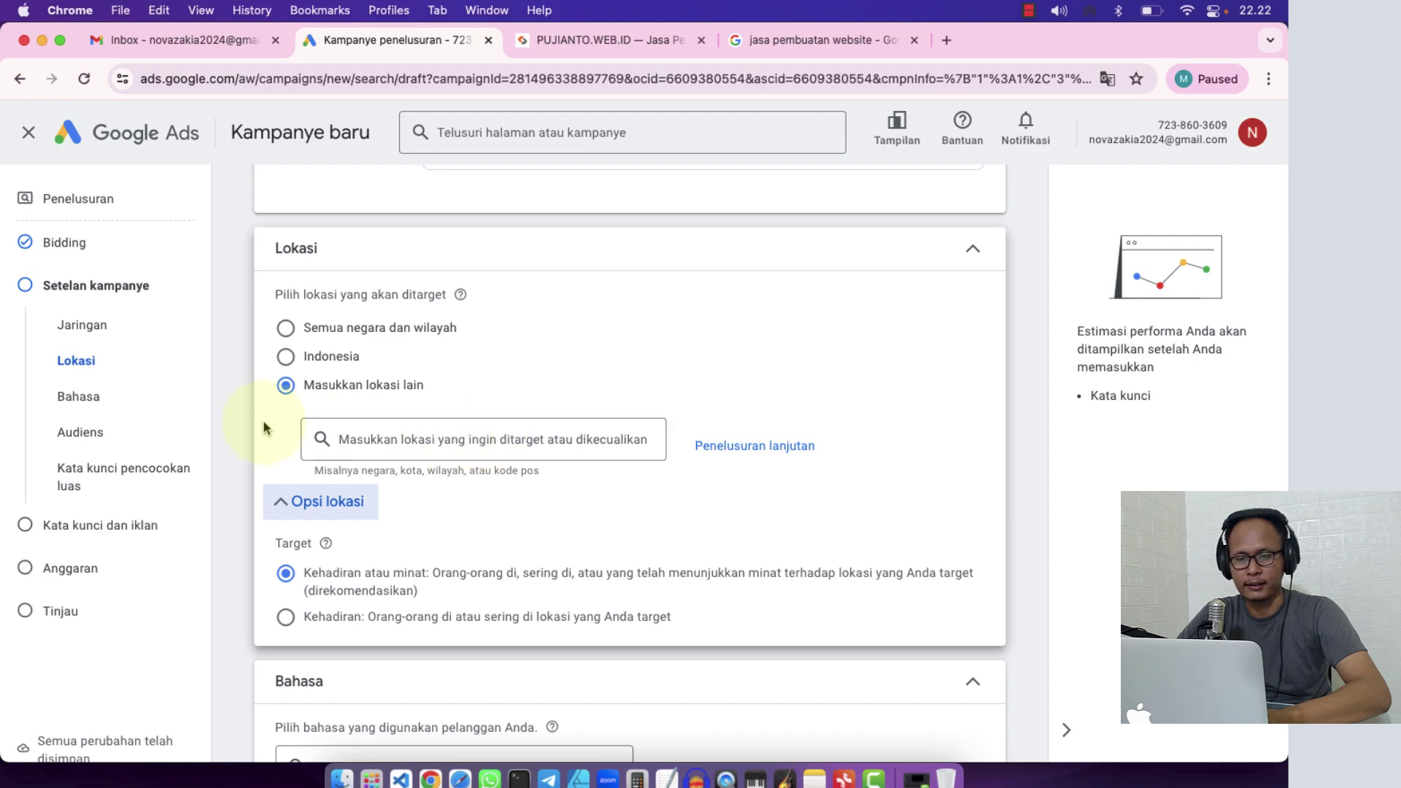
left_click(286, 357)
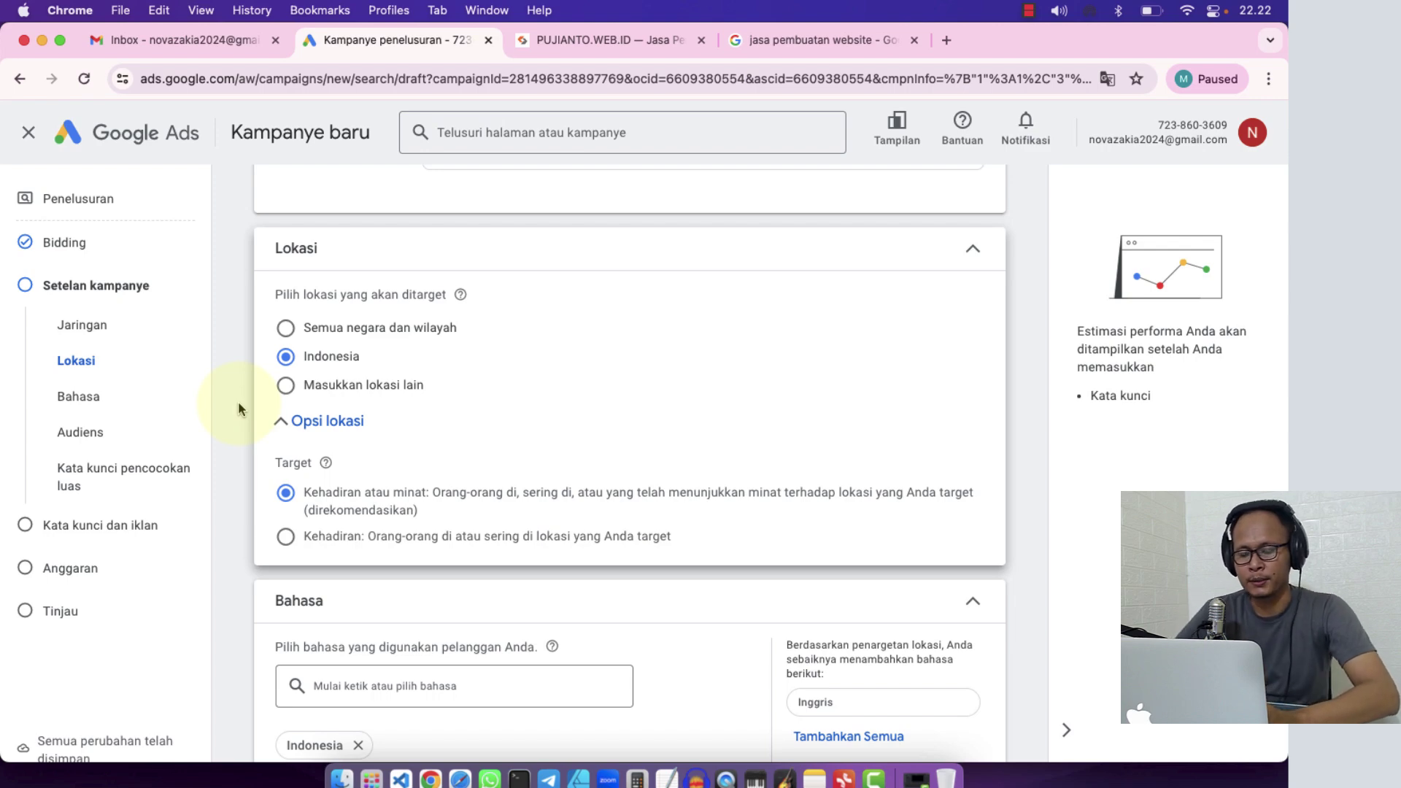
- Examine the "jasa pembuatan website" search results beside the campaign's language settings and return to the campaign
scroll(238, 401, "down", 5)
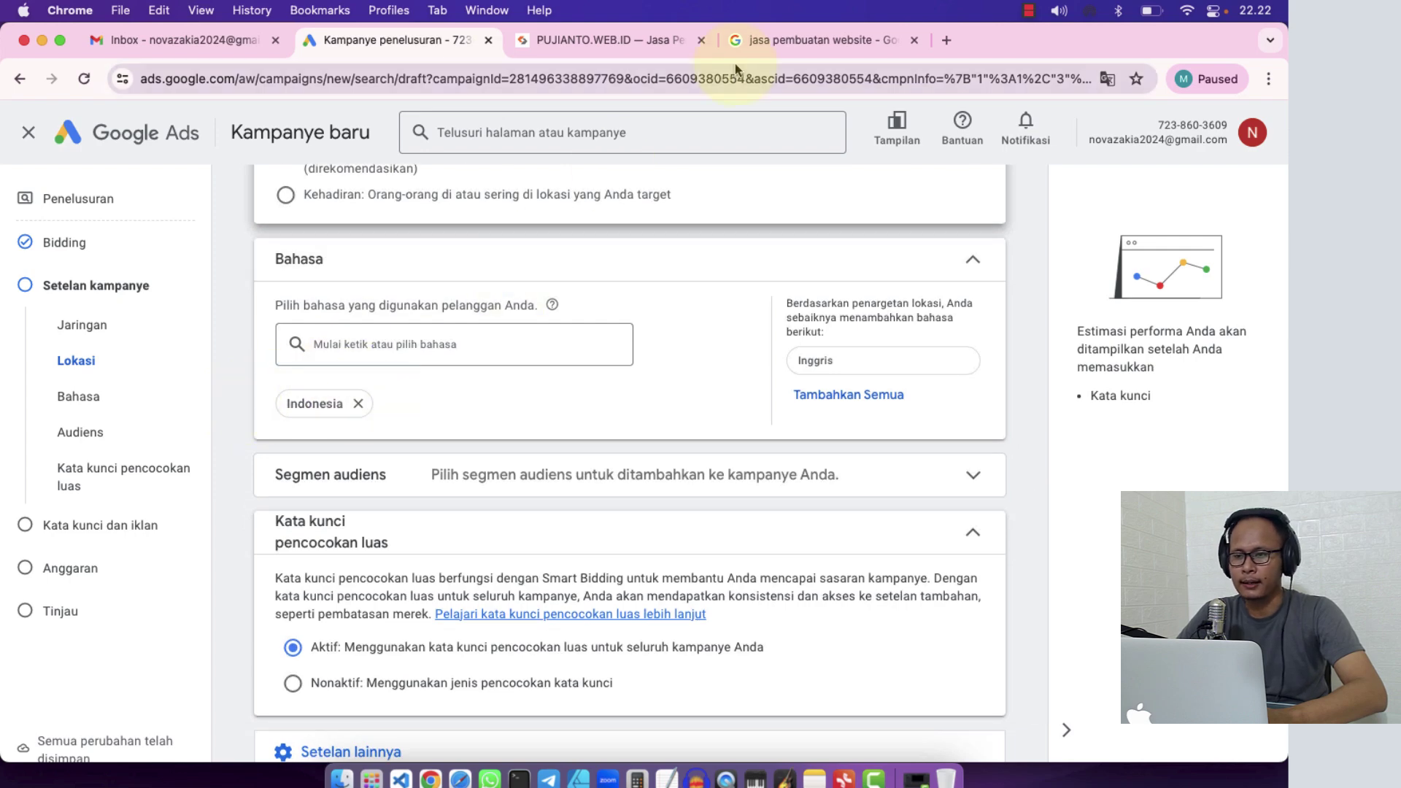
left_click(811, 30)
scroll(419, 519, "down", 10)
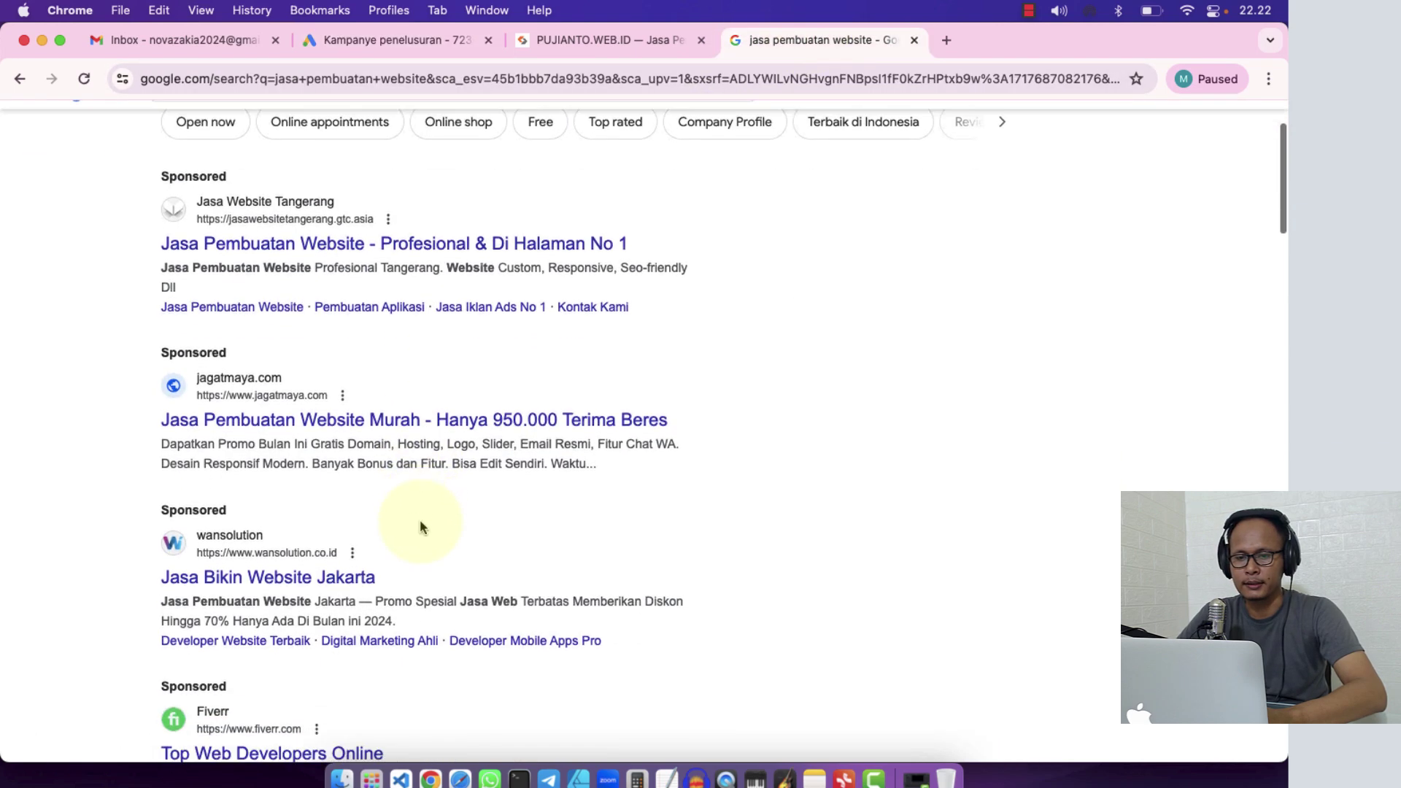
scroll(419, 519, "down", 5)
scroll(418, 519, "up", 20)
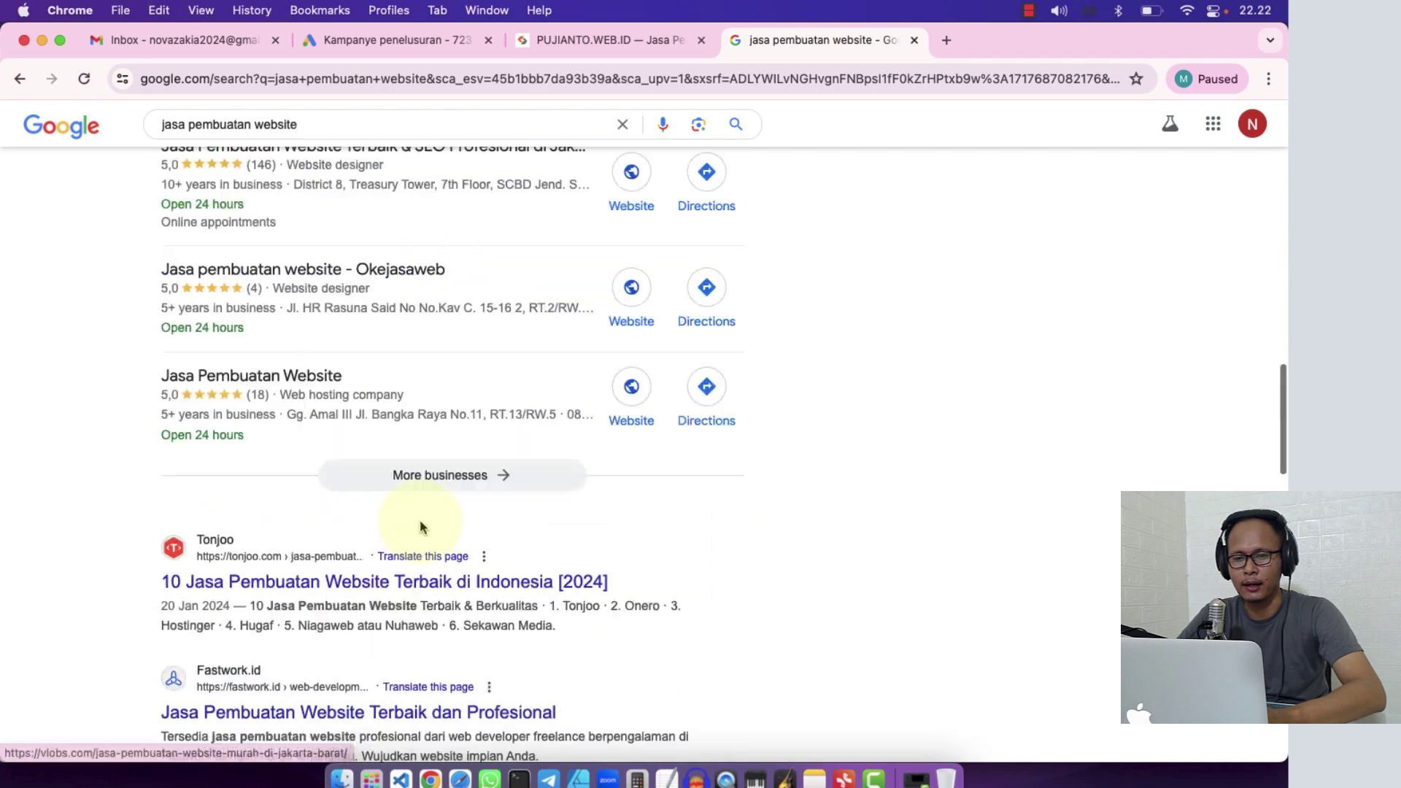
scroll(418, 519, "down", 2)
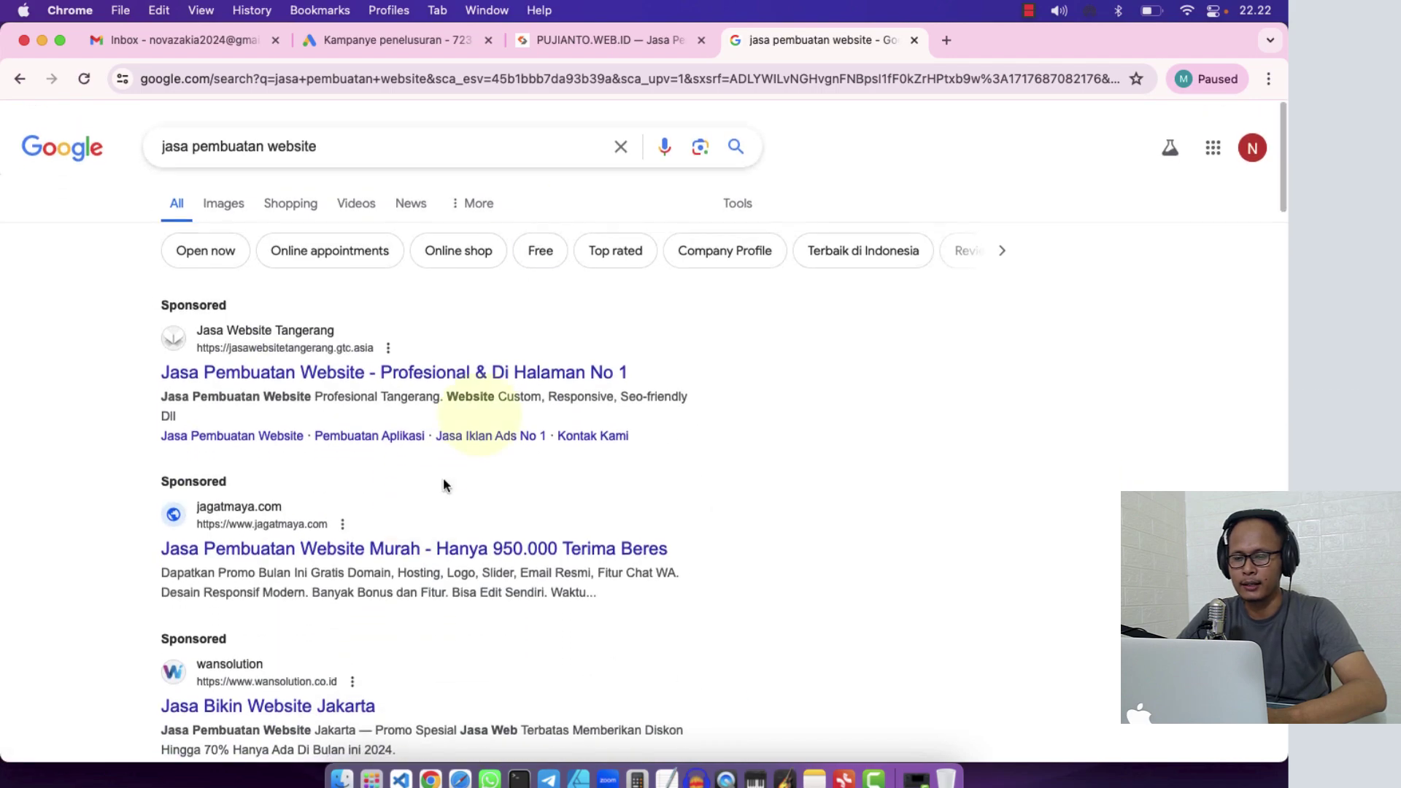
left_click(413, 46)
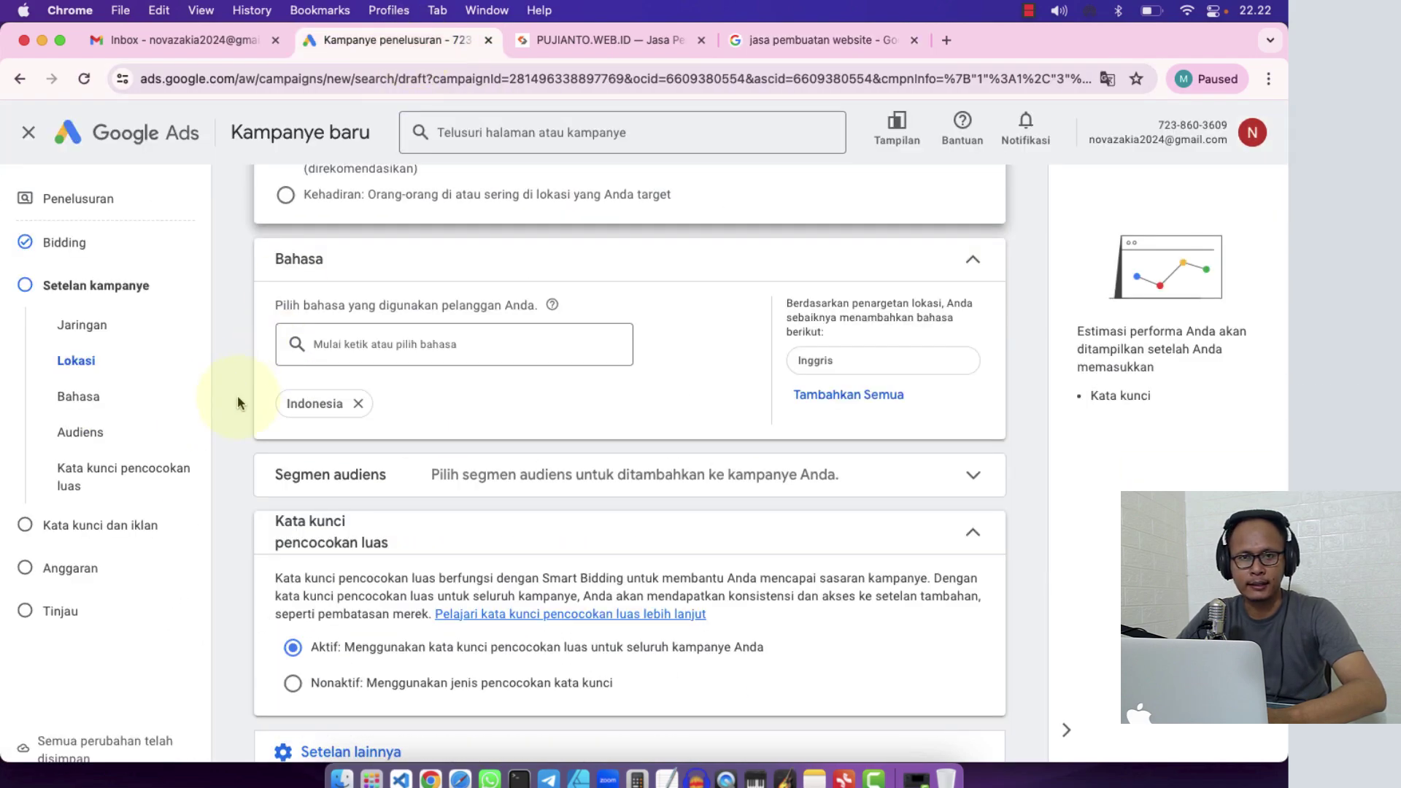
- Remove Indonesia from the campaign's languages and add it again by searching for "indo"
left_click(359, 406)
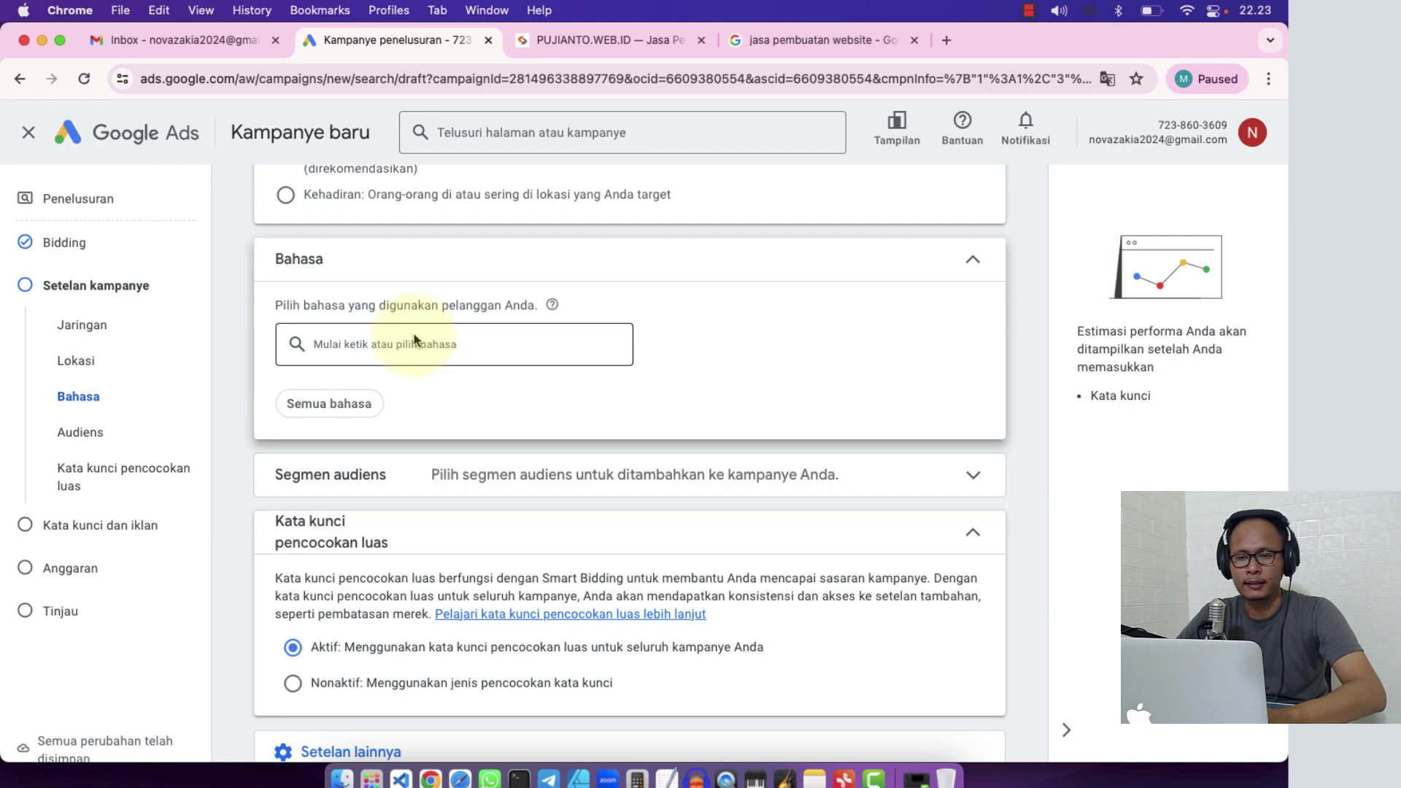
left_click(369, 339)
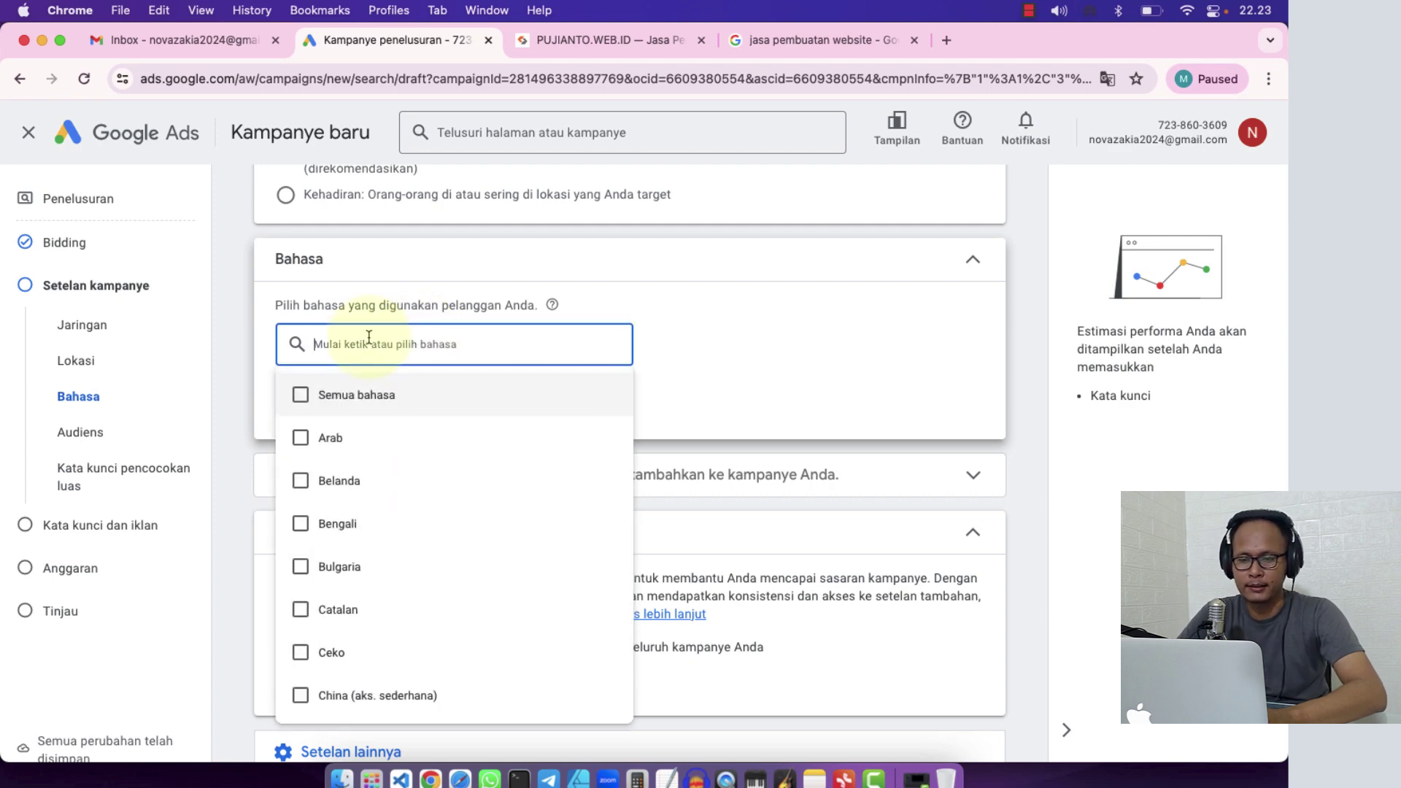
type("indo")
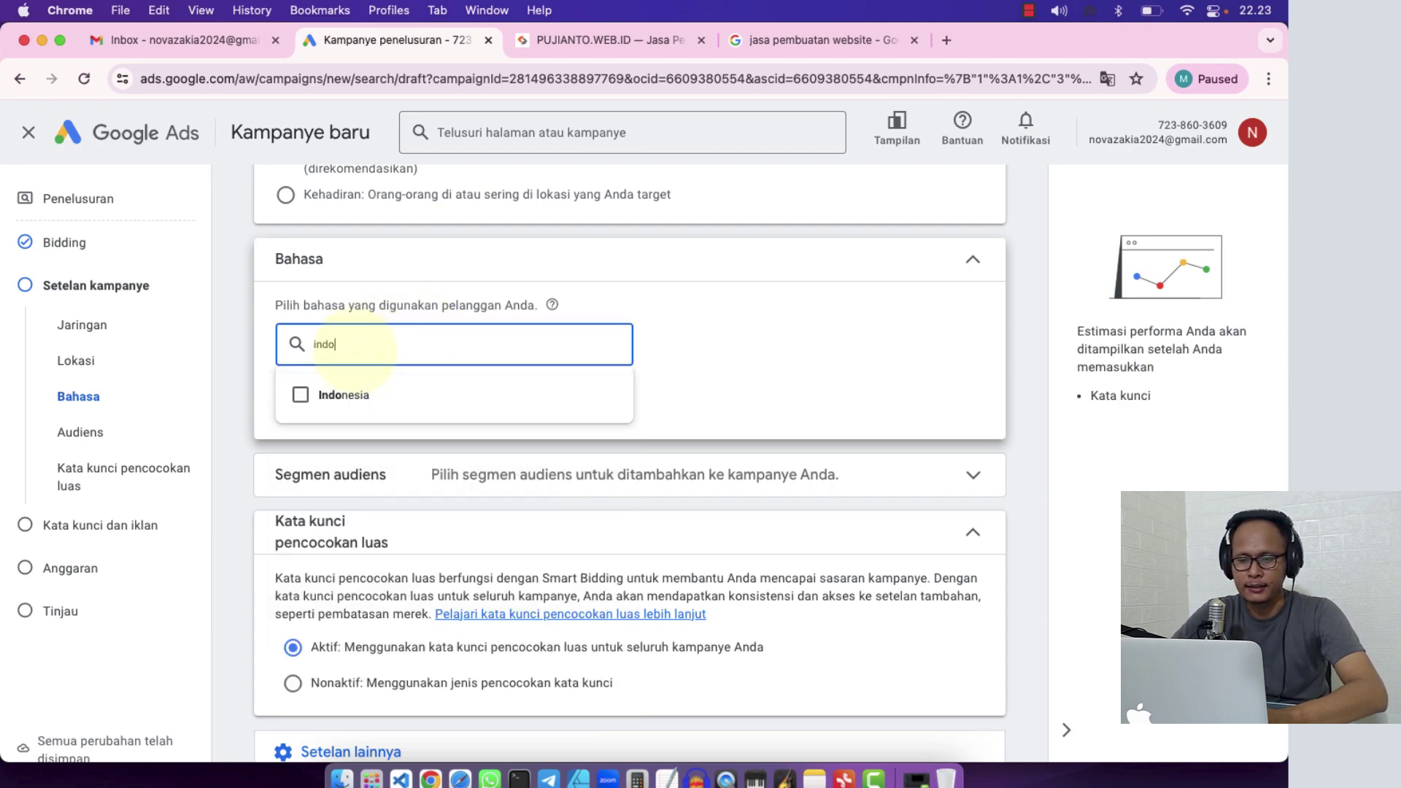
left_click(299, 394)
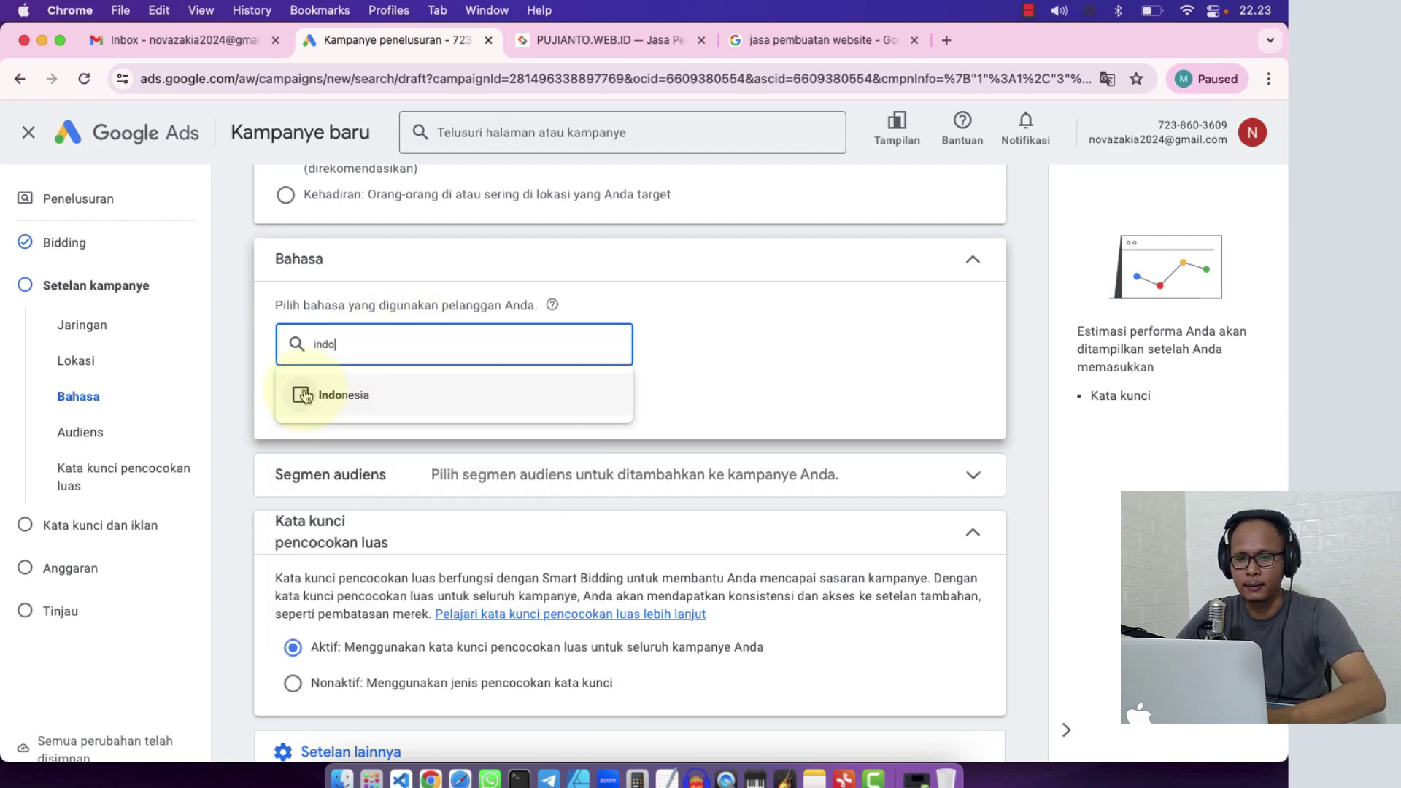
left_click(245, 361)
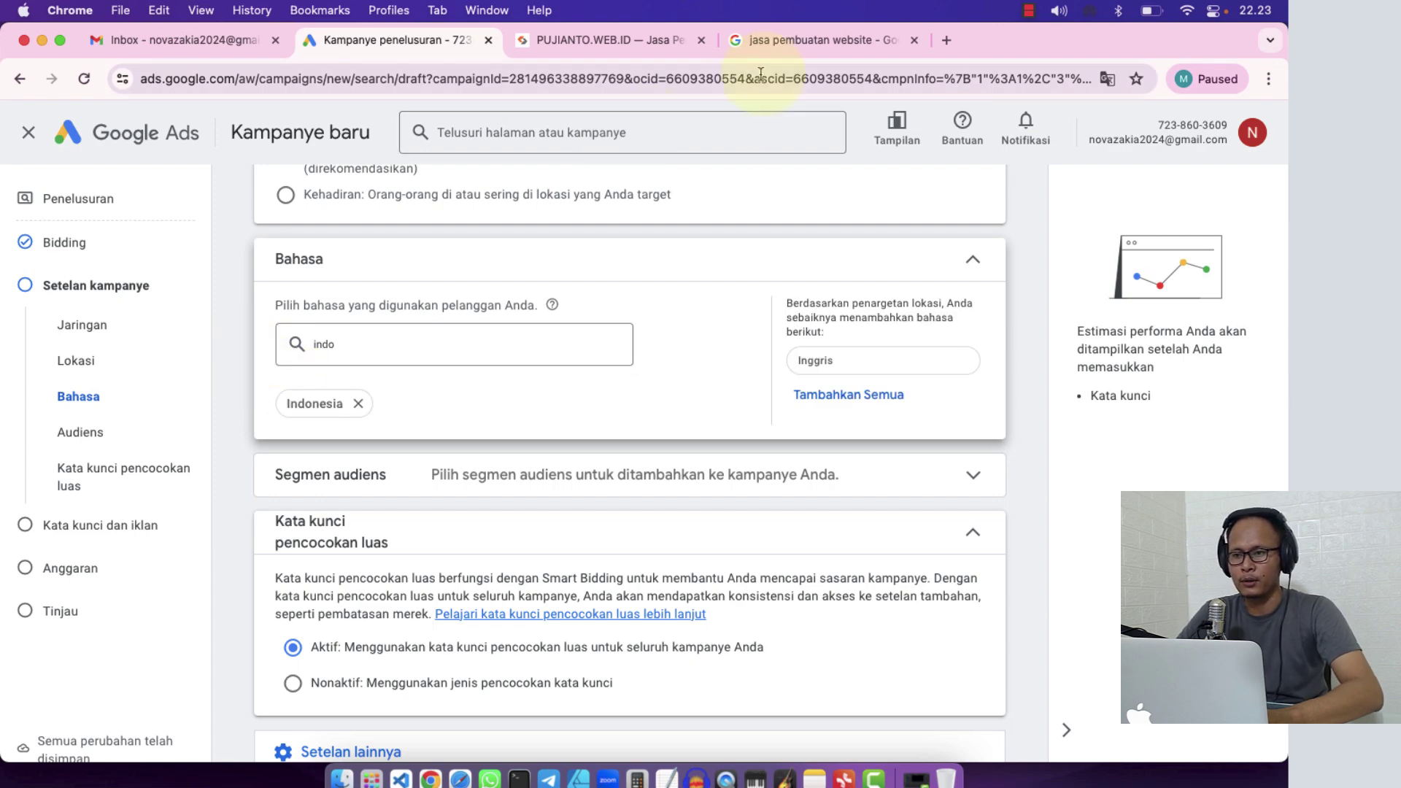
- Check the sponsored search results once more and remove the Indonesia language so the campaign targets all languages
left_click(813, 39)
scroll(467, 520, "down", 3)
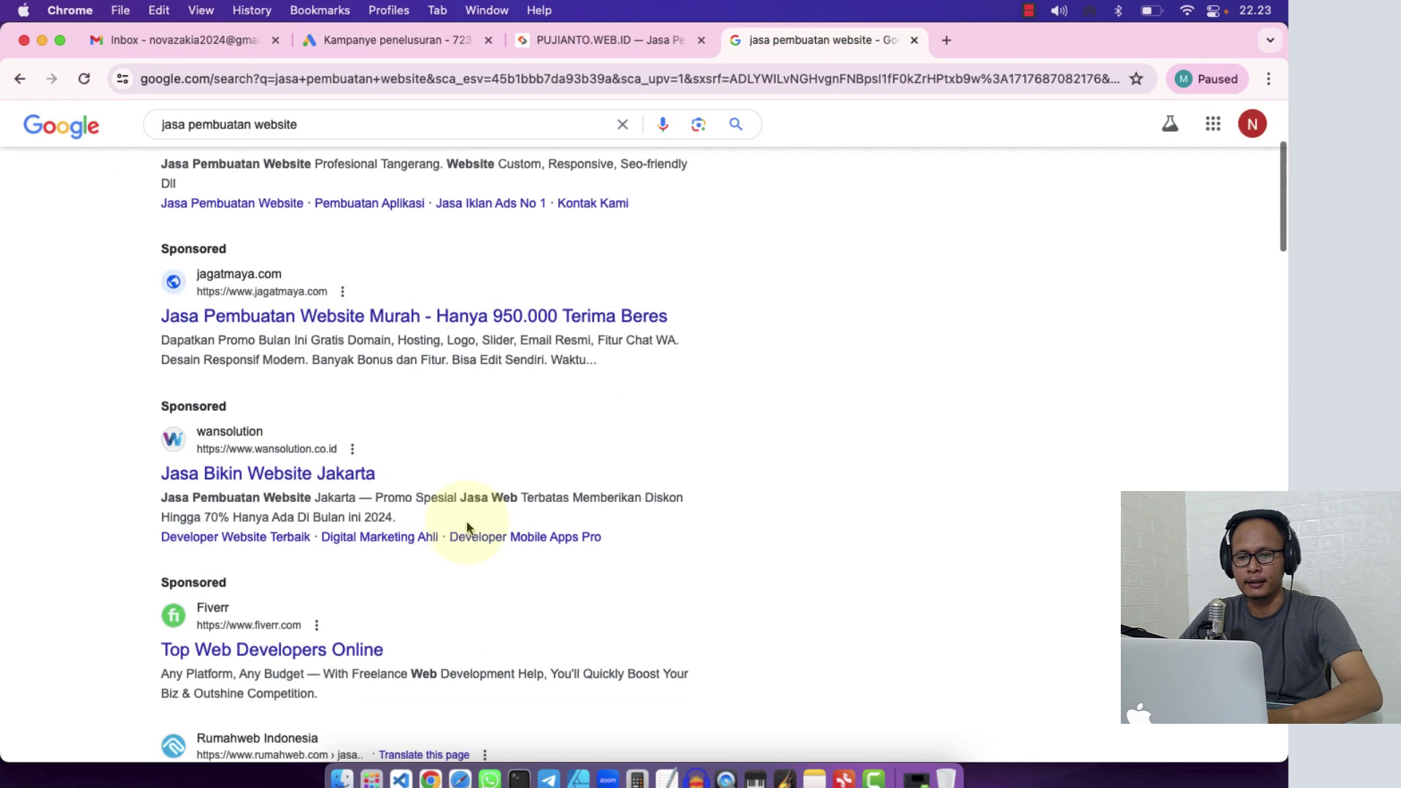
scroll(466, 523, "up", 3)
key("super+2")
left_click(358, 404)
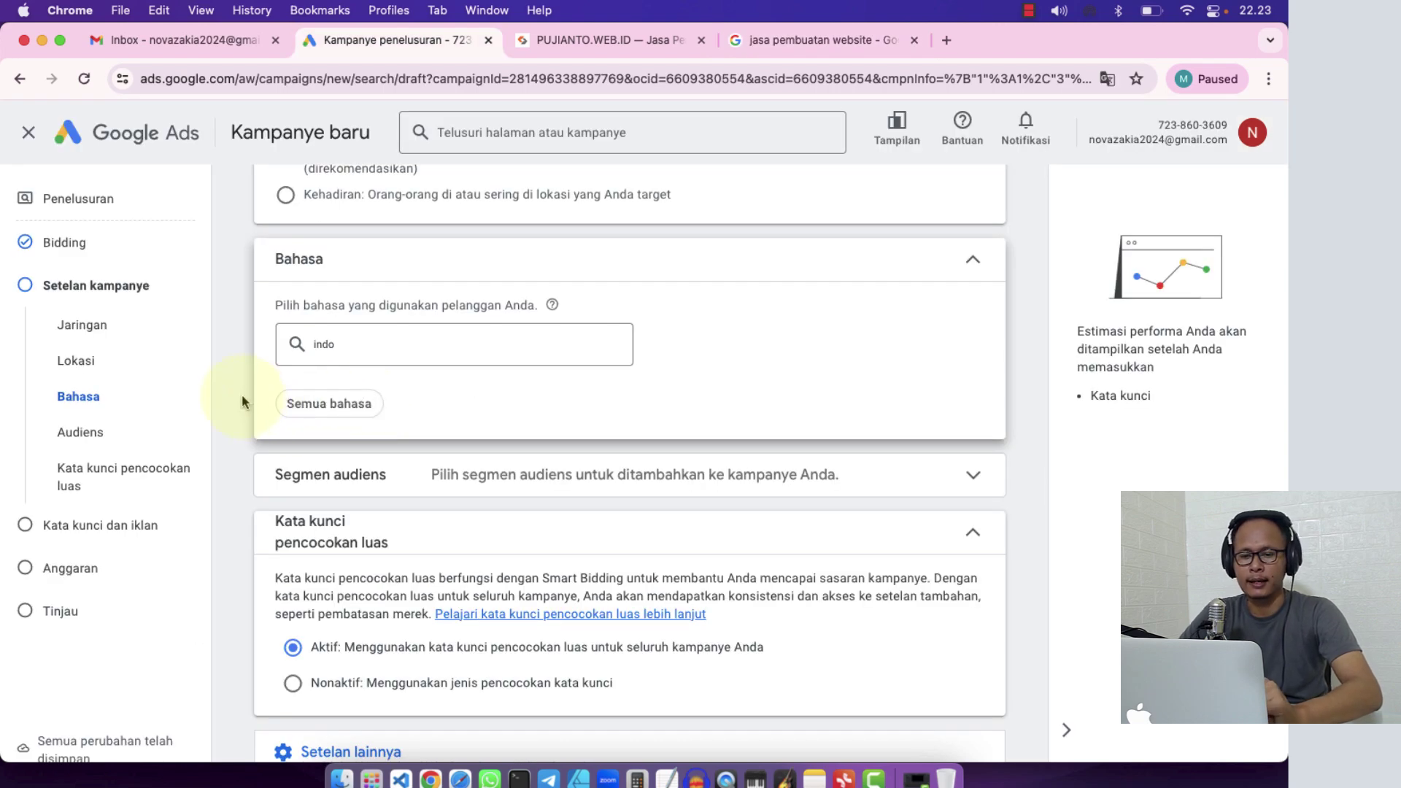
- Turn off broad match keywords in favour of keyword match types and continue to the keywords and ads stage
scroll(243, 401, "down", 2)
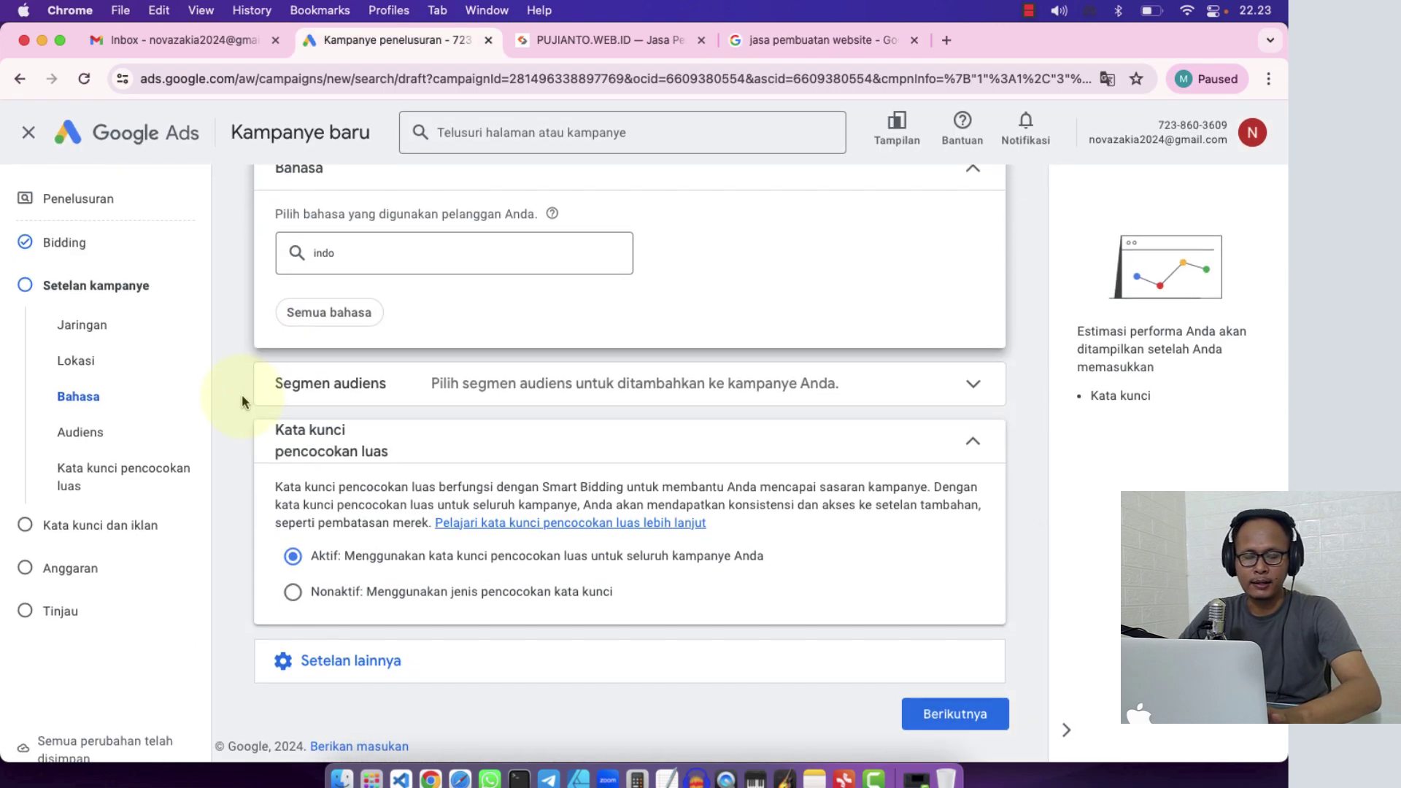
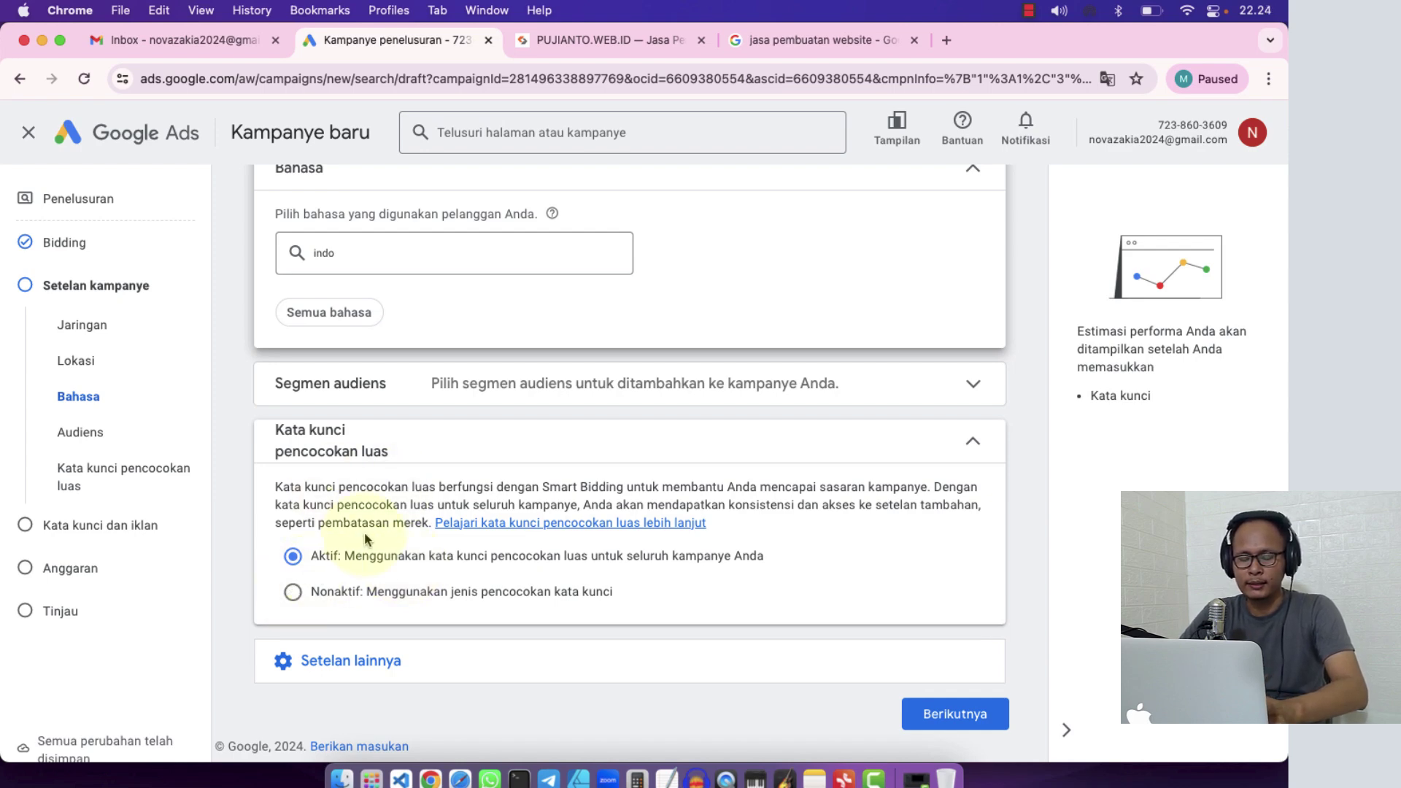
left_click(293, 593)
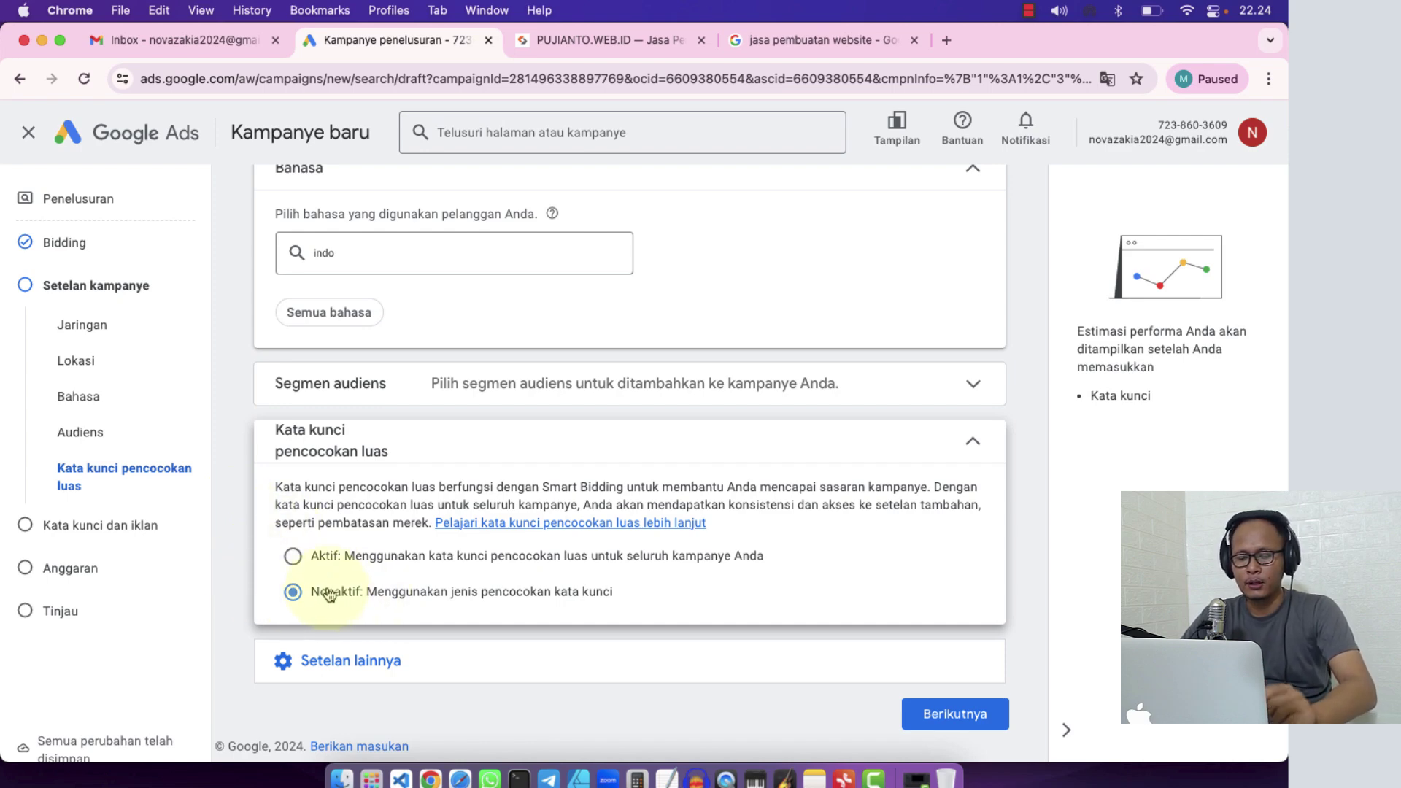
left_click(294, 558)
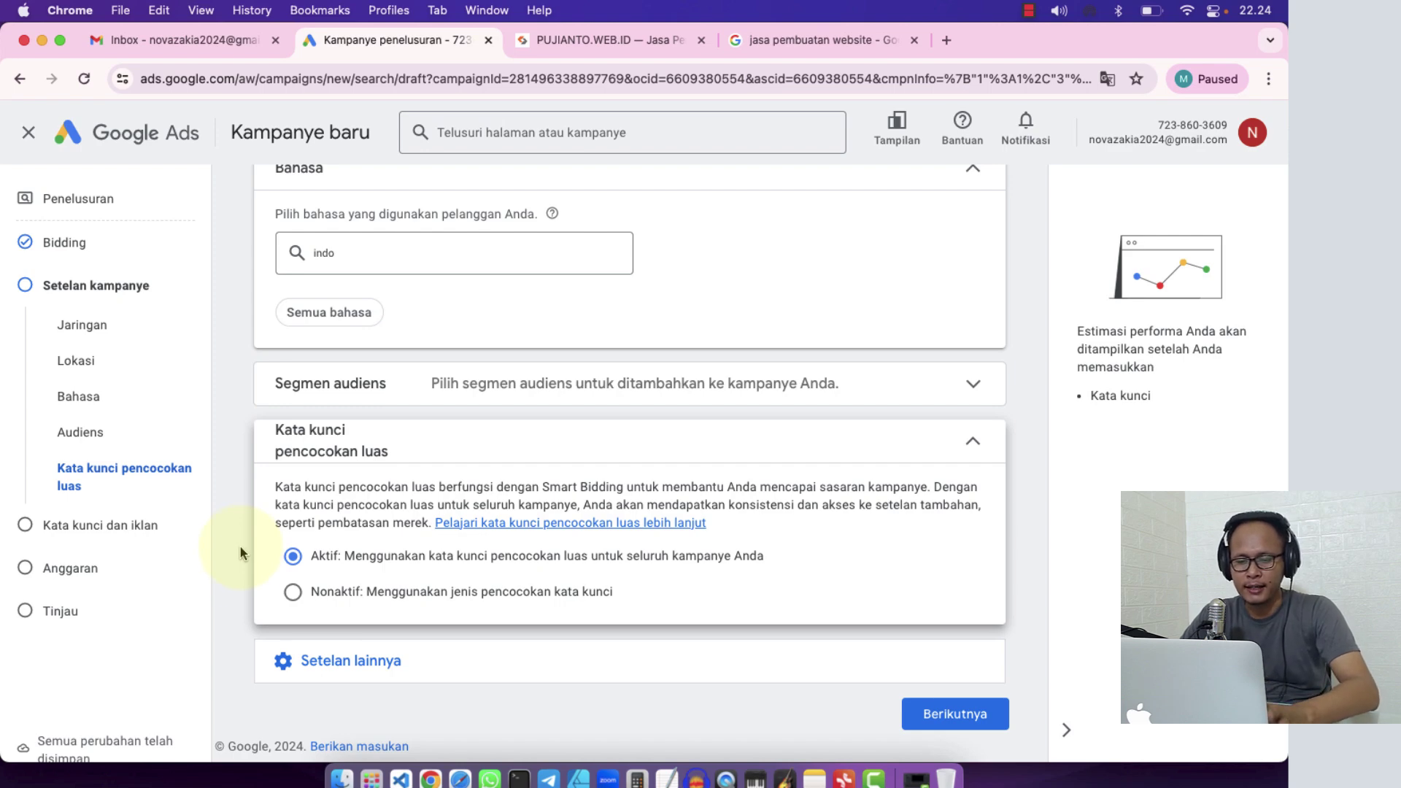
left_click(292, 593)
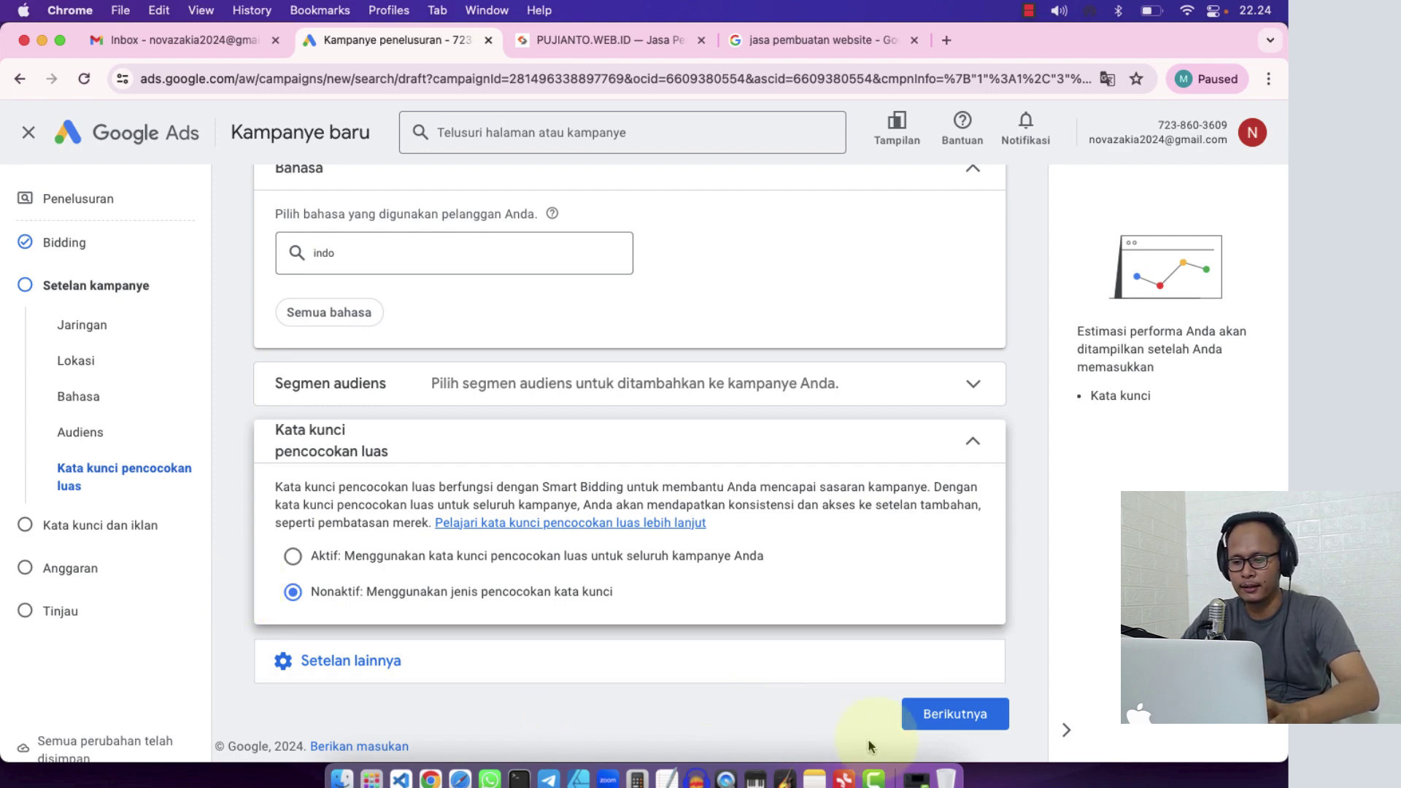
left_click(963, 714)
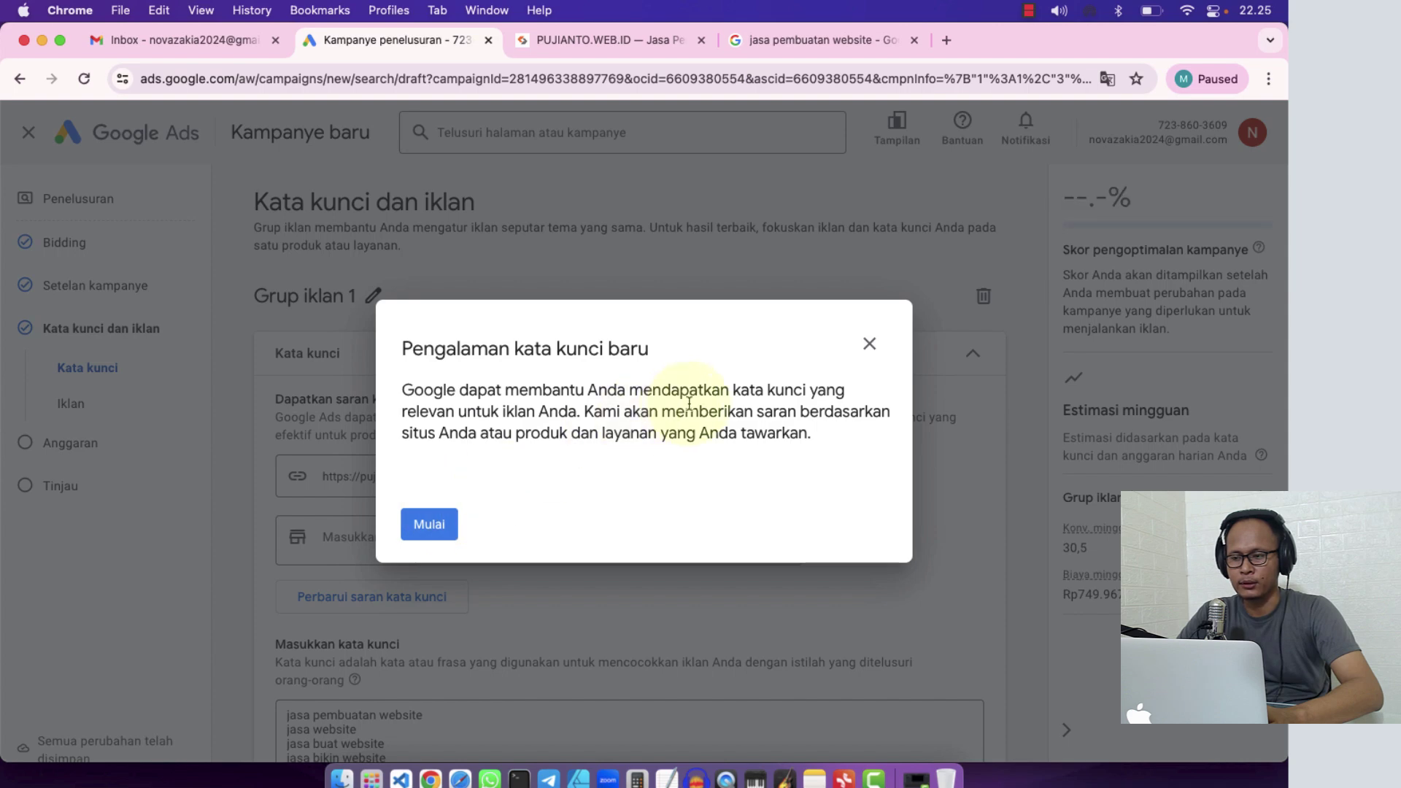
- Exit the new keyword experience guide and clear the pujianto.web.id URL from the keyword suggestion source
left_click(869, 346)
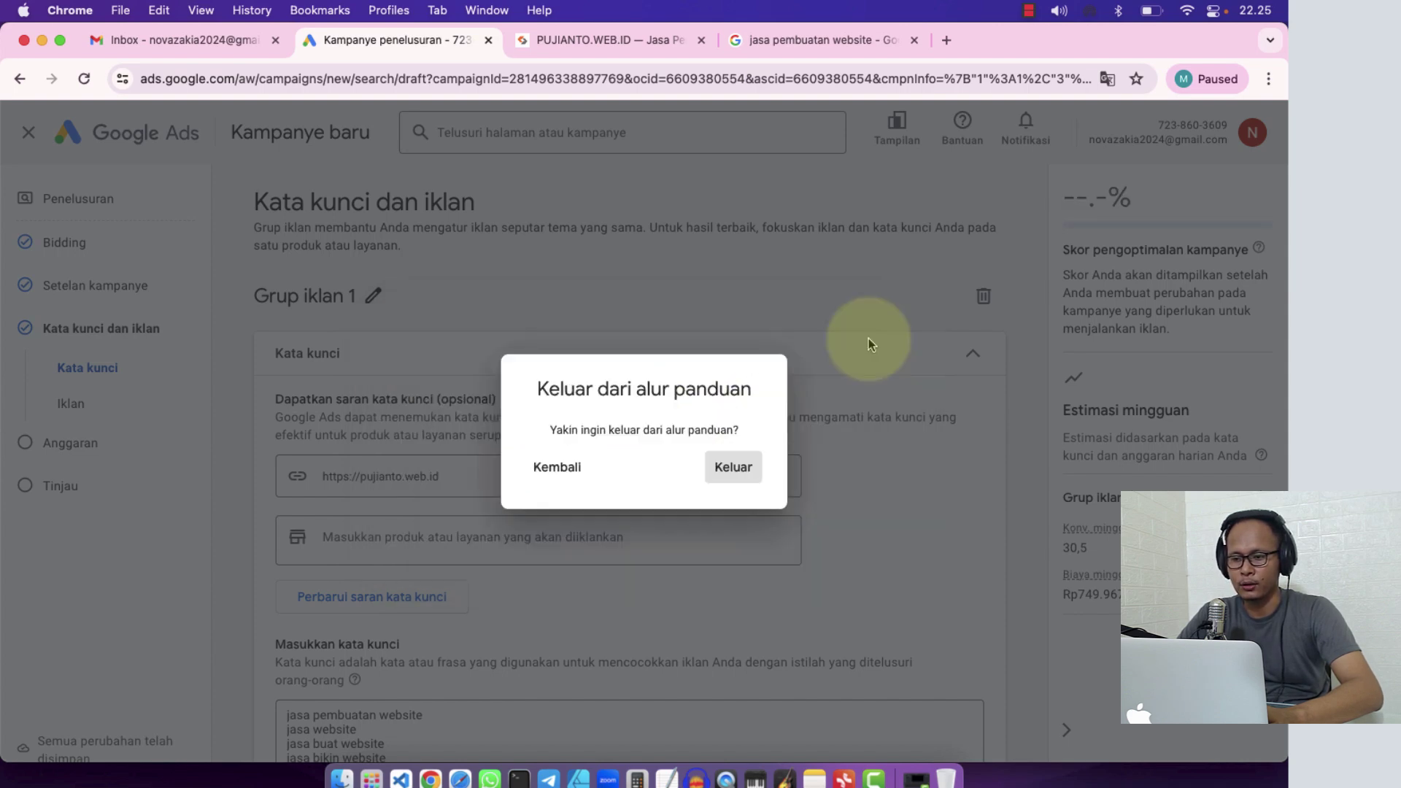
left_click(733, 467)
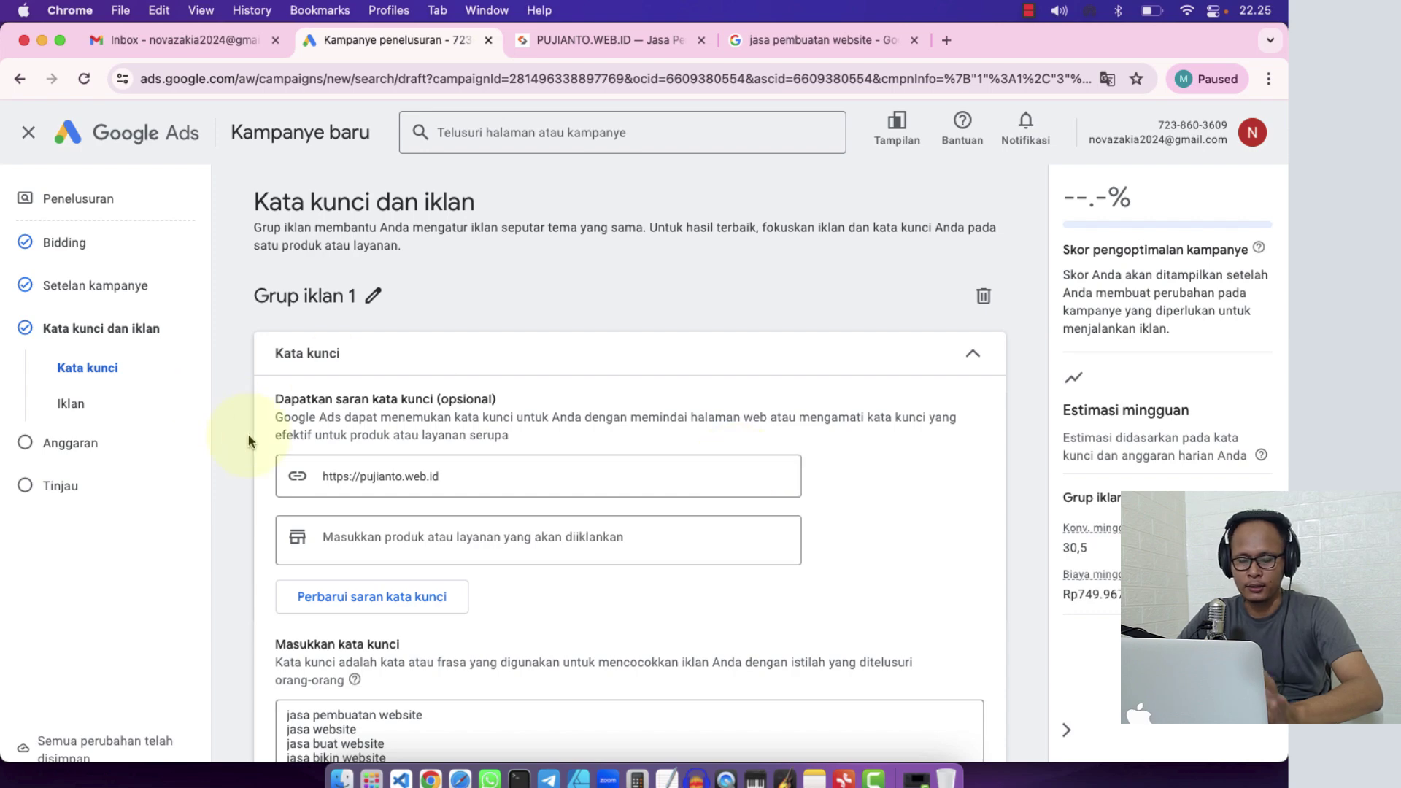
scroll(241, 543, "down", 1)
scroll(241, 542, "down", 2)
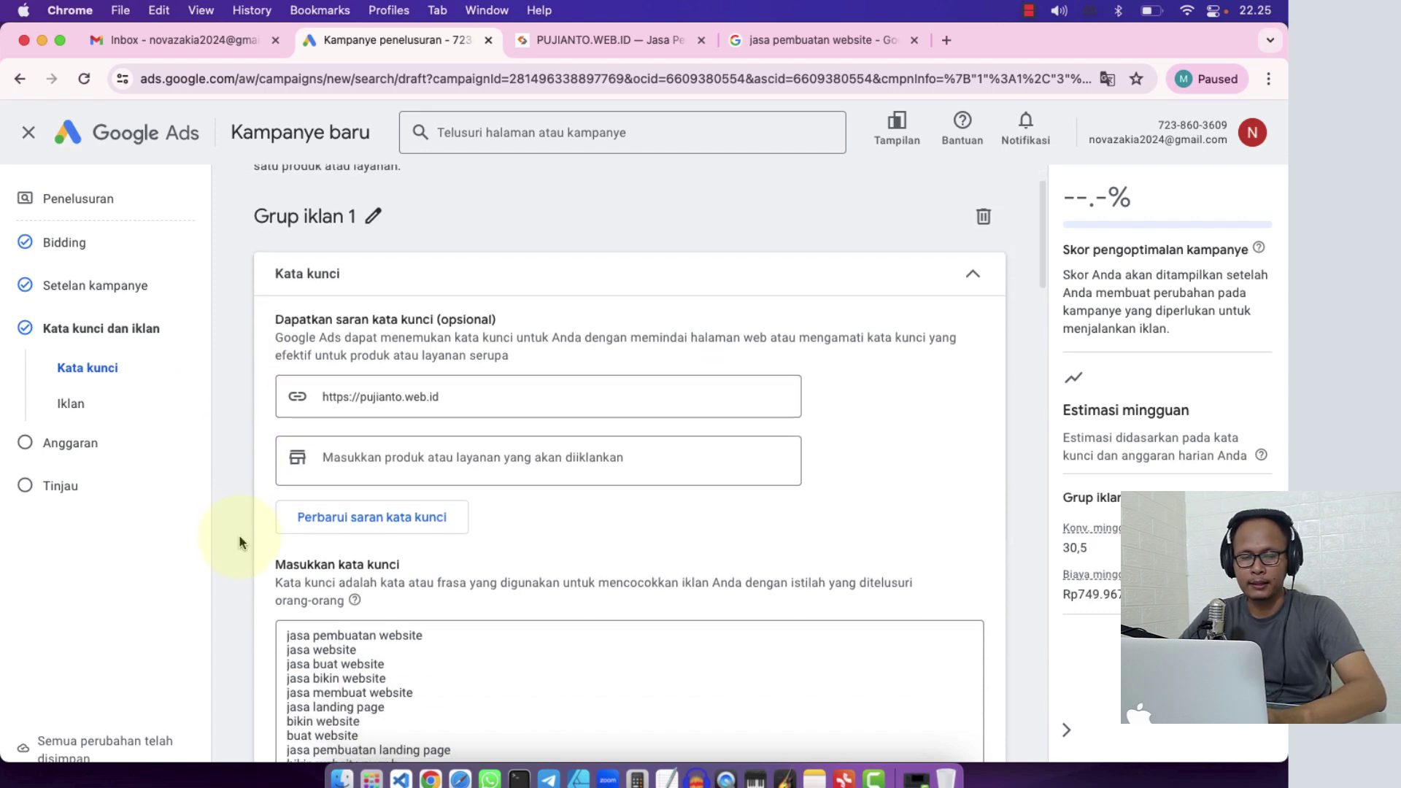
scroll(241, 542, "down", 3)
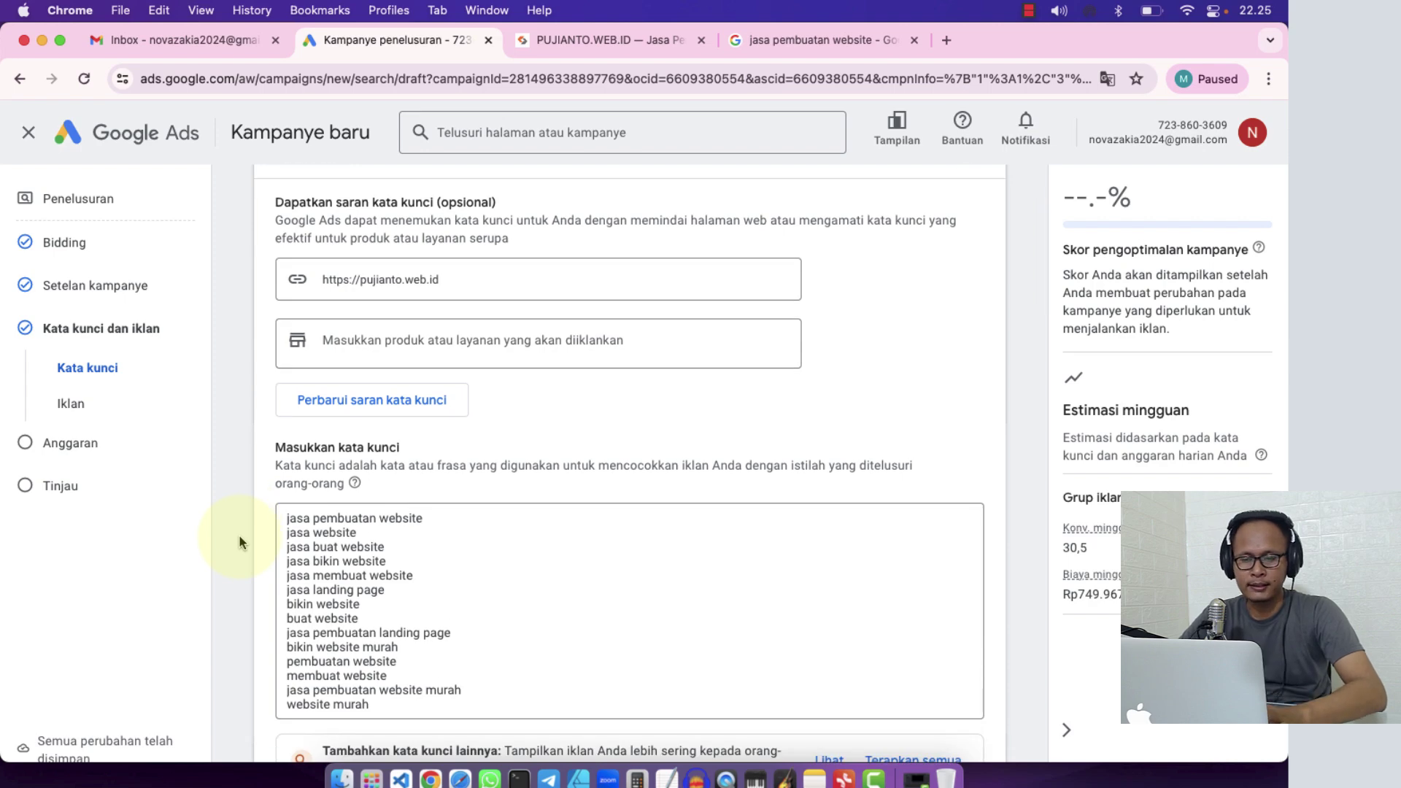
scroll(241, 542, "down", 1)
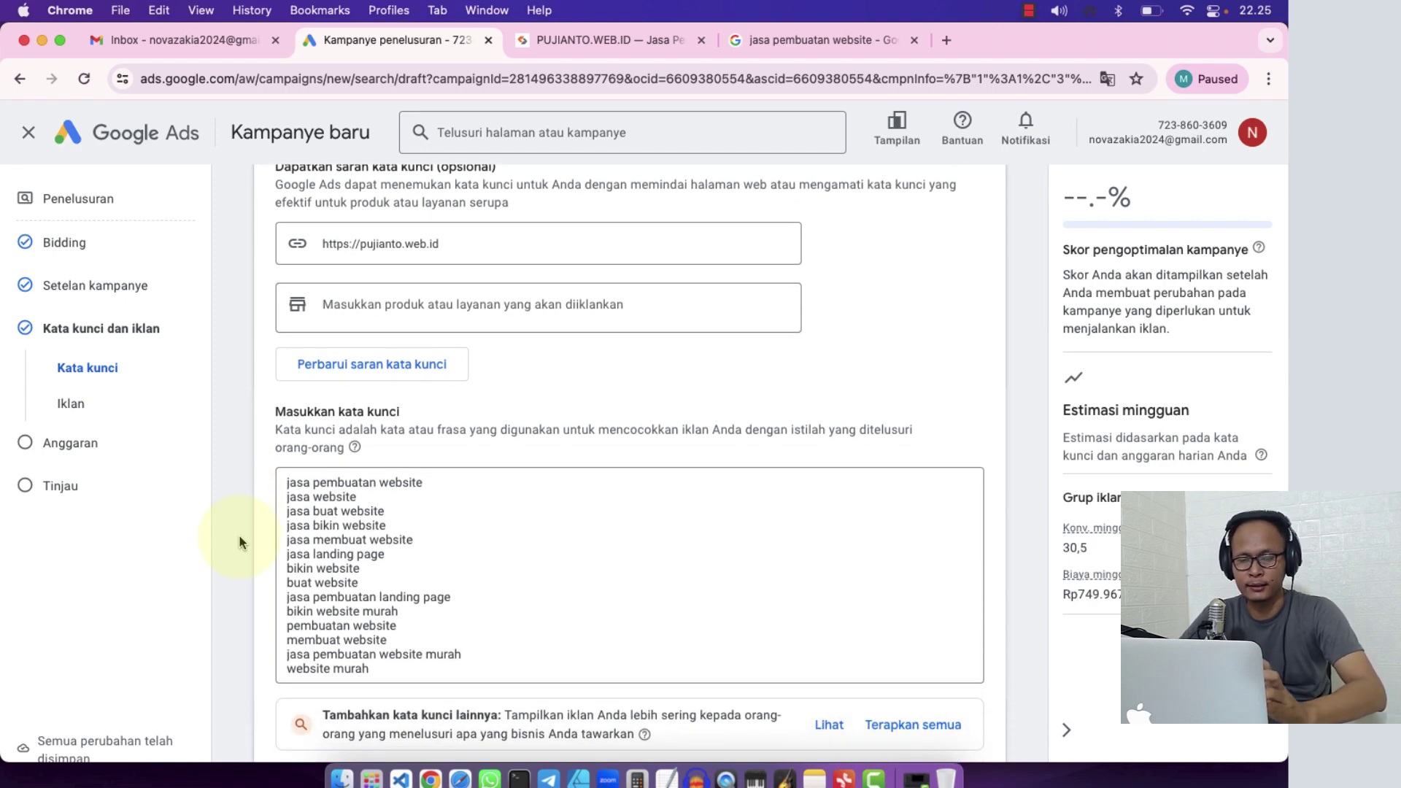
scroll(376, 332, "up", 2)
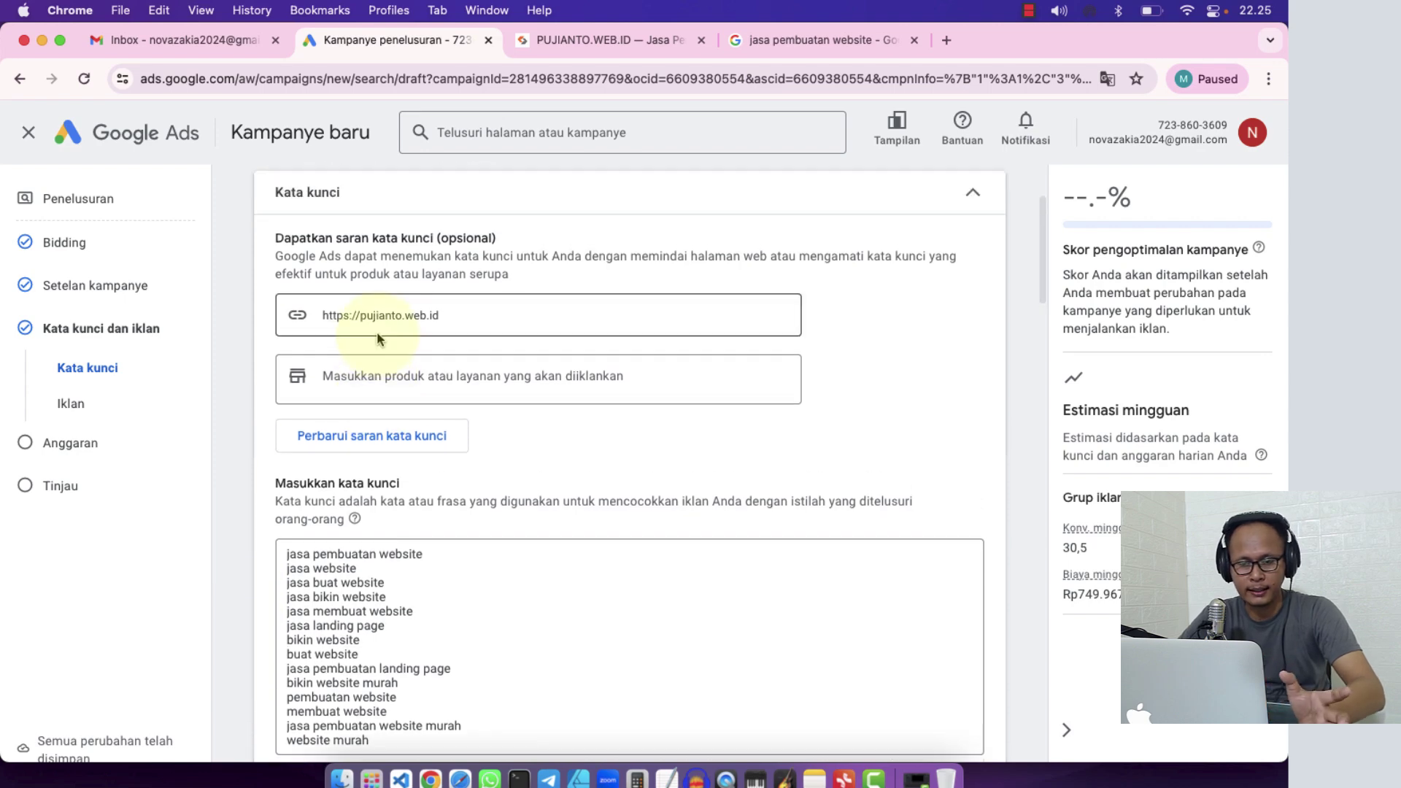
left_click_drag(474, 312, 312, 315)
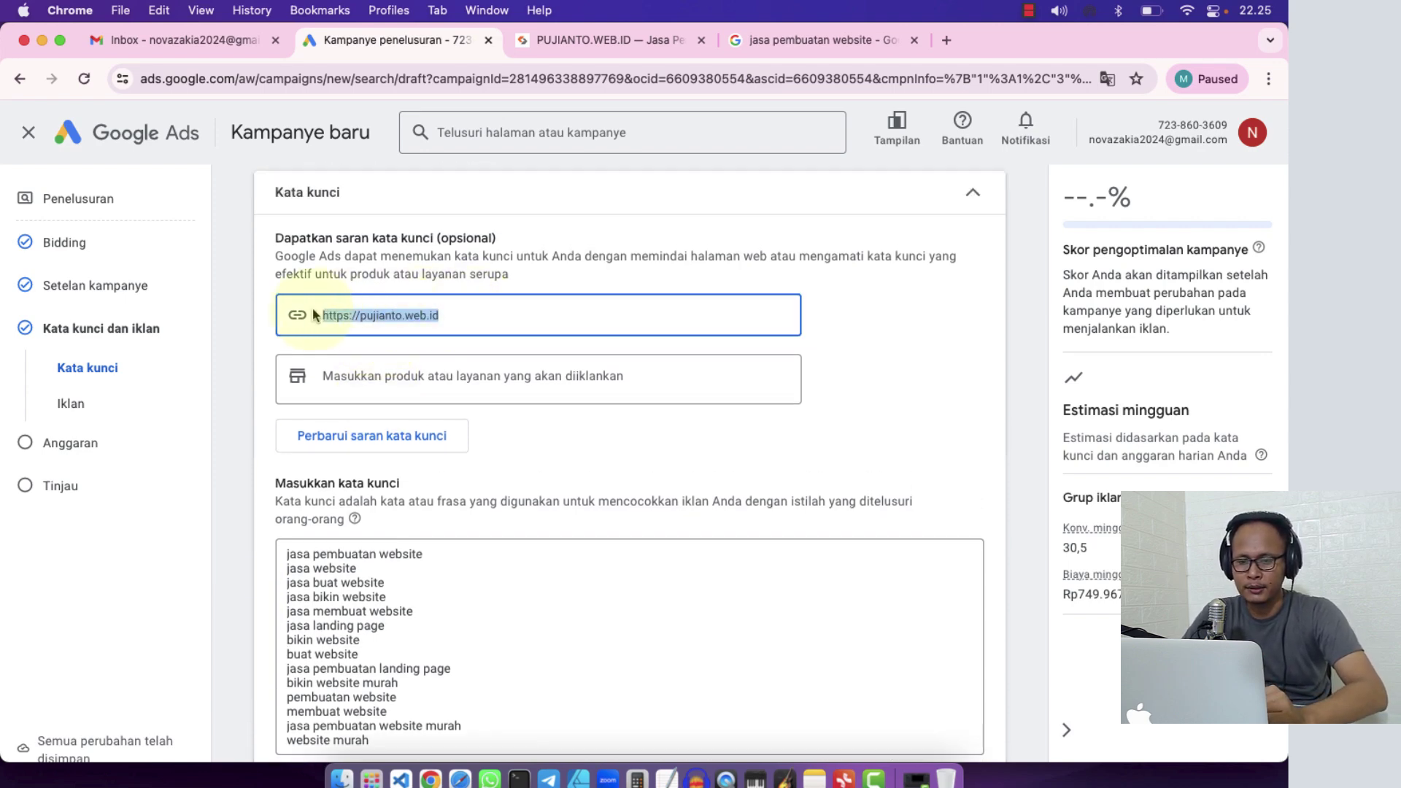
key("BackSpace")
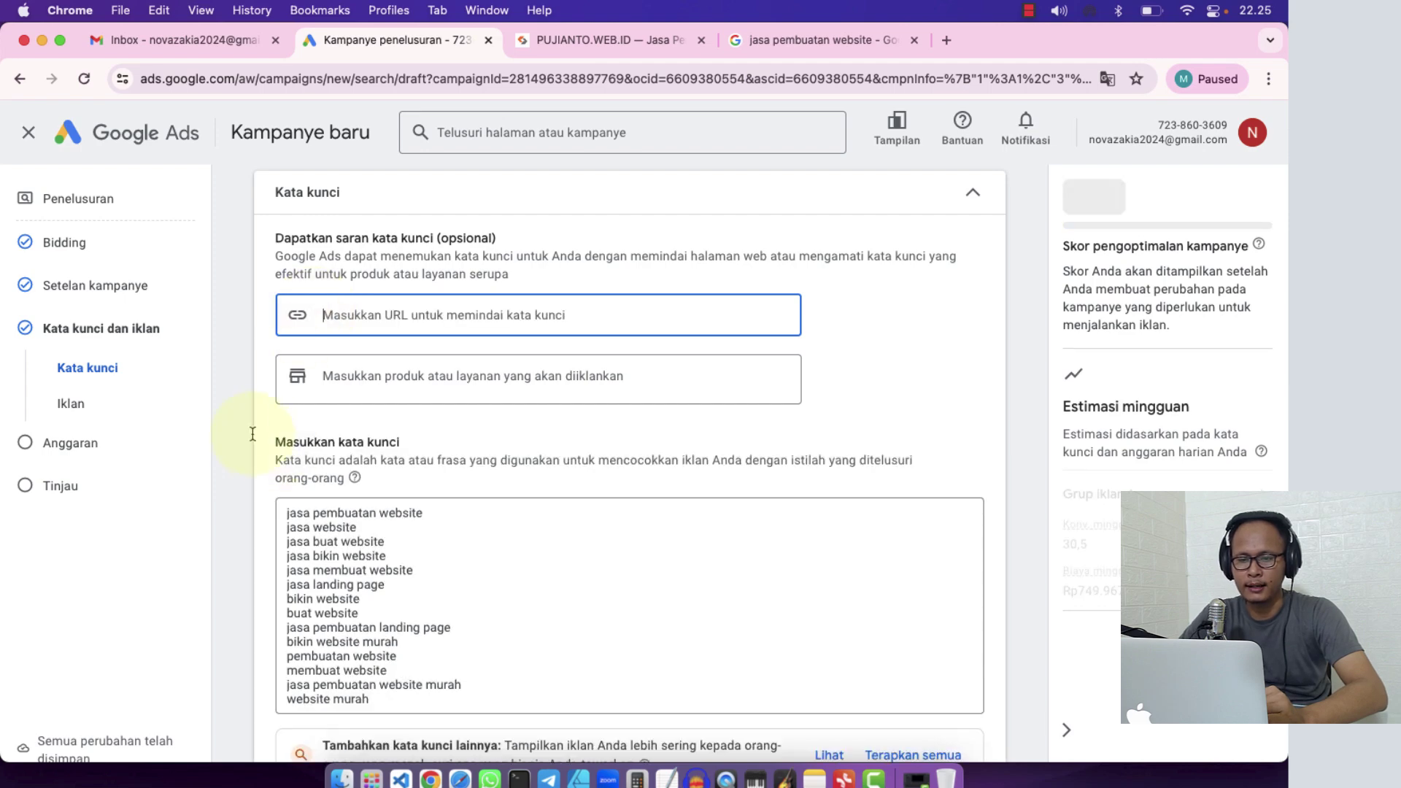
- Delete all the pre-filled keywords from the ad group's keyword list
left_click(358, 601)
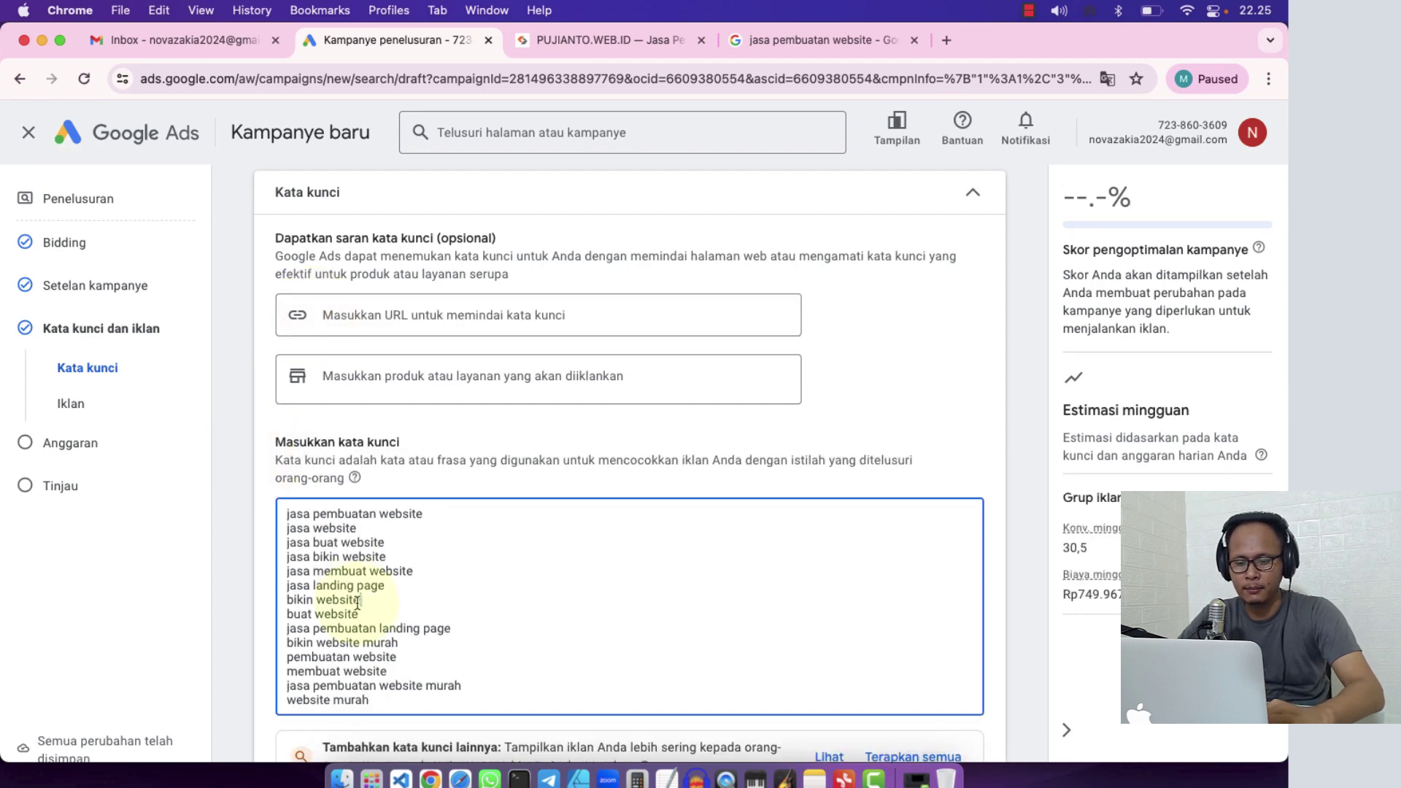
key("super+a")
key("BackSpace")
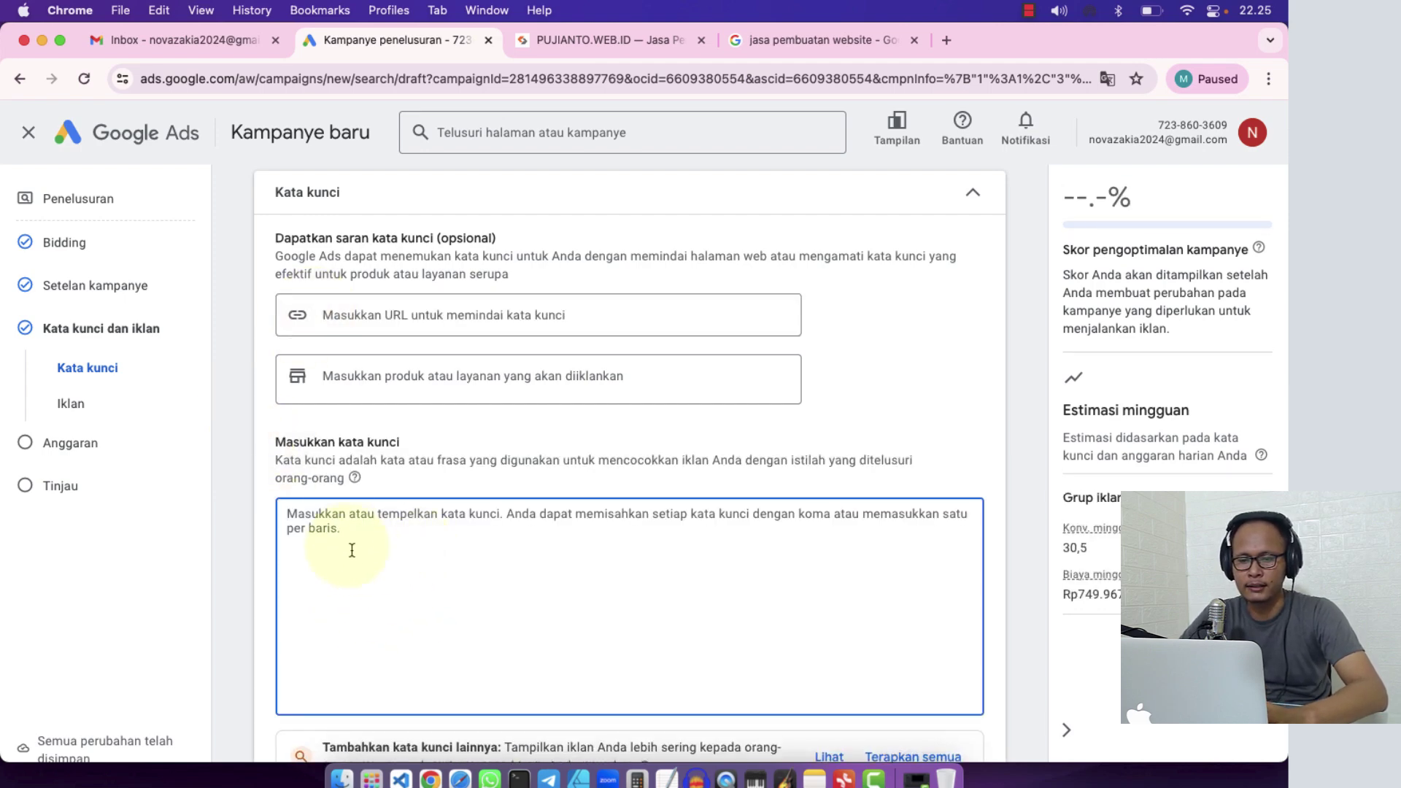
left_click(227, 459)
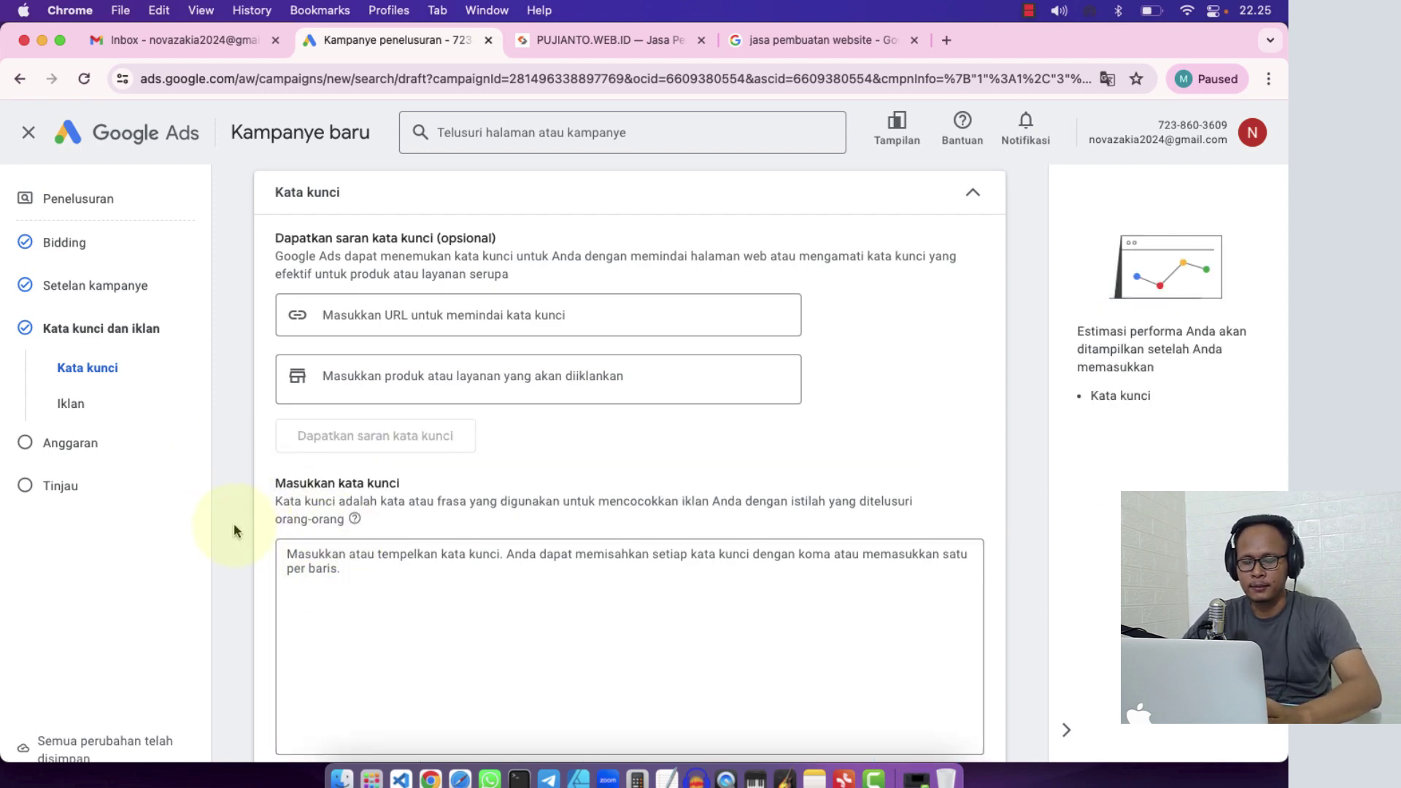
- Enter "jasa pembuatan website" as a keyword for the ad group
scroll(233, 531, "down", 3)
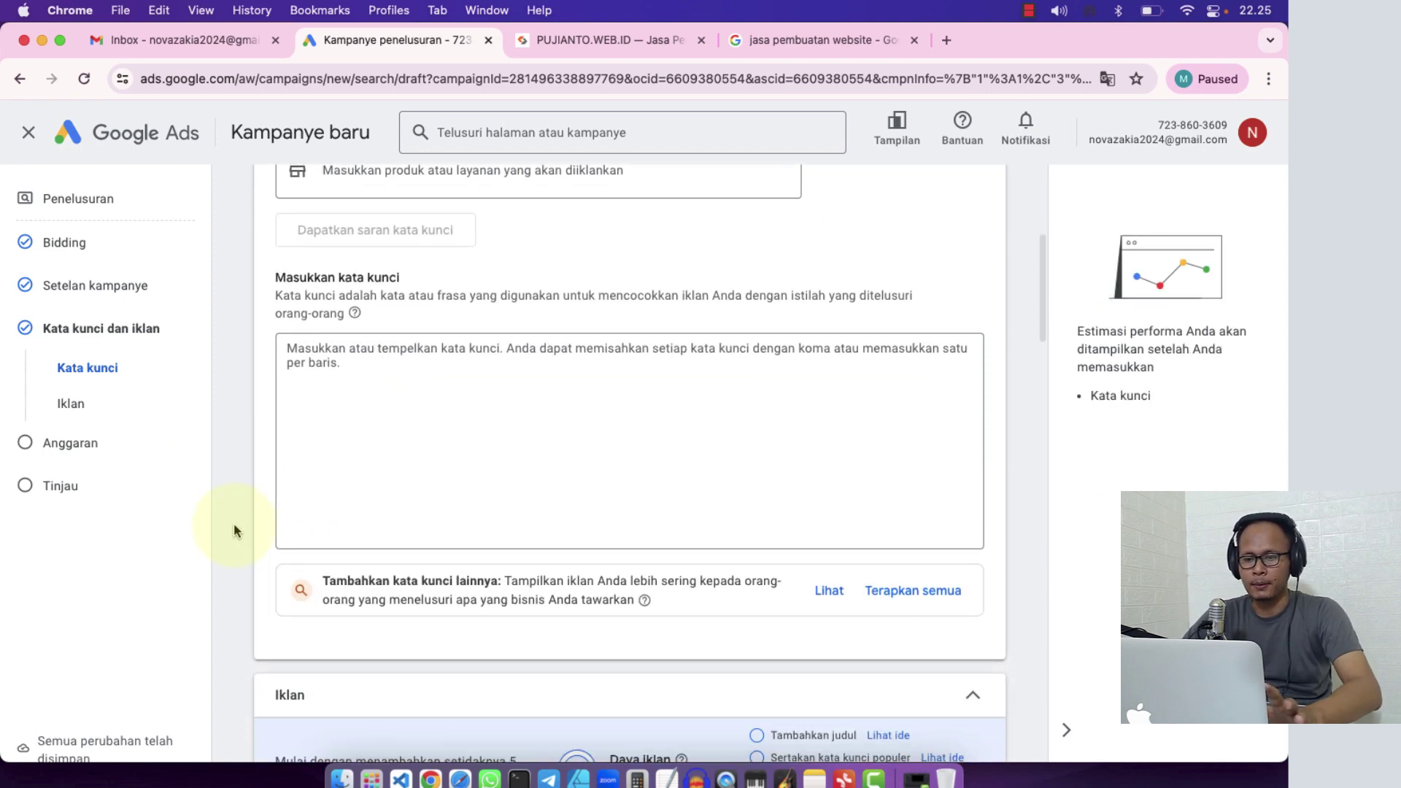
scroll(234, 531, "down", 2)
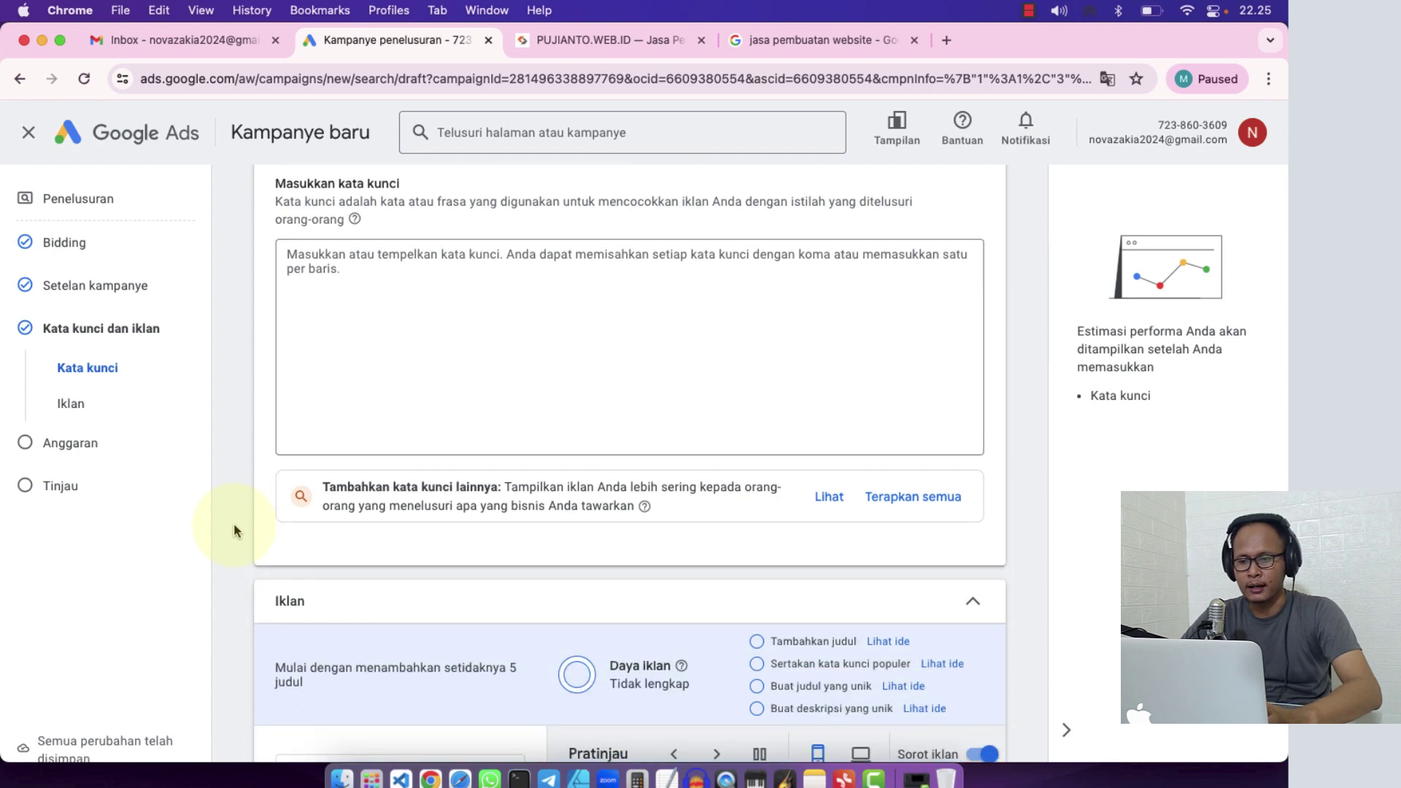
scroll(234, 531, "up", 2)
scroll(234, 531, "up", 1)
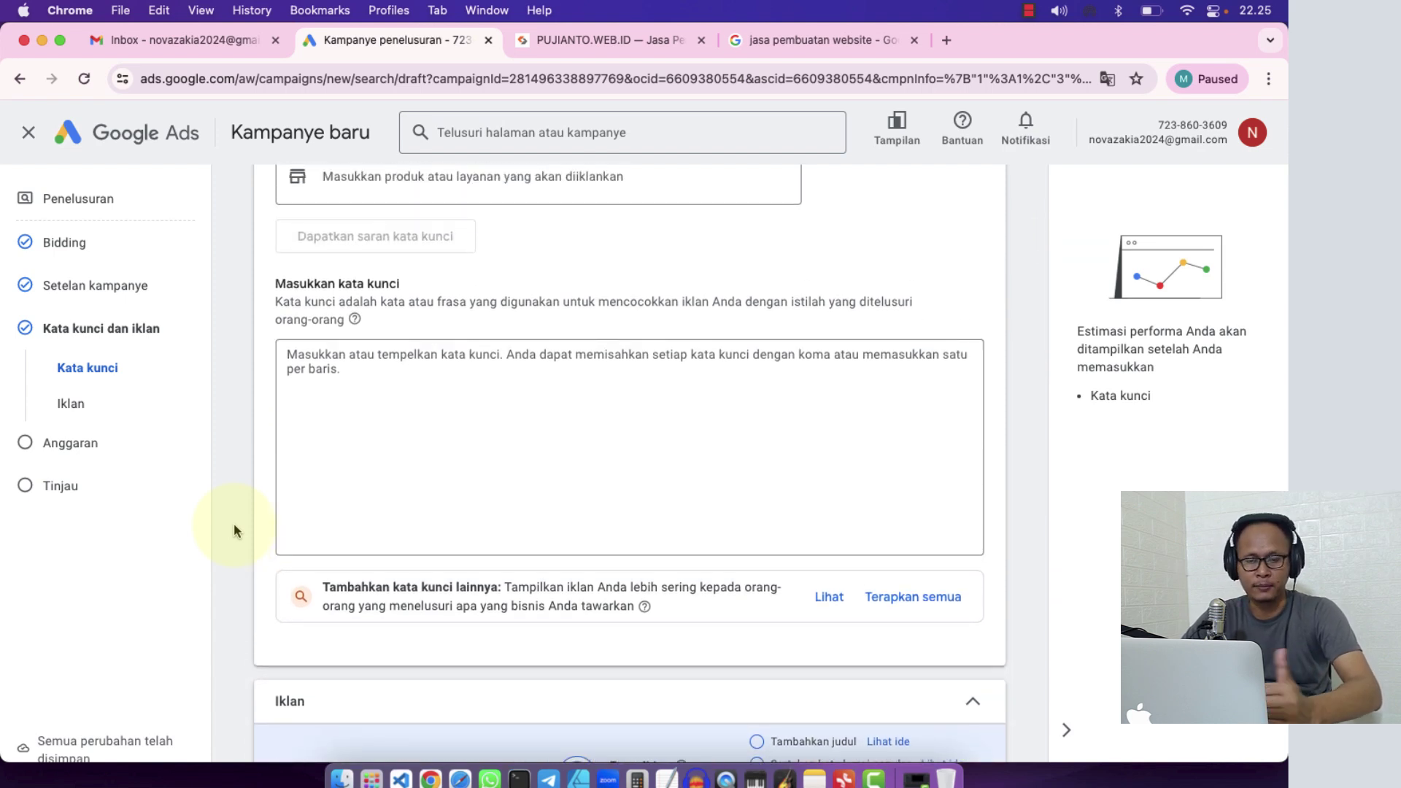
scroll(234, 523, "up", 2)
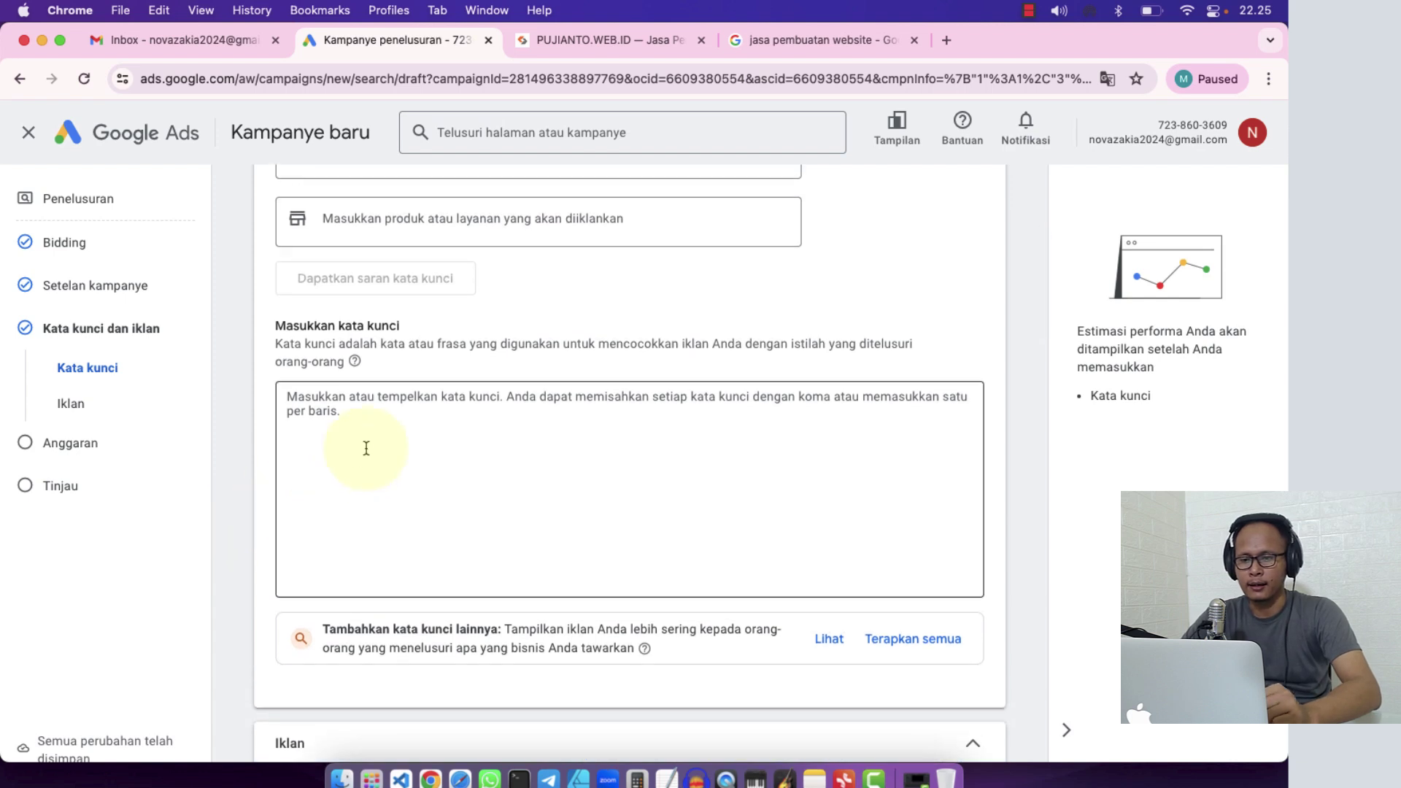
scroll(366, 448, "up", 2)
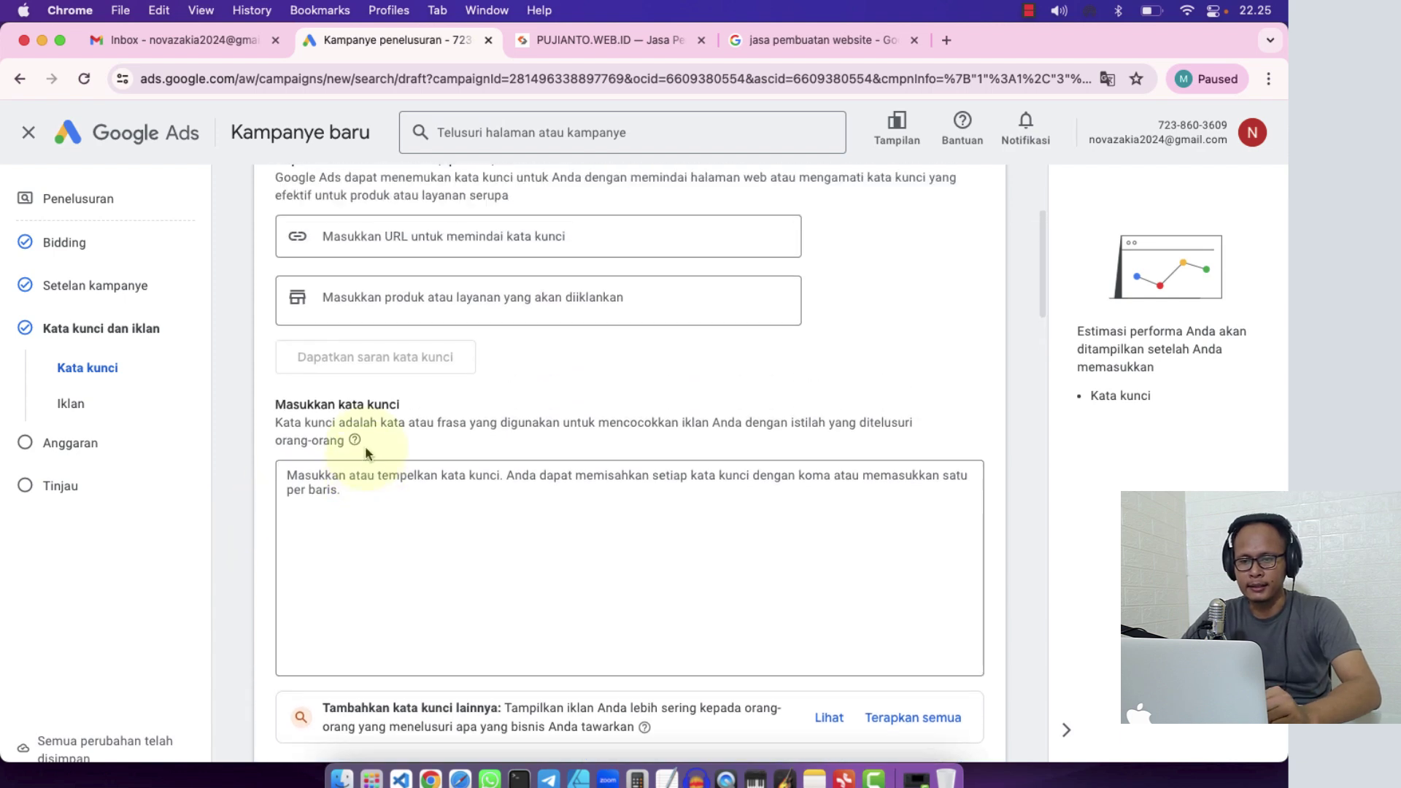
left_click(331, 484)
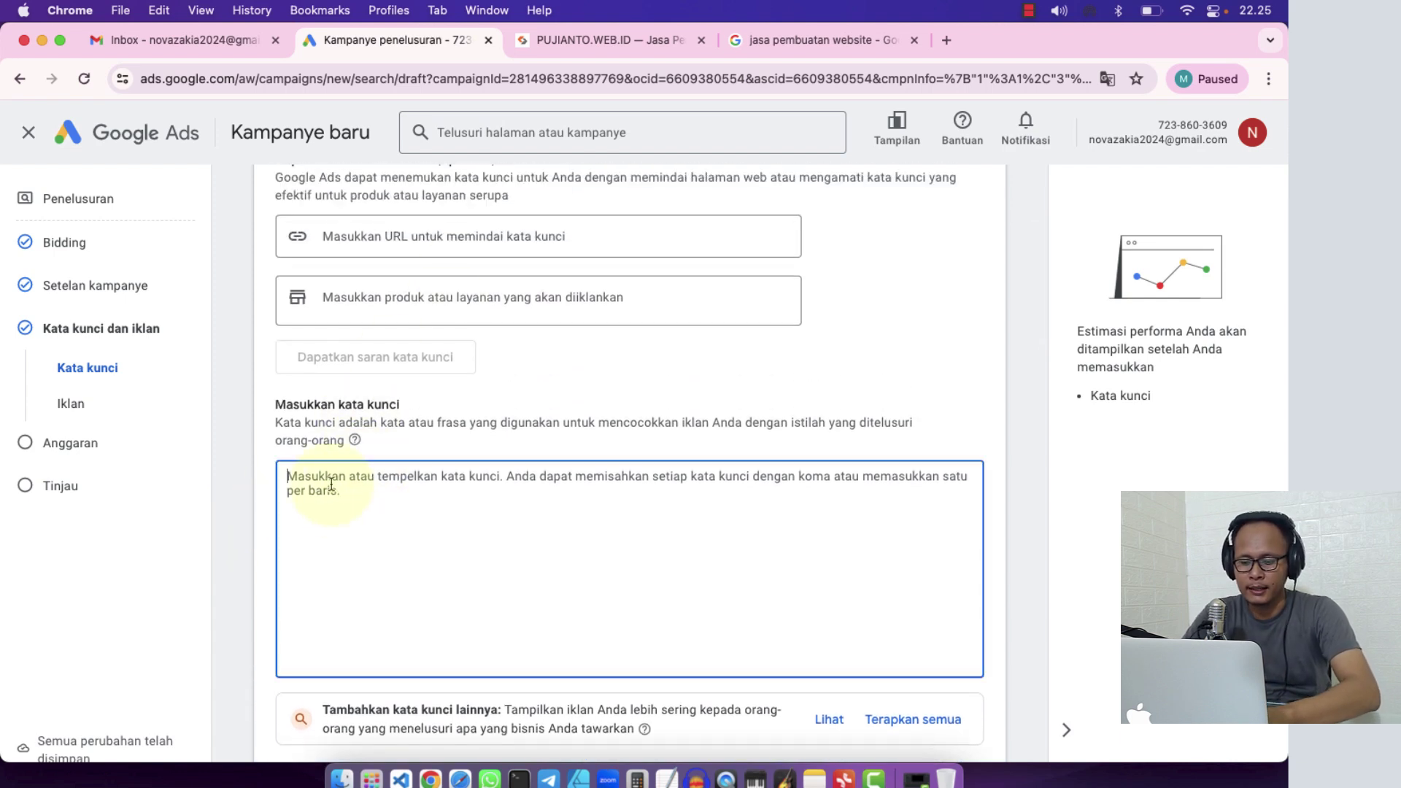
type("jasa pembua")
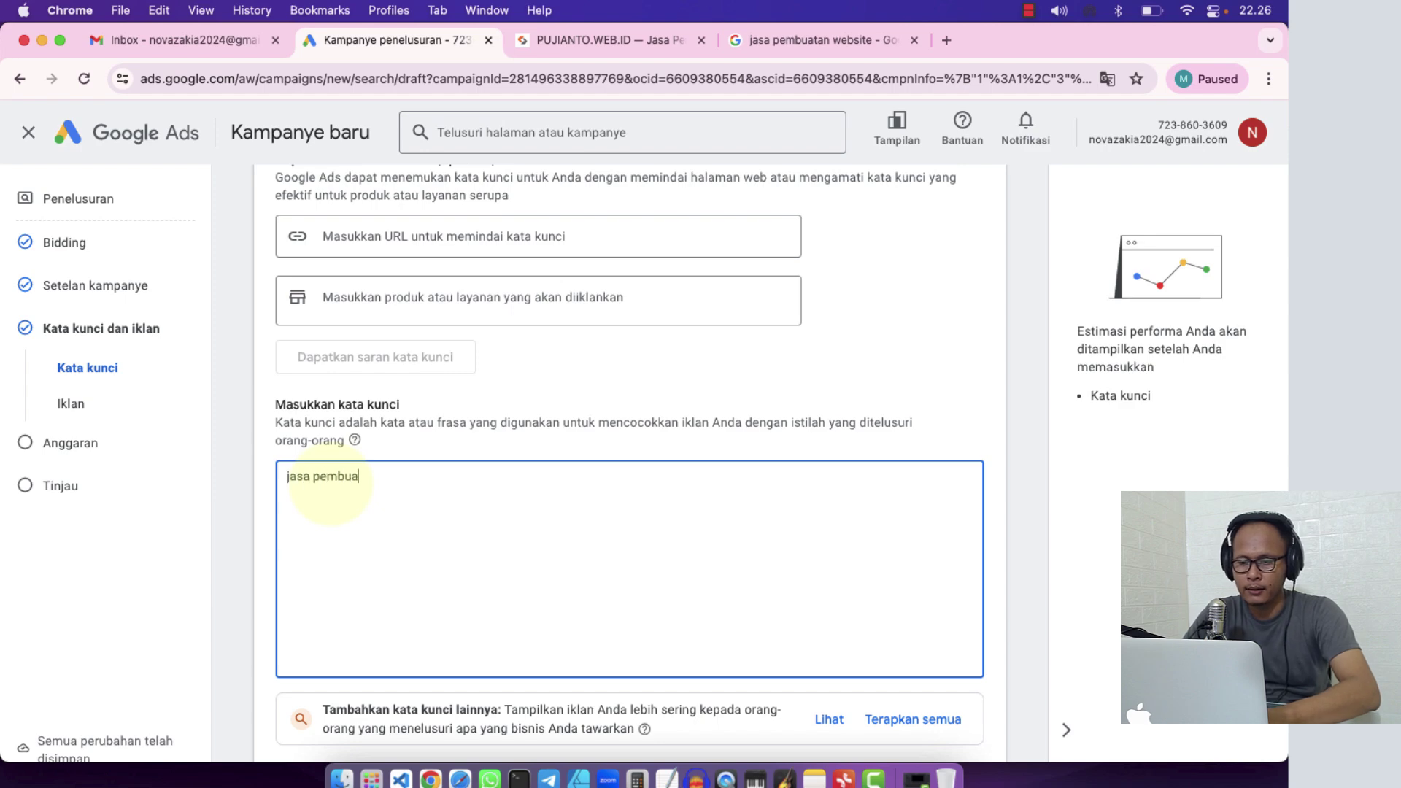
type("tan website")
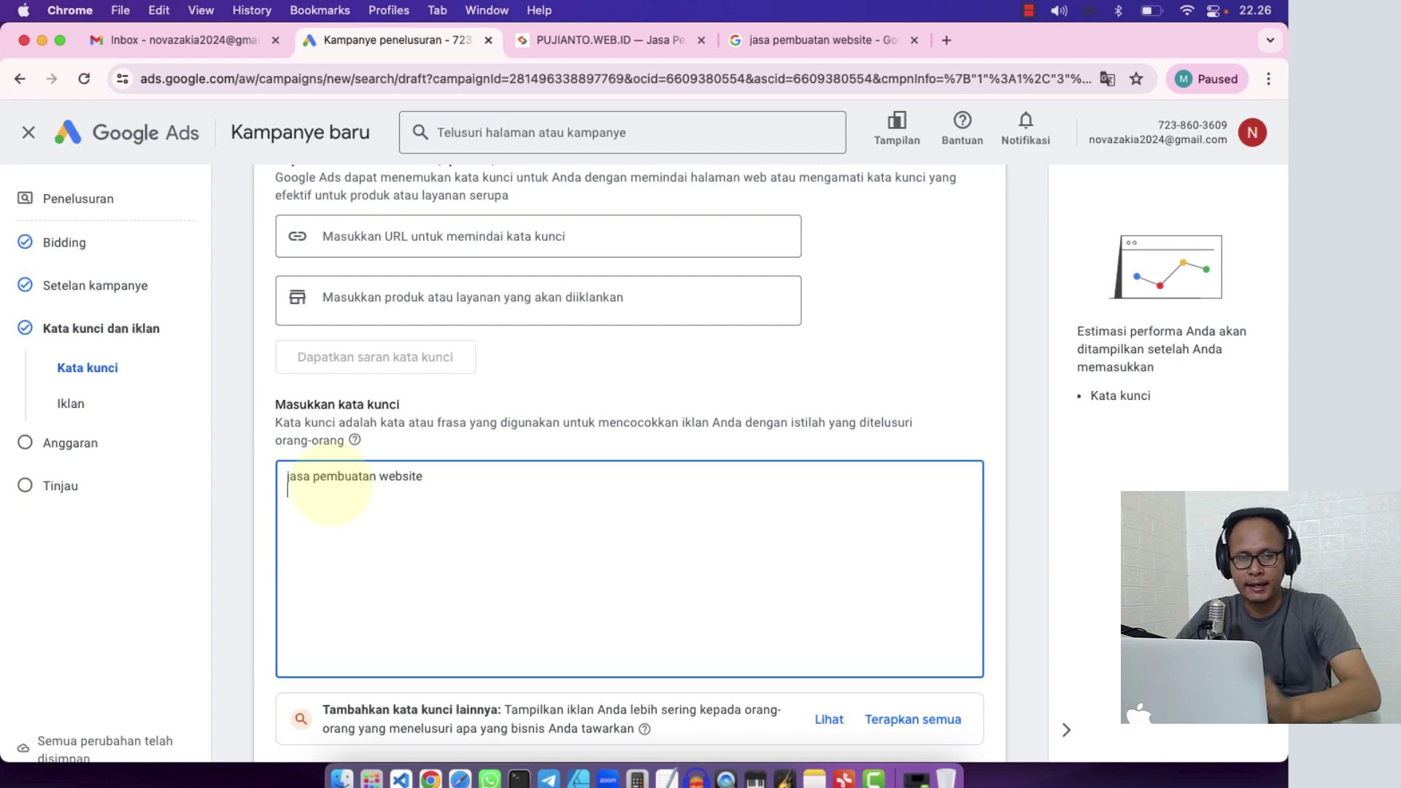
- Examine the unquoted keyword jasa pembuatan website, highlighting its individual words and the whole phrase
scroll(334, 482, "down", 1)
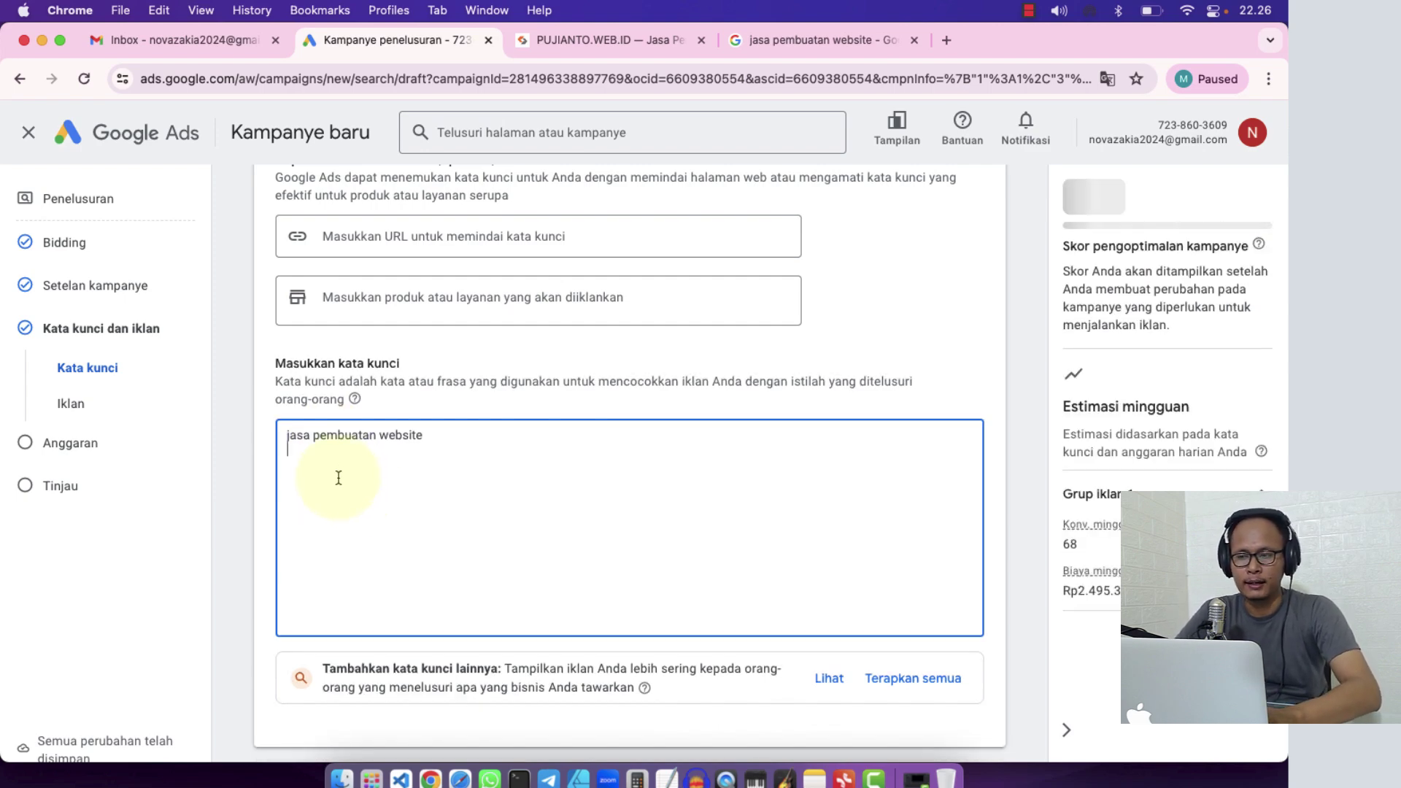
scroll(337, 478, "up", 1)
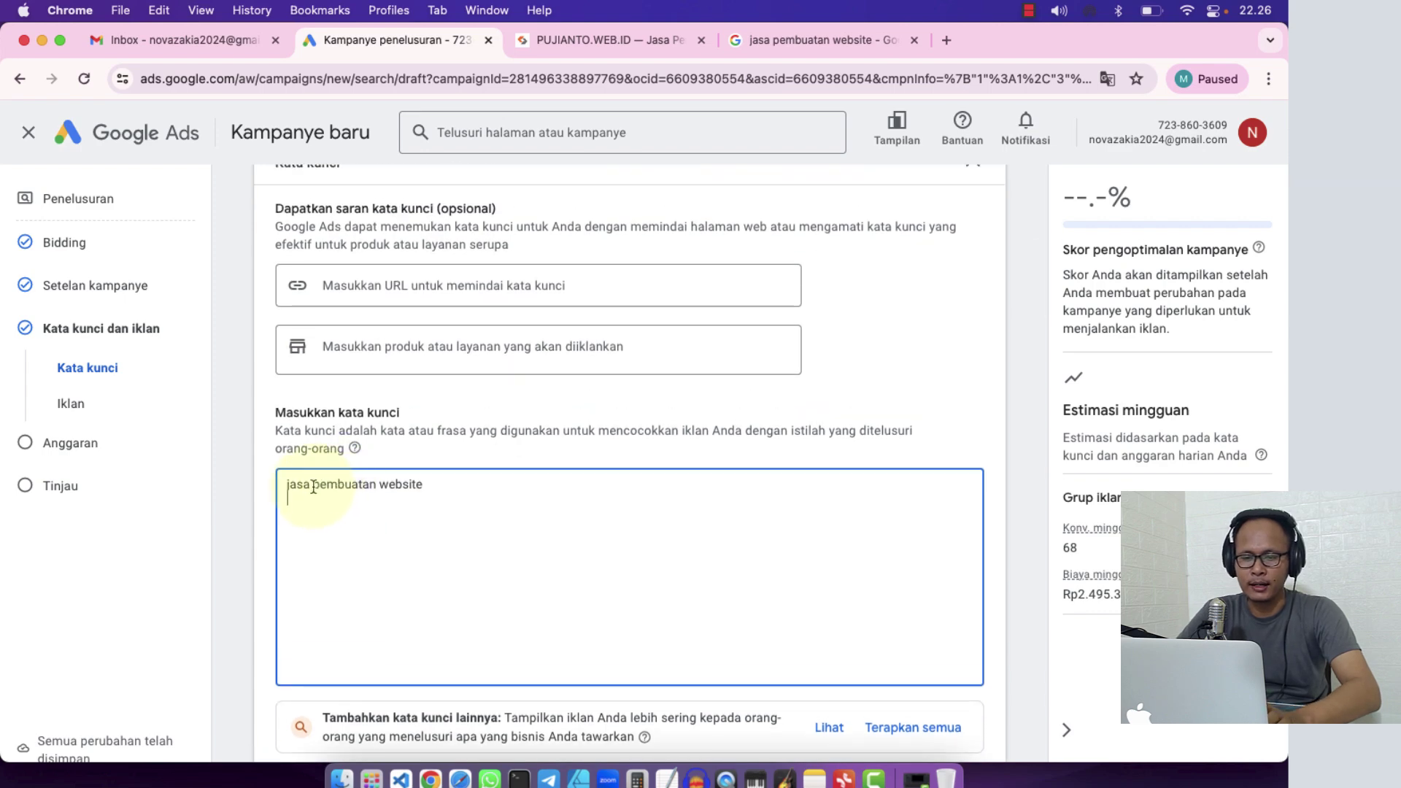
left_click_drag(313, 484, 277, 489)
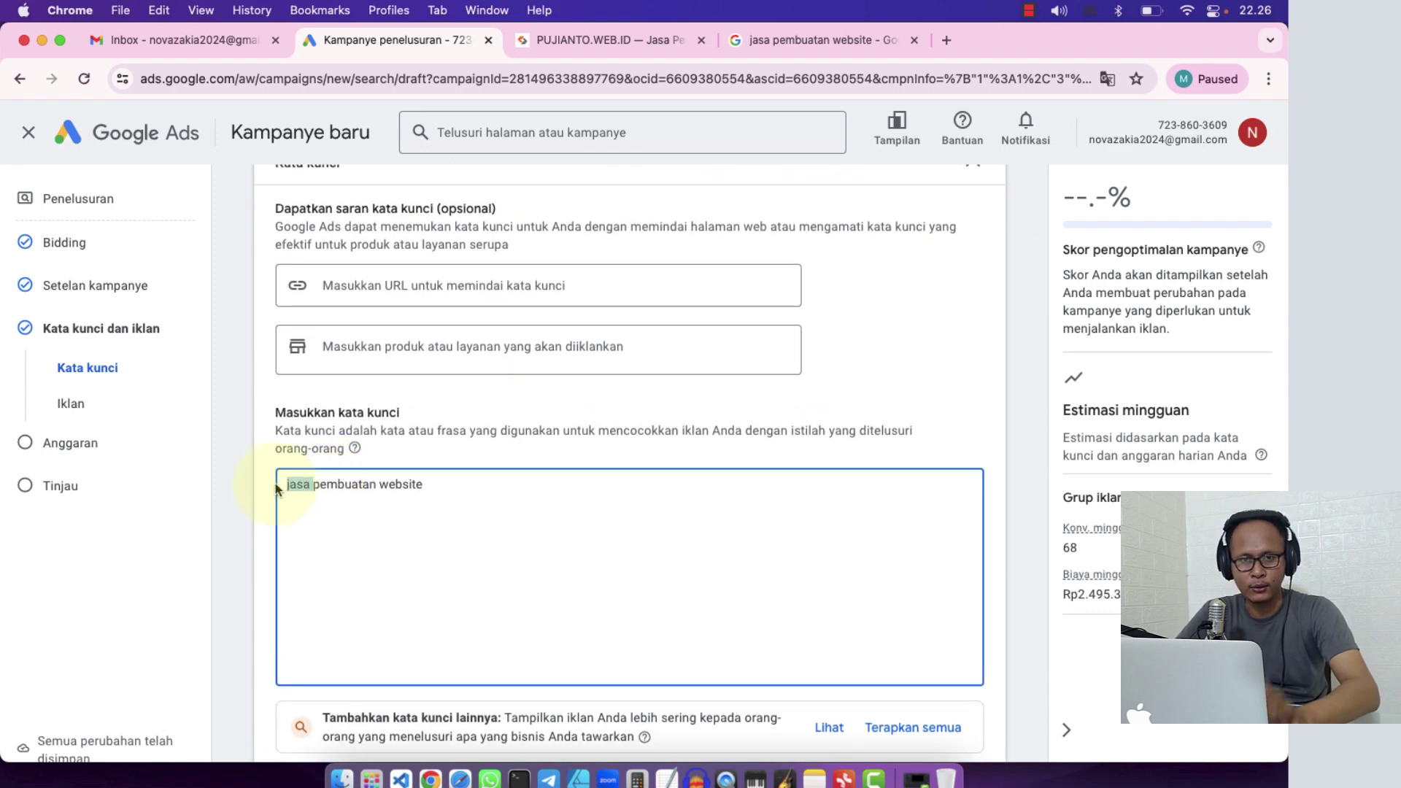
left_click(314, 498)
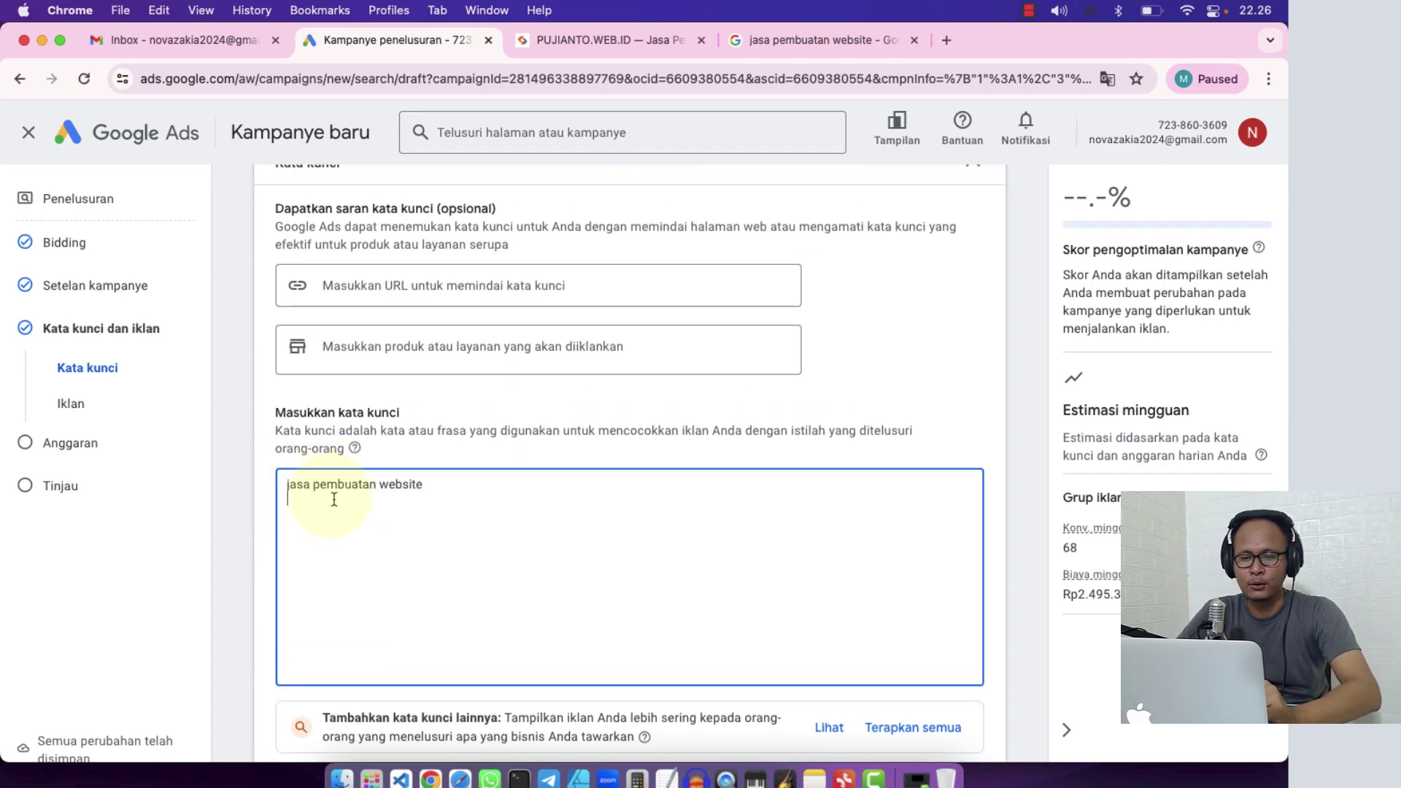
left_click_drag(313, 486, 446, 495)
left_click(465, 515)
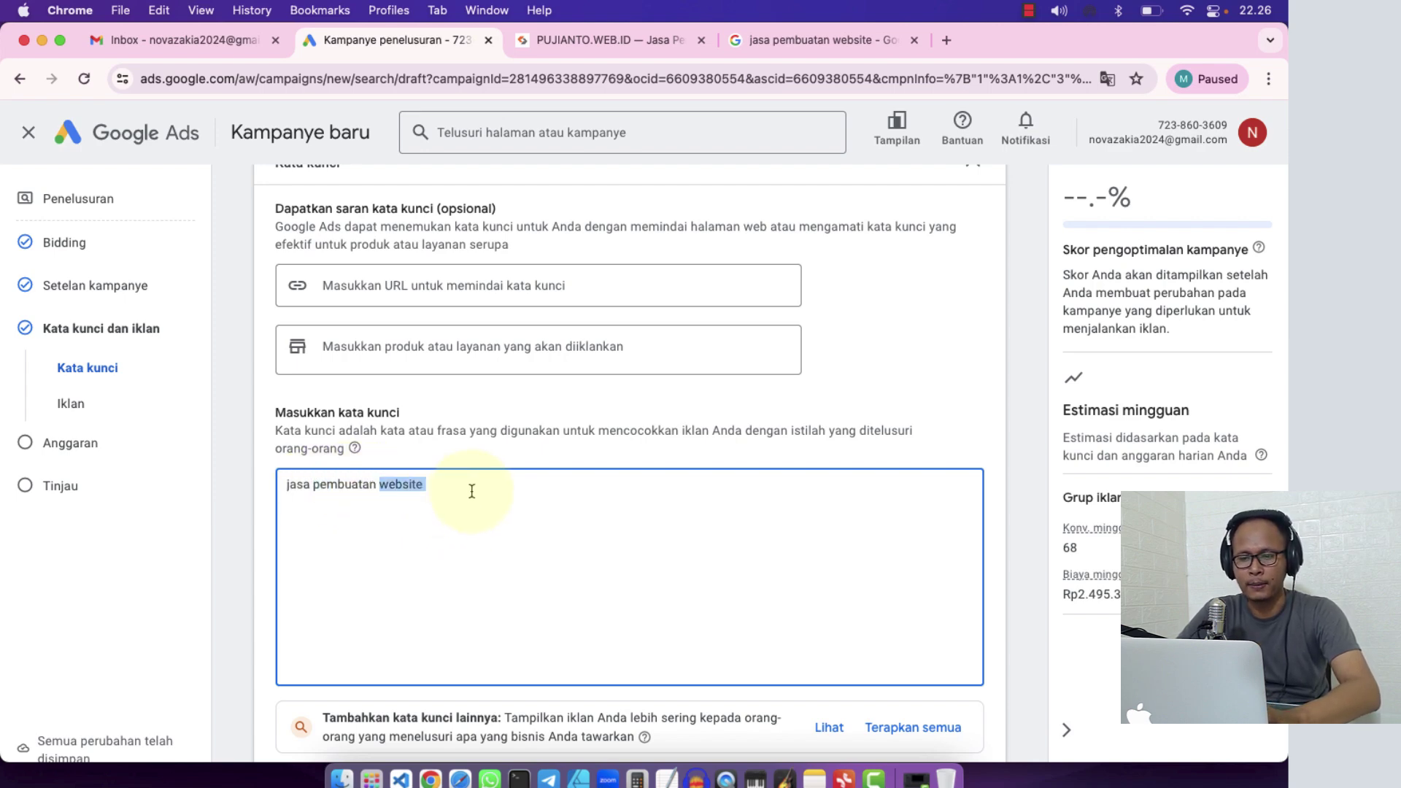
left_click(466, 489)
left_click_drag(457, 484, 269, 485)
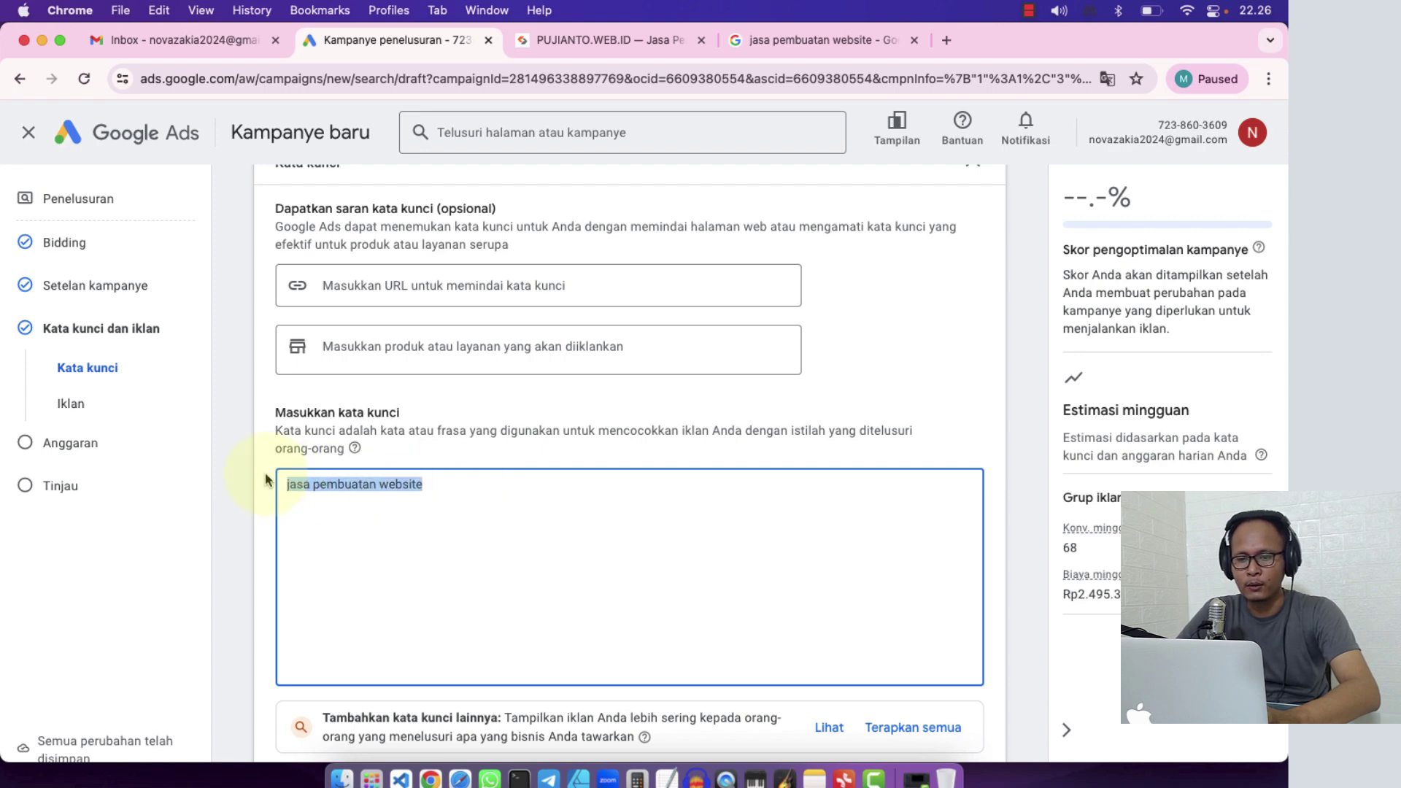
- Enclose the keyword jasa pembuatan website in double quotation marks to make it a phrase match
left_click(444, 485)
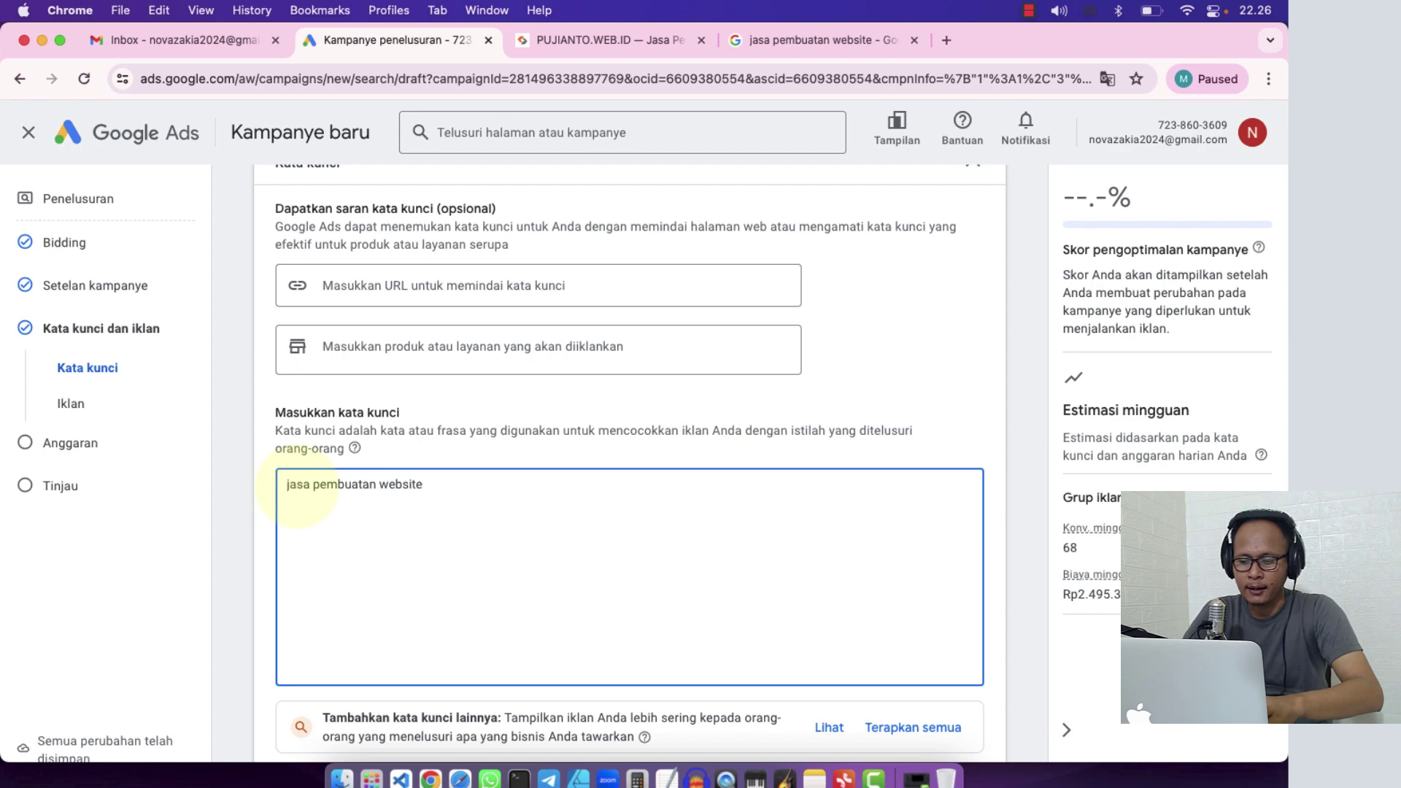
type("\"")
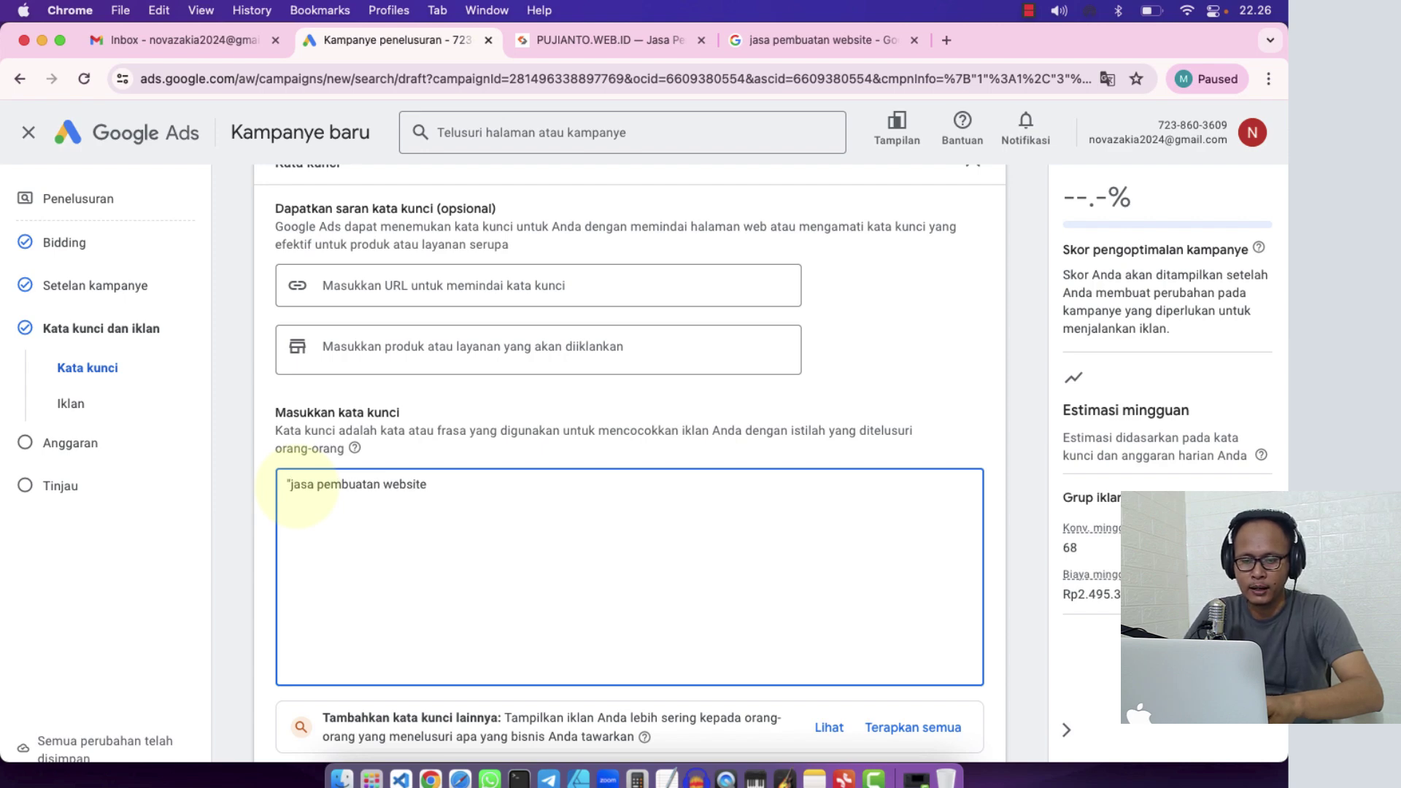
left_click(438, 488)
type("\"")
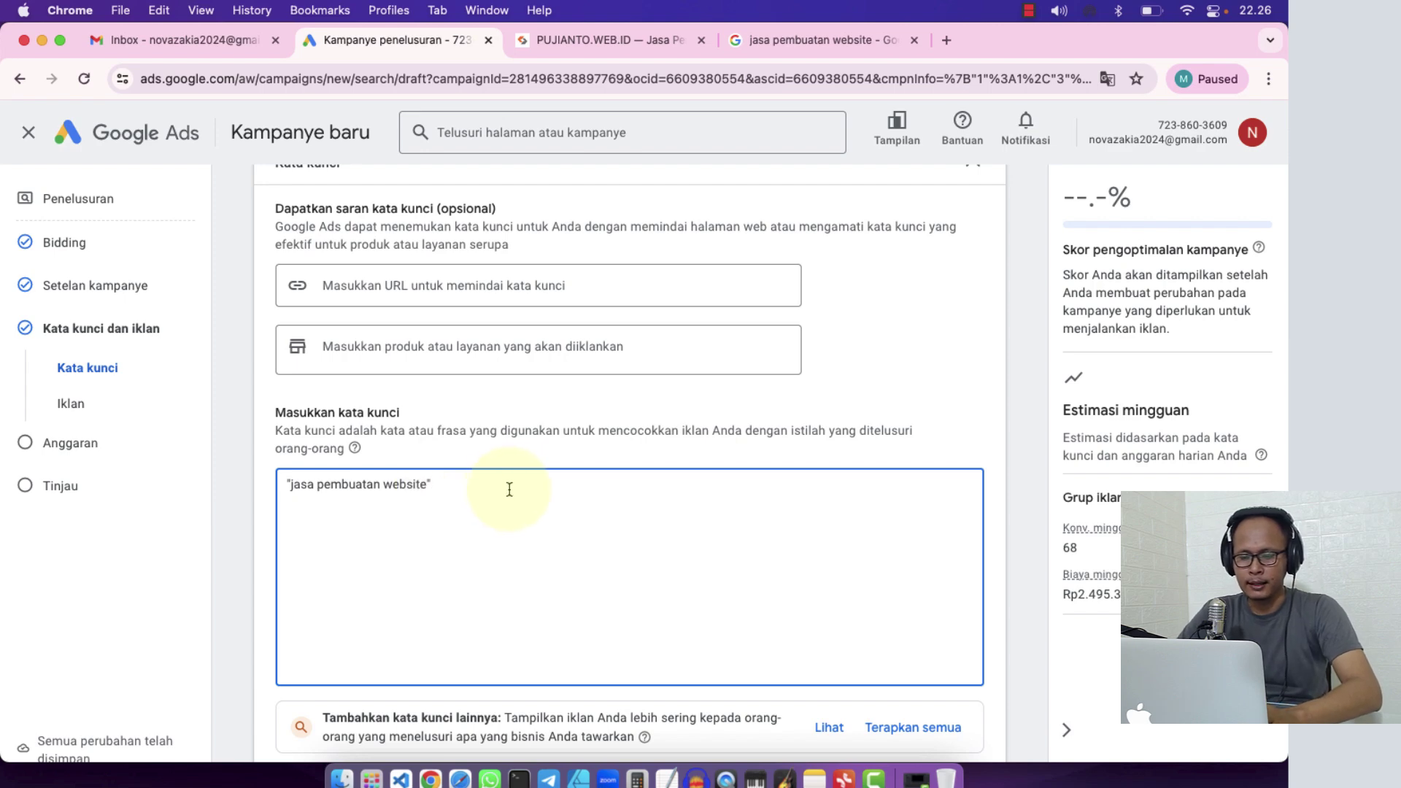
- Examine the quoted keyword, highlighting the full phrase and the gaps between its words
left_click_drag(460, 485, 298, 475)
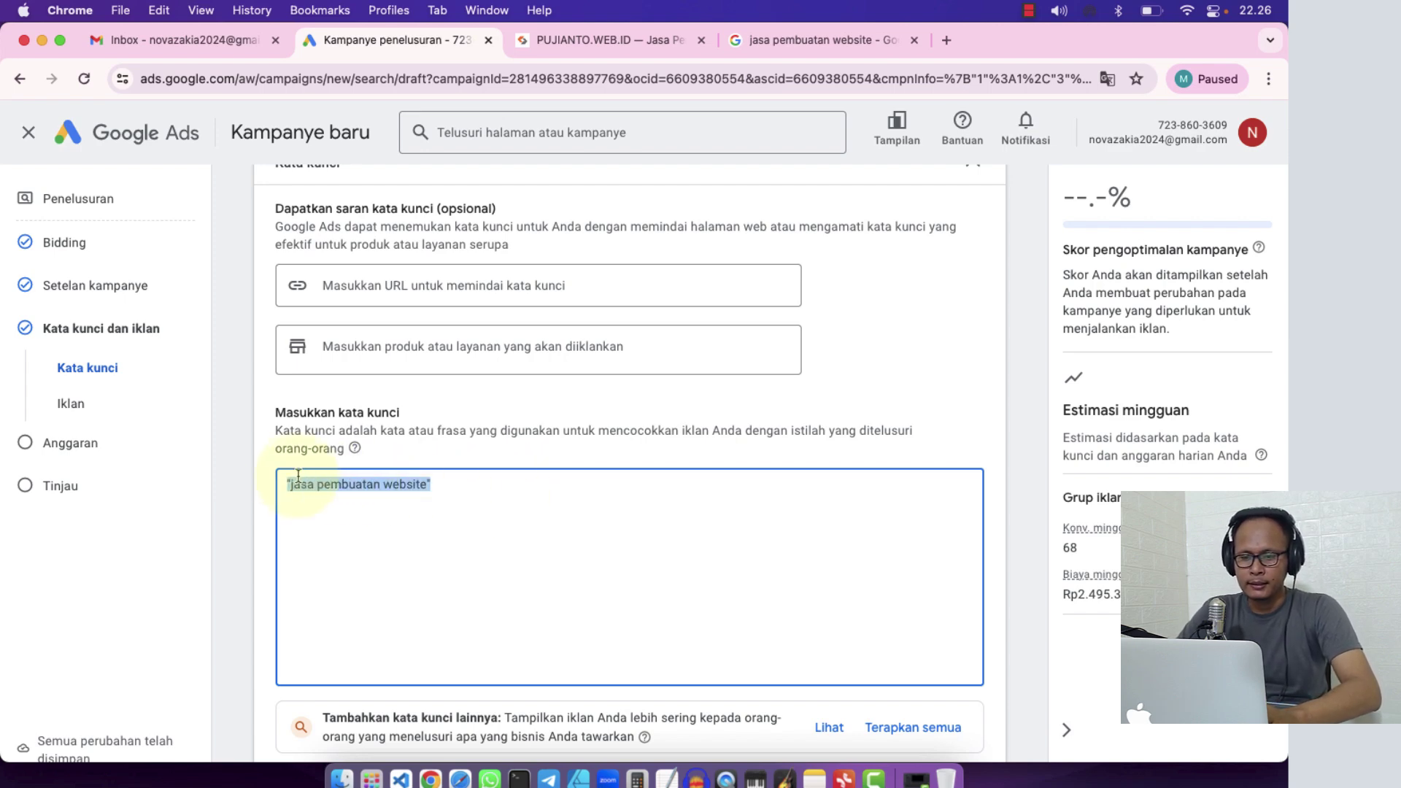
left_click(338, 519)
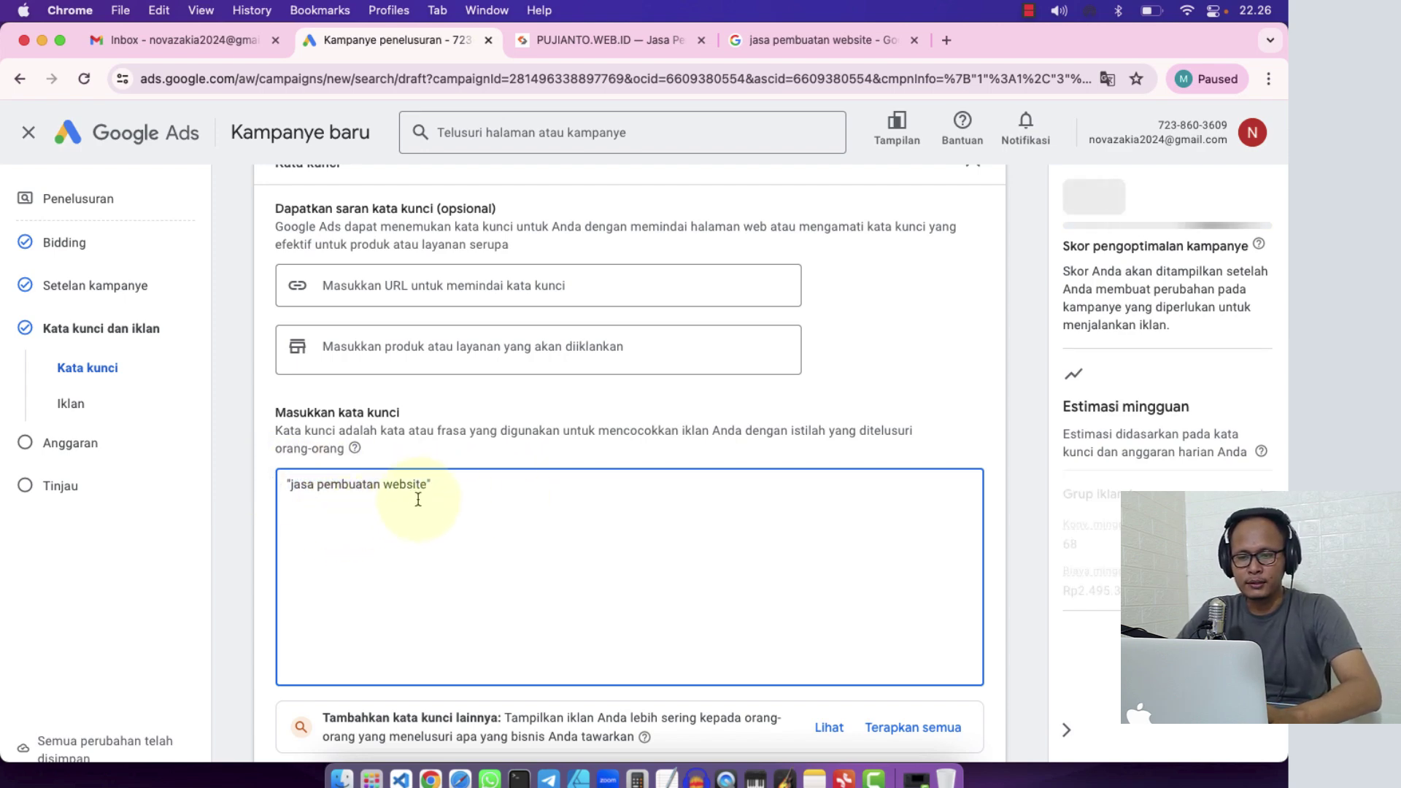
left_click_drag(427, 485, 287, 484)
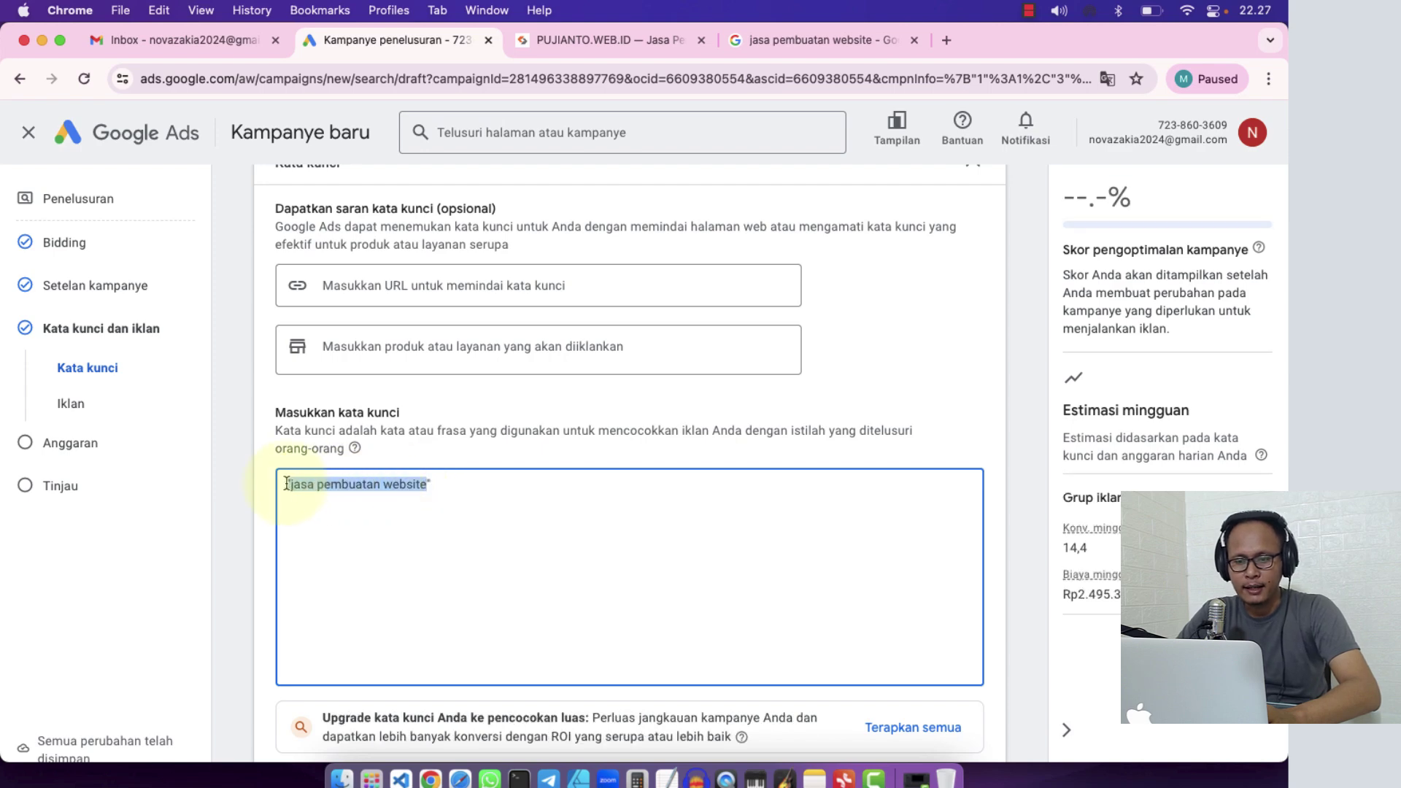
left_click(368, 499)
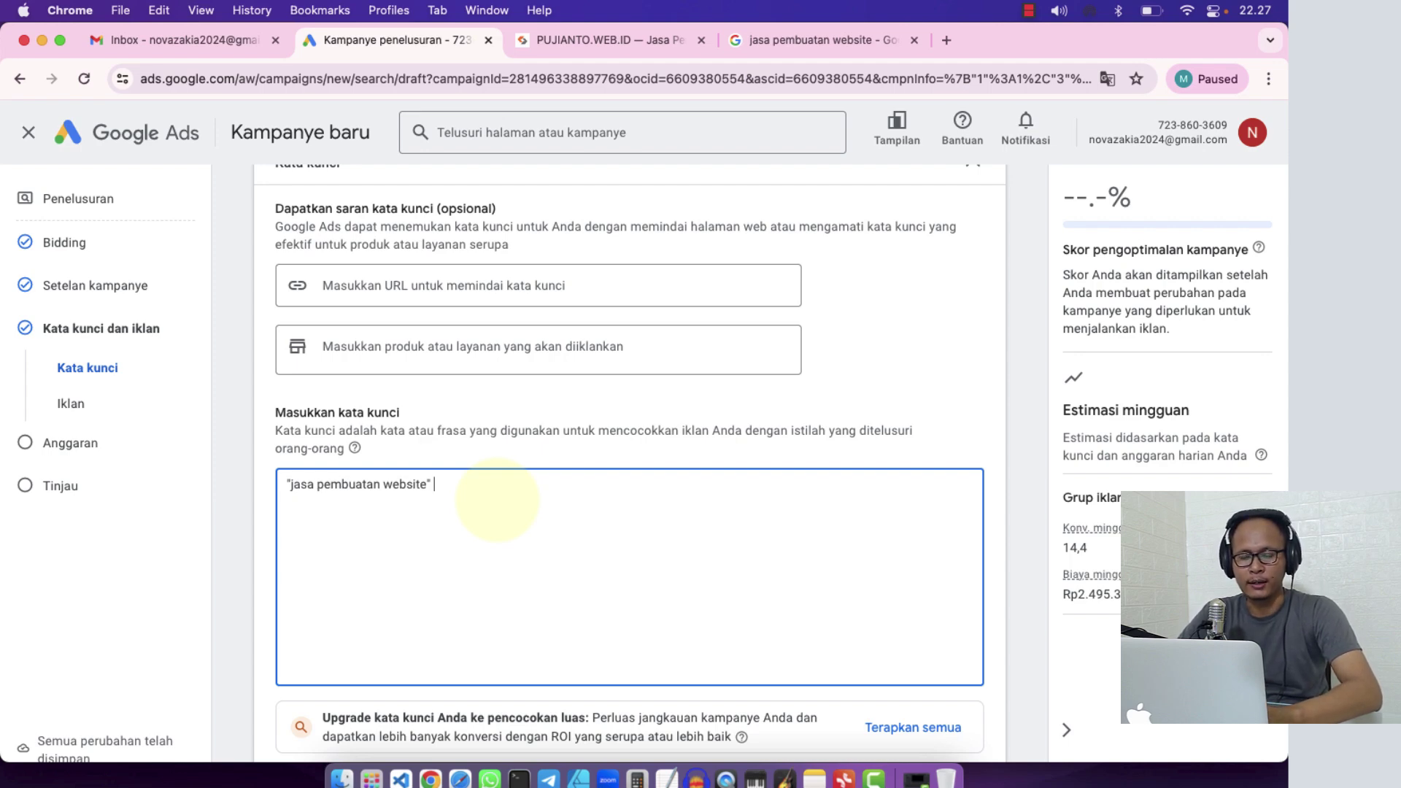
double_click(320, 485)
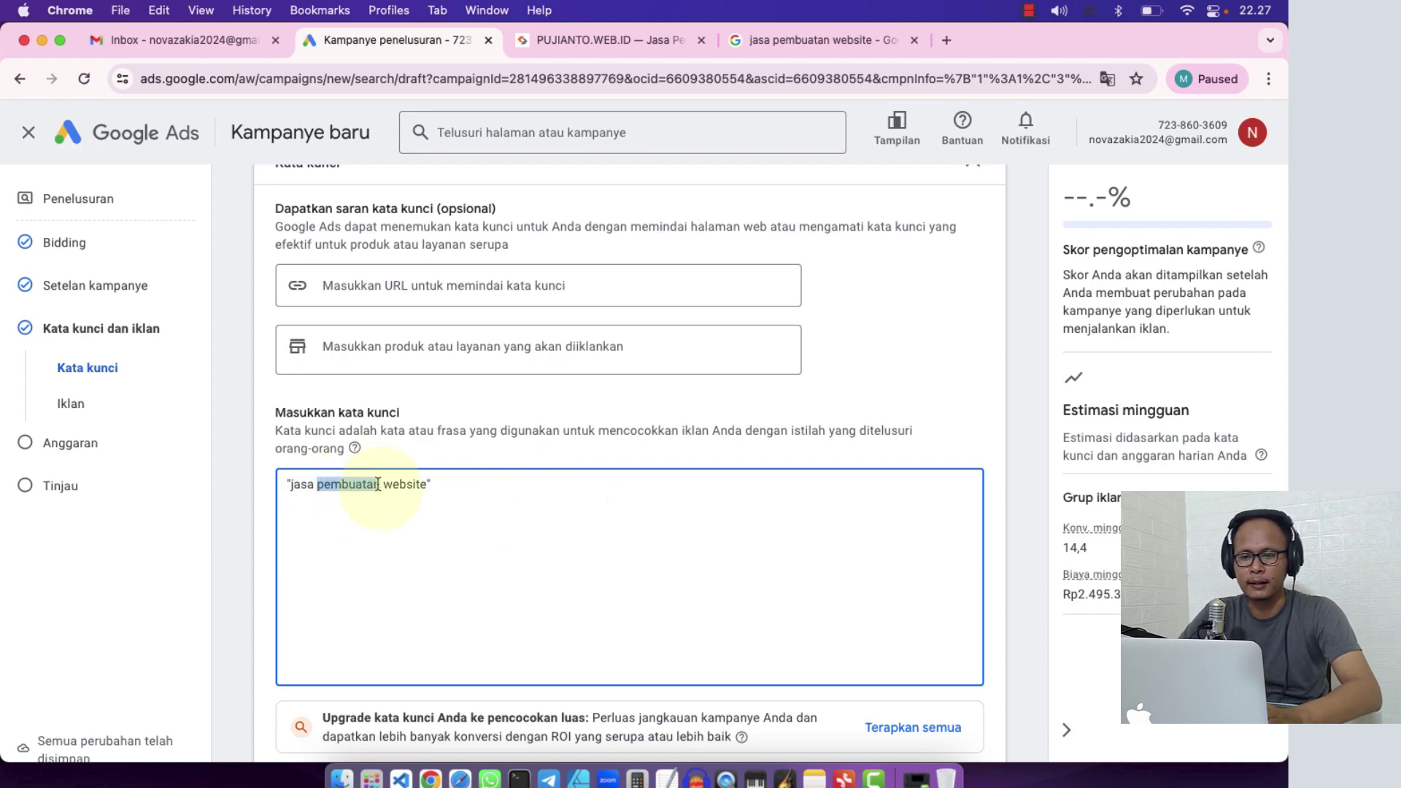
left_click(378, 484)
left_click_drag(380, 485, 400, 484)
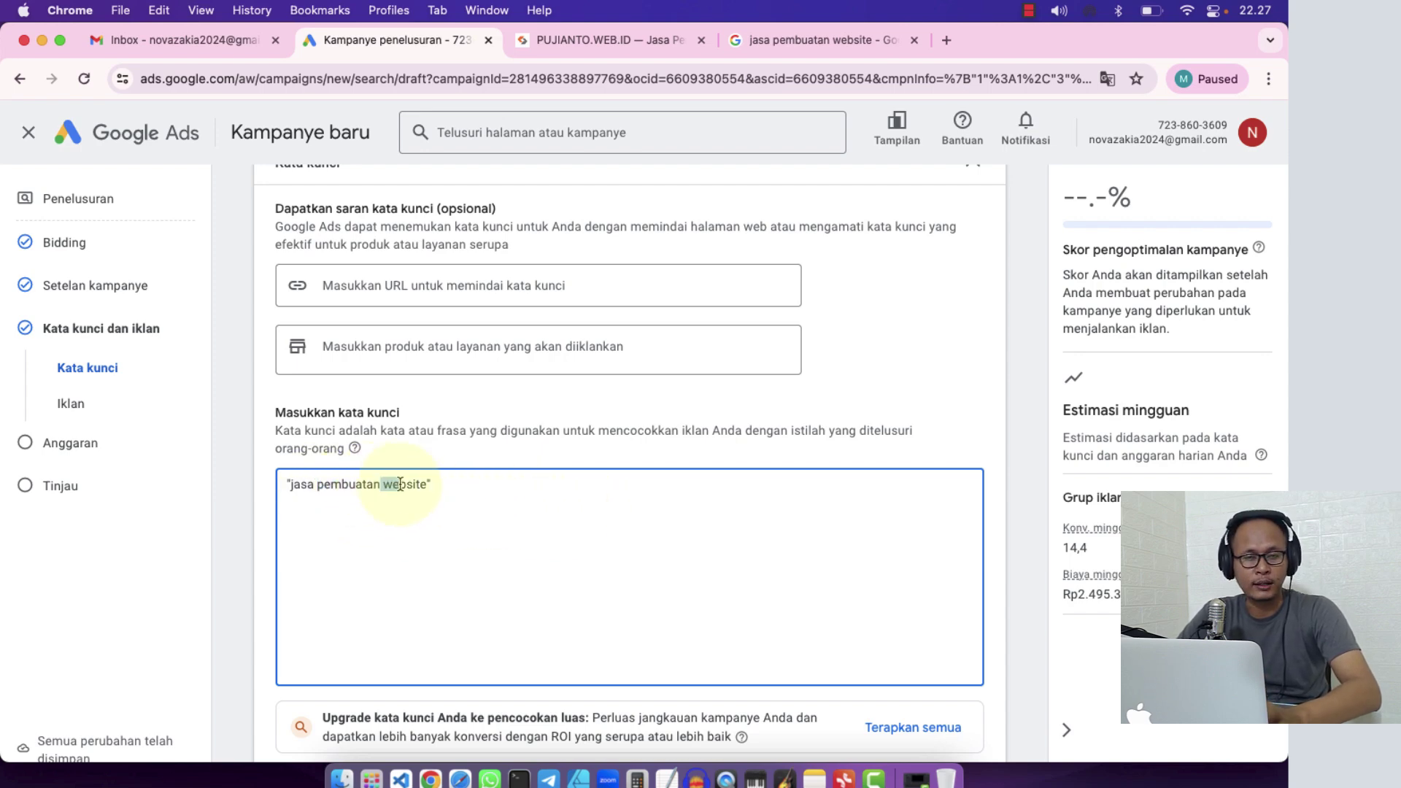
- Replace the double quotation marks around jasa pembuatan website with square brackets to make it an exact match keyword, and highlight it
left_click(475, 483)
key("BackSpace")
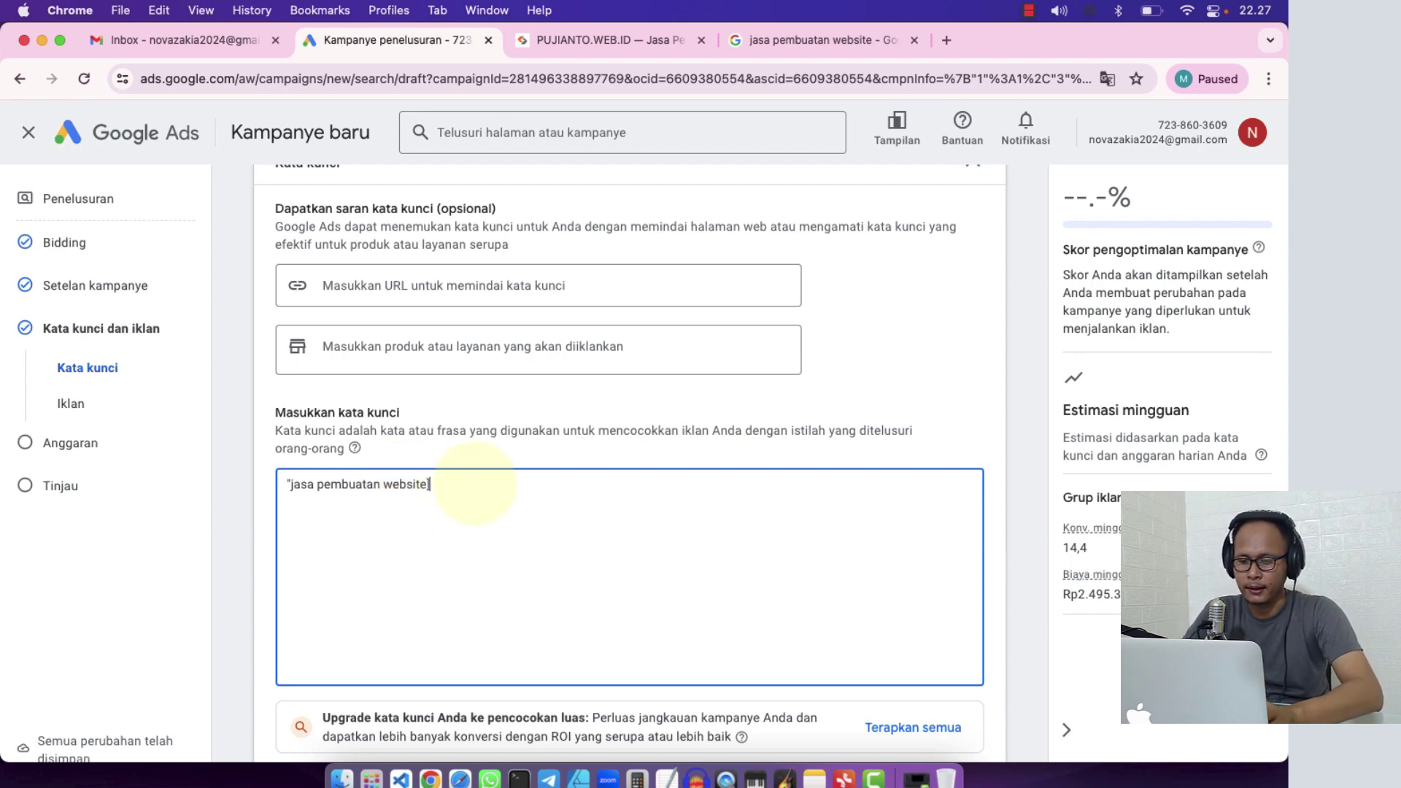
left_click(294, 485)
key("BackSpace")
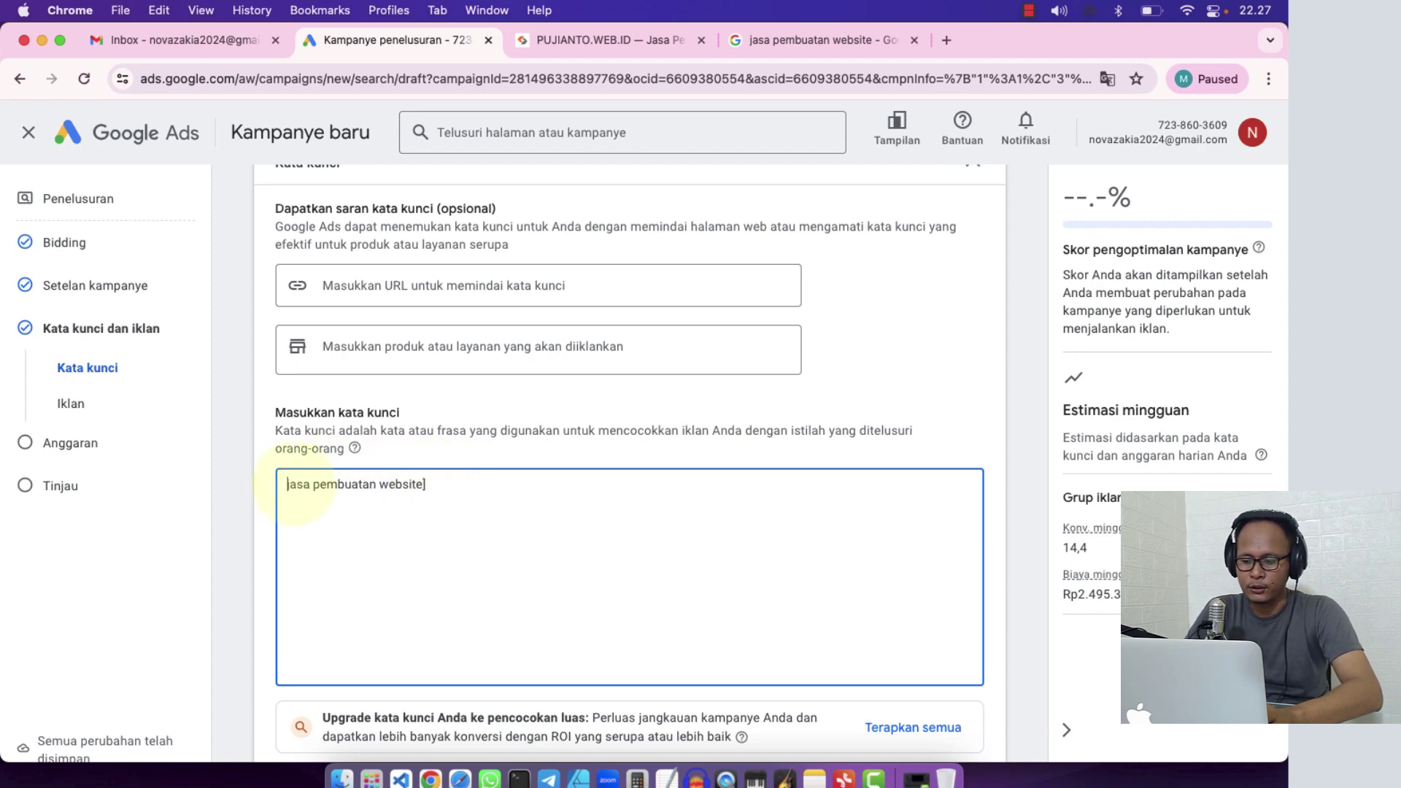
type("[")
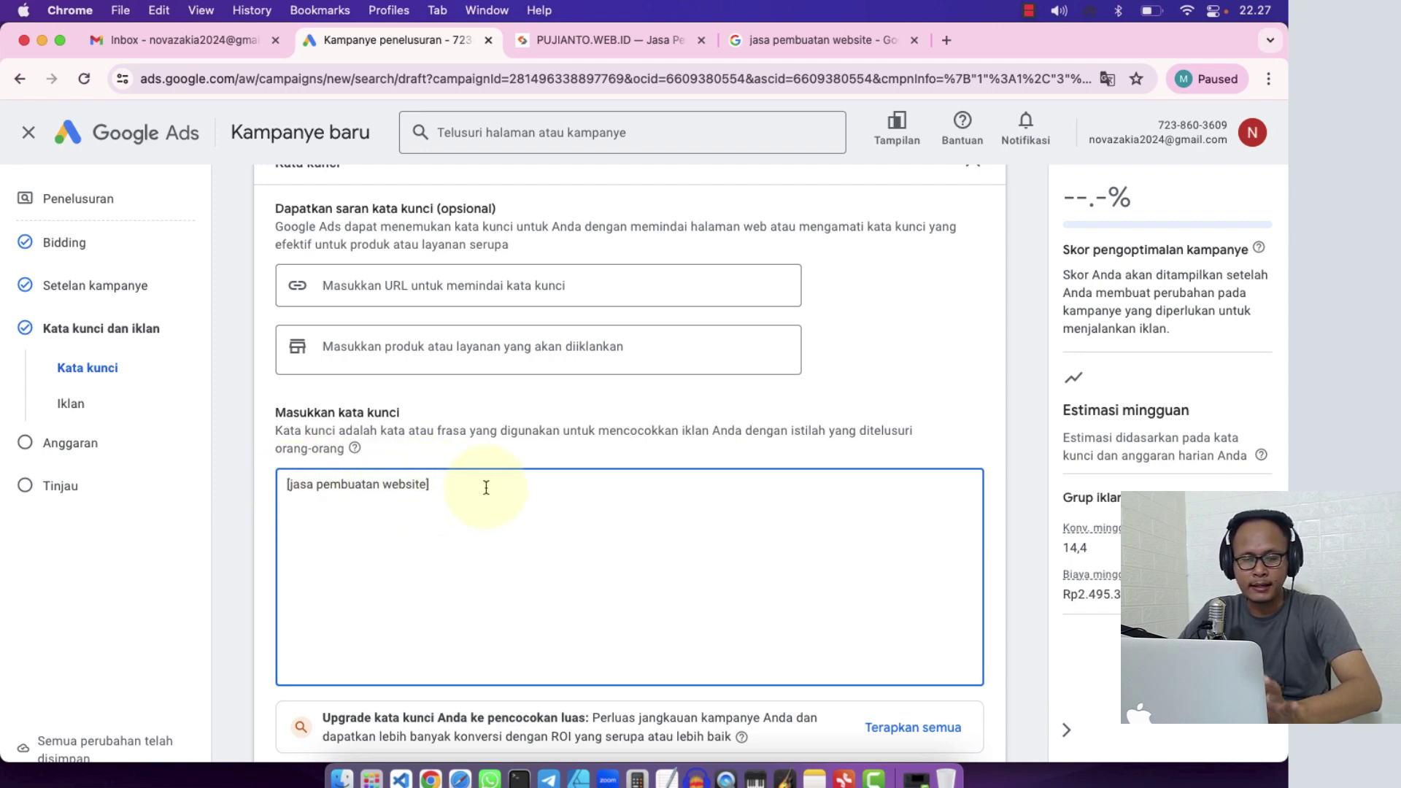
left_click_drag(446, 494, 277, 487)
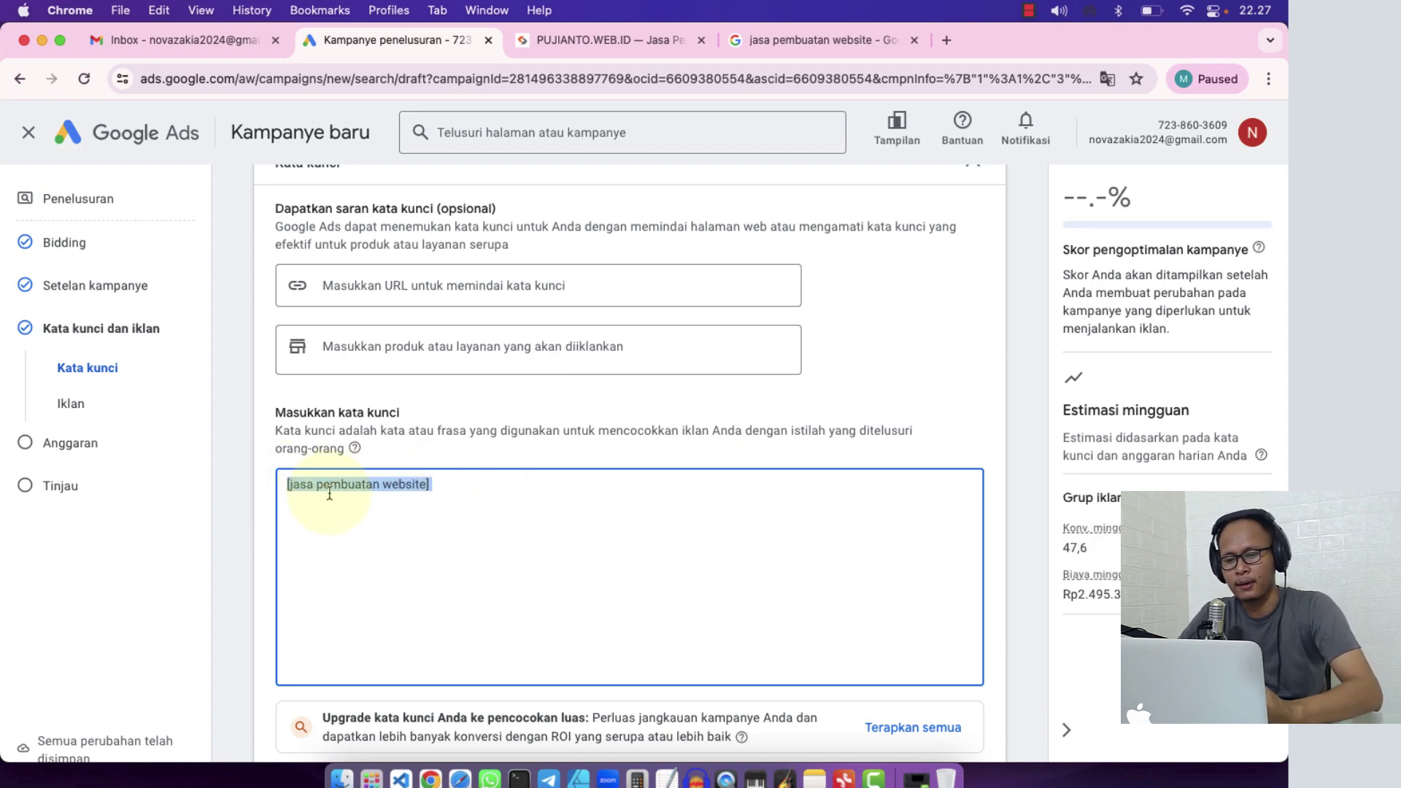
left_click(474, 490)
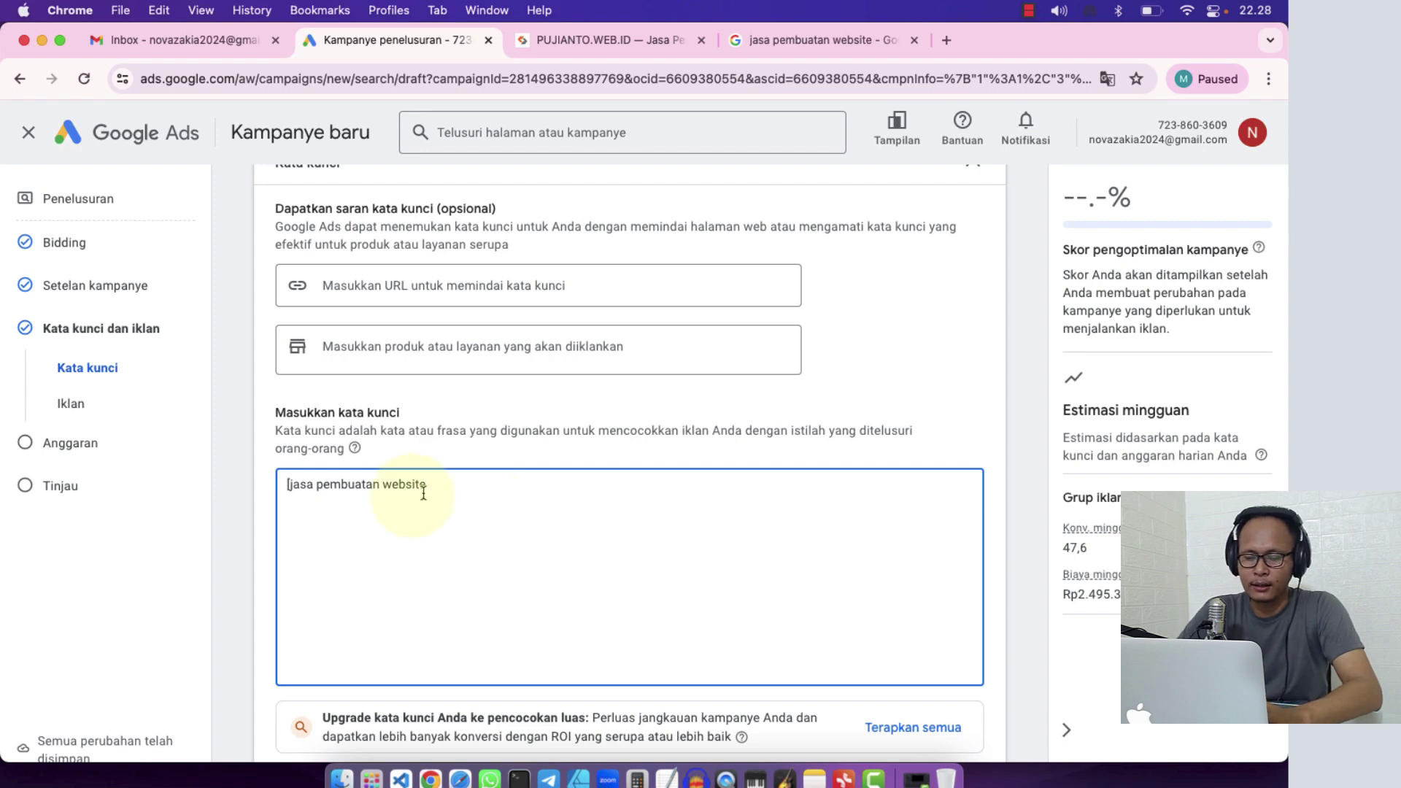
- Strip all match-type punctuation from the keyword jasa pembuatan website, leaving it as plain broad match text
left_click(289, 486)
type("\"")
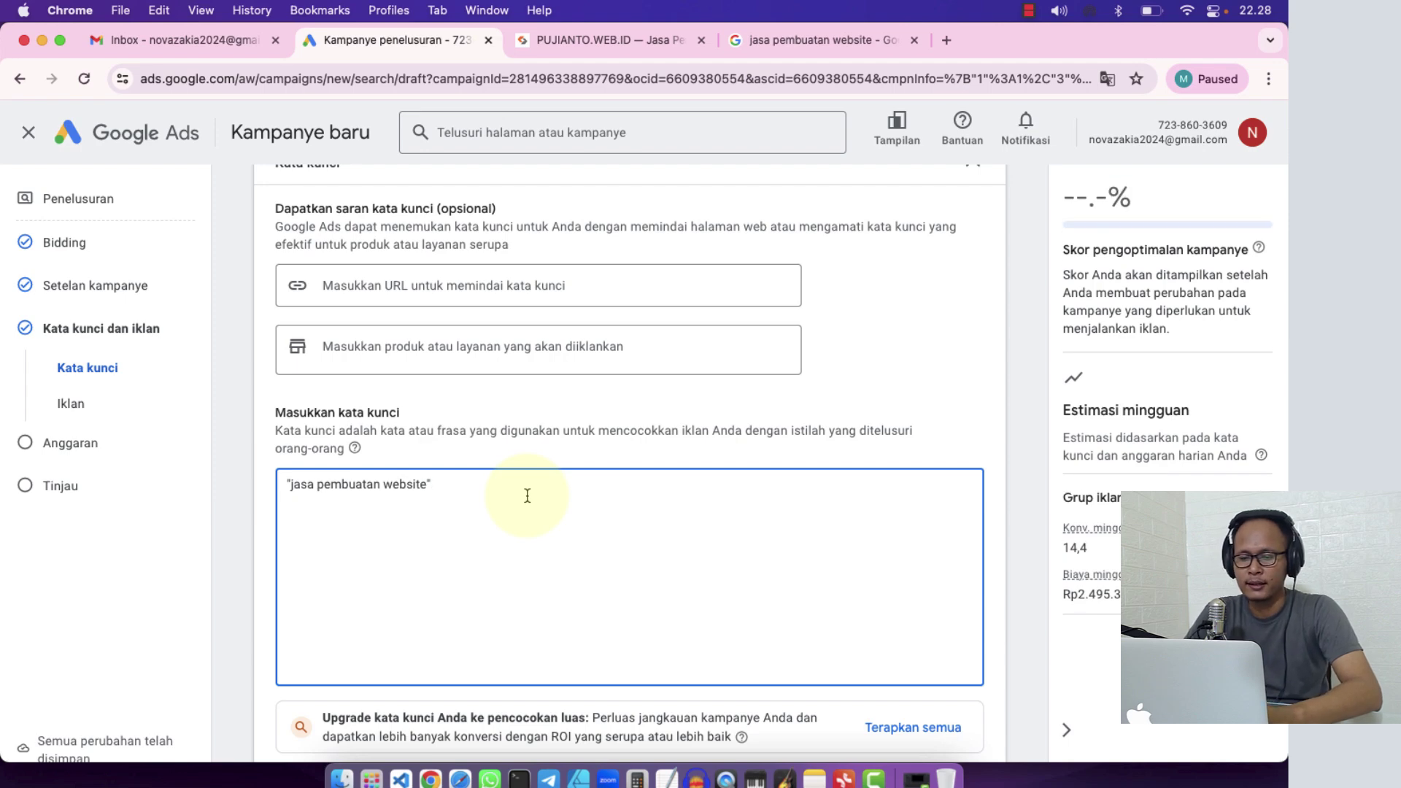
left_click(291, 484)
key("BackSpace")
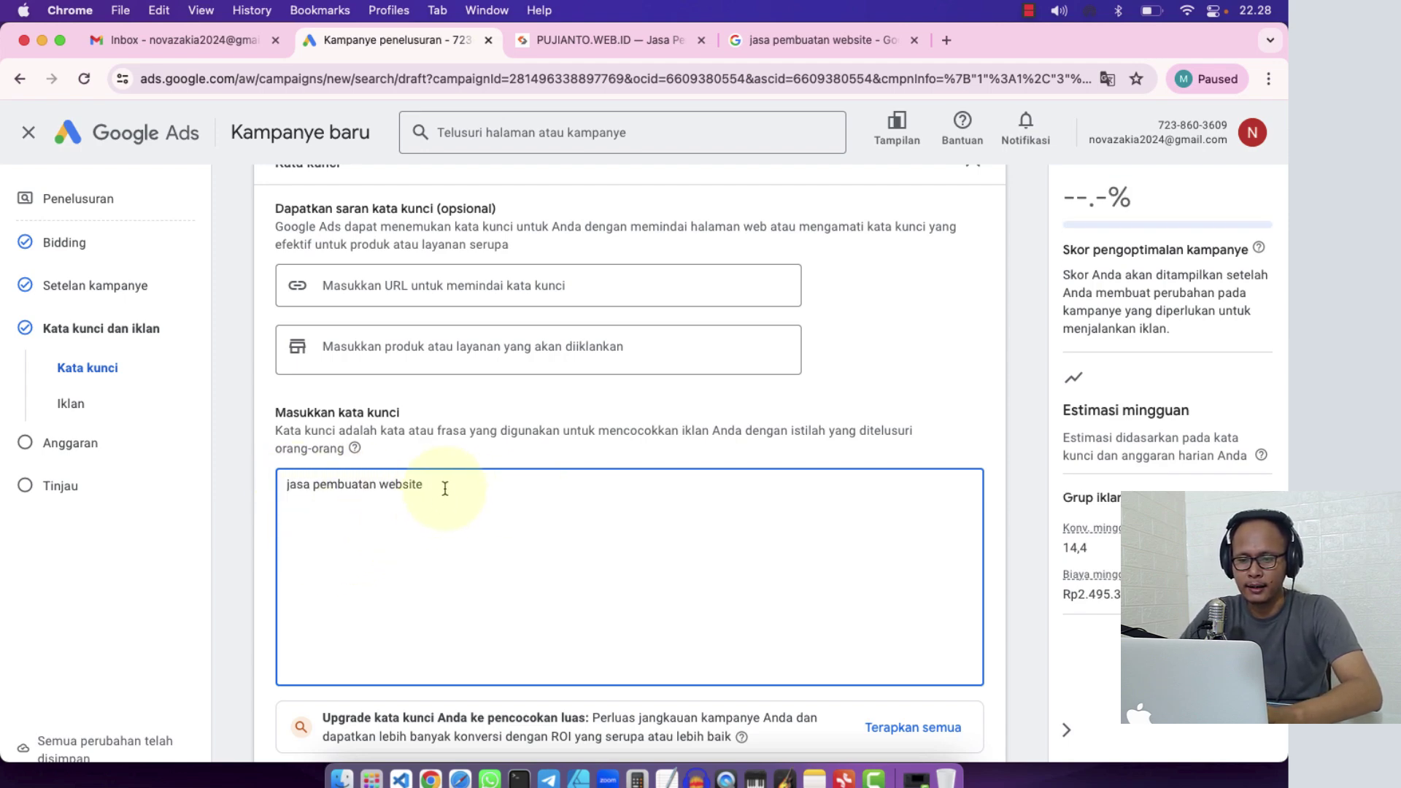
- Add the keywords jasa pembuatan web and jasa website on separate lines below the first keyword
key("Return")
type("jasa ")
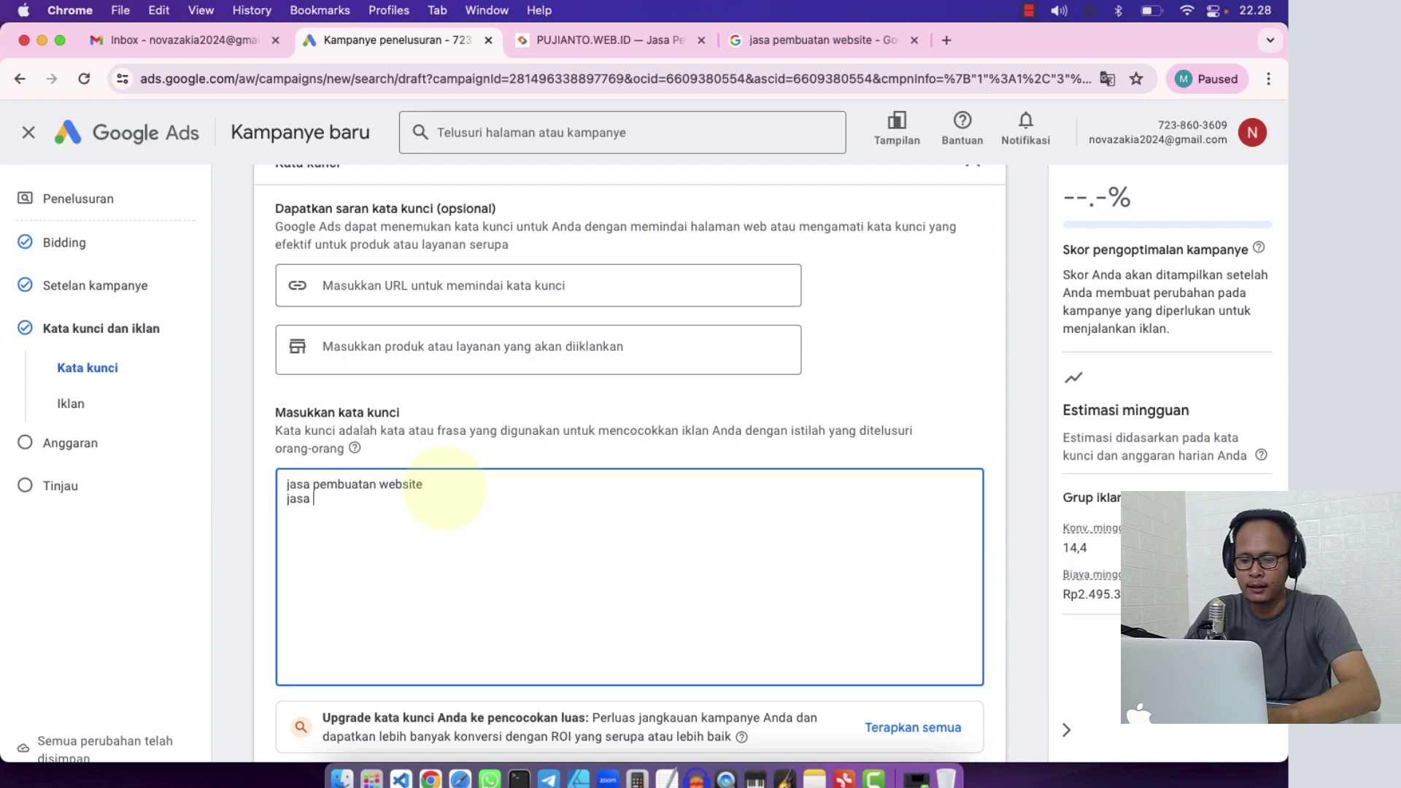
type("pwmbuatan web")
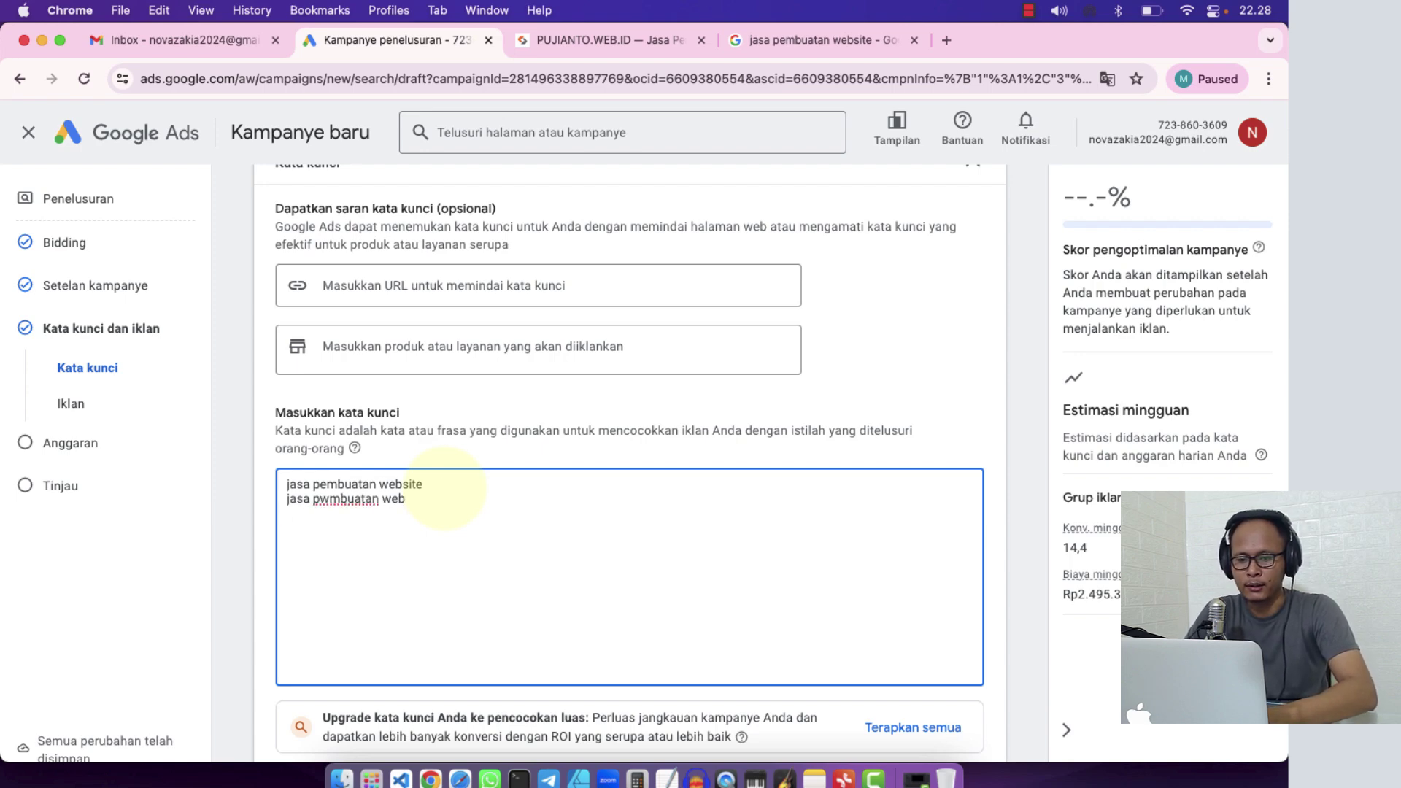
type("jasa we")
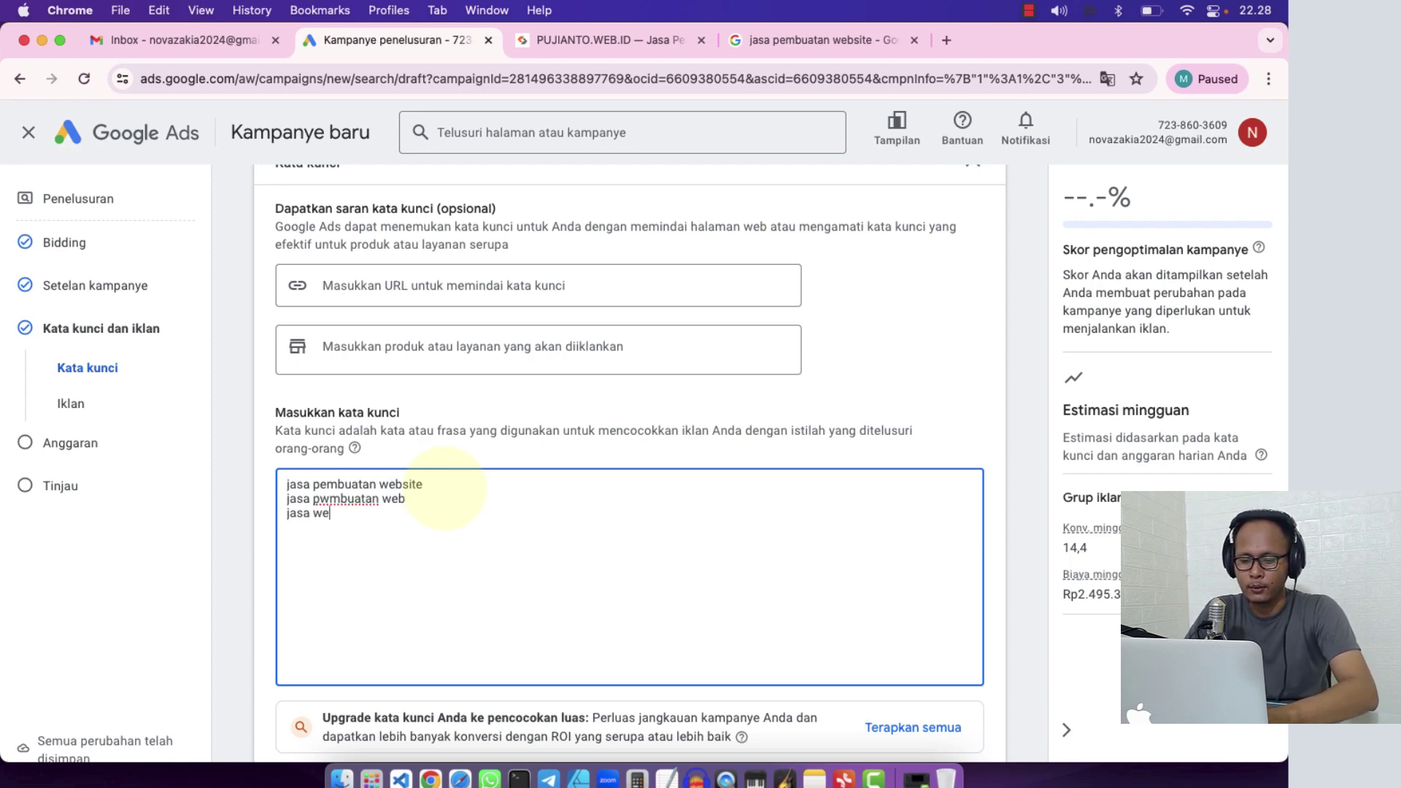
type("bsteite")
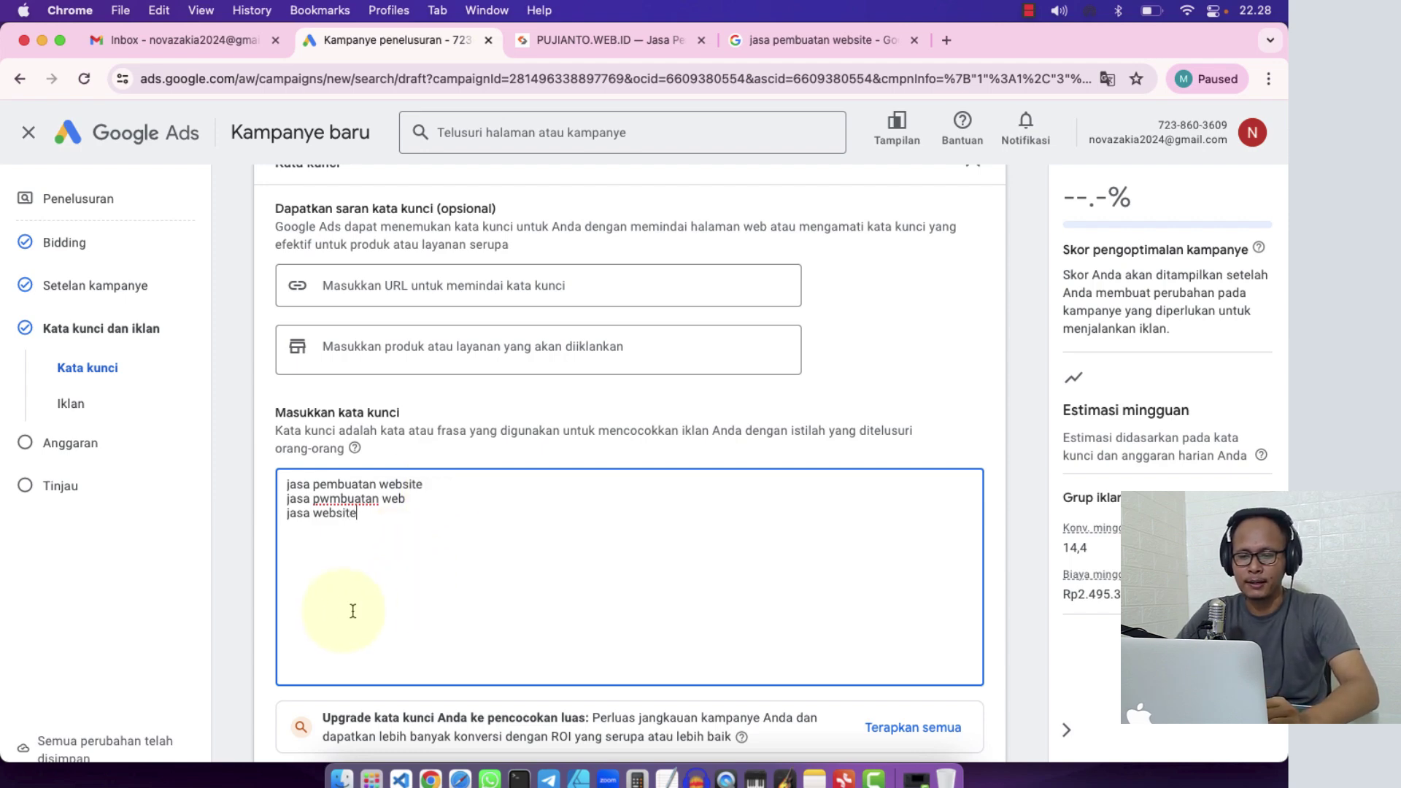
- Correct the misspelled word pwmbuatan to pembuatan in the second keyword of the list
scroll(353, 611, "down", 3)
scroll(339, 615, "up", 2)
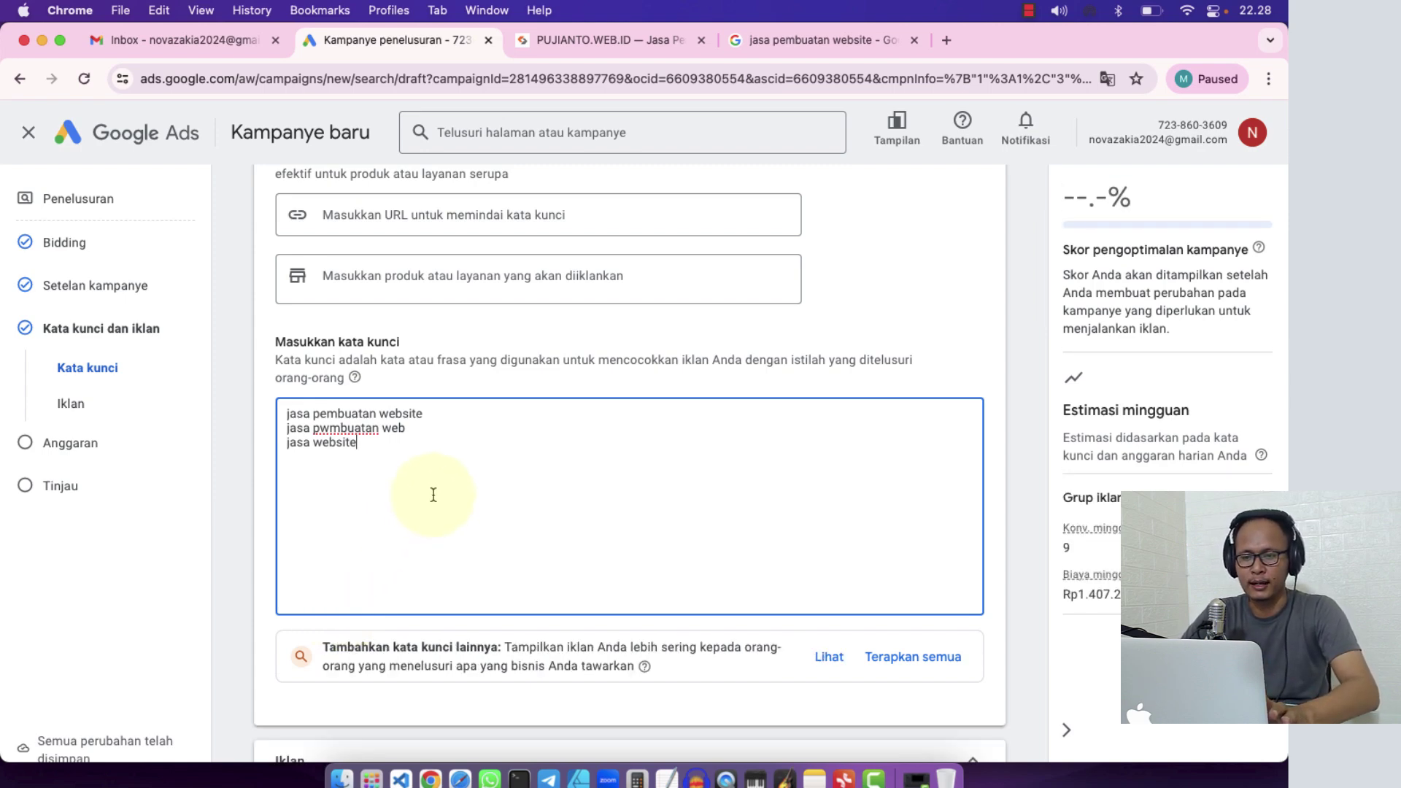
scroll(434, 494, "up", 2)
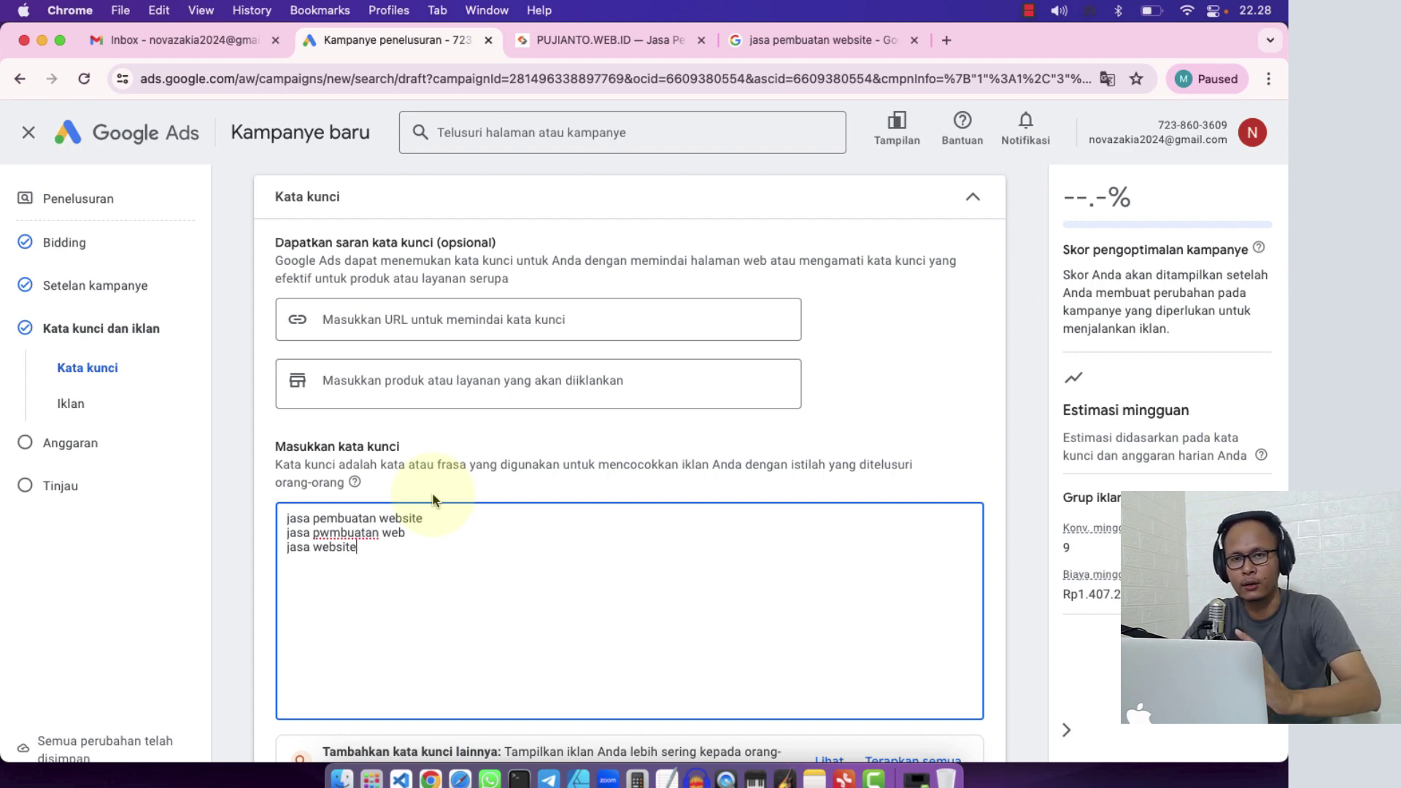
scroll(433, 501, "down", 5)
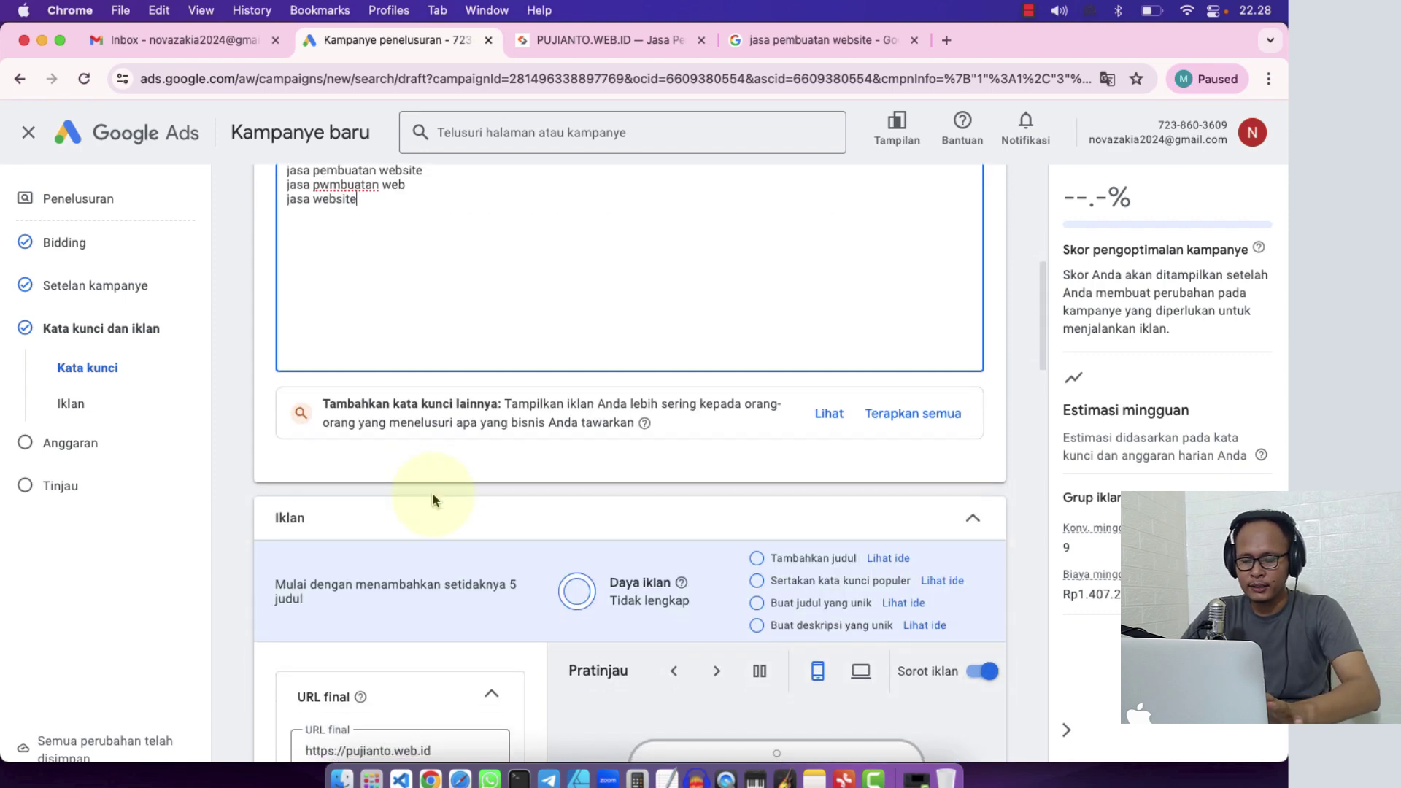
left_click(244, 369)
scroll(256, 364, "up", 2)
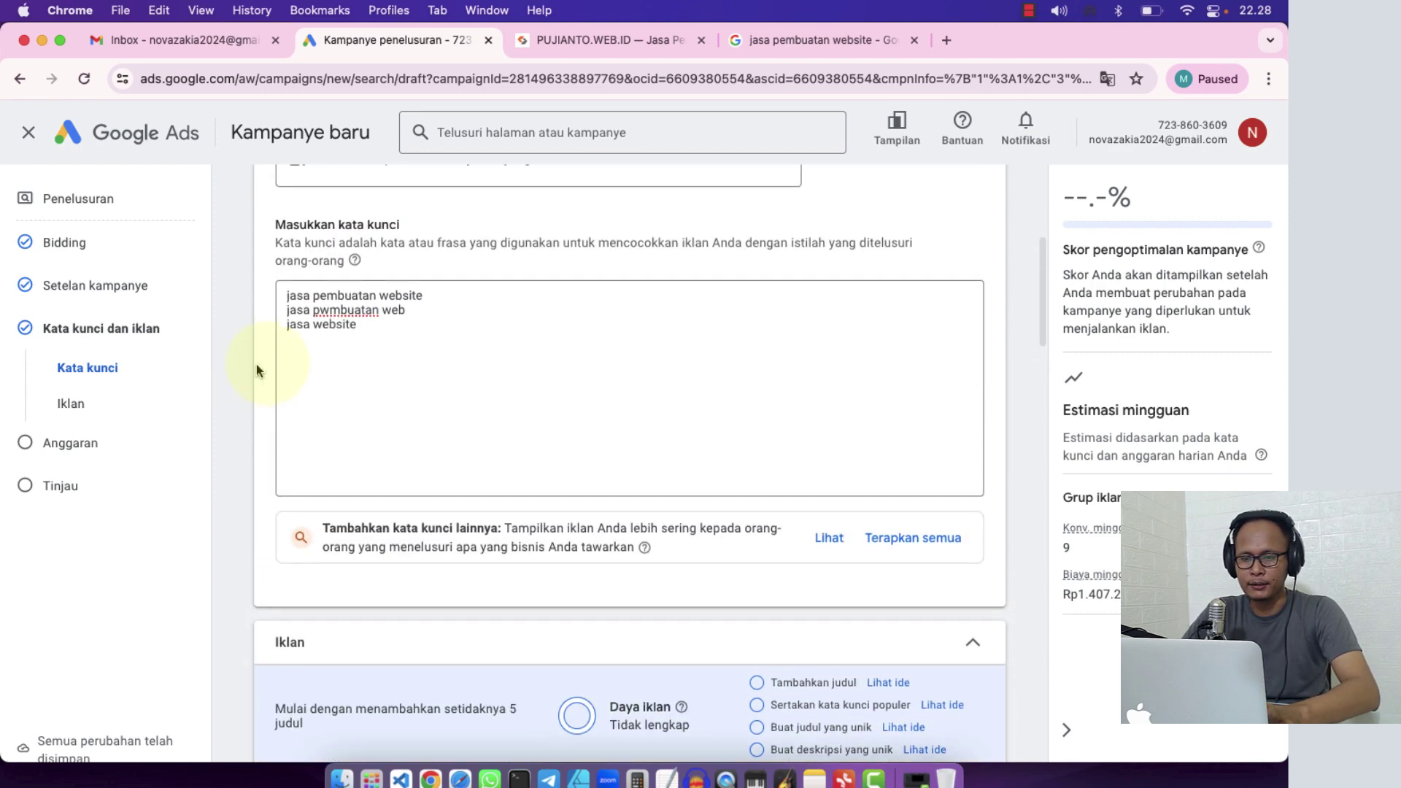
left_click(331, 313)
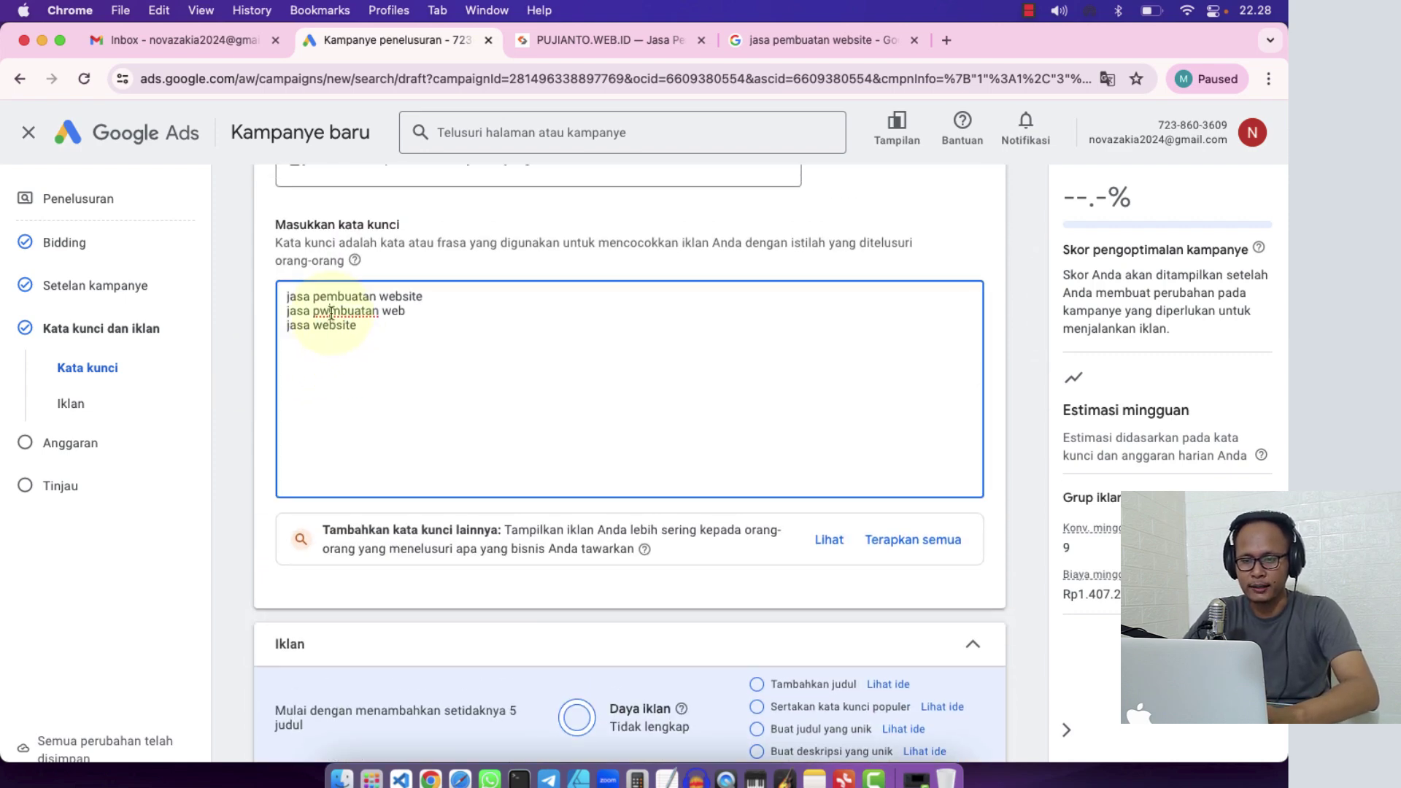
key("BackSpace")
type("e")
left_click(257, 459)
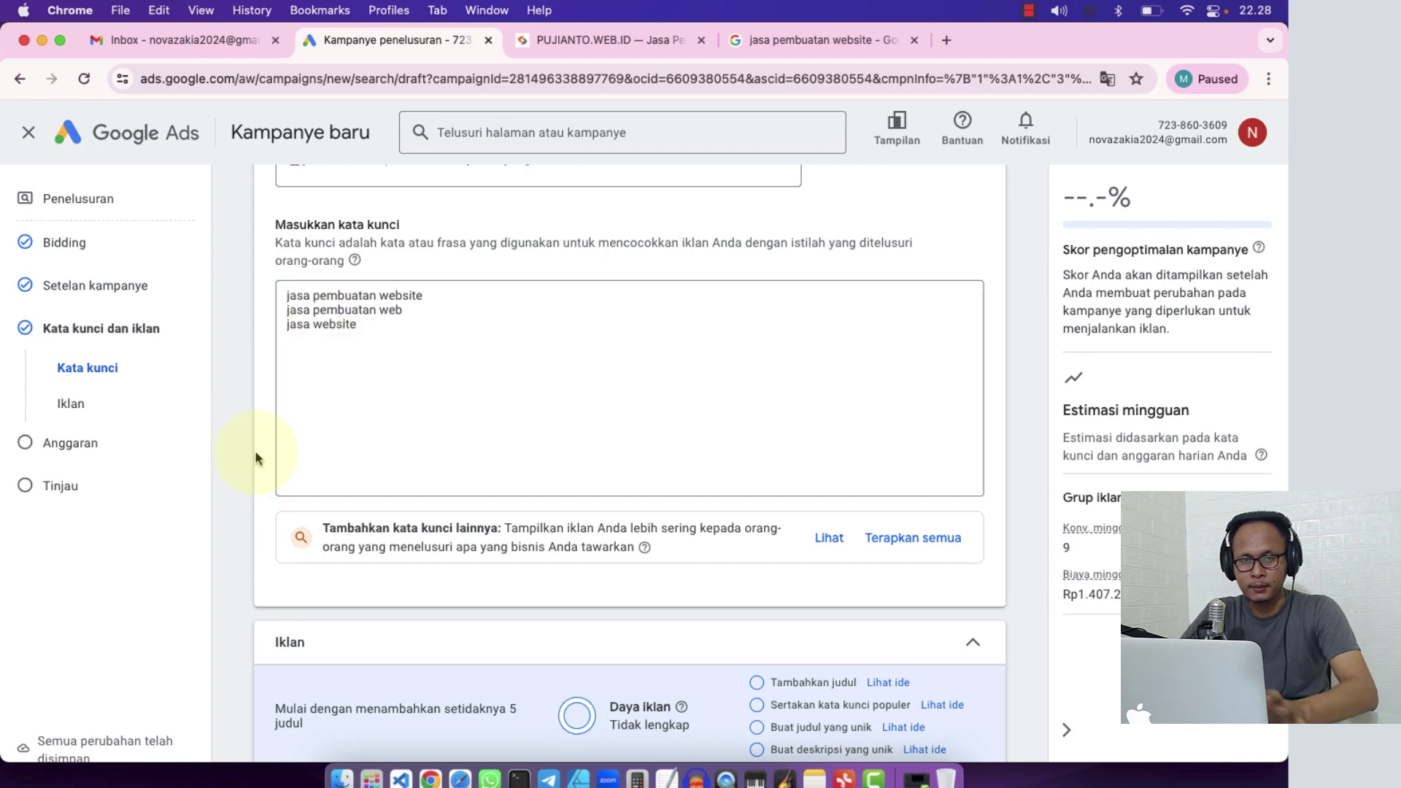
scroll(257, 459, "down", 5)
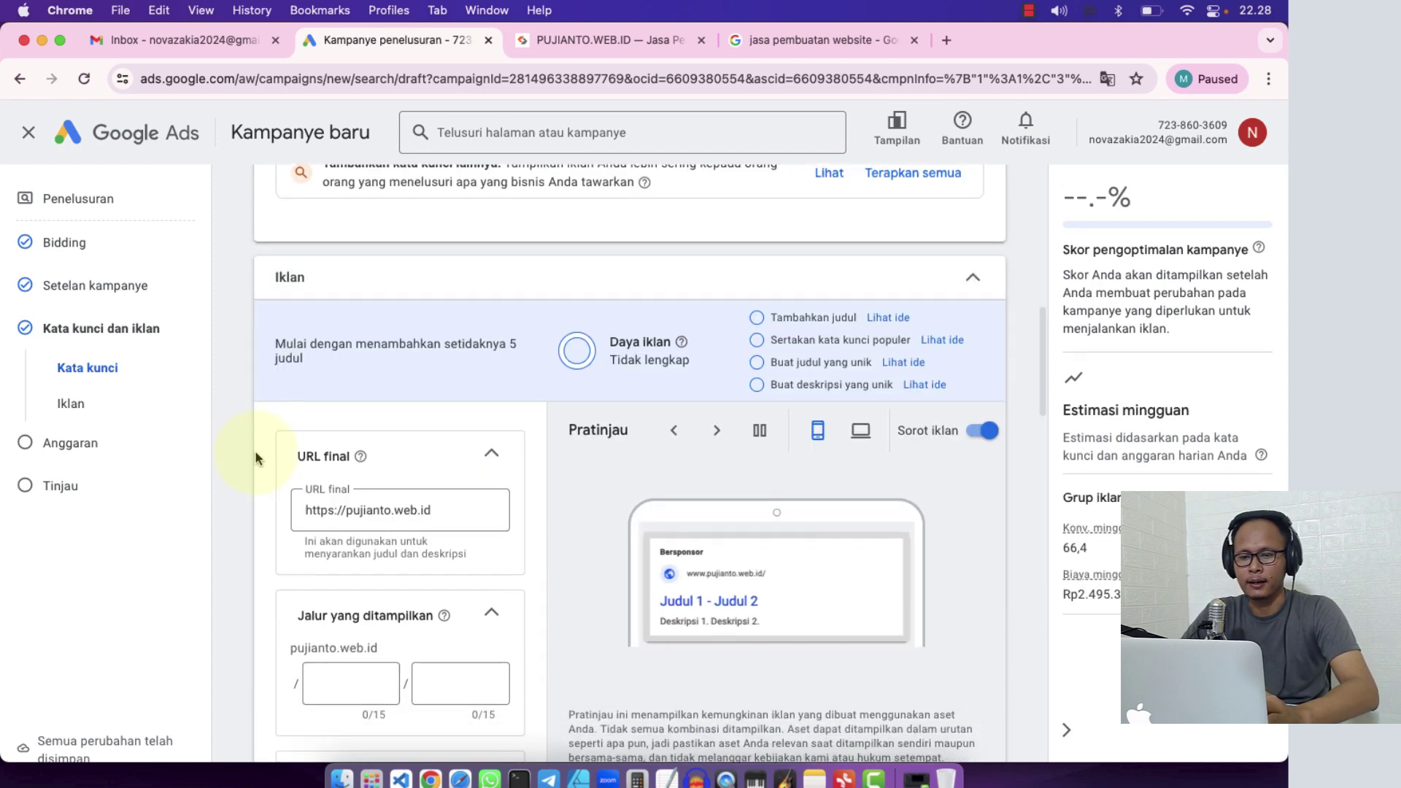
scroll(256, 457, "down", 4)
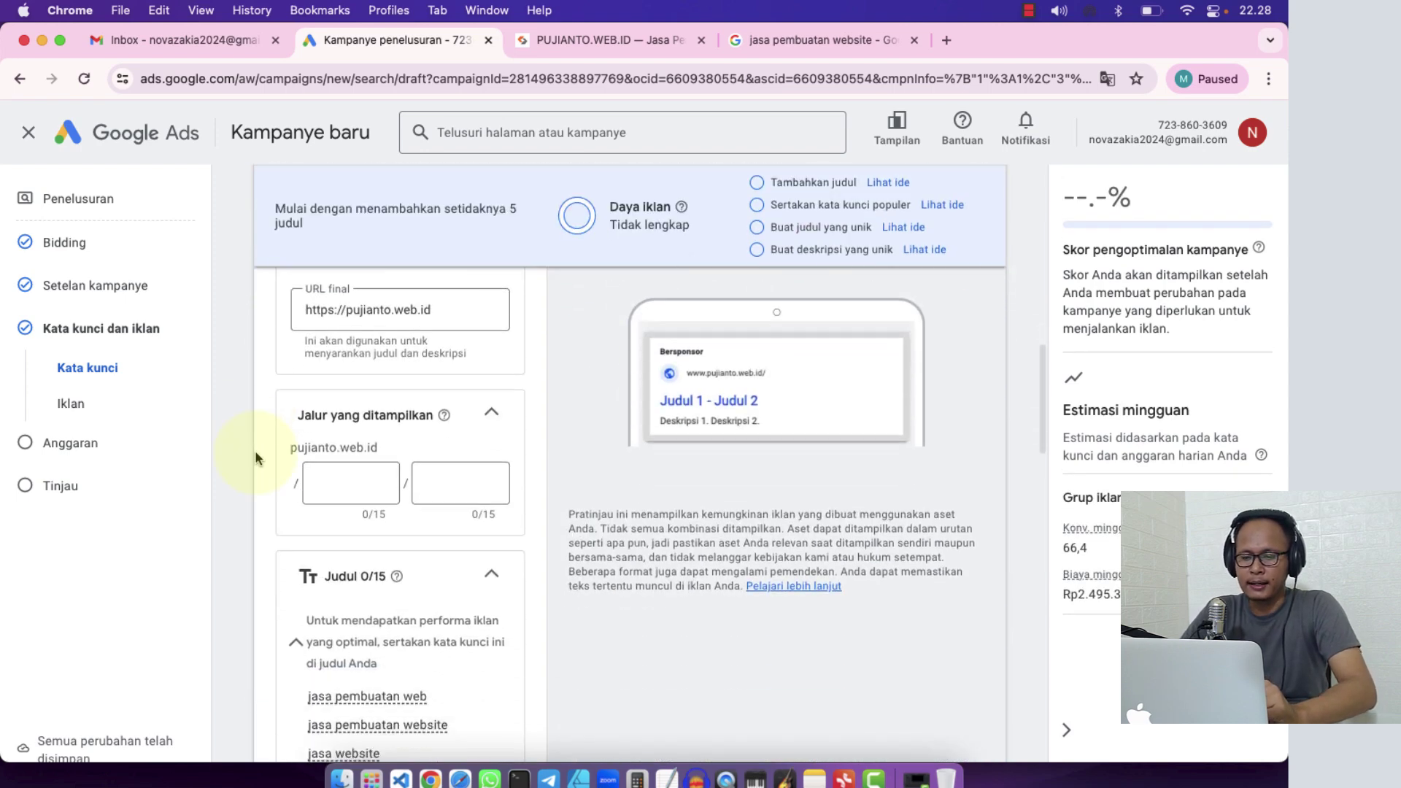
scroll(255, 459, "up", 1)
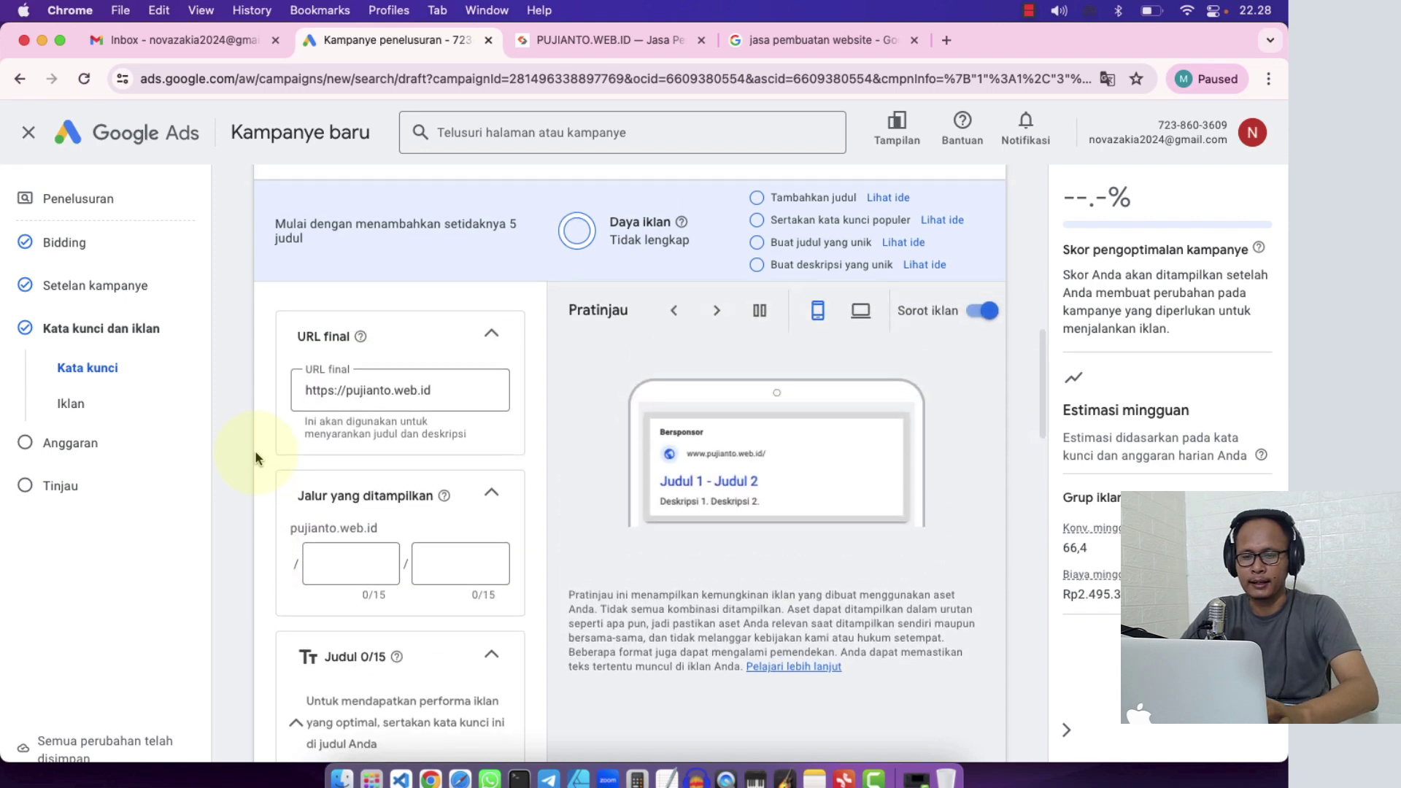
scroll(256, 458, "up", 1)
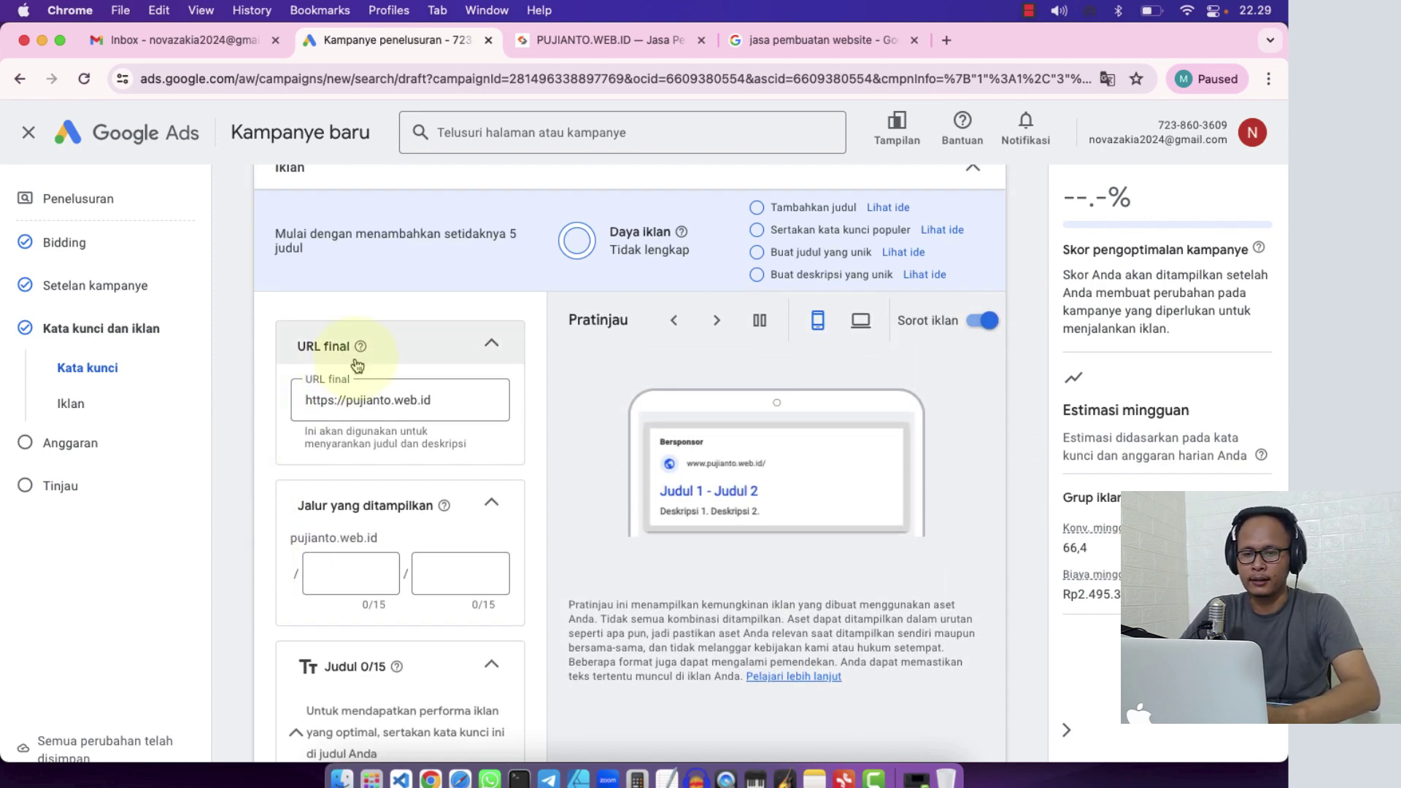
left_click(451, 400)
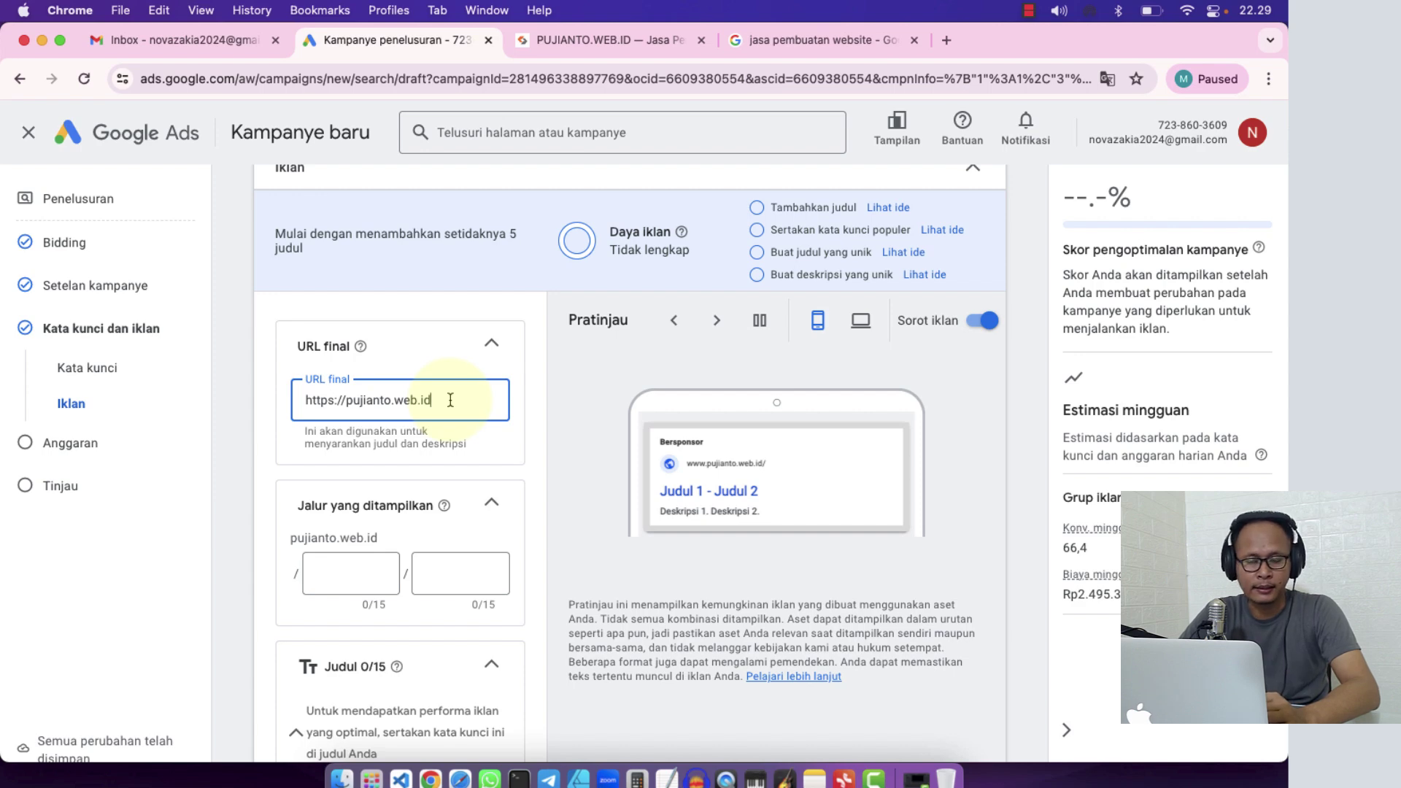
left_click_drag(450, 400, 282, 400)
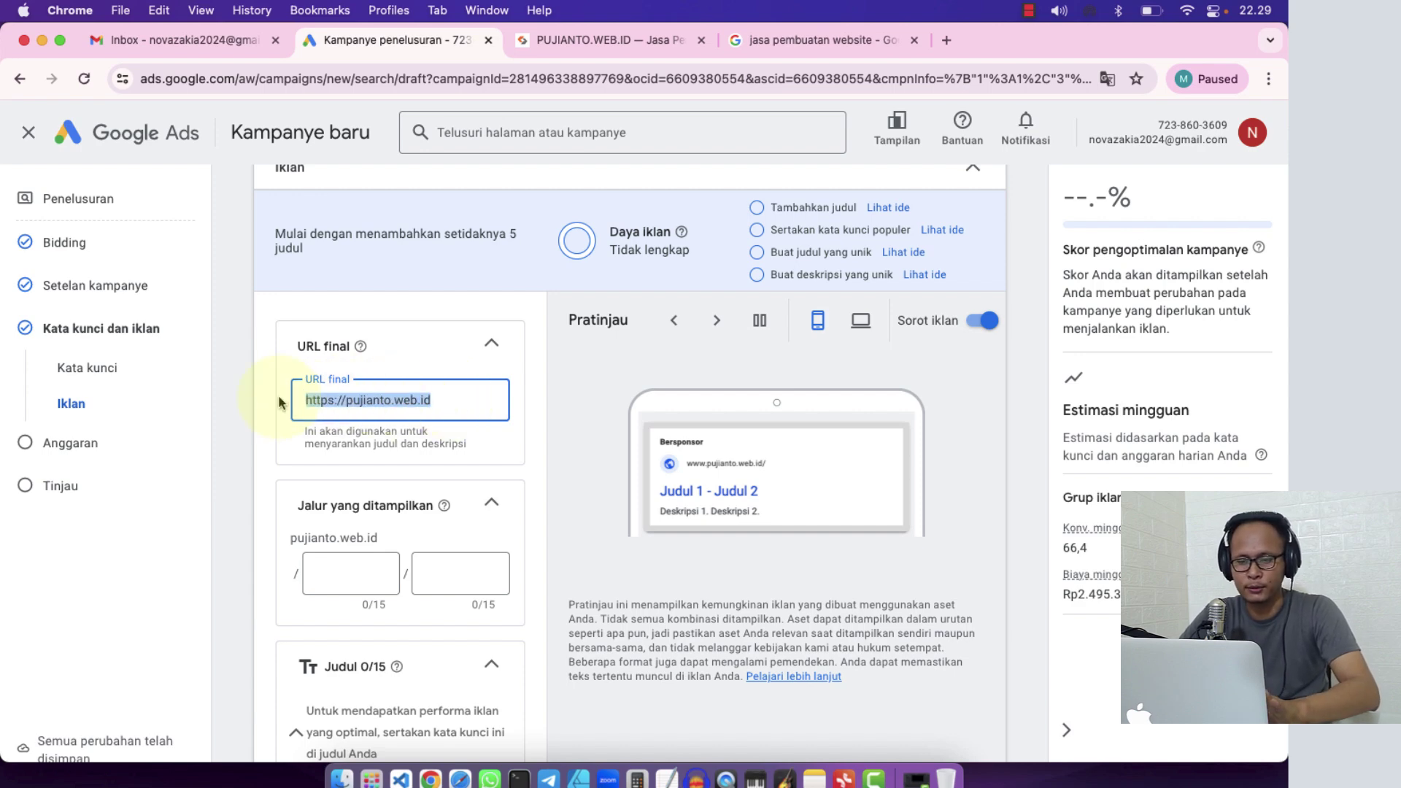
left_click(265, 489)
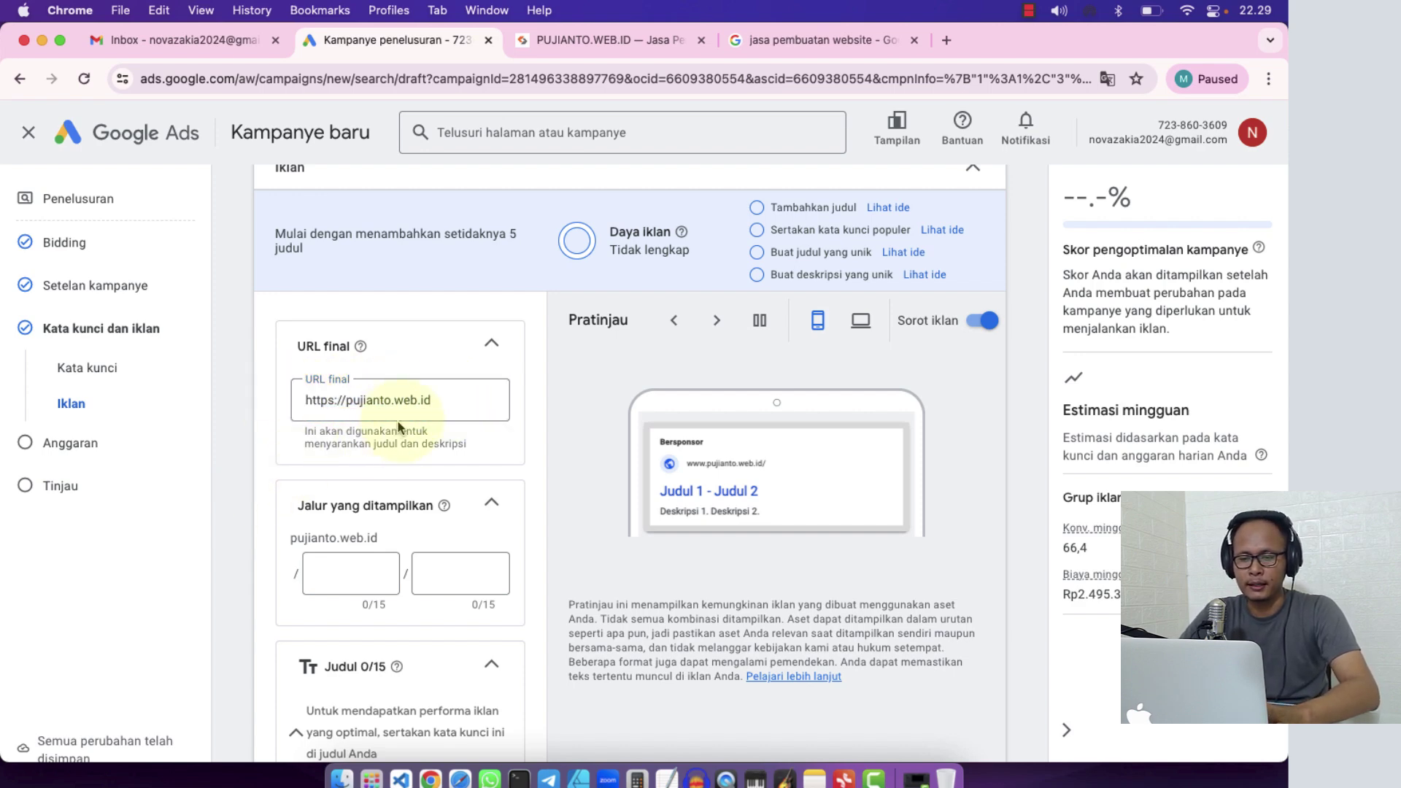
left_click(440, 401)
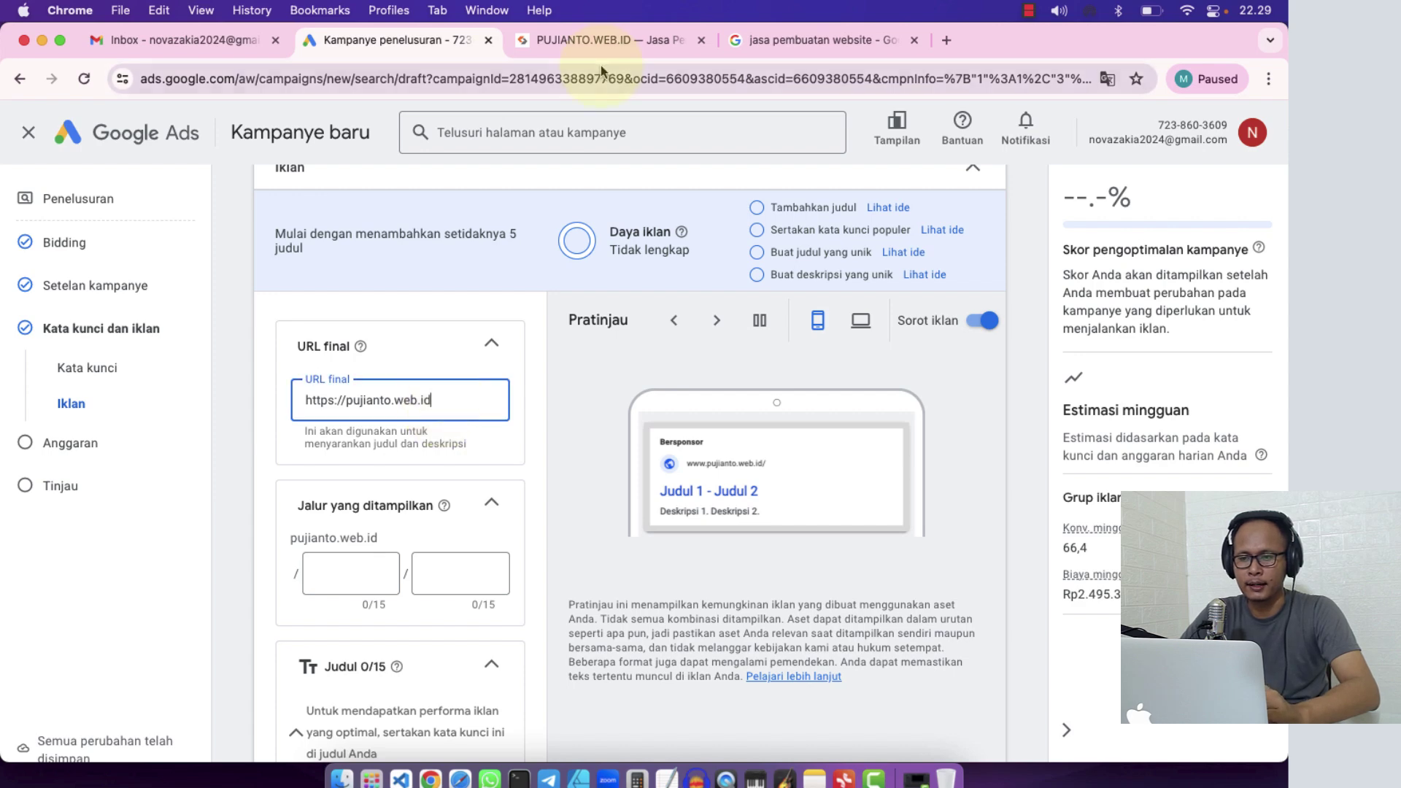
left_click(584, 39)
scroll(429, 303, "up", 5)
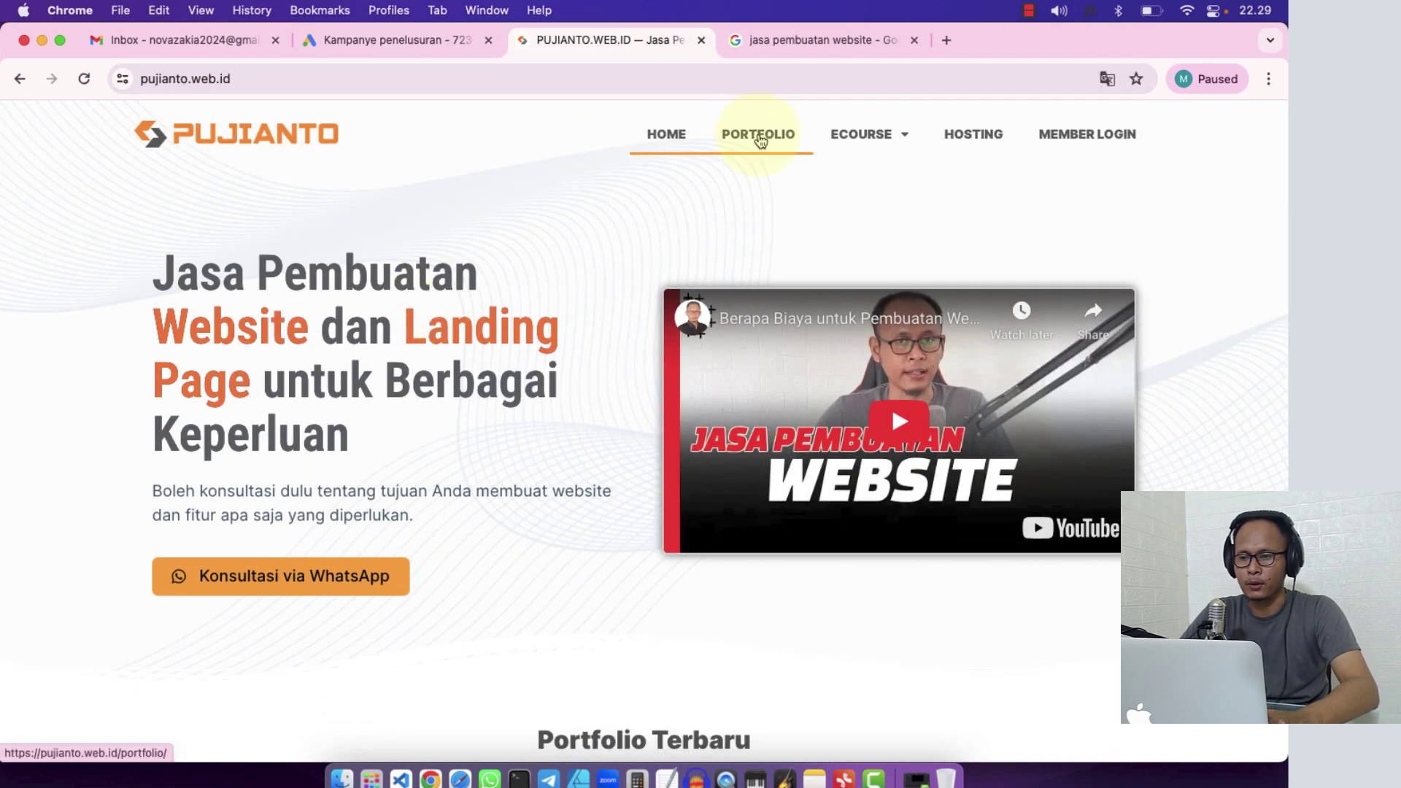
left_click(762, 141)
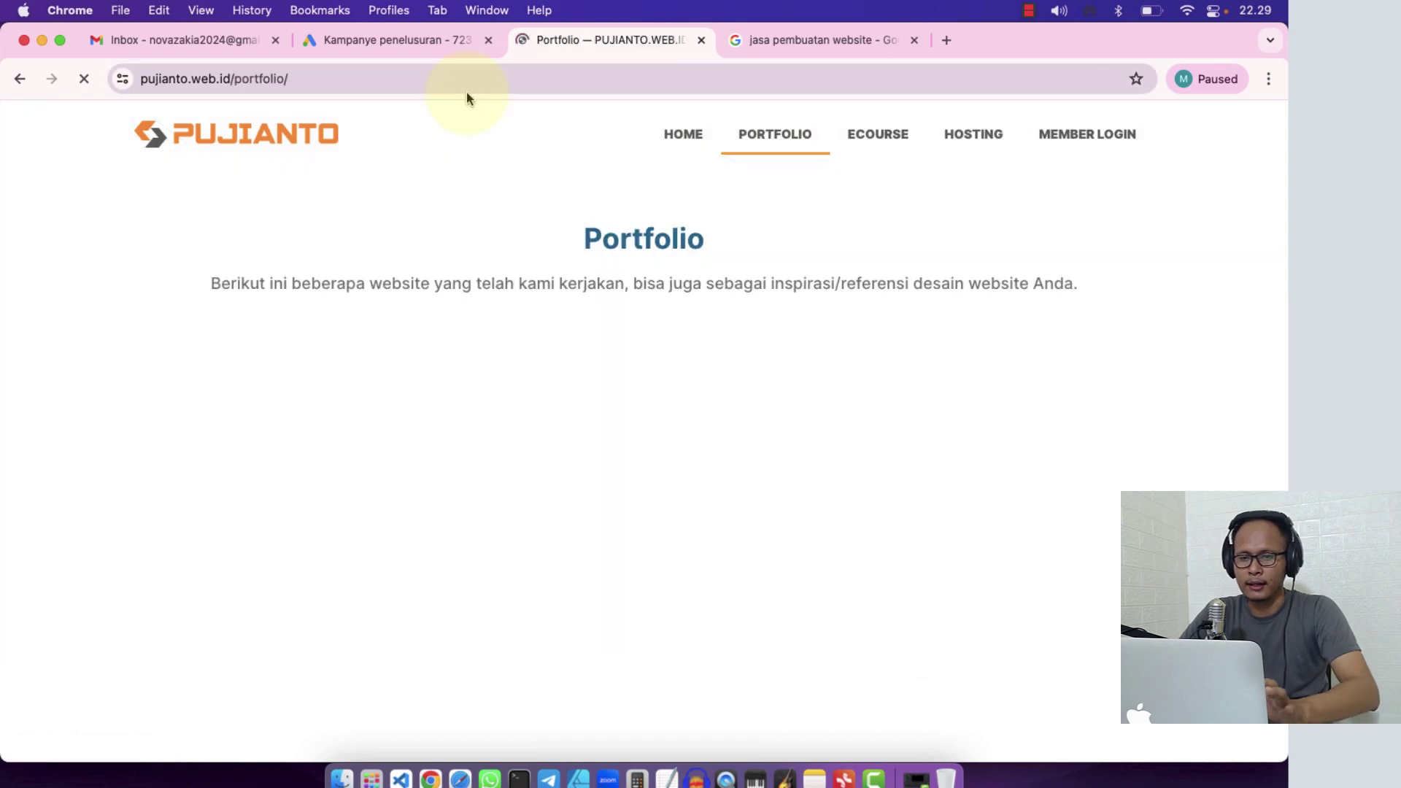
left_click(373, 78)
key("super+c")
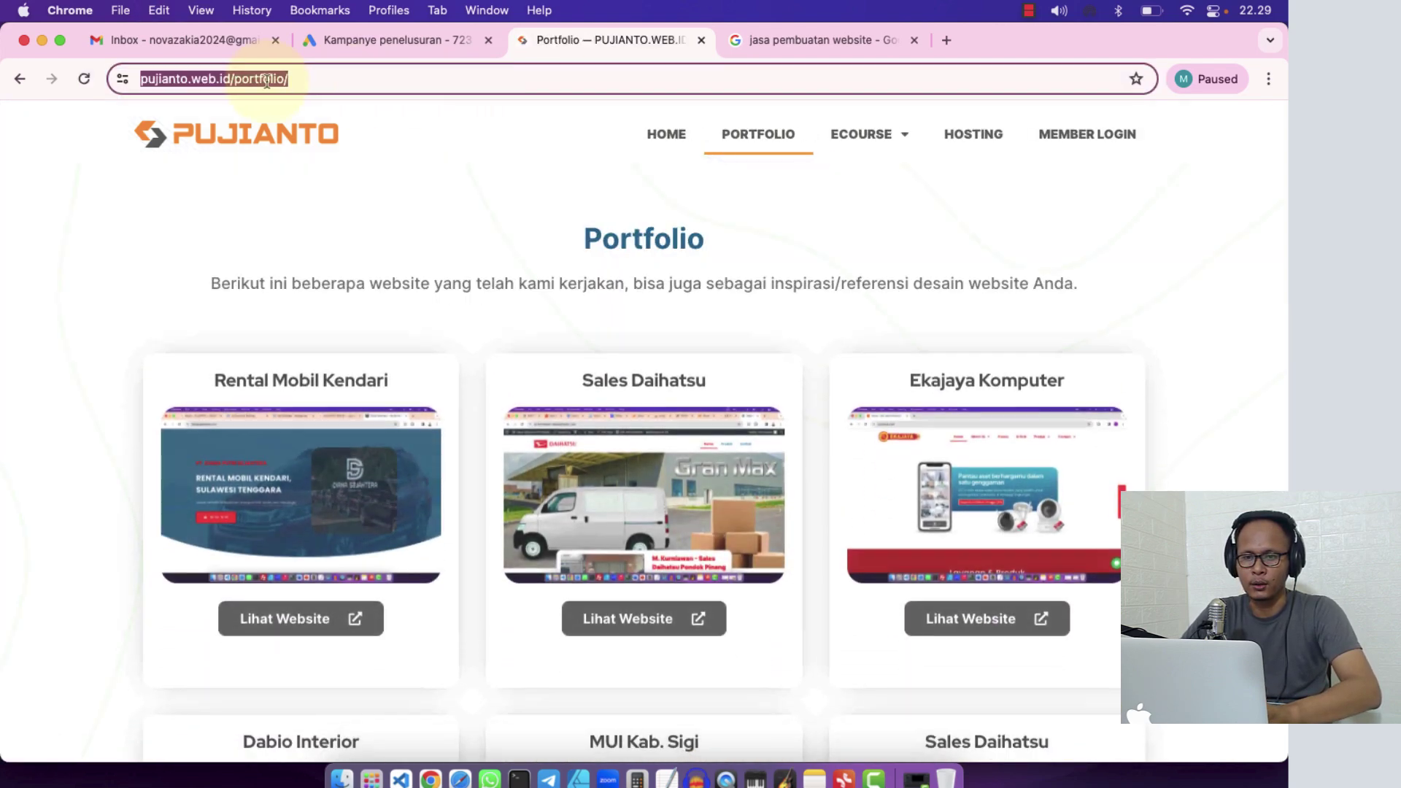
left_click(389, 46)
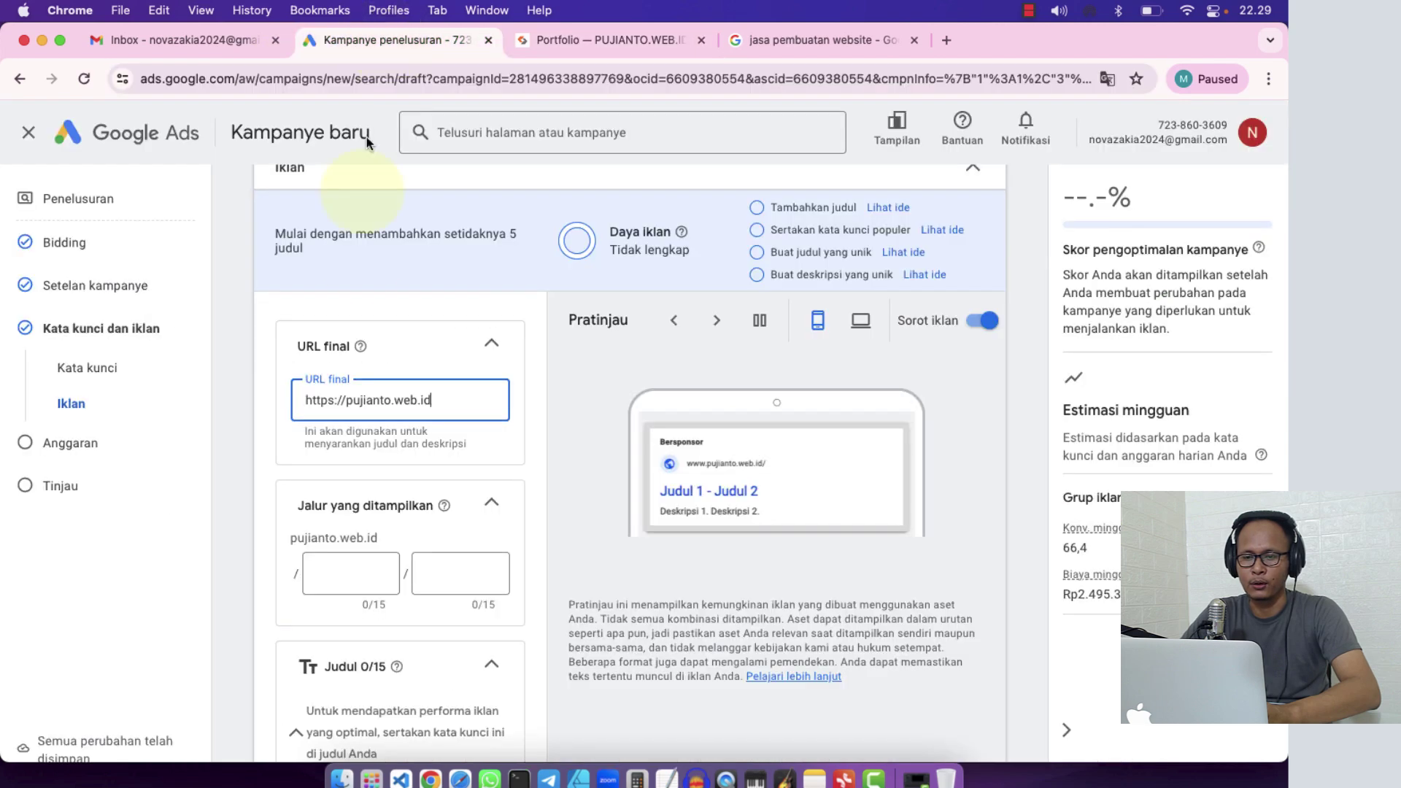
triple_click(447, 394)
key("super+v")
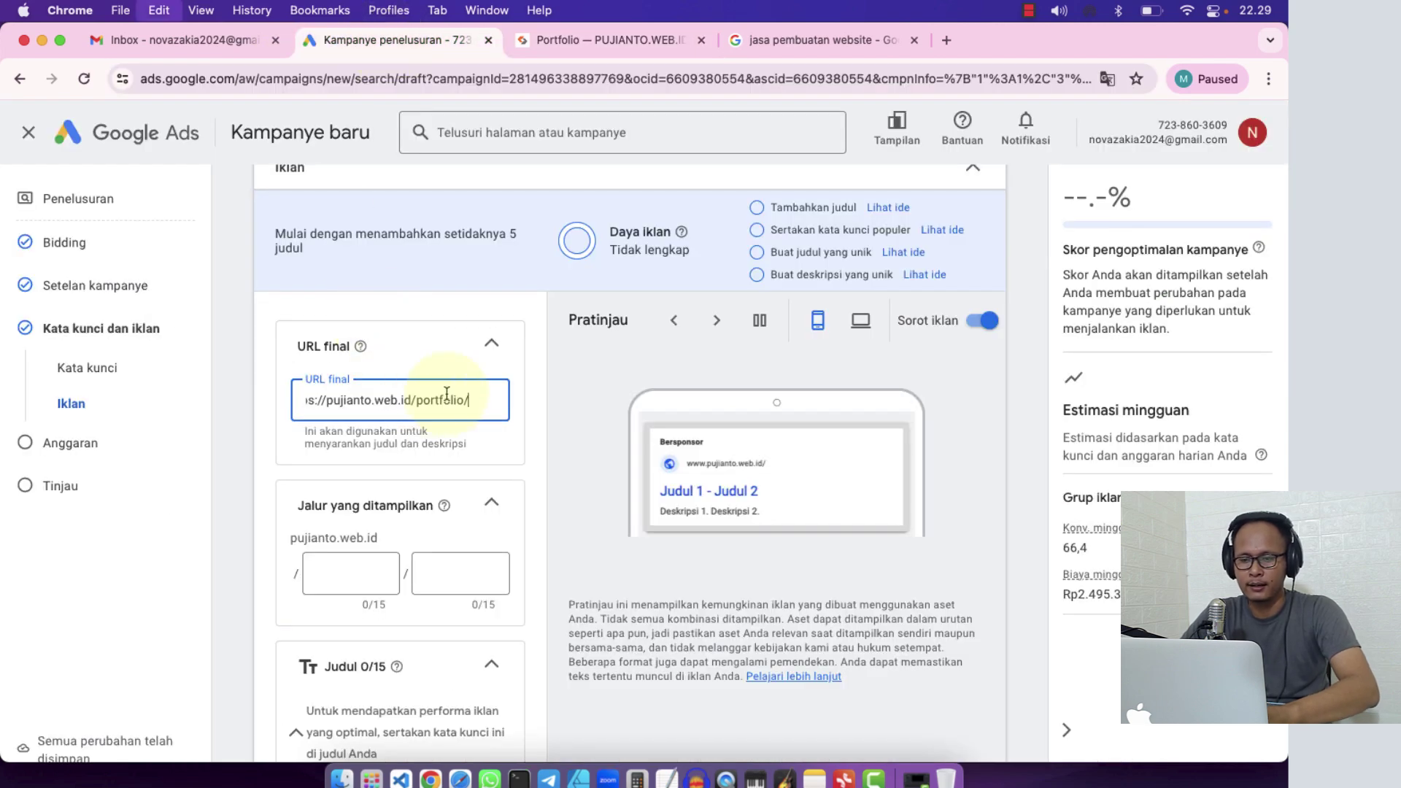
- Look through the website's portfolio page used as the ad's landing page and return to the campaign draft
left_click(585, 42)
scroll(443, 639, "down", 5)
scroll(444, 638, "up", 5)
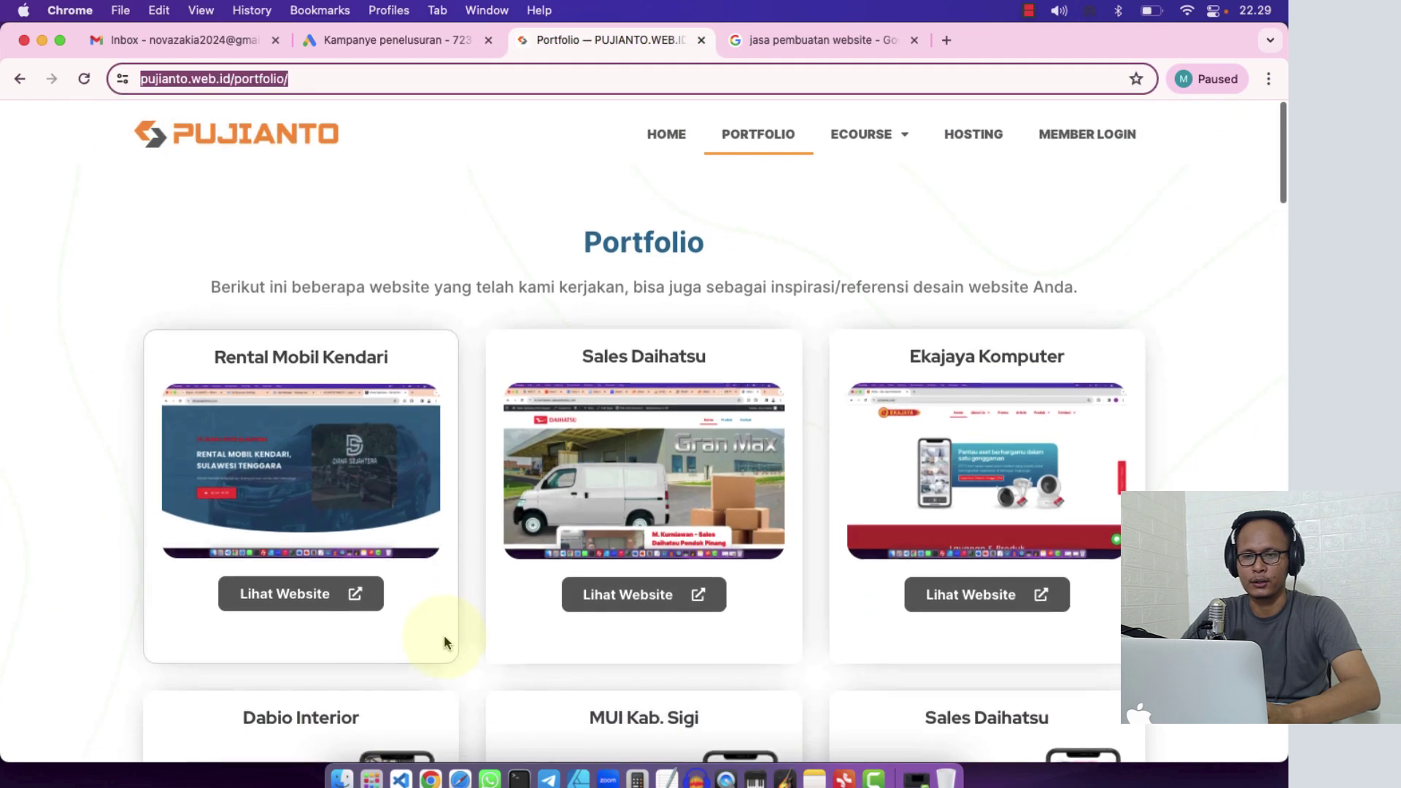
left_click(389, 40)
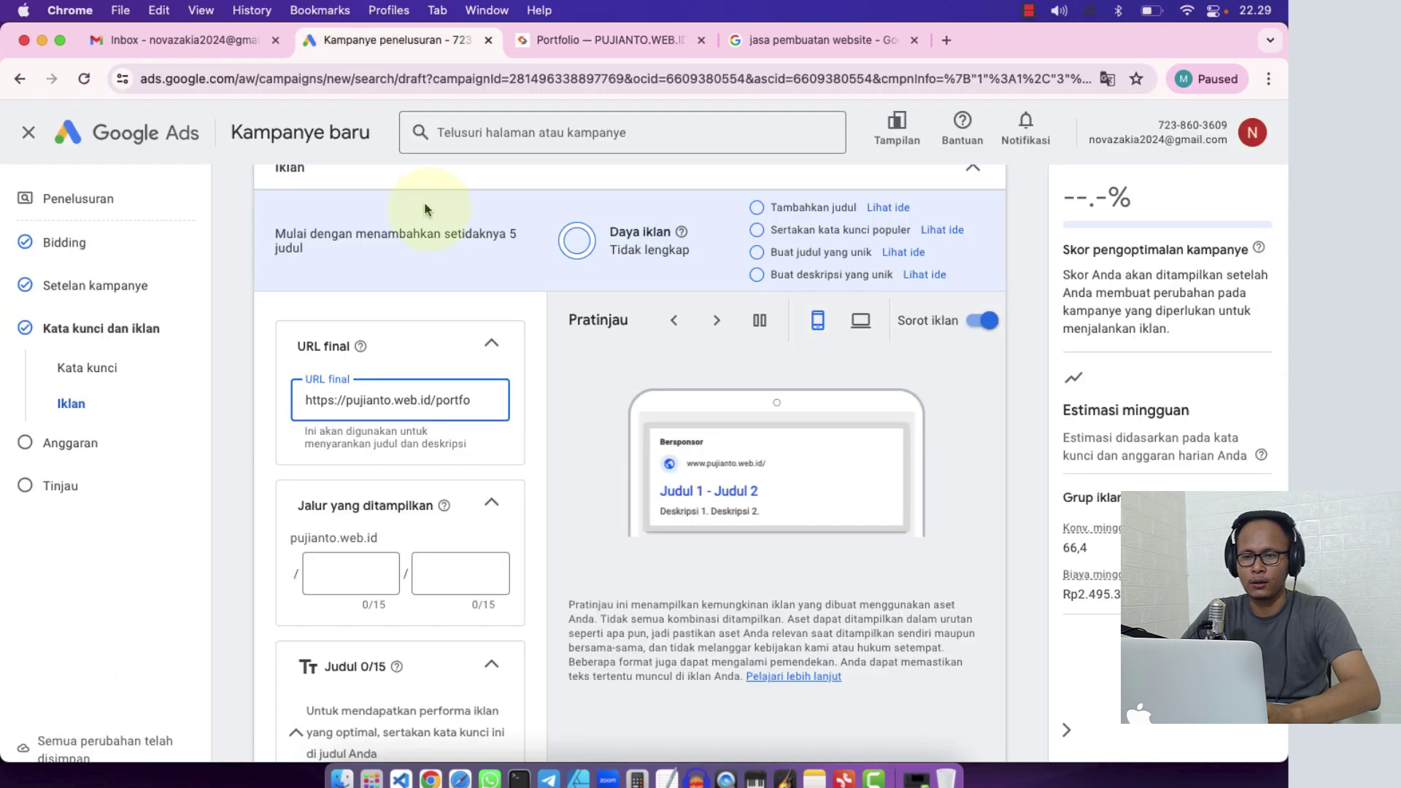
- Open the website's home page, pujianto.web.id, in place of its portfolio page and return to the campaign draft
left_click(597, 43)
left_click(467, 79)
type("pujianto.web.id/portfolio/")
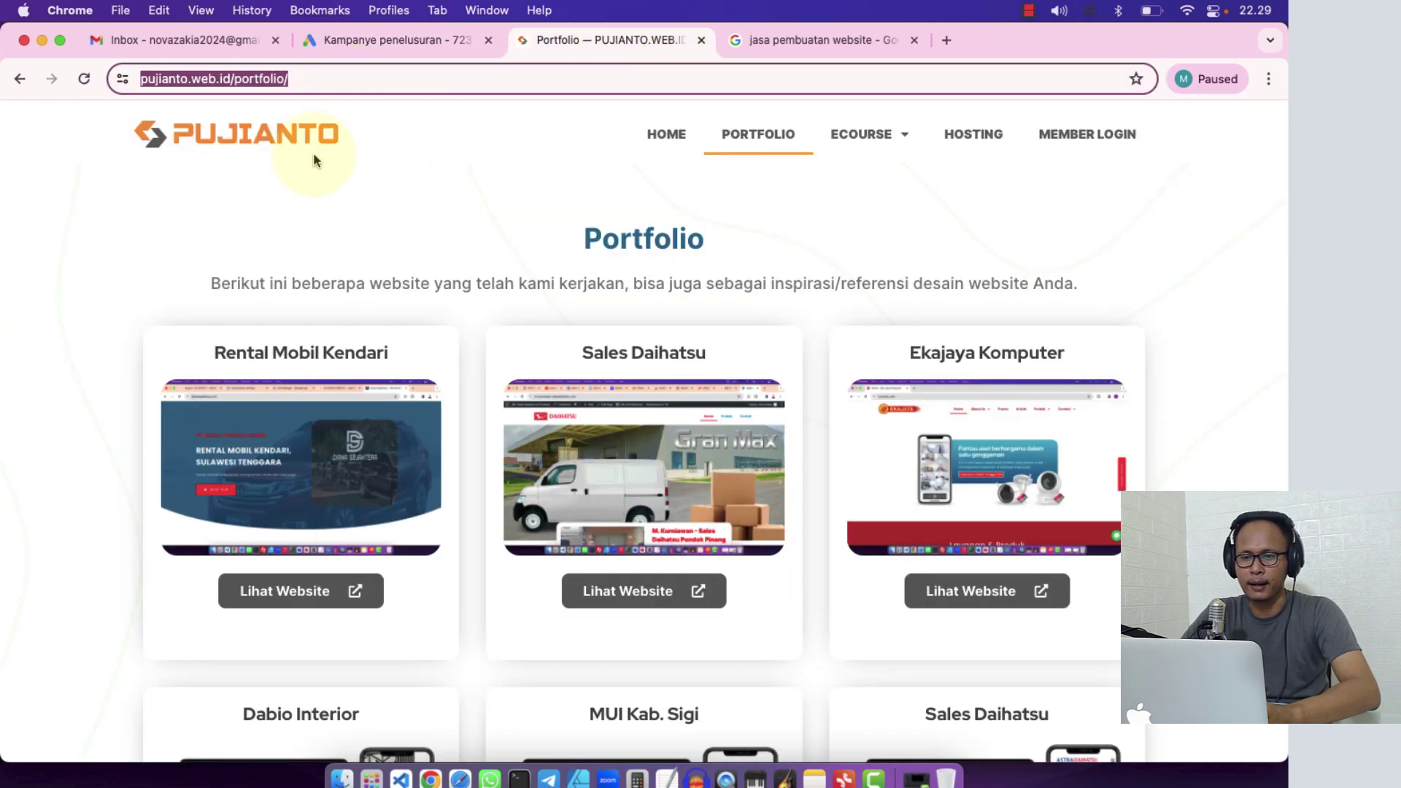
key("Return")
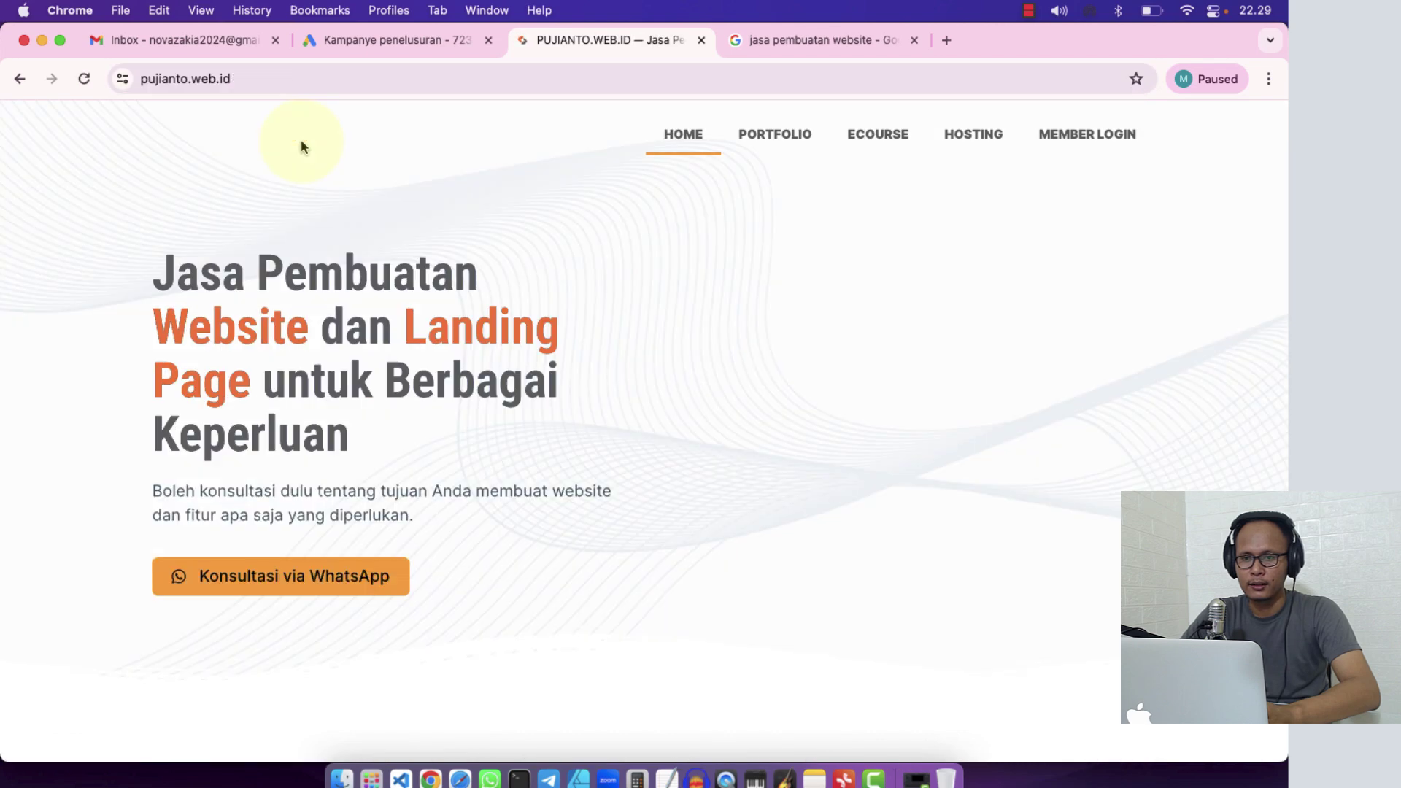
left_click(388, 41)
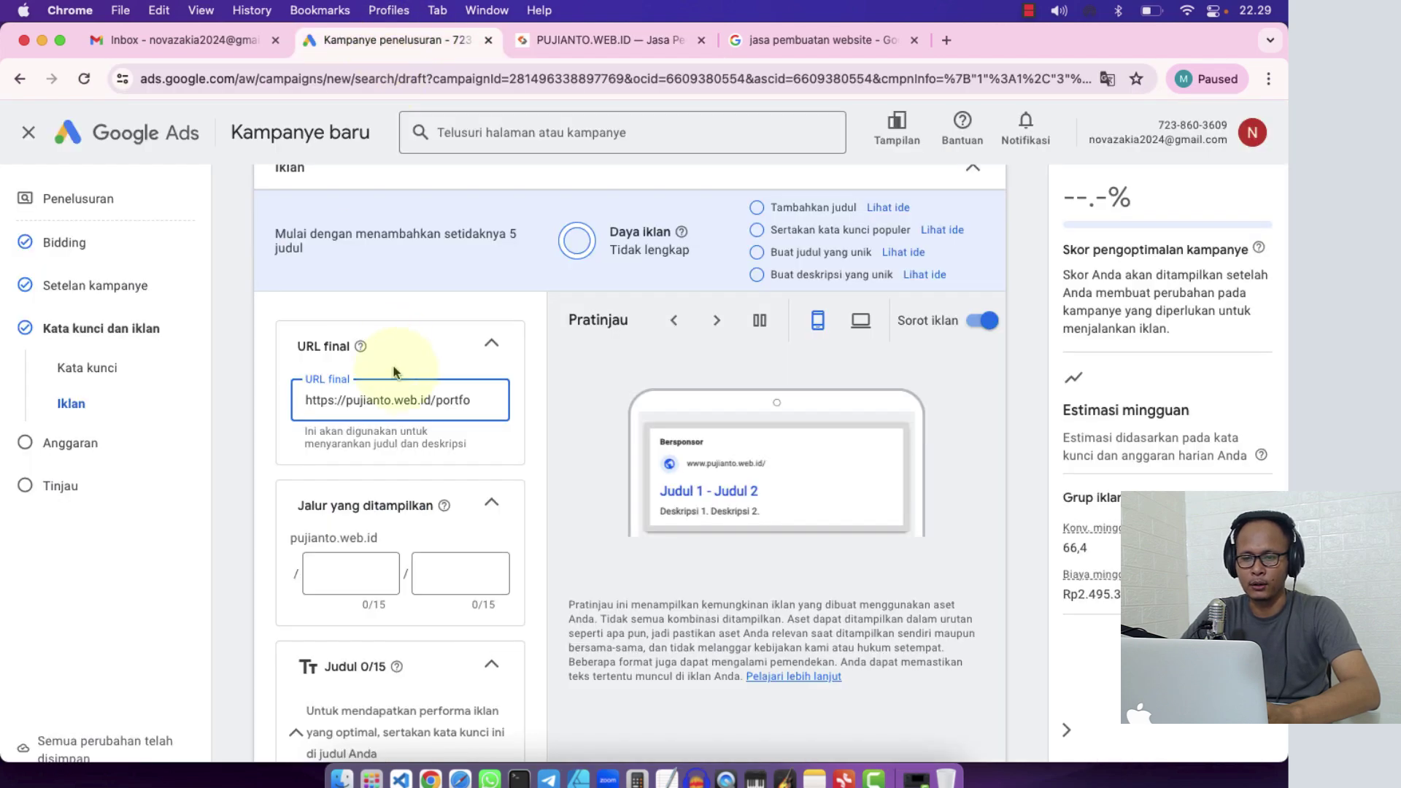
left_click(473, 402)
type("lio/")
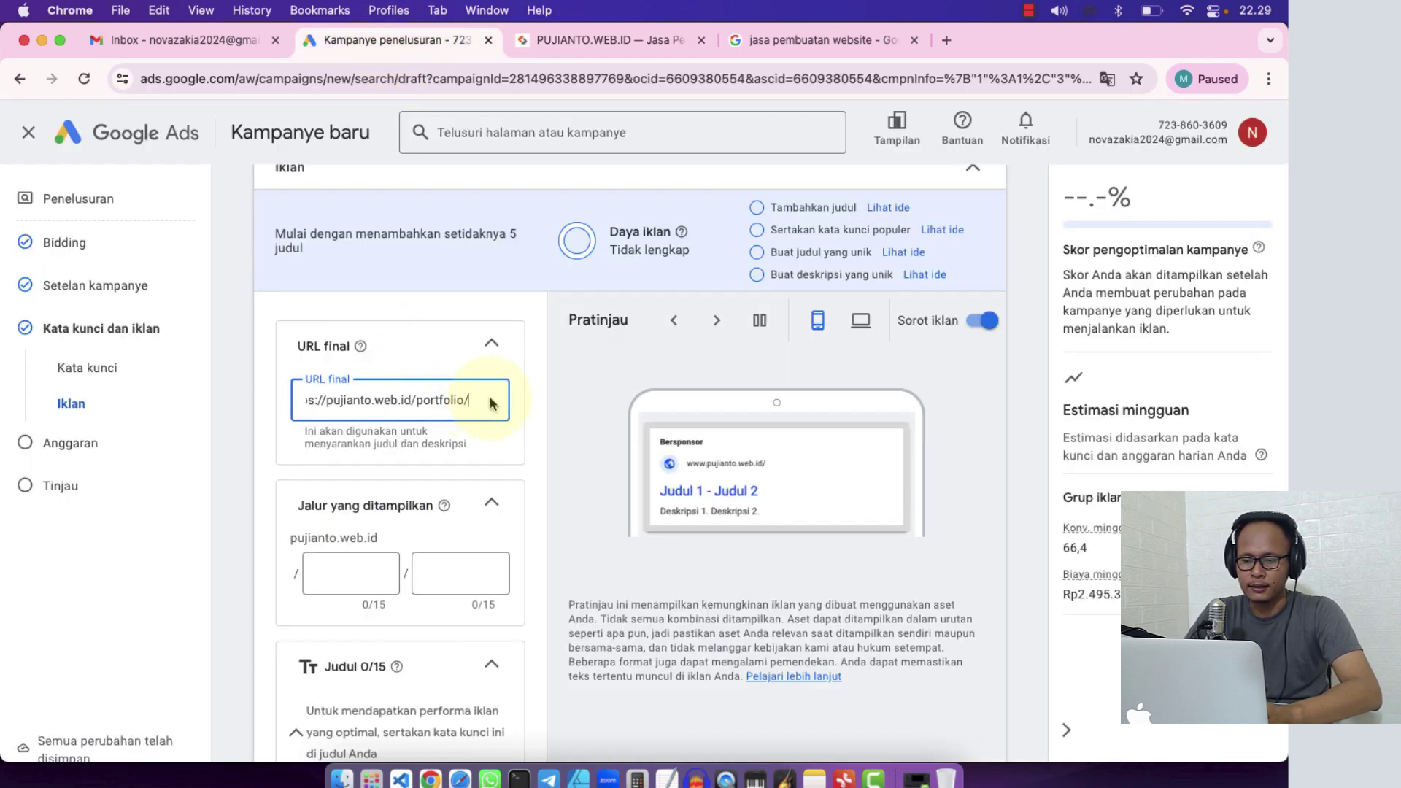
key("BackSpace")
key("BackSpace")
key("BackSpace")
key("BackSpace")
key("BackSpace")
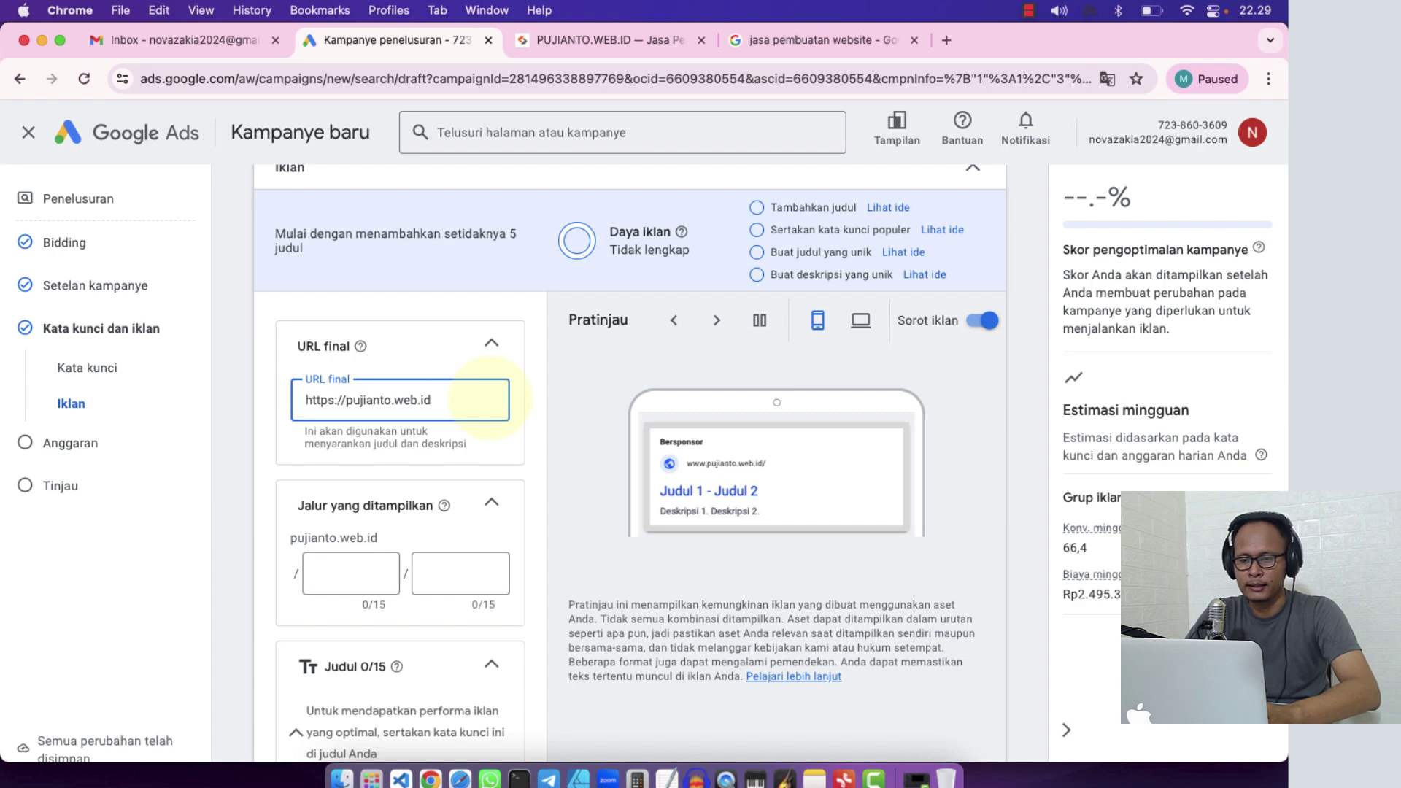
left_click(248, 495)
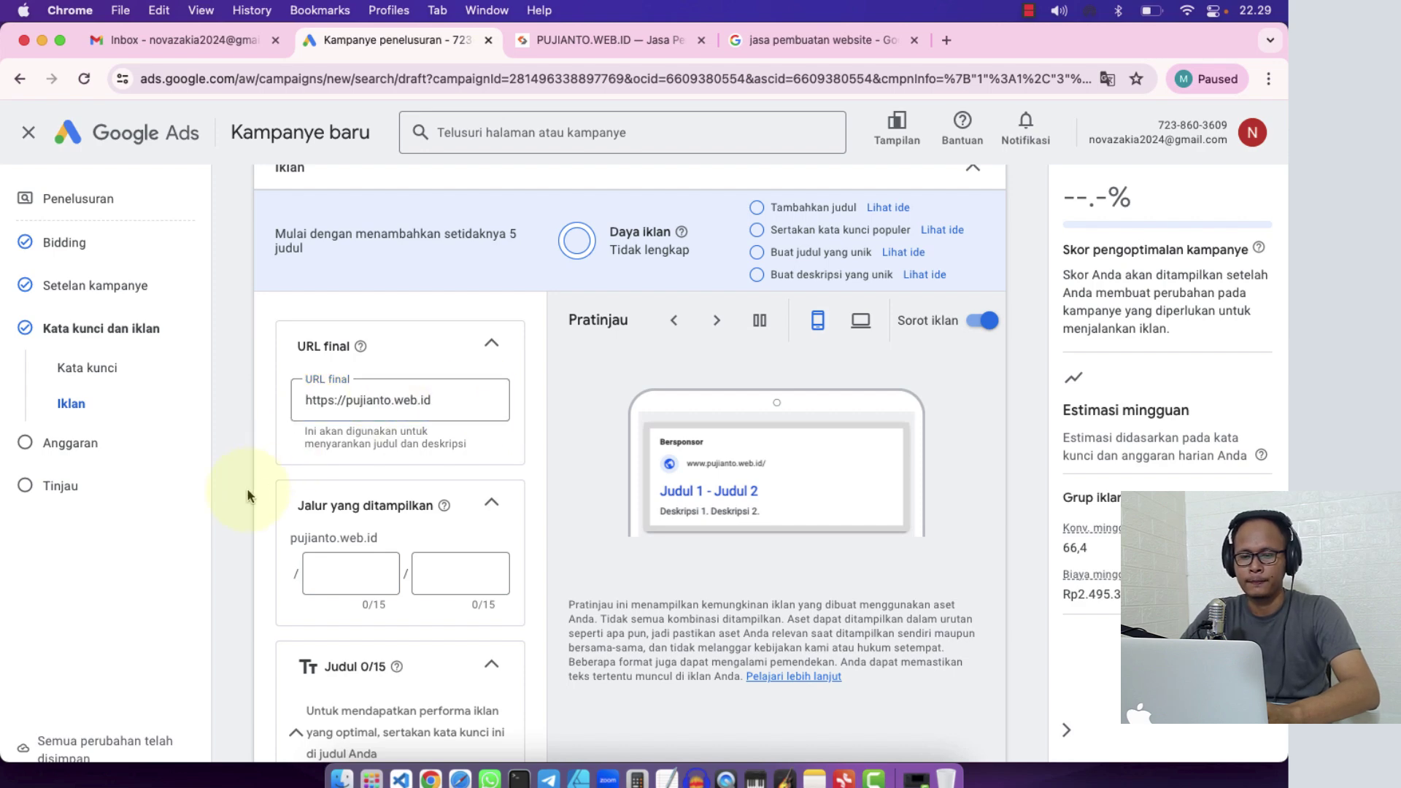
- Look through the ad's display path, headline and description fields, including the suggested keywords above the headlines
scroll(248, 494, "down", 4)
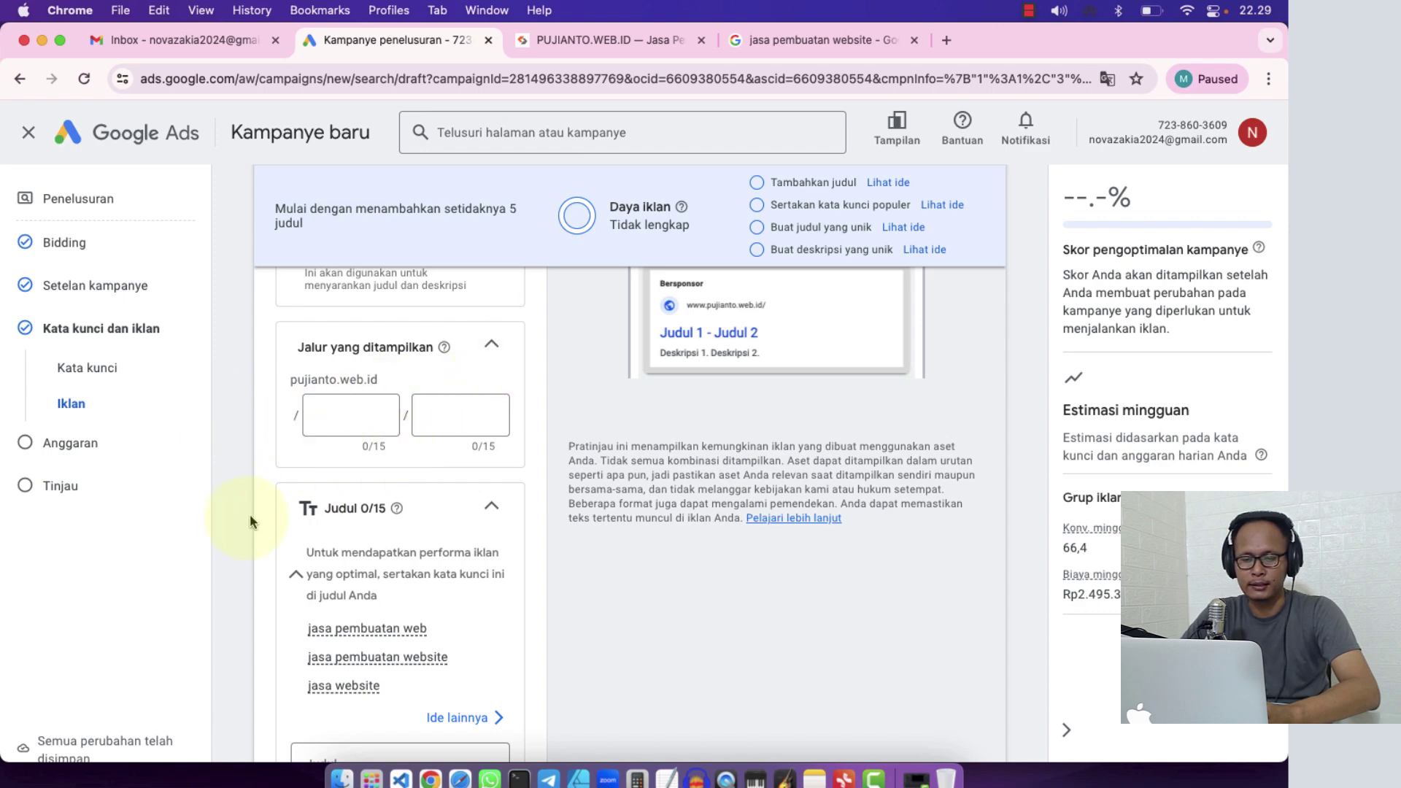
scroll(232, 536, "down", 5)
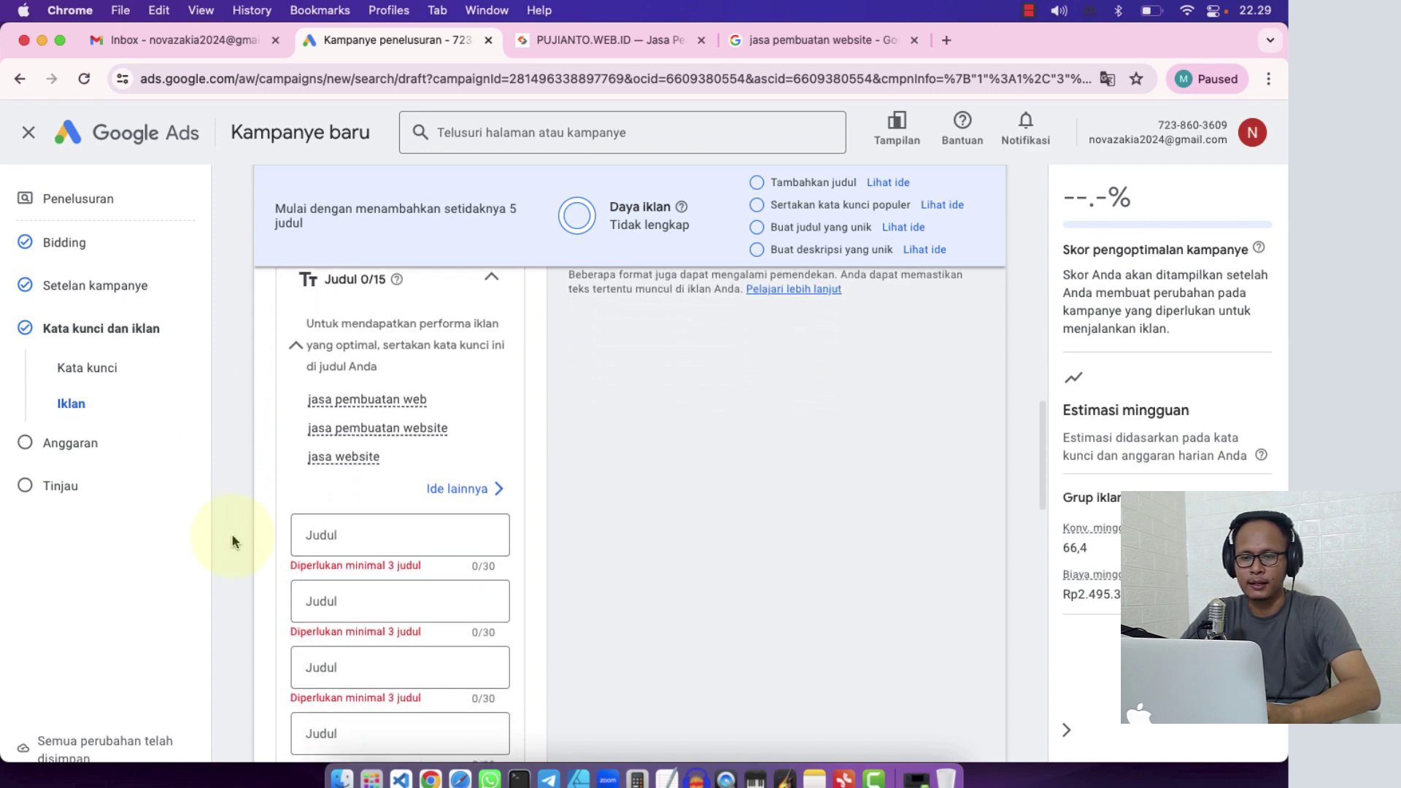
scroll(232, 536, "down", 3)
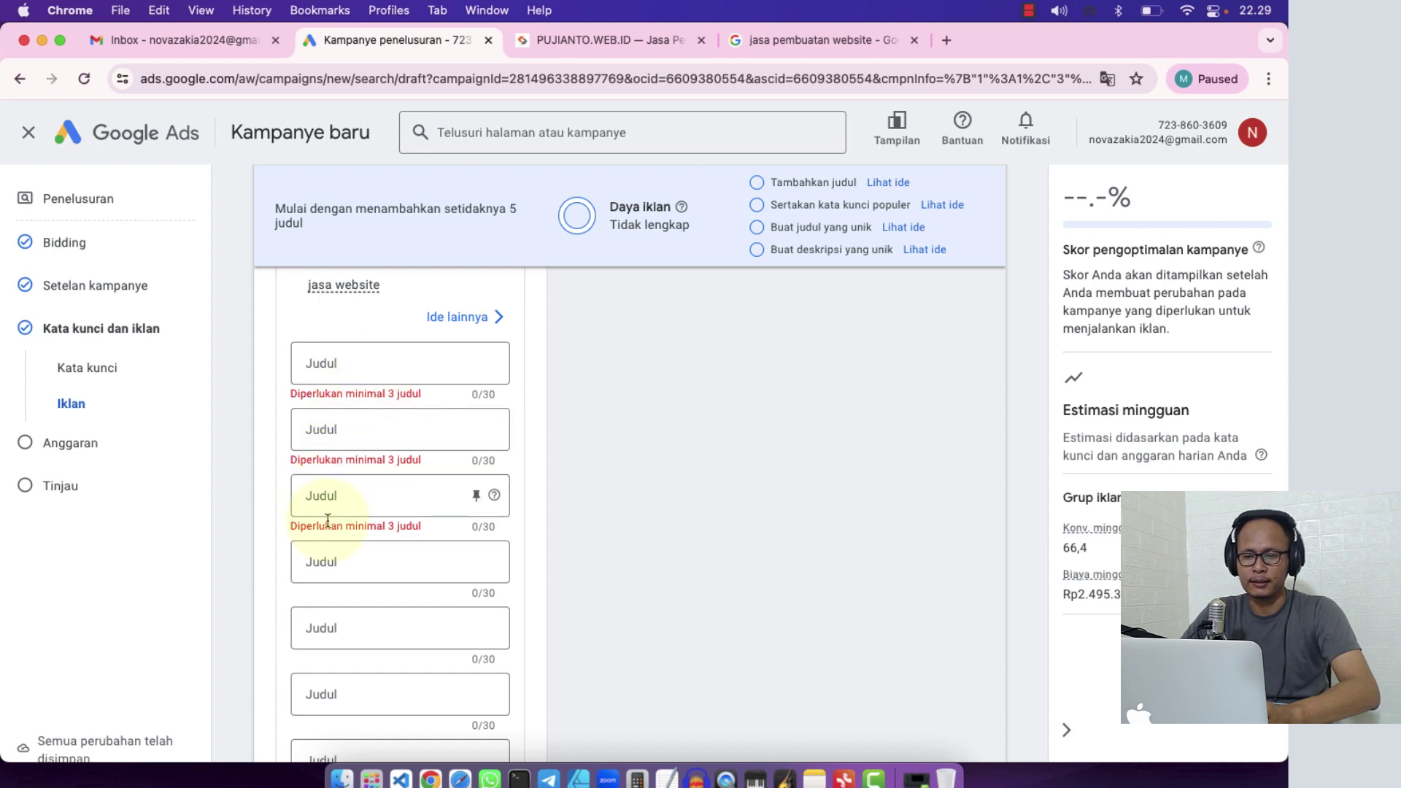
scroll(304, 584, "down", 15)
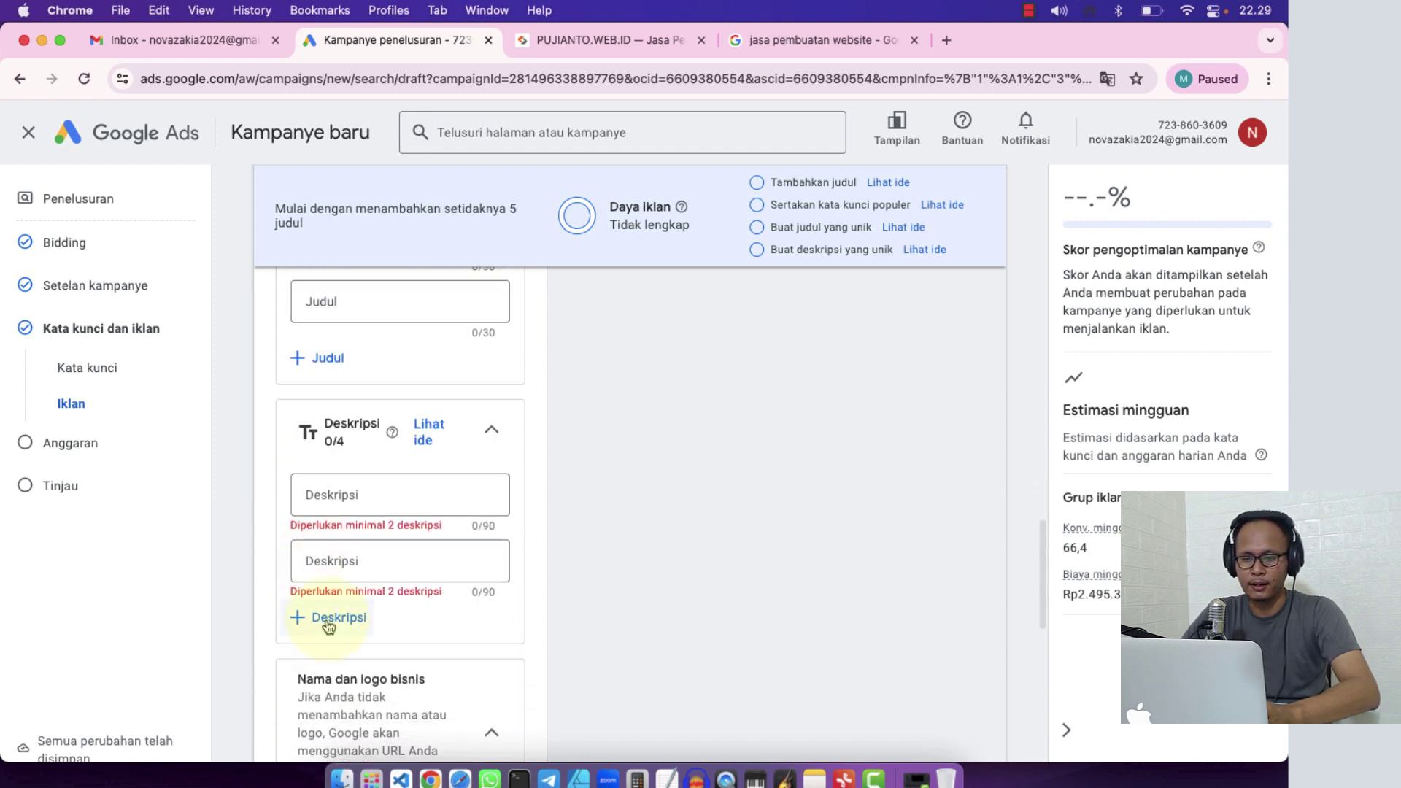
scroll(301, 520, "up", 1)
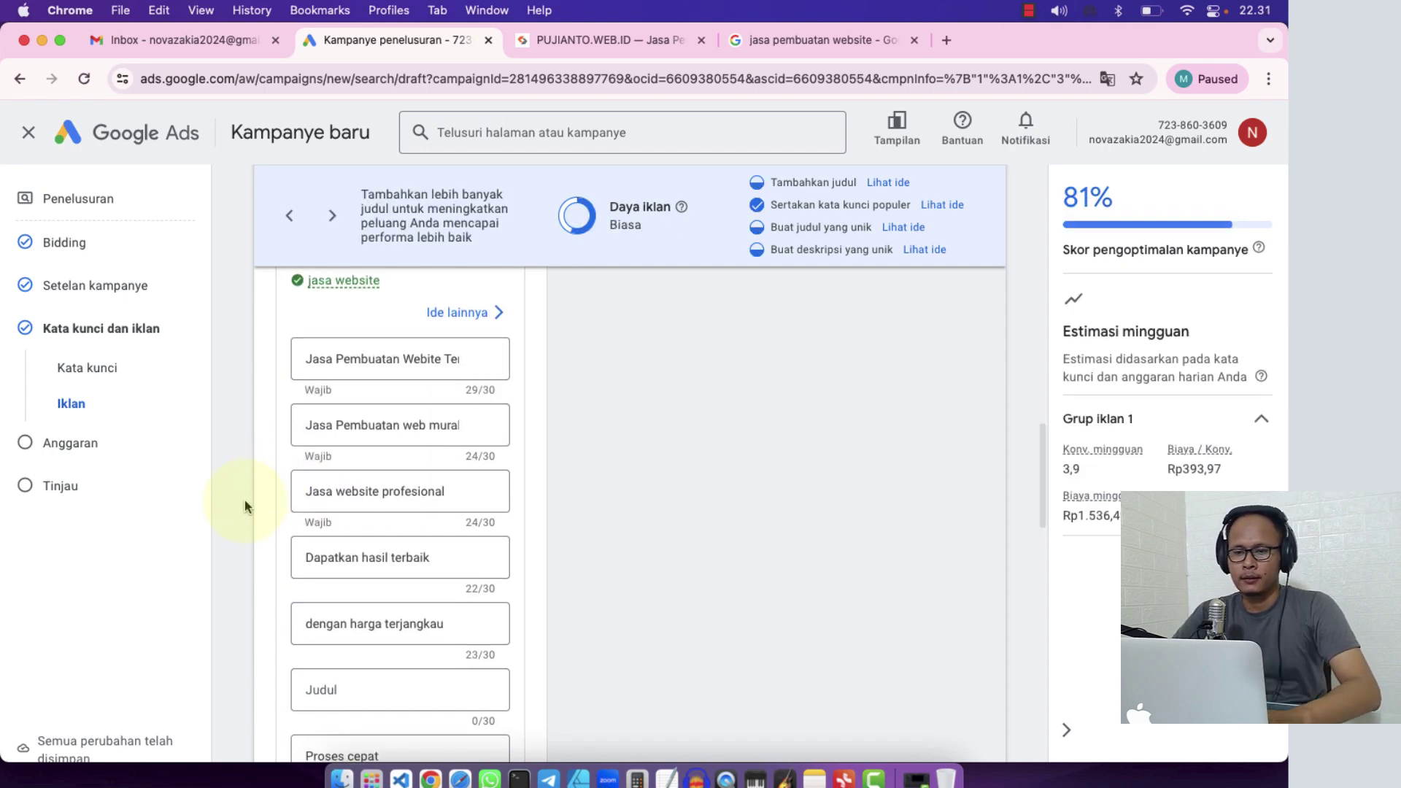
scroll(244, 501, "up", 3)
scroll(244, 500, "down", 3)
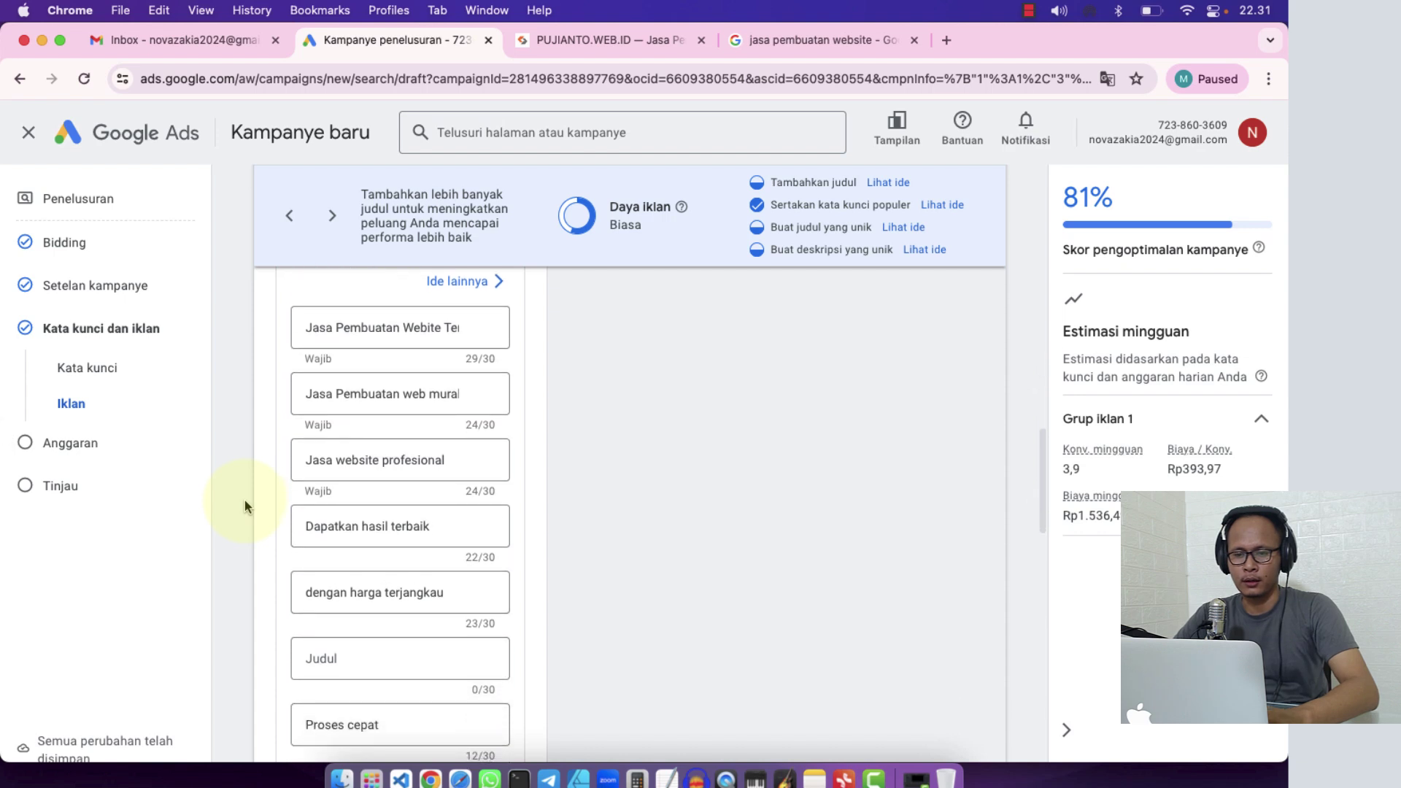
scroll(244, 501, "down", 2)
scroll(244, 501, "up", 3)
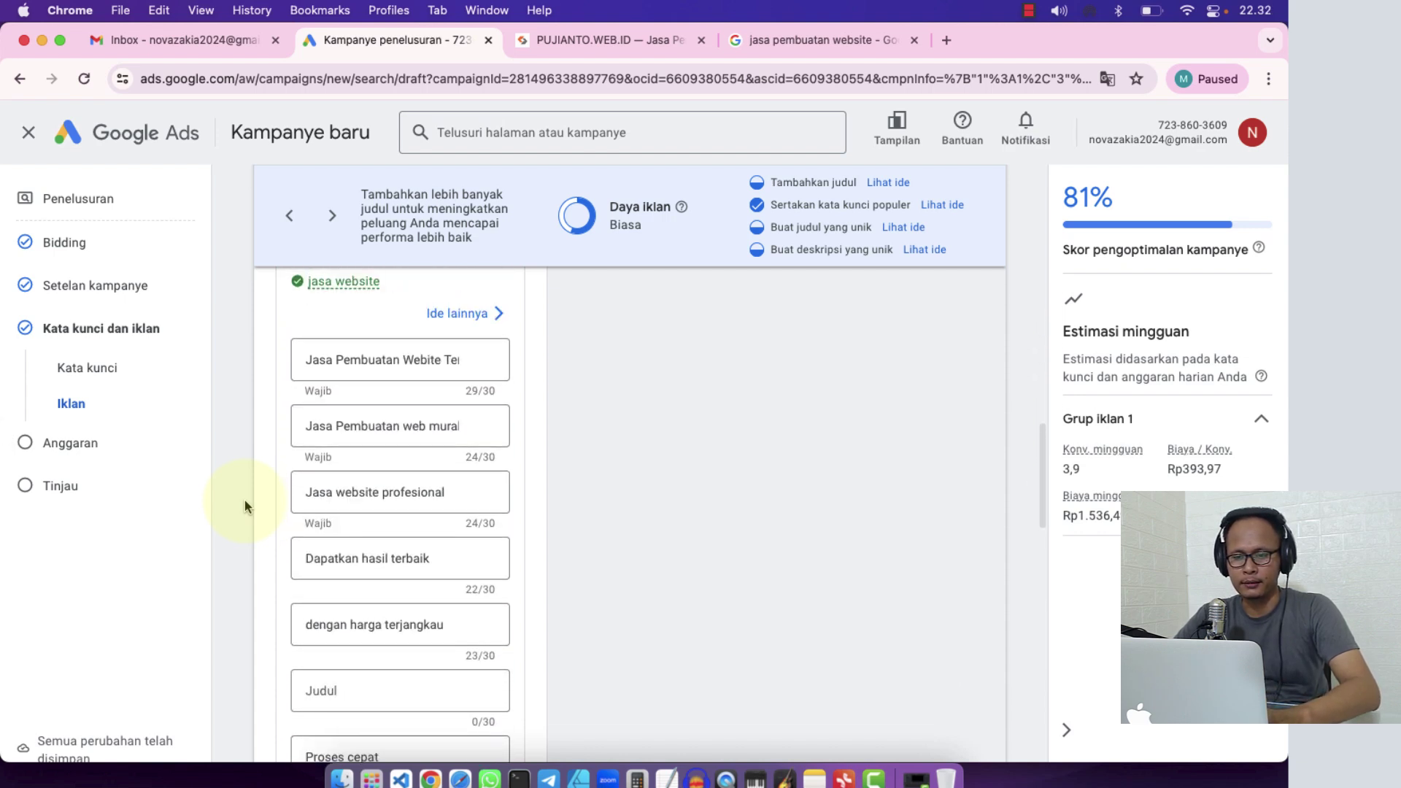
scroll(292, 619, "down", 5)
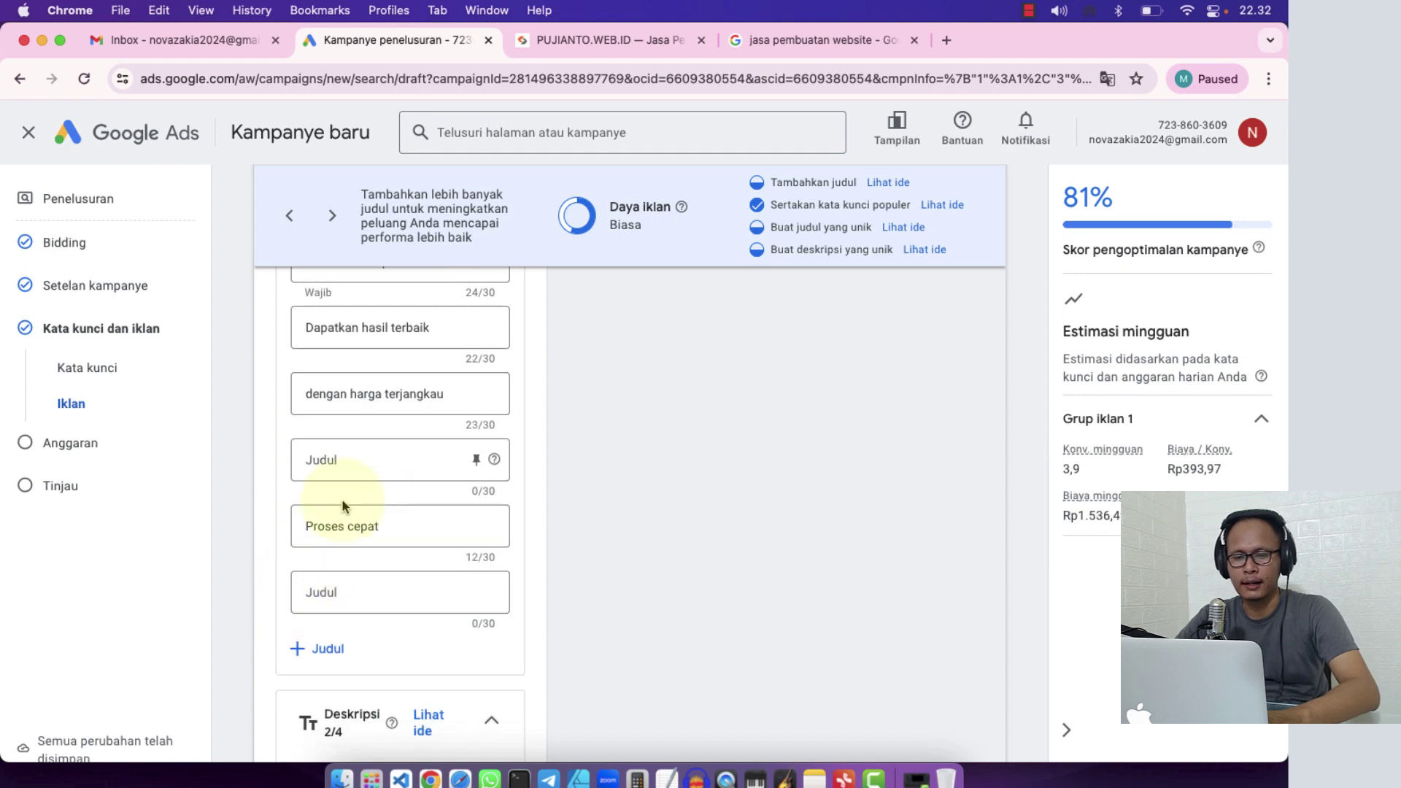
- Move the headline "Proses cepat" from the seventh headline field to the empty sixth one
scroll(297, 572, "down", 1)
left_click(387, 520)
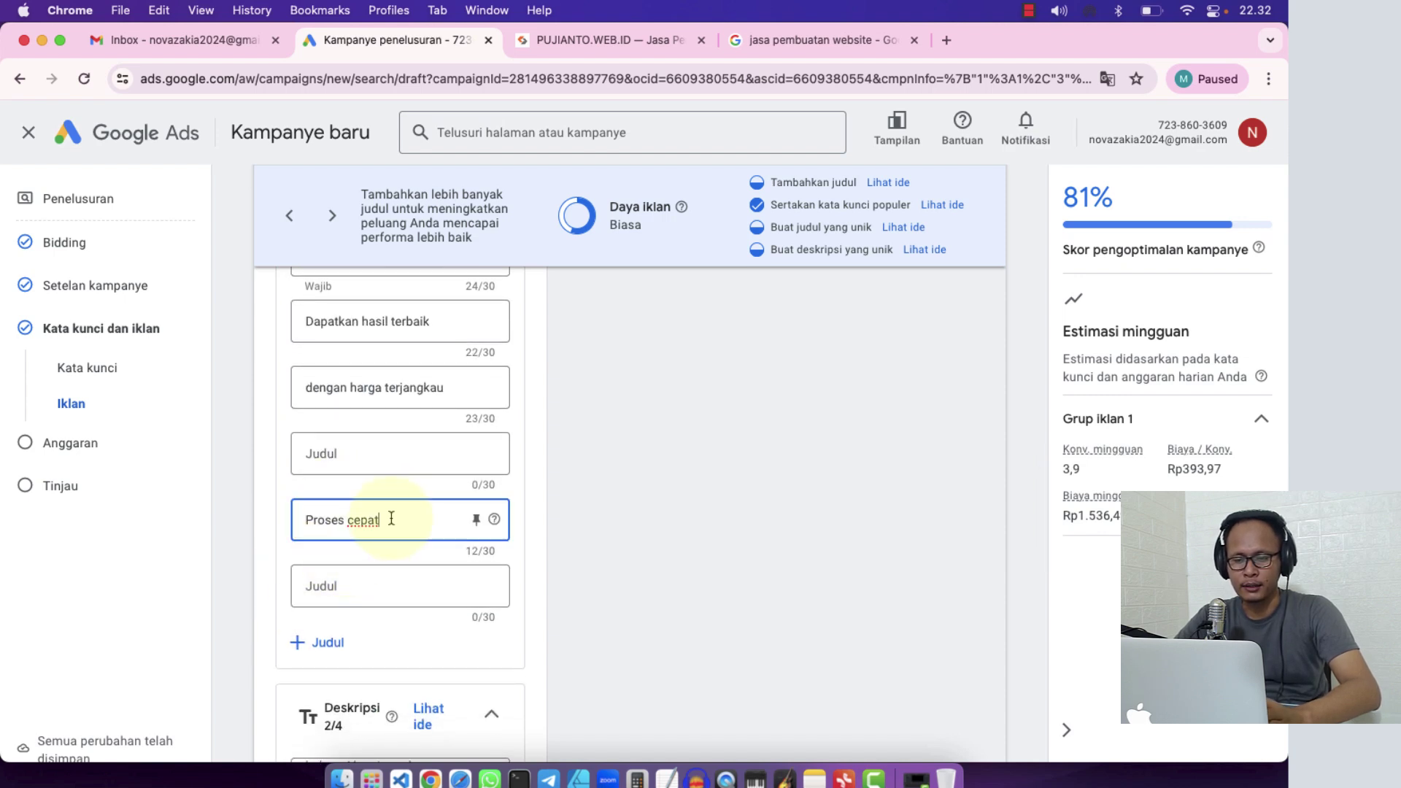
key("alt+shift+Left")
key("alt+shift+Left")
key("super+c")
key("BackSpace")
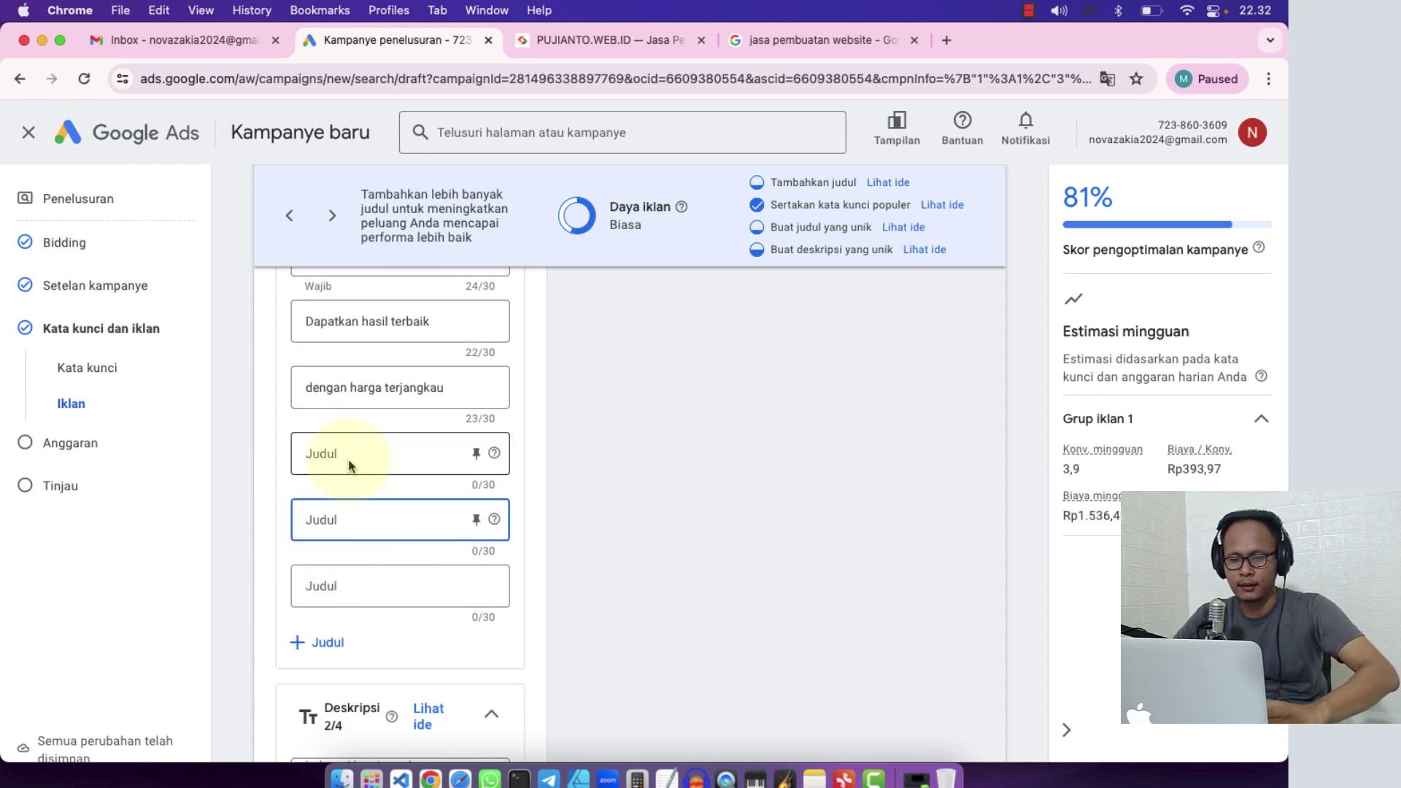
left_click(355, 471)
key("super+v")
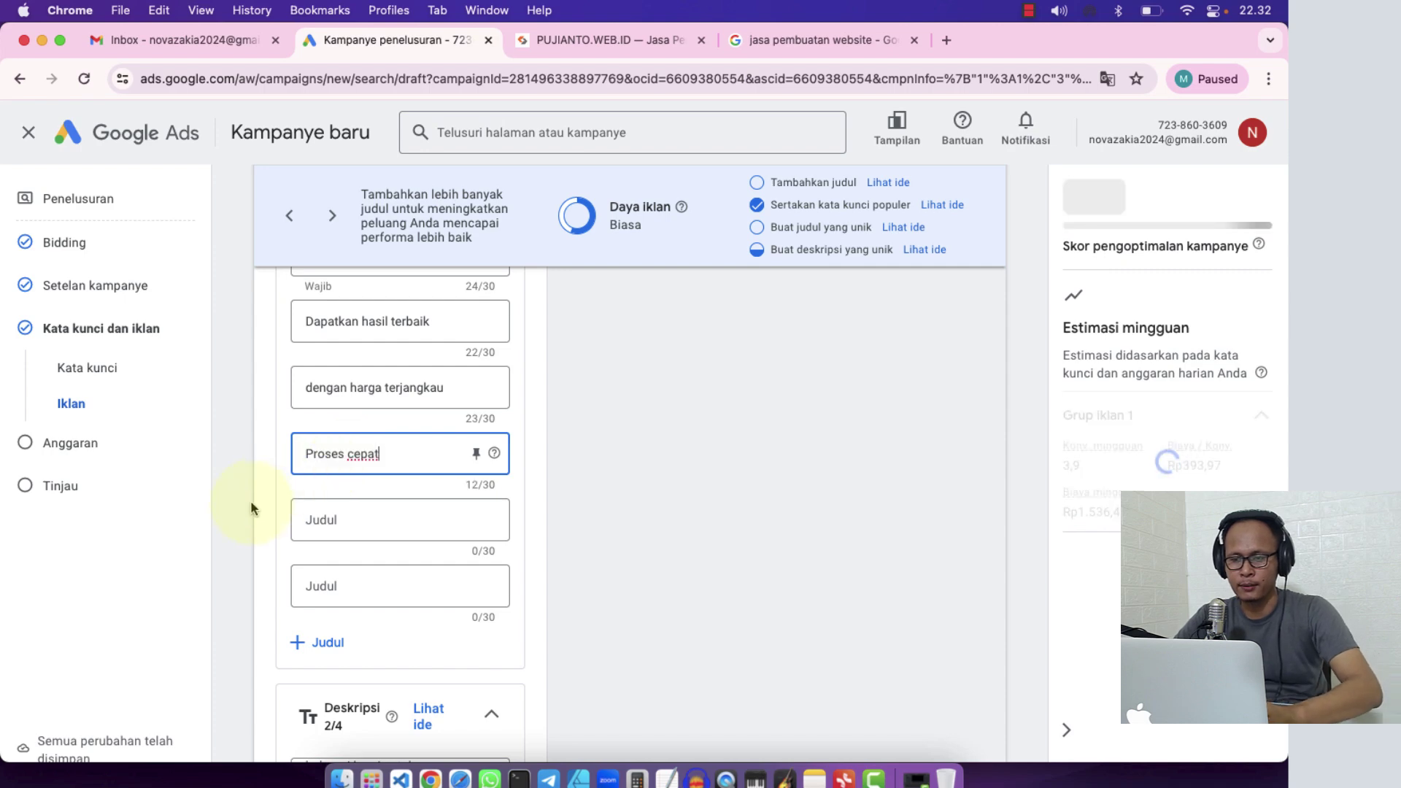
- Review the ad's two descriptions and its headlines against the suggested keywords listed above them
scroll(251, 508, "down", 5)
scroll(252, 508, "down", 1)
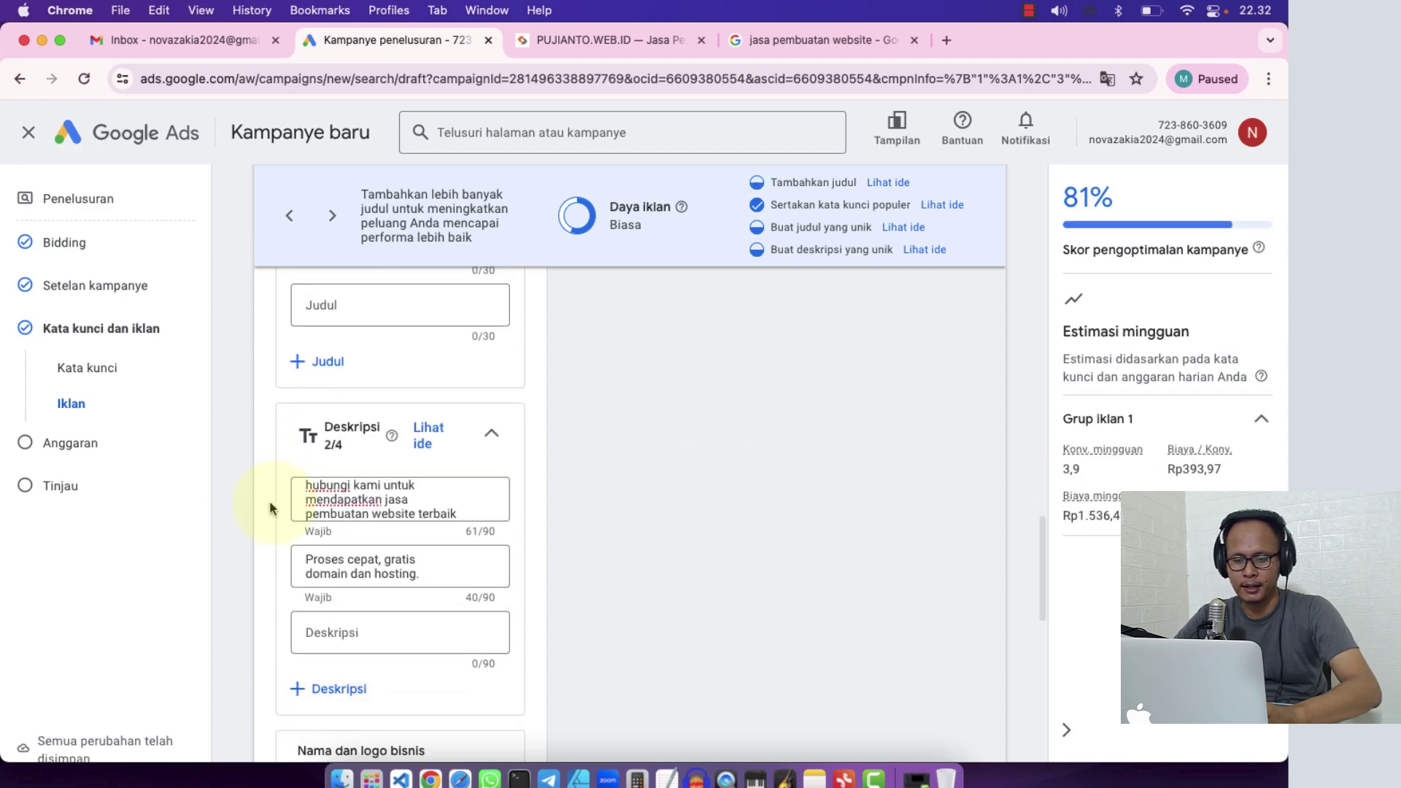
scroll(272, 584, "up", 3)
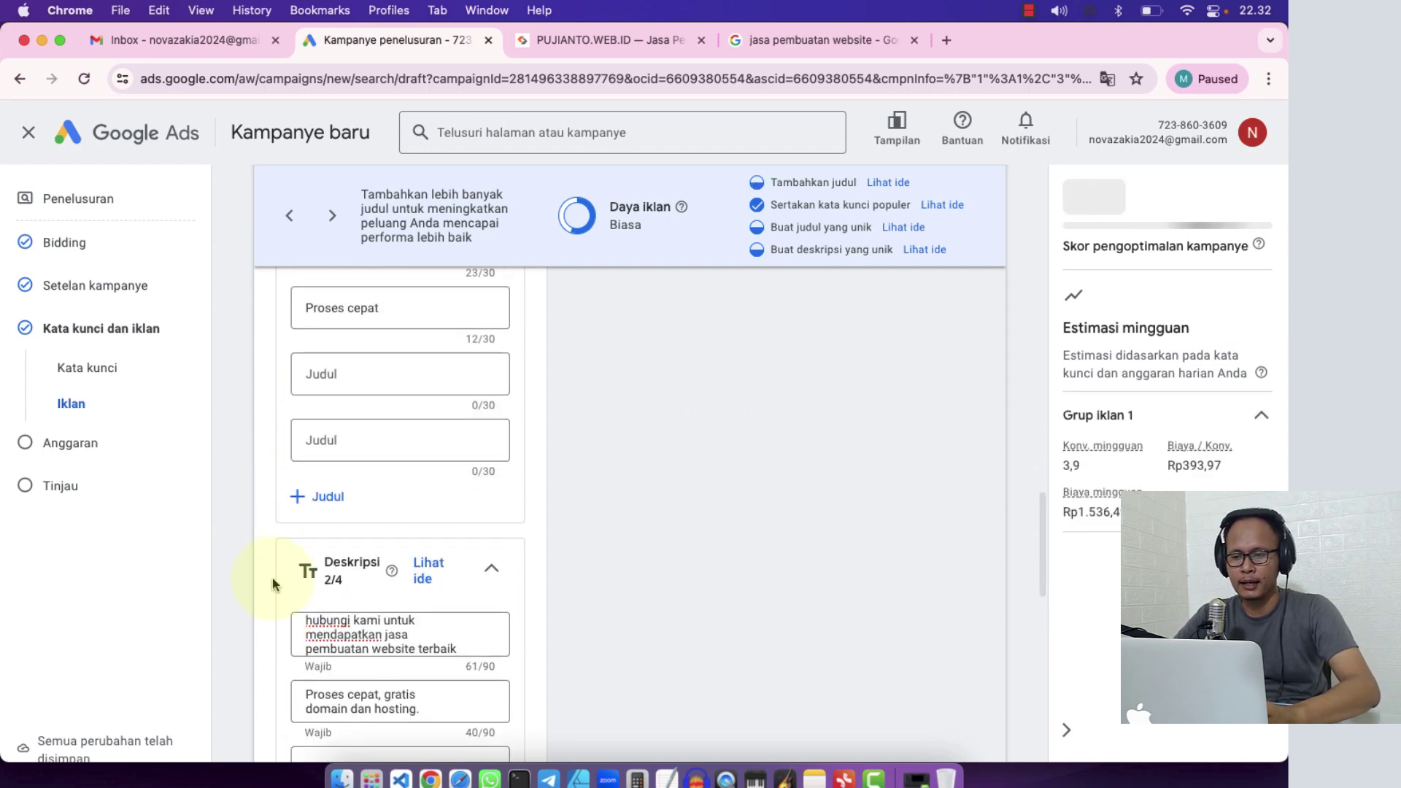
scroll(412, 415, "up", 7)
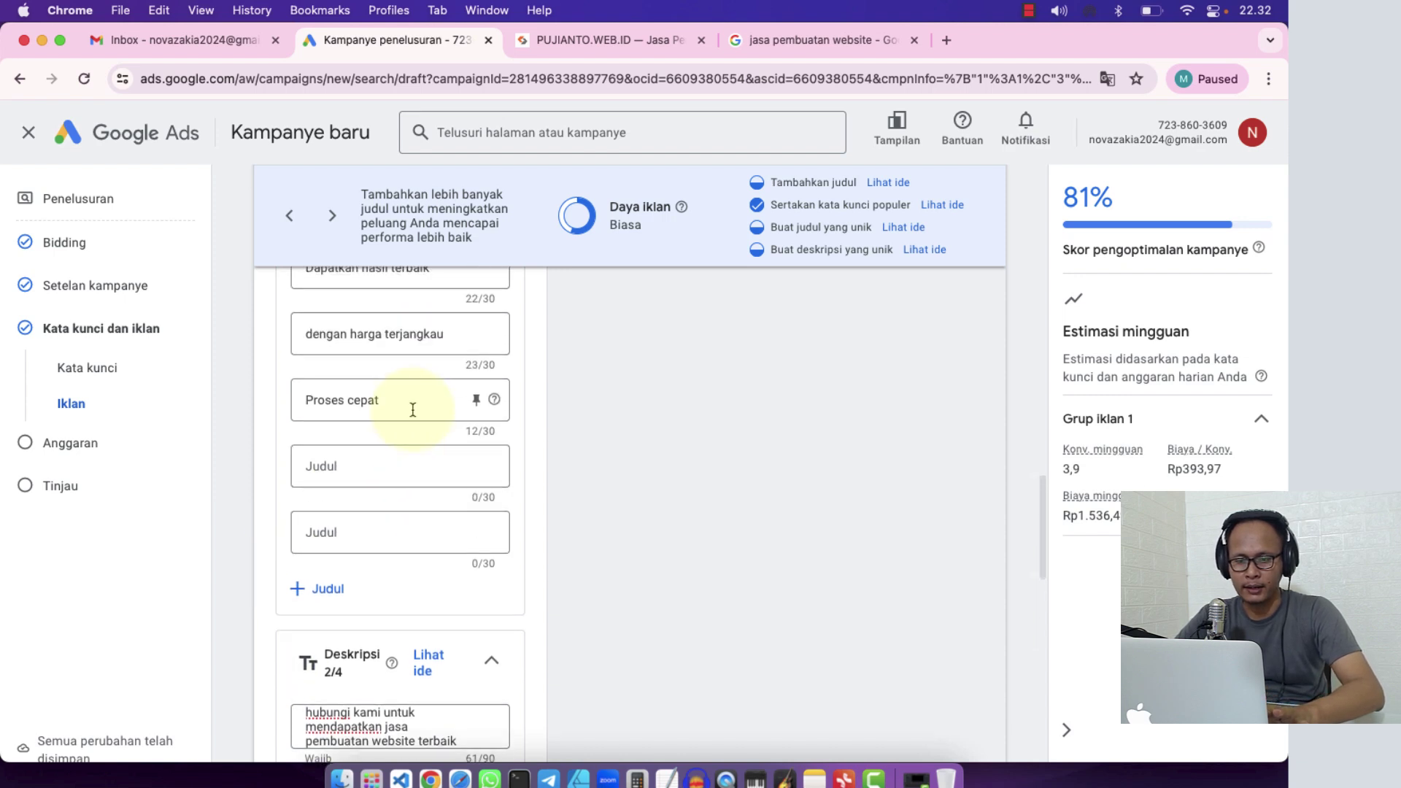
scroll(413, 410, "up", 2)
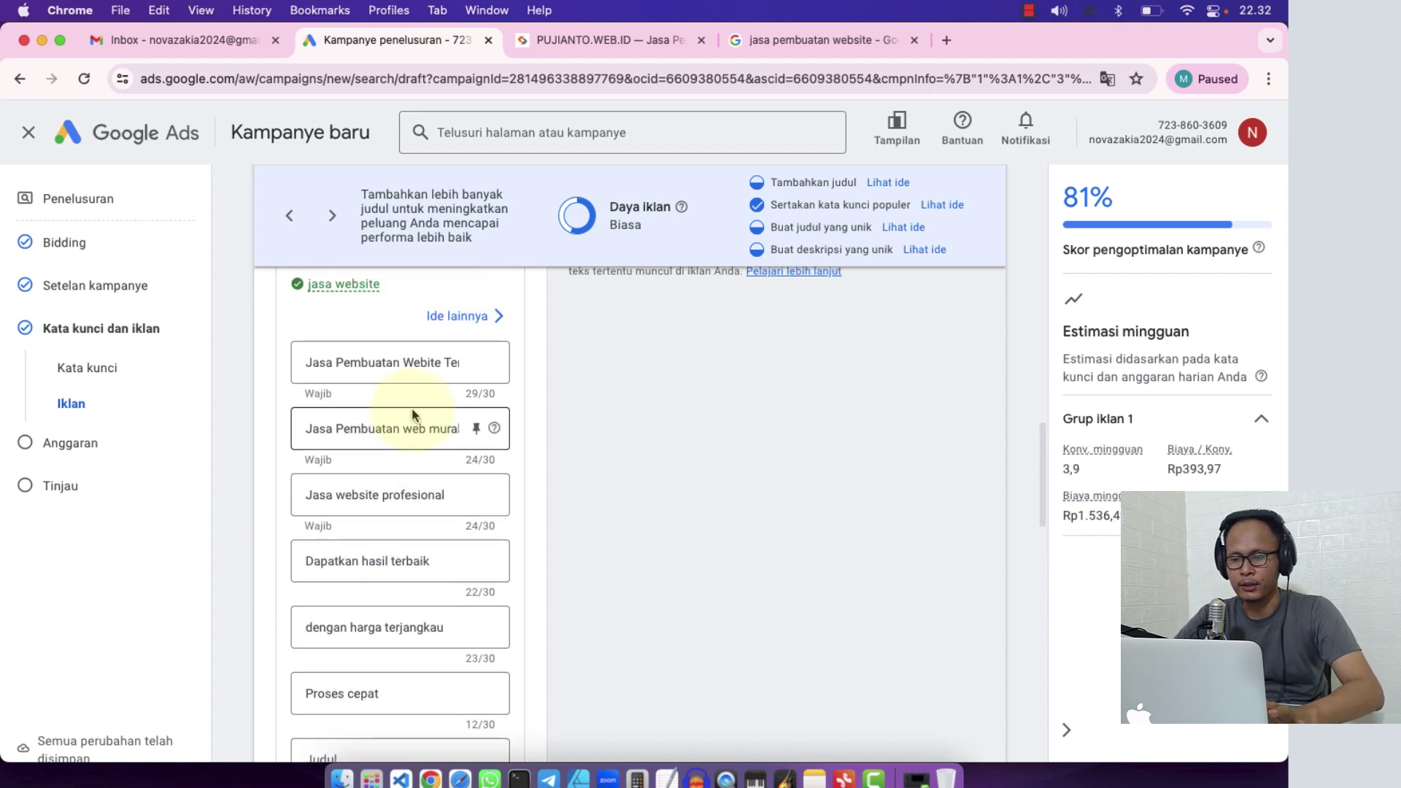
scroll(581, 338, "up", 3)
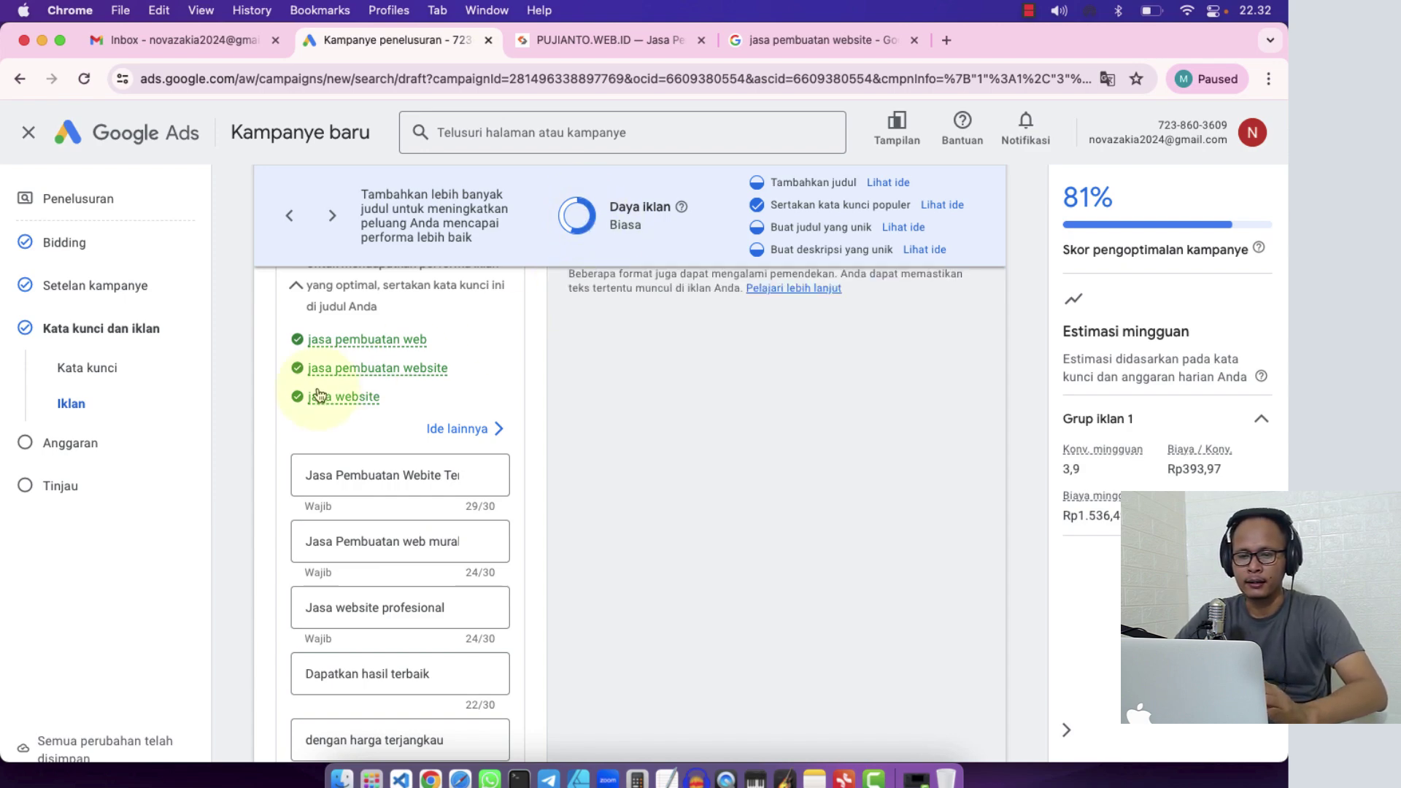
- Examine the business name and logo, sitelink, callout and other asset sections below the ad's descriptions
scroll(257, 519, "down", 10)
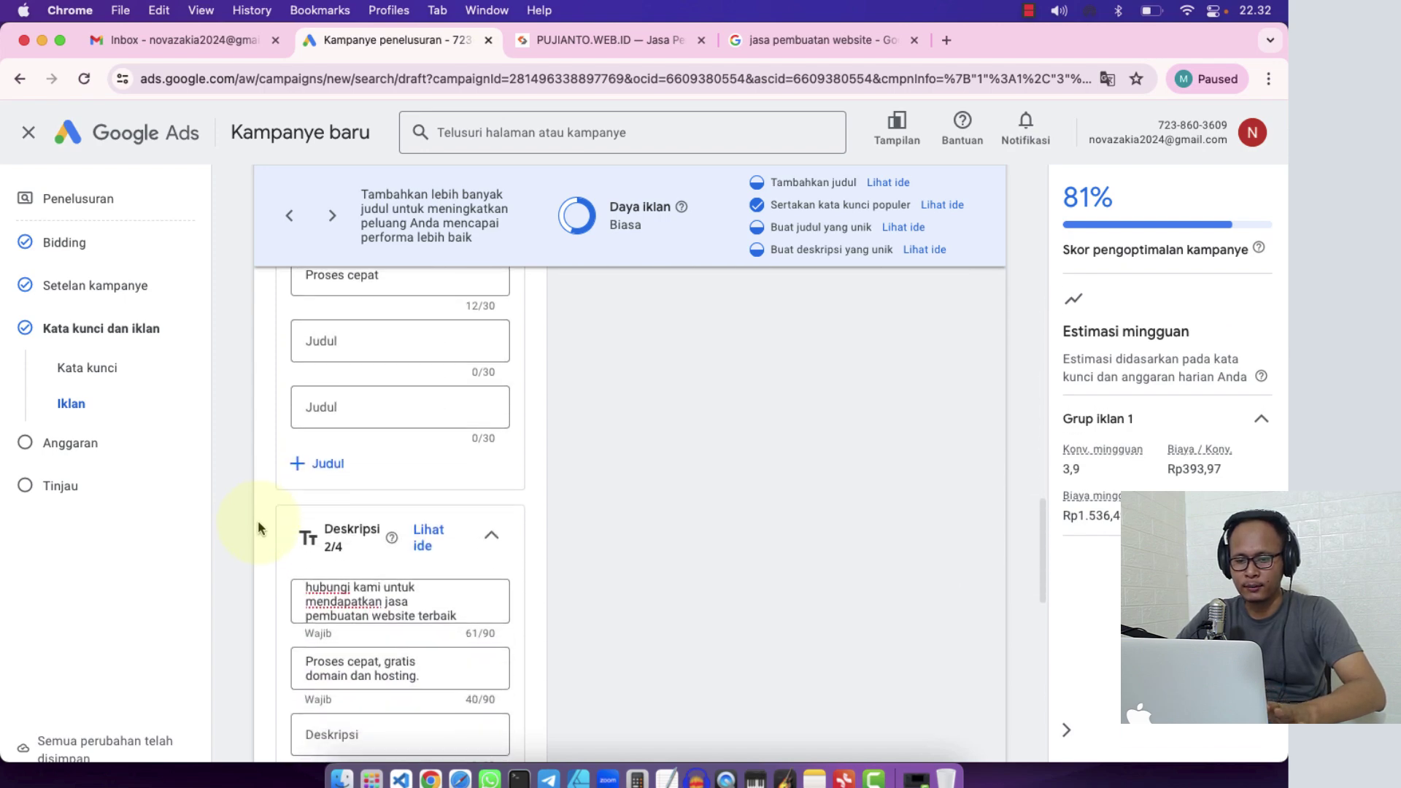
scroll(257, 519, "down", 7)
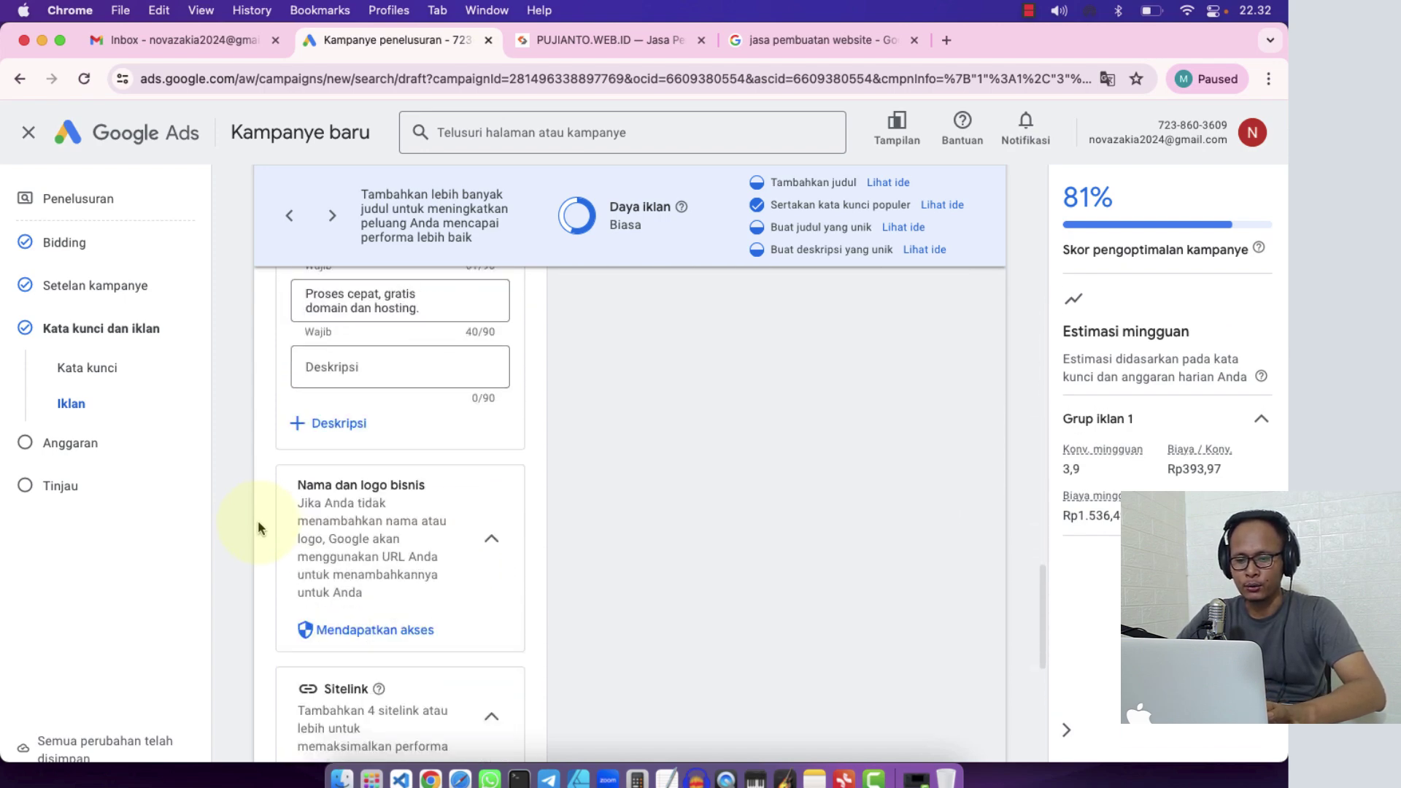
scroll(257, 519, "down", 5)
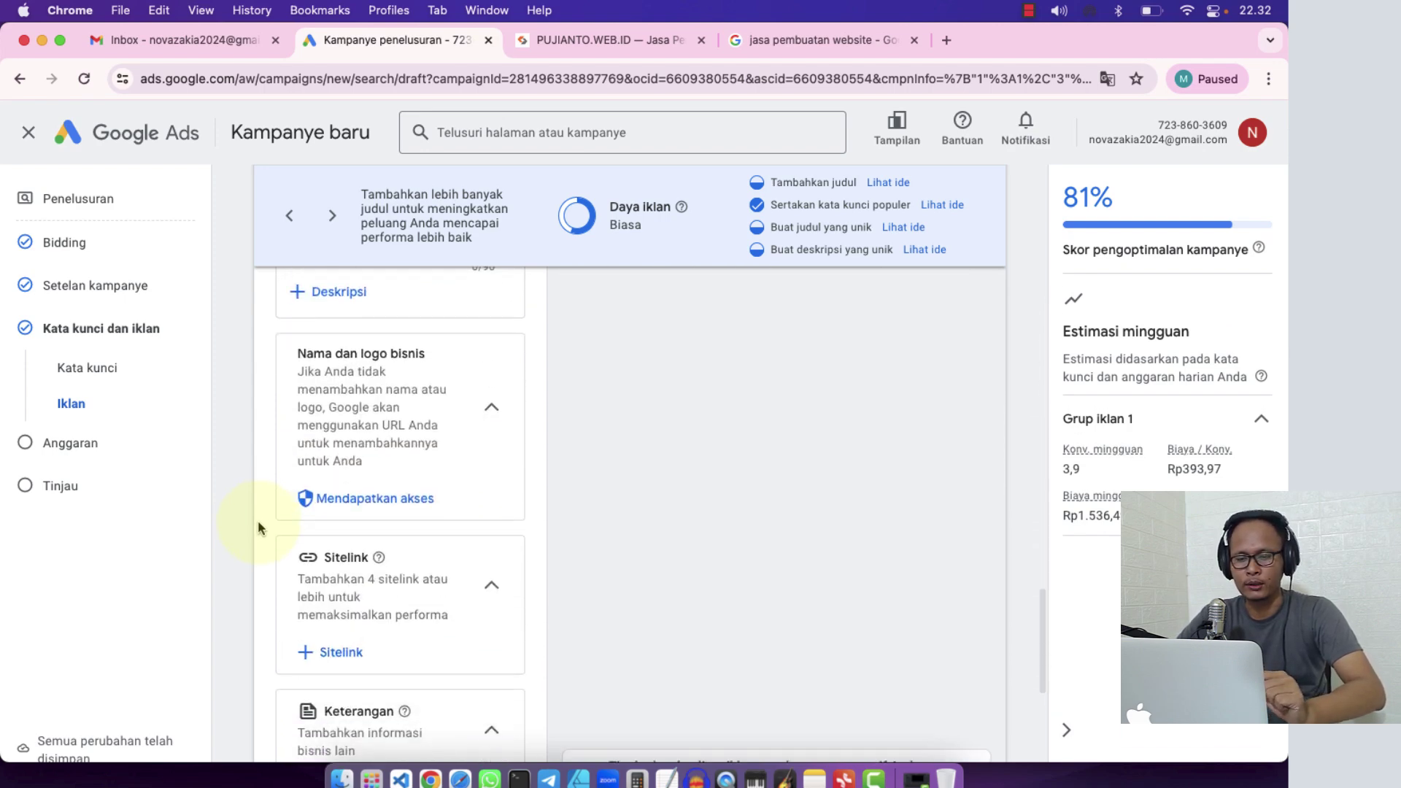
scroll(319, 620, "down", 5)
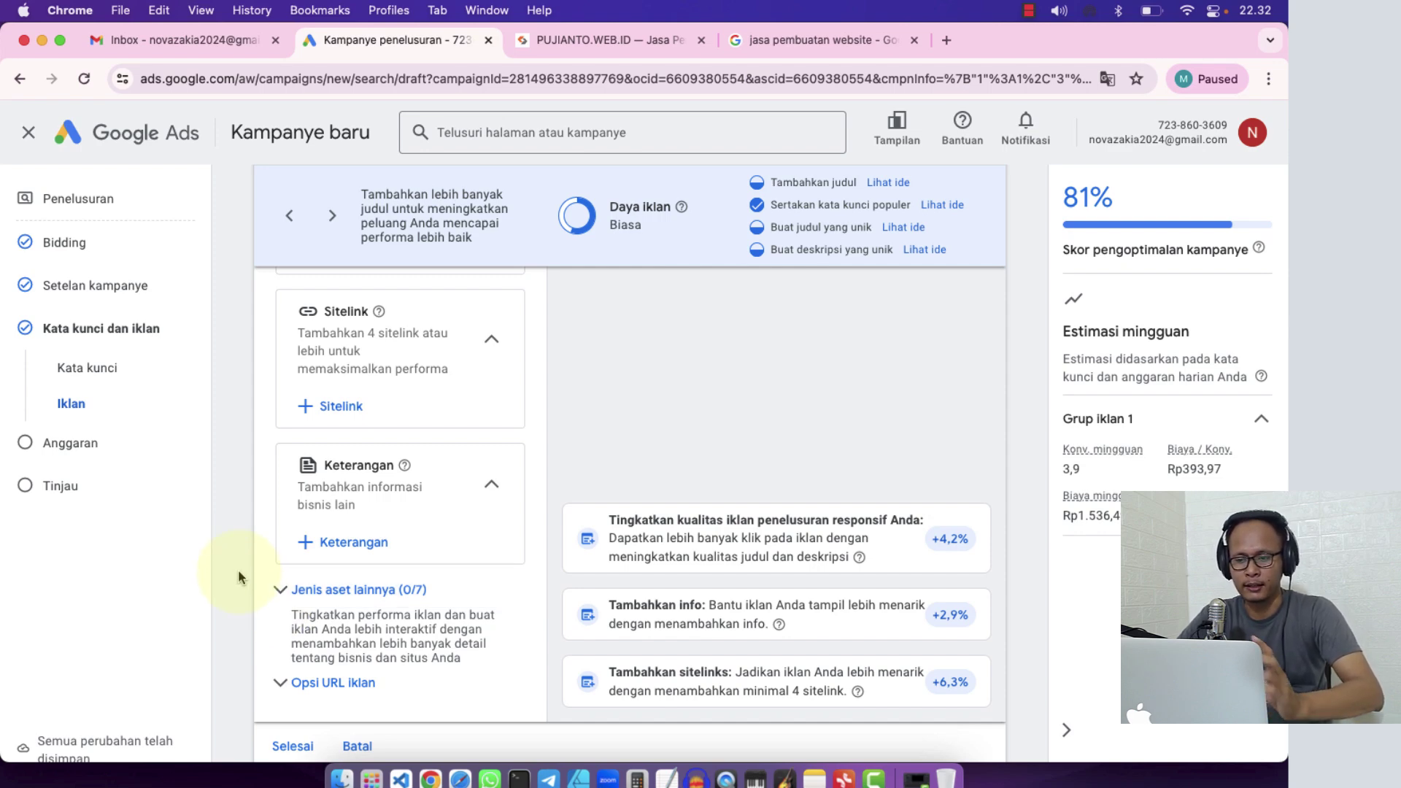
scroll(238, 576, "down", 3)
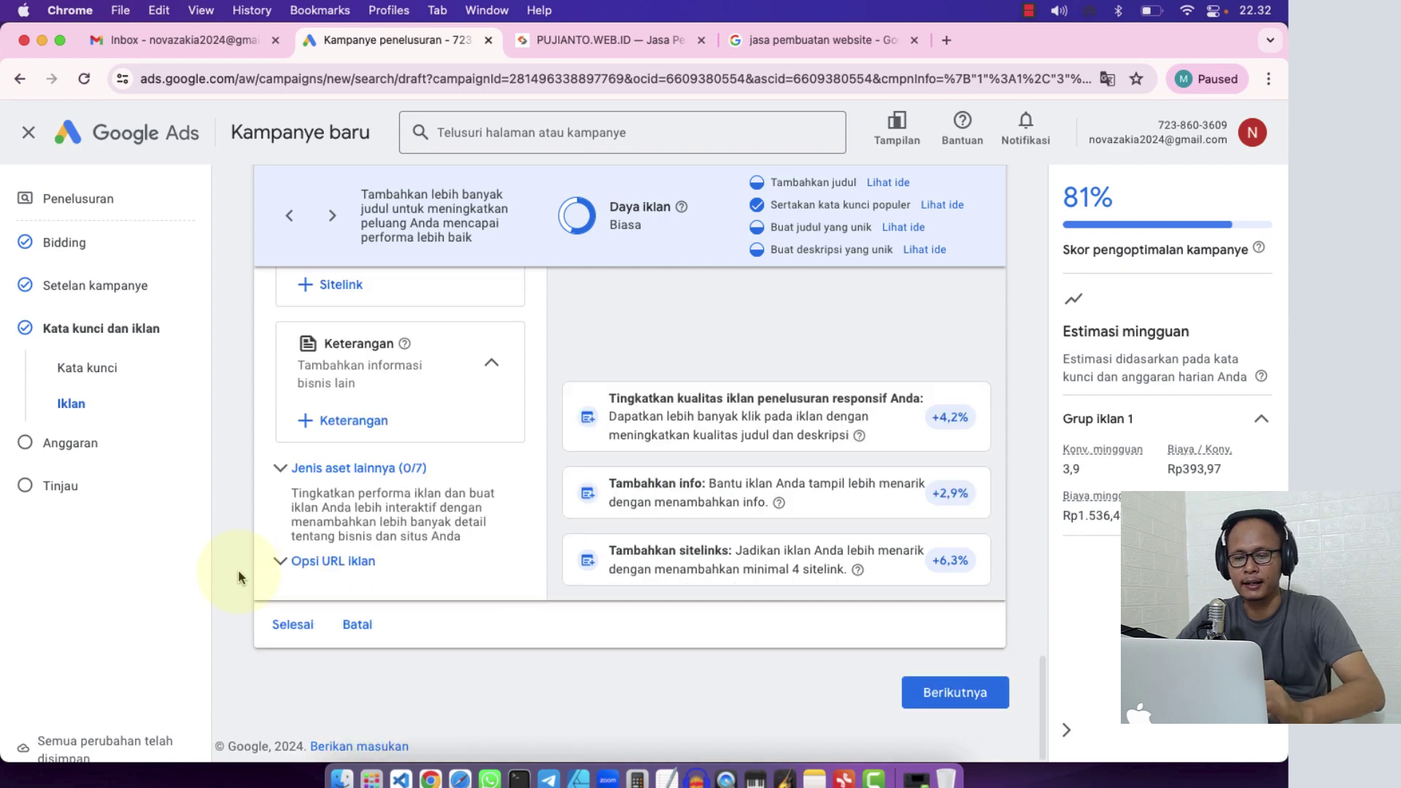
scroll(384, 401, "up", 10)
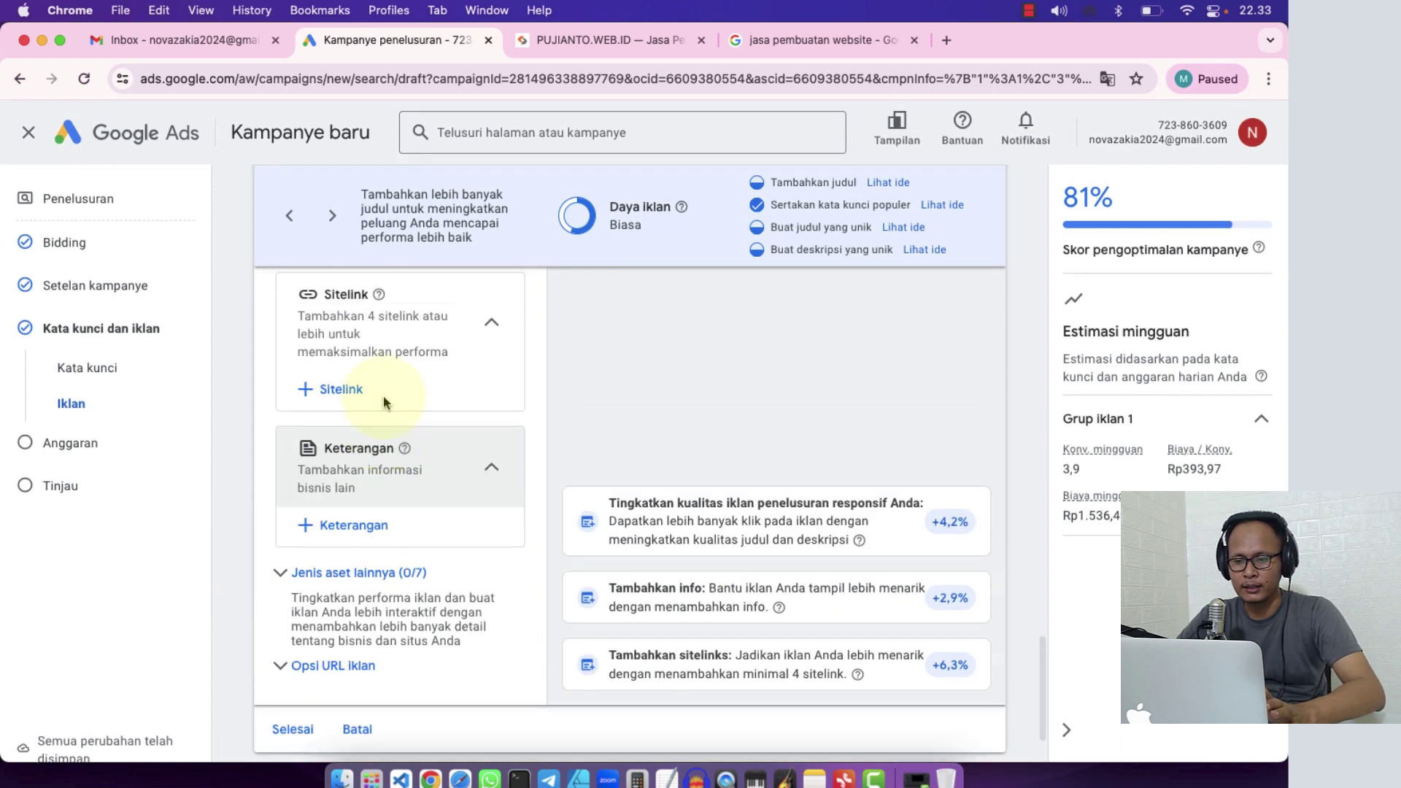
scroll(383, 400, "down", 10)
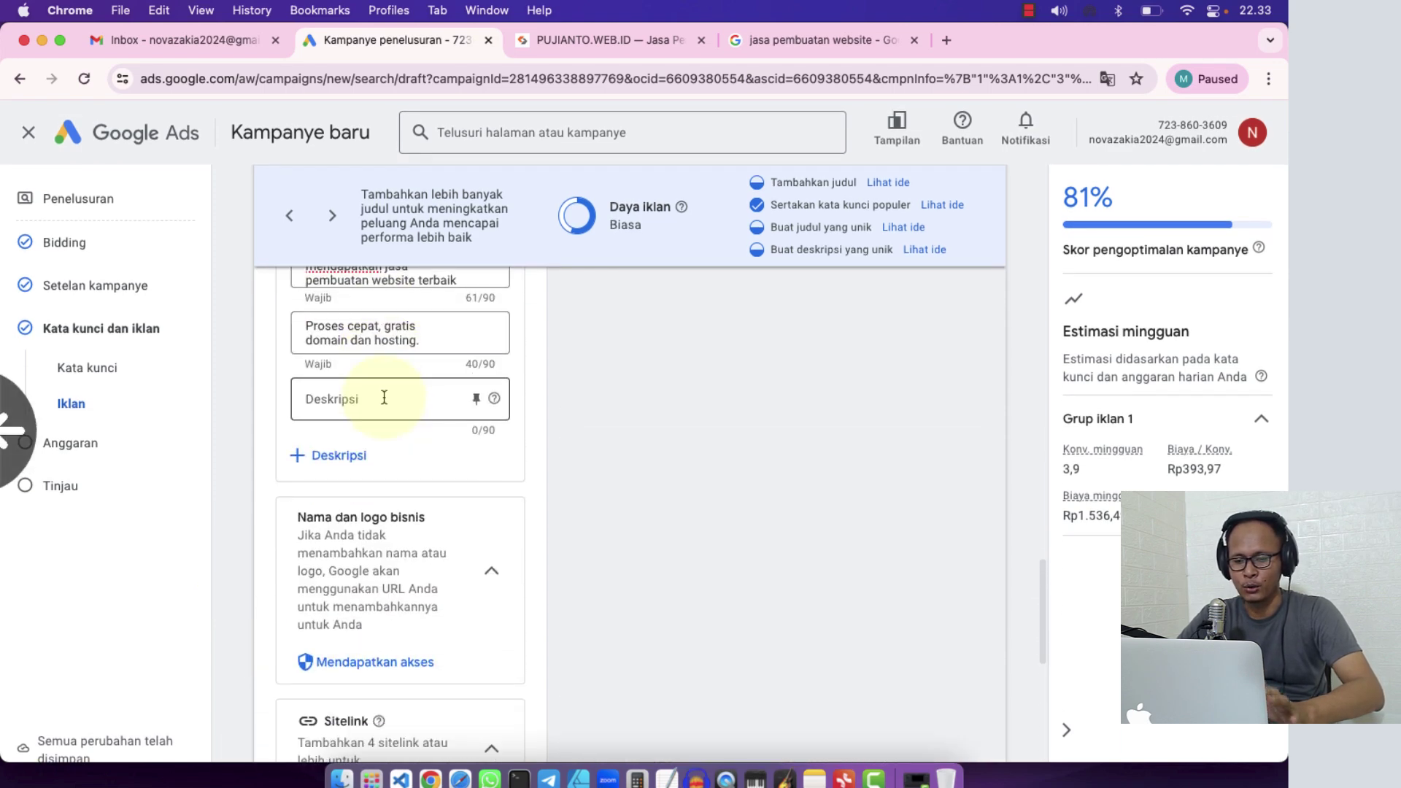
scroll(384, 401, "down", 3)
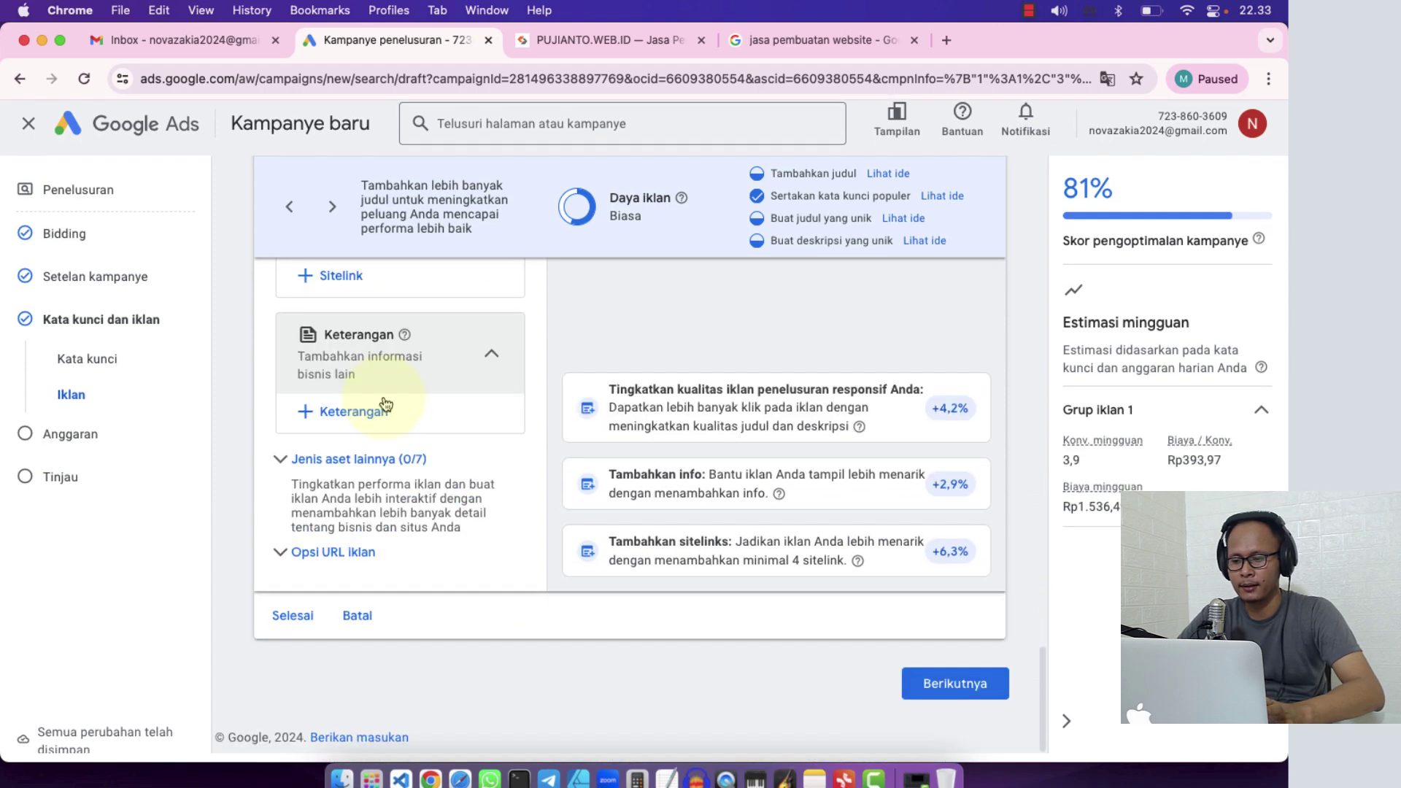
- Continue to the campaign budget and set a custom average daily budget of Rp 50.000,00
left_click(922, 690)
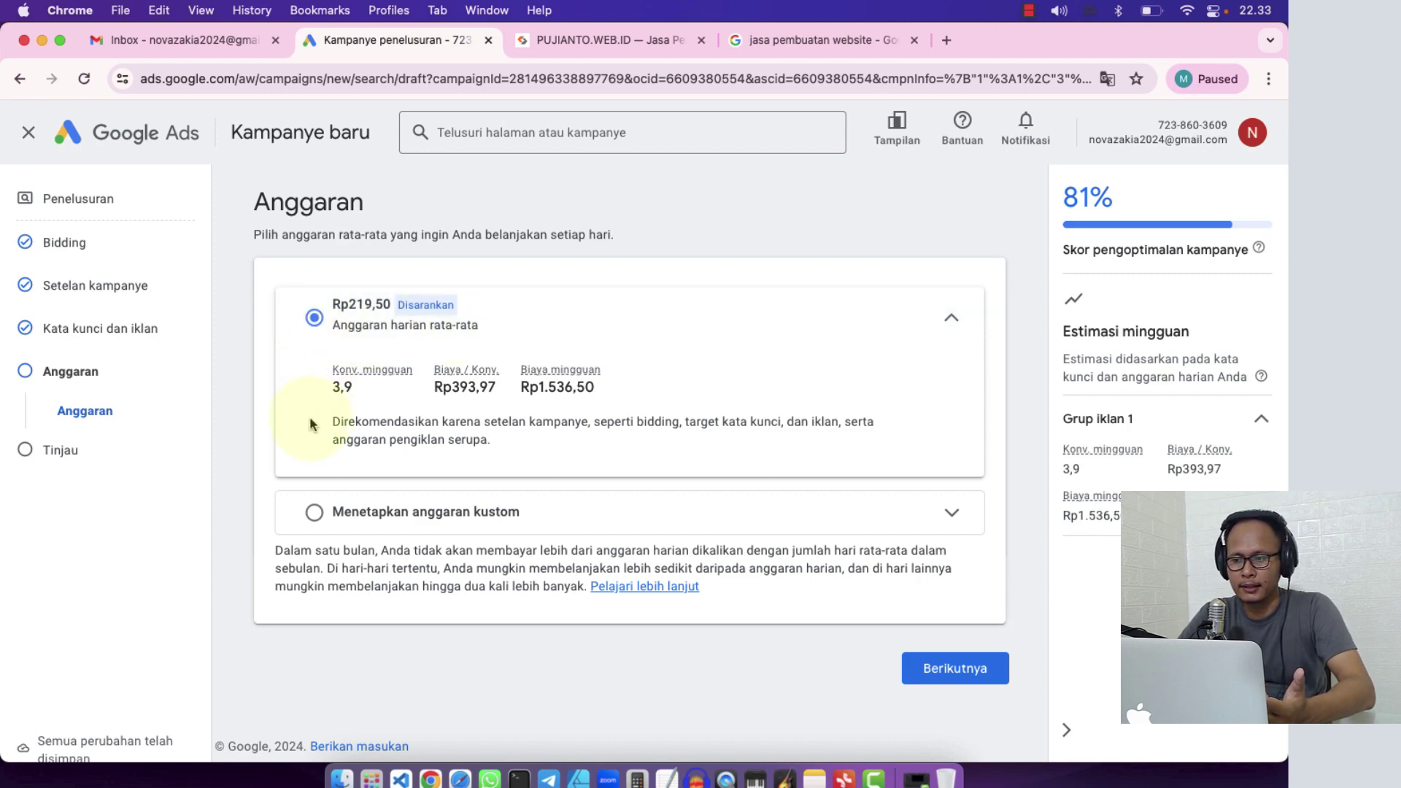
left_click(314, 513)
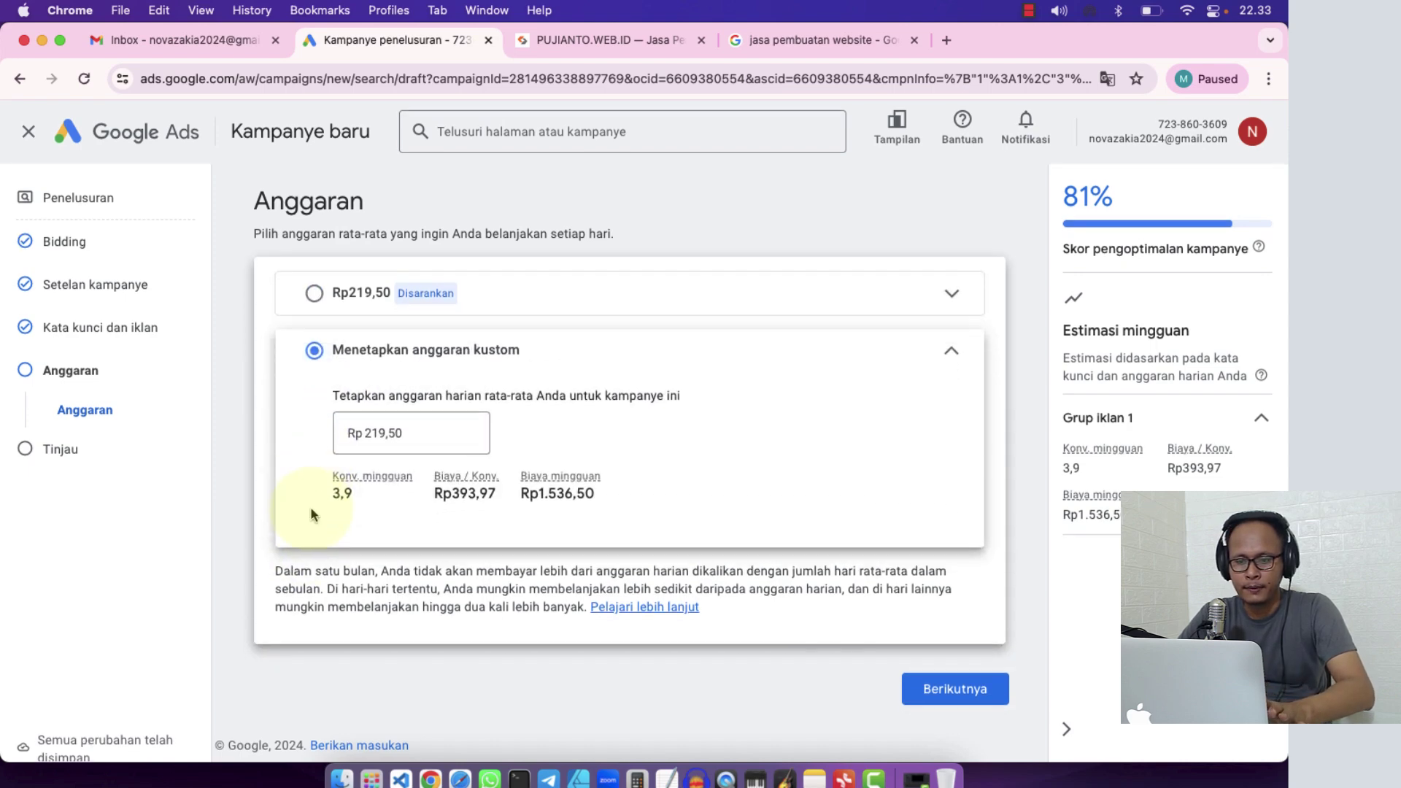
left_click(417, 445)
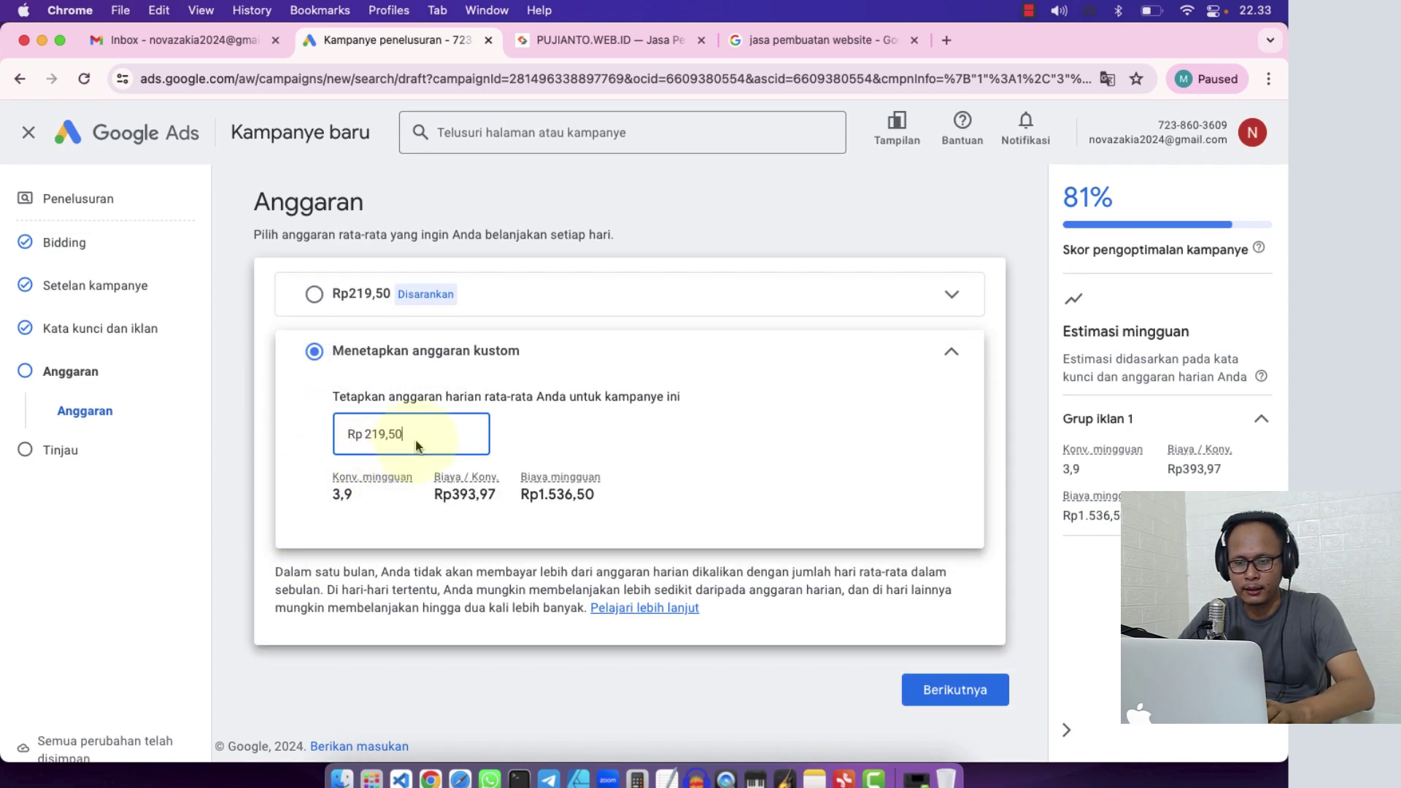
key("BackSpace")
key("BackSpace")
key("BackSpace")
key("BackSpace")
key("BackSpace")
key("BackSpace")
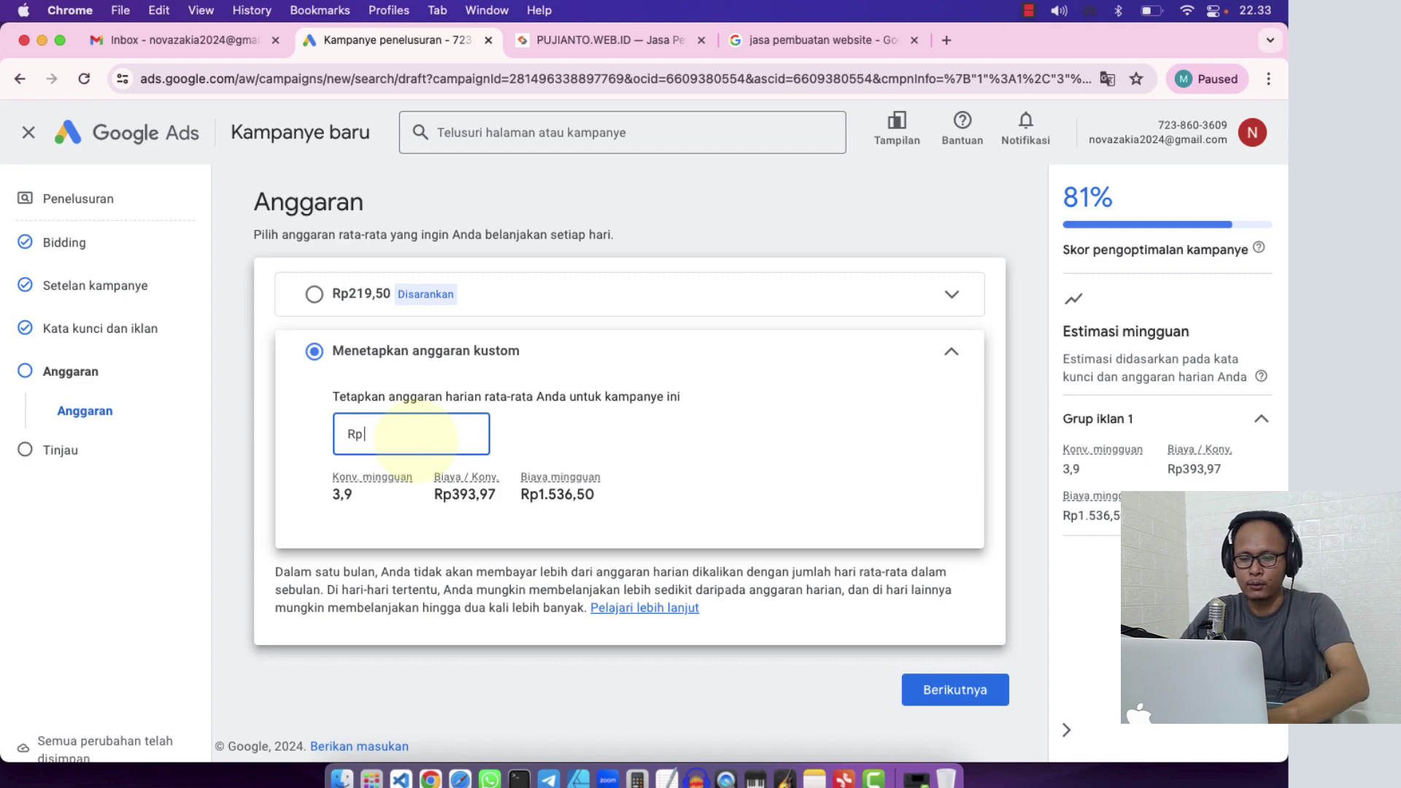
type("50000")
key("Tab")
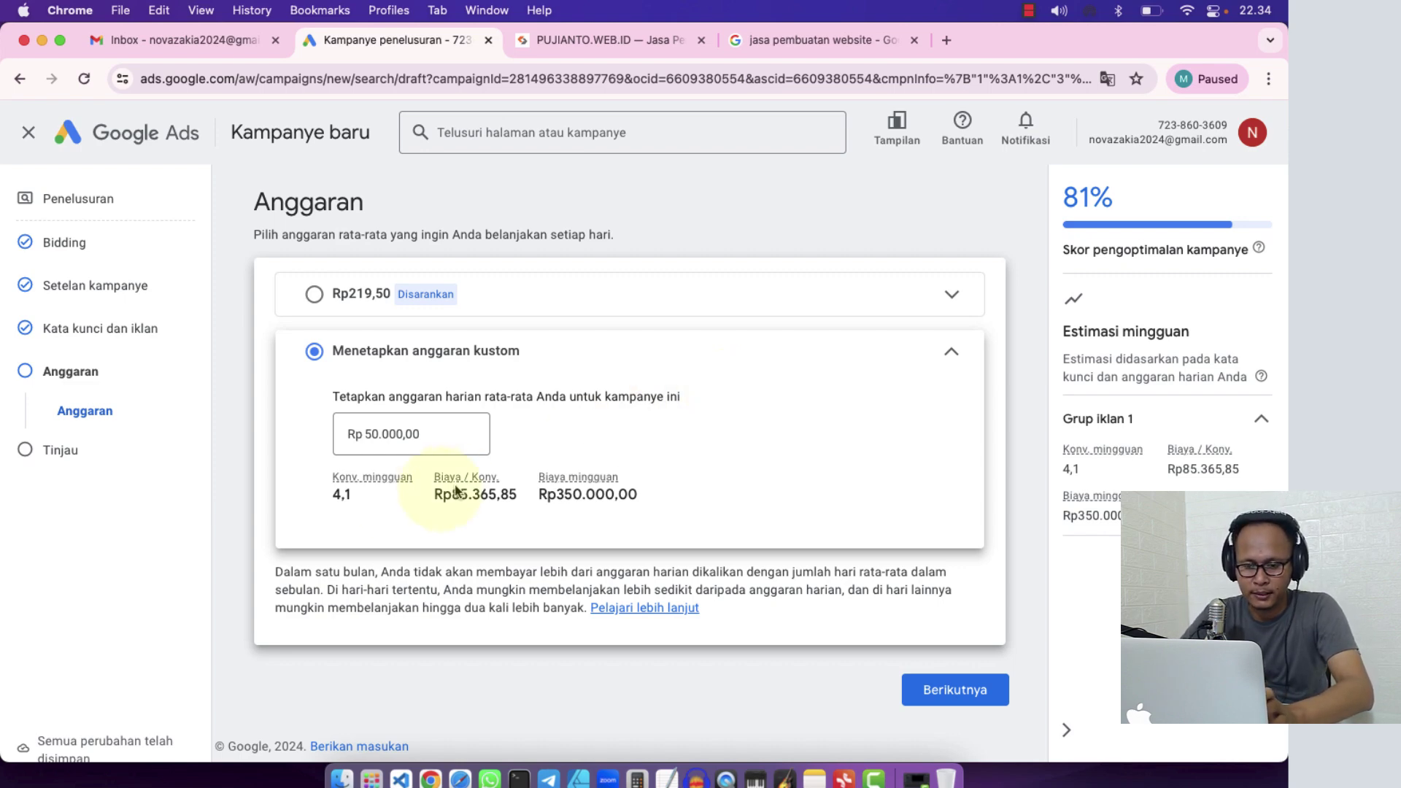
- Examine the custom daily budget alongside its estimated weekly conversions, cost per conversion and weekly cost
mouse_move(338, 493)
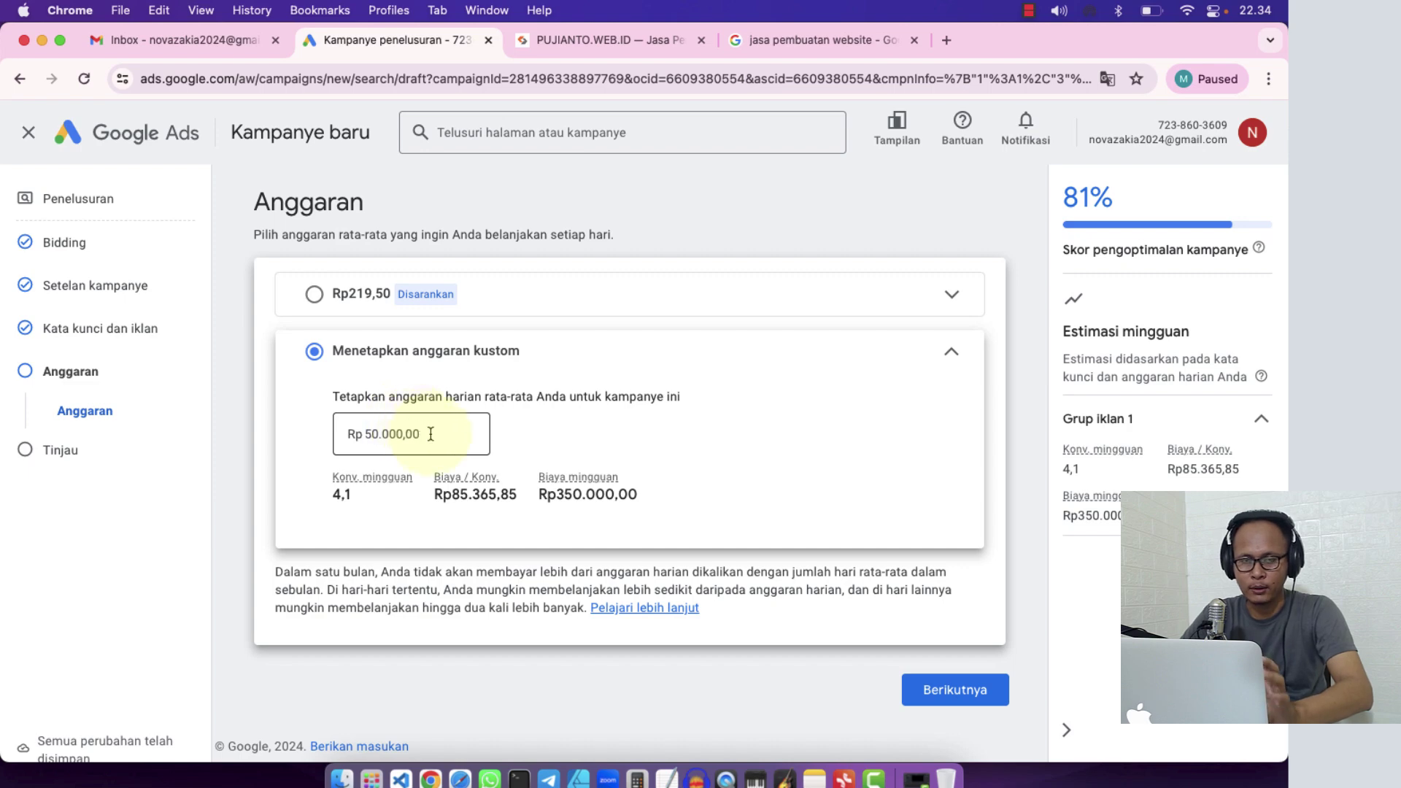
left_click_drag(431, 433, 337, 432)
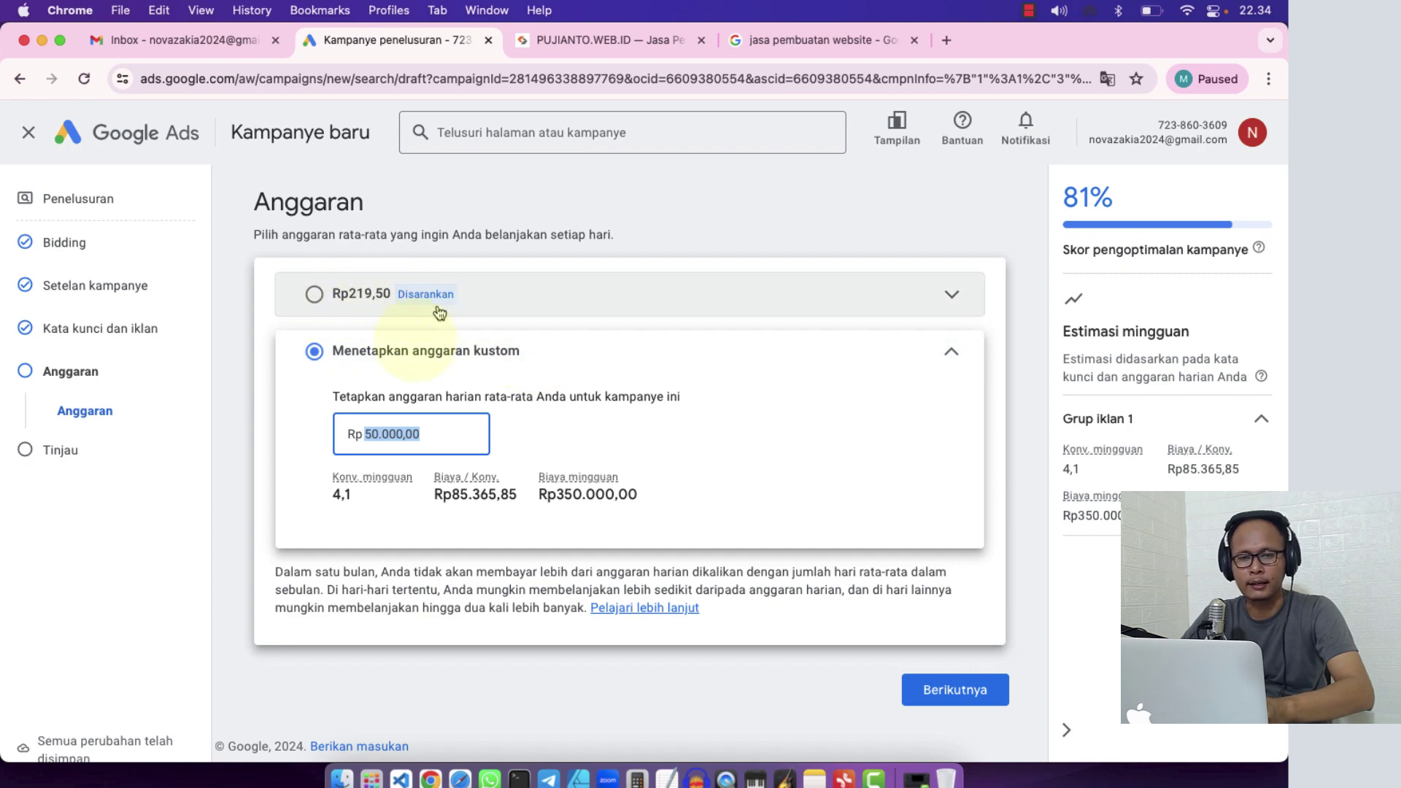
left_click(309, 442)
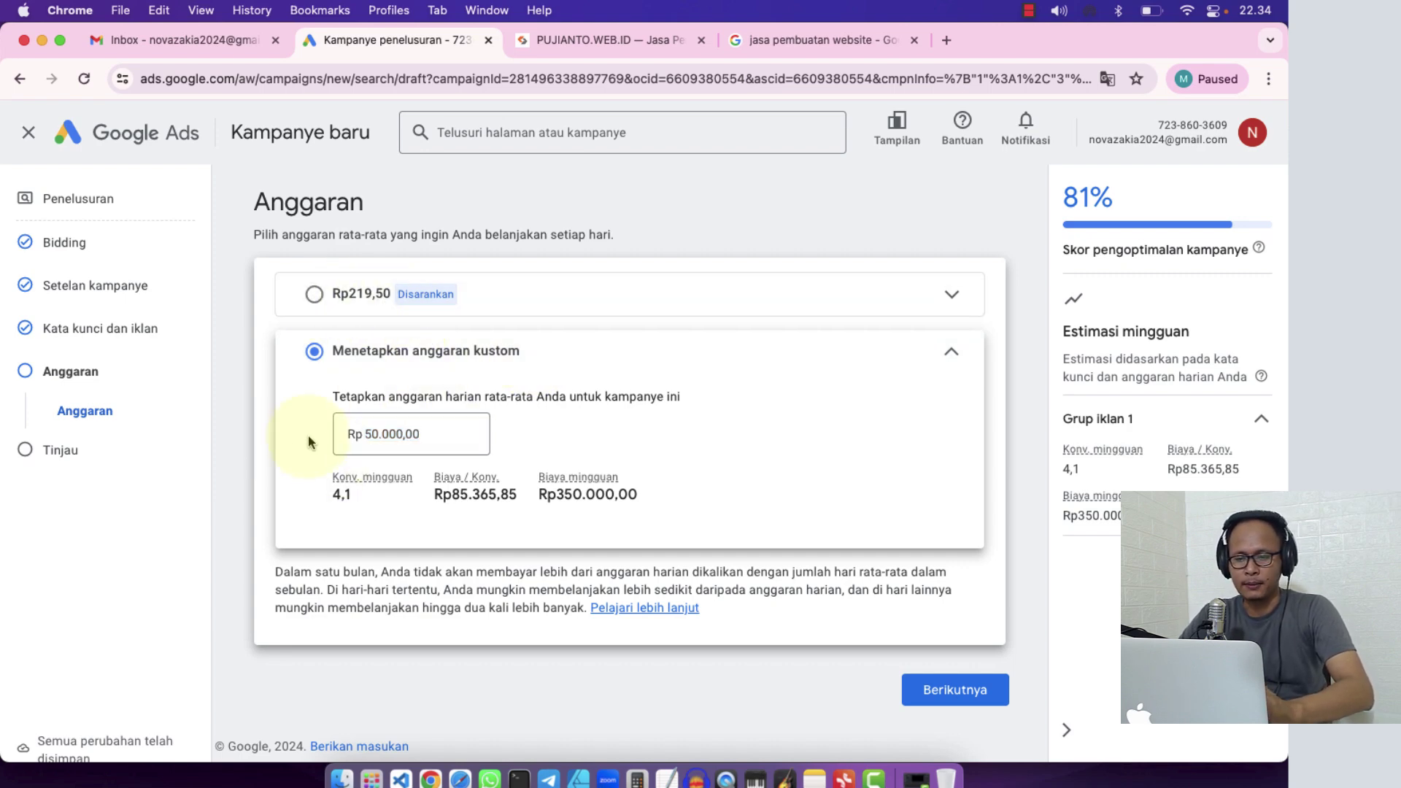
left_click(430, 433)
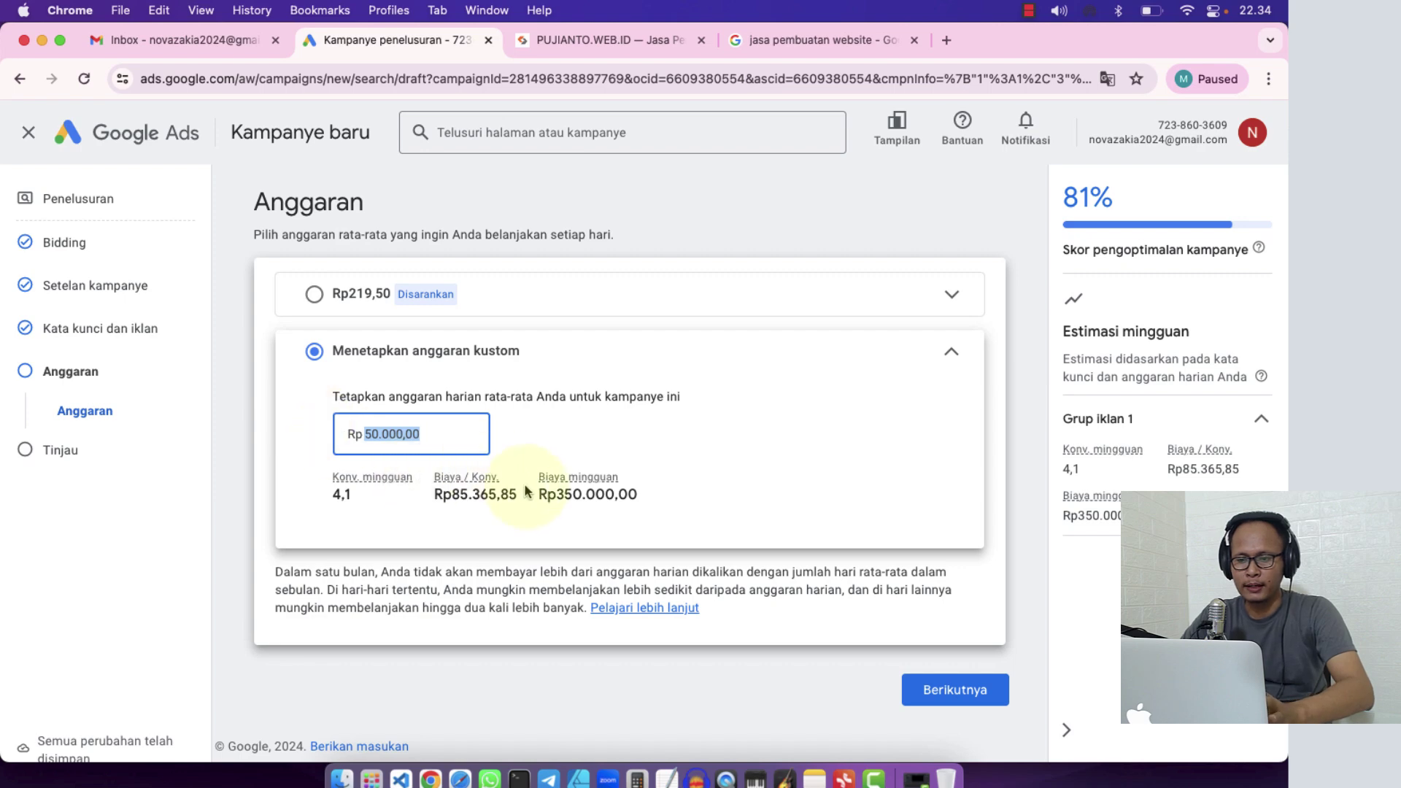
left_click_drag(540, 494, 638, 501)
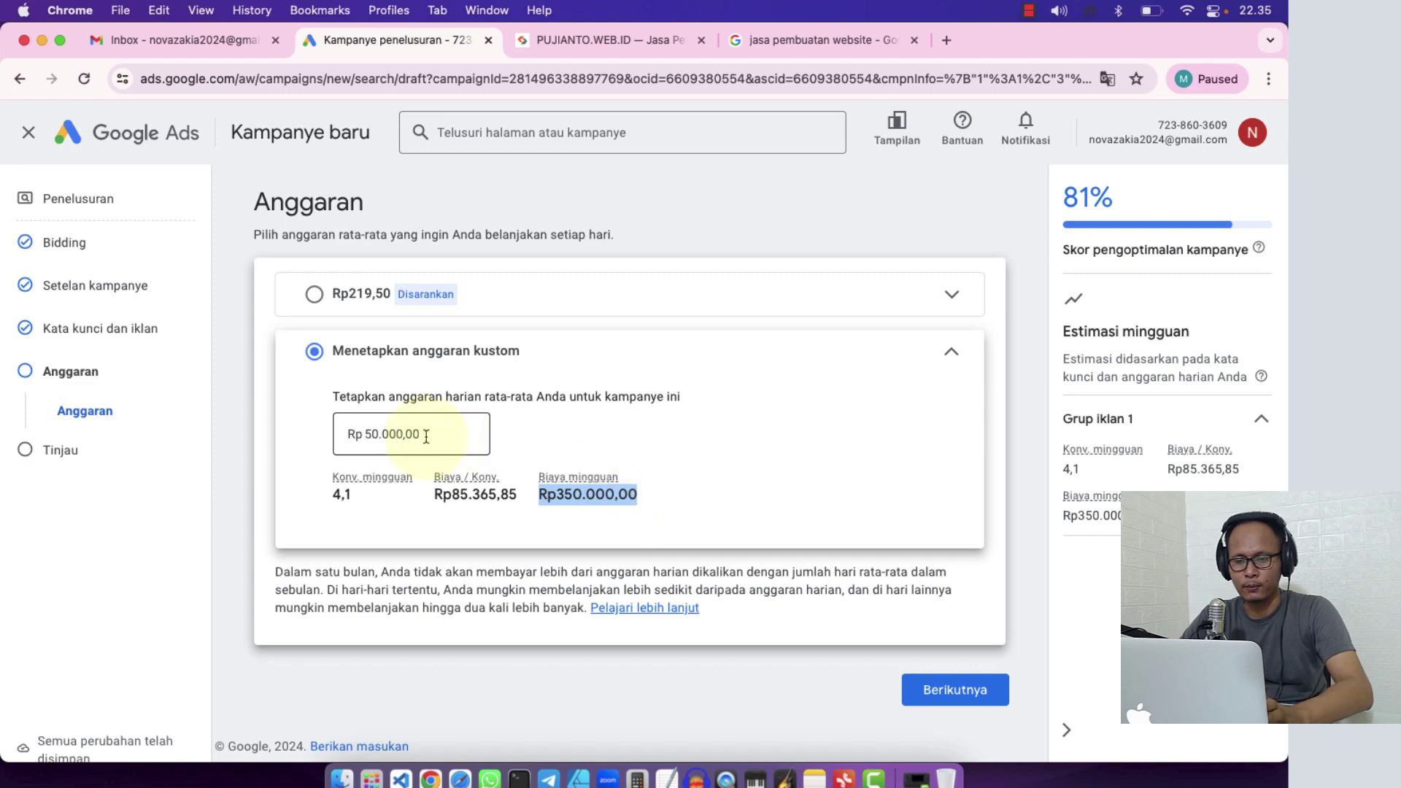
left_click_drag(427, 438, 331, 438)
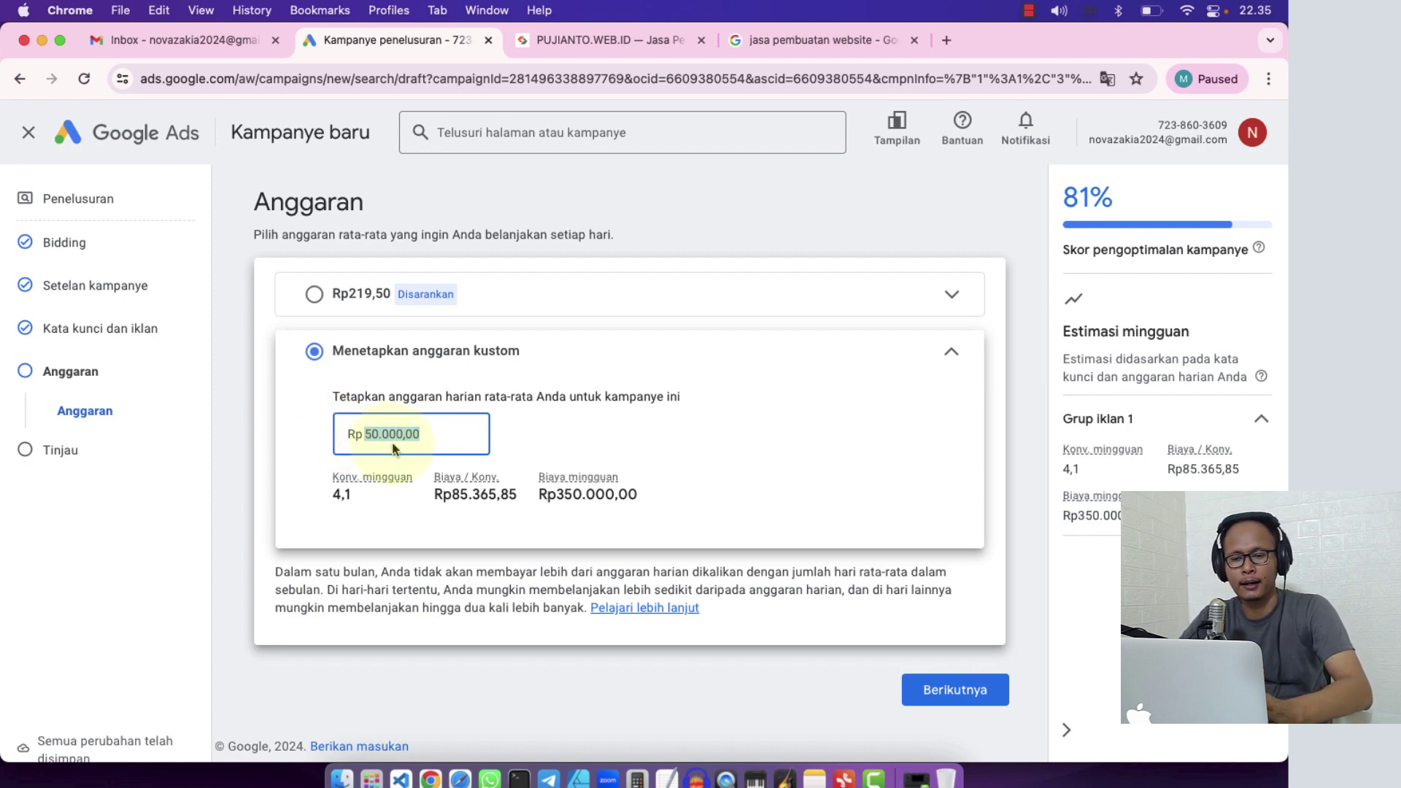
left_click(420, 438)
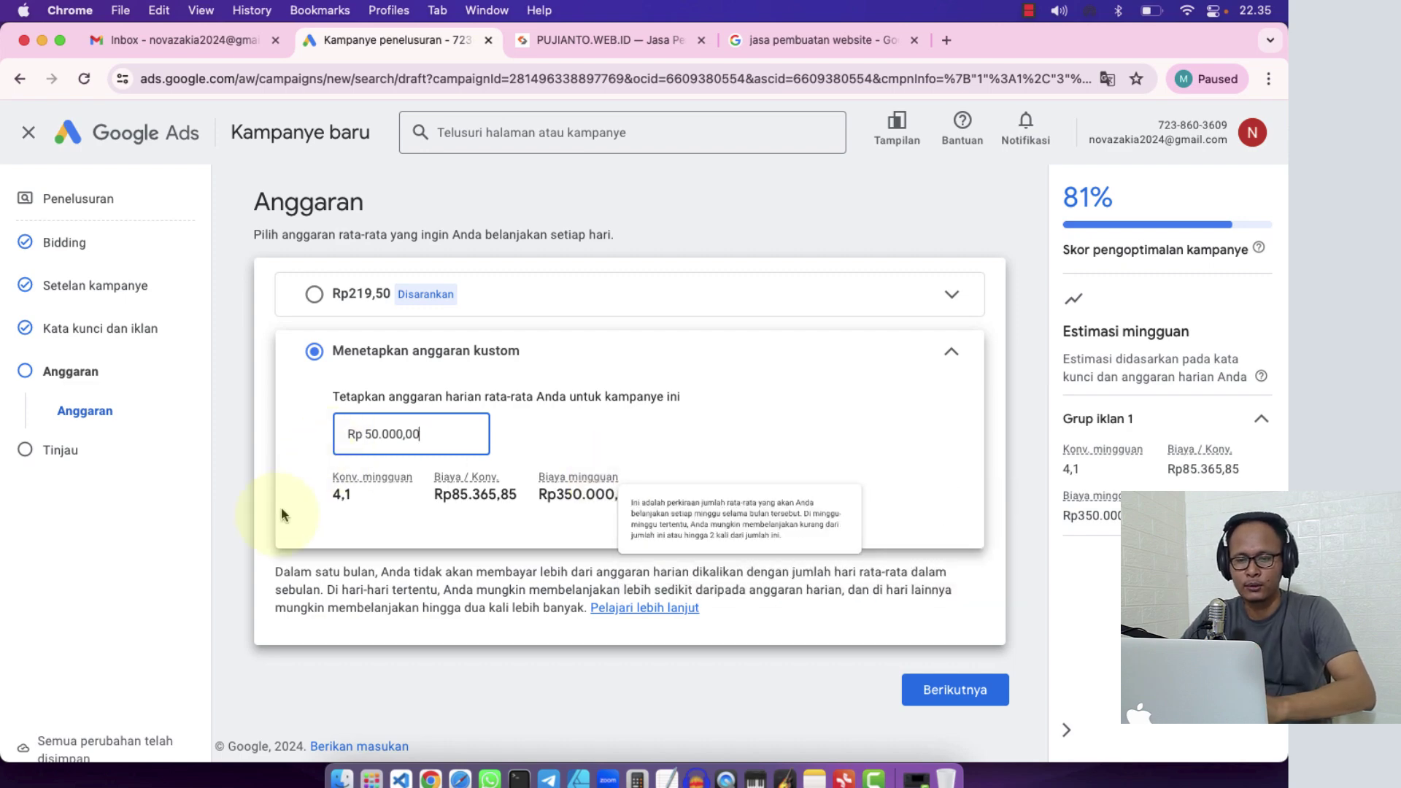
left_click(269, 524)
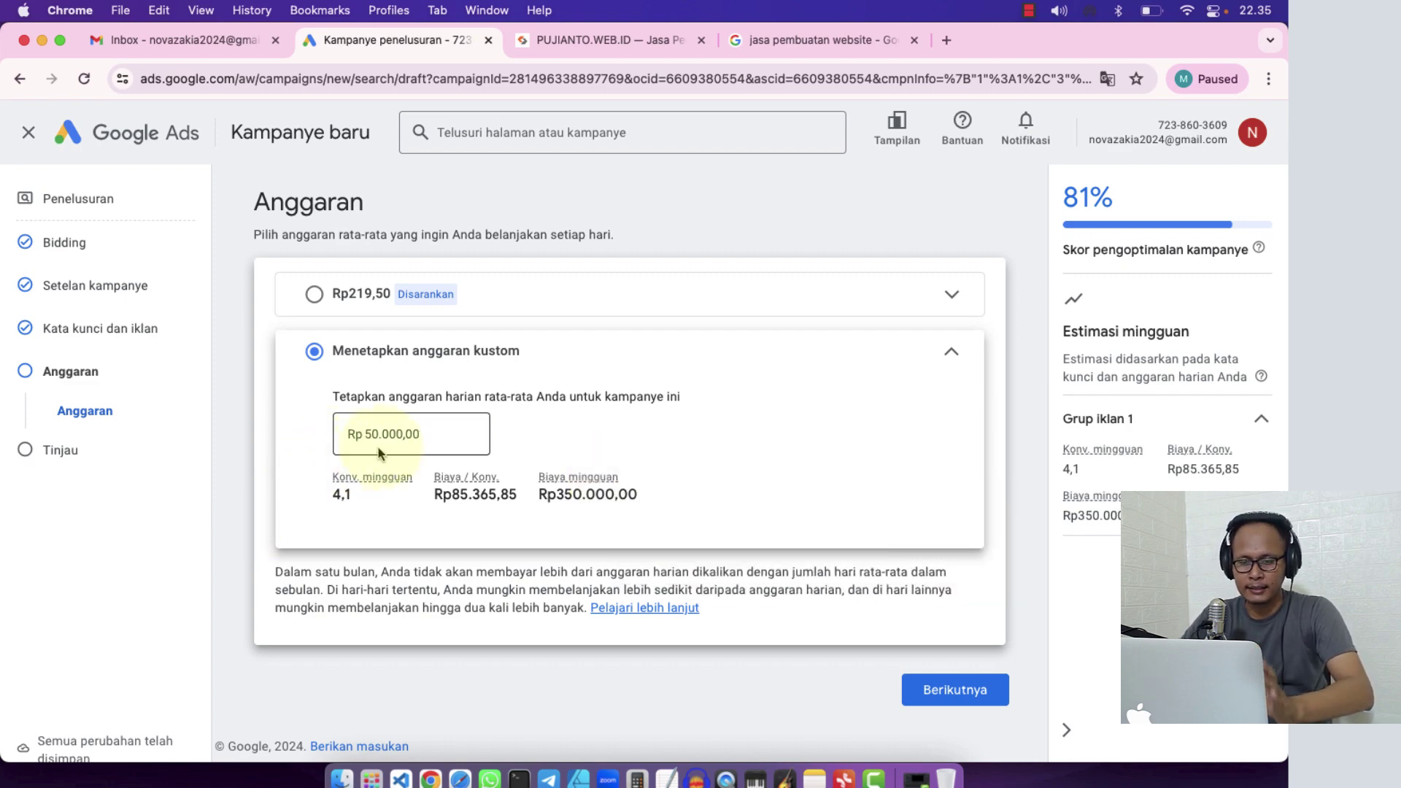
- Continue to the campaign review, check the bidding, settings, keyword, ad and budget summary, and publish the campaign
left_click(958, 696)
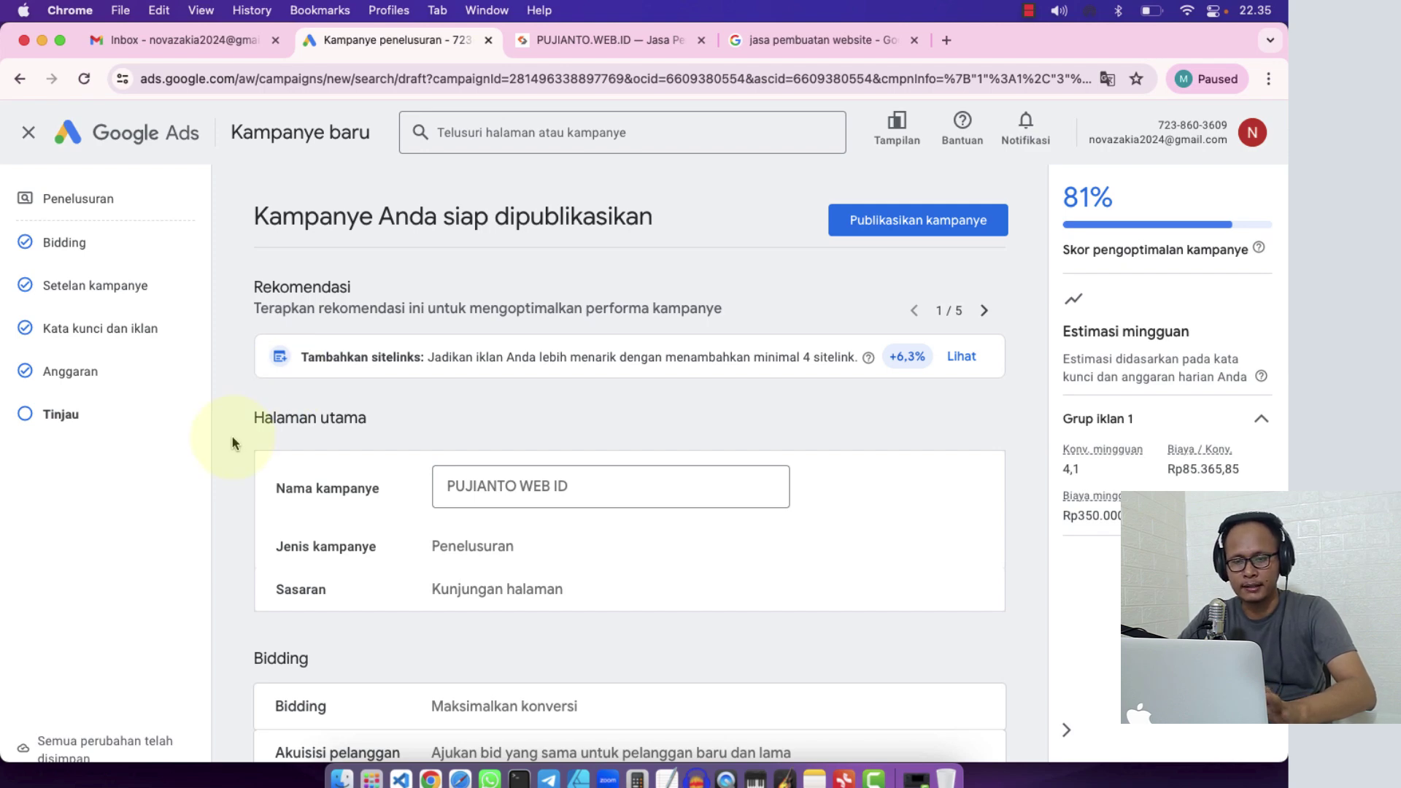
scroll(232, 443, "down", 9)
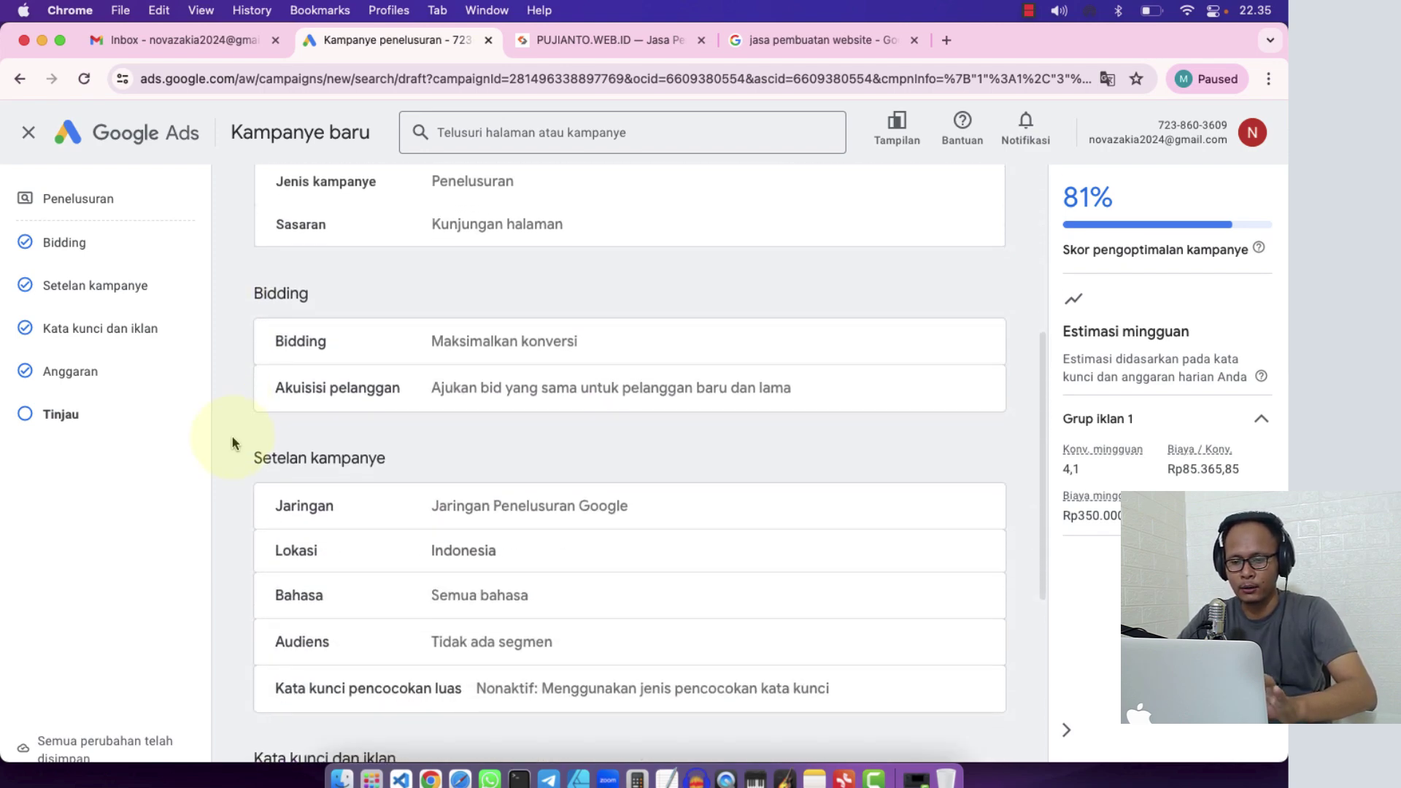
scroll(232, 443, "up", 12)
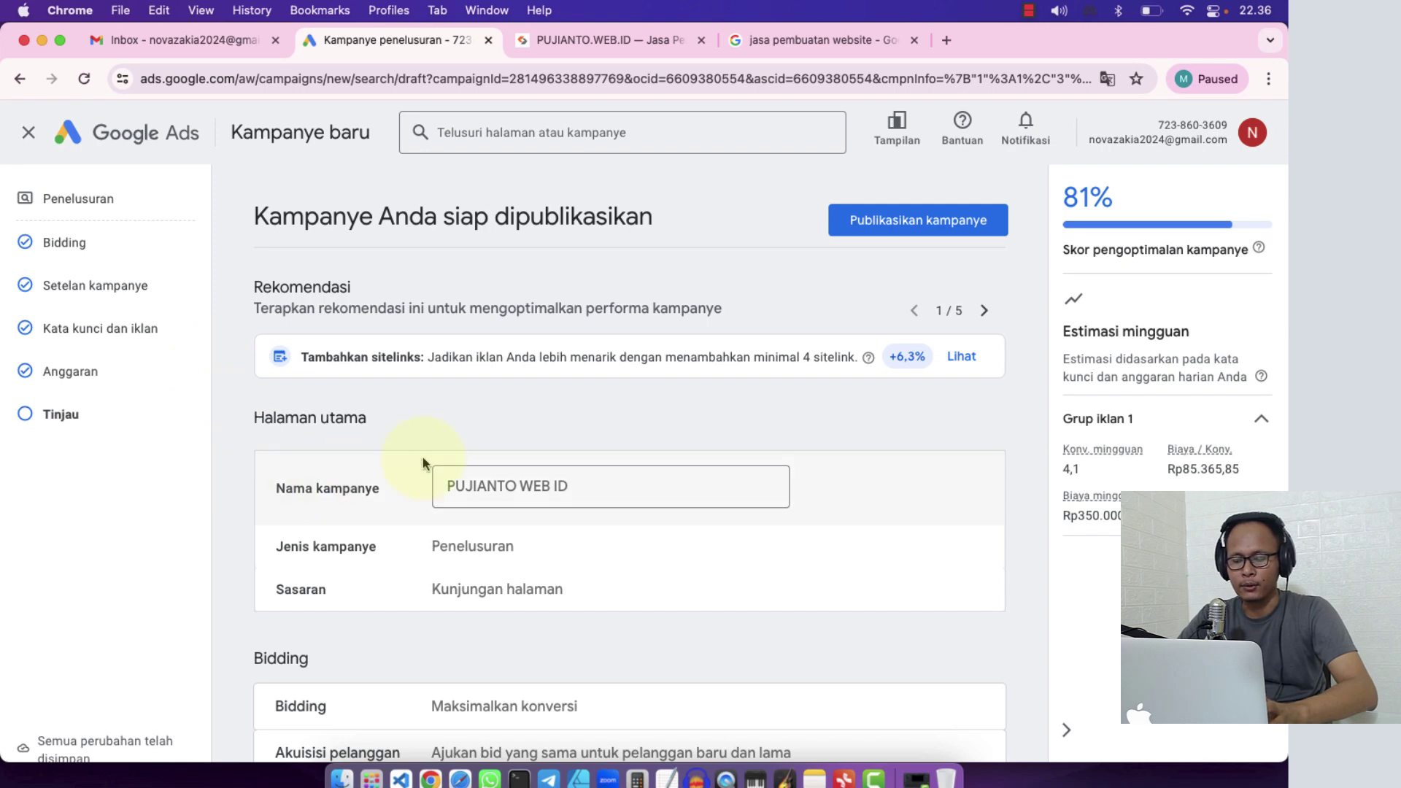
scroll(424, 464, "down", 10)
scroll(426, 462, "down", 2)
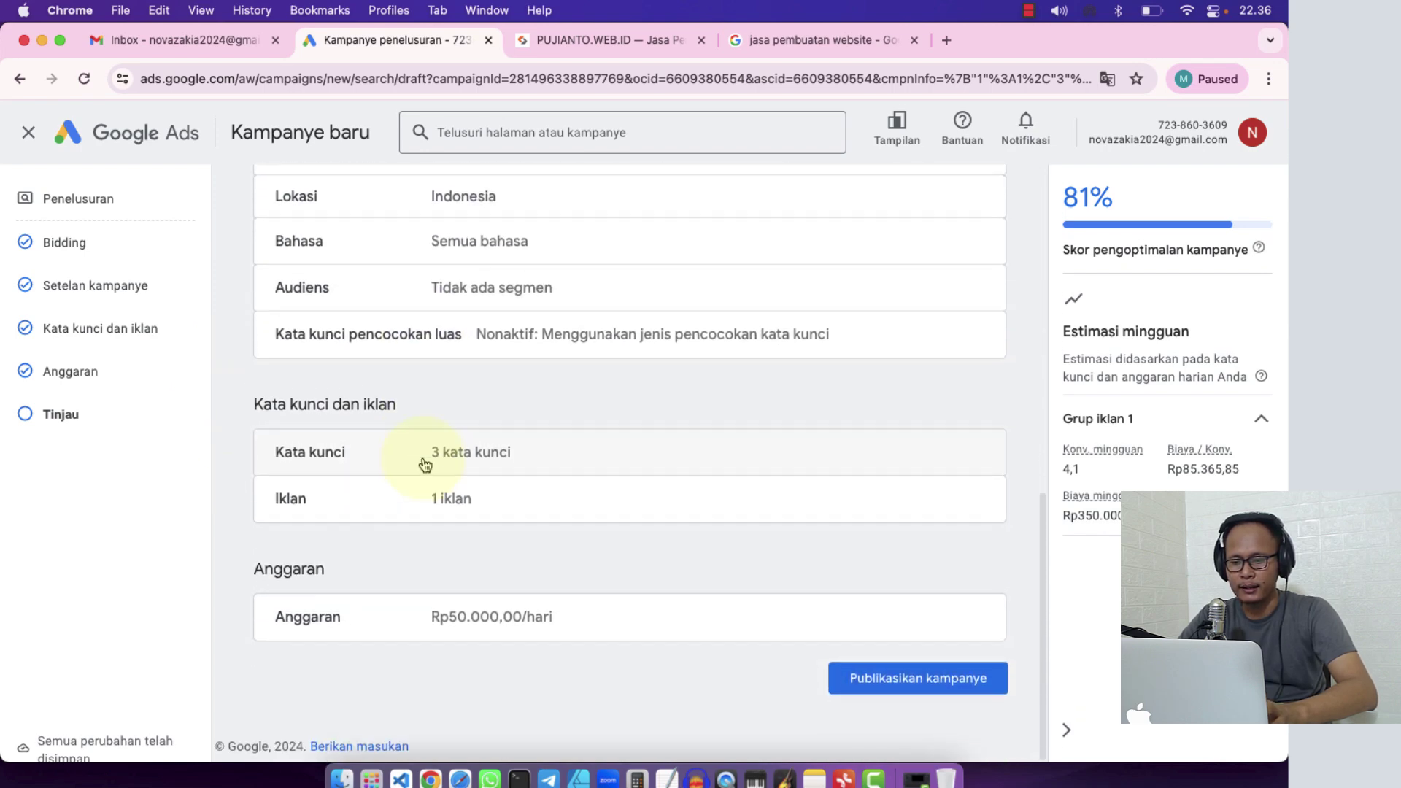
left_click(916, 679)
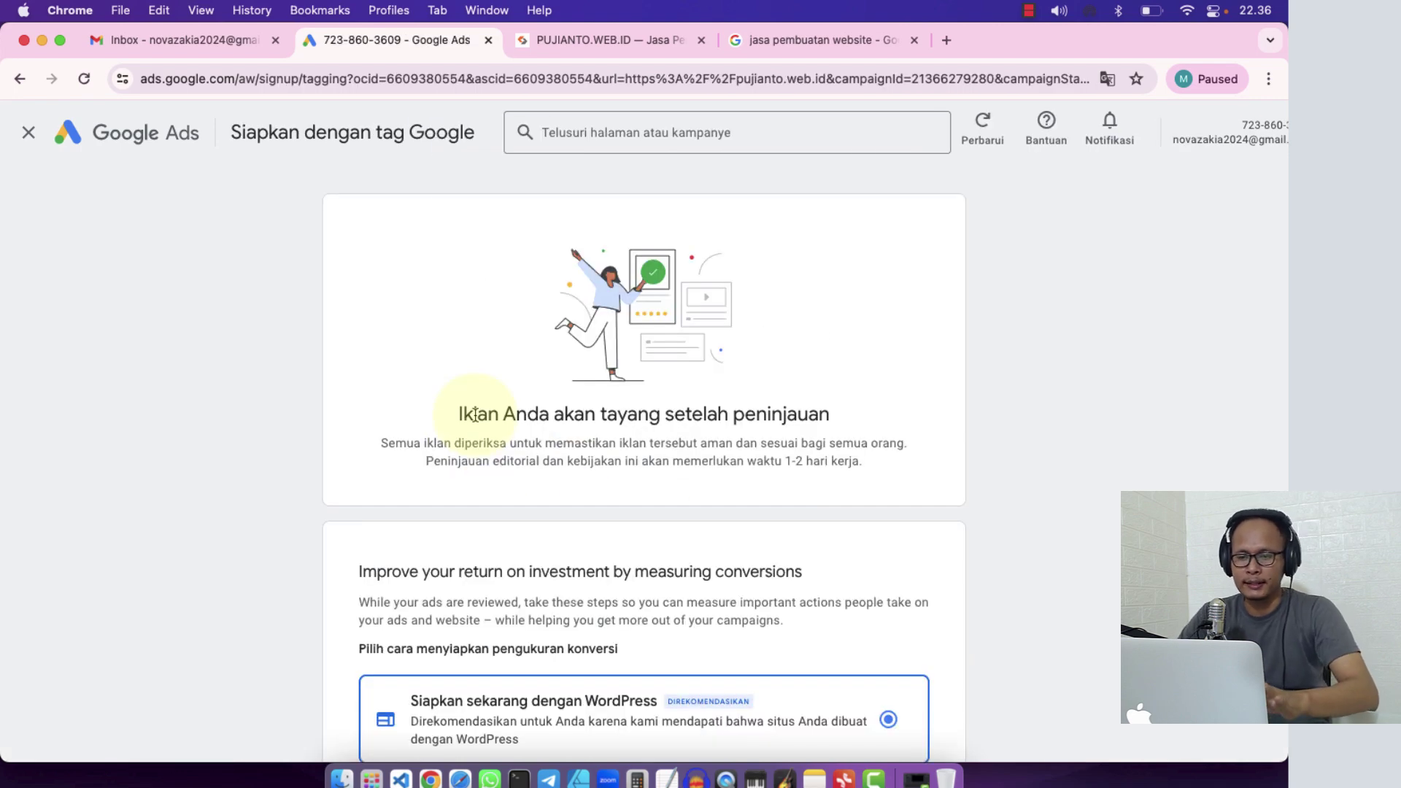
- Read the ad review notice and the WordPress and code options for conversion measurement, comparing them with the pujianto.web.id site
scroll(540, 412, "down", 3)
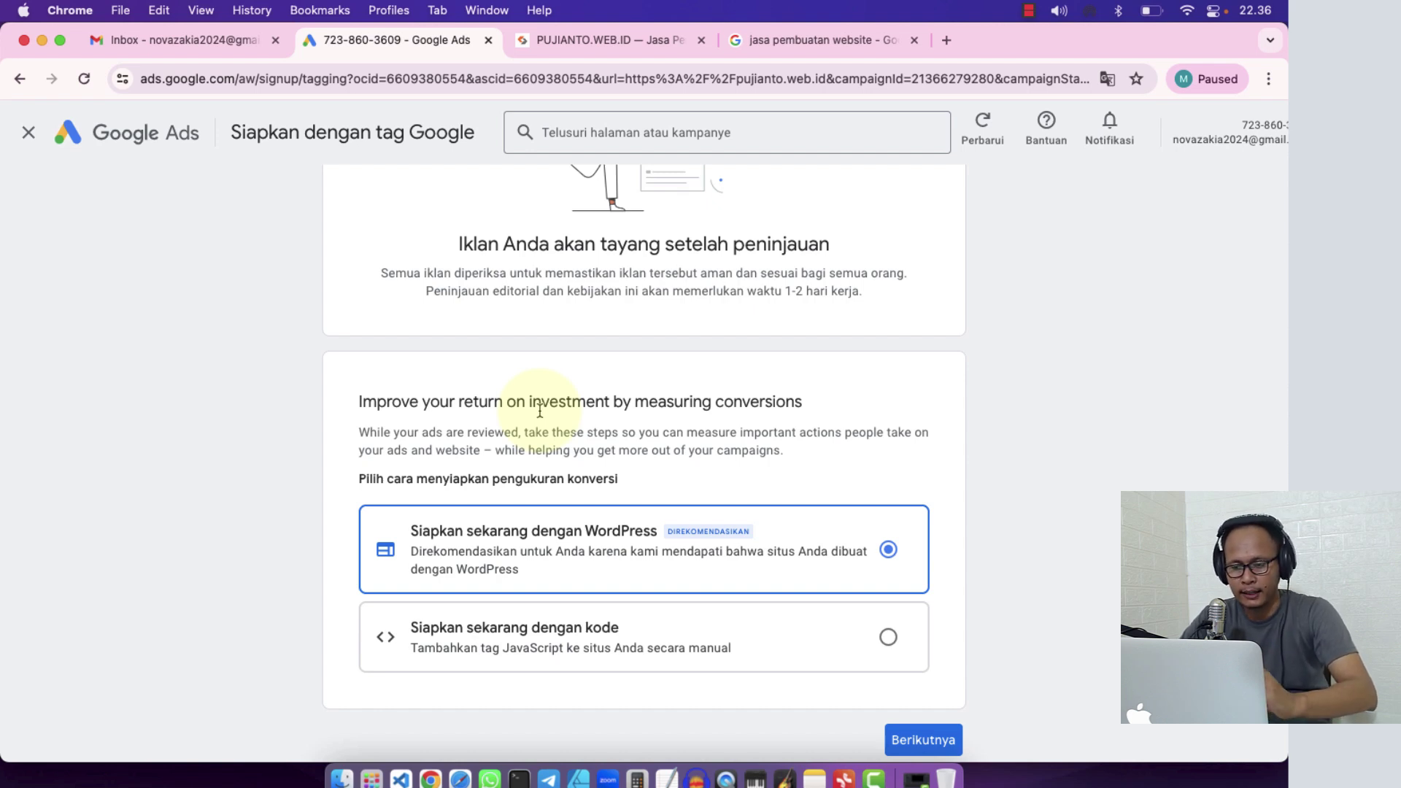
scroll(540, 412, "down", 2)
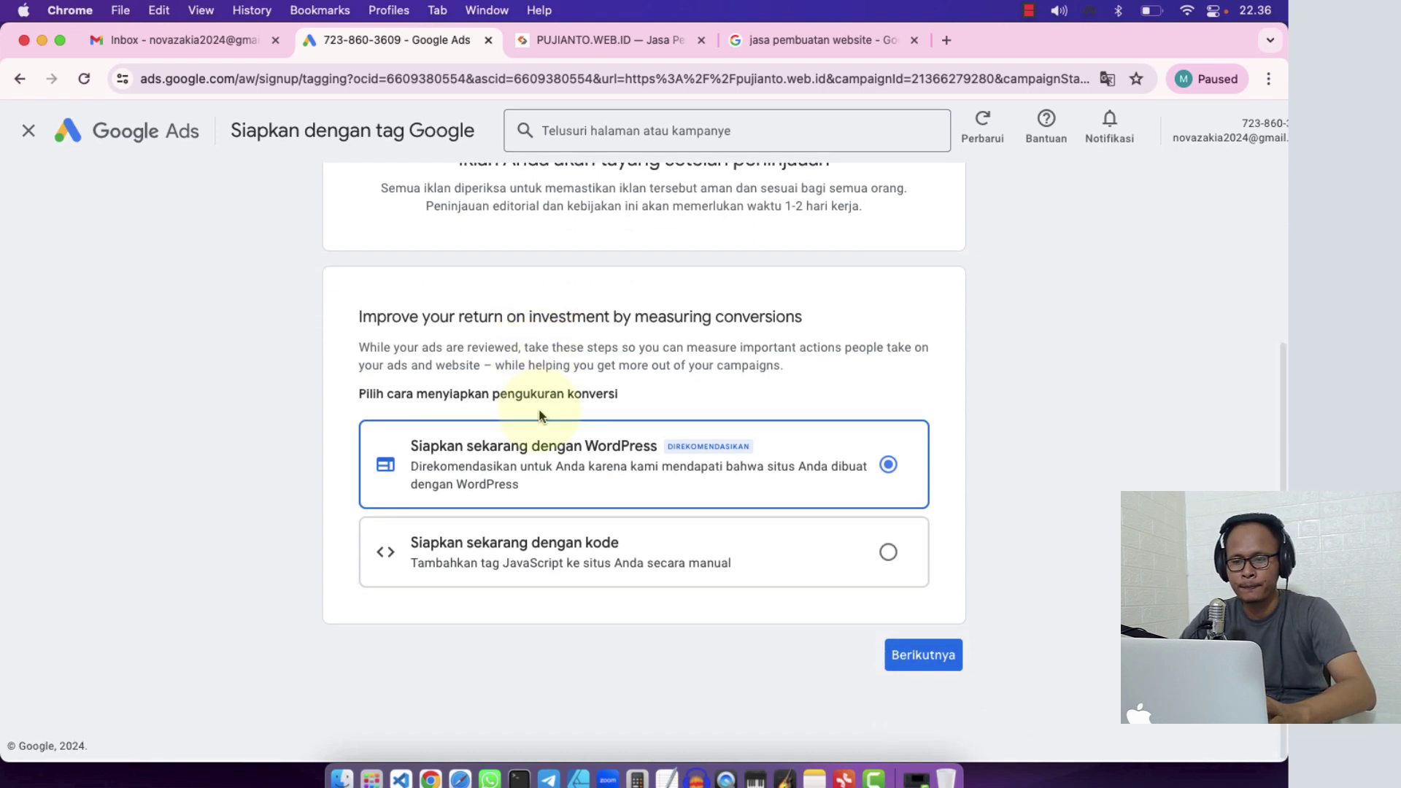
scroll(344, 400, "up", 3)
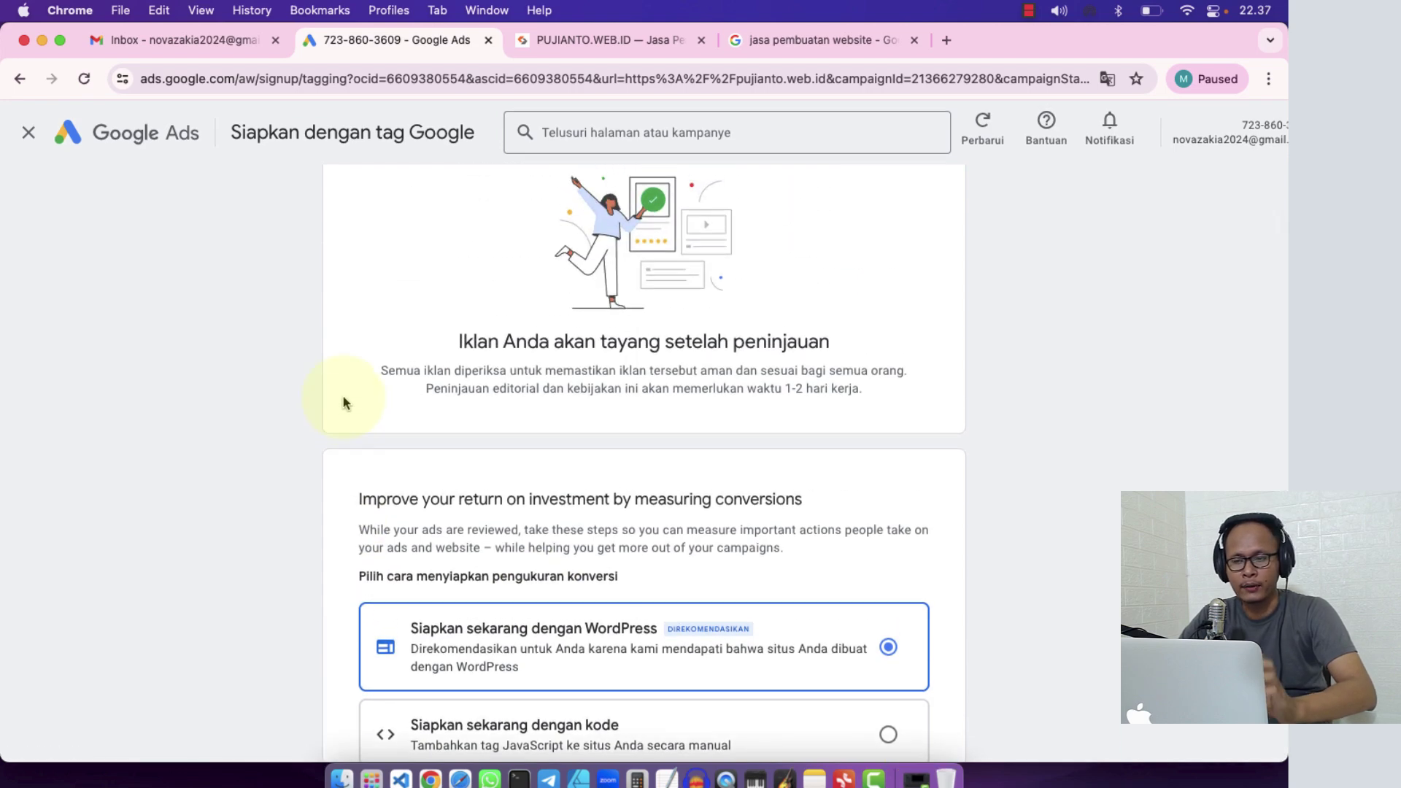
scroll(343, 401, "down", 3)
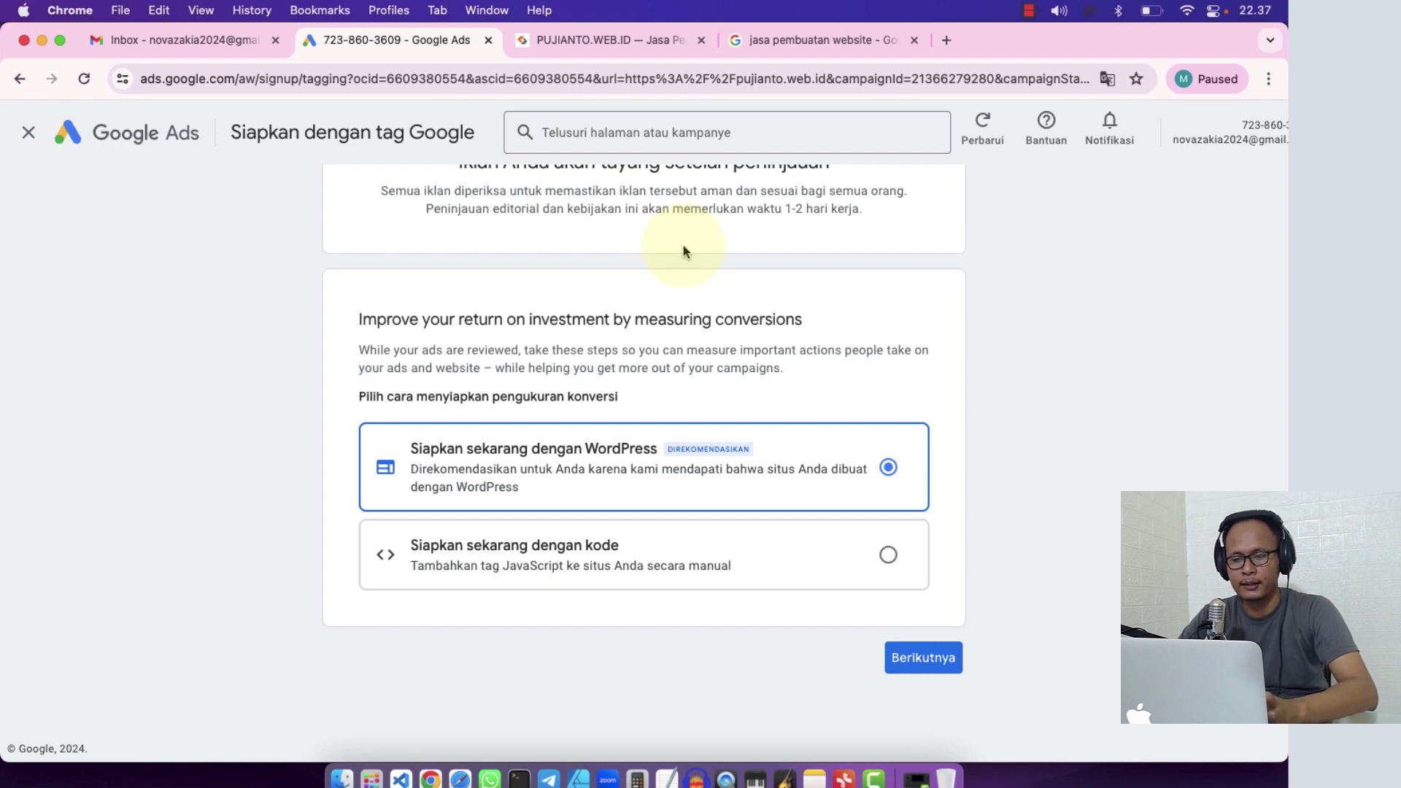
scroll(520, 511, "up", 4)
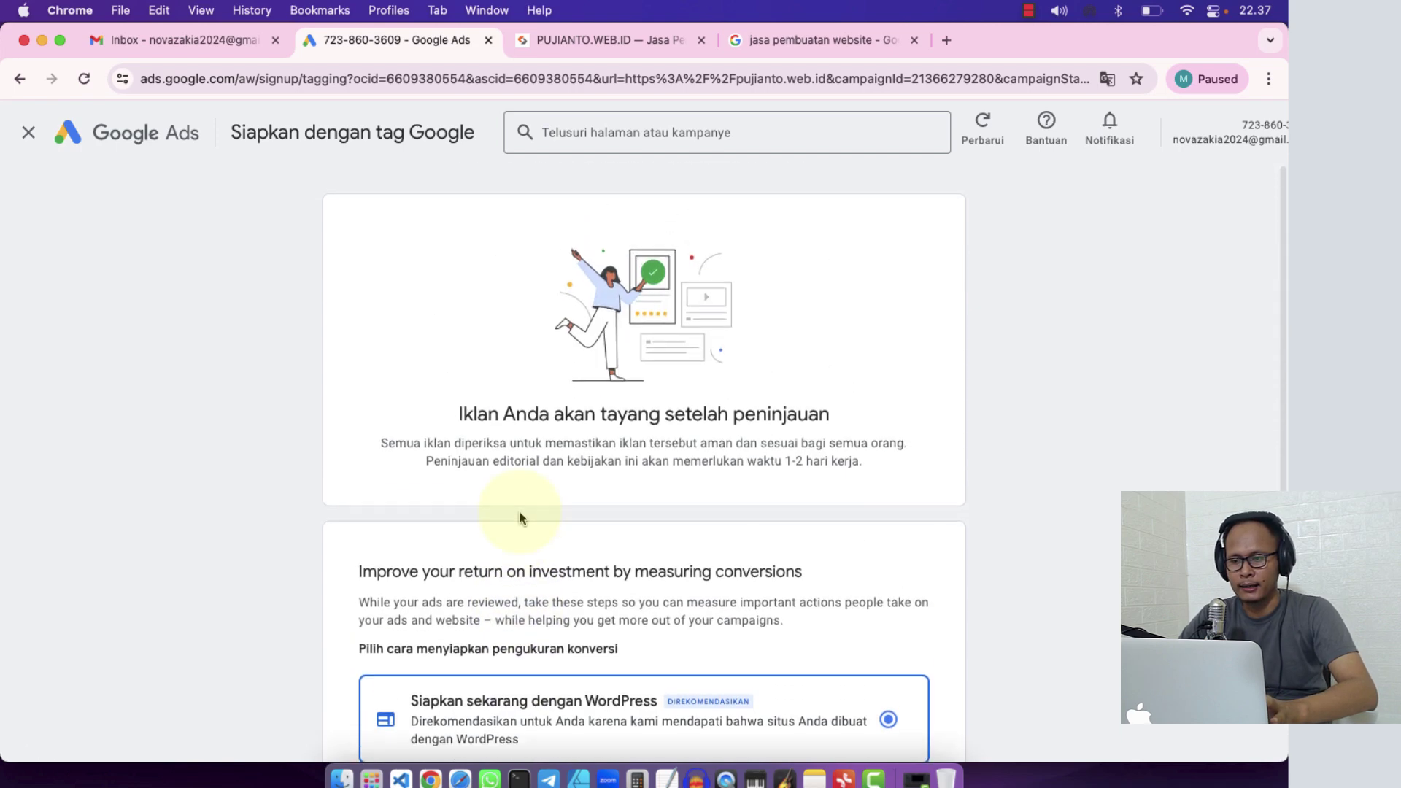
scroll(520, 510, "down", 4)
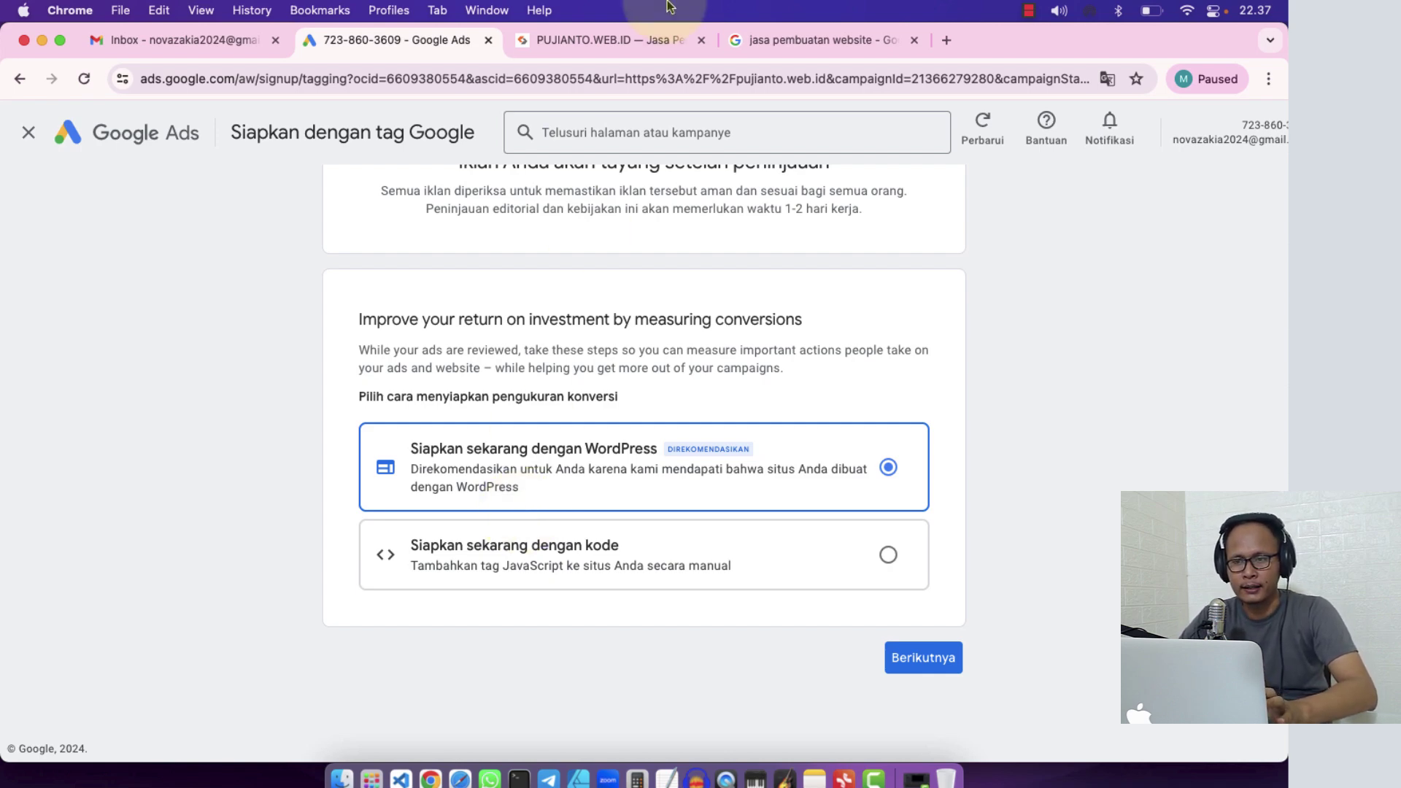
left_click(581, 45)
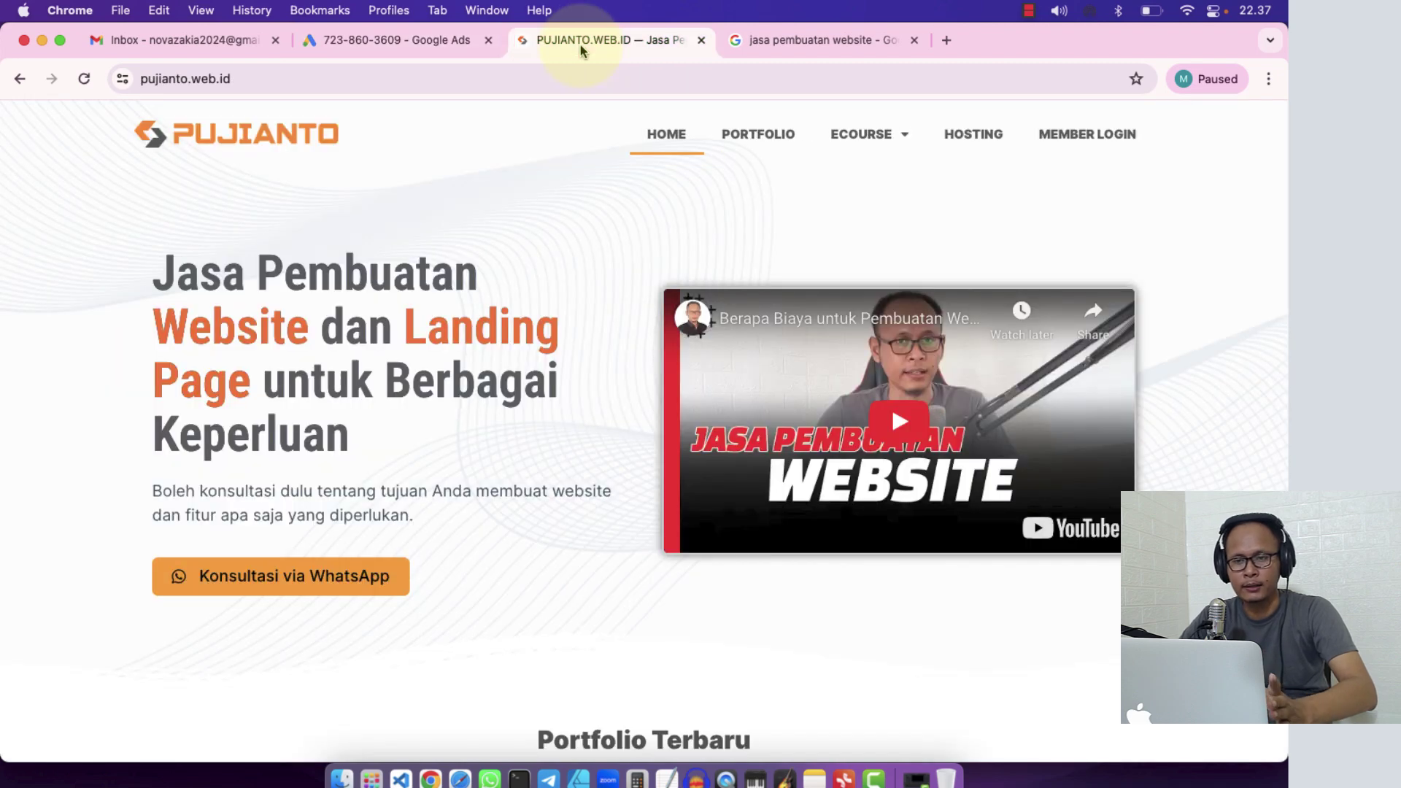
left_click(413, 42)
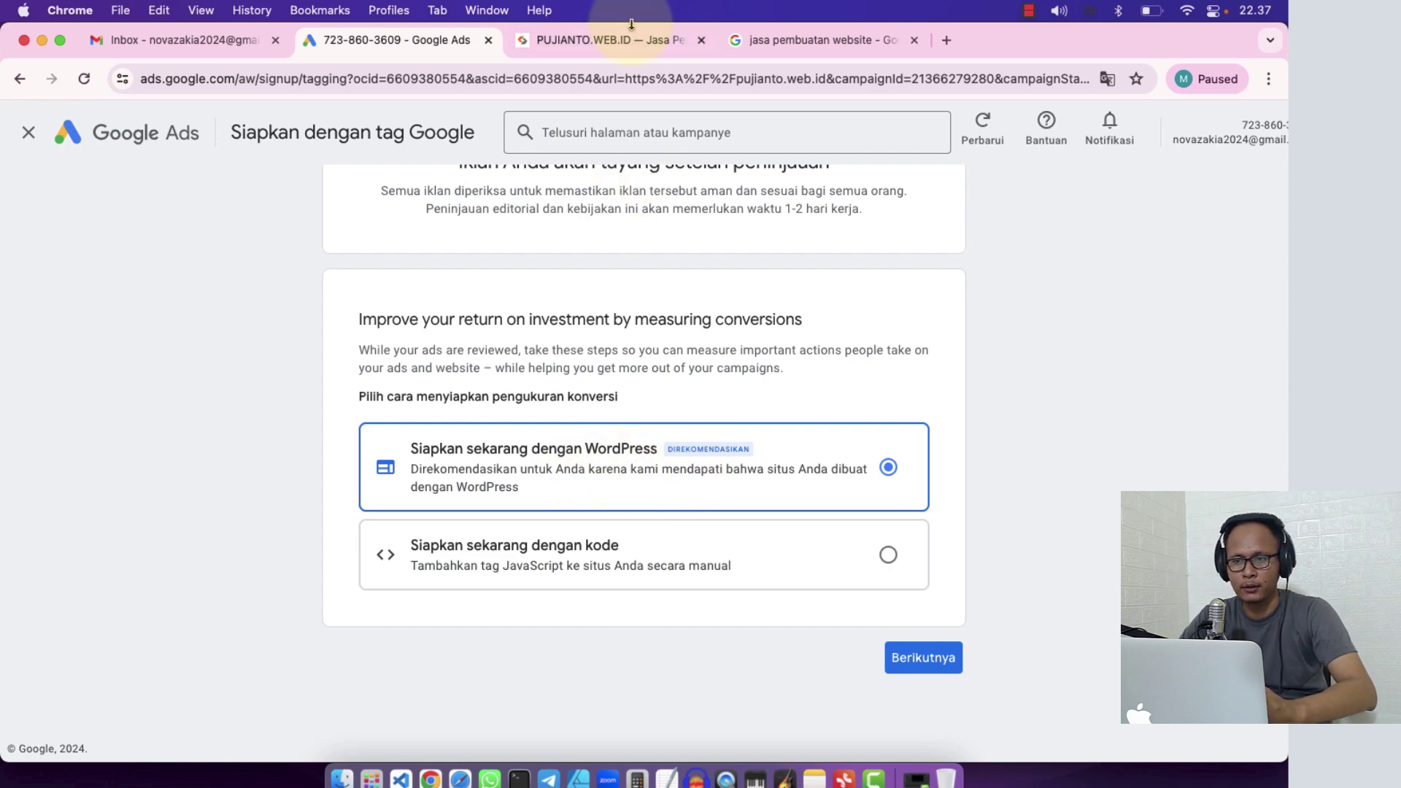
left_click(613, 40)
left_click(428, 45)
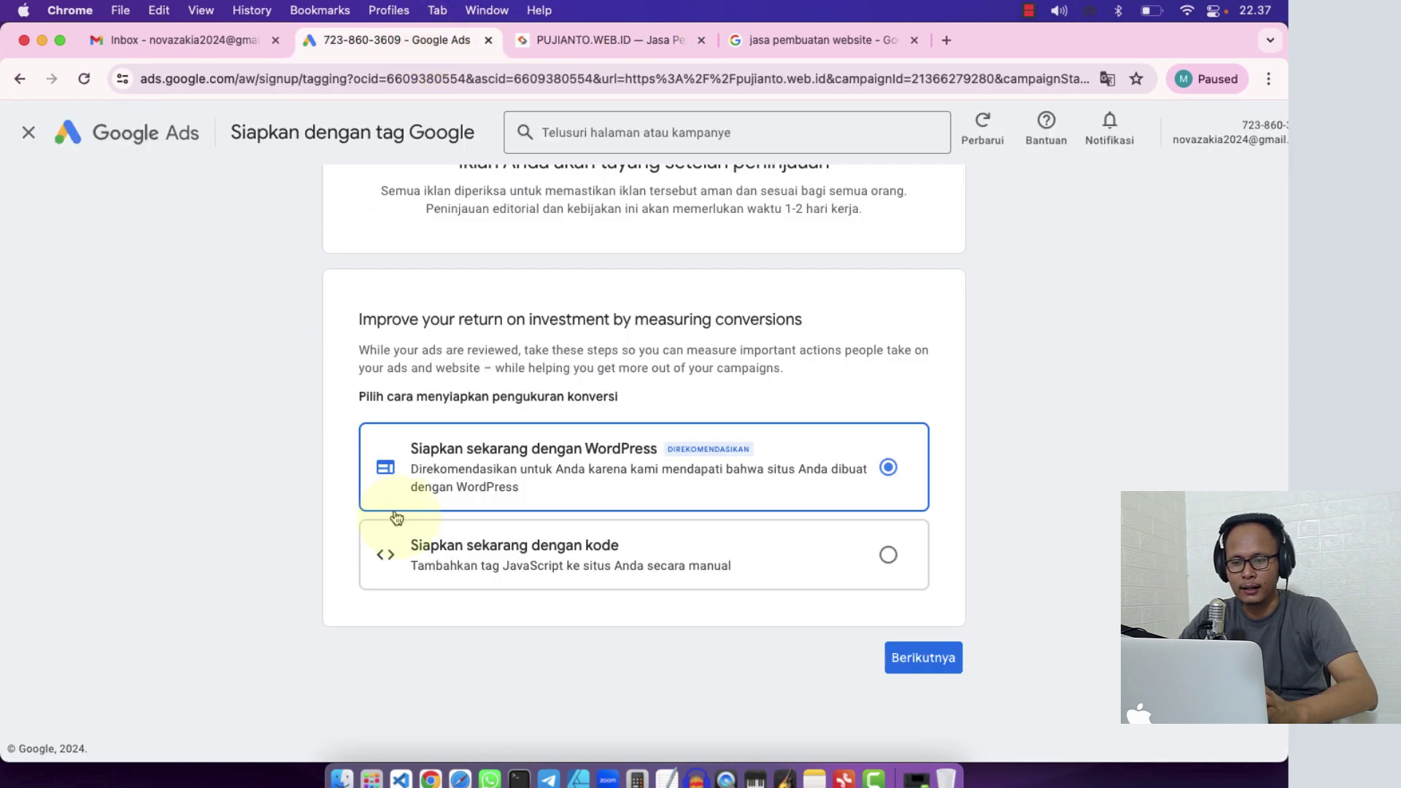
- View the Google tag installation options for setting up conversion measurement with code, and exit the tag setup
left_click(498, 564)
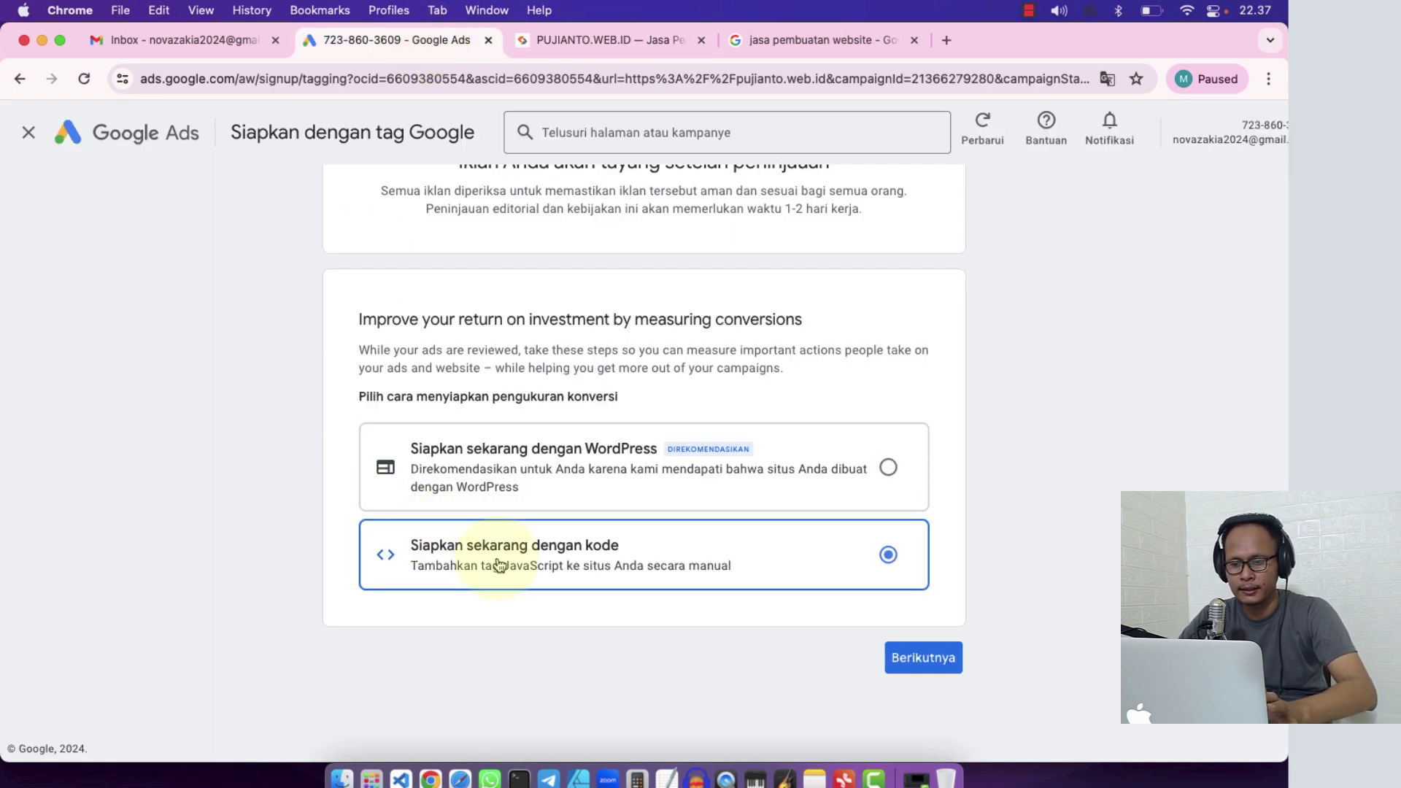
left_click(917, 673)
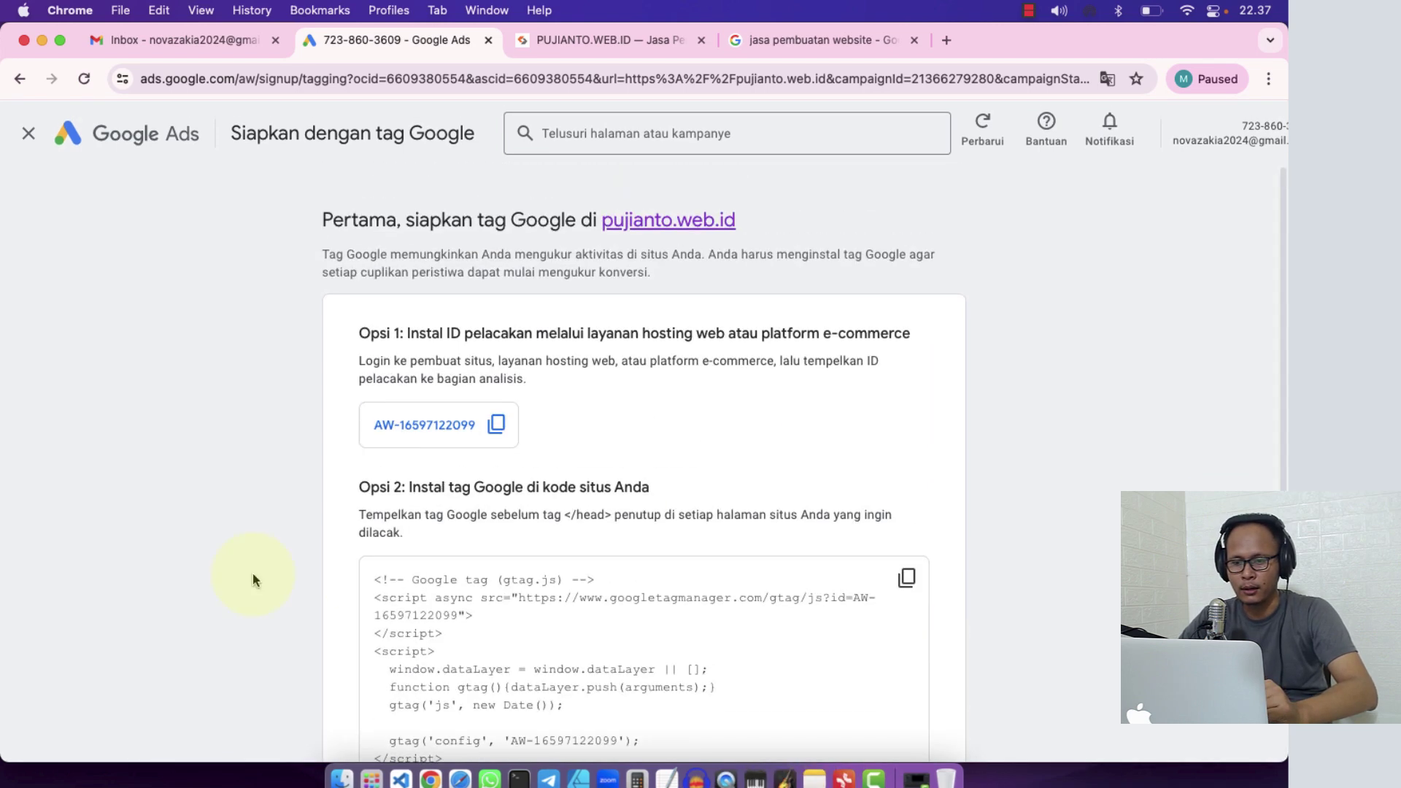
scroll(254, 580, "down", 2)
scroll(254, 581, "up", 3)
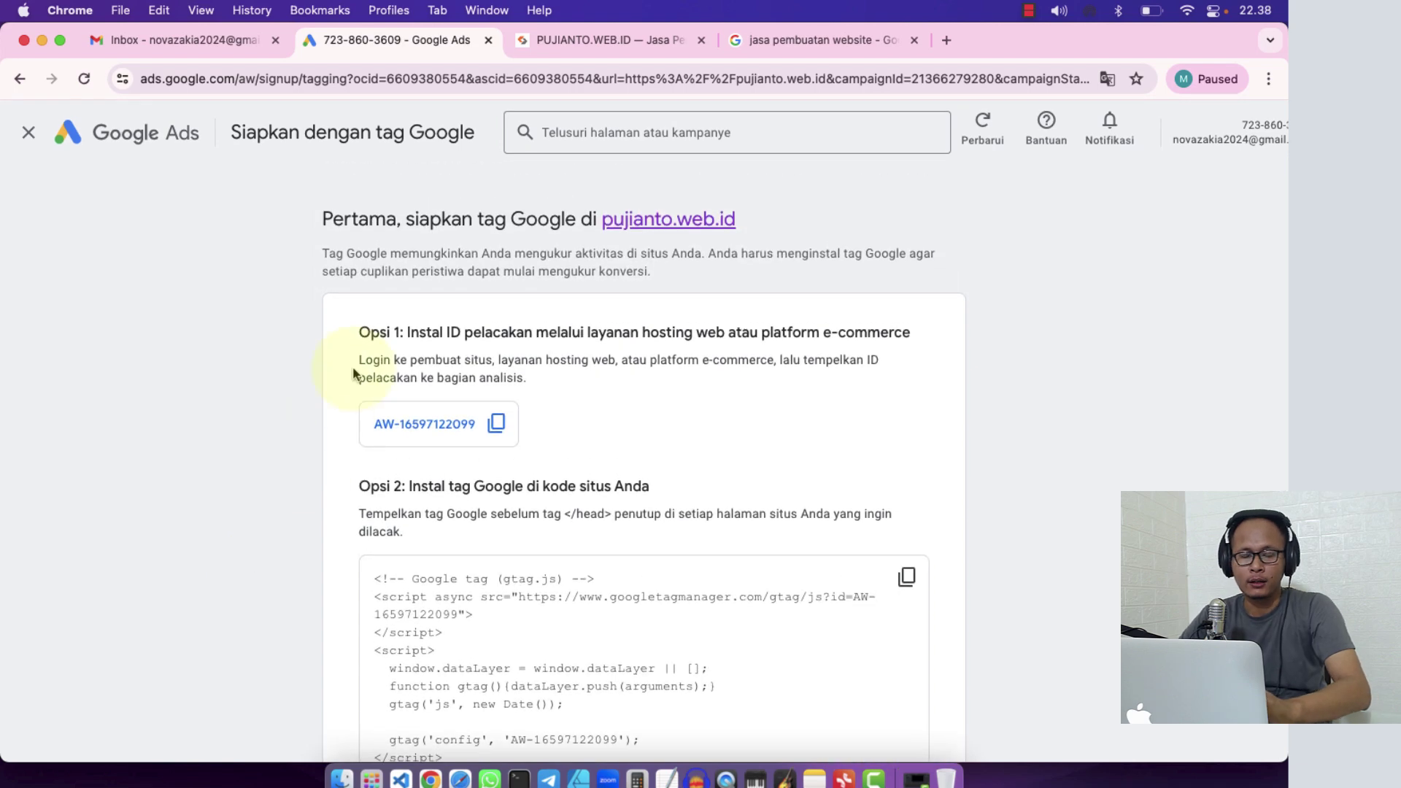
scroll(354, 374, "down", 5)
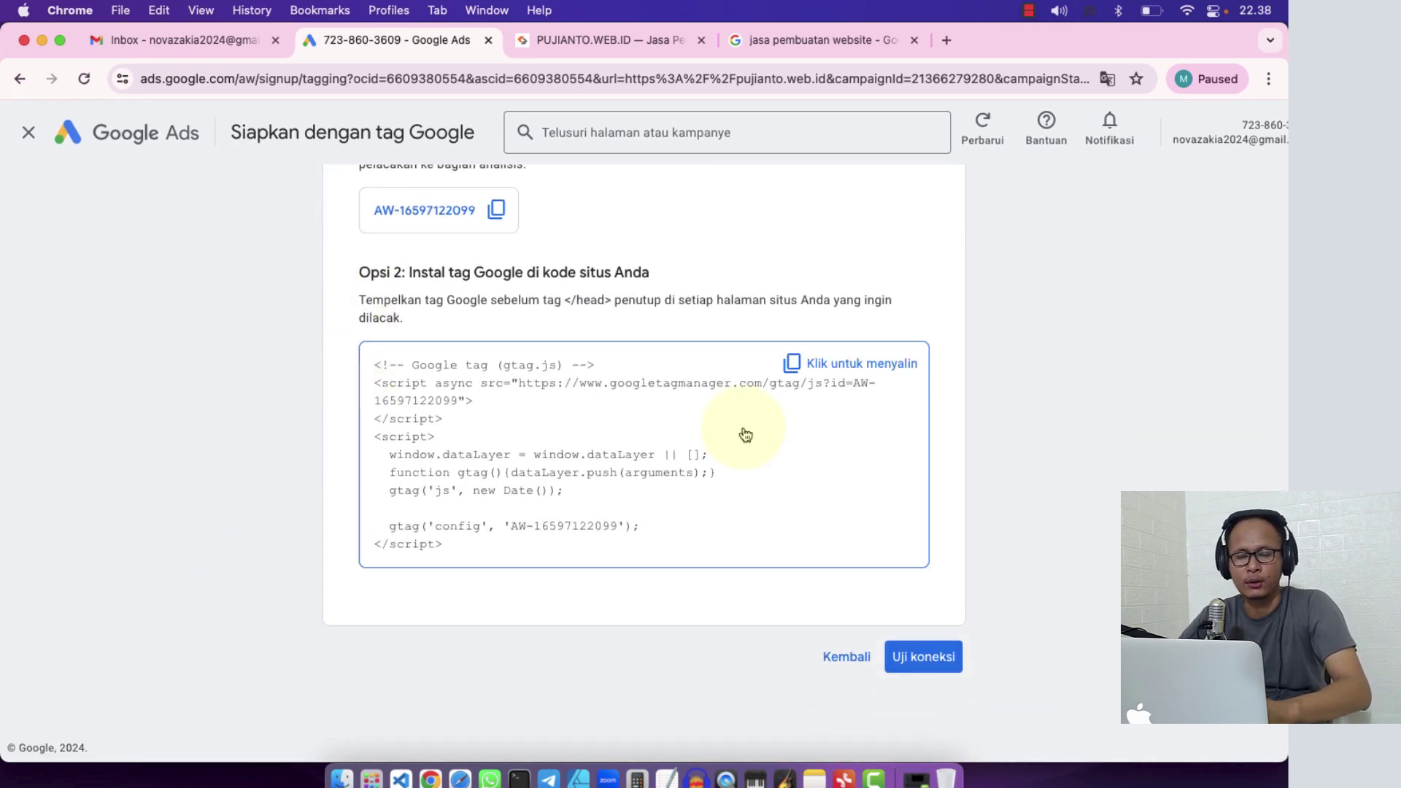
scroll(407, 431, "up", 5)
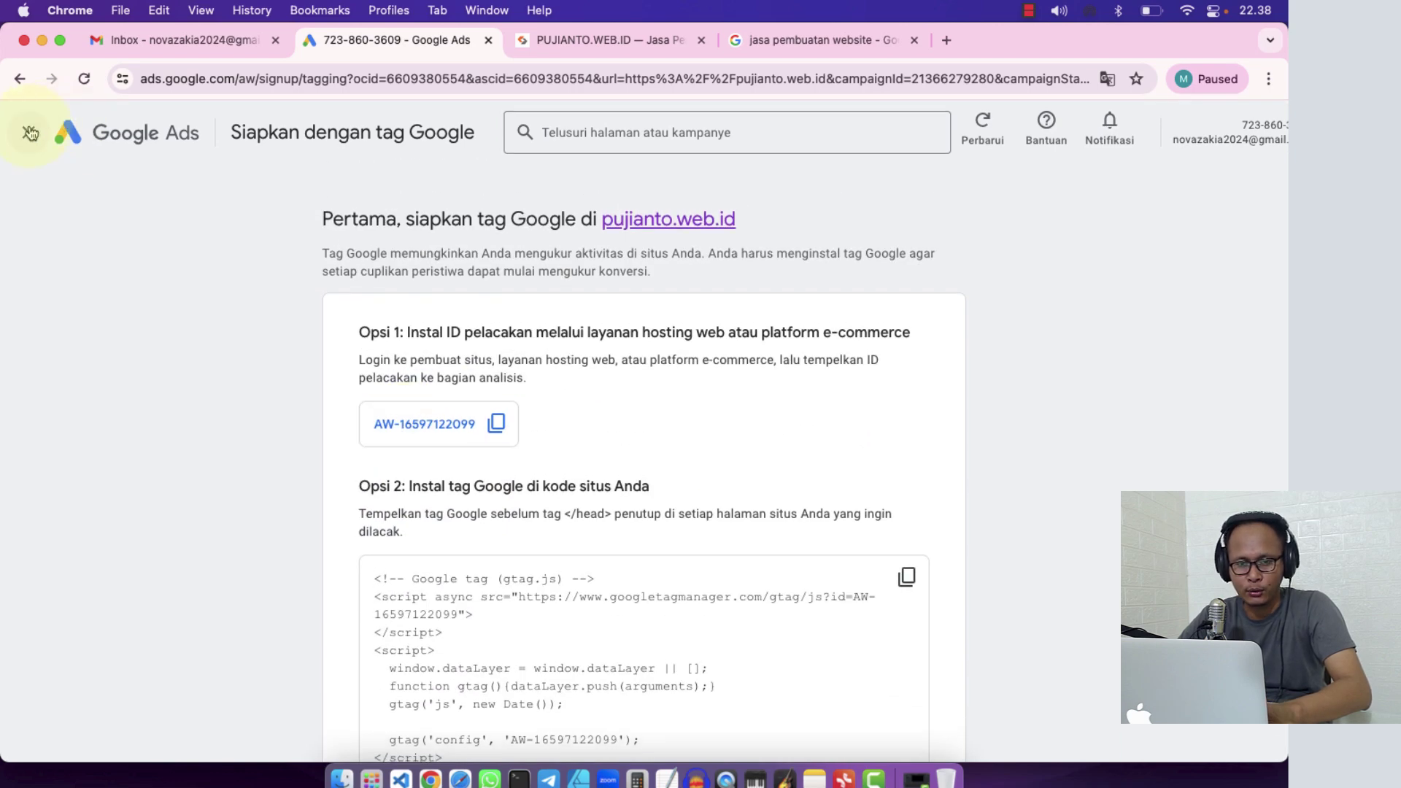
left_click(31, 139)
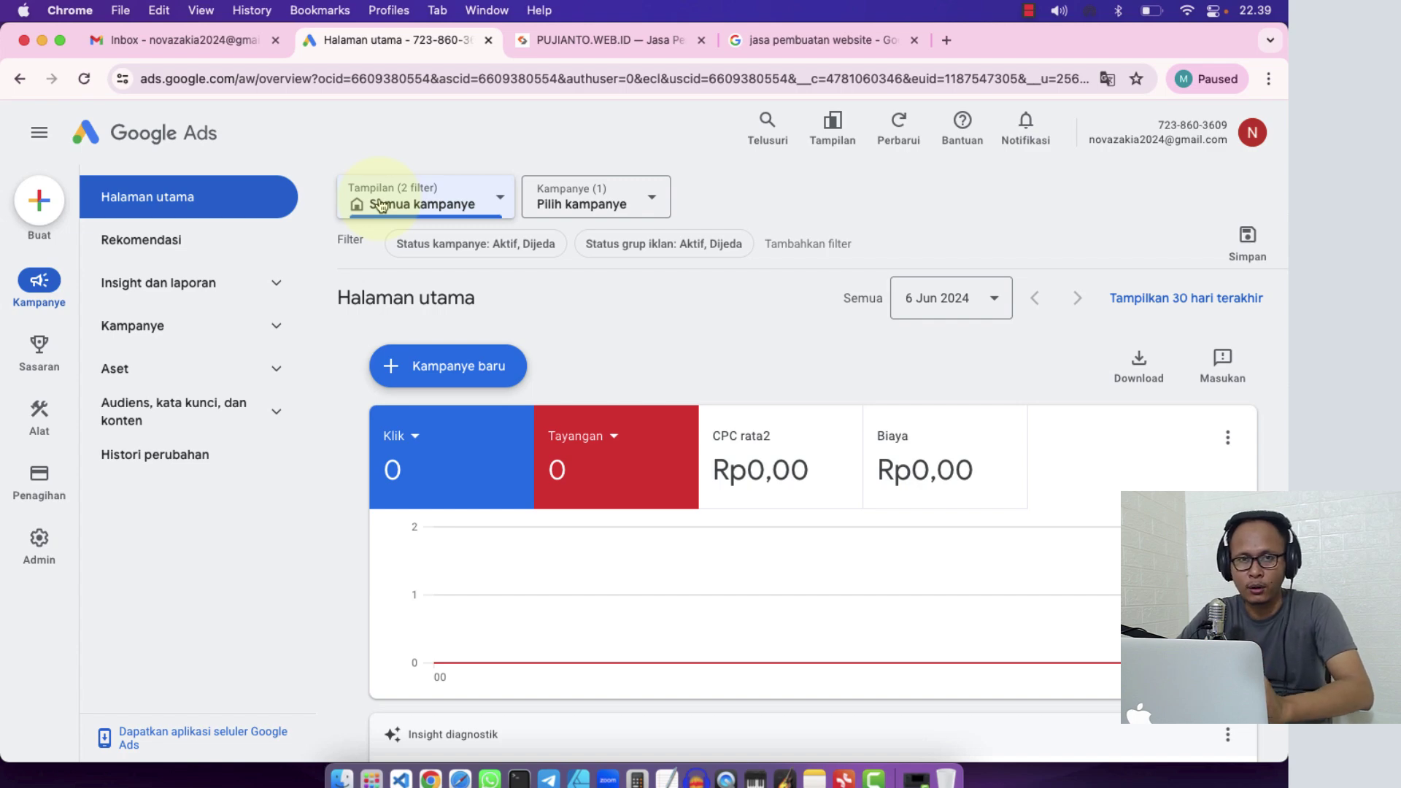
left_click(581, 38)
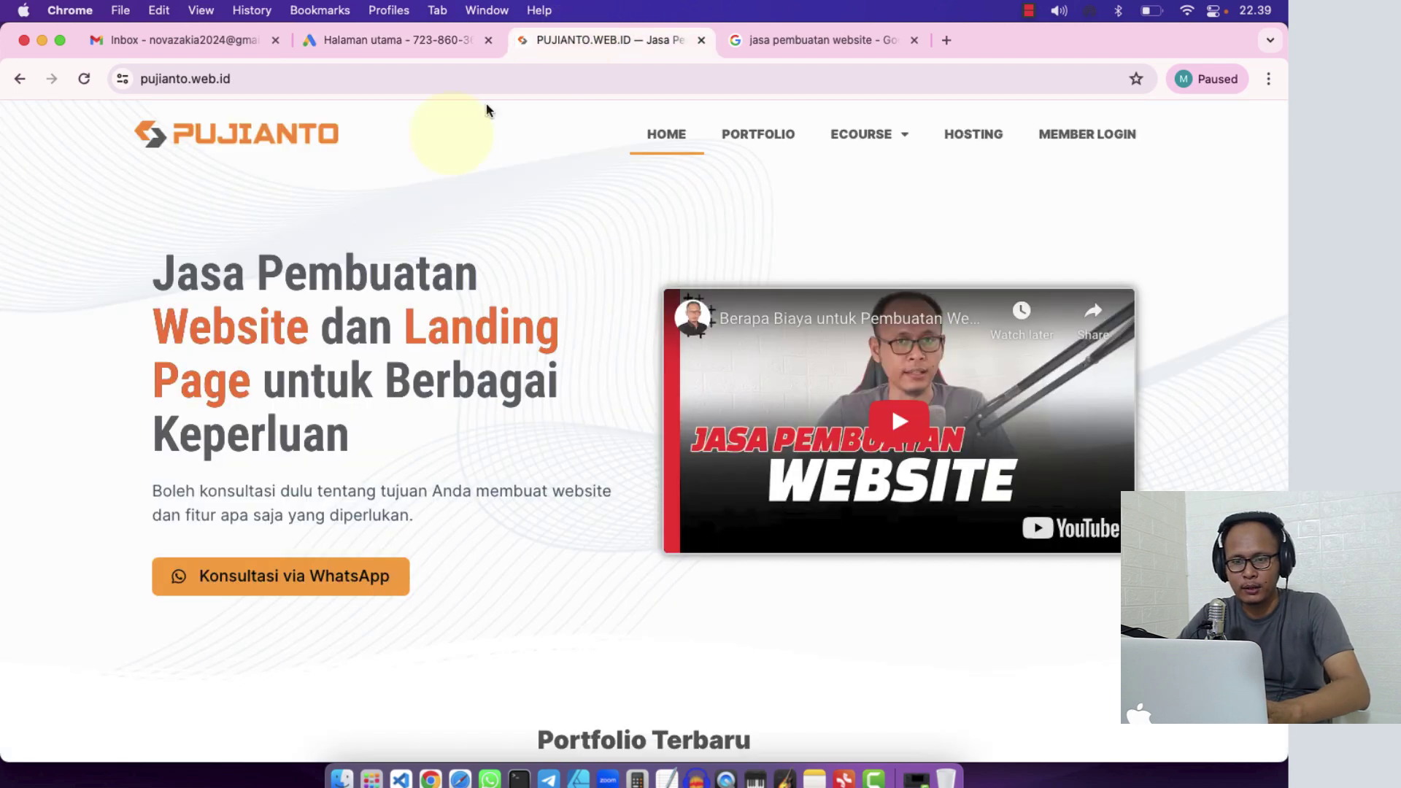
key("ctrl+shift+Tab")
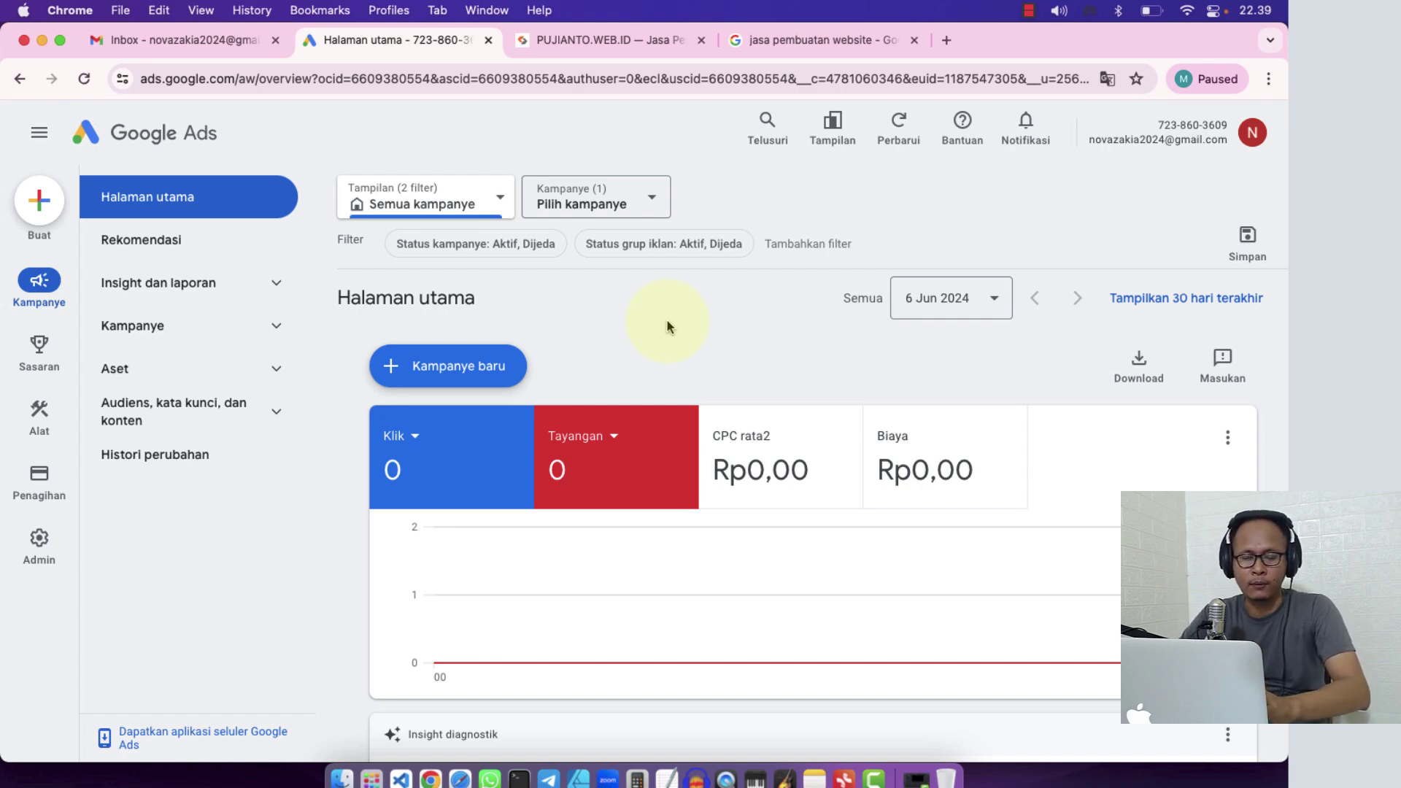
left_click(637, 36)
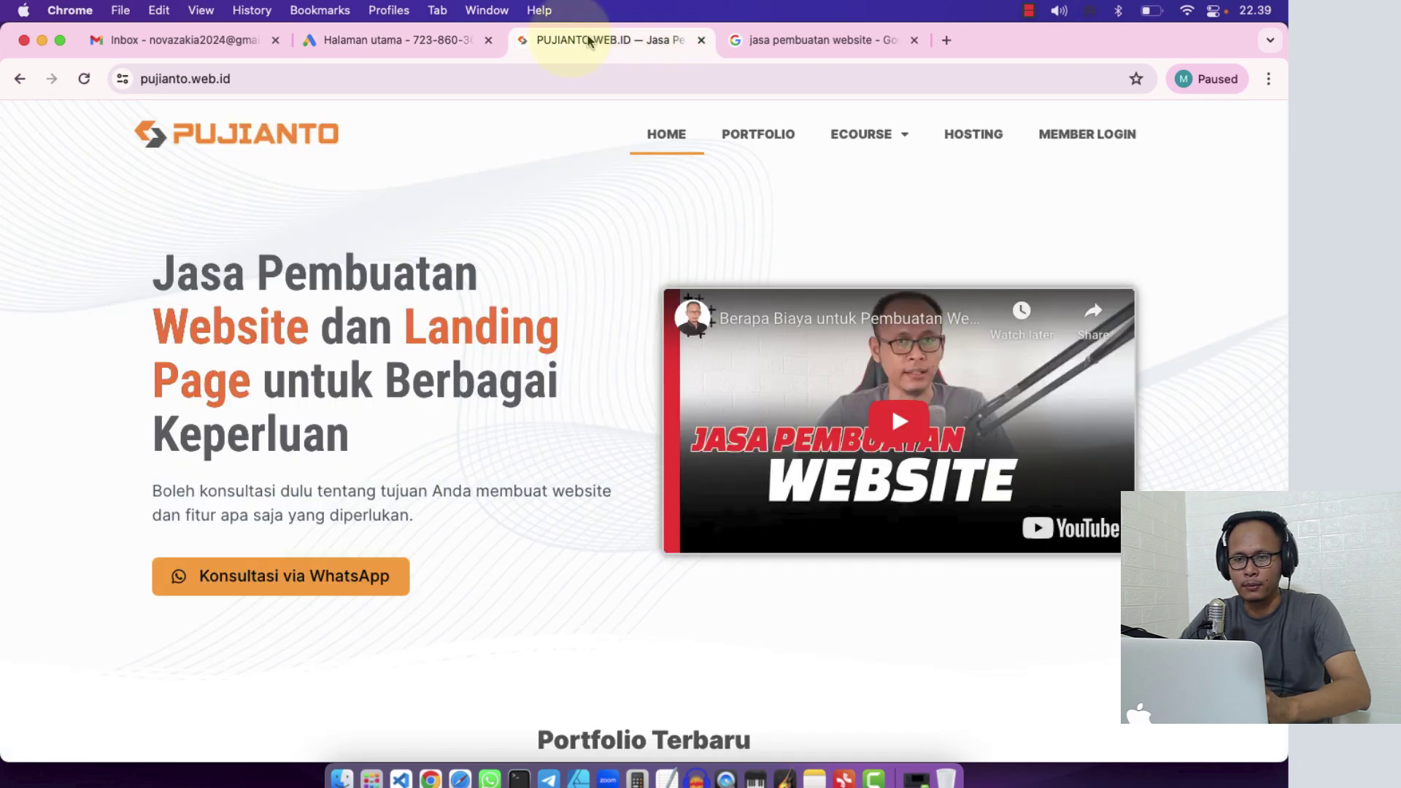
left_click(442, 43)
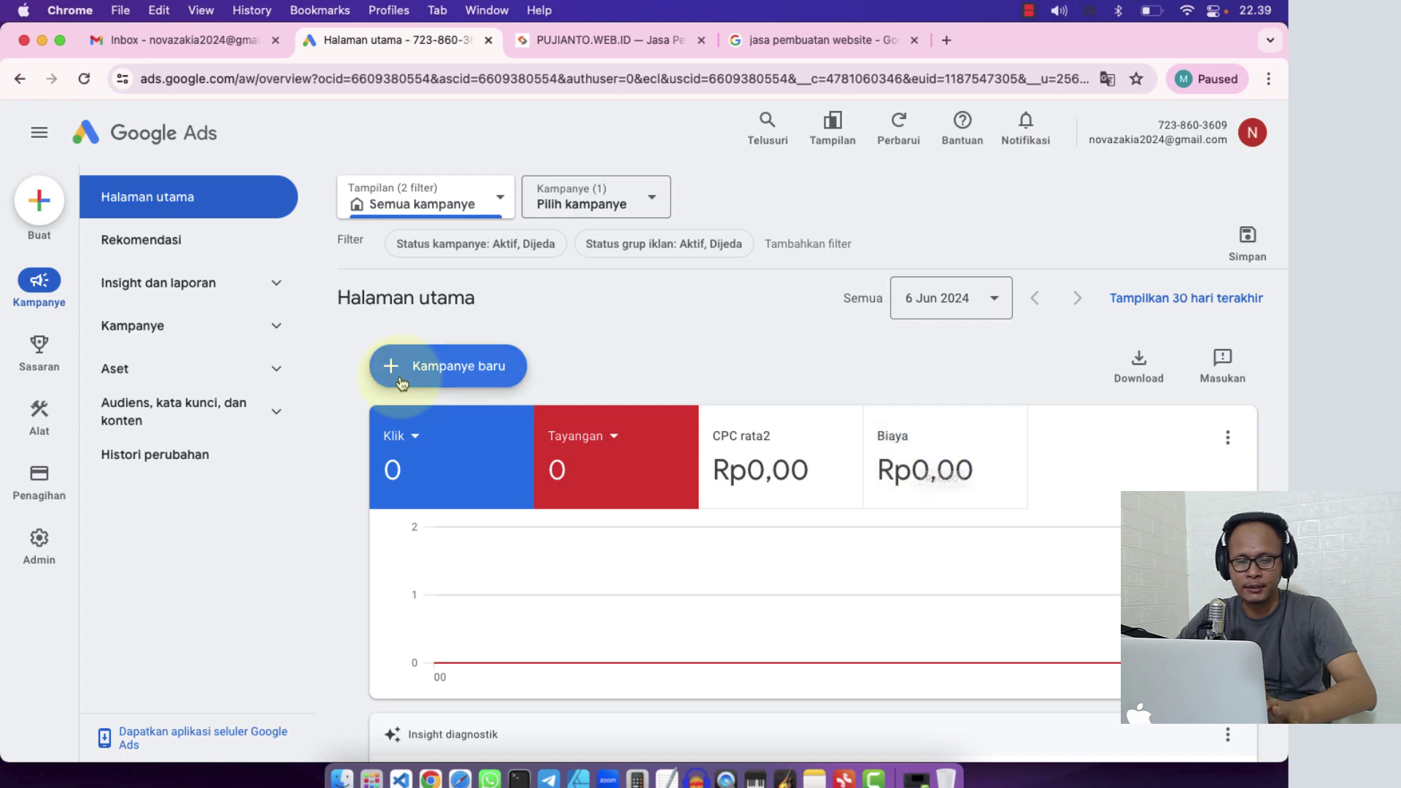
- Open the PUJIANTO WEB ID campaign from the list of campaigns to show its ad groups
left_click(156, 323)
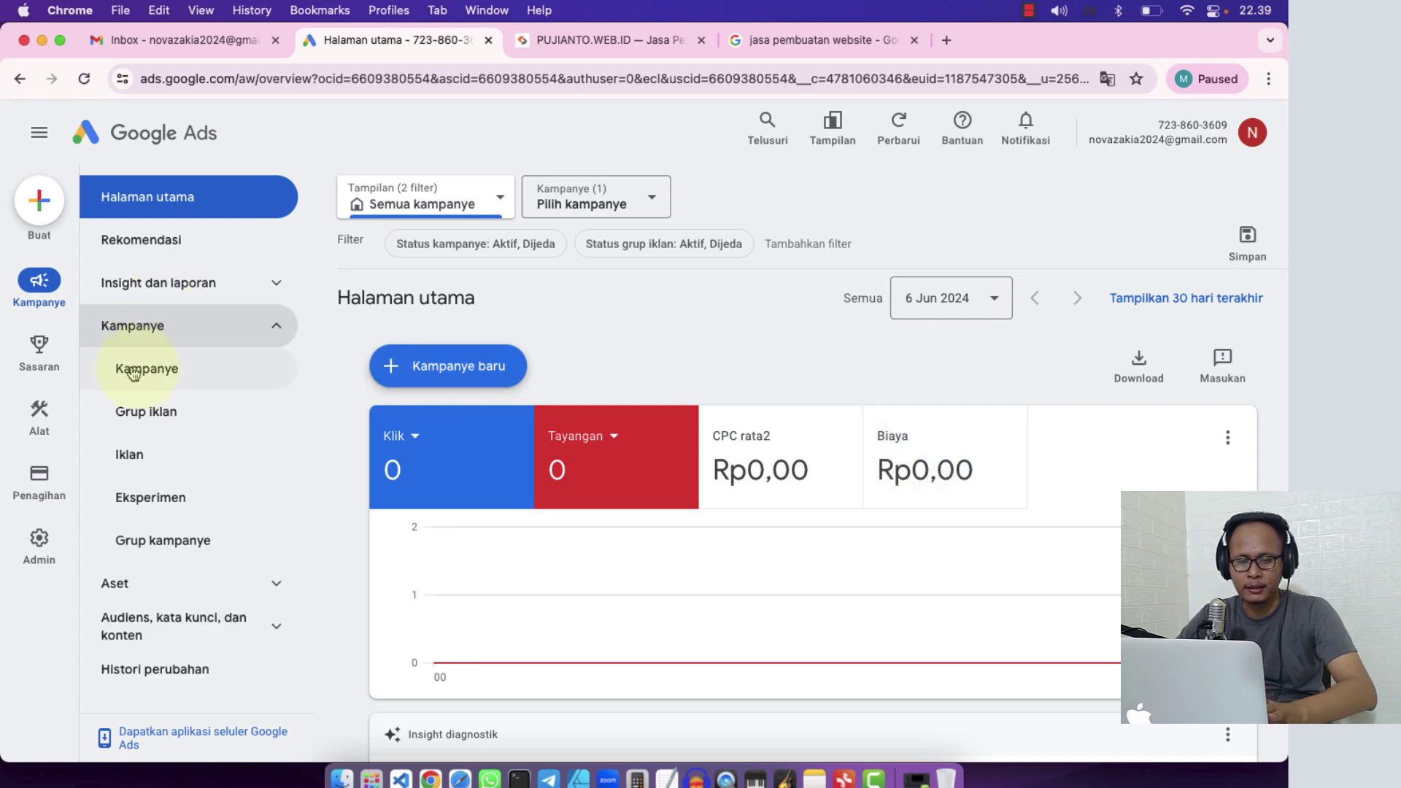
left_click(156, 370)
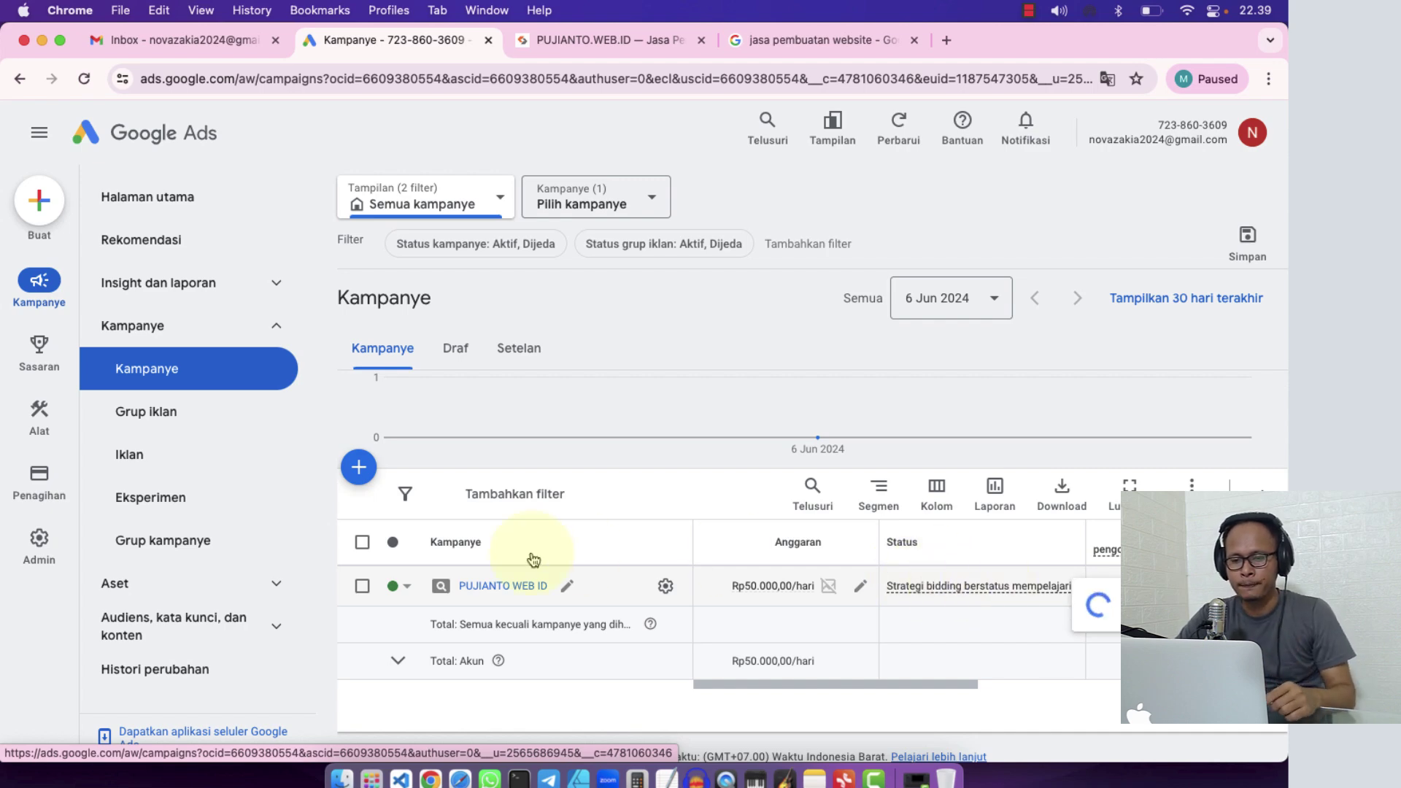
left_click(494, 585)
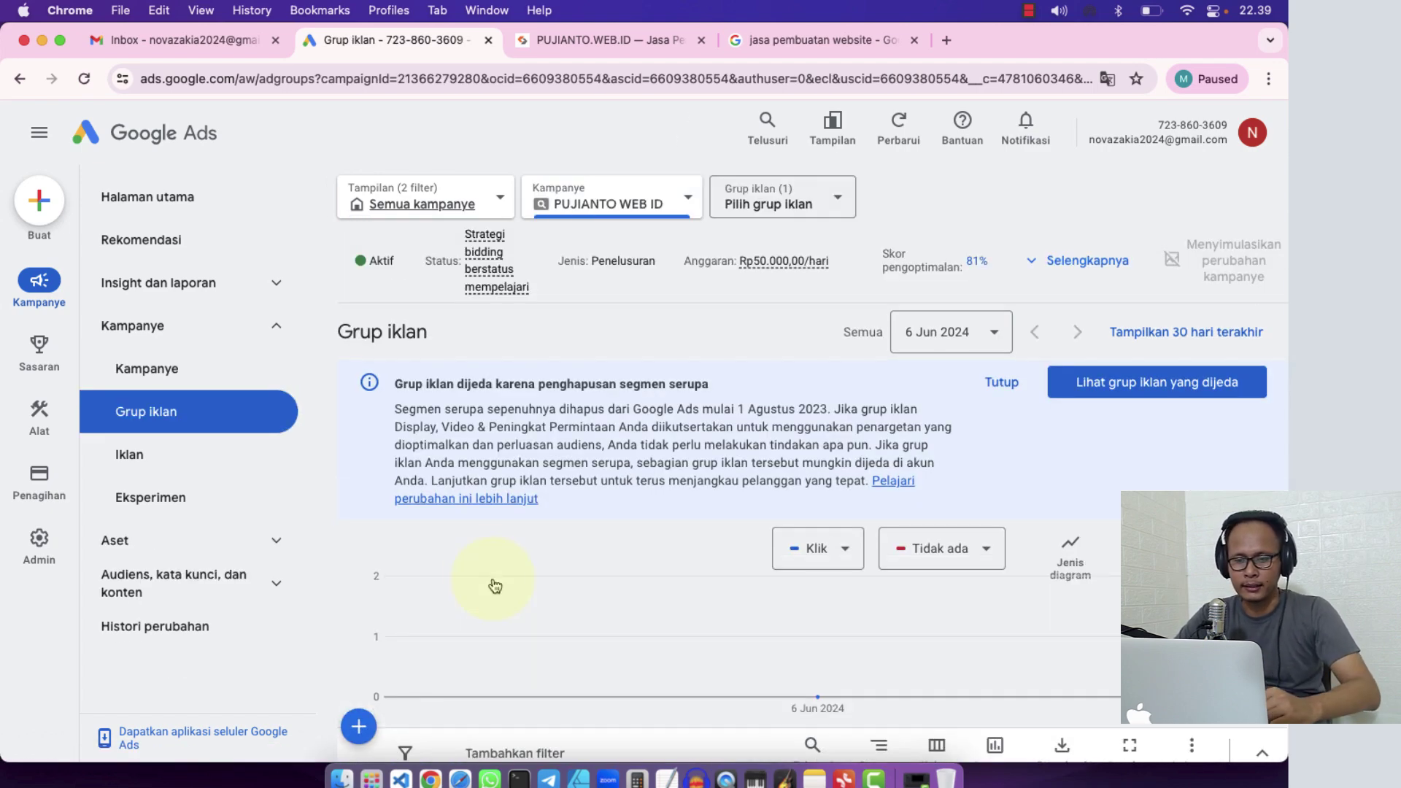
- List the ads of the PUJIANTO WEB ID campaign and check the review status of the ad in Grup iklan 1
left_click(139, 461)
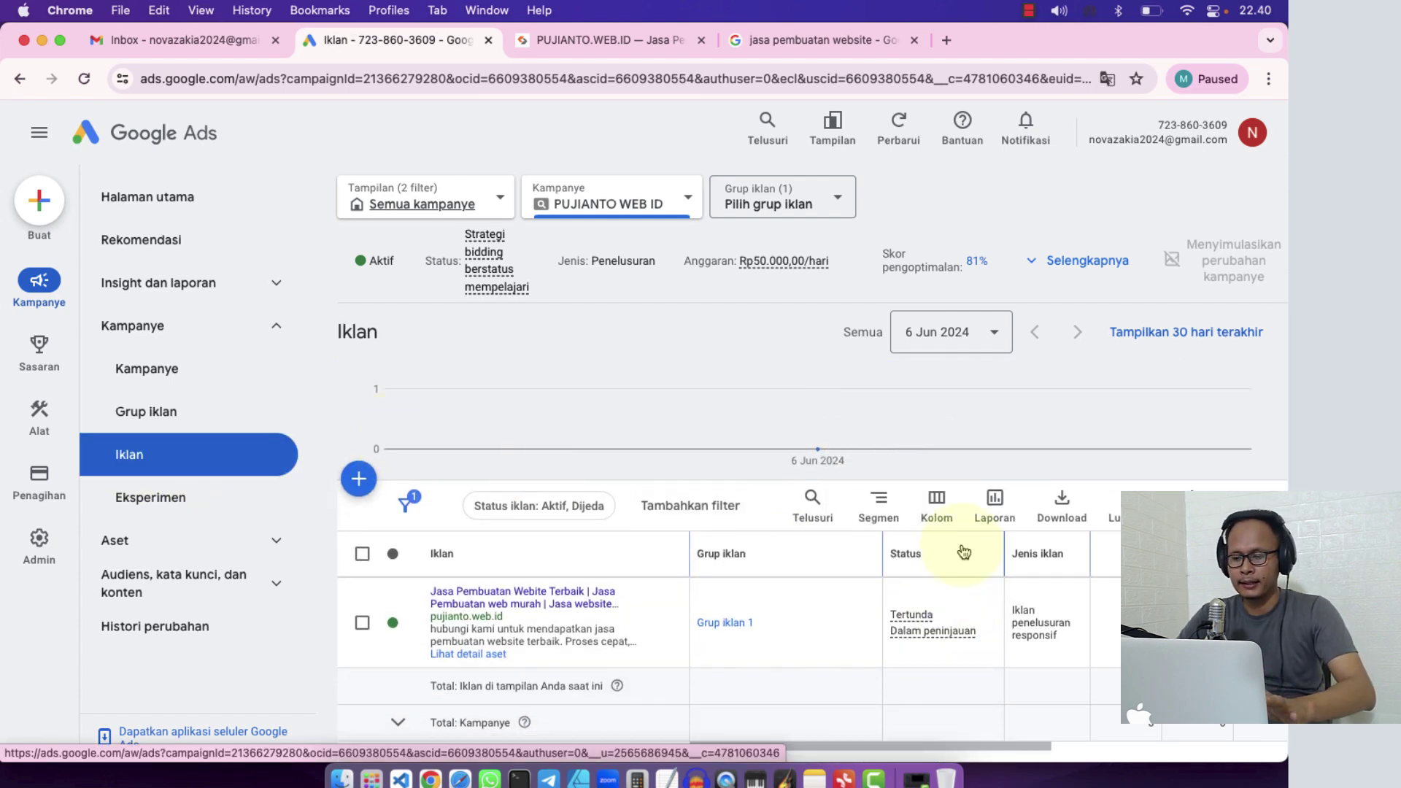
scroll(788, 436, "down", 1)
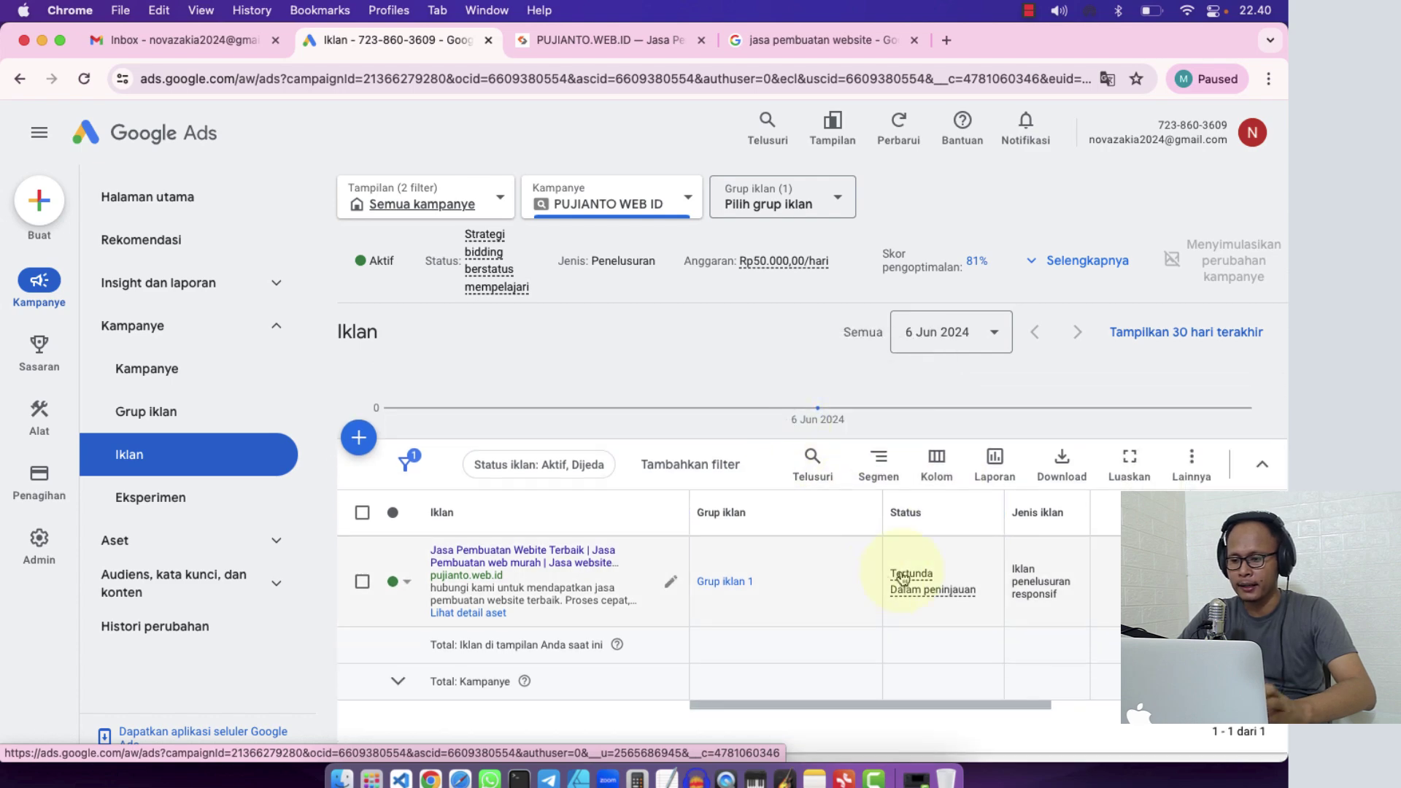
mouse_move(917, 581)
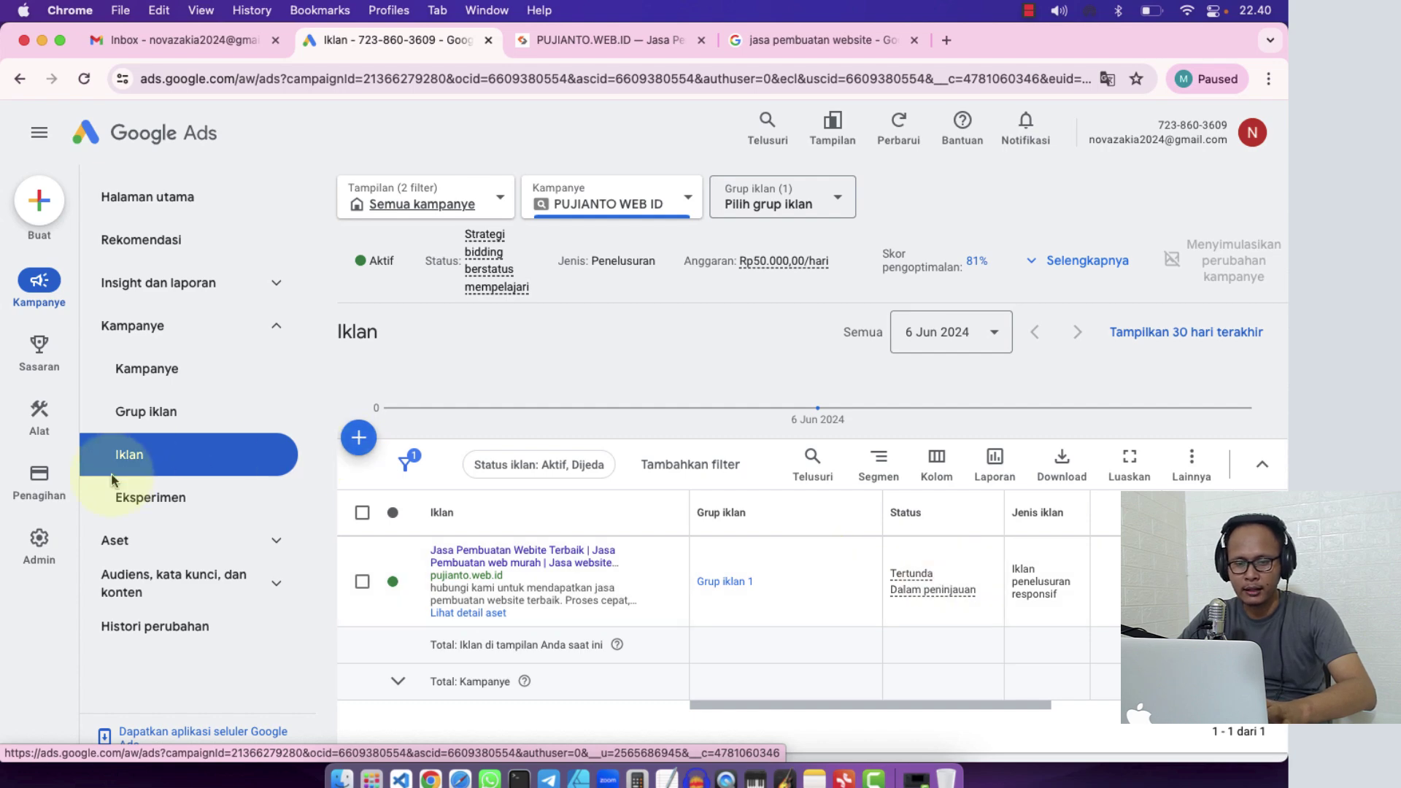
- Open the account's billing setup, view the billing summary with available funds and payments, and return to the account overview
mouse_move(40, 481)
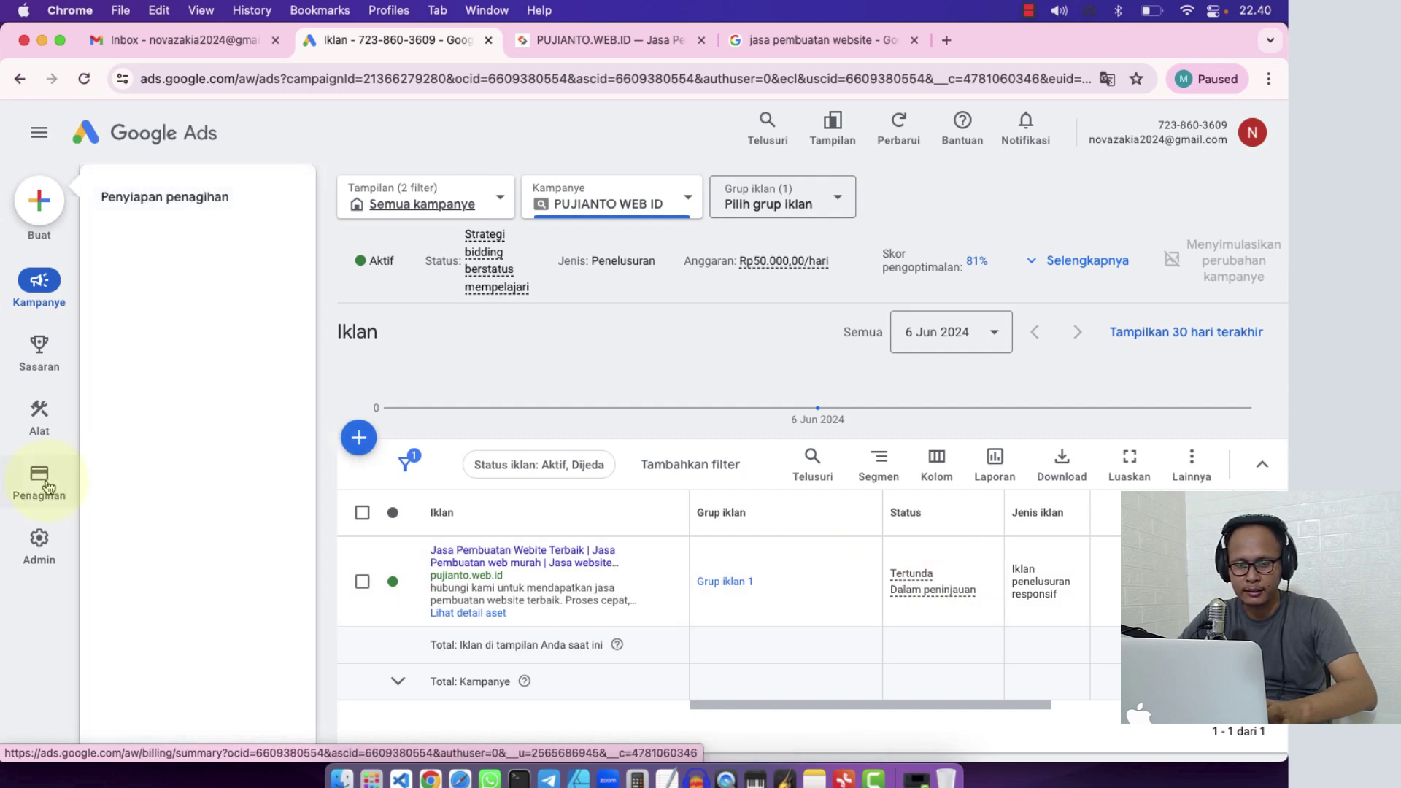
left_click(170, 208)
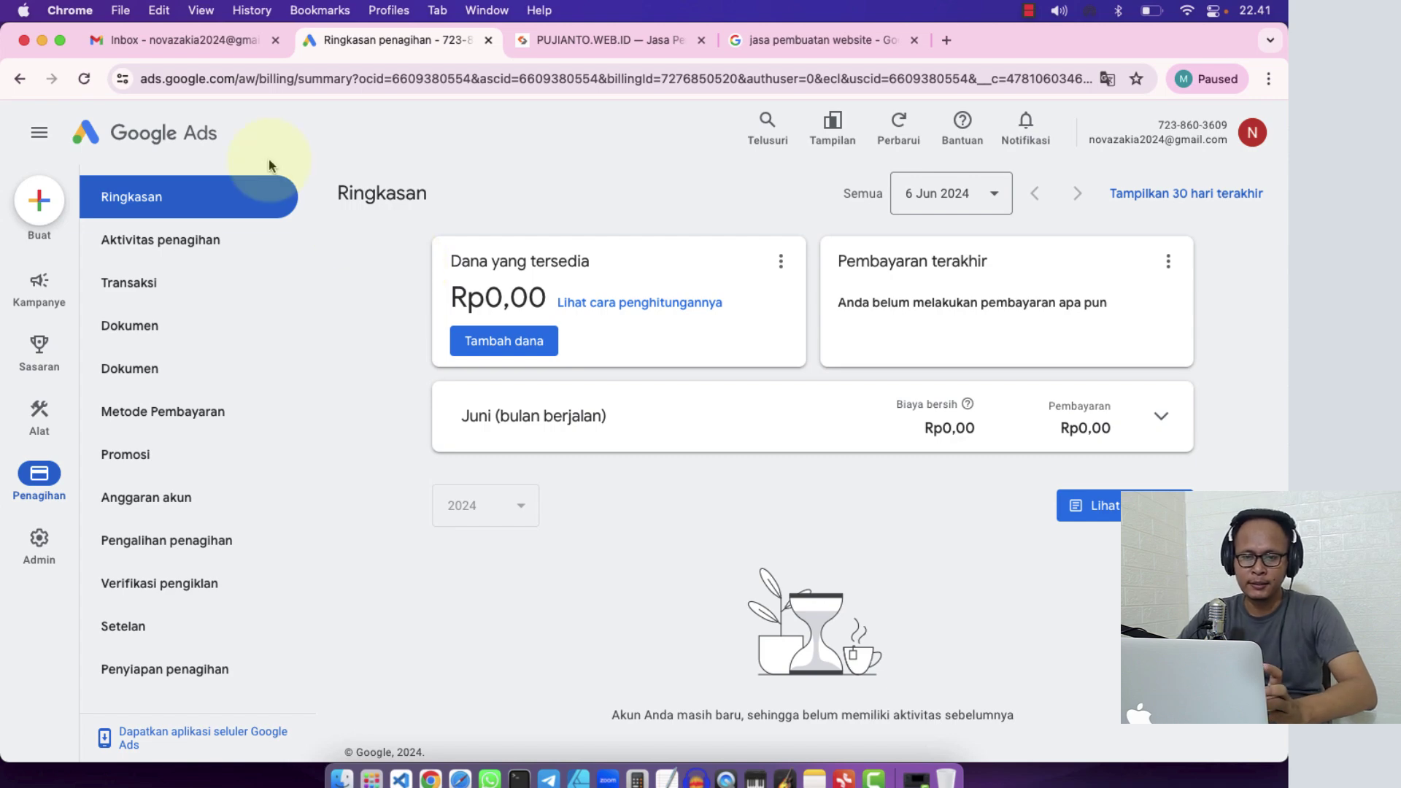
left_click(180, 142)
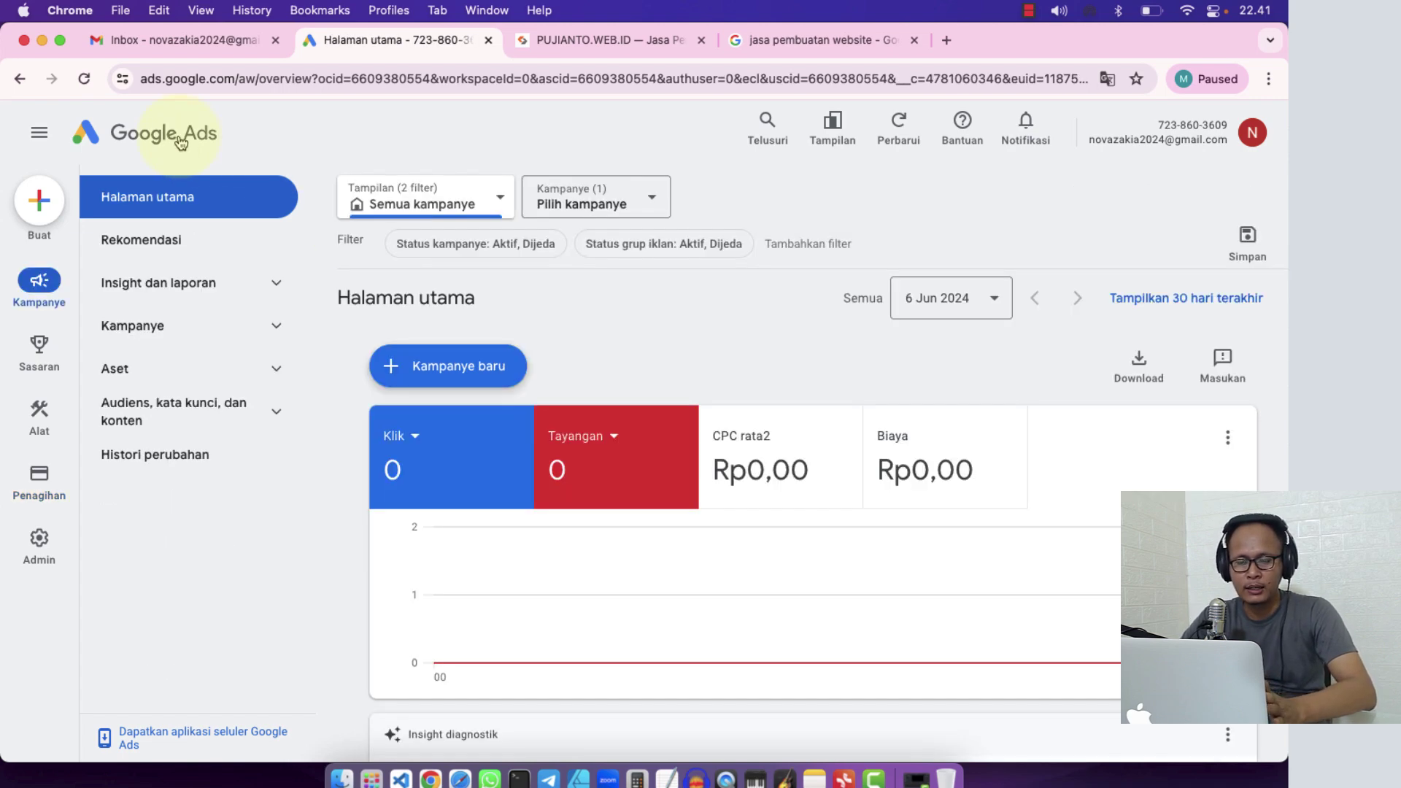